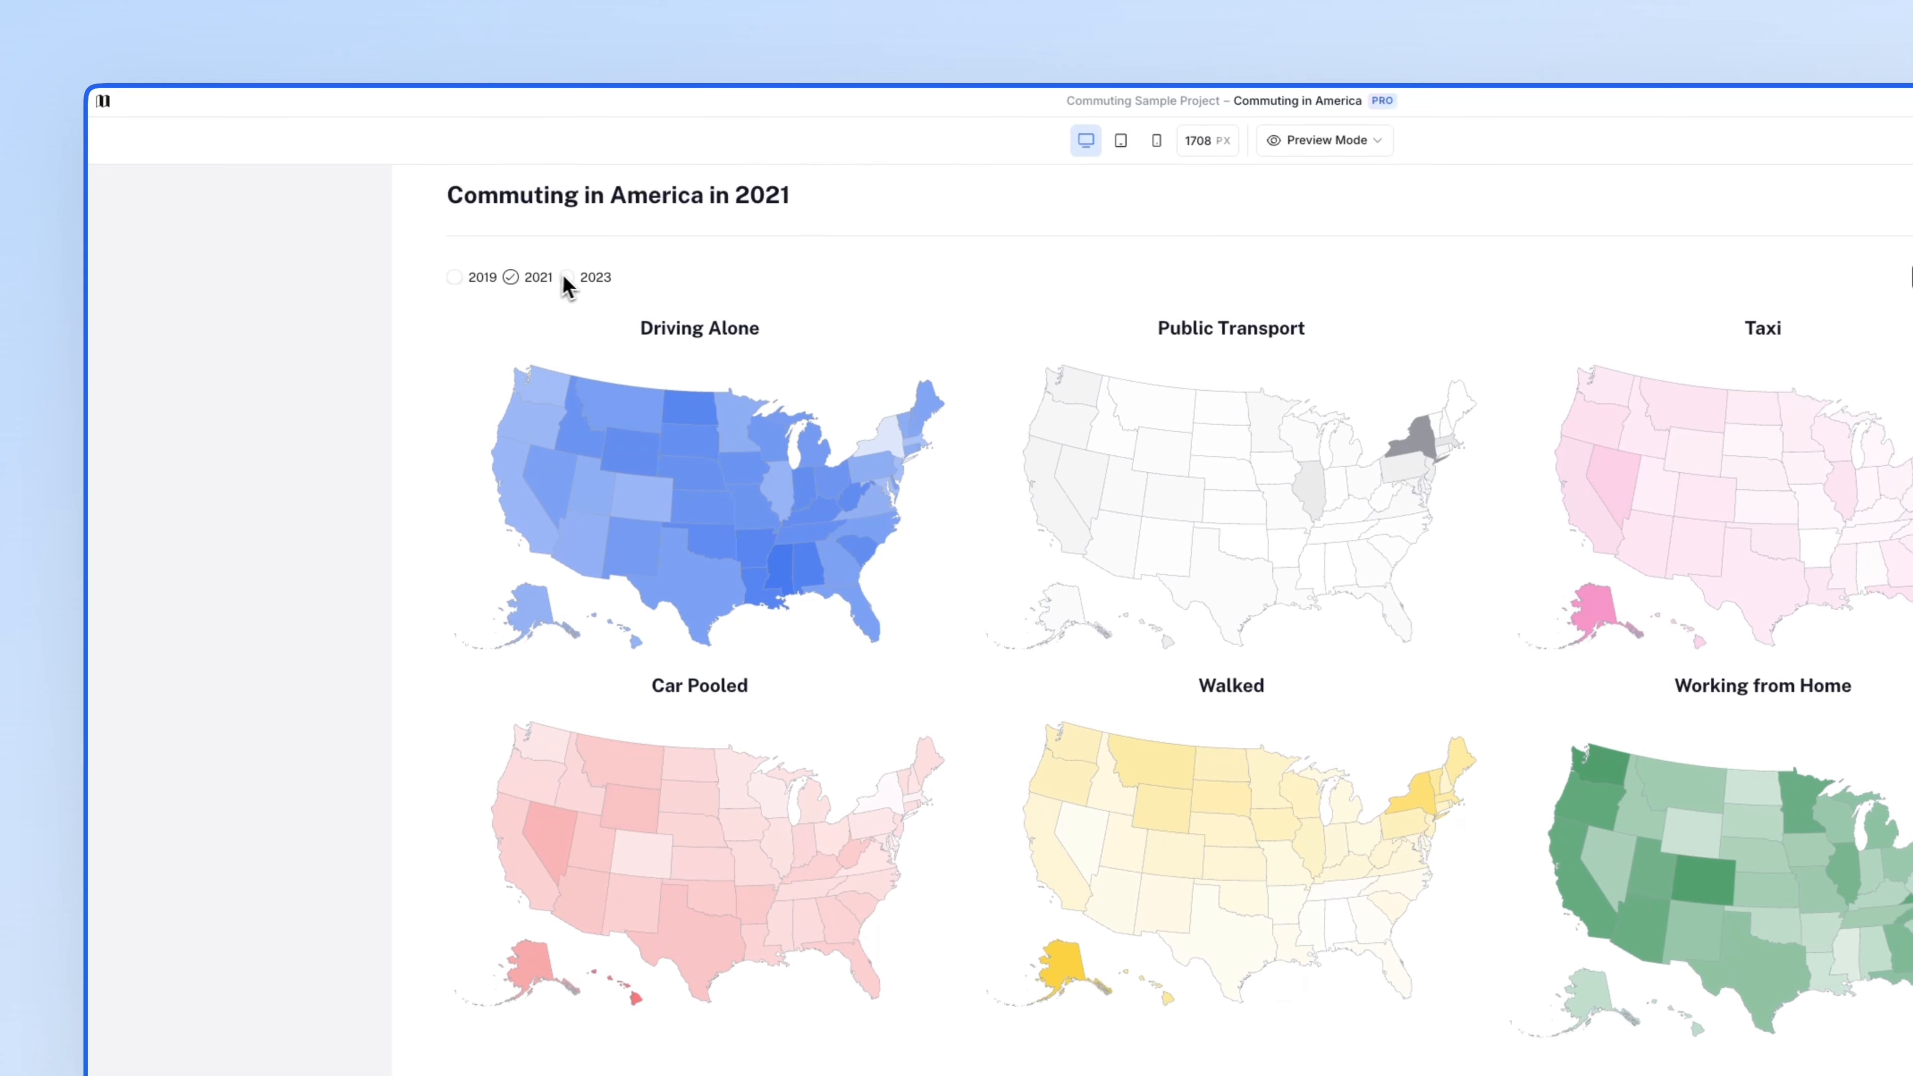
- Show the 2023 commuting data as a table, hiding the Worked from Home and Taxi columns
{"action": "left_click", "coordinate": [566, 276]}
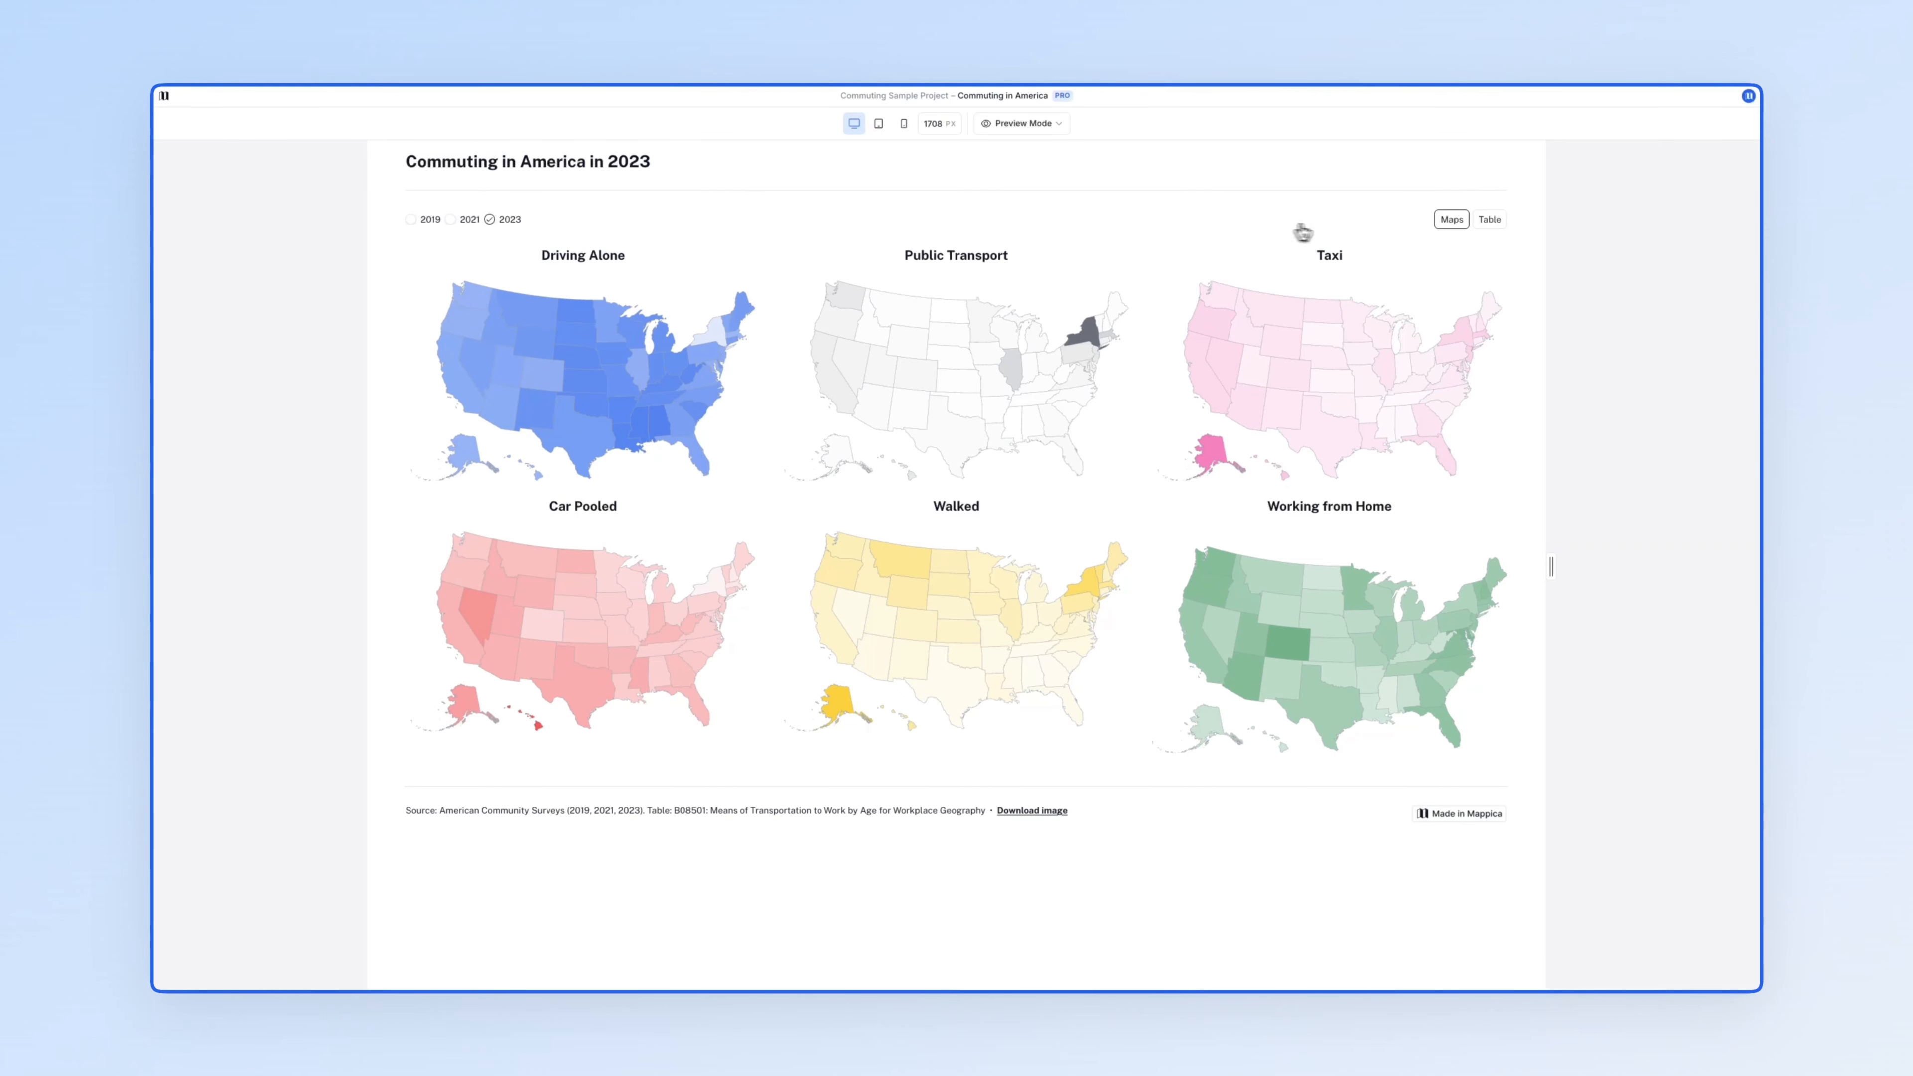
{"action": "left_click", "coordinate": [1483, 228]}
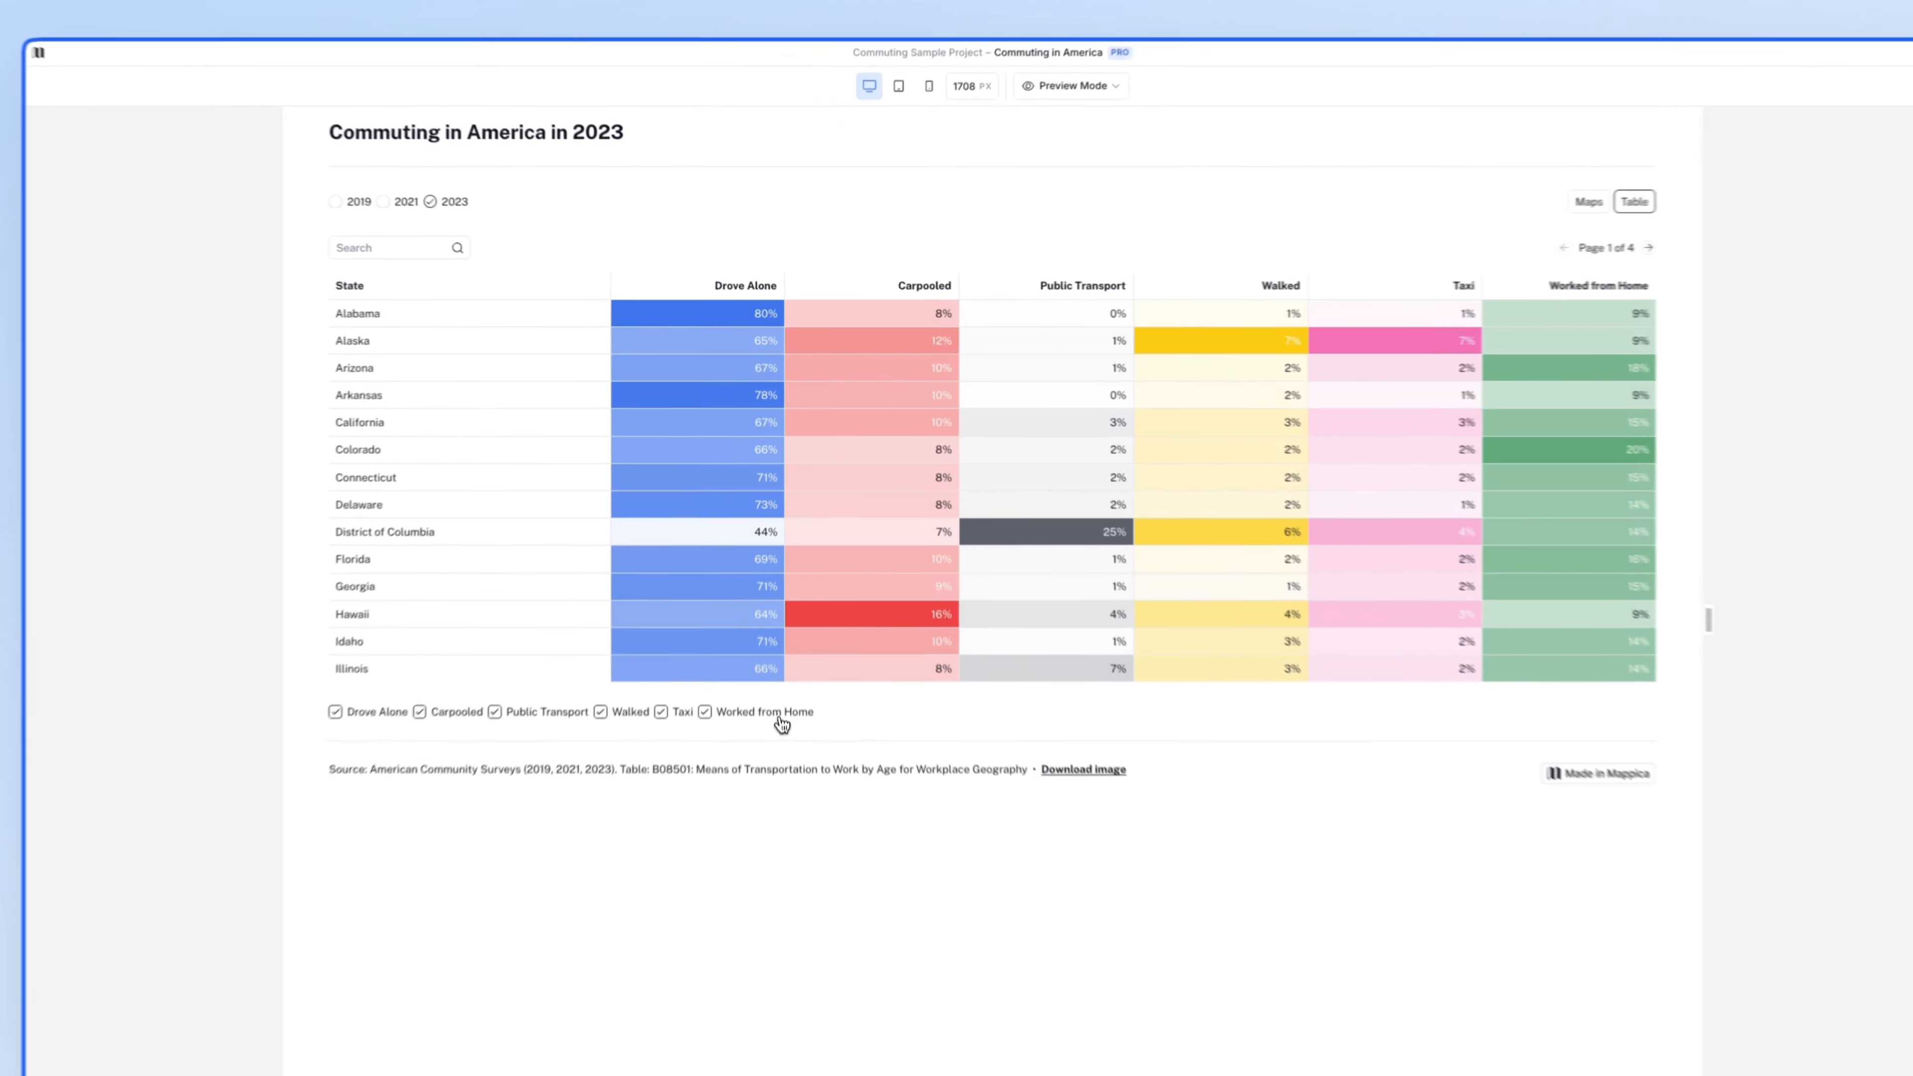
{"action": "left_click", "coordinate": [714, 647]}
{"action": "left_click", "coordinate": [665, 742]}
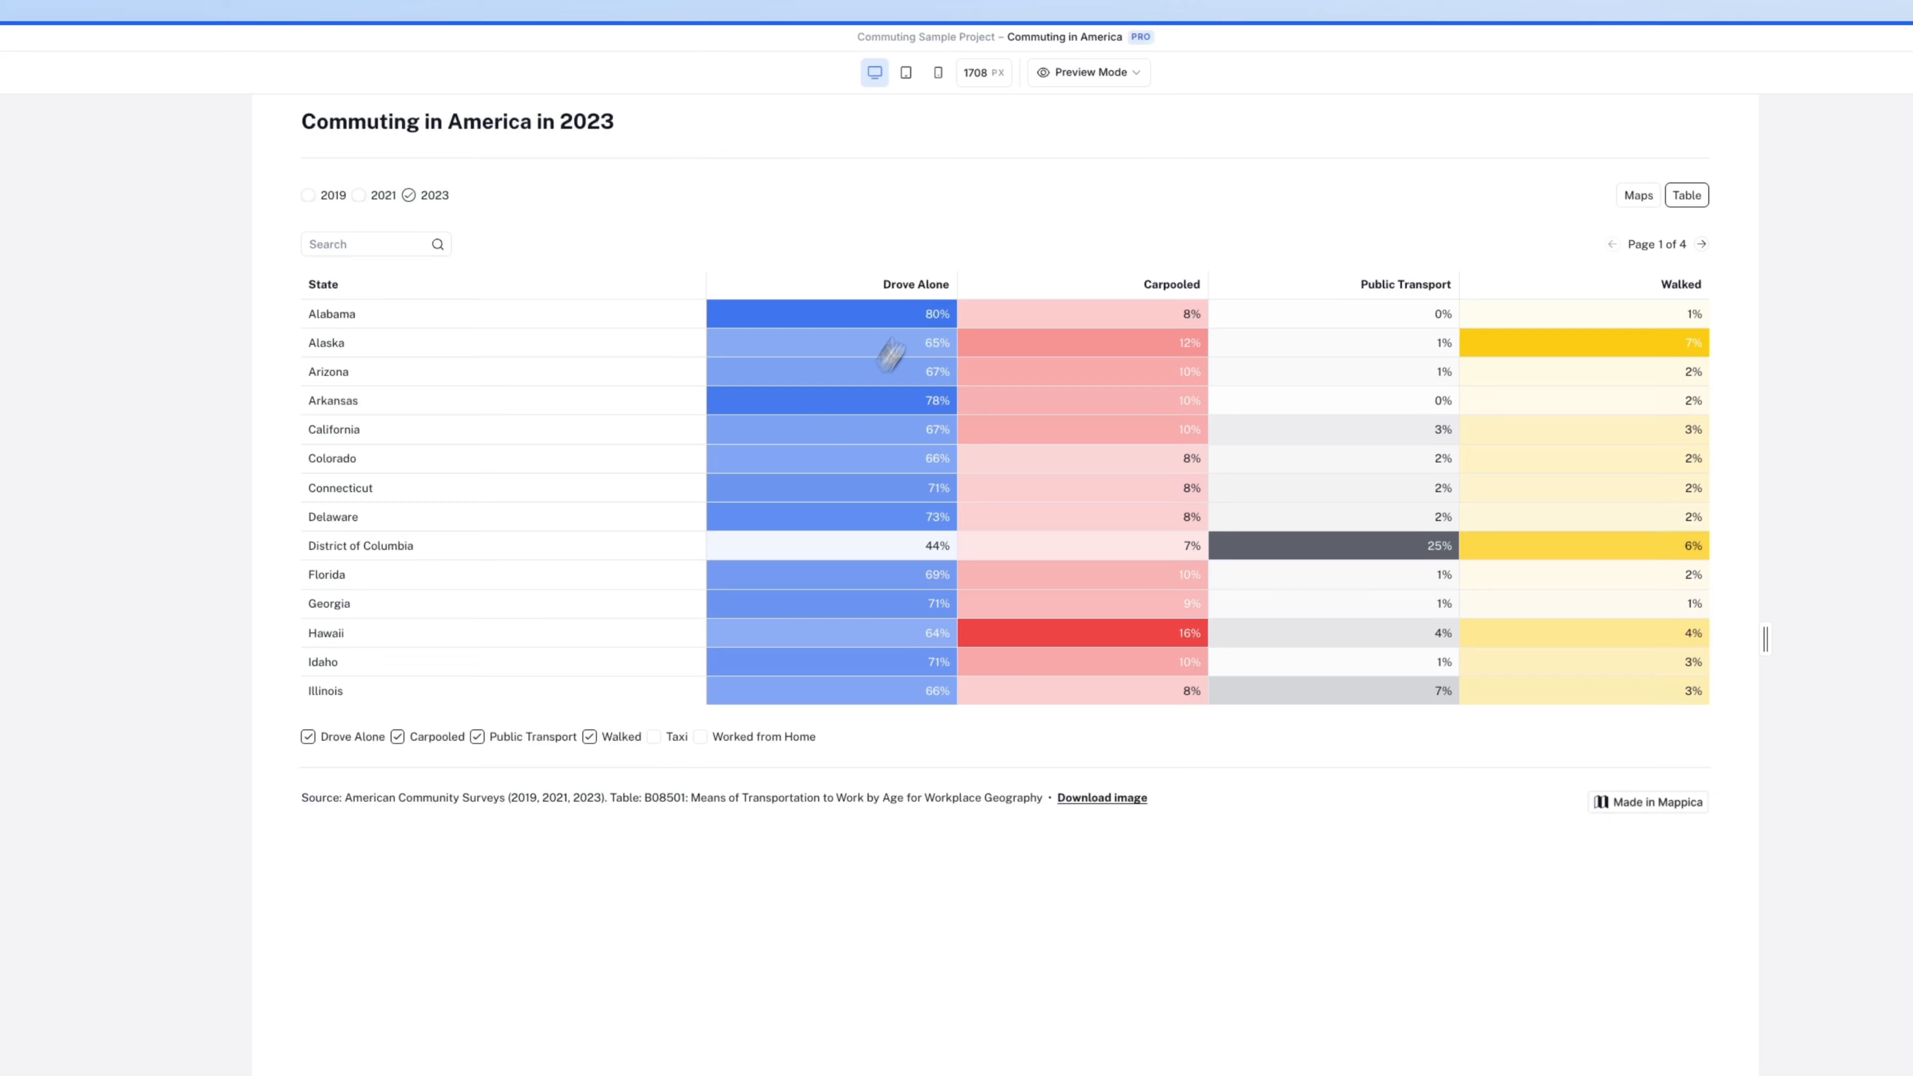
{"action": "left_click", "coordinate": [1094, 78]}
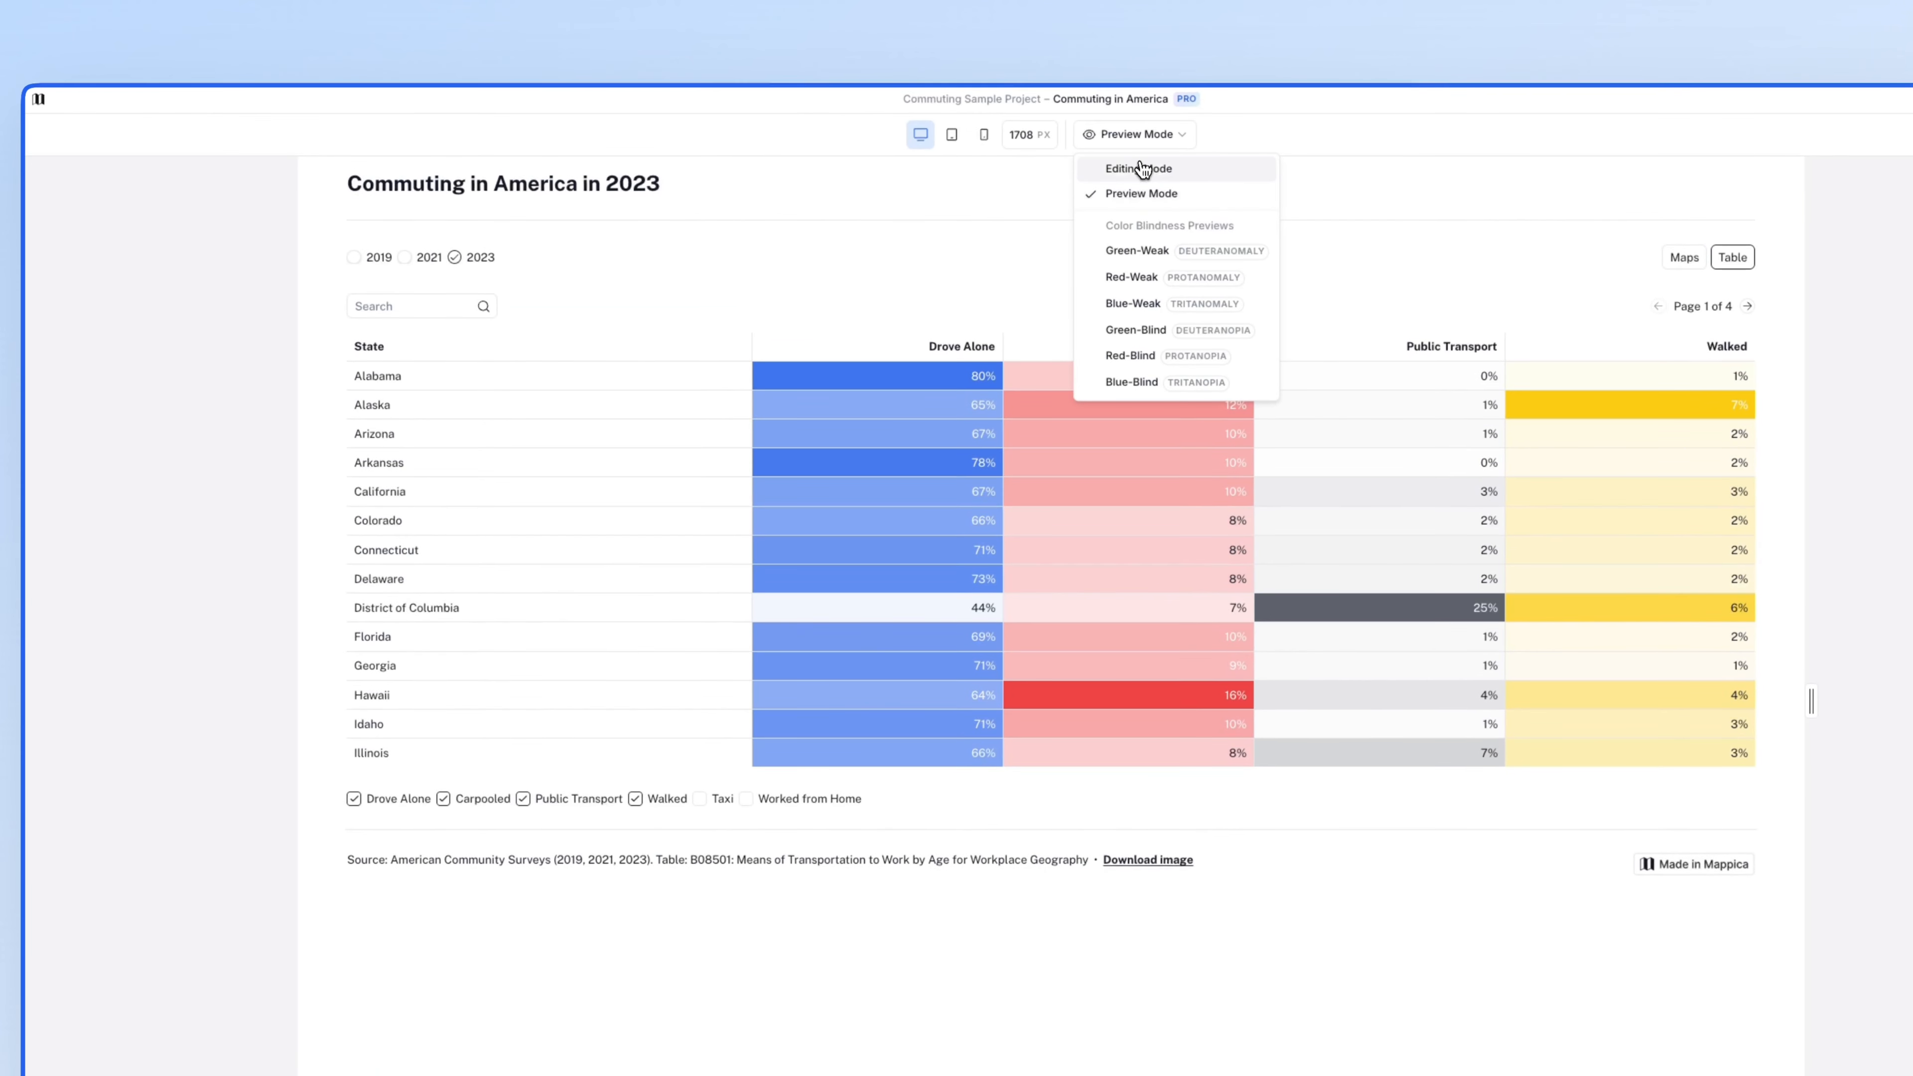
- In editing mode, view ACS Commute Data sorted by State, then the United States states basemap
{"action": "left_click", "coordinate": [1142, 170]}
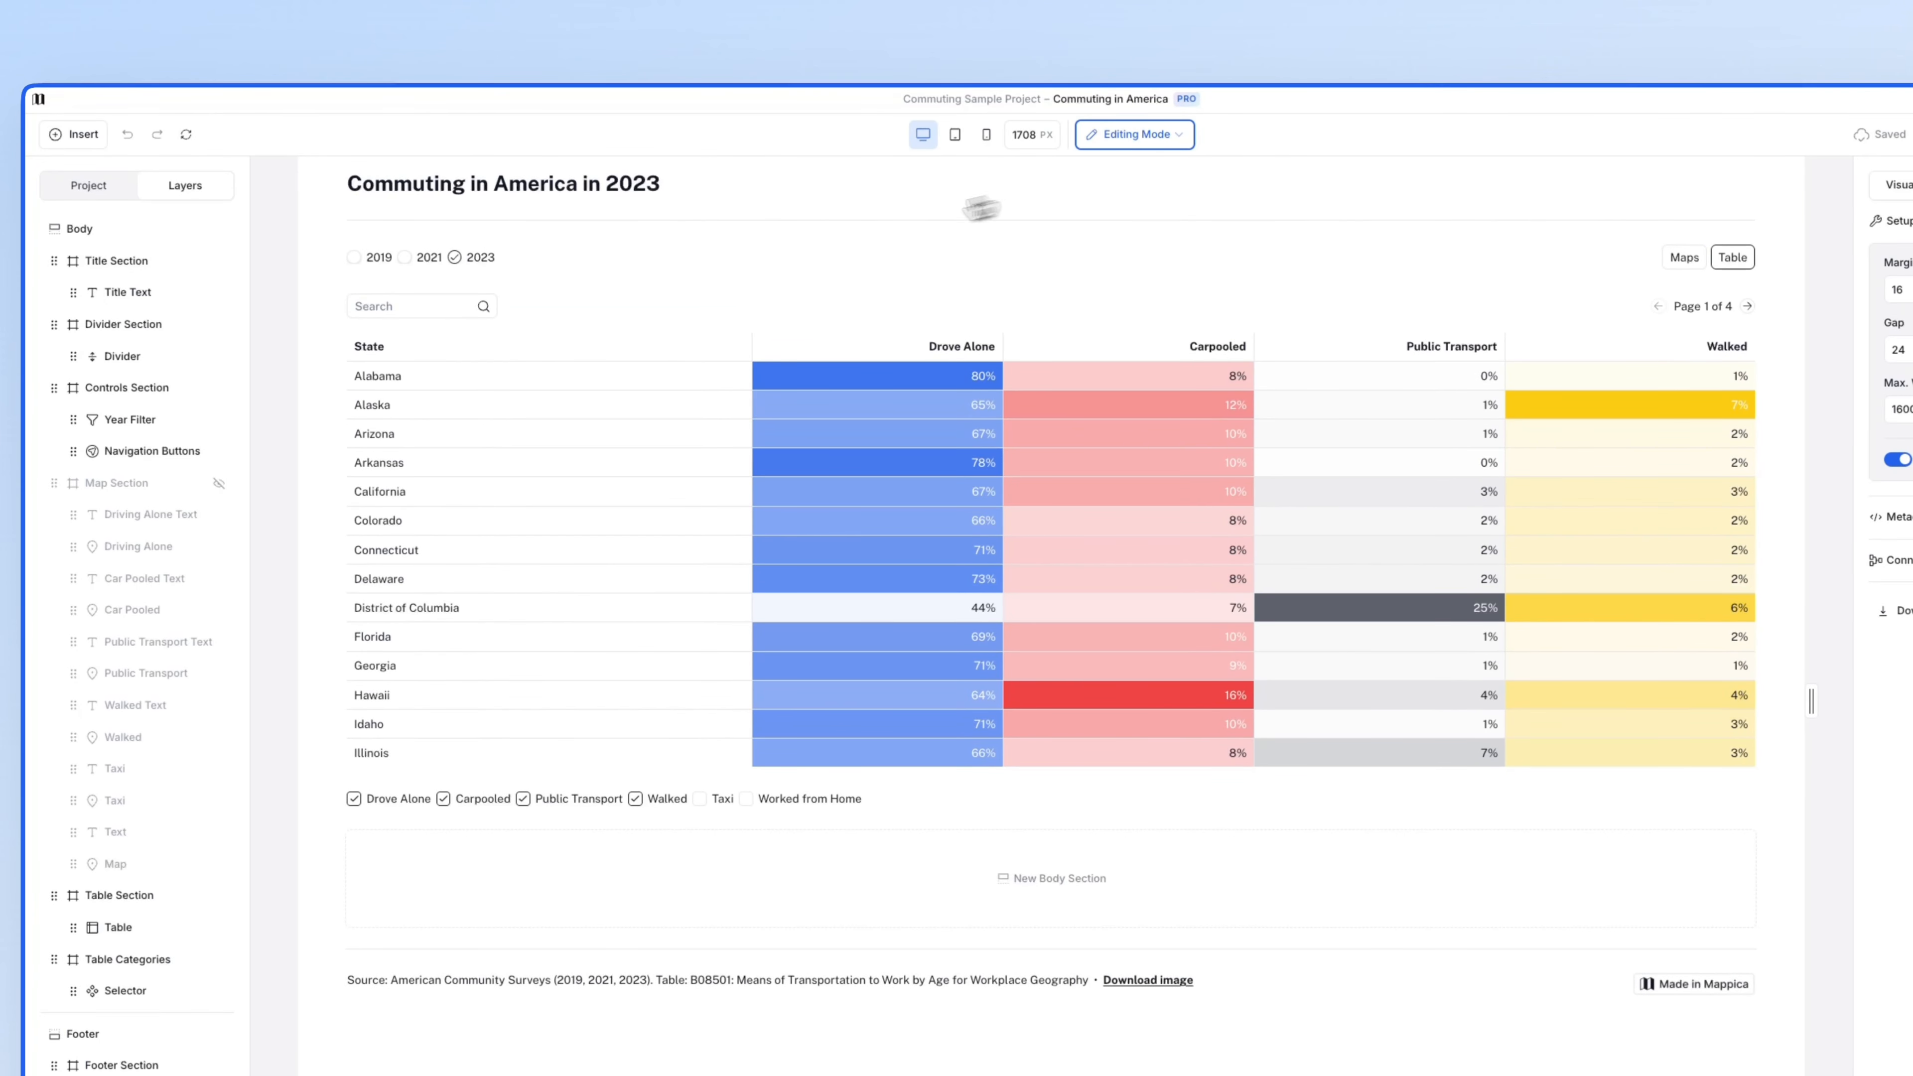
{"action": "left_click", "coordinate": [110, 193]}
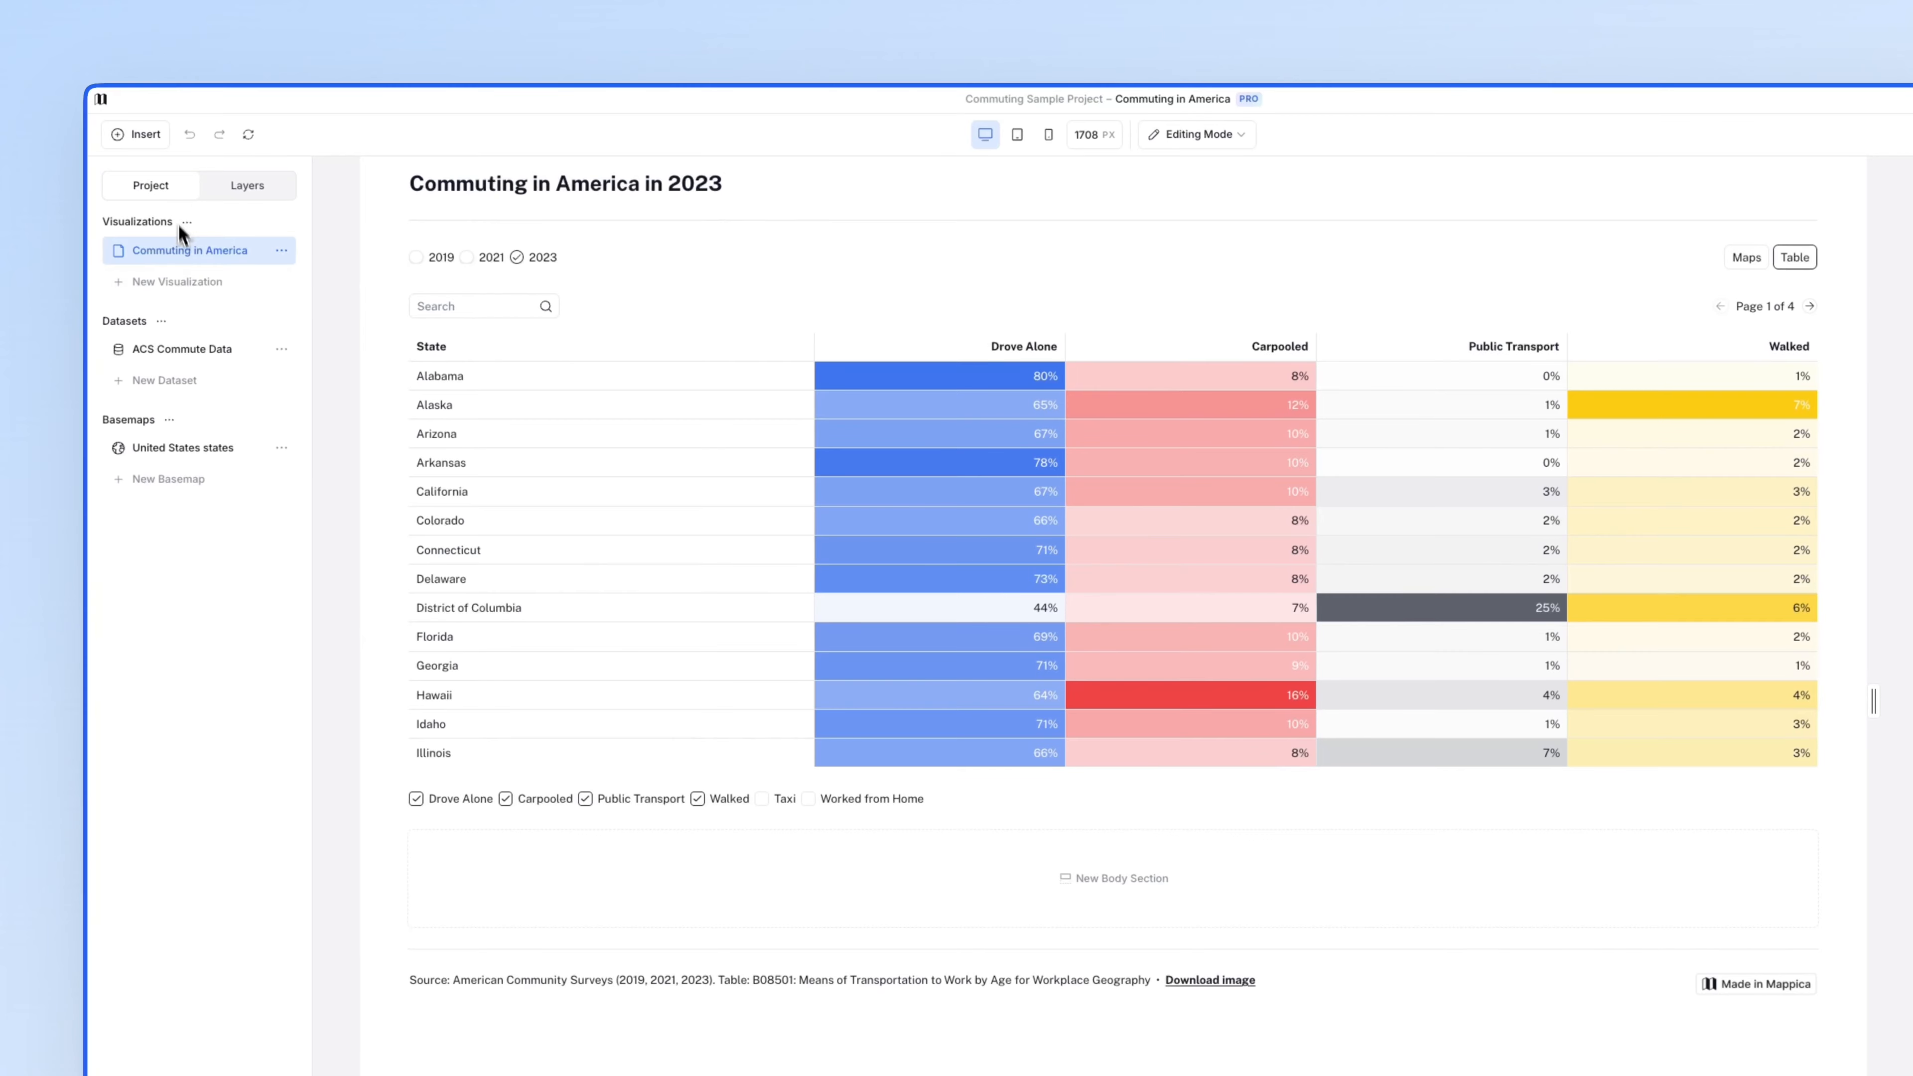
{"action": "left_click", "coordinate": [210, 350]}
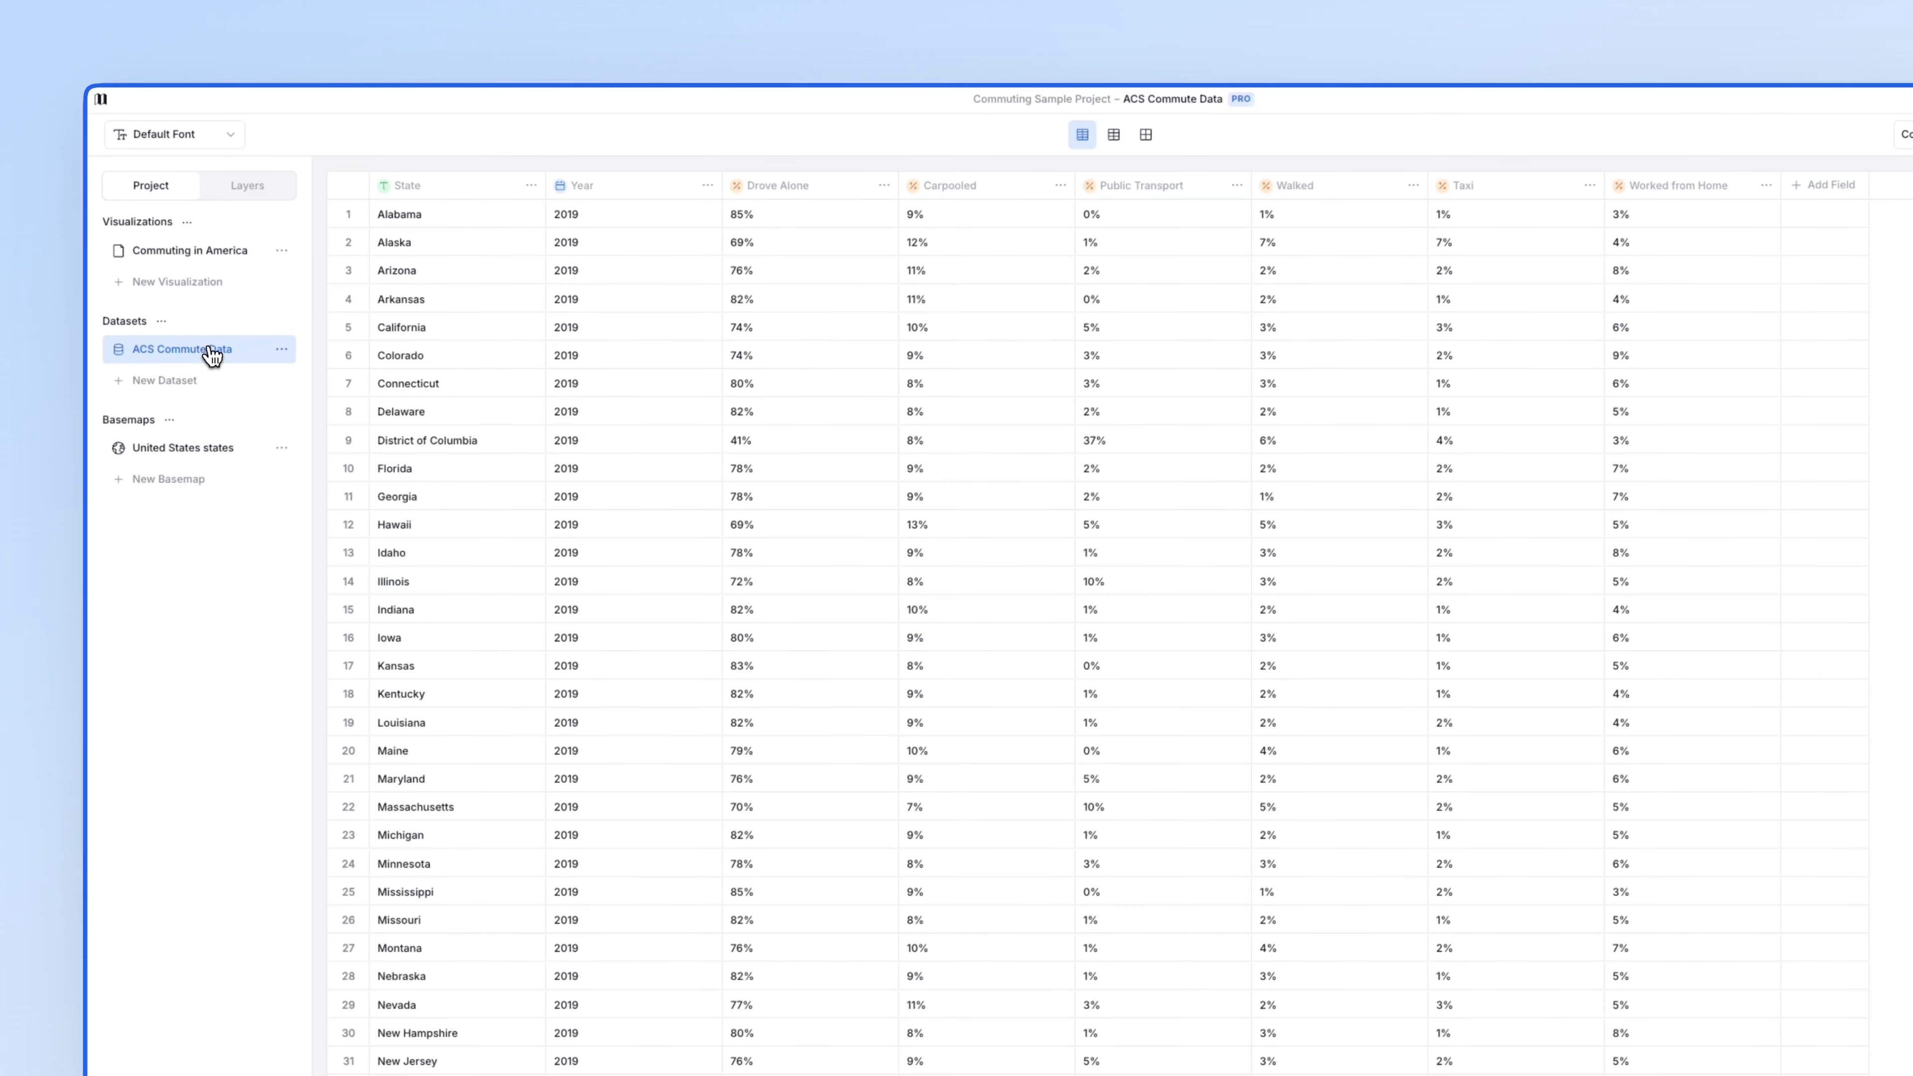
{"action": "left_click", "coordinate": [430, 190]}
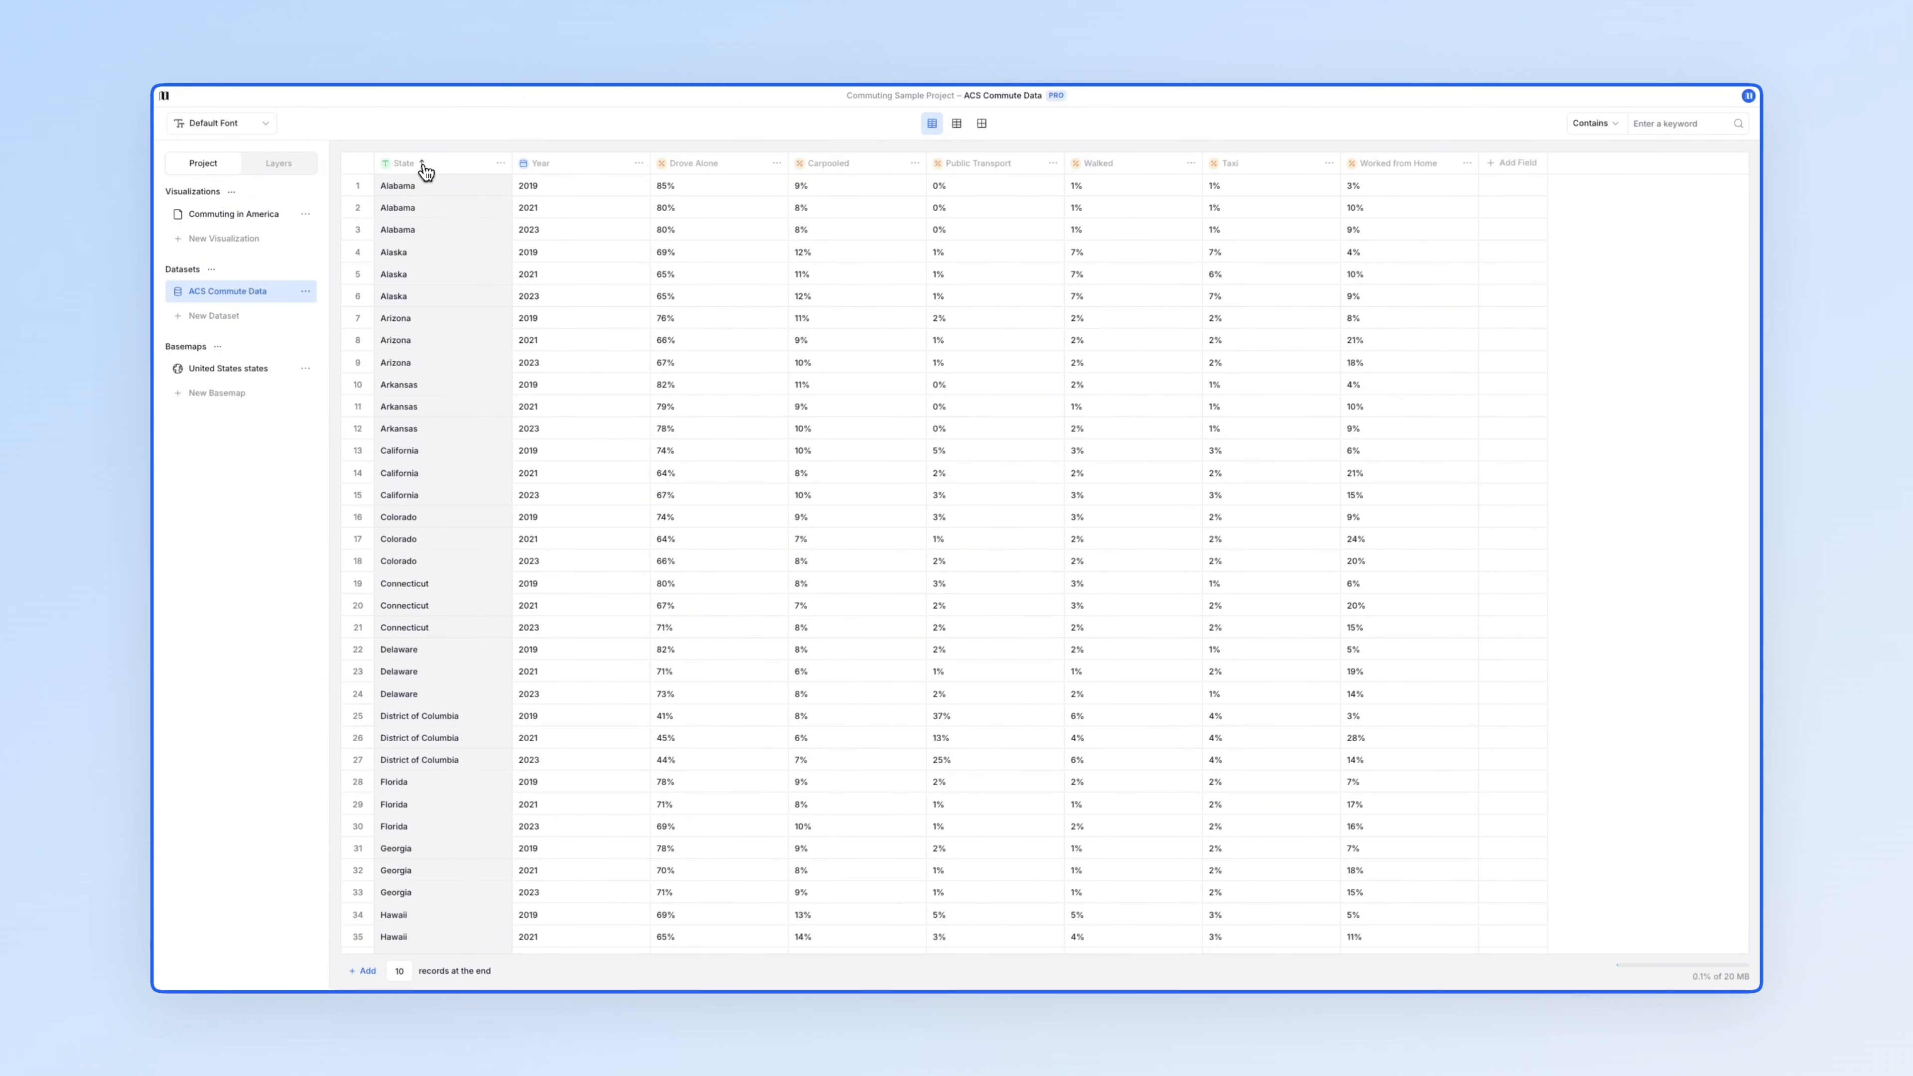
{"action": "left_click", "coordinate": [215, 372]}
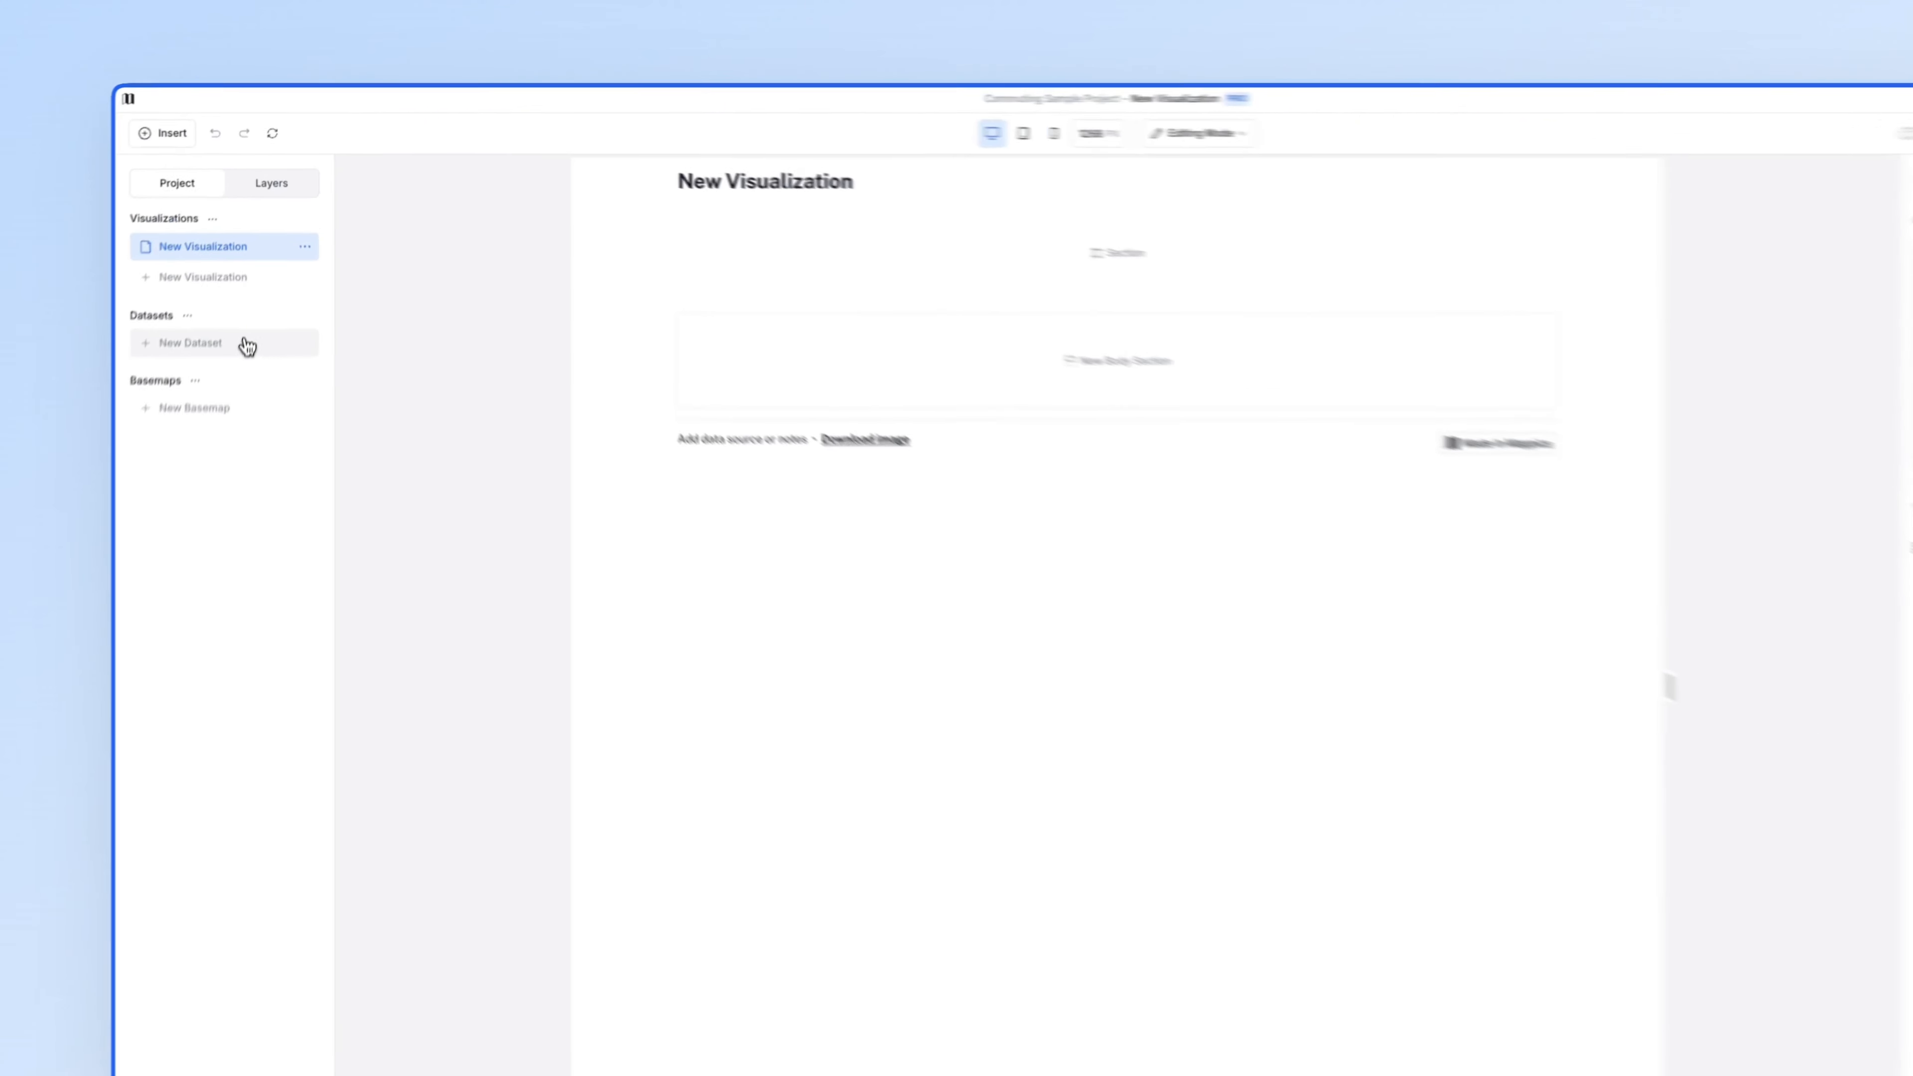
- Upload ACS Commute Data.csv as a new dataset created from a file
{"action": "left_click", "coordinate": [256, 292]}
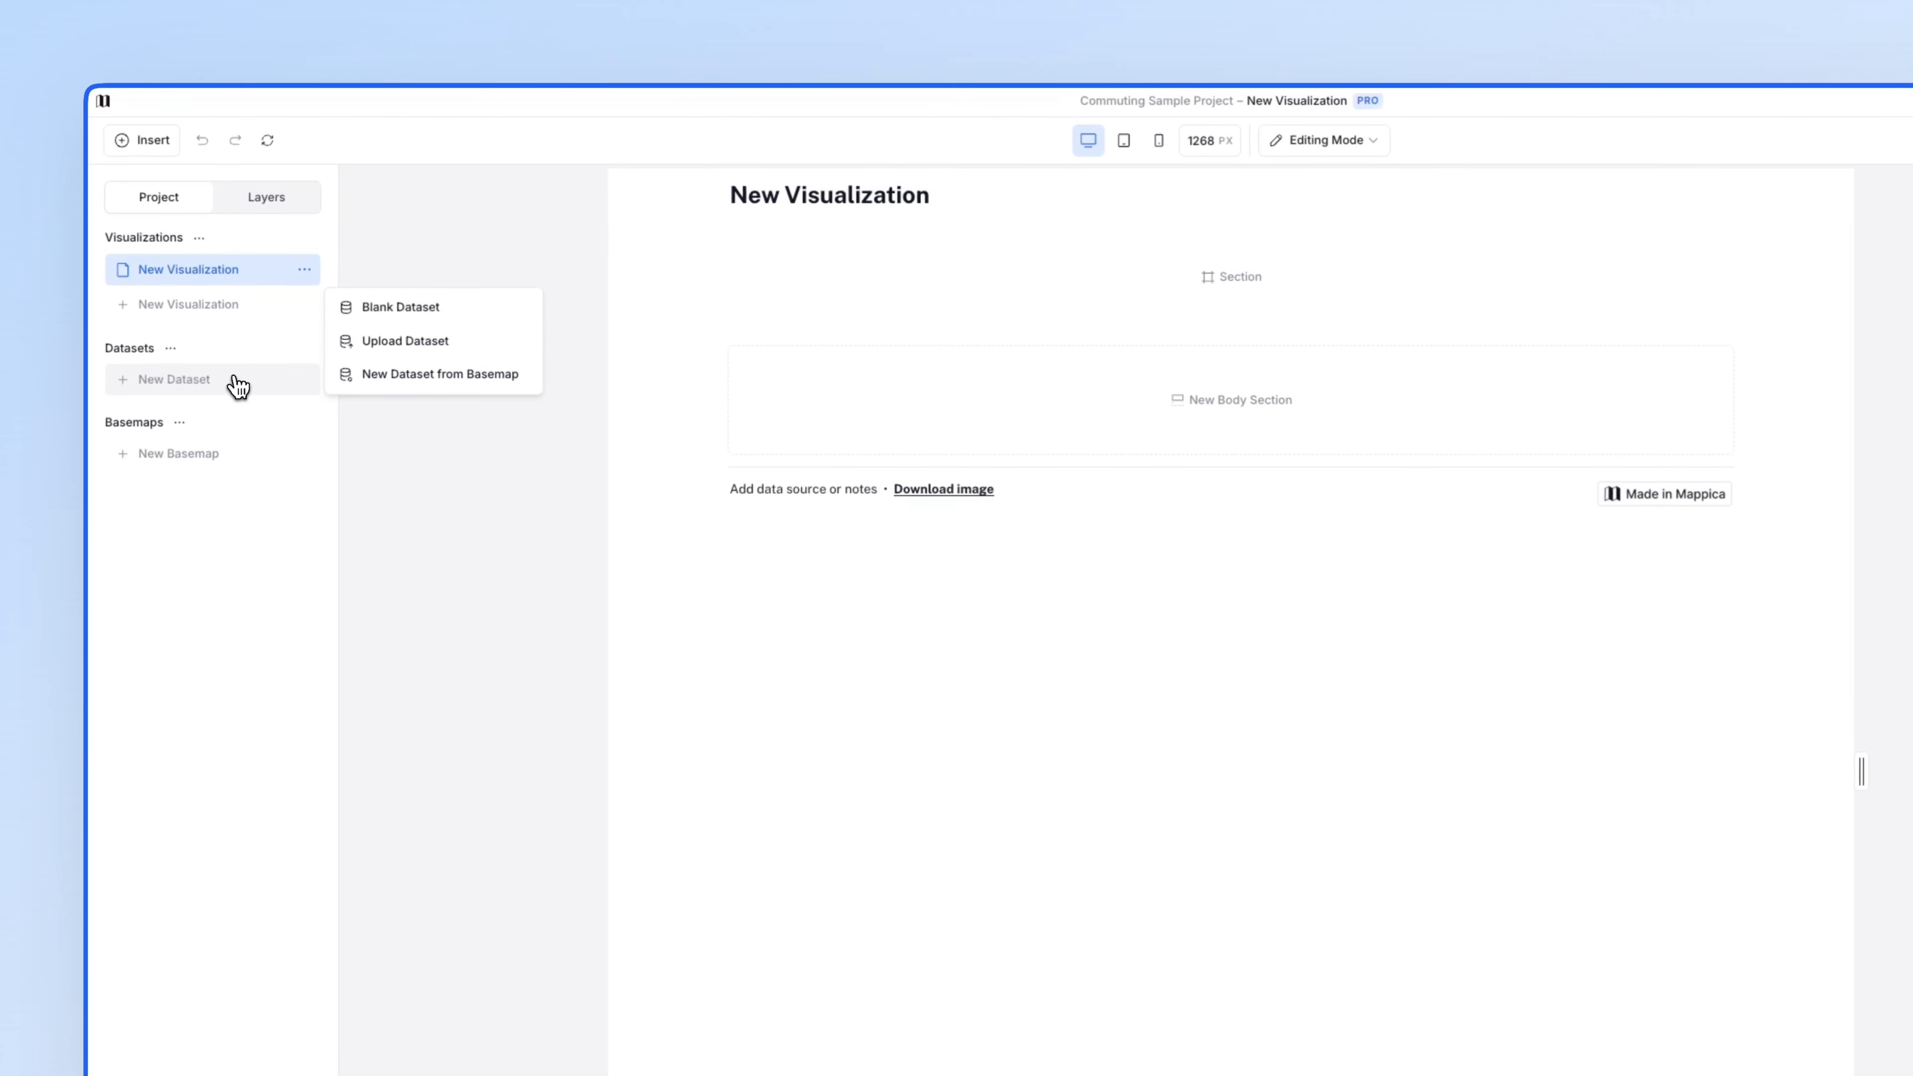
{"action": "left_click", "coordinate": [384, 341]}
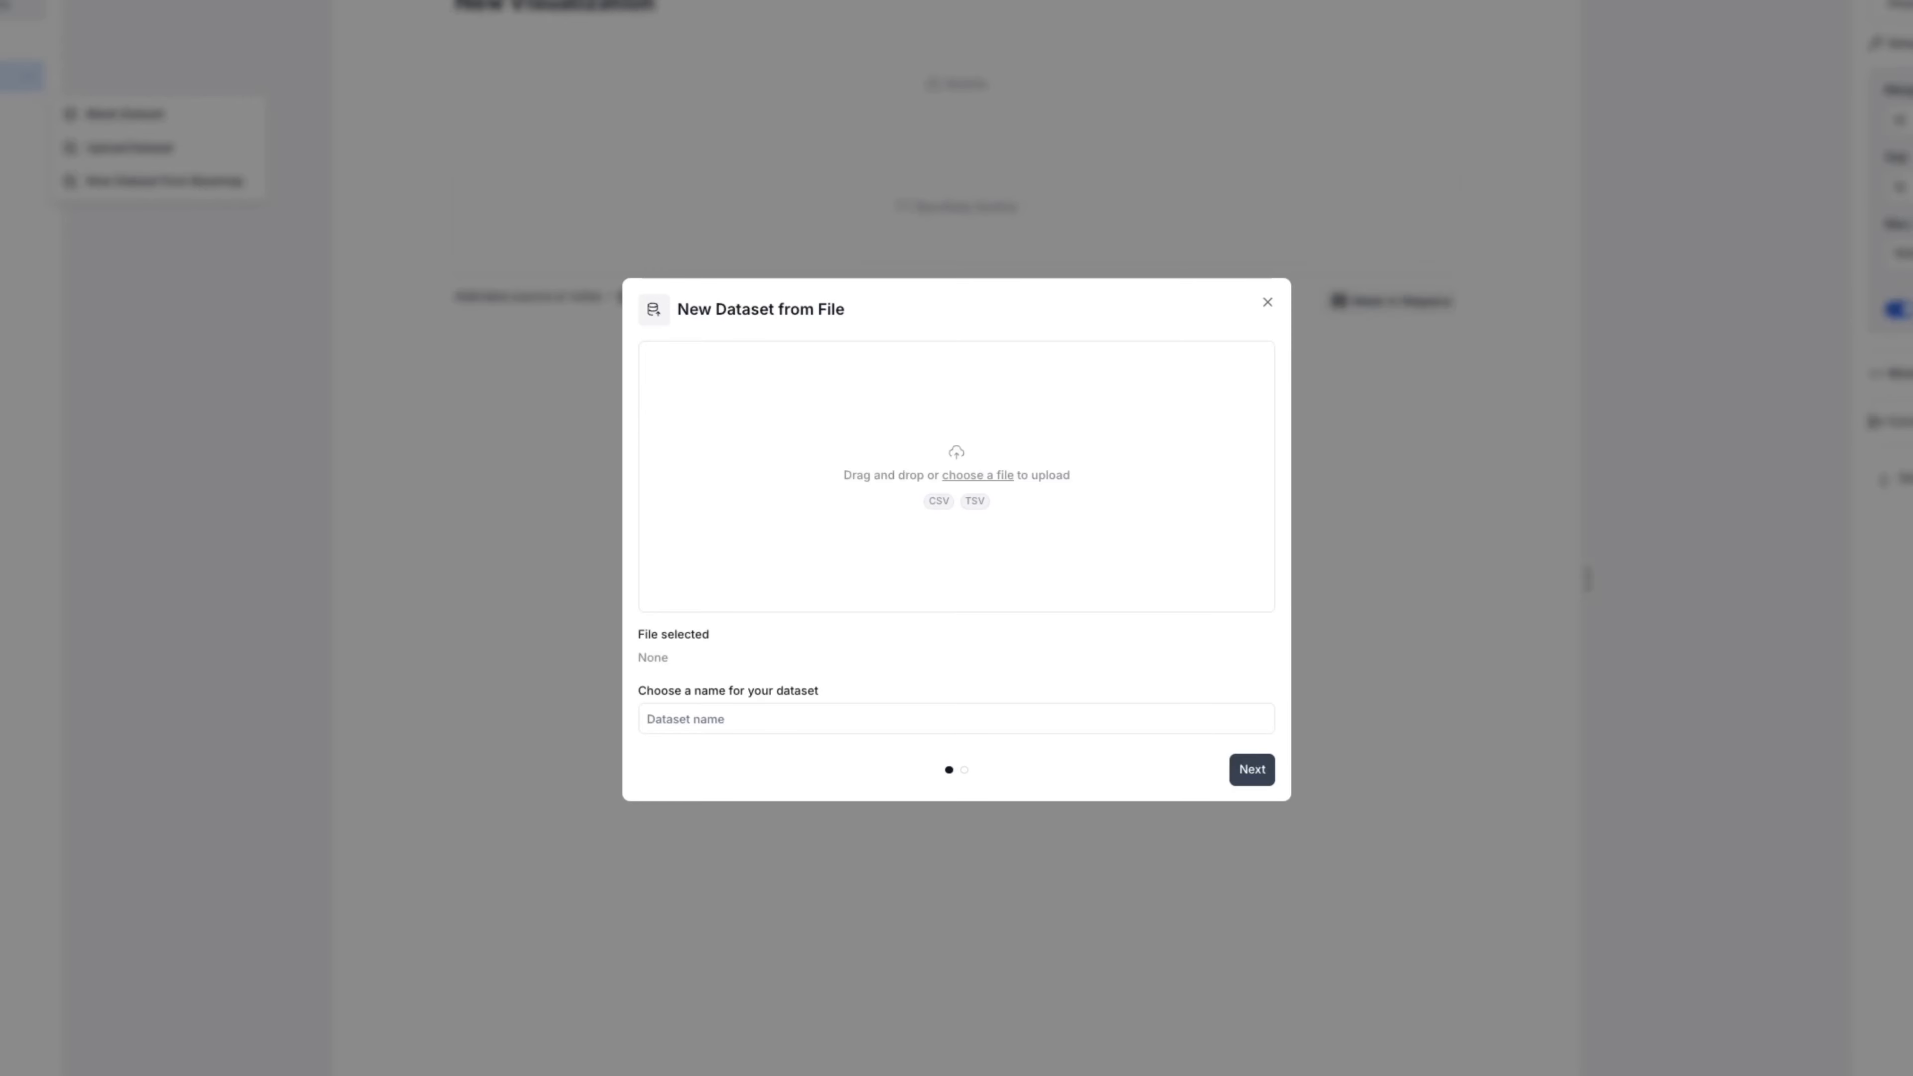
{"action": "left_click_drag", "start_coordinate": [897, 343], "coordinate": [888, 376]}
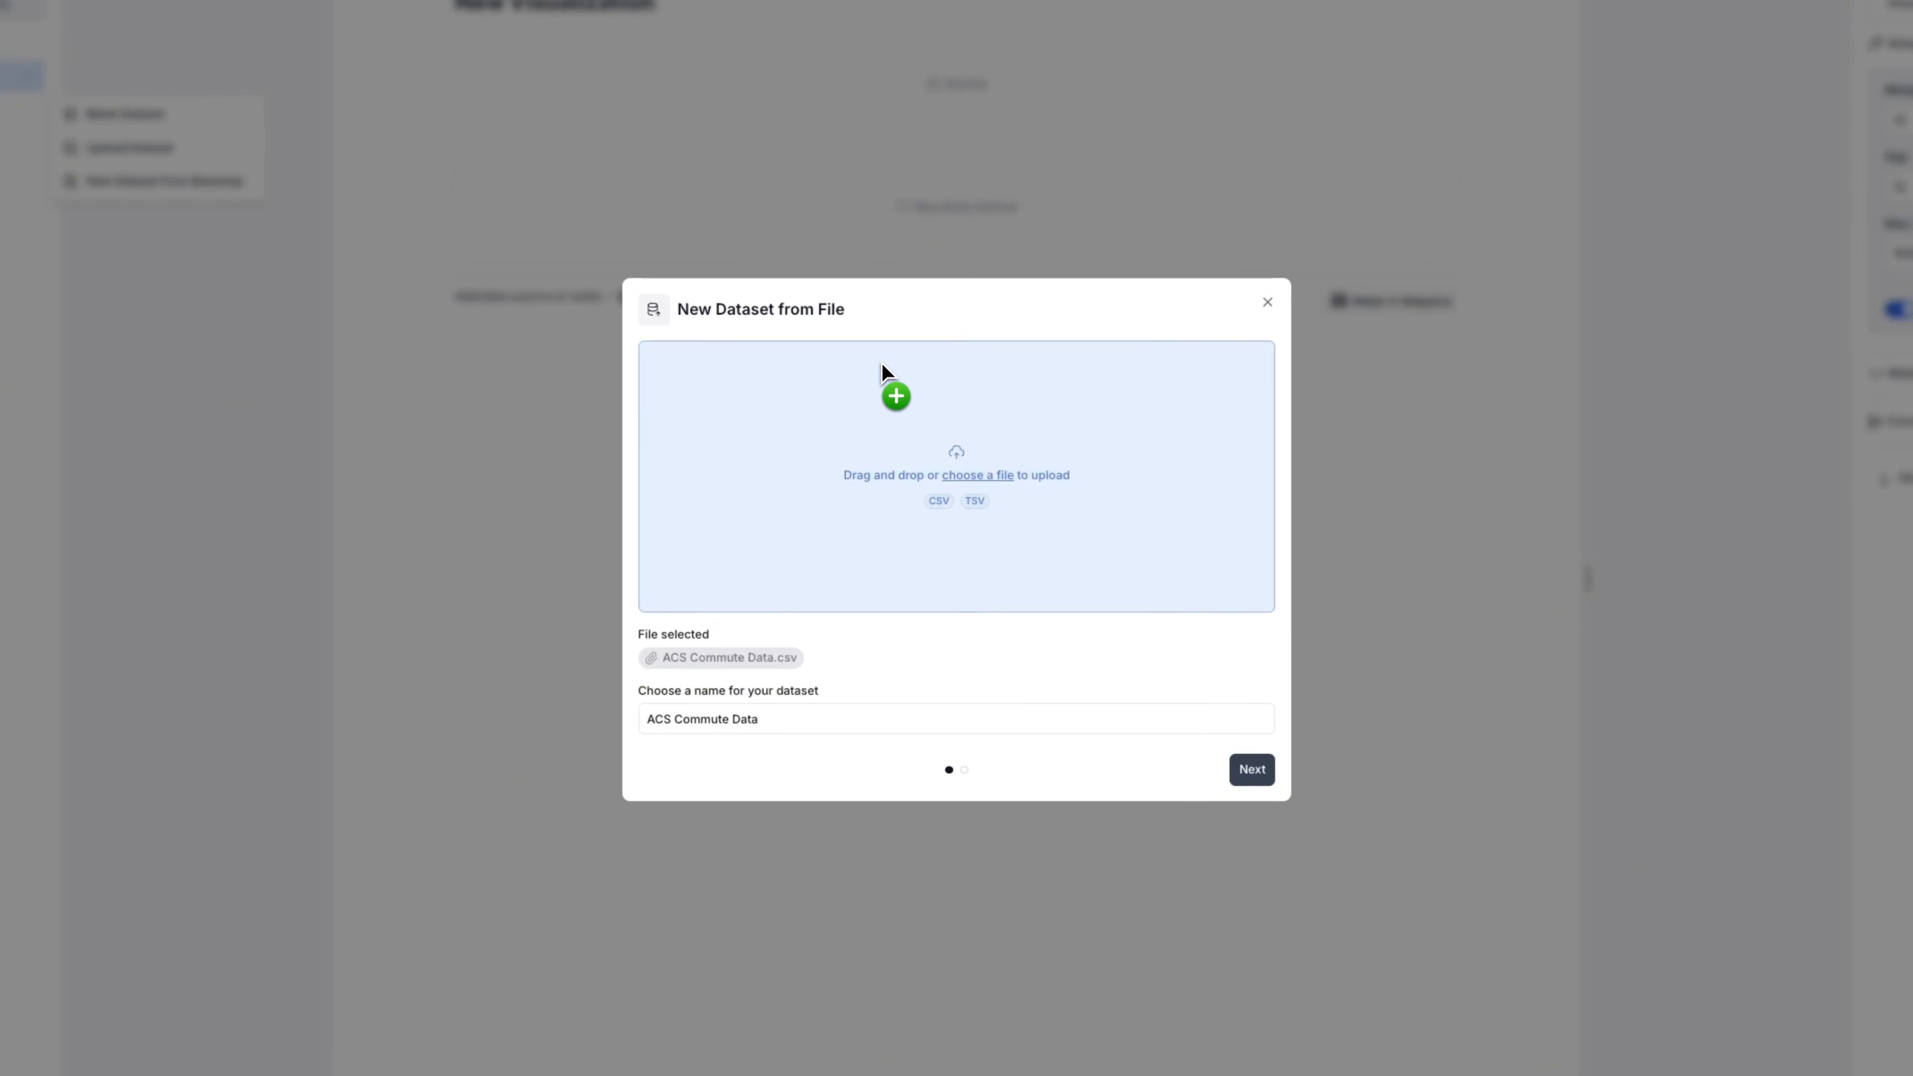
{"action": "left_click", "coordinate": [1249, 769]}
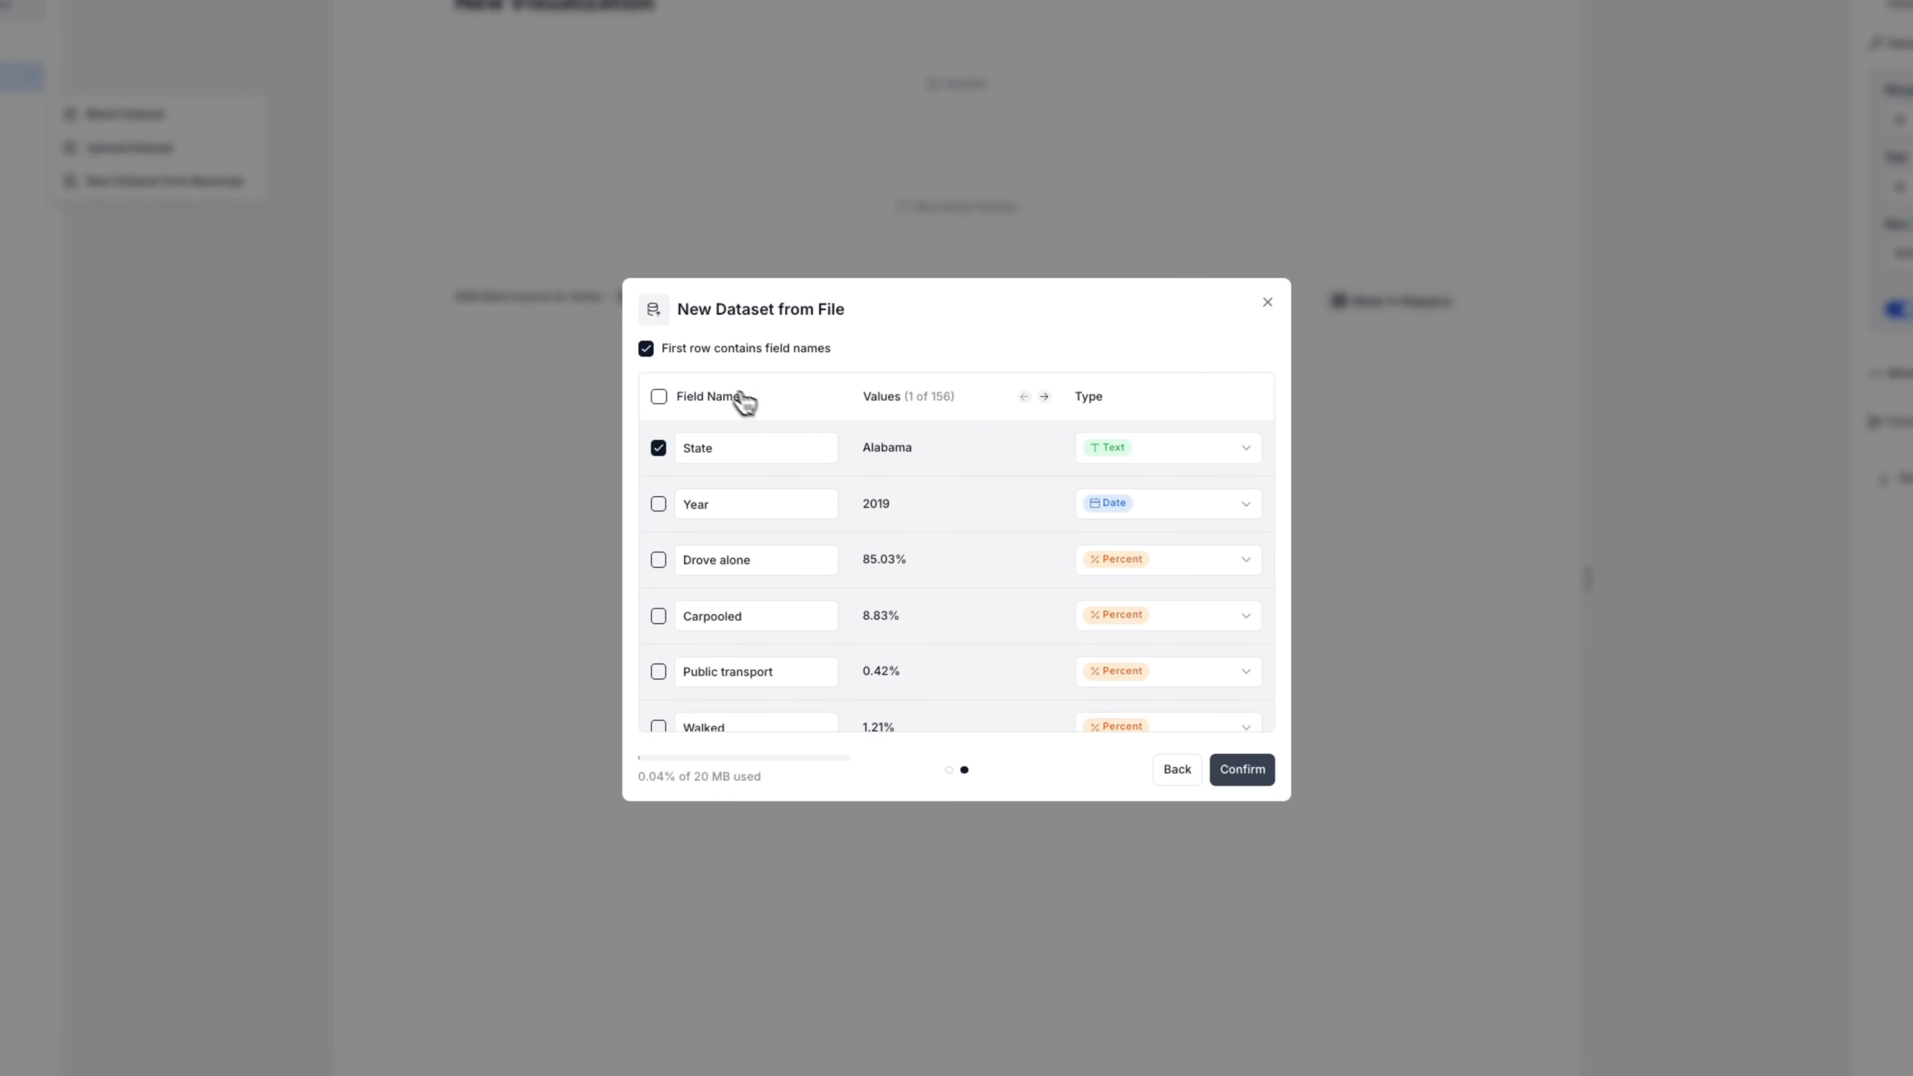
- Include all fields, keep Drove alone as a percentage, and create the dataset
{"action": "left_click", "coordinate": [660, 398]}
{"action": "left_click", "coordinate": [1114, 569]}
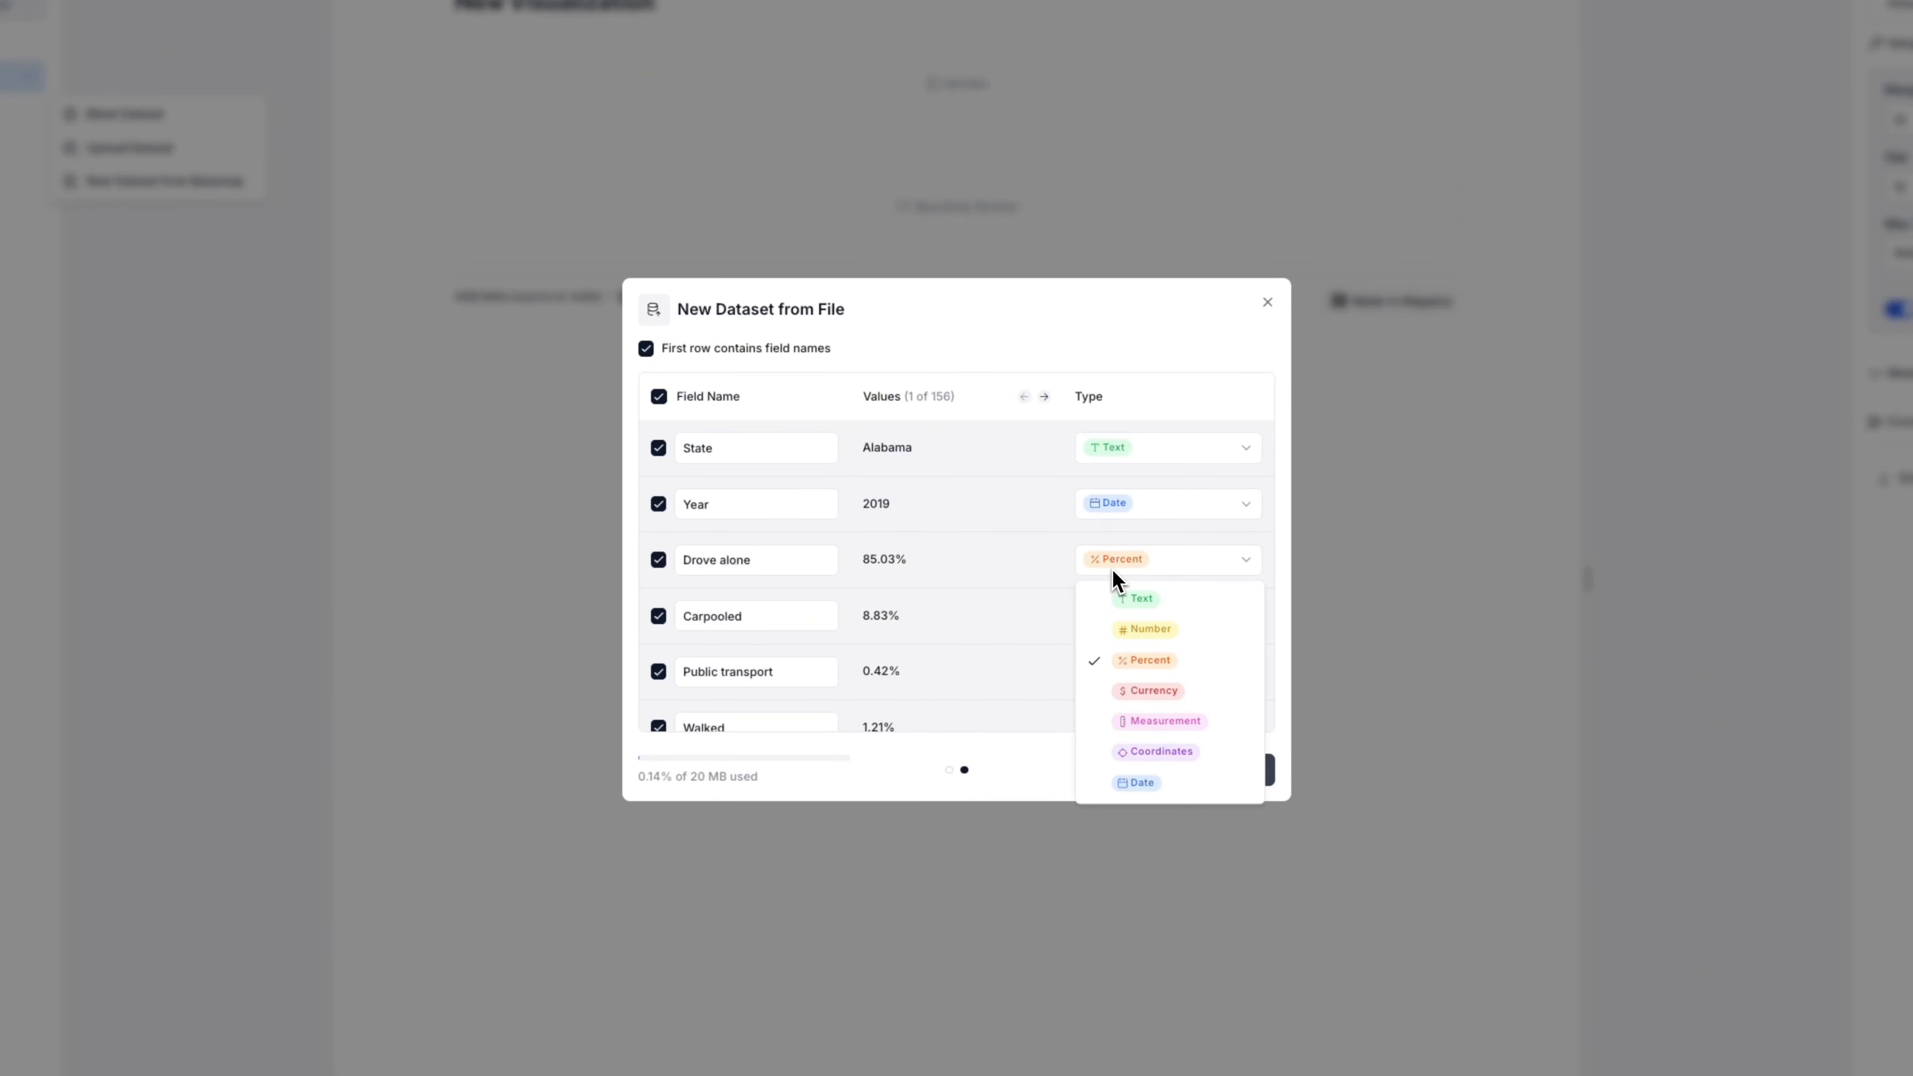
{"action": "left_click", "coordinate": [1046, 570]}
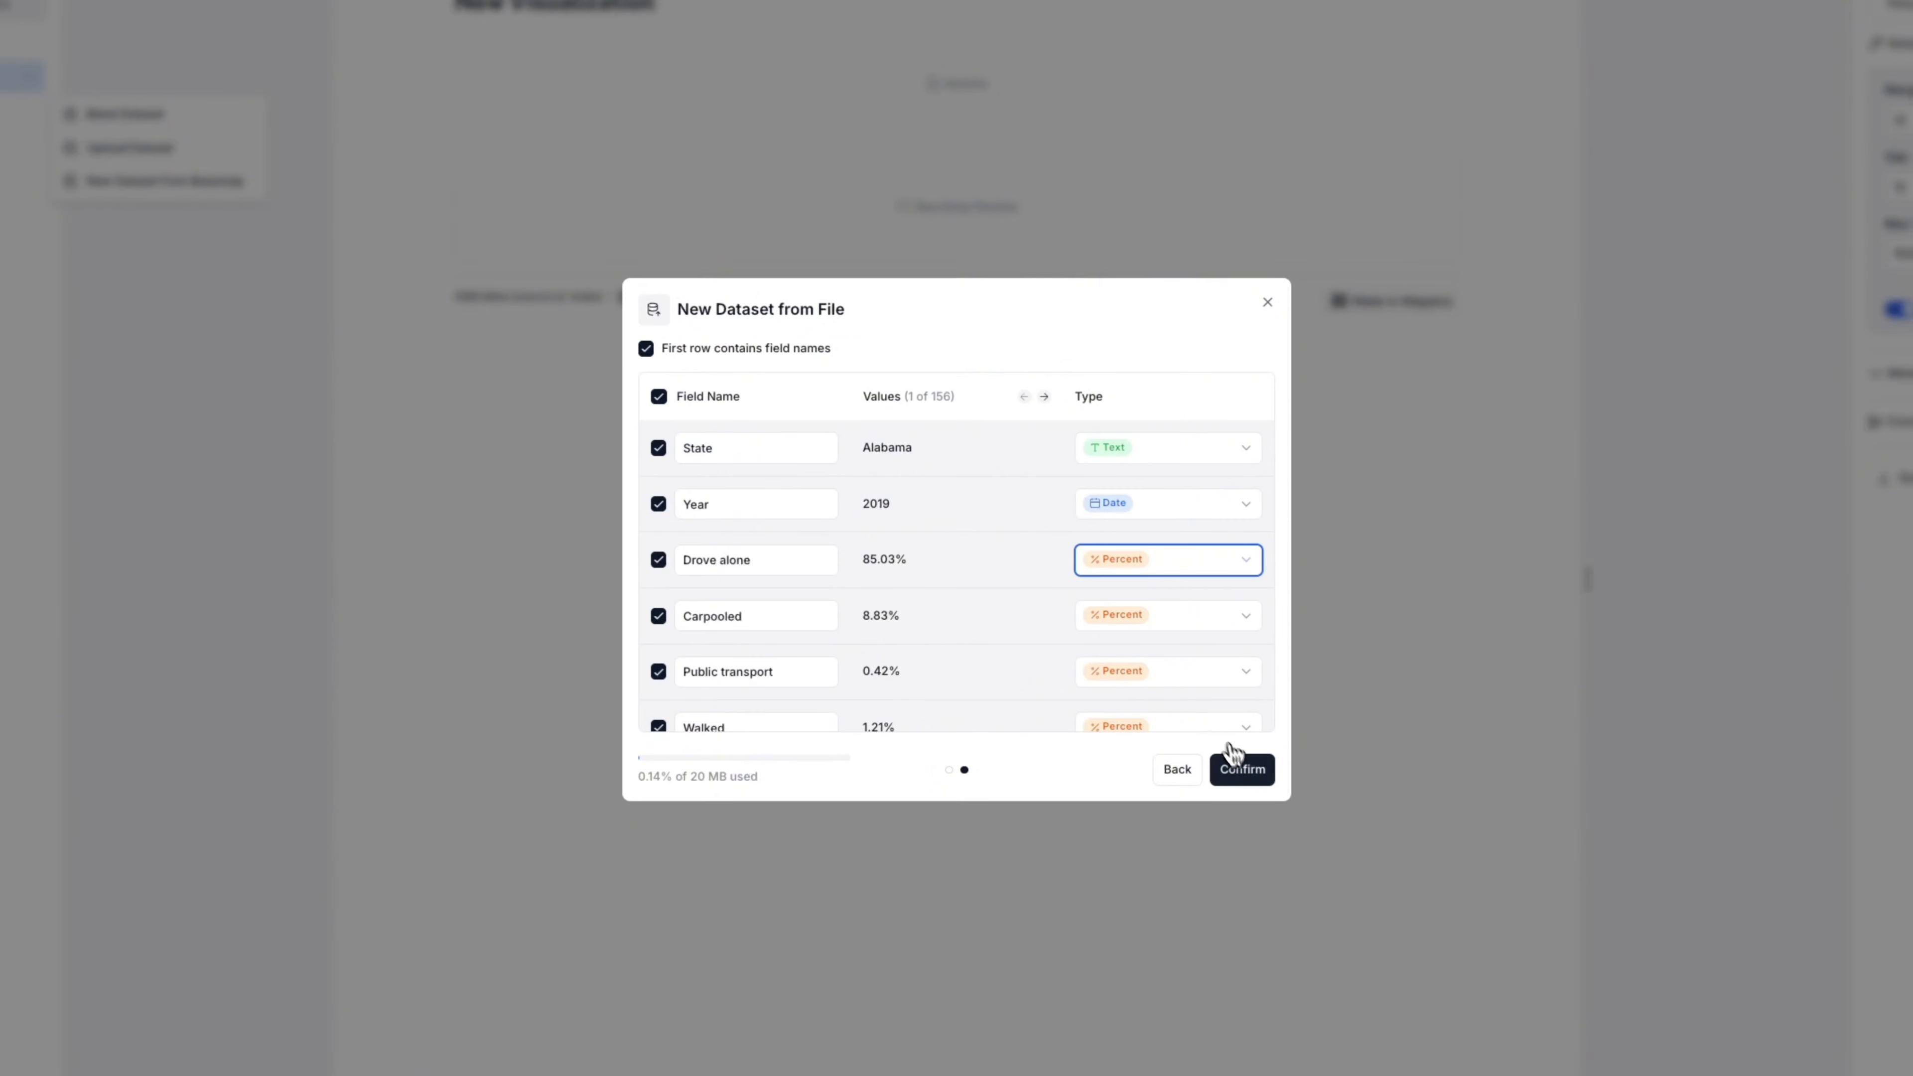
{"action": "left_click", "coordinate": [1250, 772]}
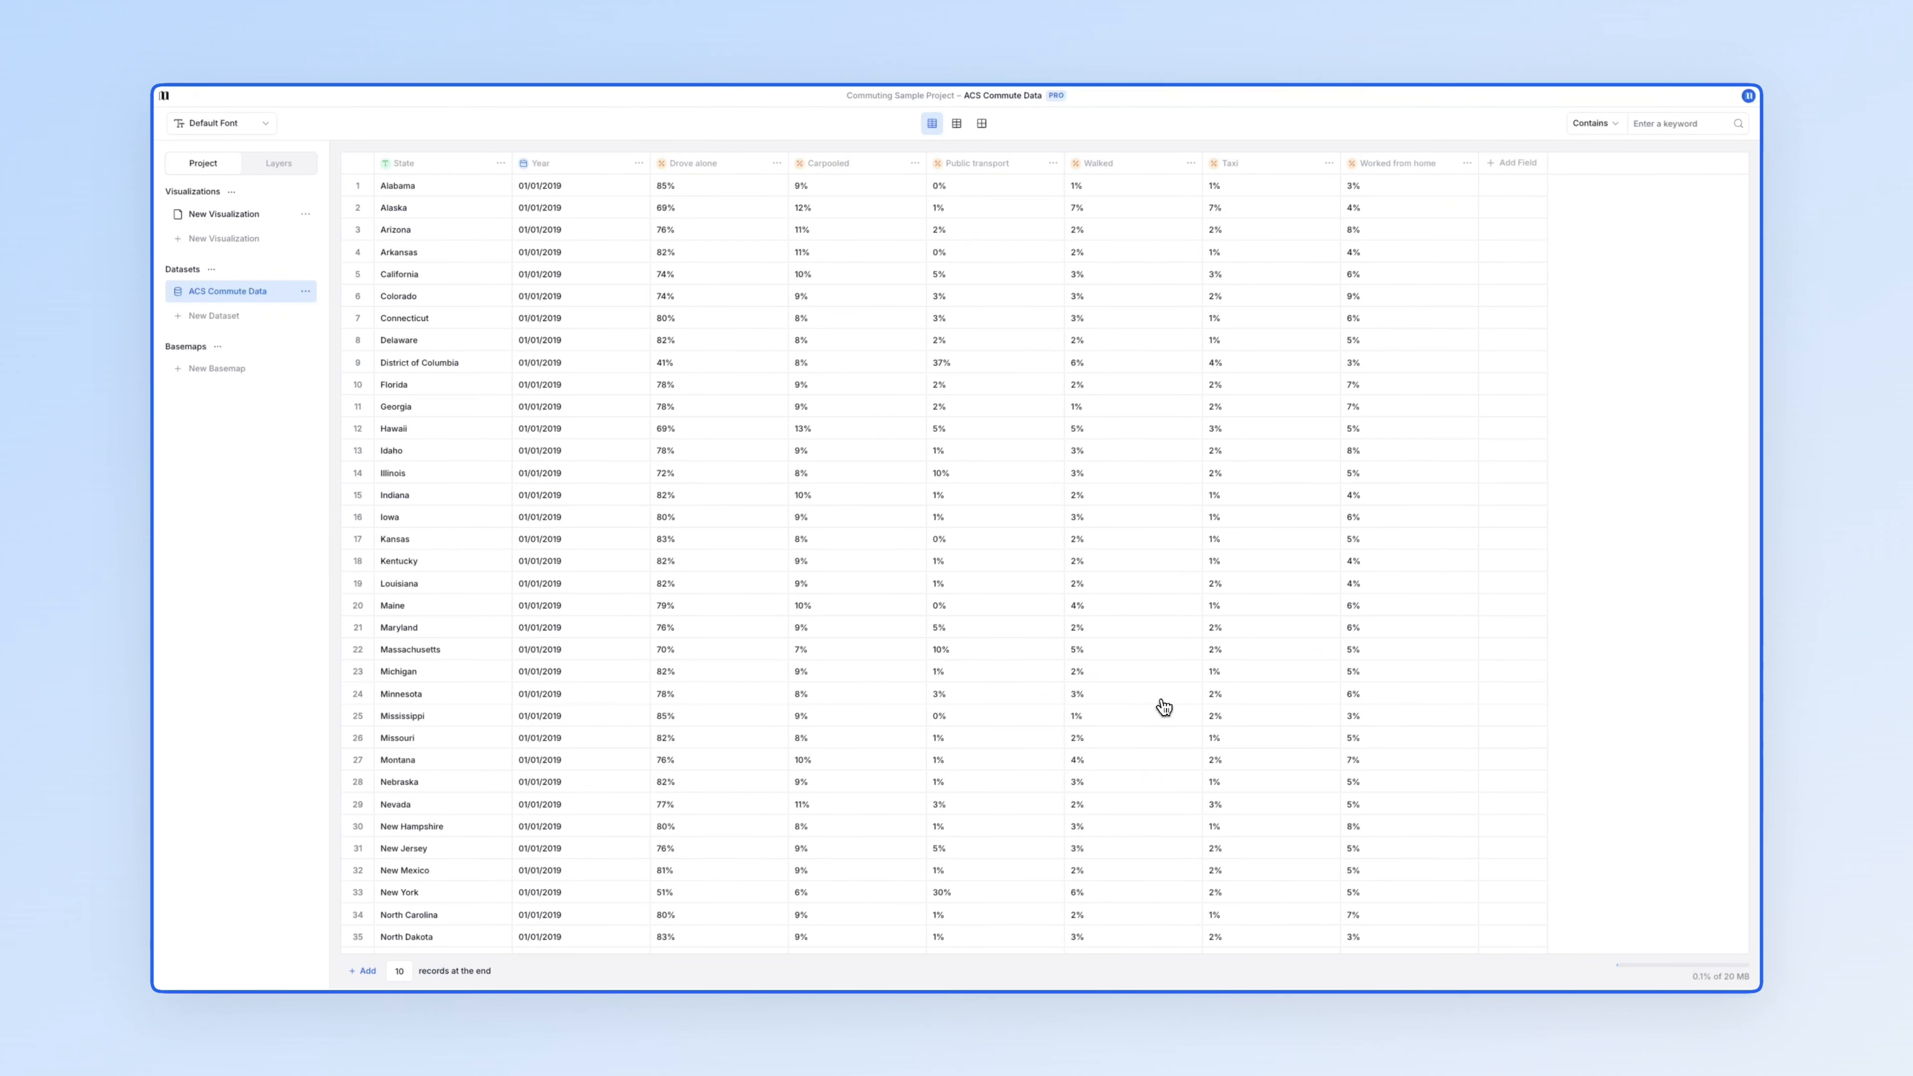
- Set the Year field's format to Year (2025) and apply it
{"action": "left_click", "coordinate": [639, 165]}
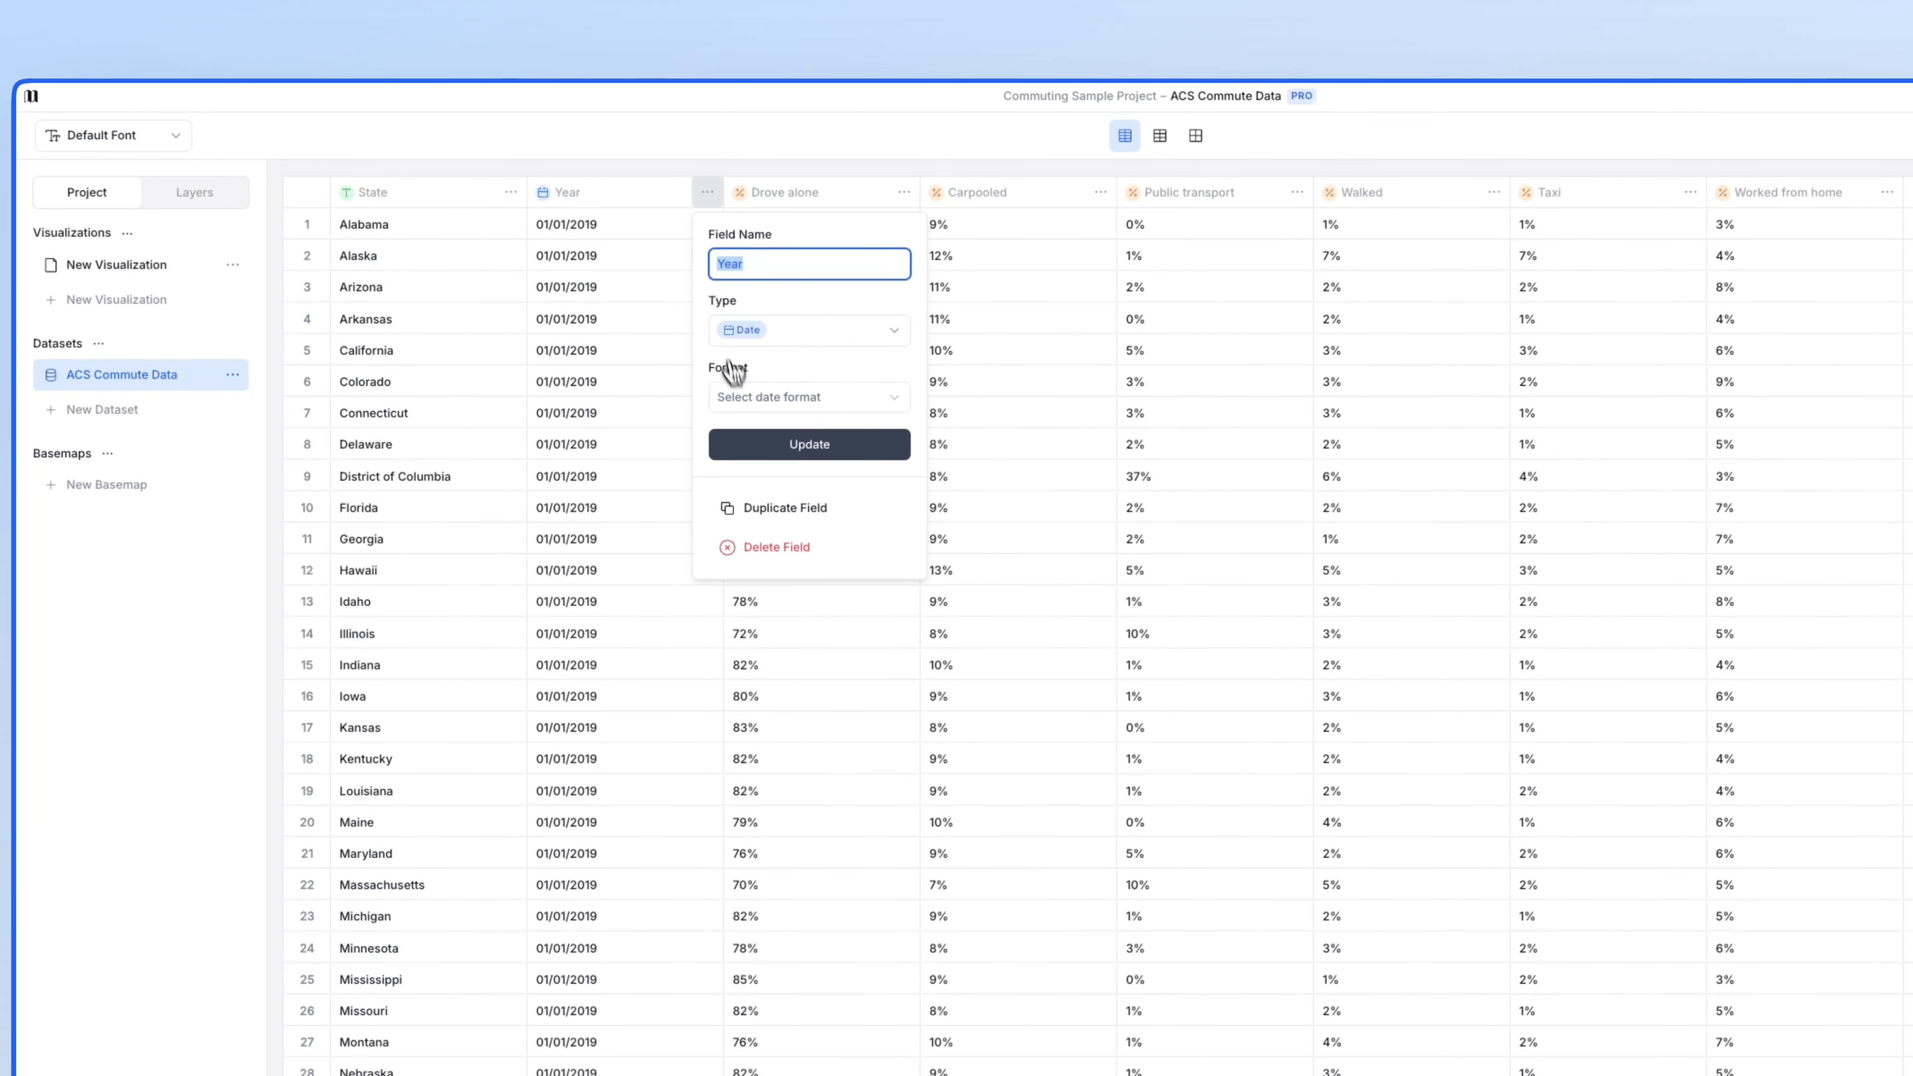
{"action": "left_click", "coordinate": [753, 396]}
{"action": "left_click", "coordinate": [767, 635]}
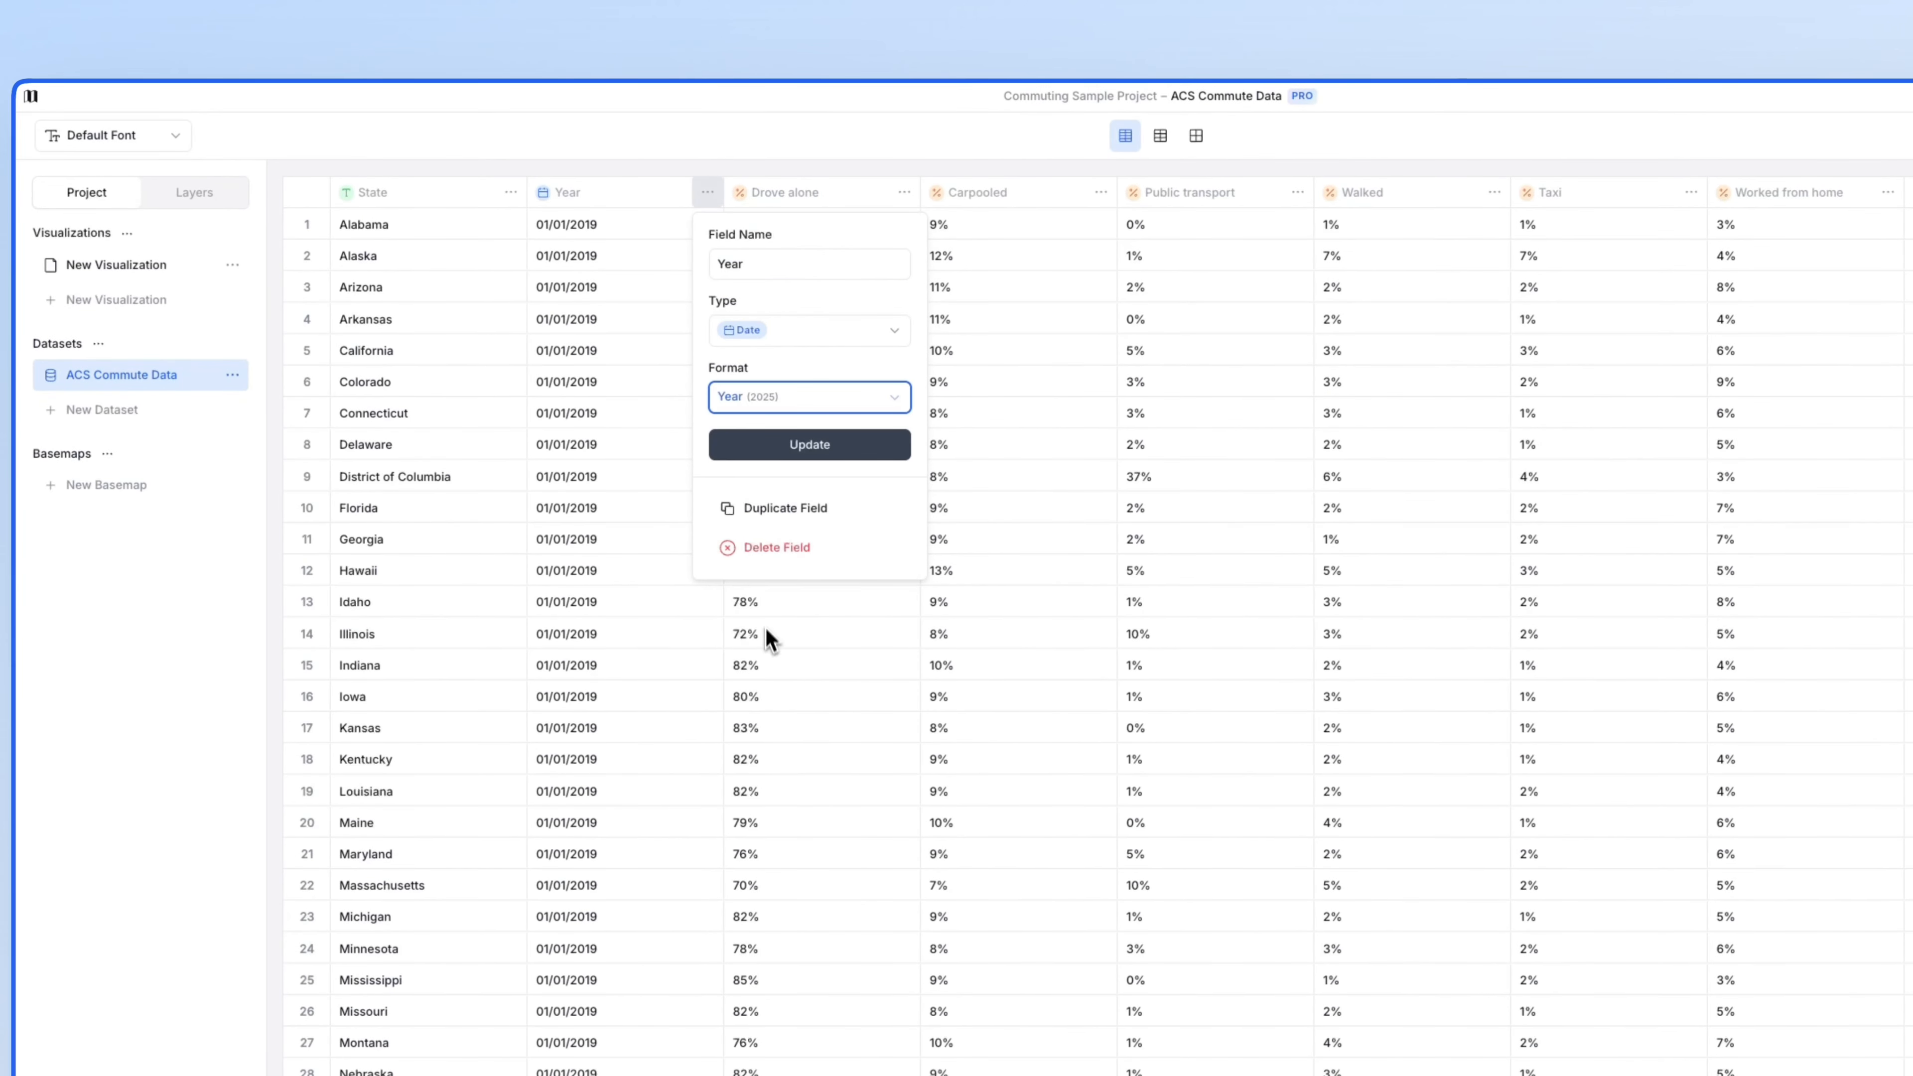
{"action": "left_click", "coordinate": [778, 462]}
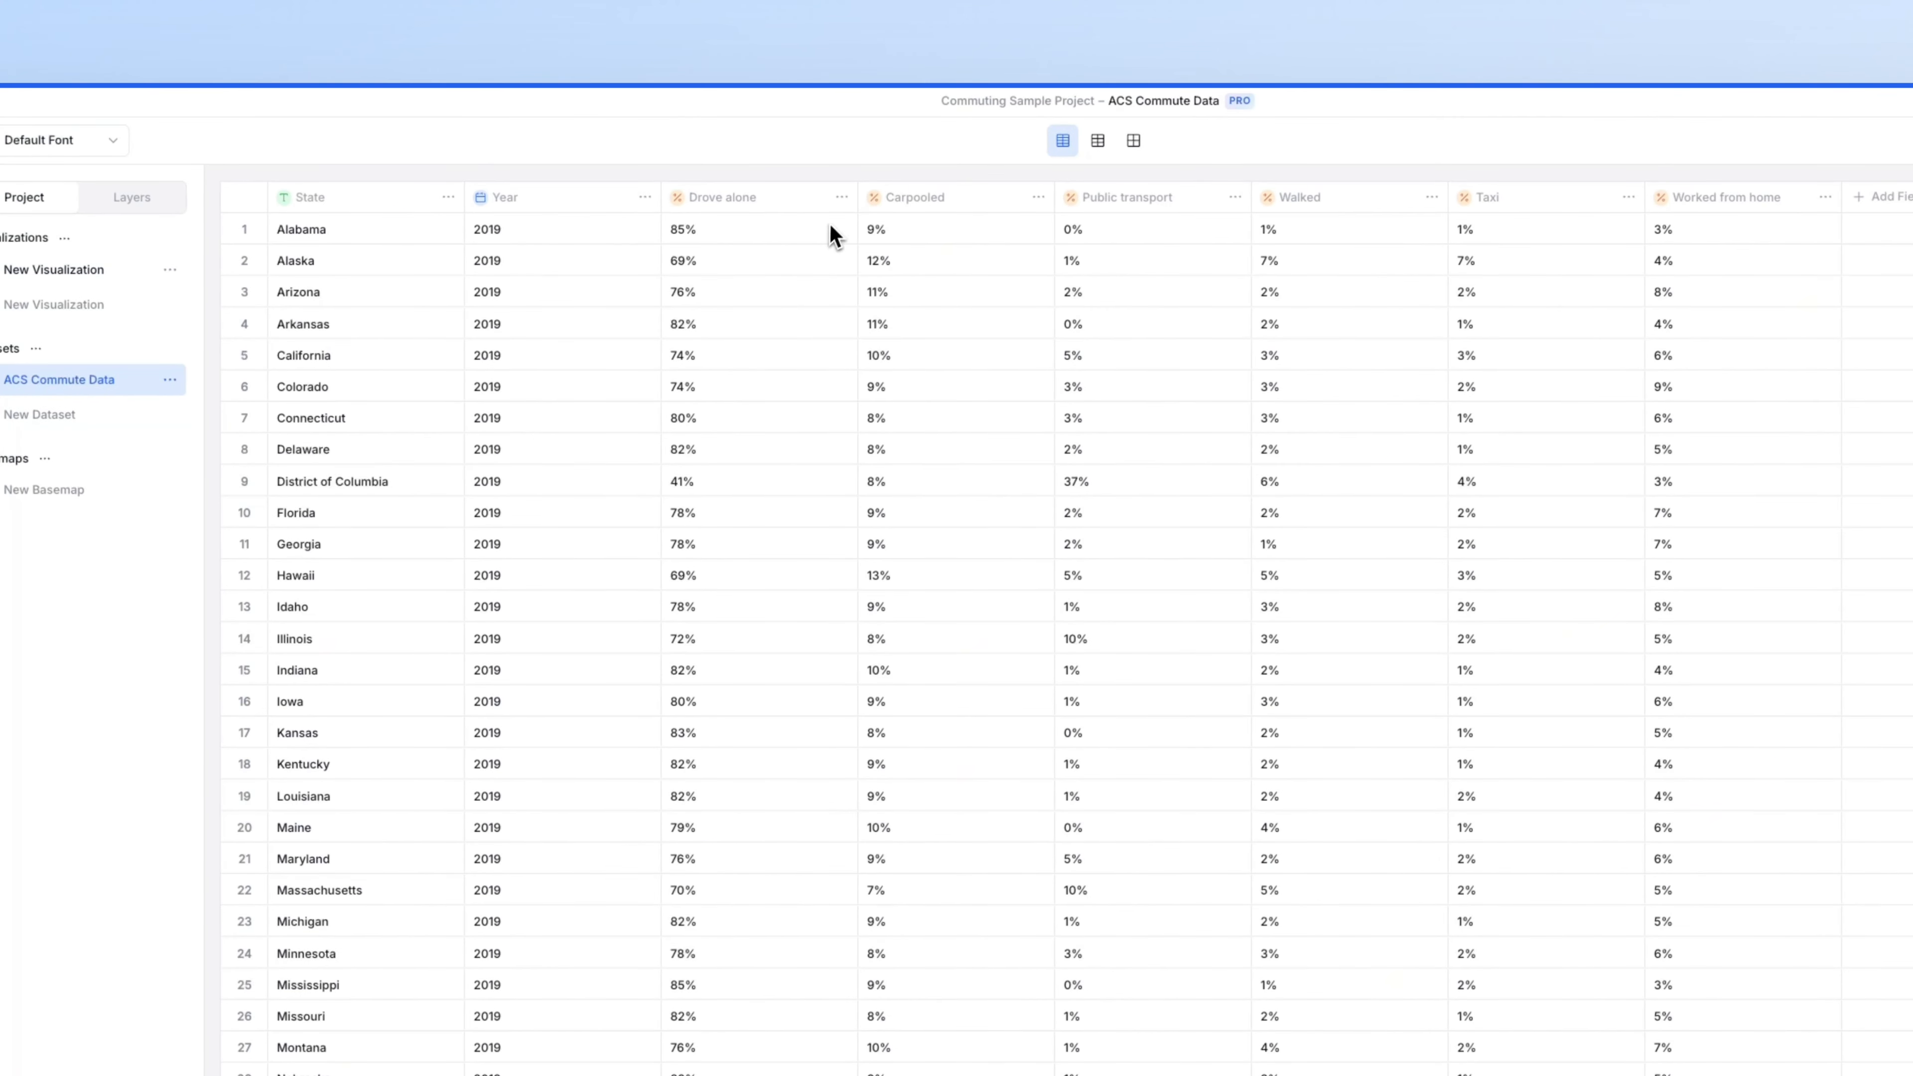
- Format the Drove alone field as a percentage with one decimal place (1.0%)
{"action": "left_click", "coordinate": [842, 199]}
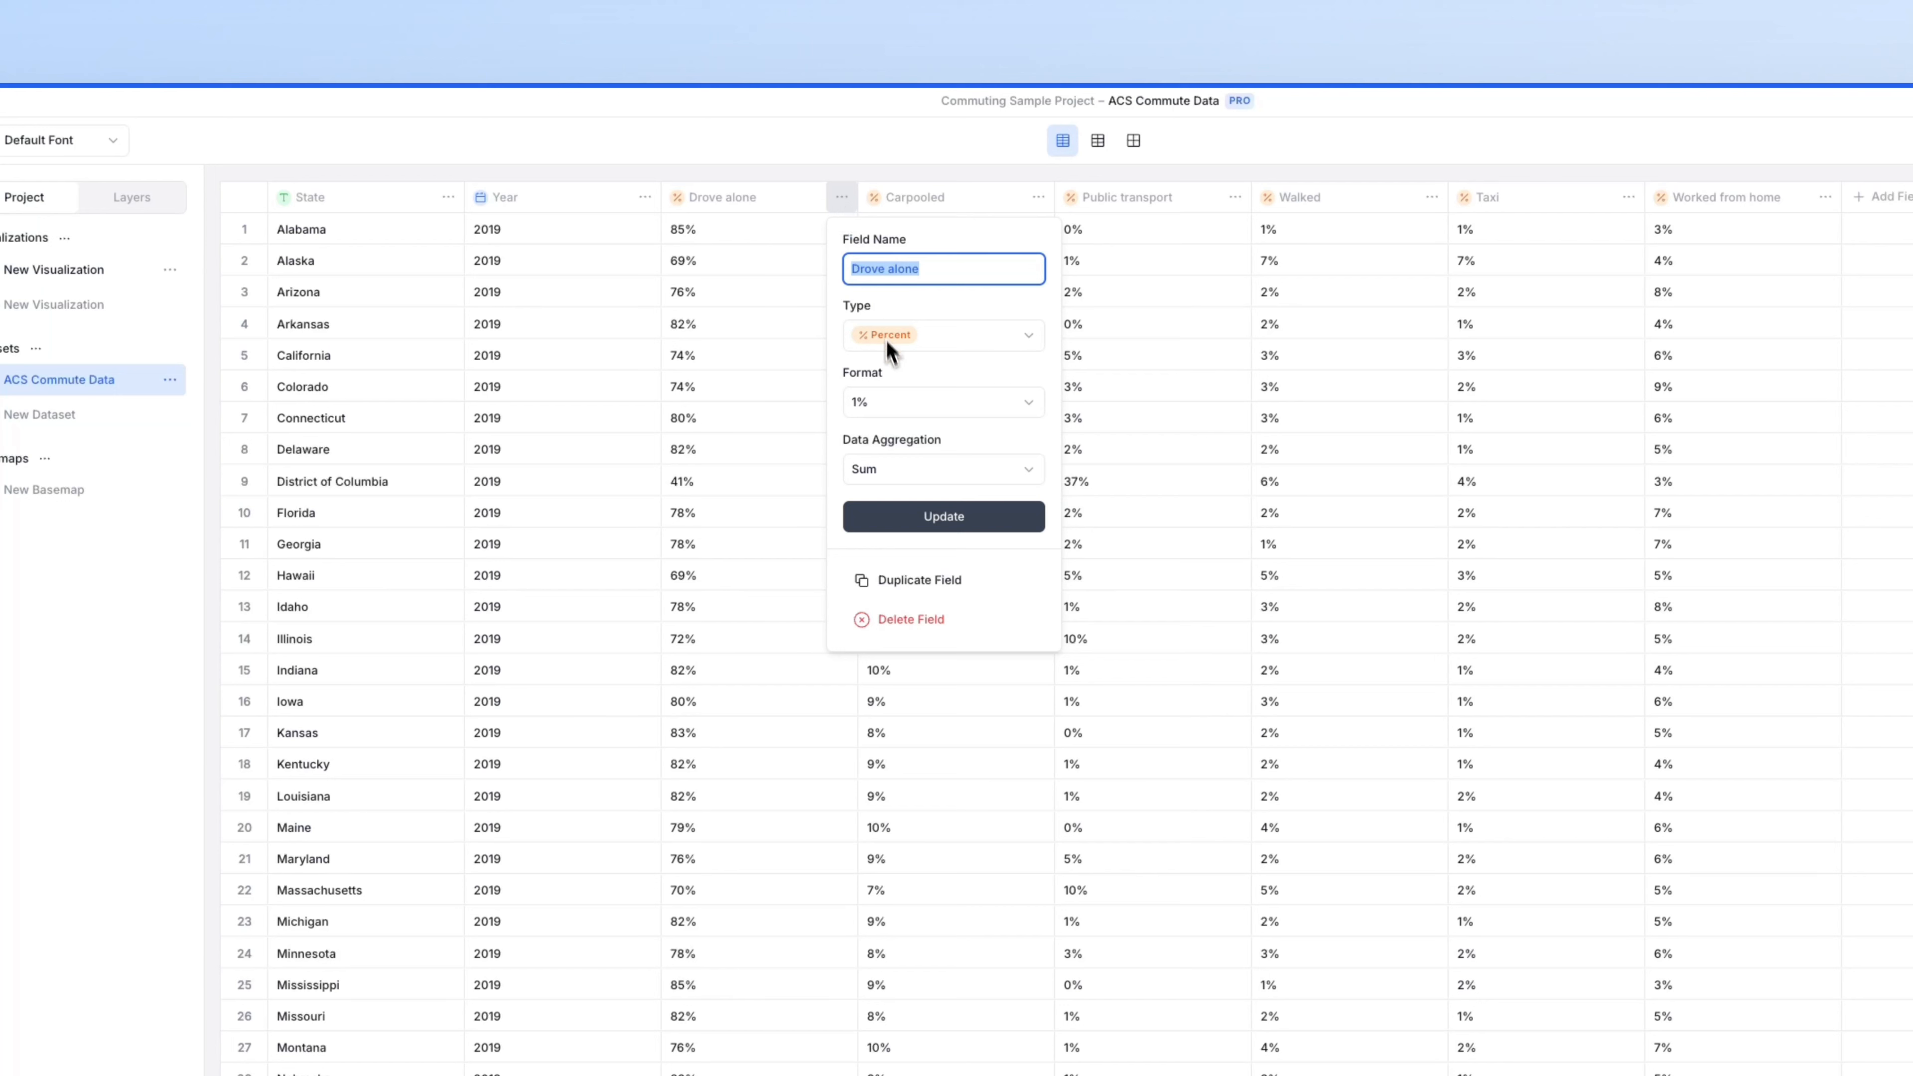
{"action": "left_click", "coordinate": [898, 400]}
{"action": "left_click", "coordinate": [902, 473]}
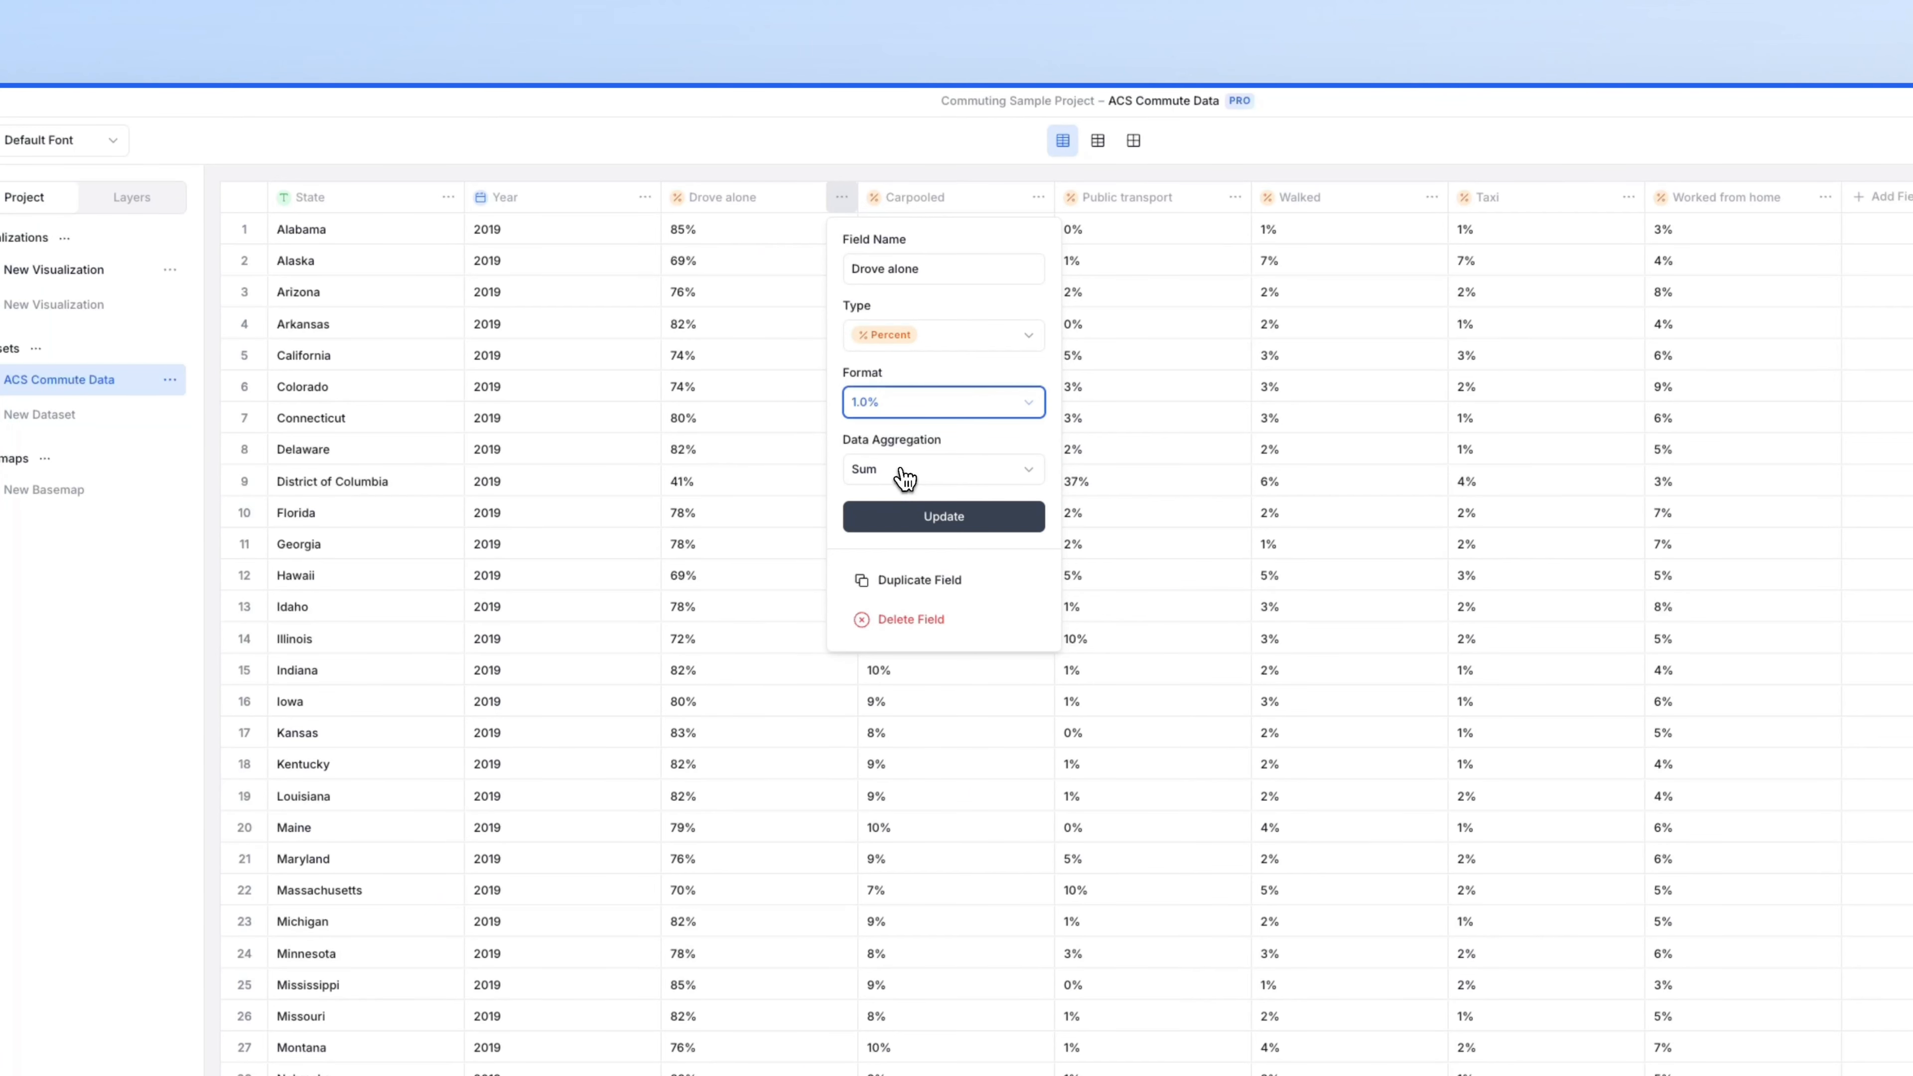
{"action": "left_click", "coordinate": [781, 174]}
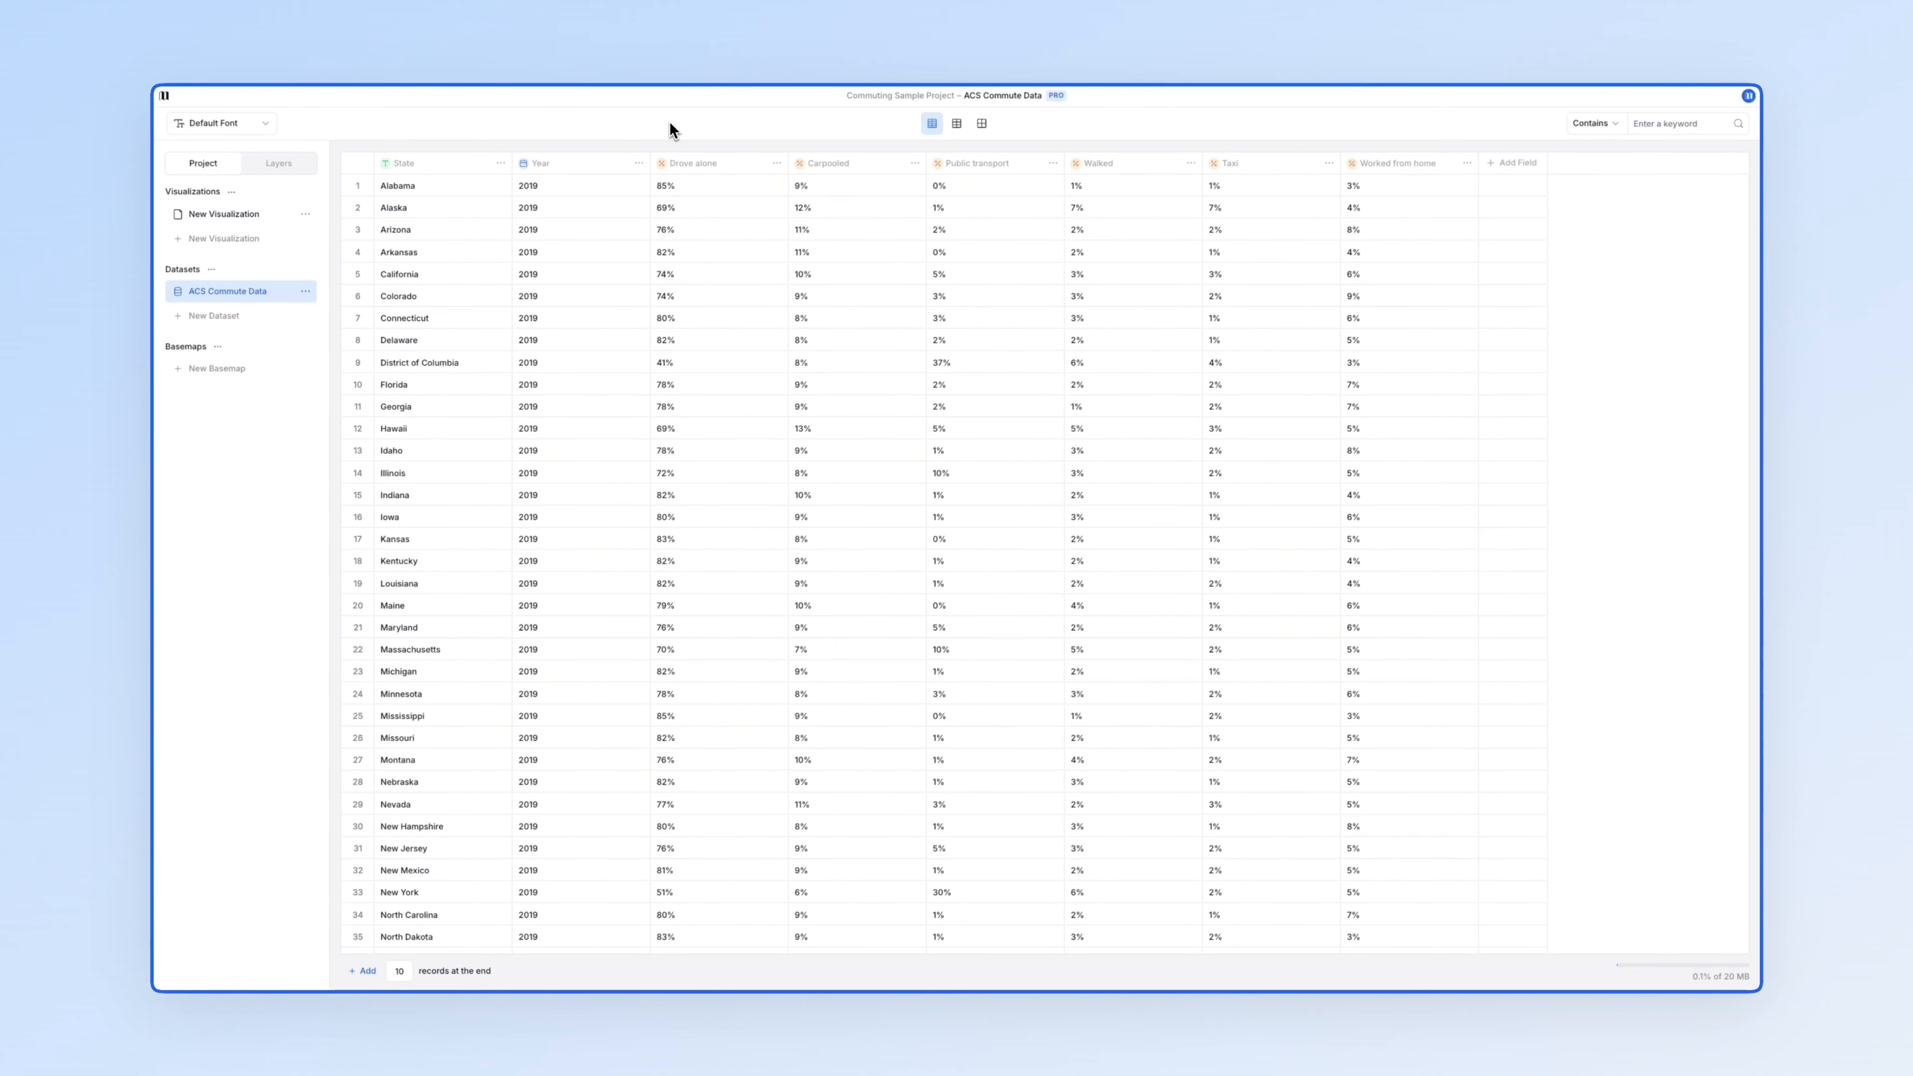
- Search the basemap library for 'united states states' and add the United States states basemap
{"action": "left_click", "coordinate": [260, 371]}
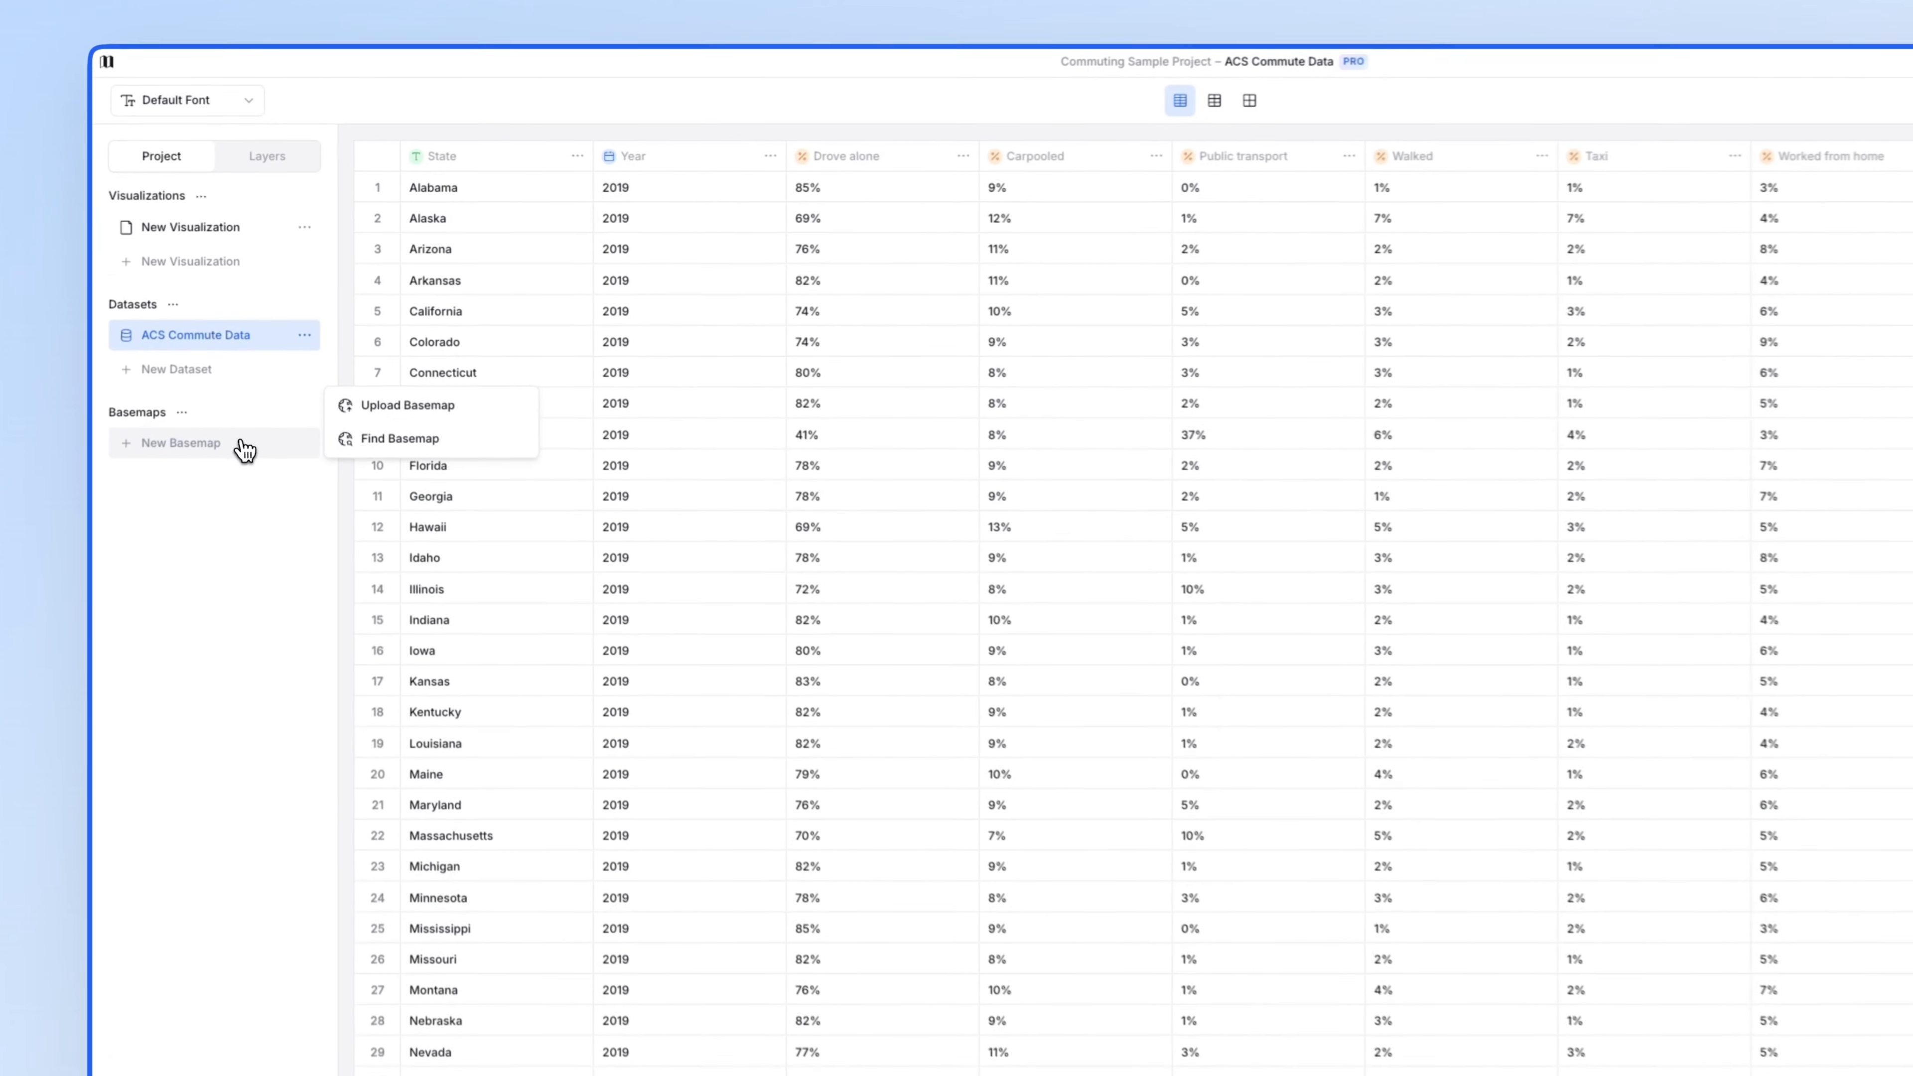
{"action": "left_click", "coordinate": [388, 438]}
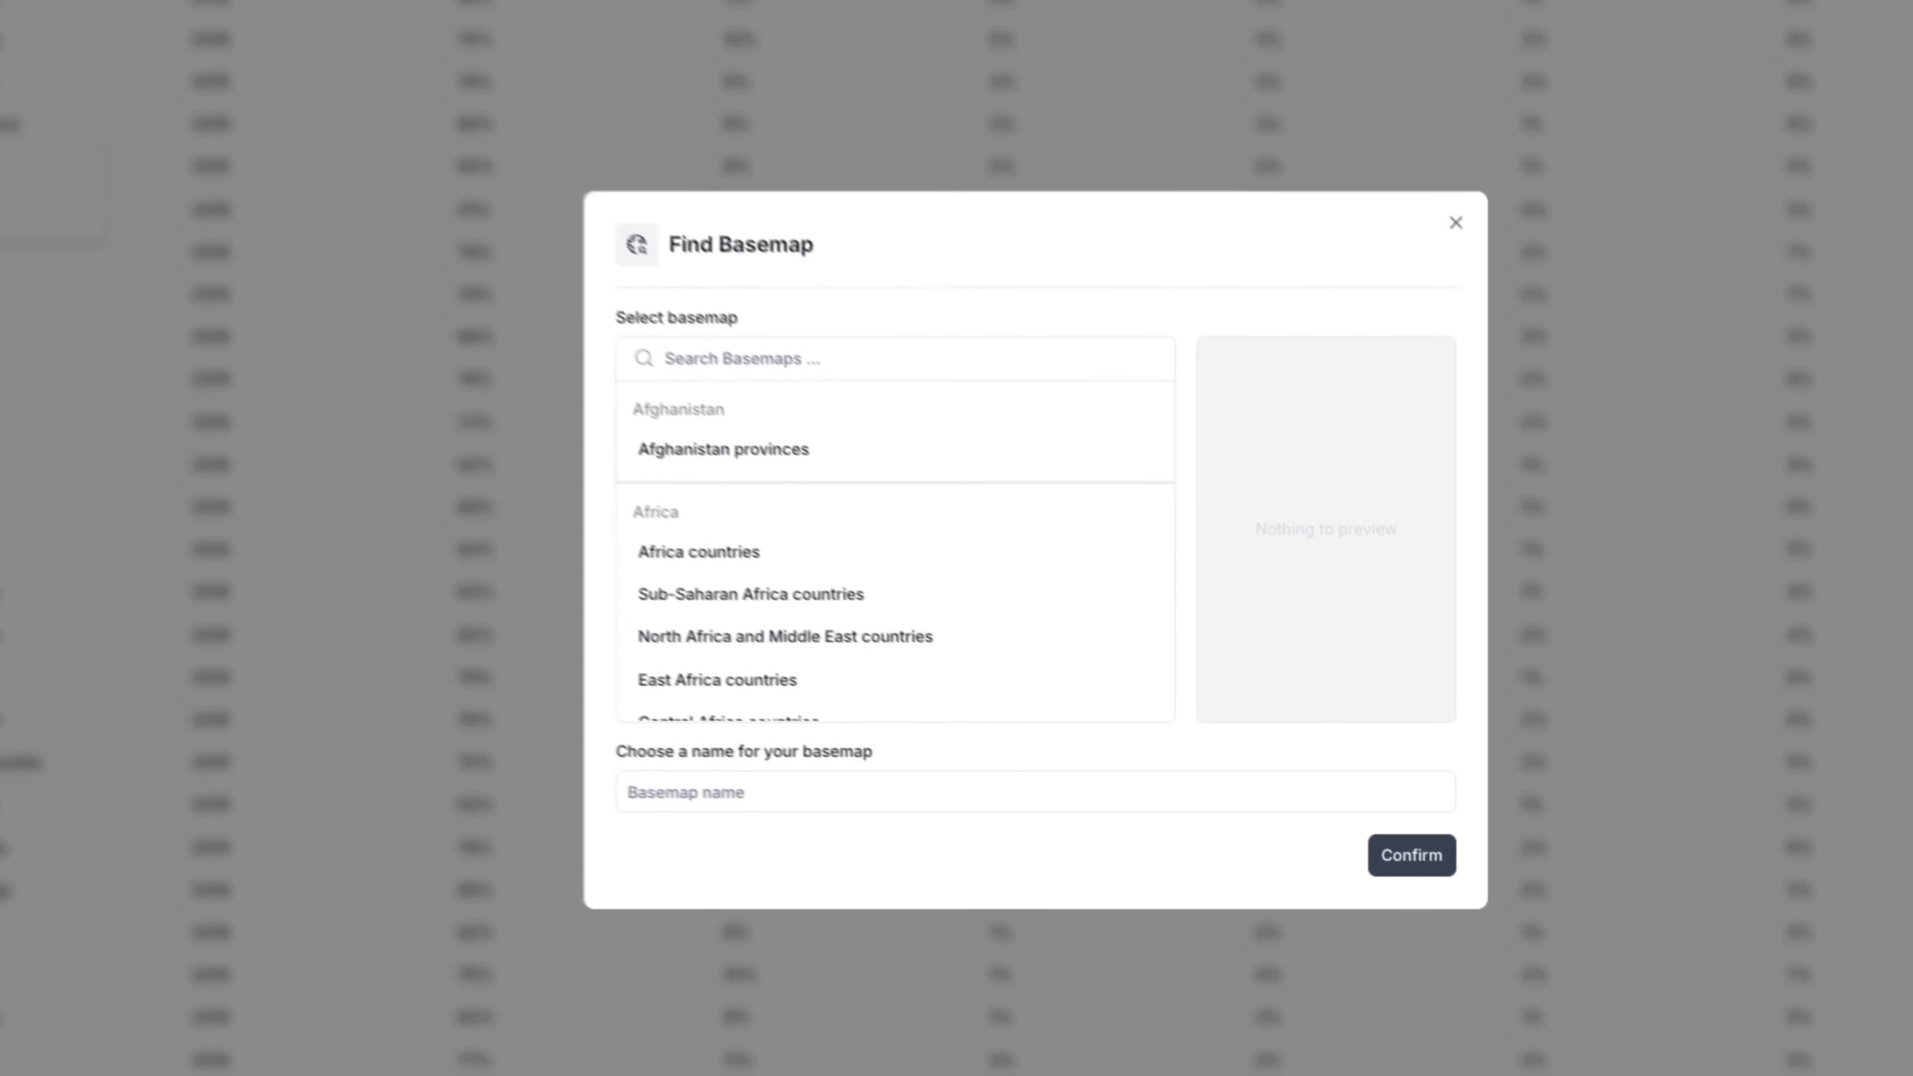
{"action": "left_click", "coordinate": [729, 356]}
{"action": "type", "text": "un"}
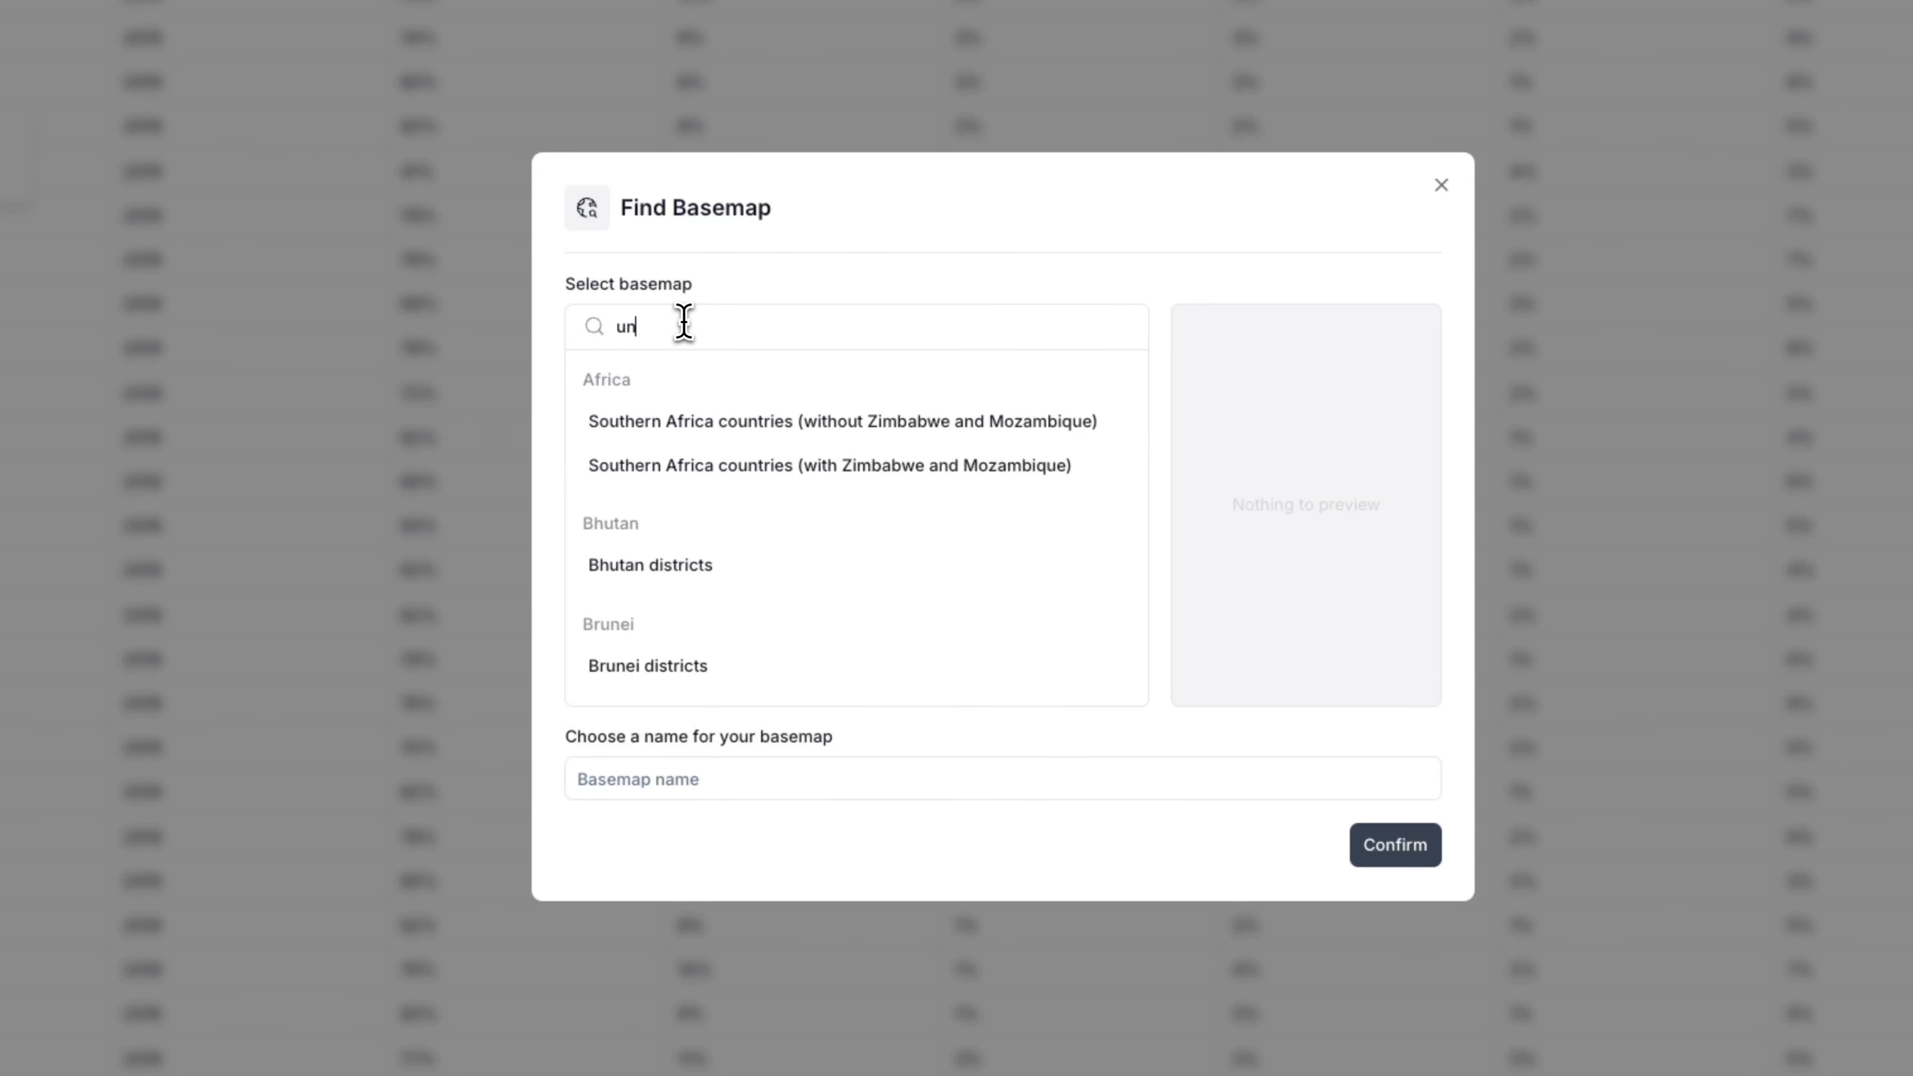
{"action": "type", "text": "ited states state"}
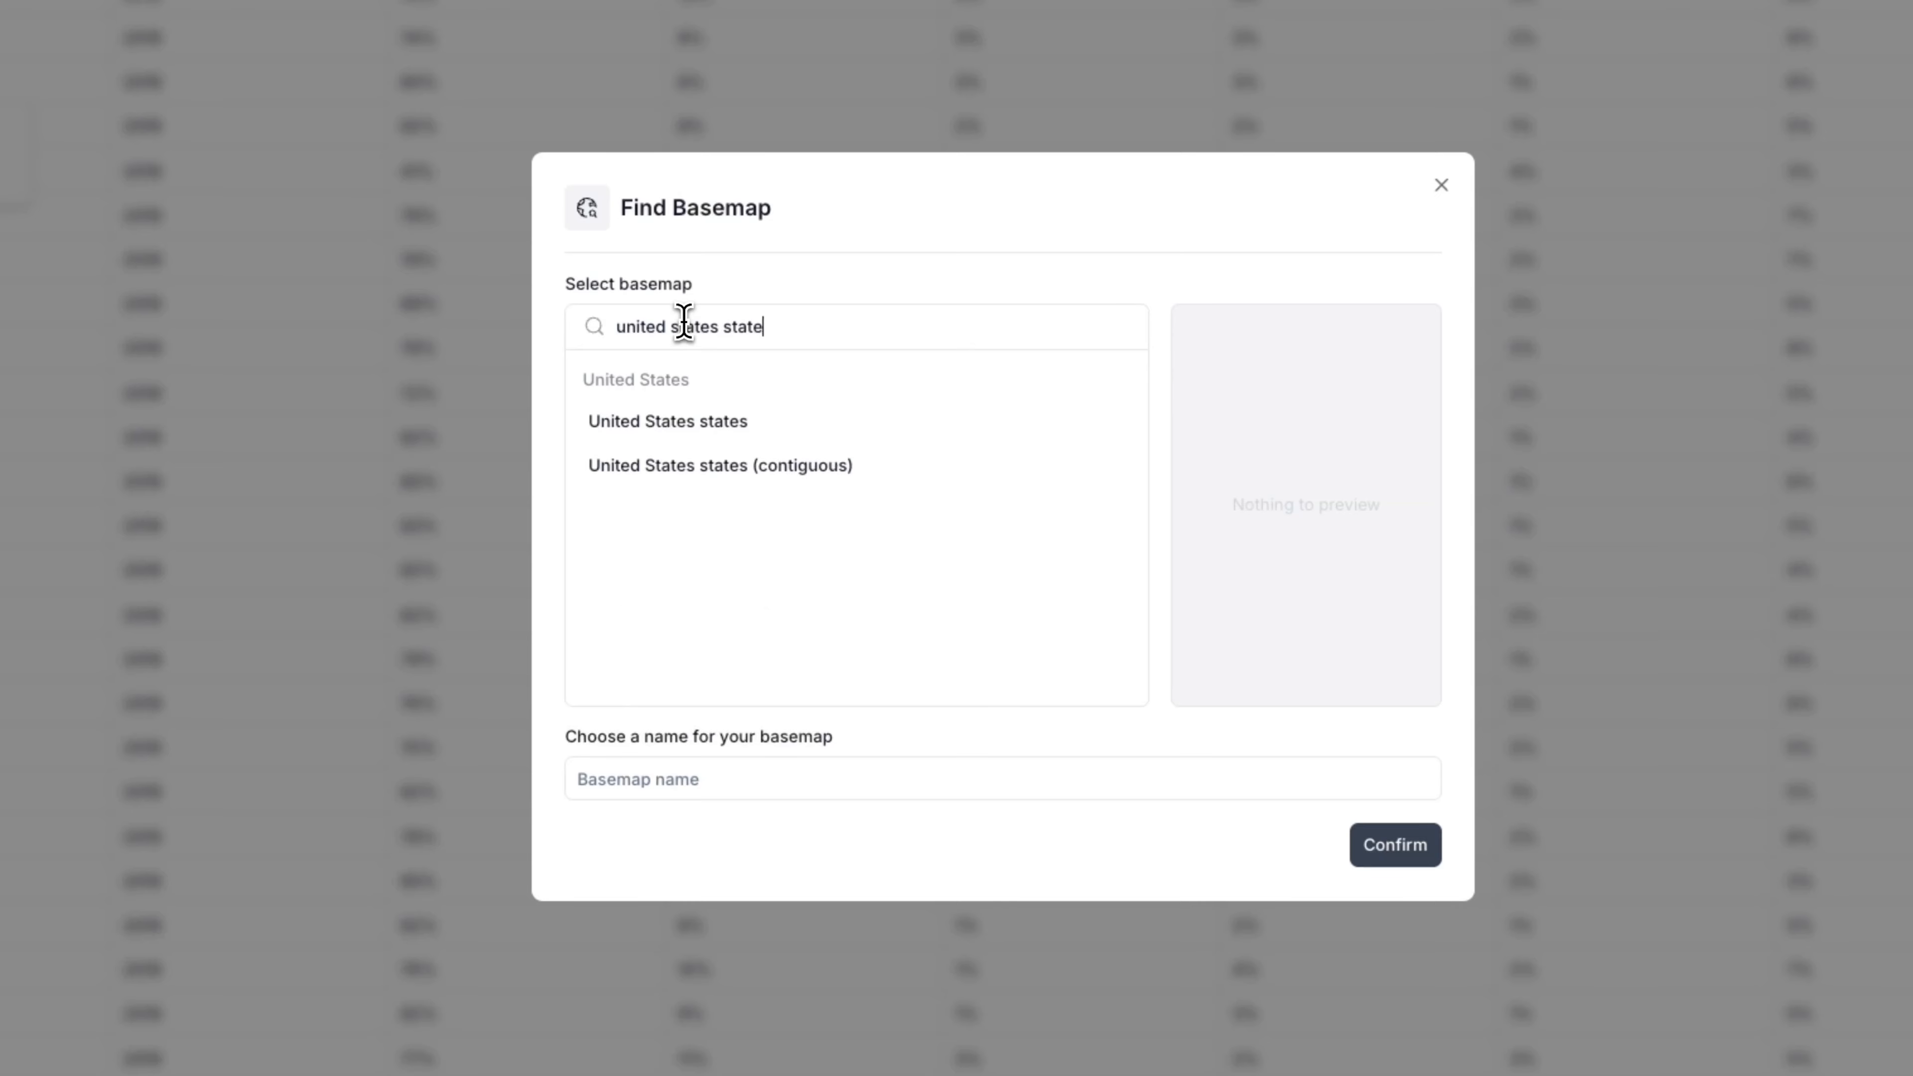
{"action": "type", "text": "s"}
{"action": "left_click", "coordinate": [762, 420]}
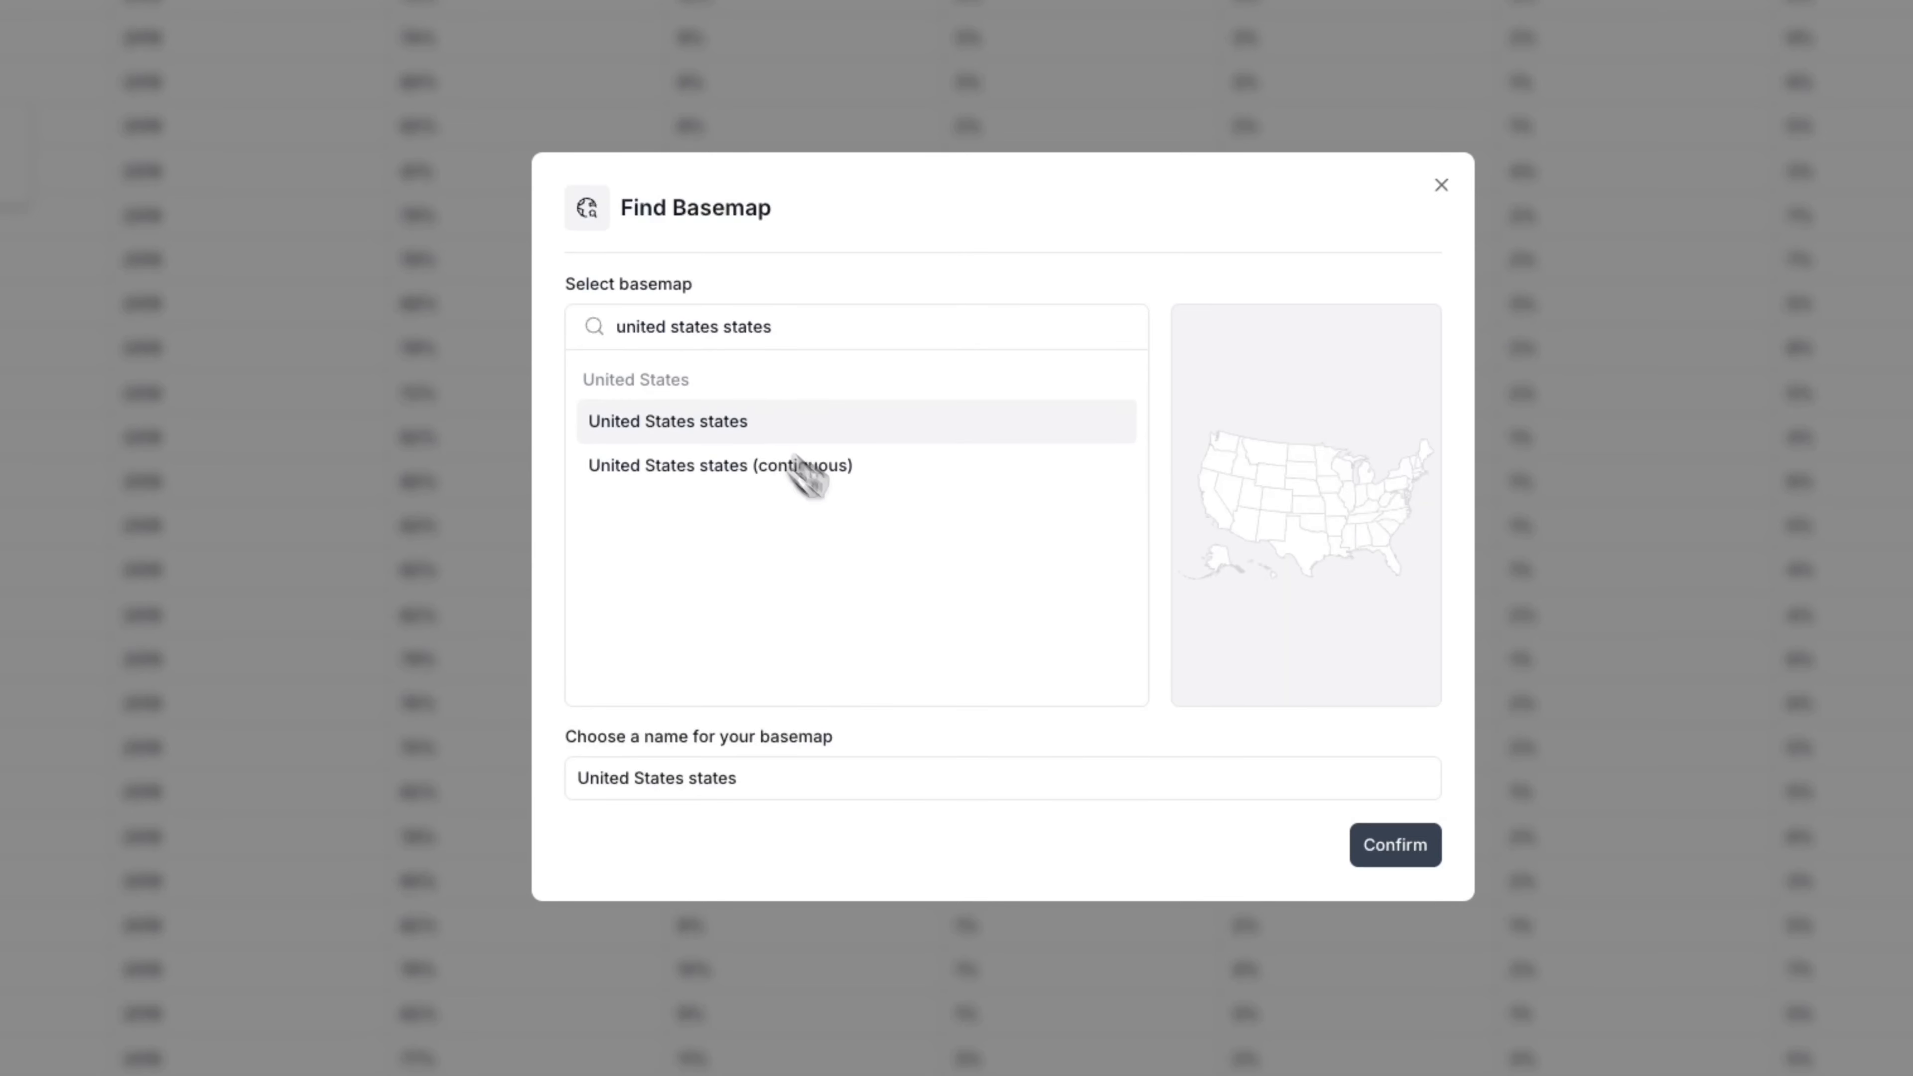
{"action": "left_click", "coordinate": [1397, 855]}
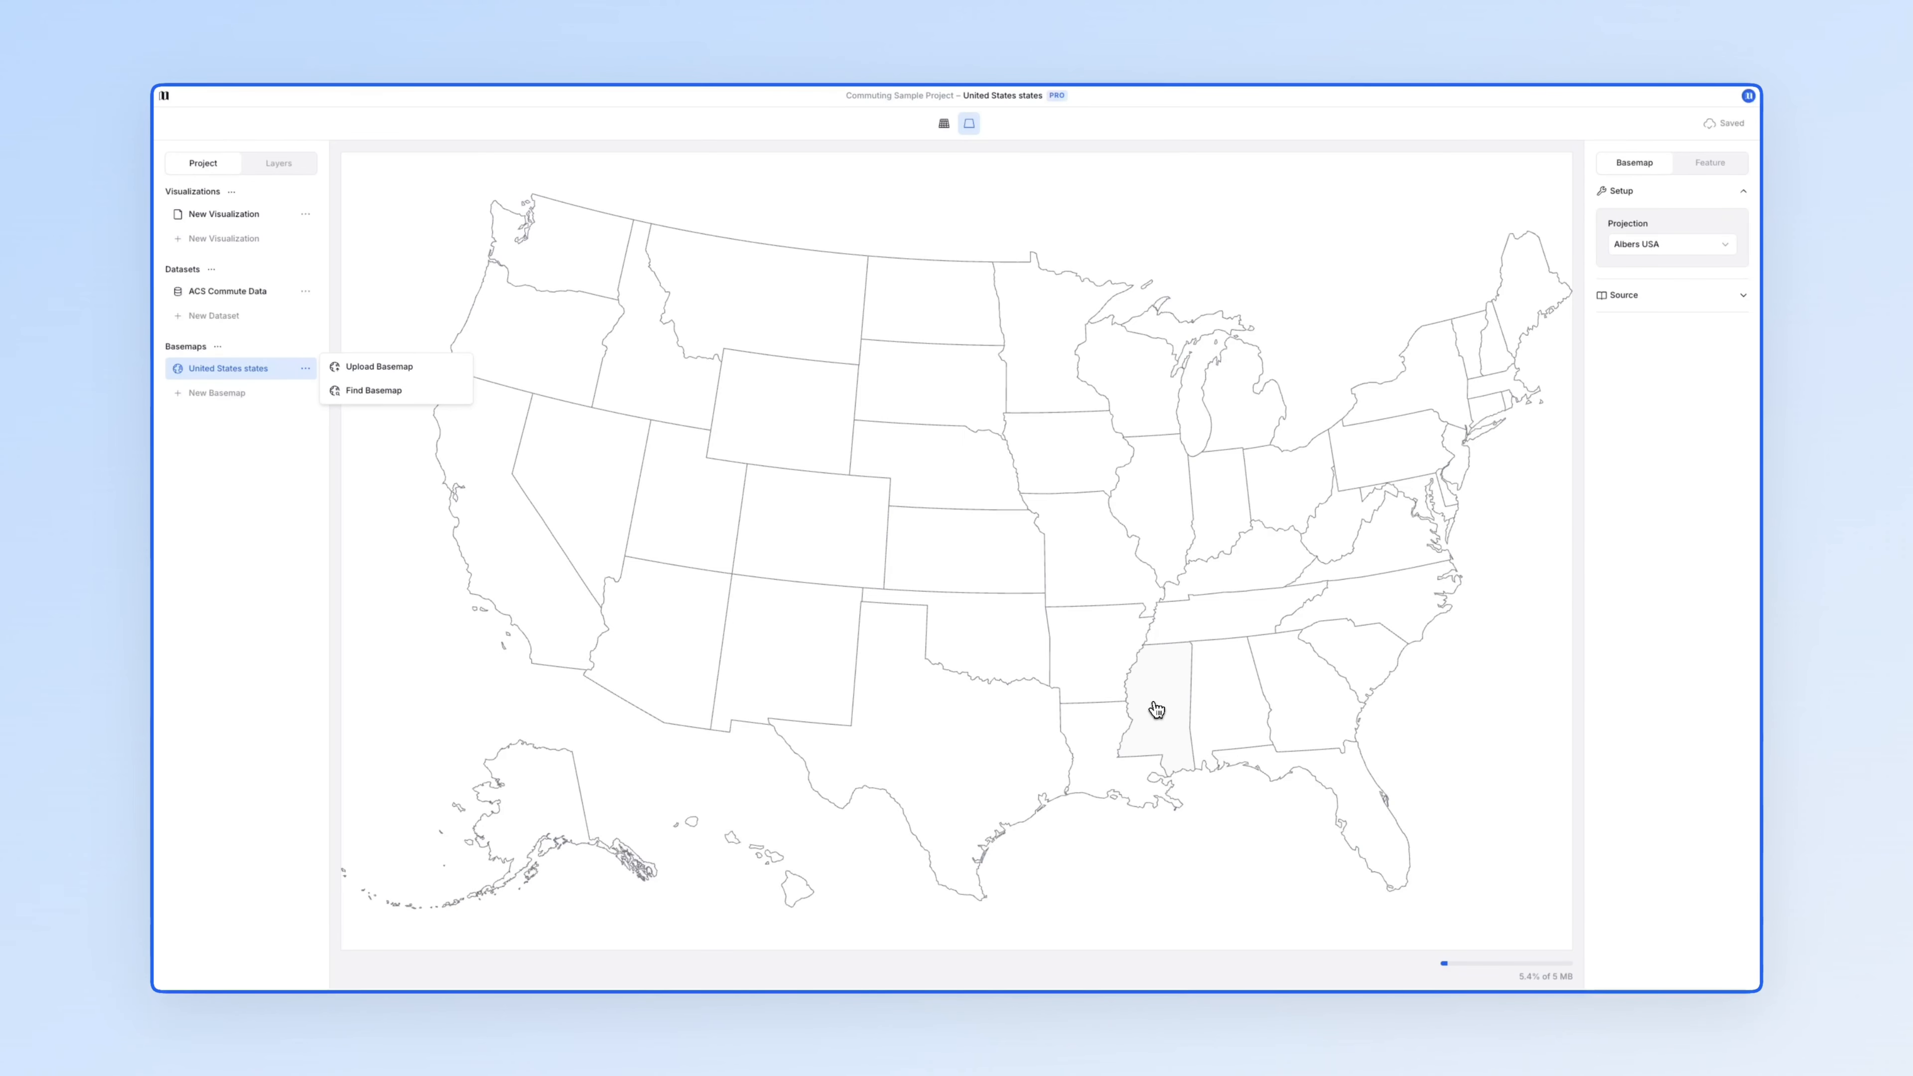
- Retitle the New Visualization 'Commuting in America' and check its 1600 px maximum width
{"action": "left_click", "coordinate": [250, 213]}
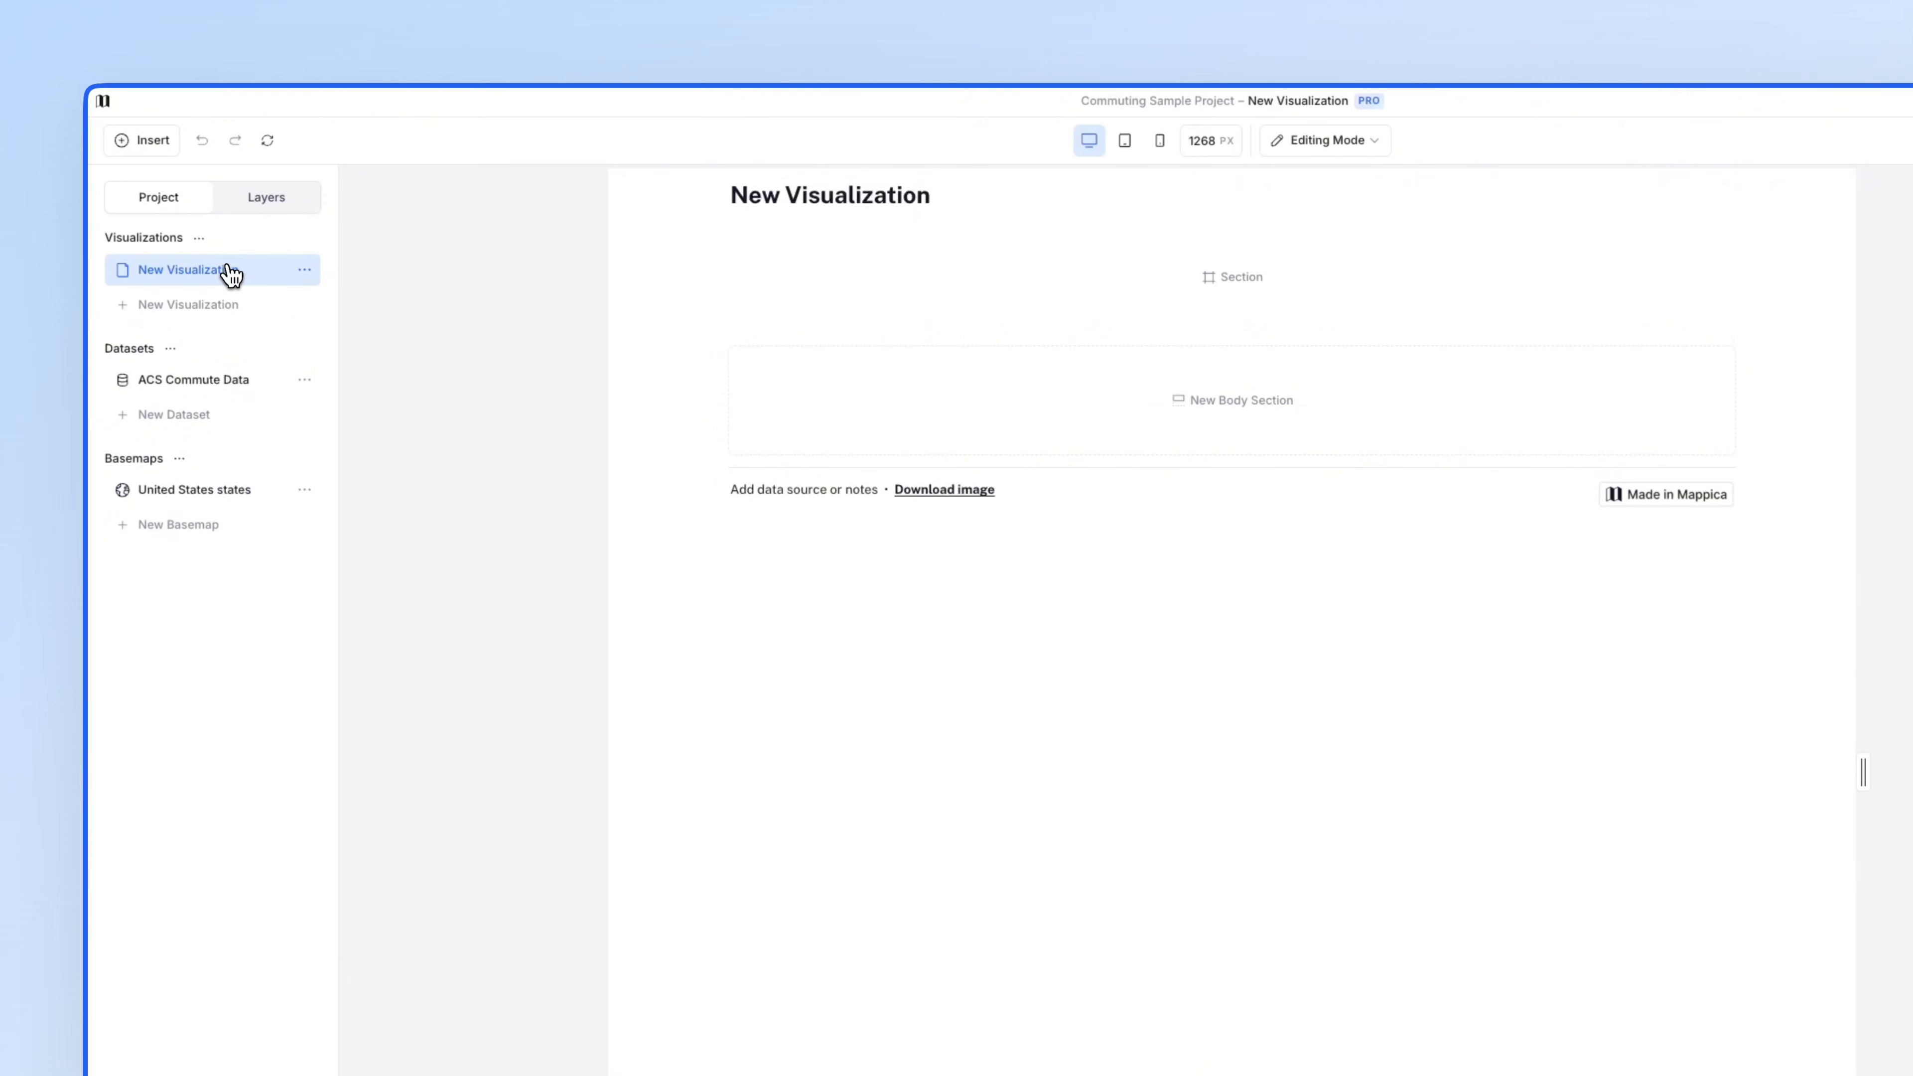
{"action": "left_click", "coordinate": [719, 197]}
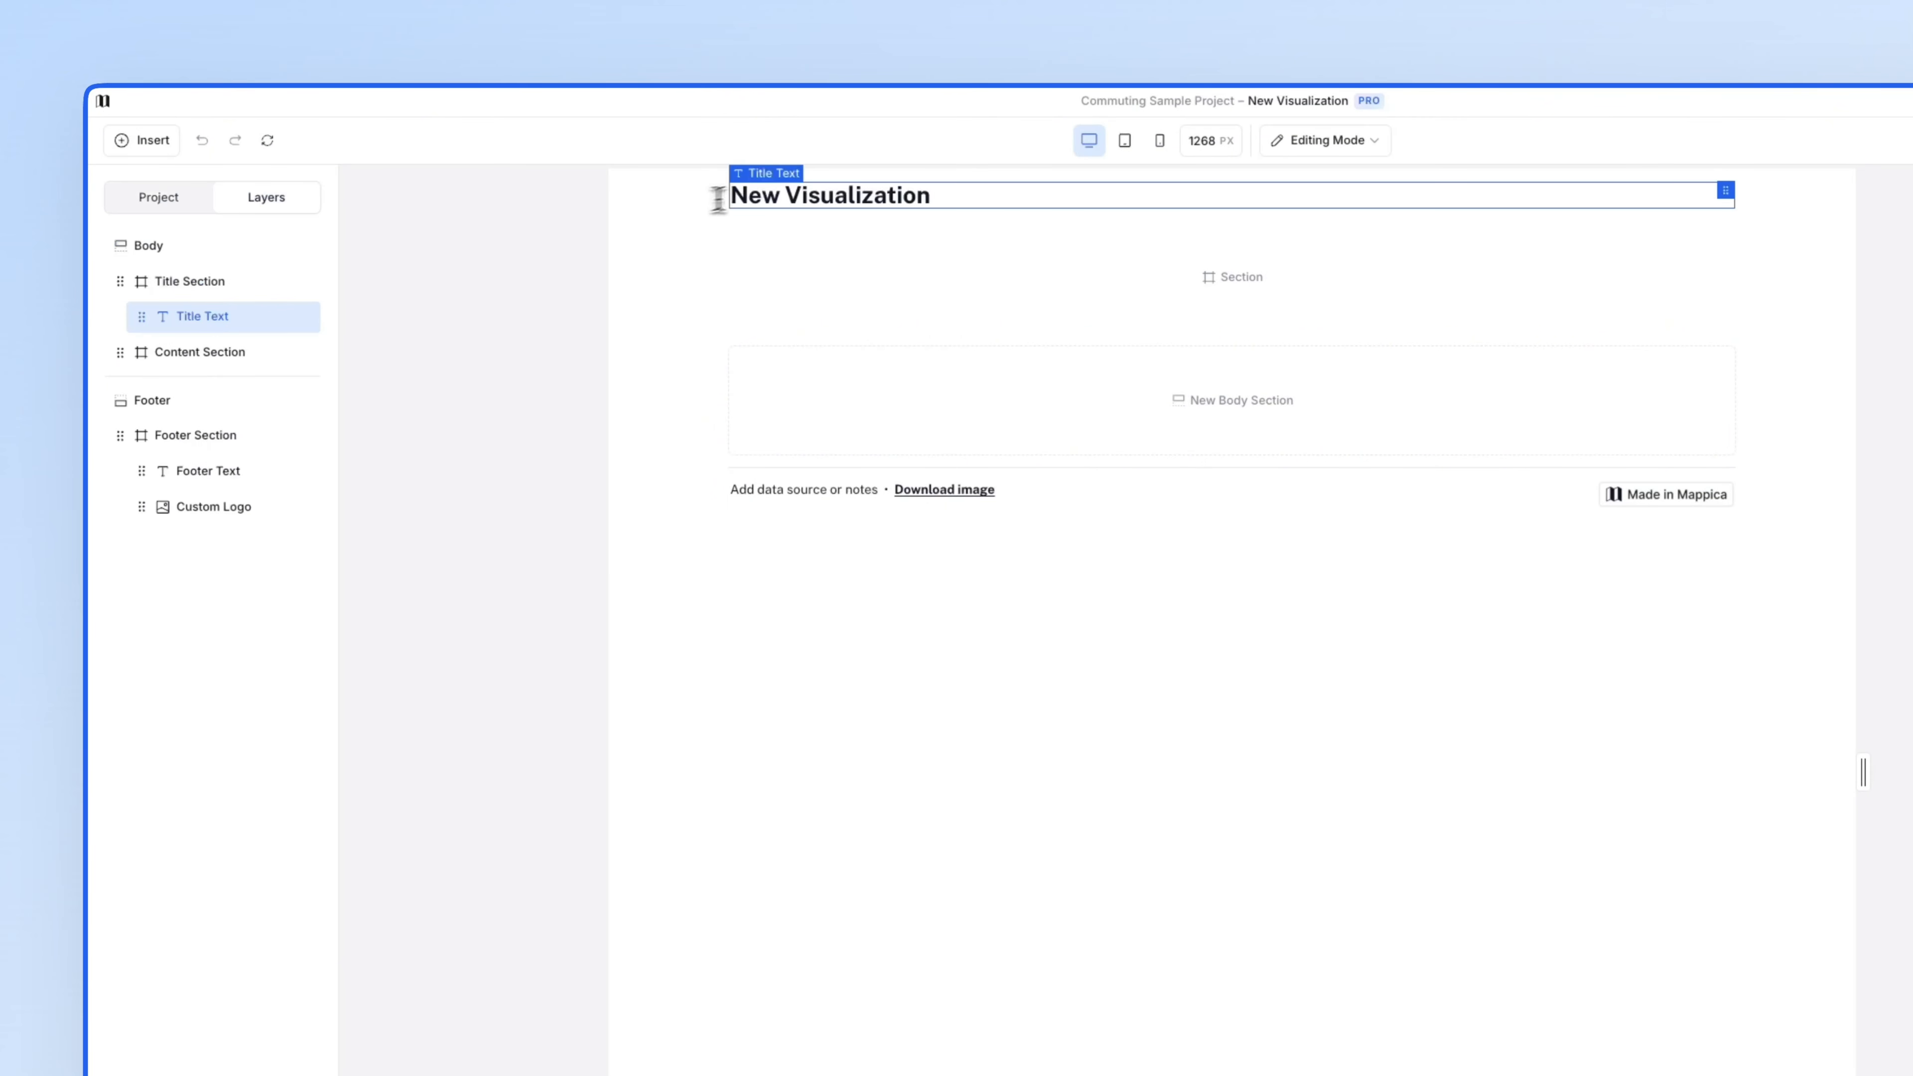
{"action": "triple_click", "coordinate": [934, 190]}
{"action": "type", "text": "Commuting in America"}
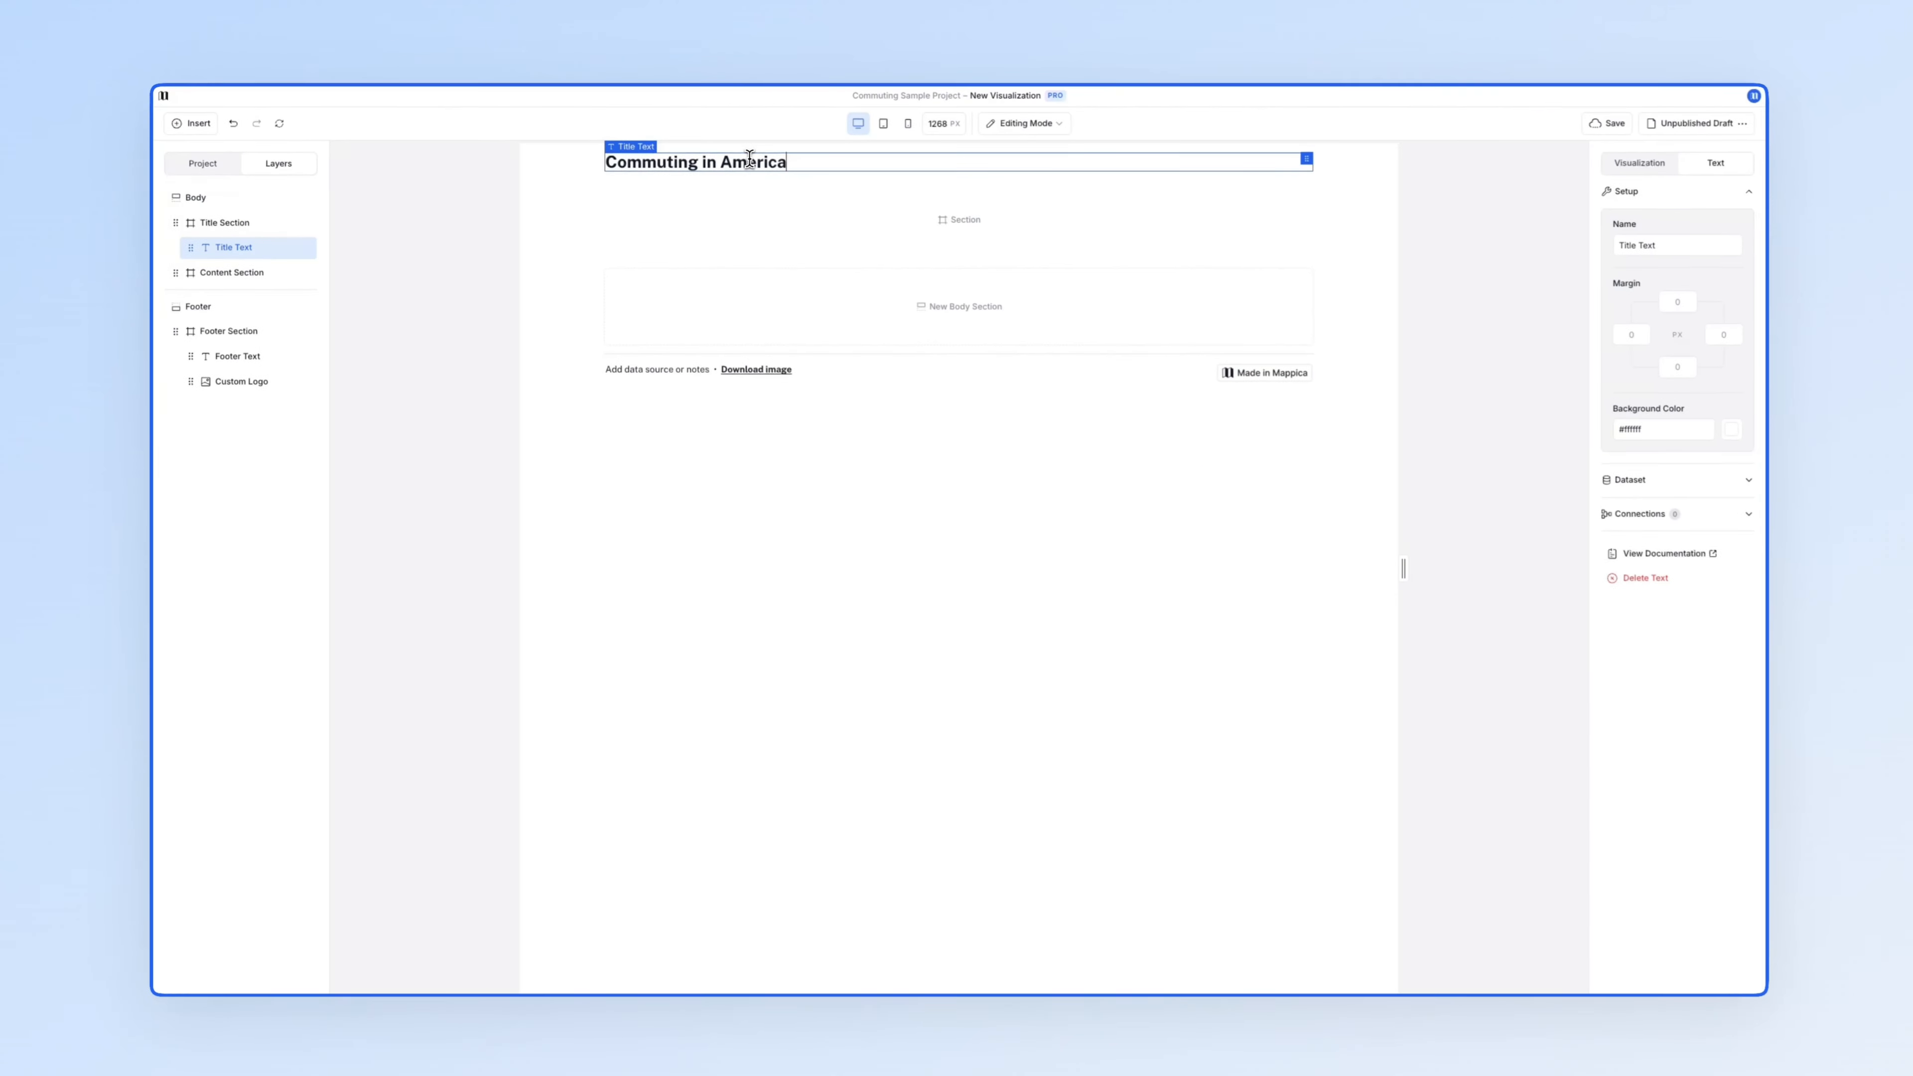
{"action": "left_click", "coordinate": [1639, 163]}
{"action": "left_click", "coordinate": [1627, 444]}
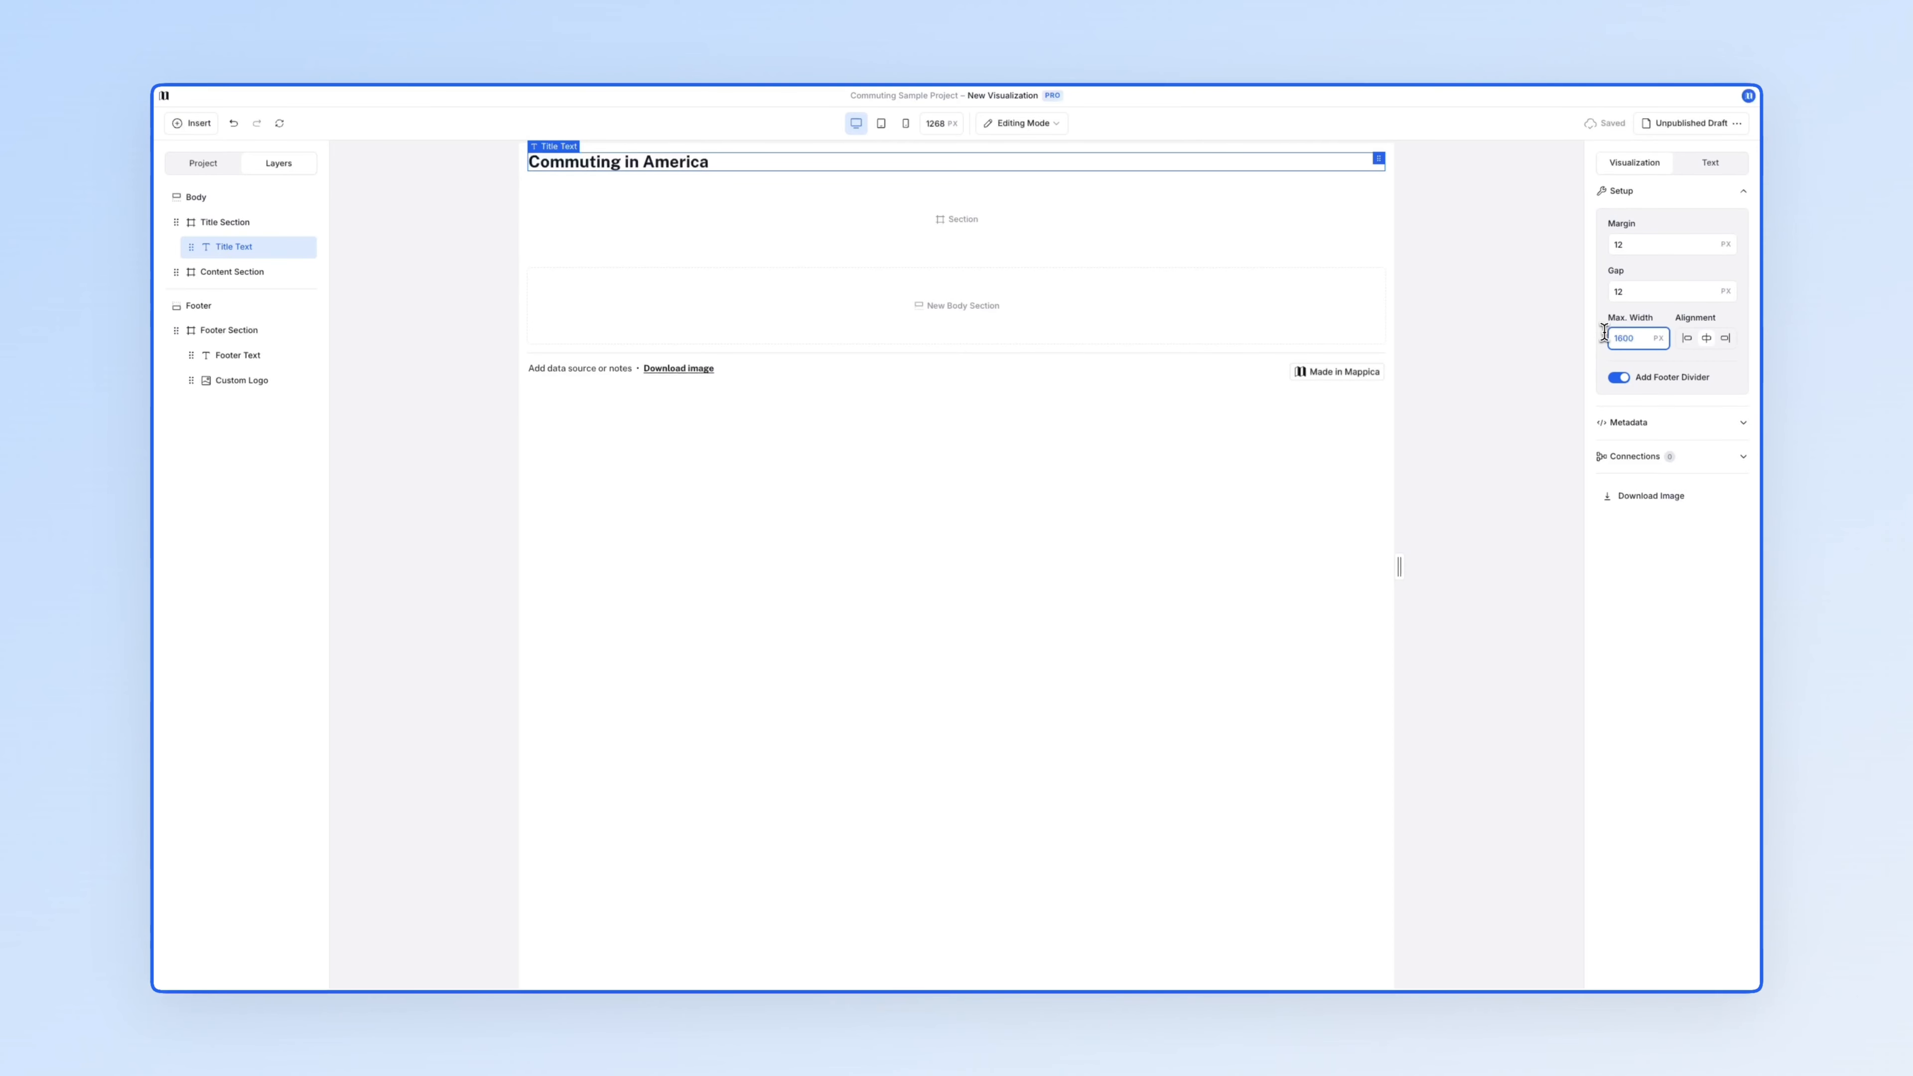
- Rename the Content Section to Controls Section
{"action": "mouse_move", "coordinate": [979, 211]}
{"action": "left_click", "coordinate": [849, 220]}
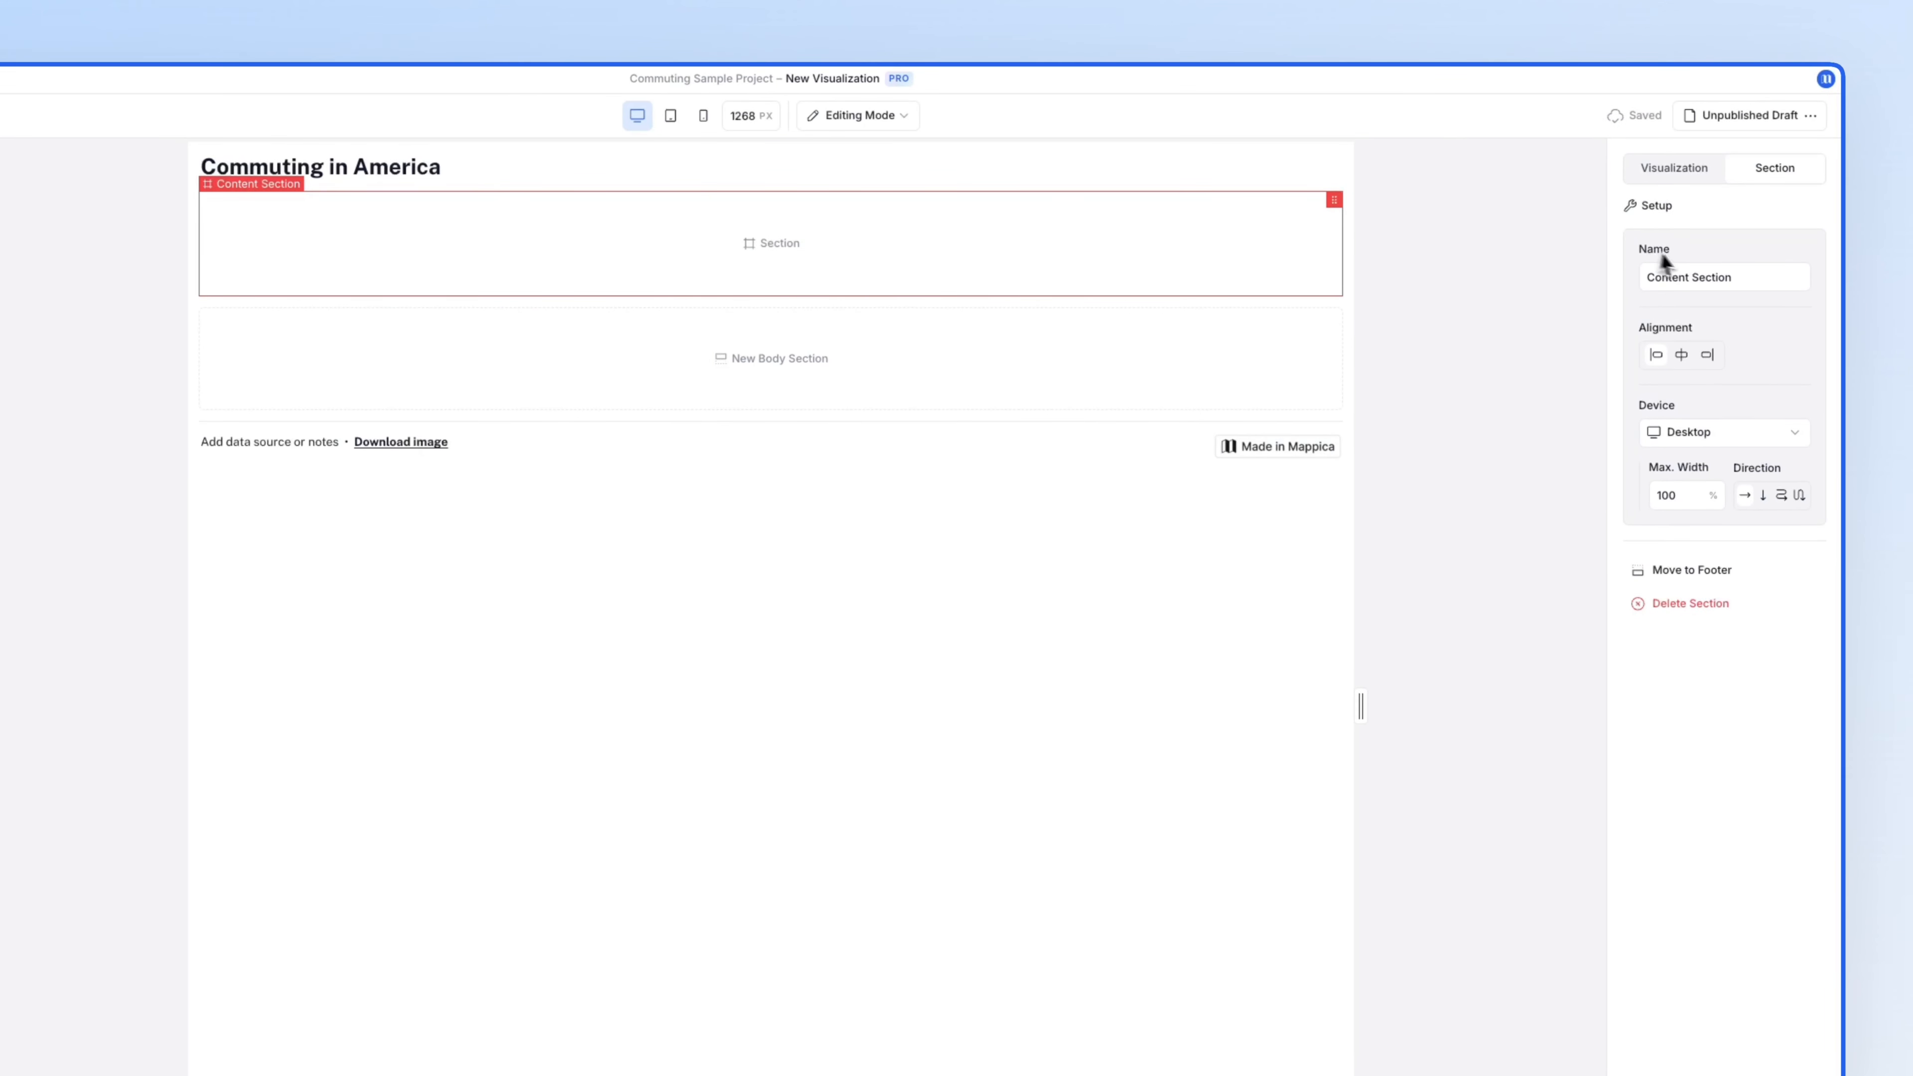
{"action": "double_click", "coordinate": [1673, 276]}
{"action": "type", "text": "Controls"}
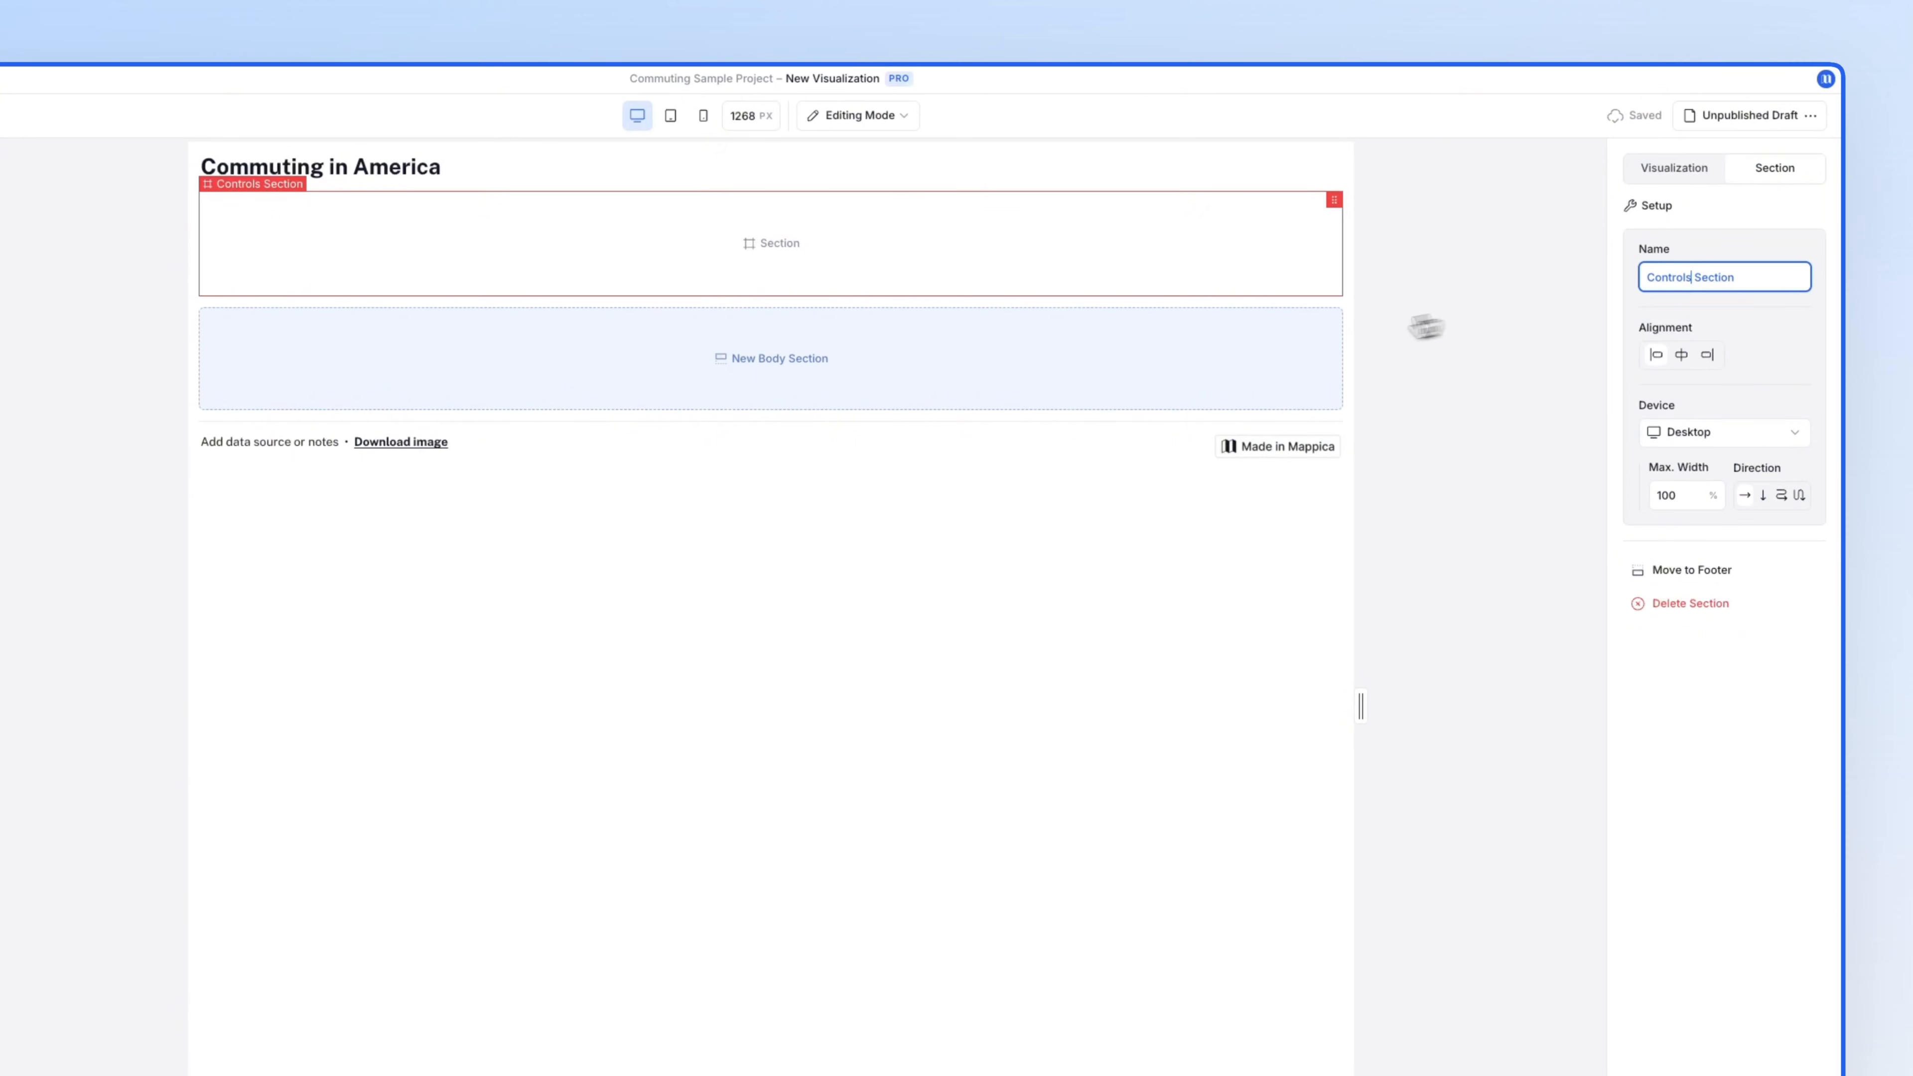
- Add two body sections below it named Maps Section and Table Section
{"action": "left_click", "coordinate": [1226, 377]}
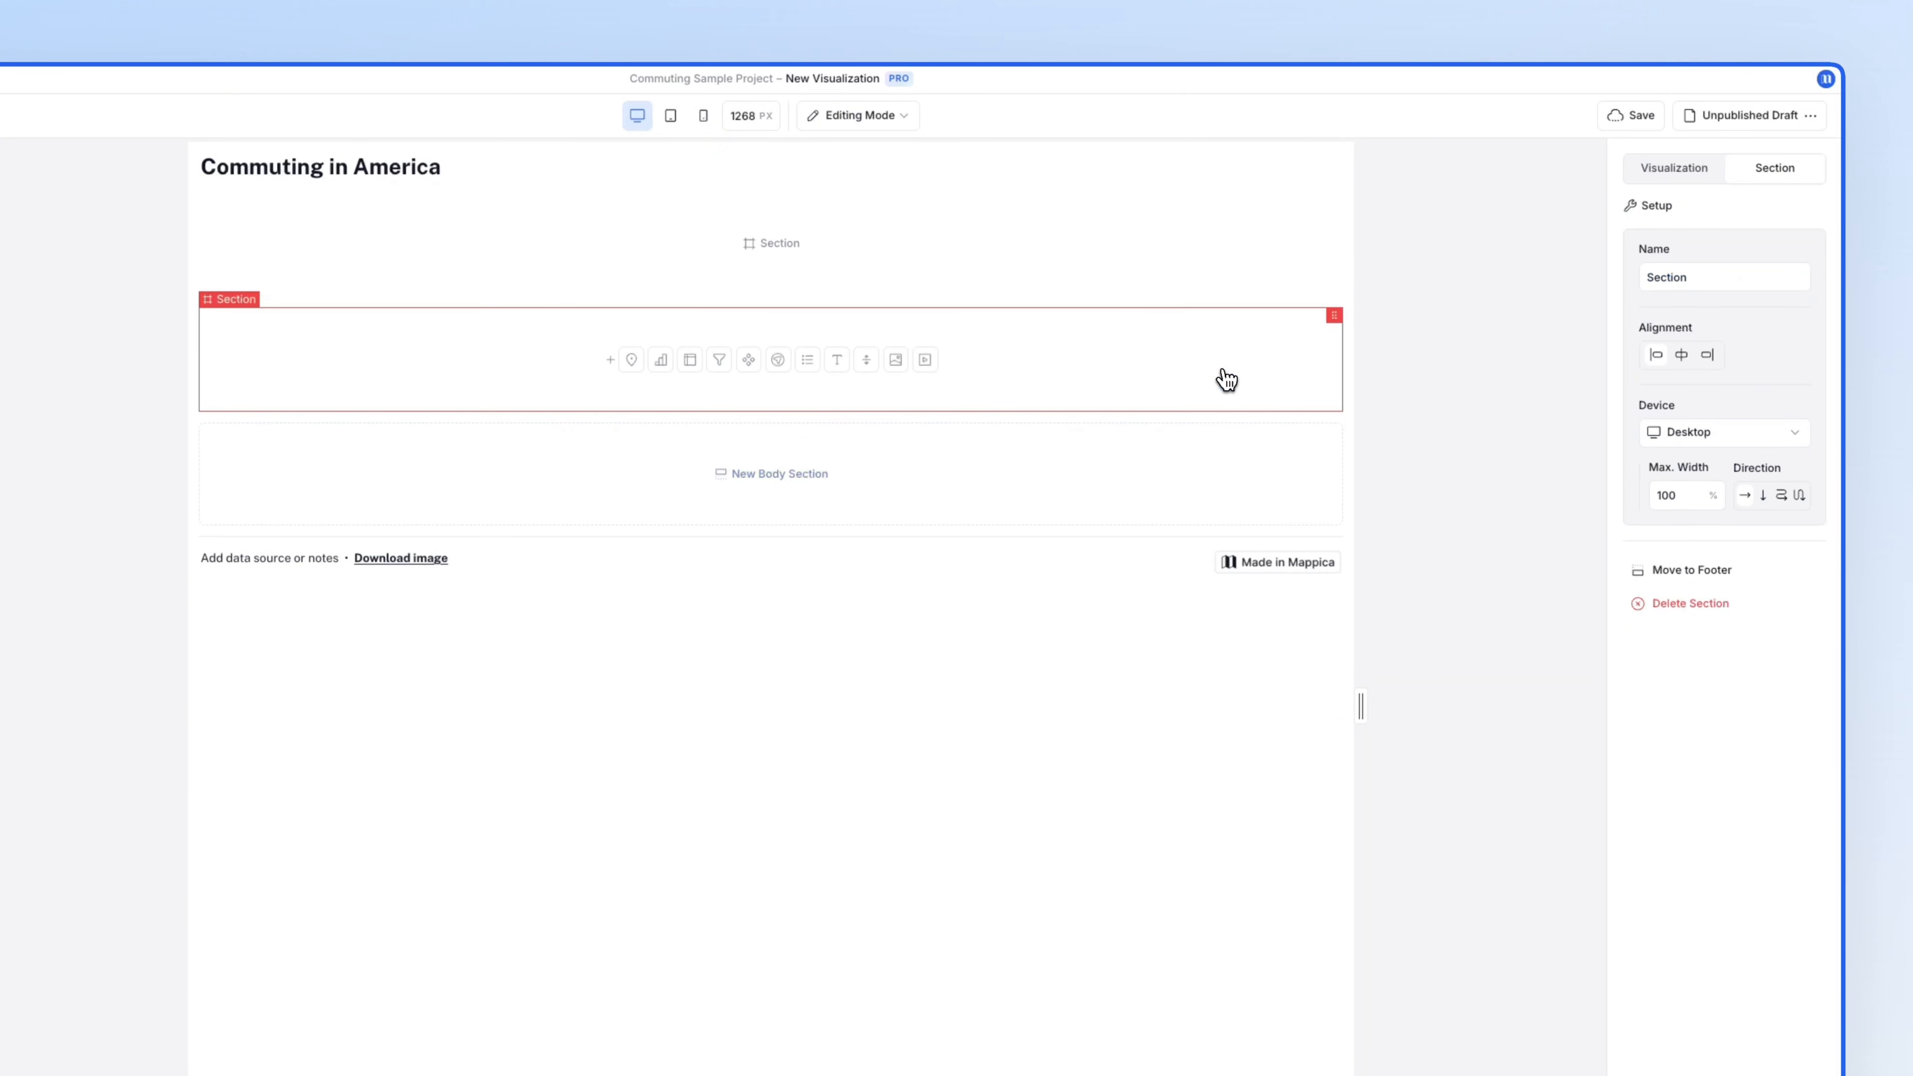
{"action": "left_click", "coordinate": [1644, 279]}
{"action": "type", "text": "Maps"}
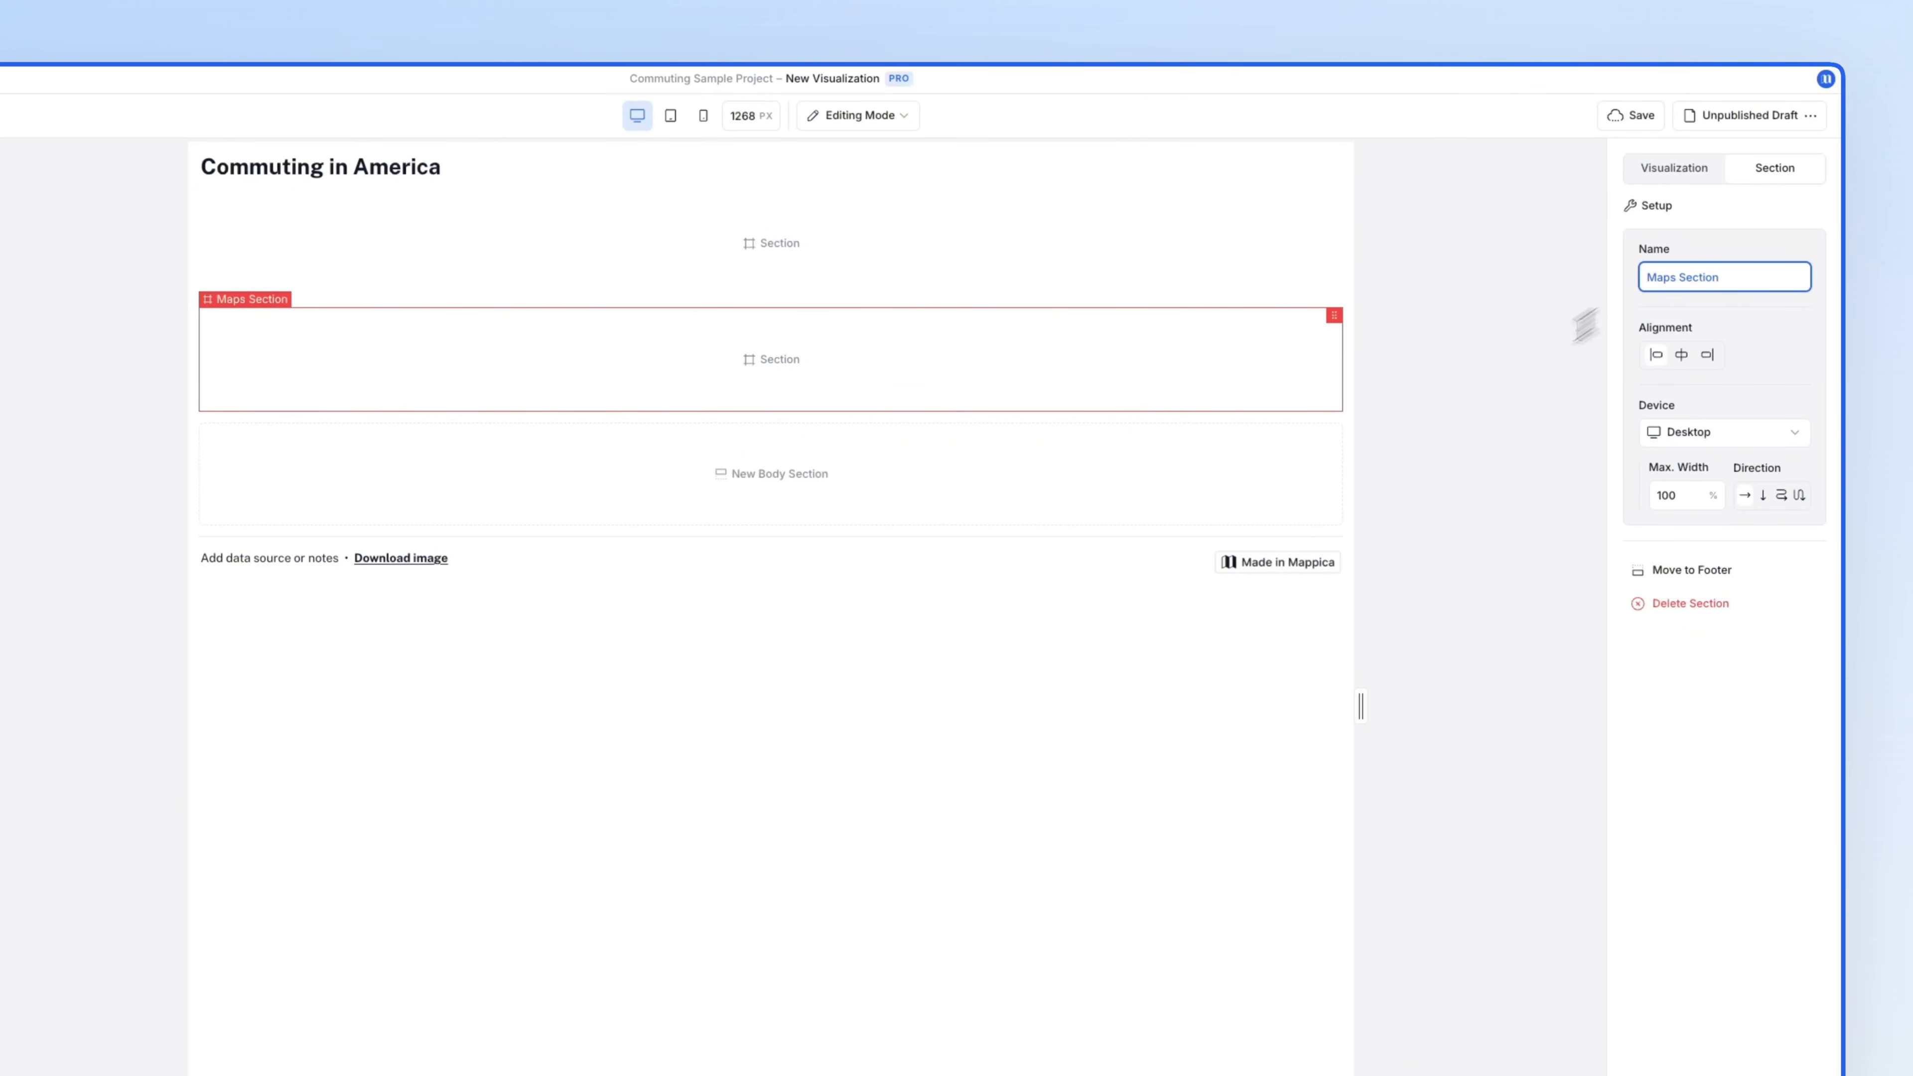
{"action": "left_click", "coordinate": [1250, 497]}
{"action": "left_click", "coordinate": [1645, 278]}
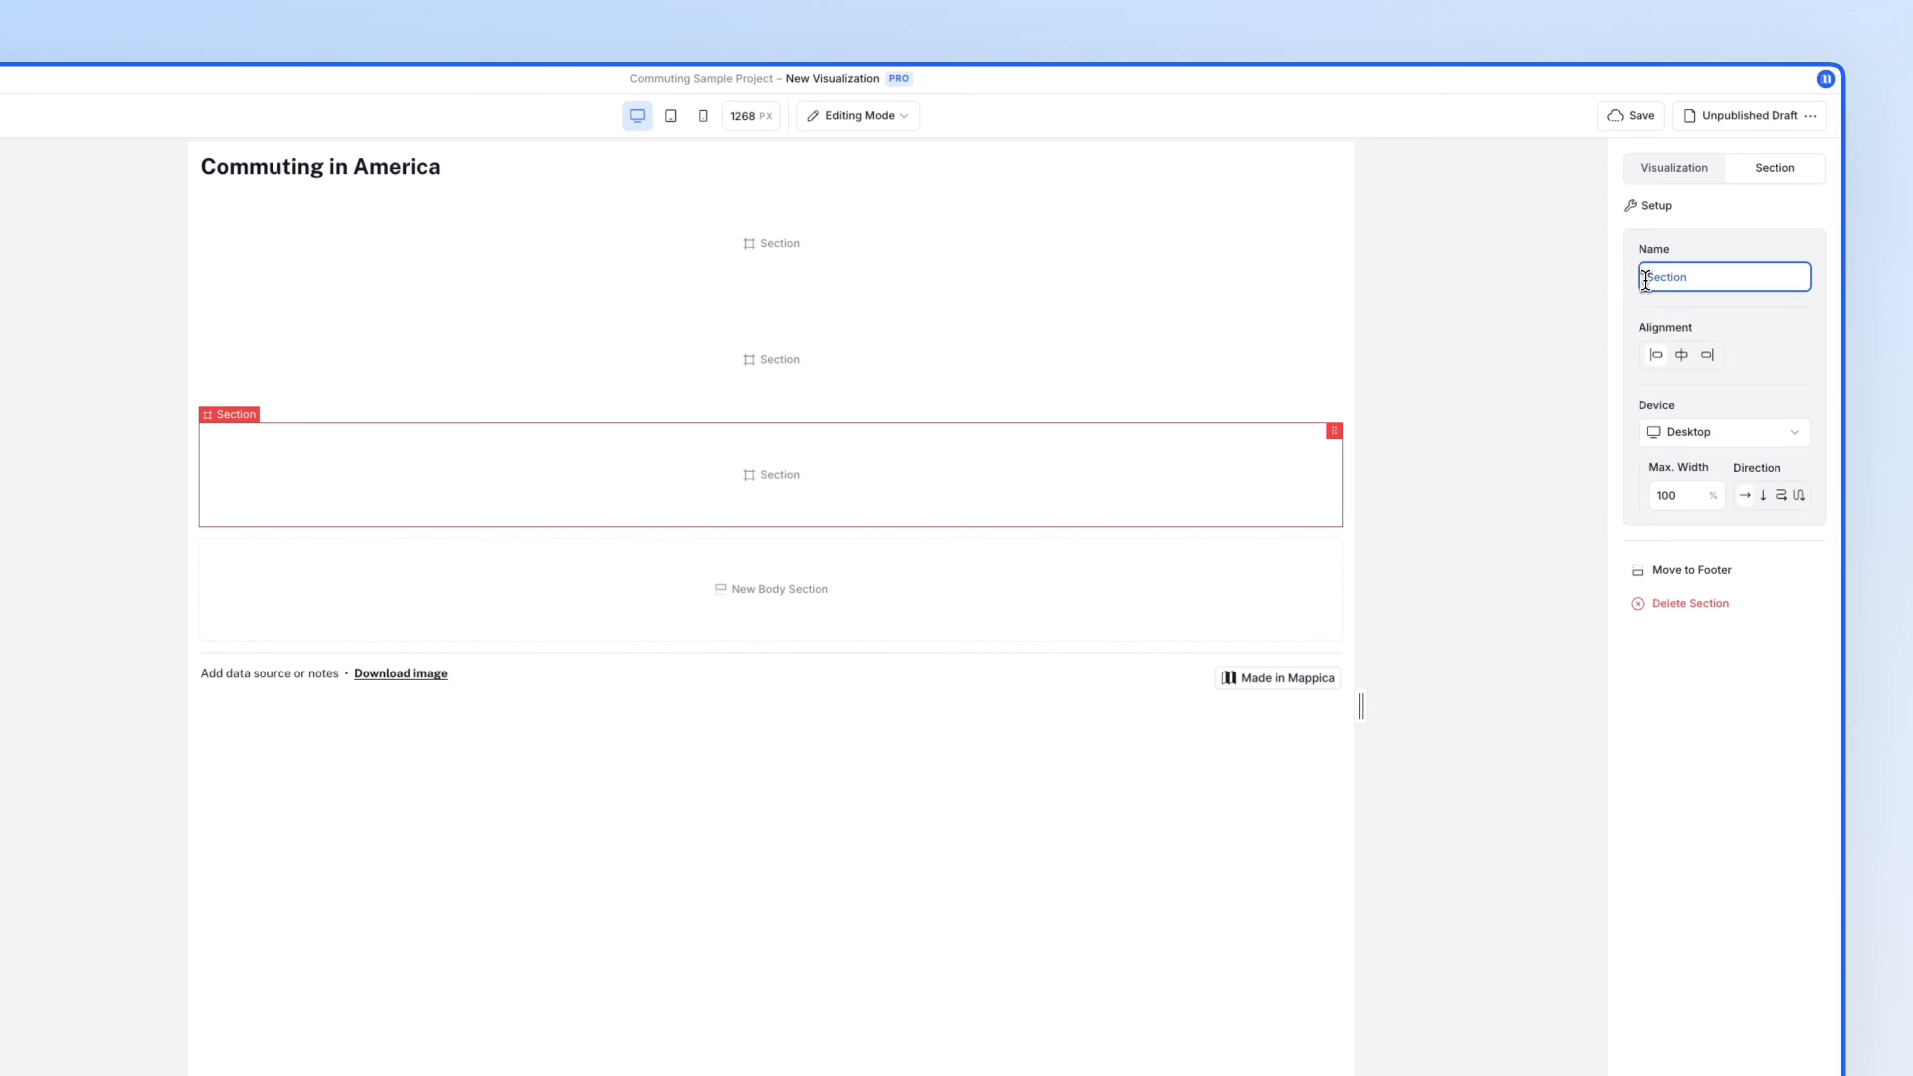
{"action": "type", "text": "Table"}
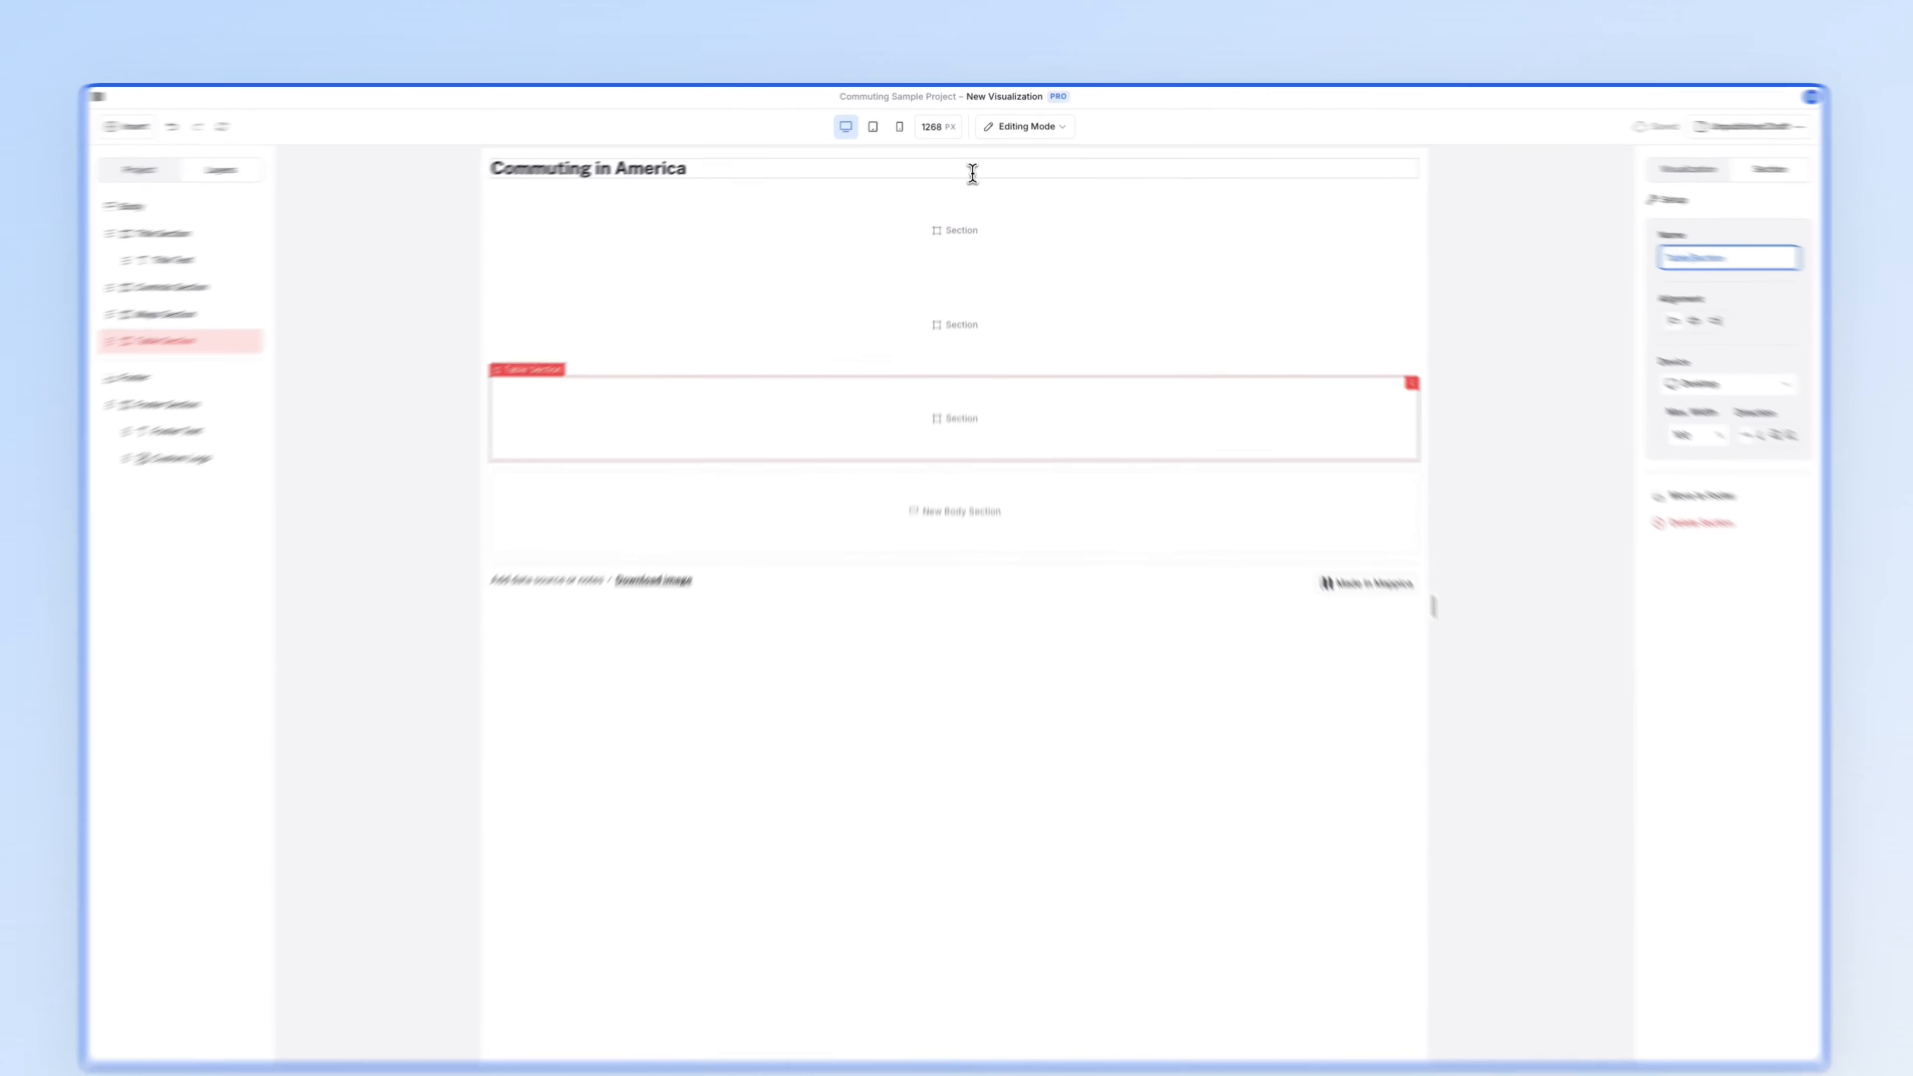
{"action": "left_click", "coordinate": [972, 173]}
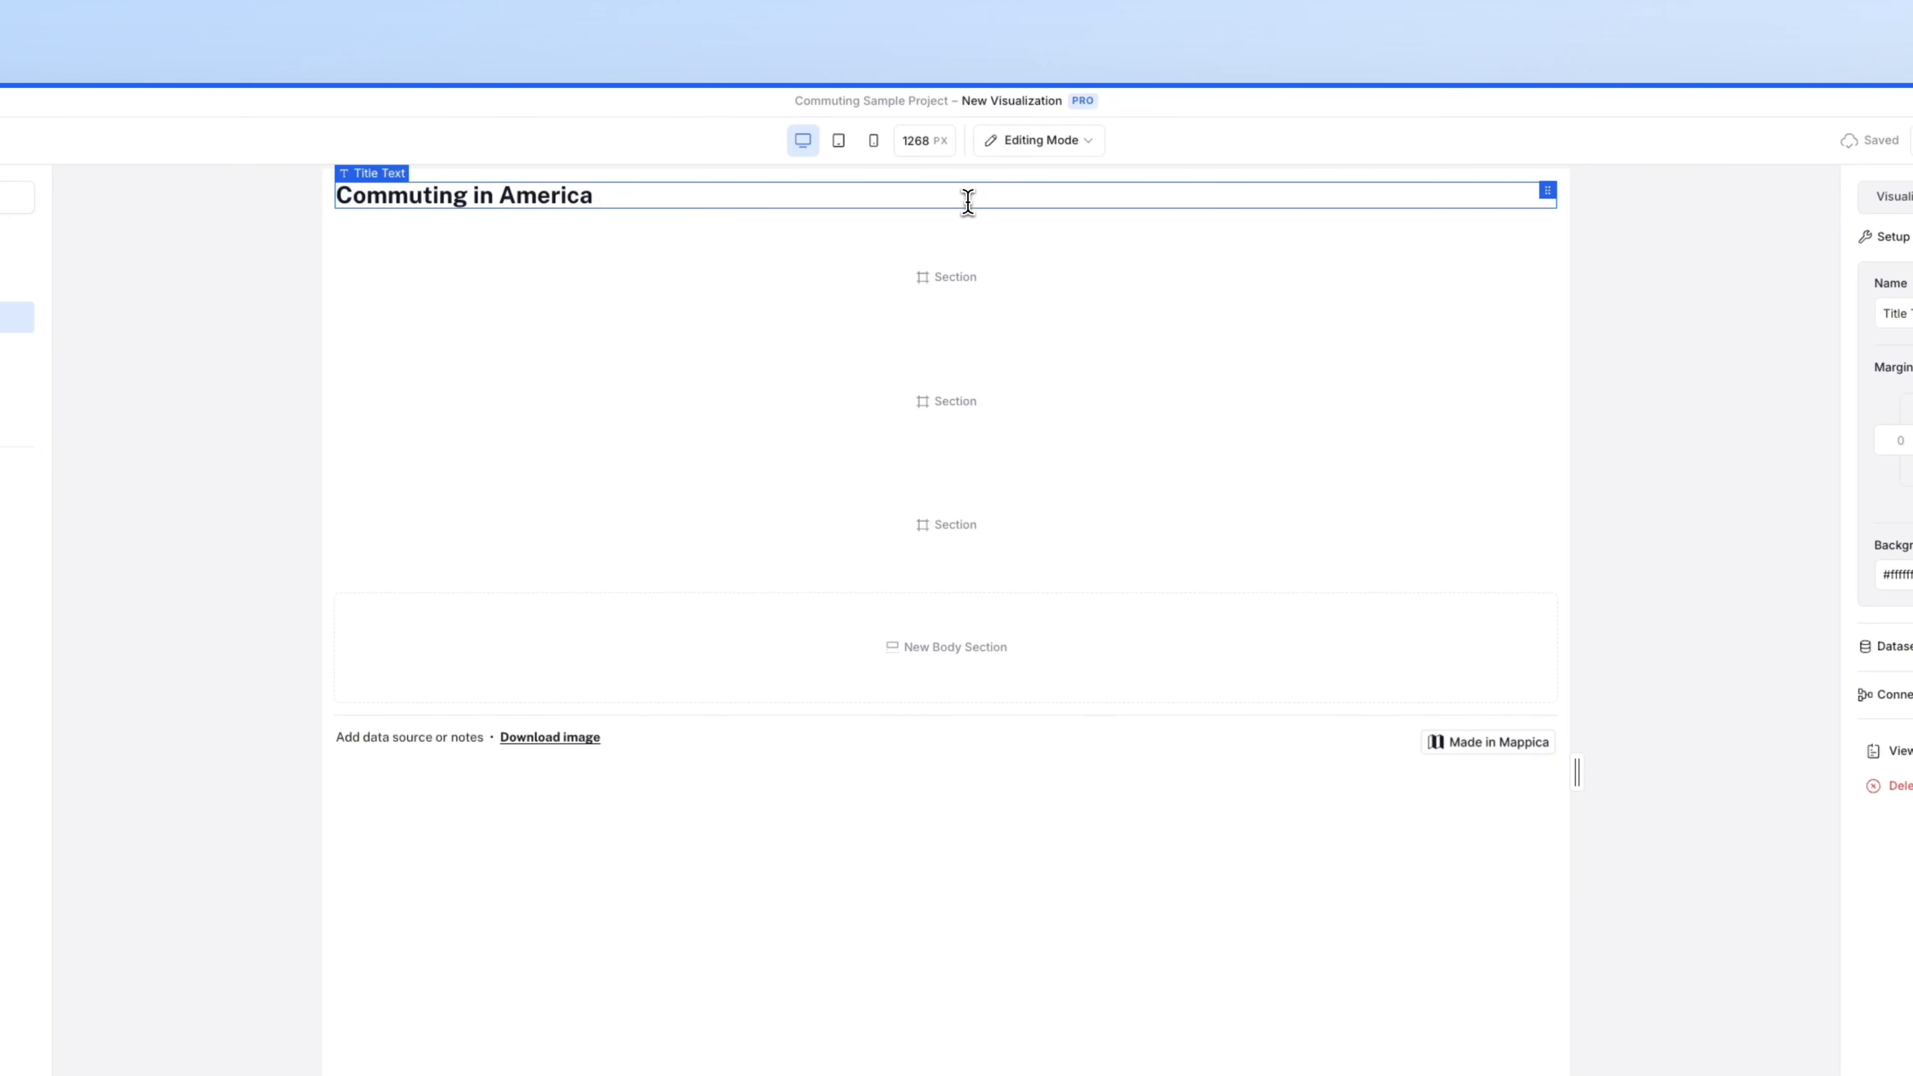
{"action": "left_click", "coordinate": [1273, 167]}
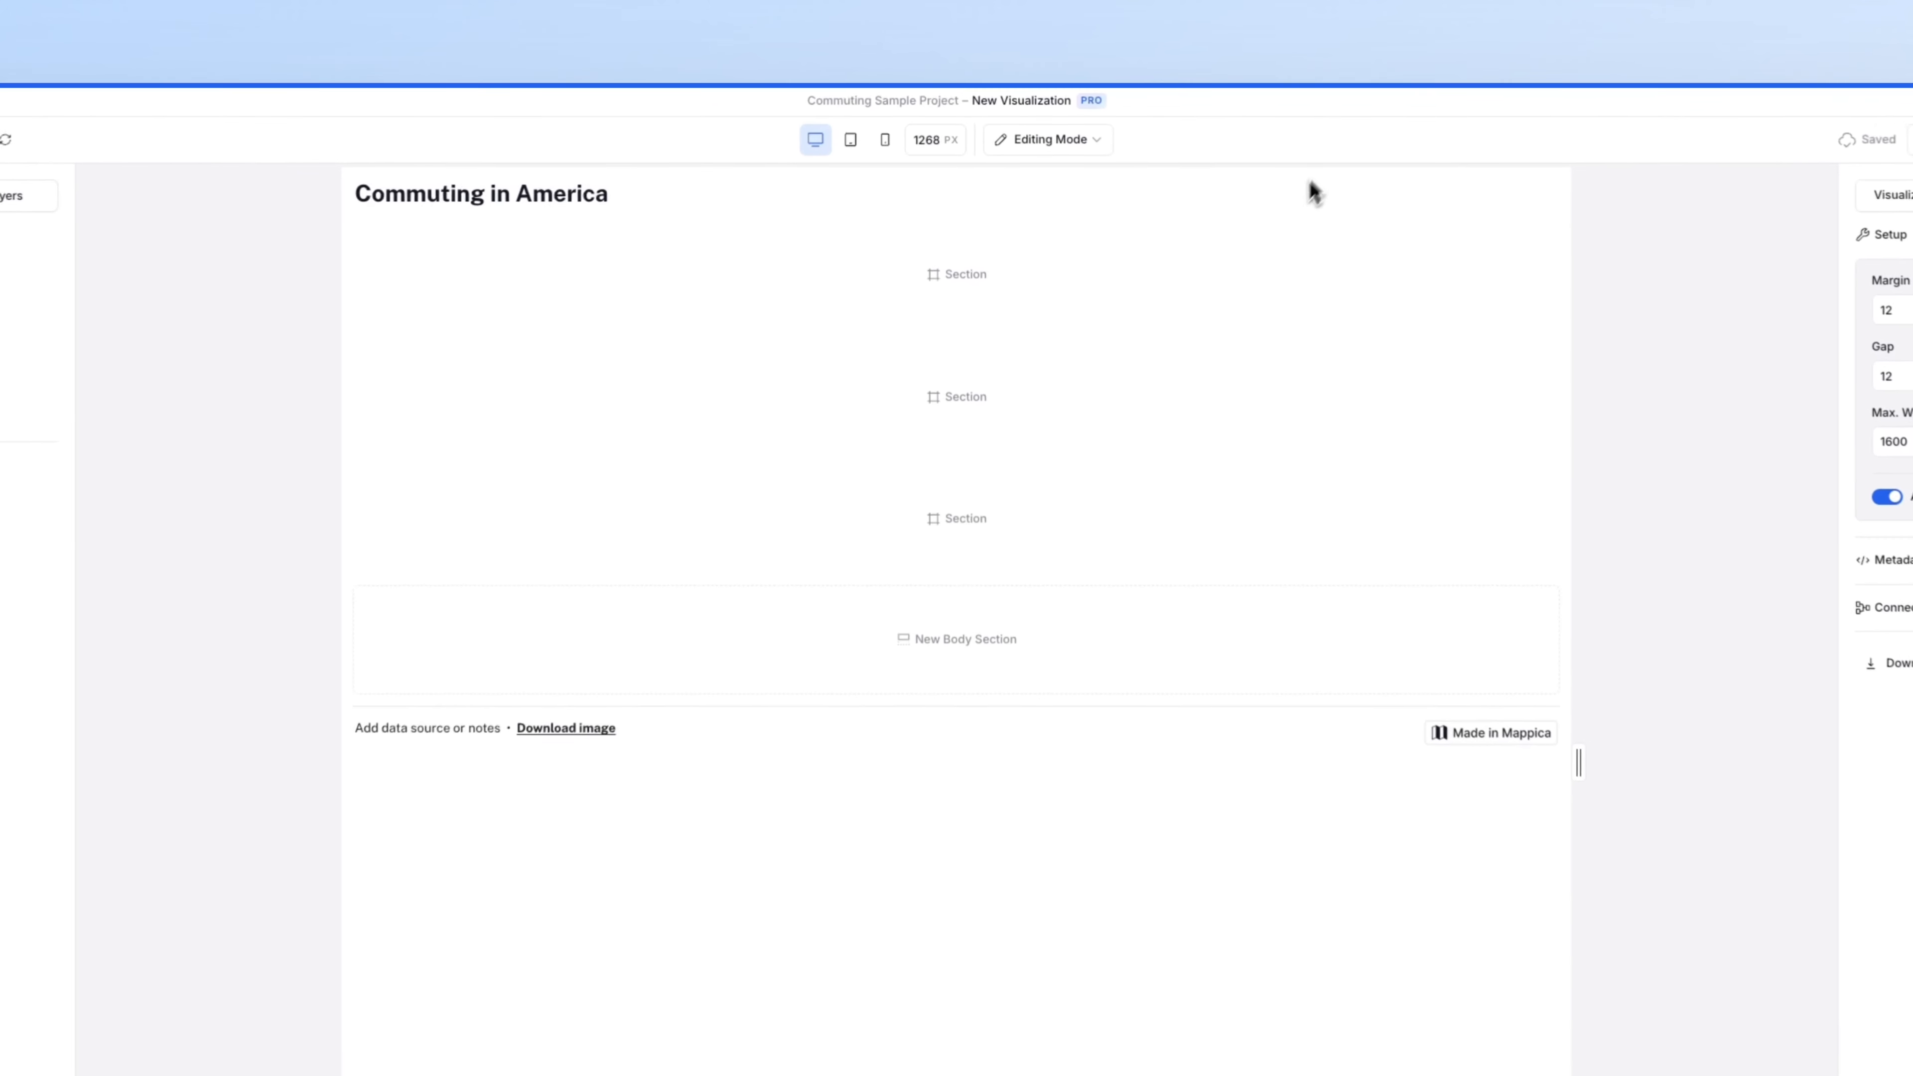
- Insert a navigation element in Controls Section with items named Maps and Table
{"action": "mouse_move", "coordinate": [1038, 231]}
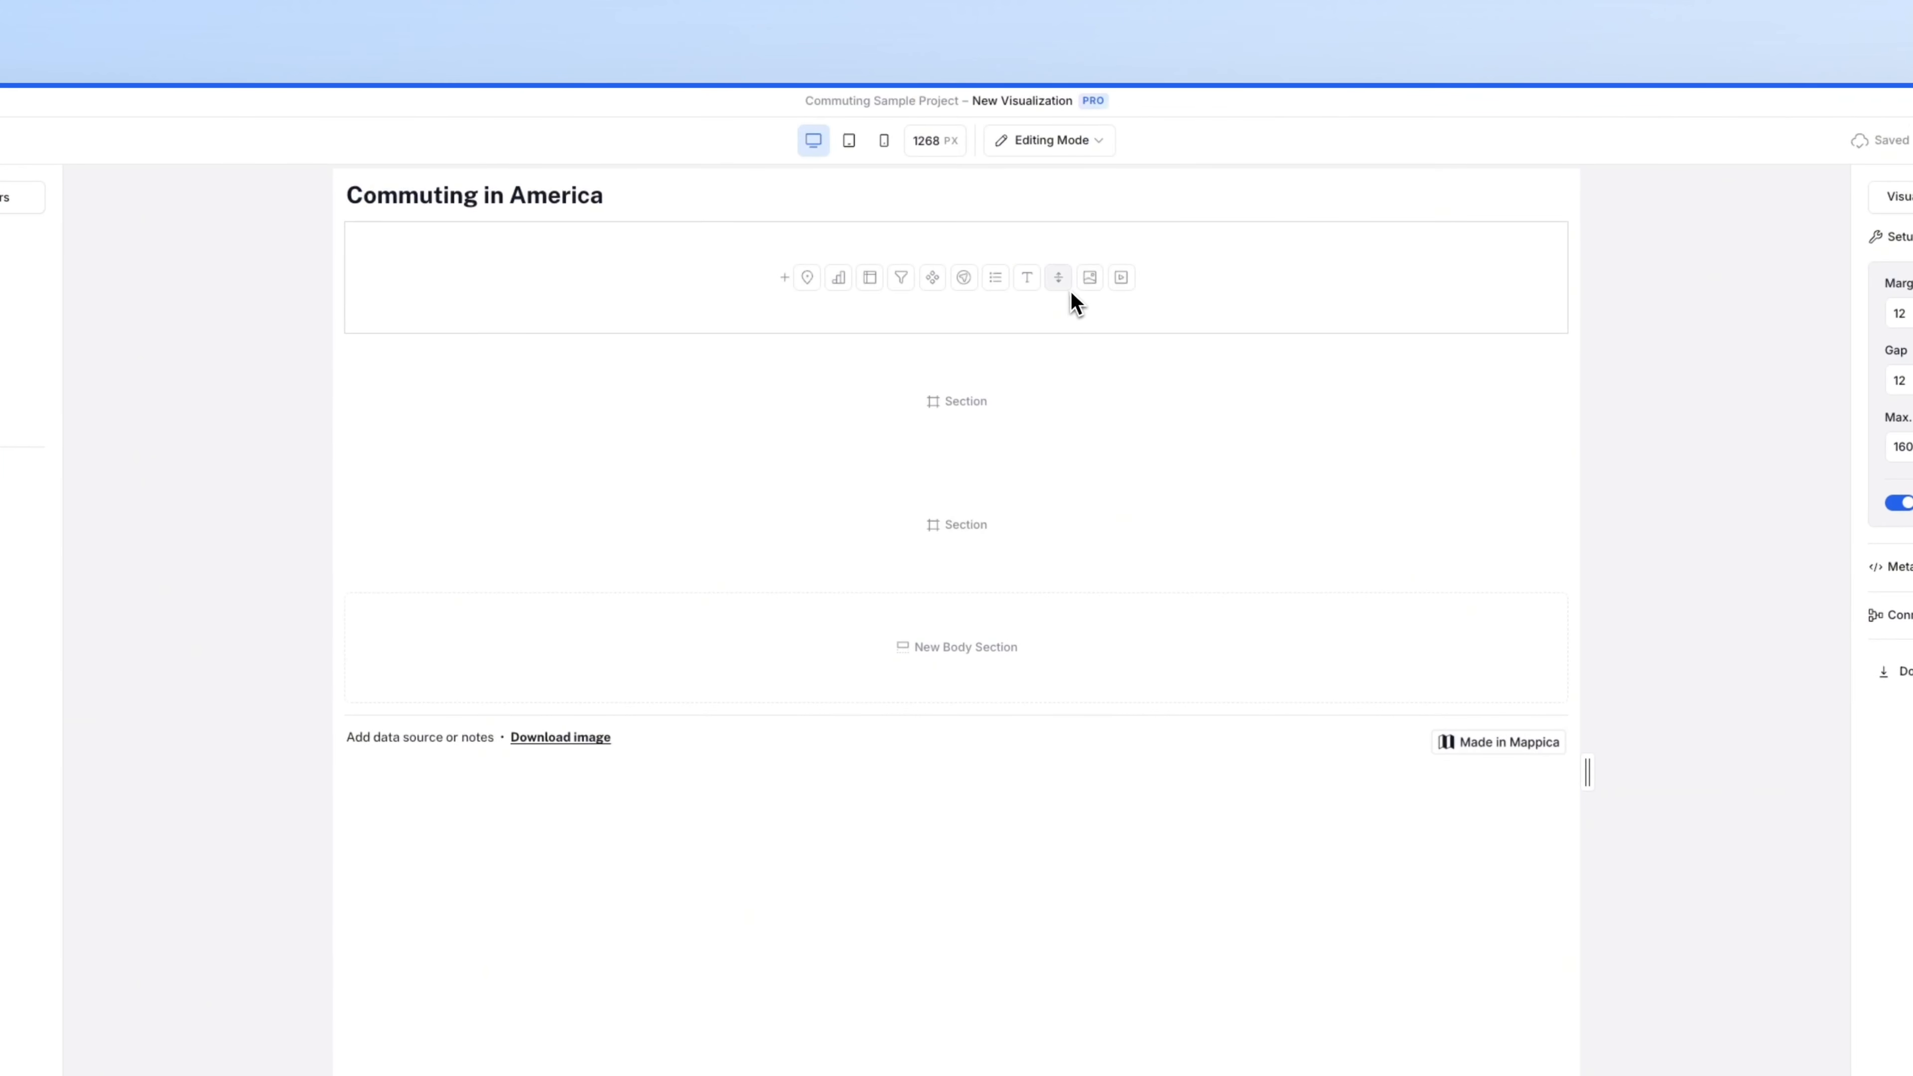
{"action": "left_click", "coordinate": [965, 279]}
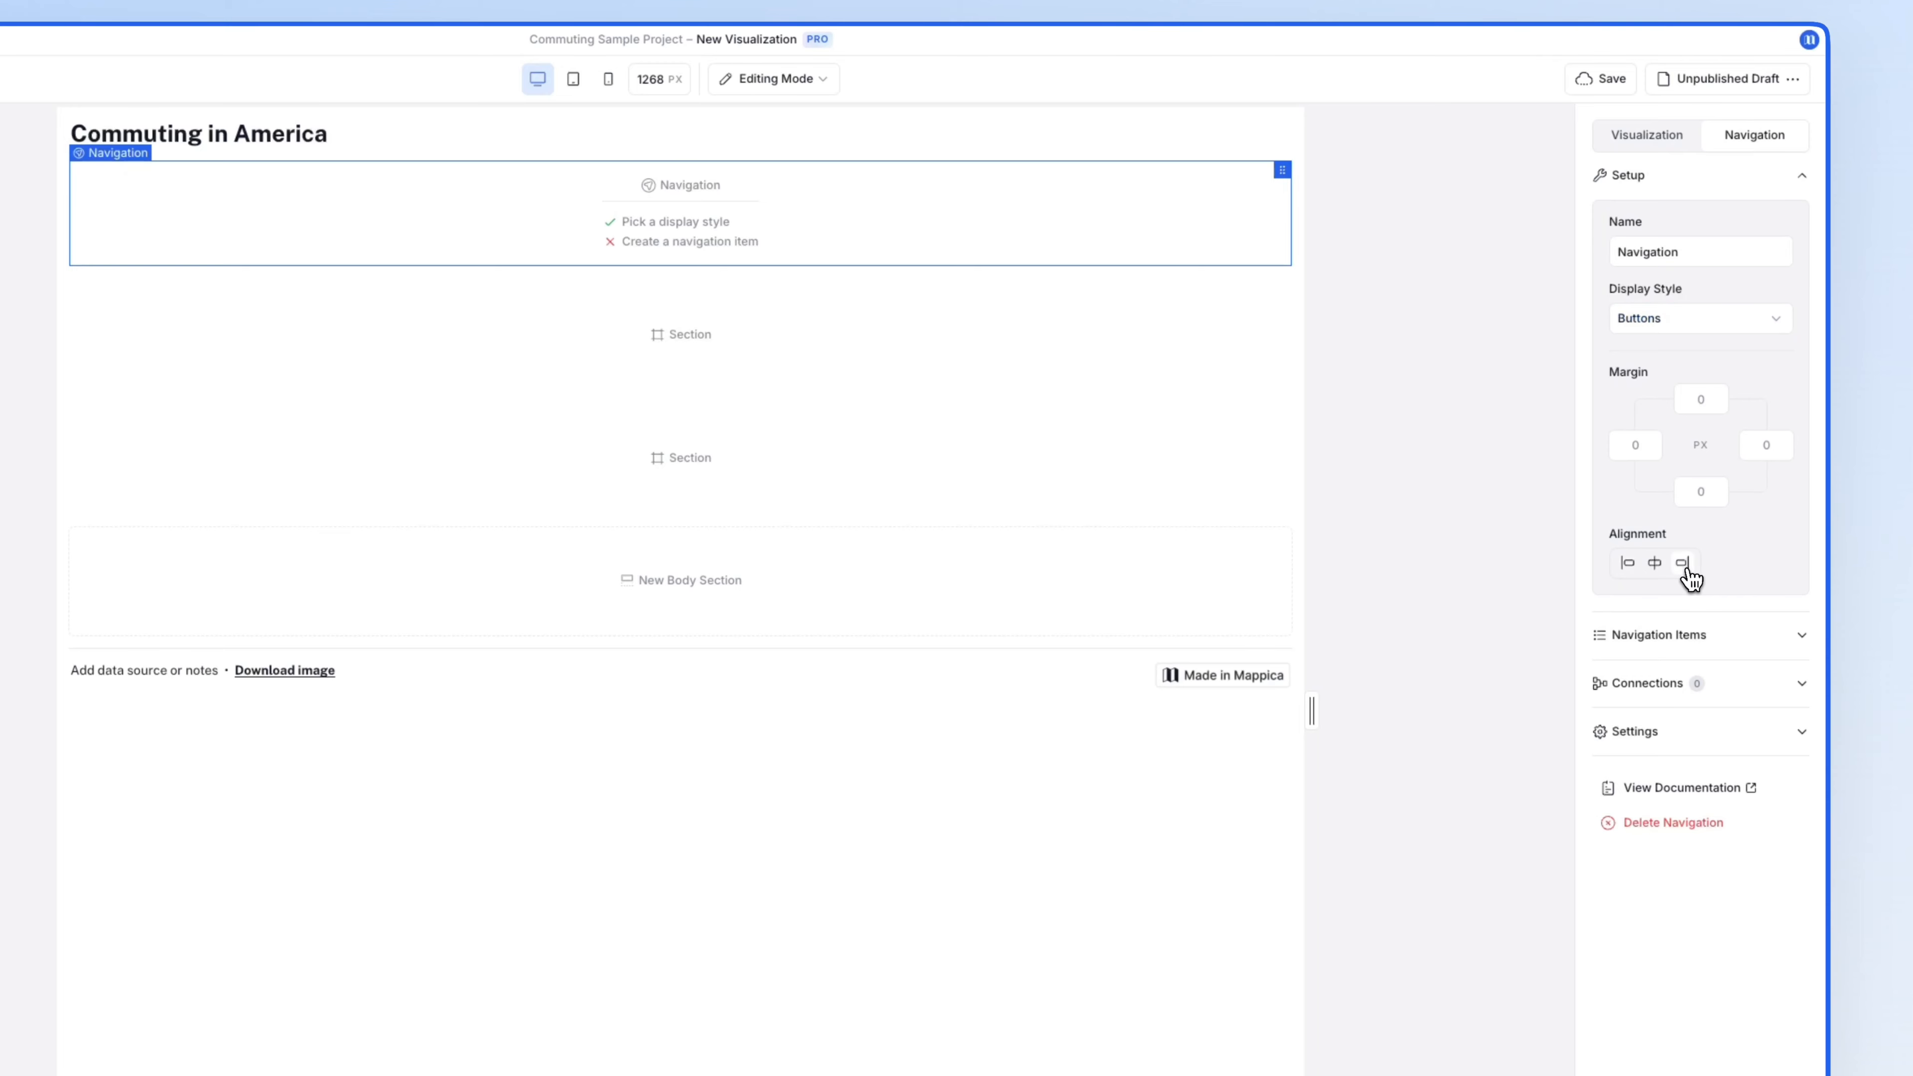
{"action": "left_click", "coordinate": [1697, 633]}
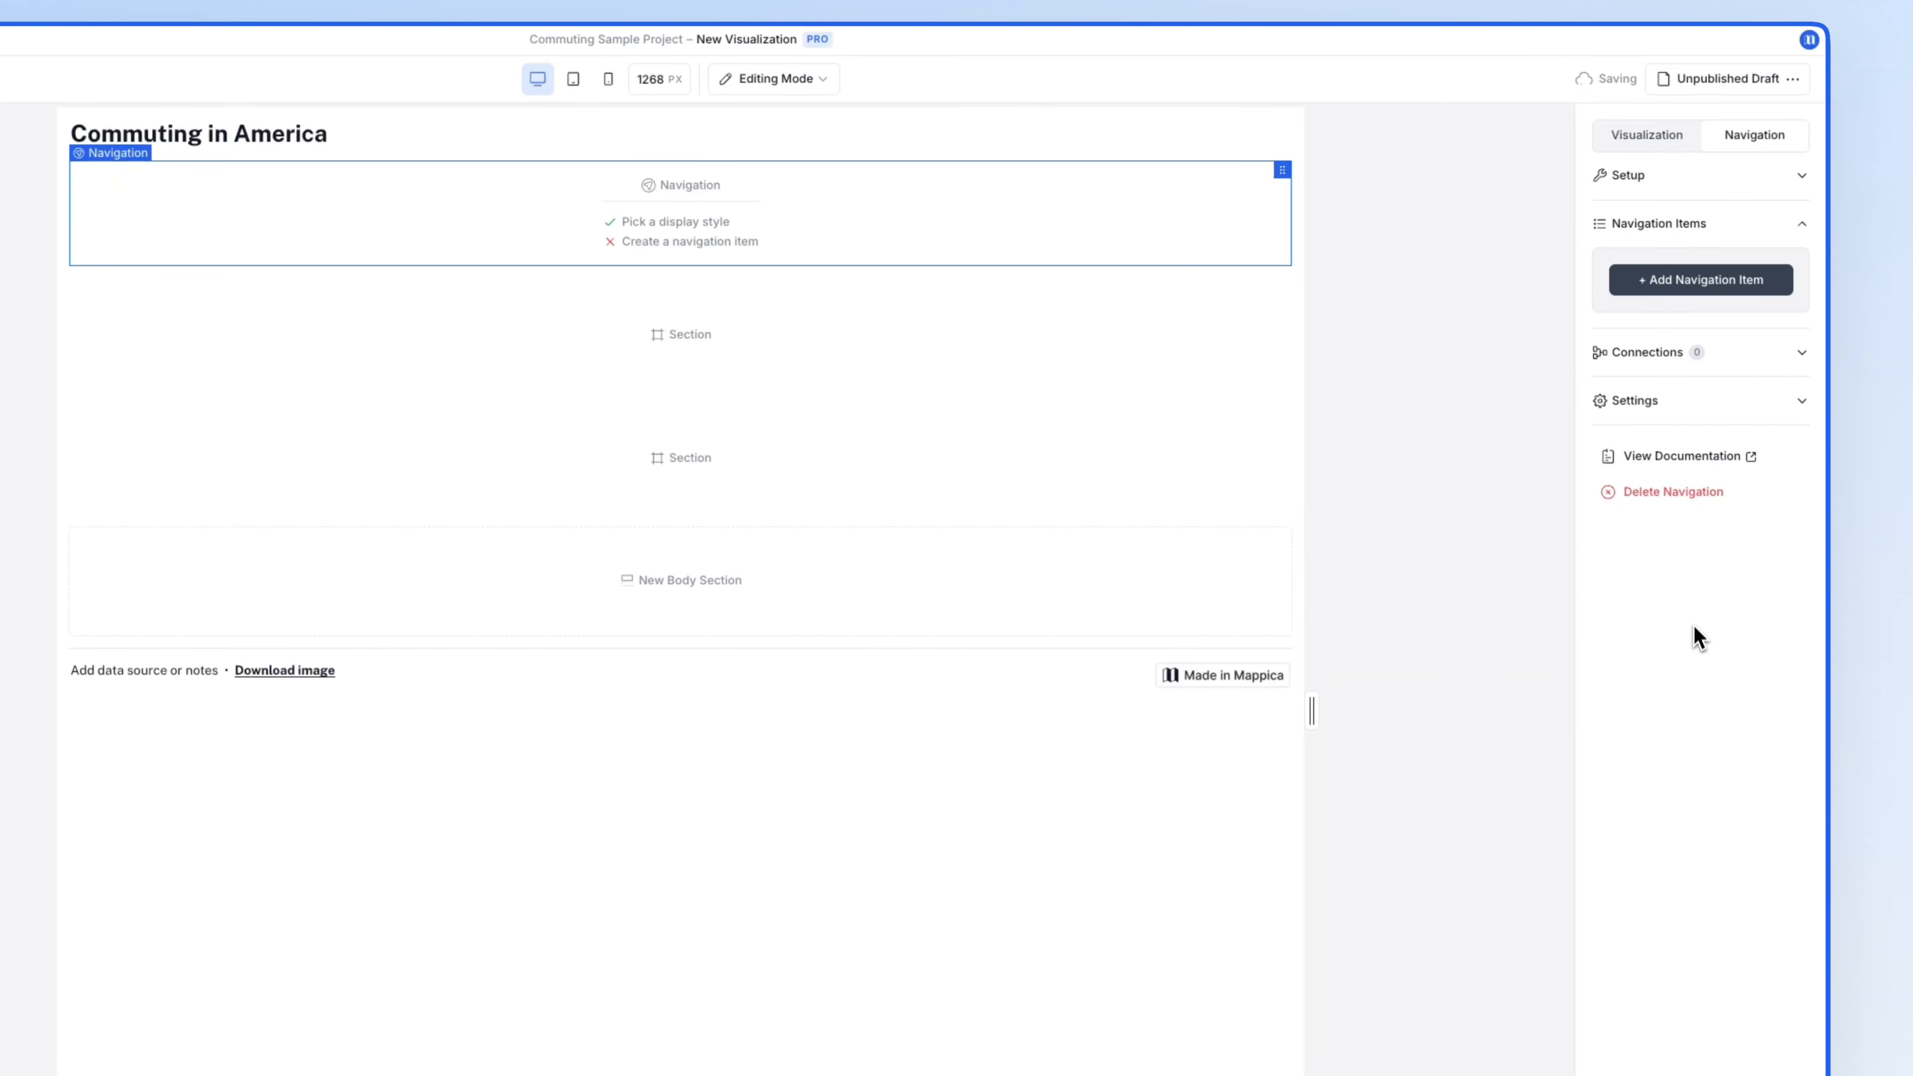
{"action": "left_click", "coordinate": [1704, 283]}
{"action": "left_click", "coordinate": [1705, 323]}
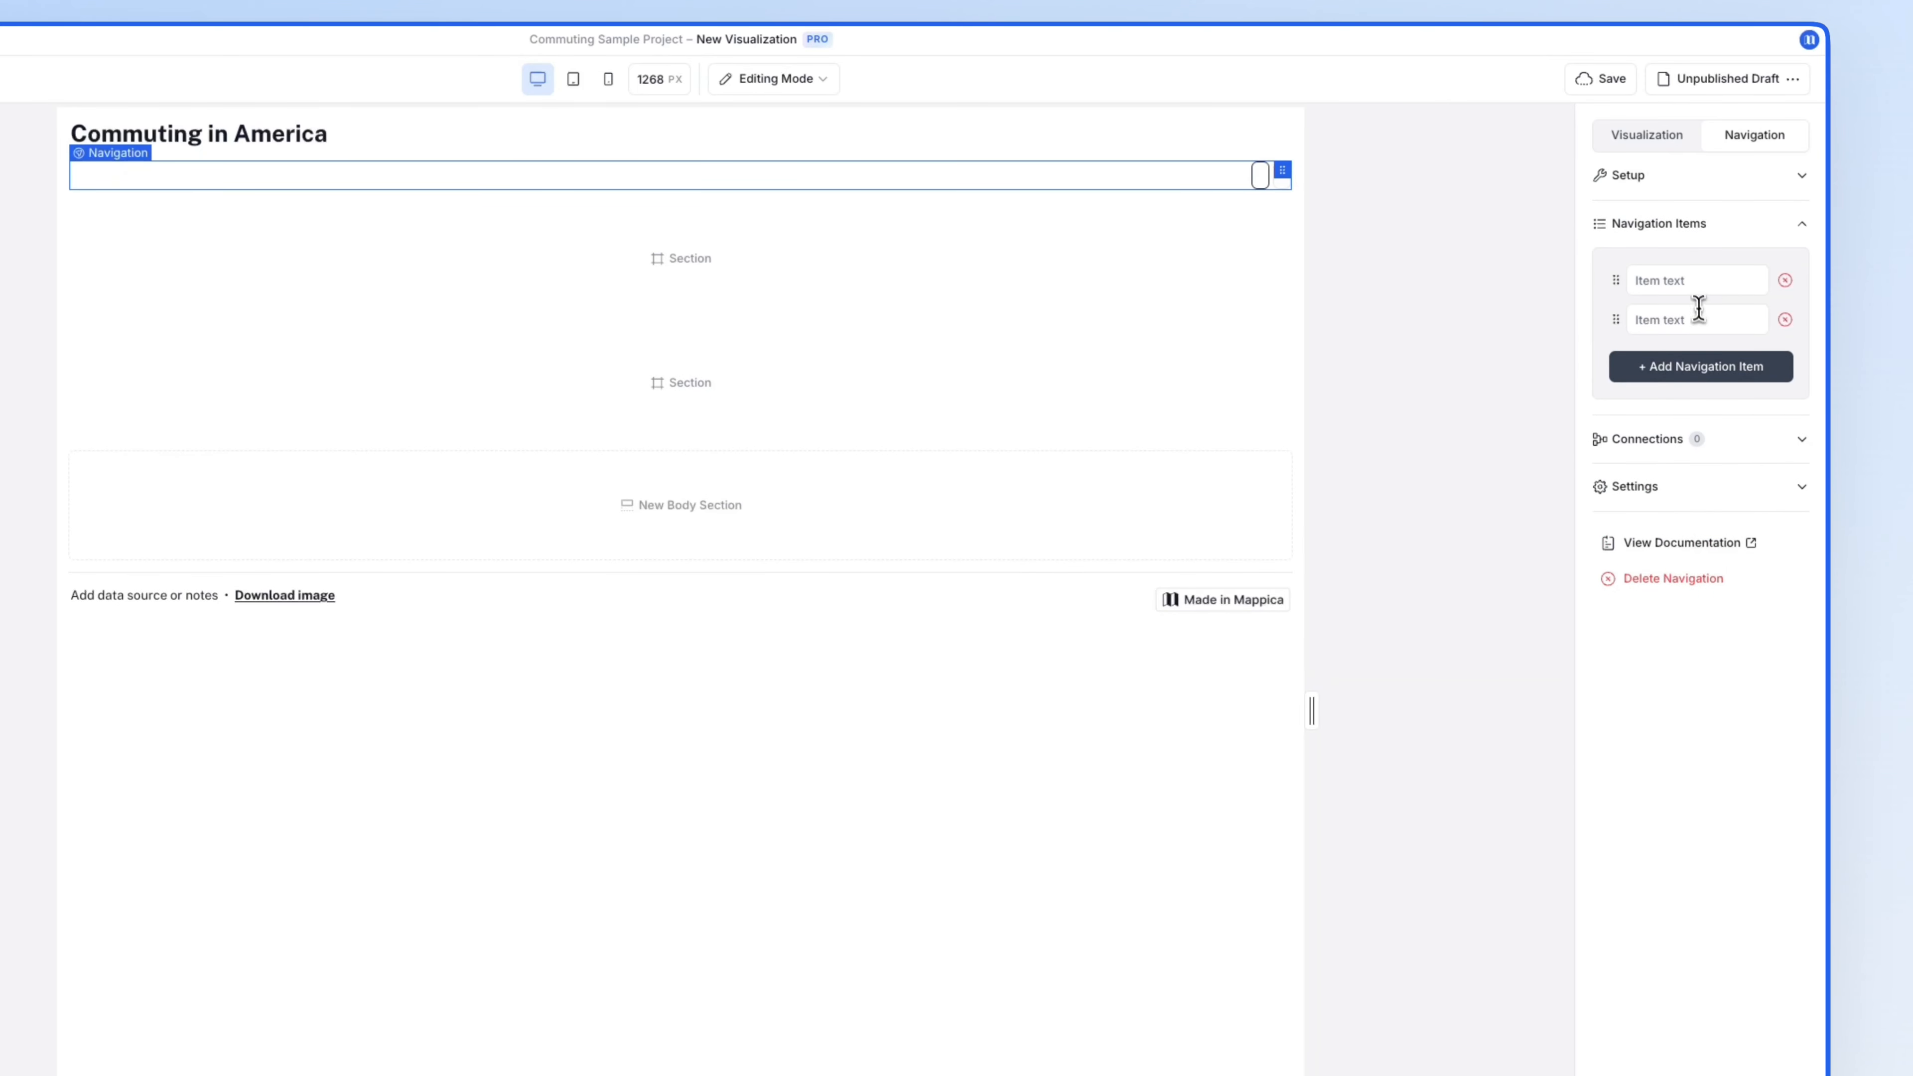
{"action": "left_click", "coordinate": [1694, 285]}
{"action": "type", "text": "Maps"}
{"action": "left_click", "coordinate": [1684, 319]}
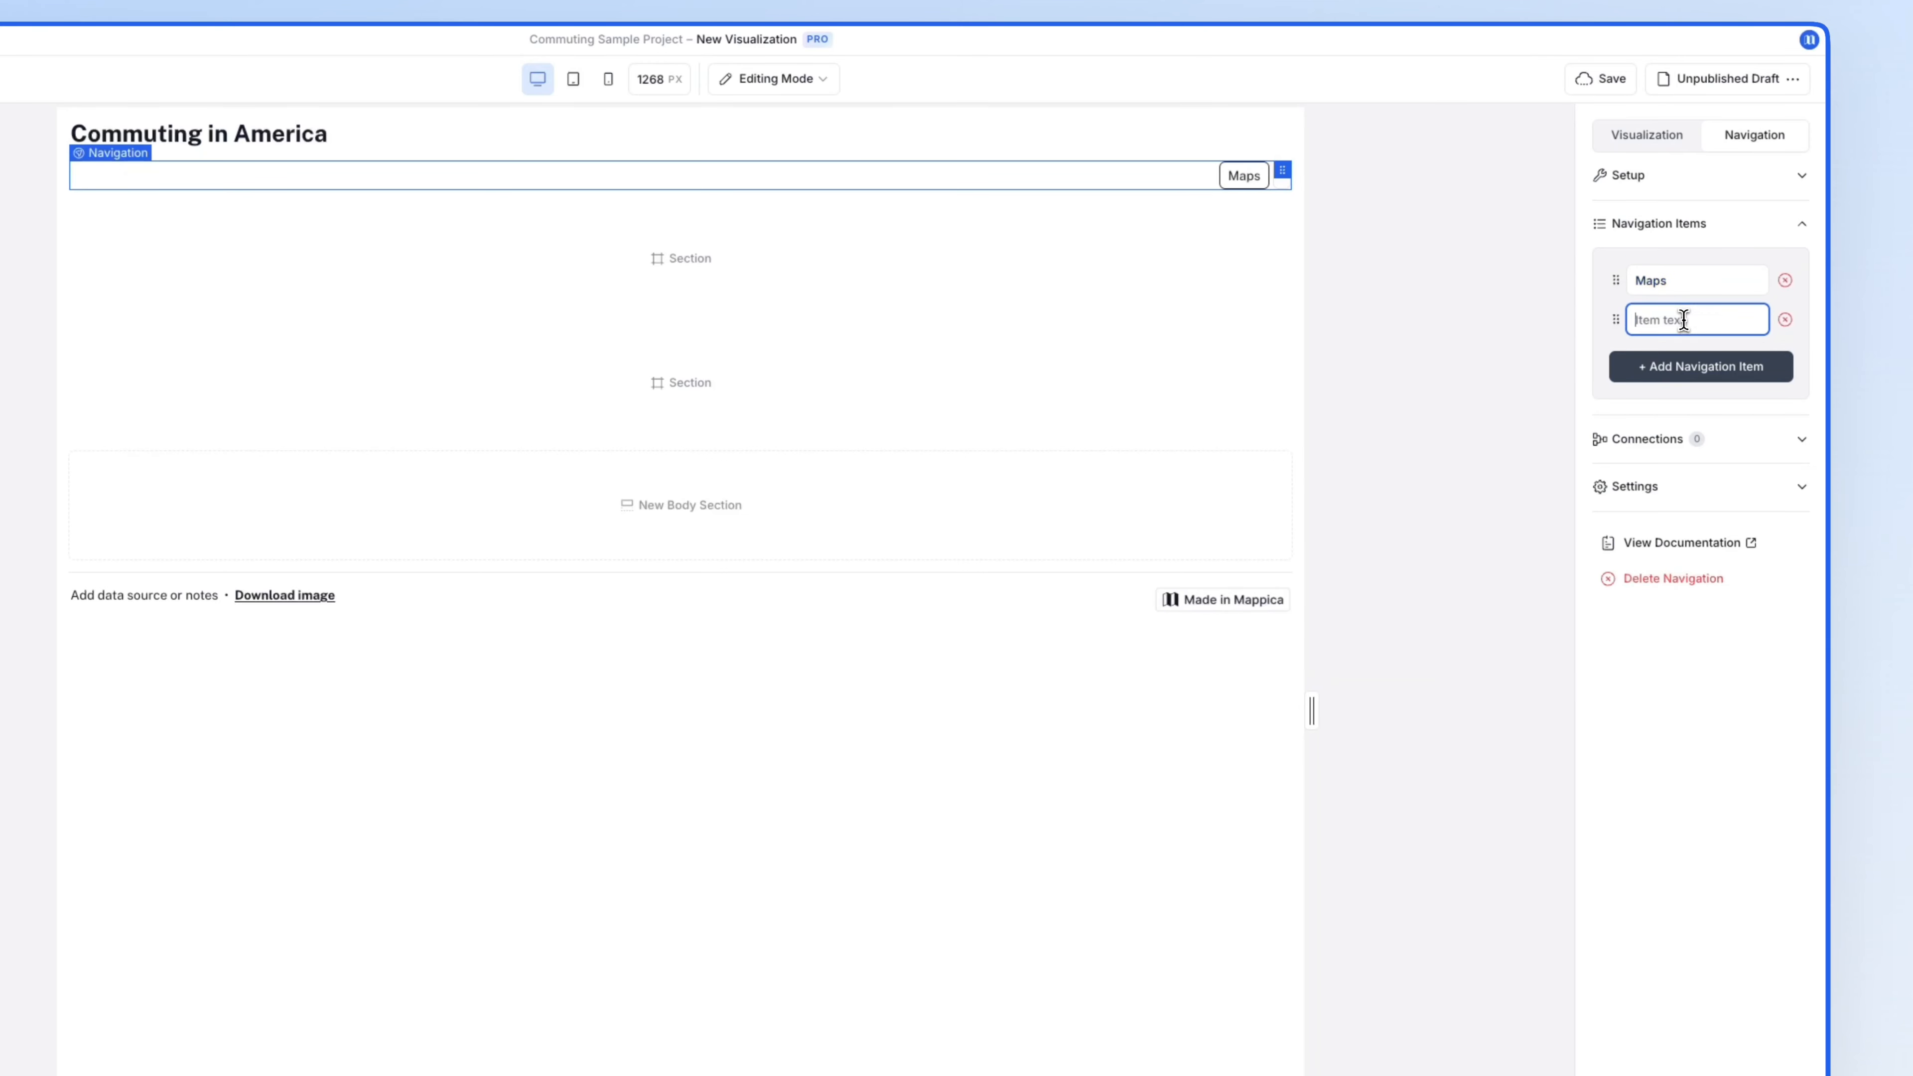
{"action": "type", "text": "Table"}
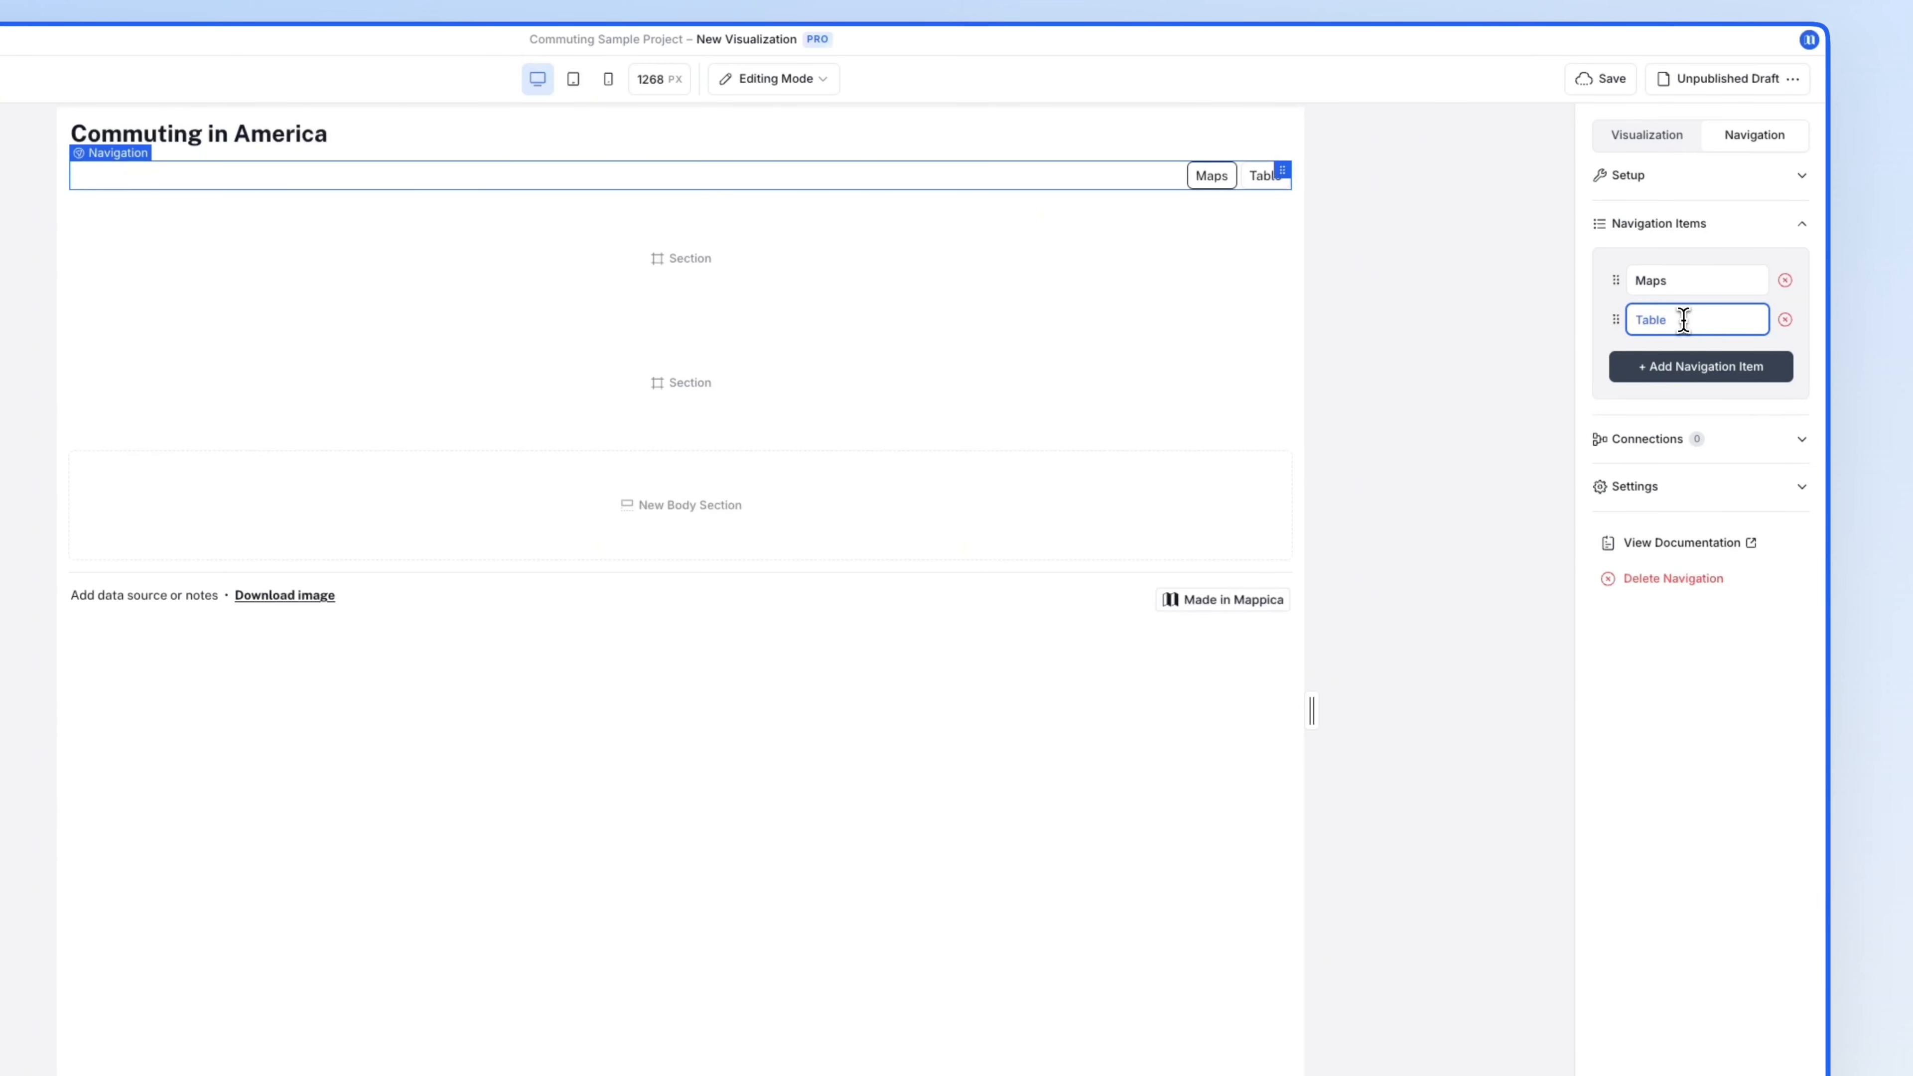
- Connect the Maps item to Maps Section and the Table item to Table Section
{"action": "left_click", "coordinate": [1680, 444]}
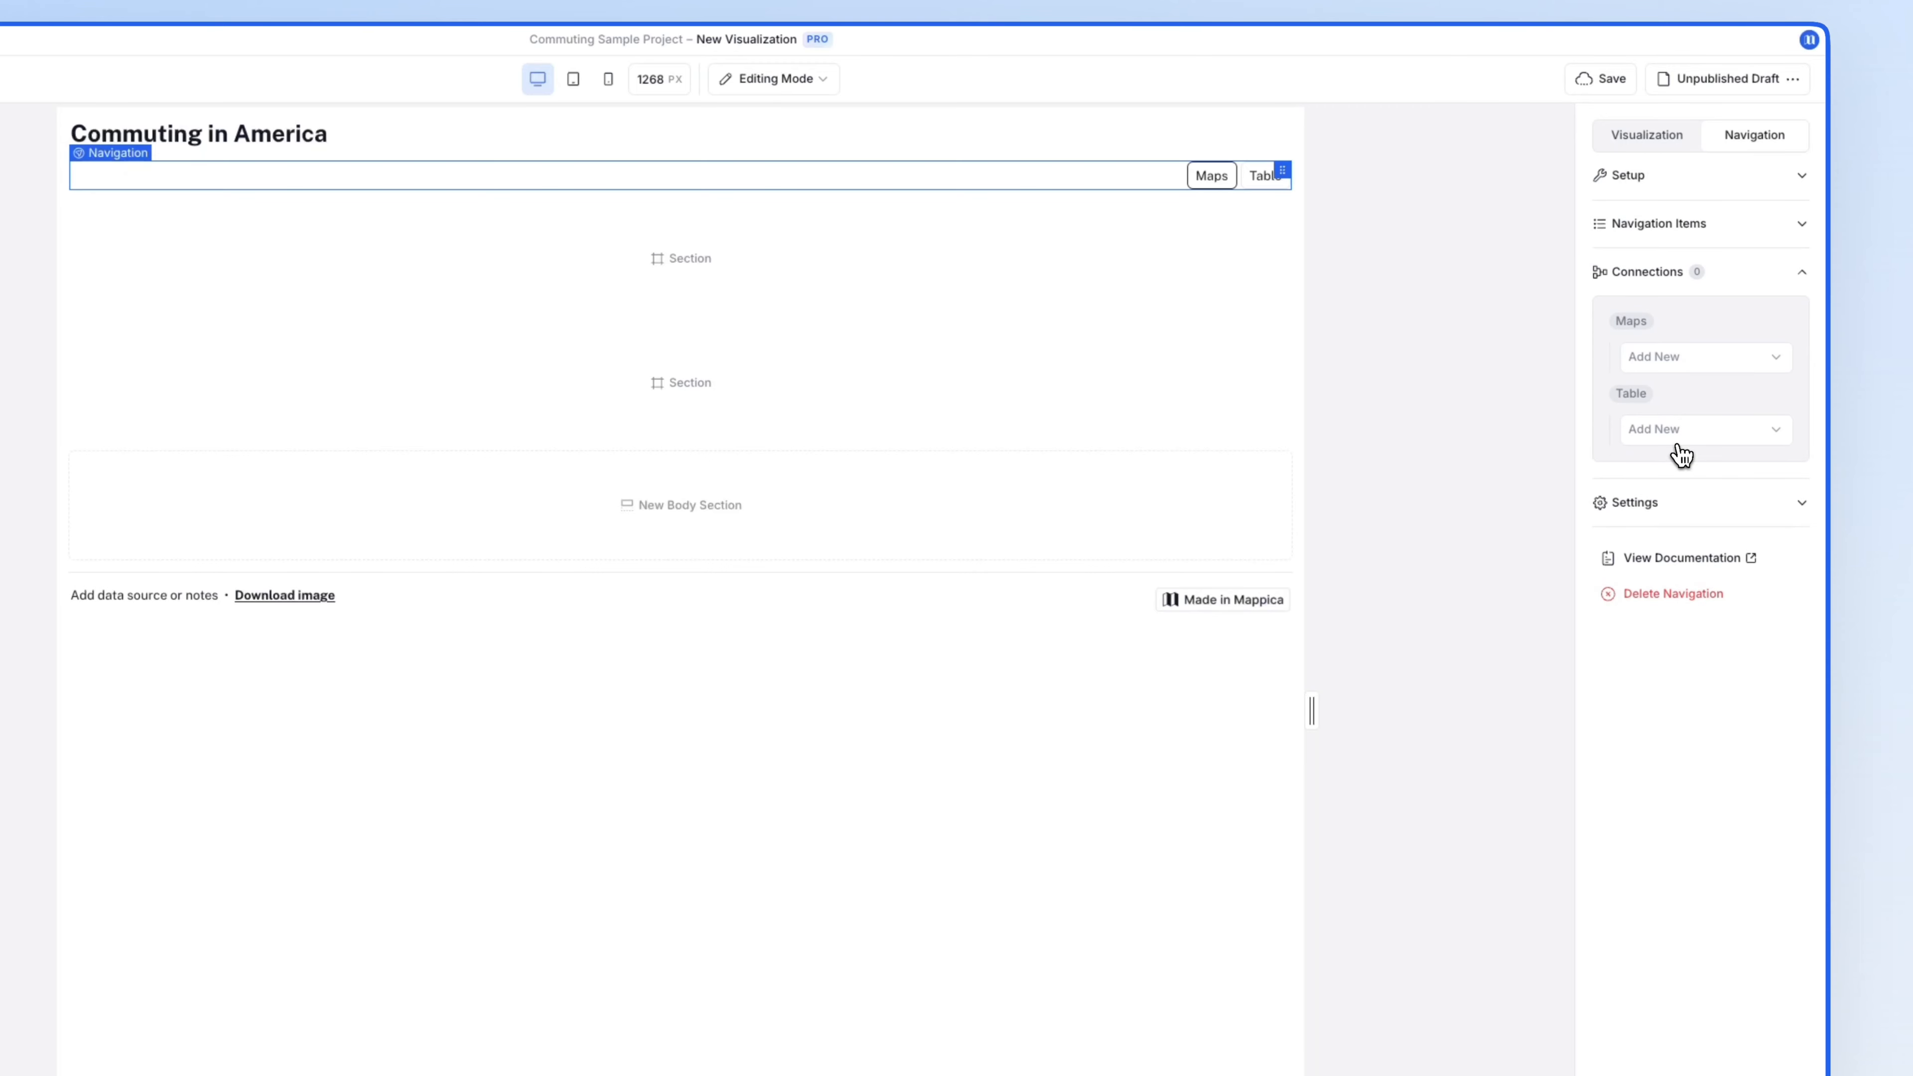
{"action": "left_click", "coordinate": [1681, 364]}
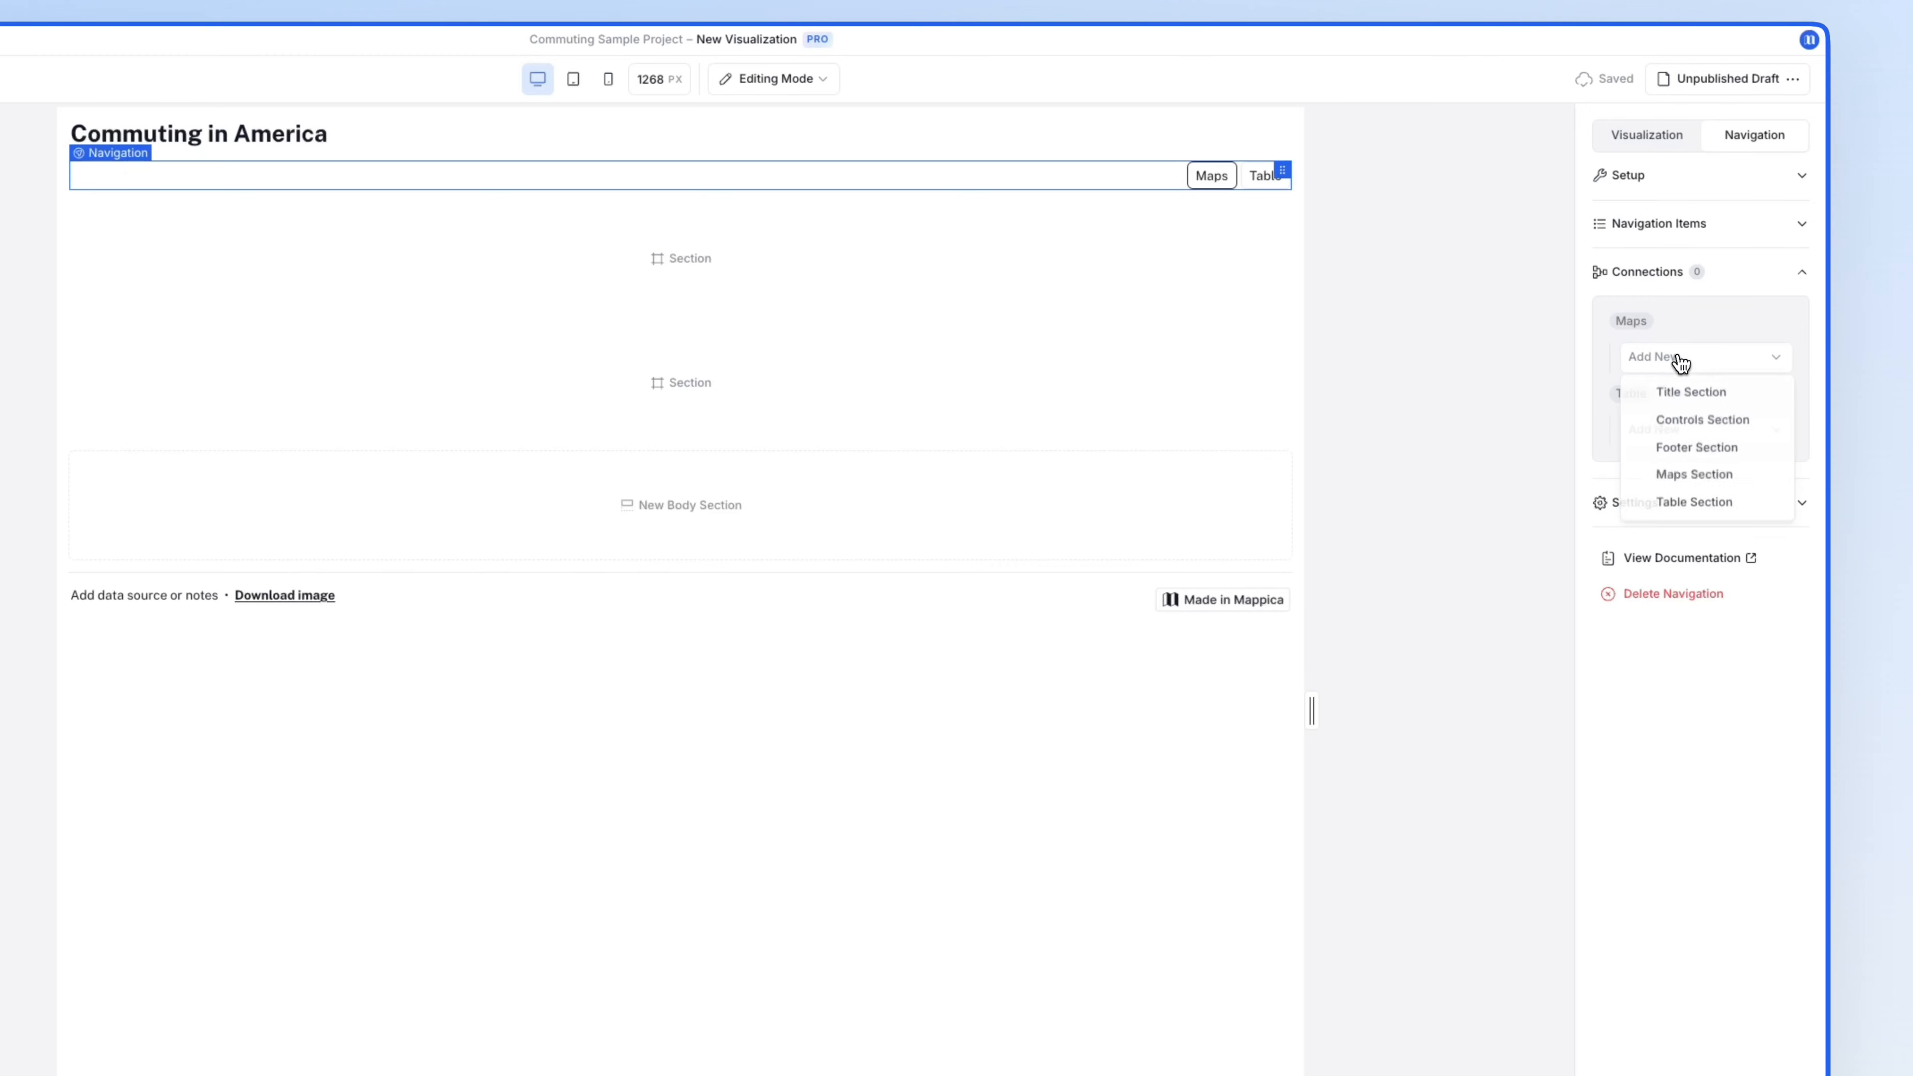
{"action": "left_click", "coordinate": [1697, 481]}
{"action": "left_click", "coordinate": [1694, 474]}
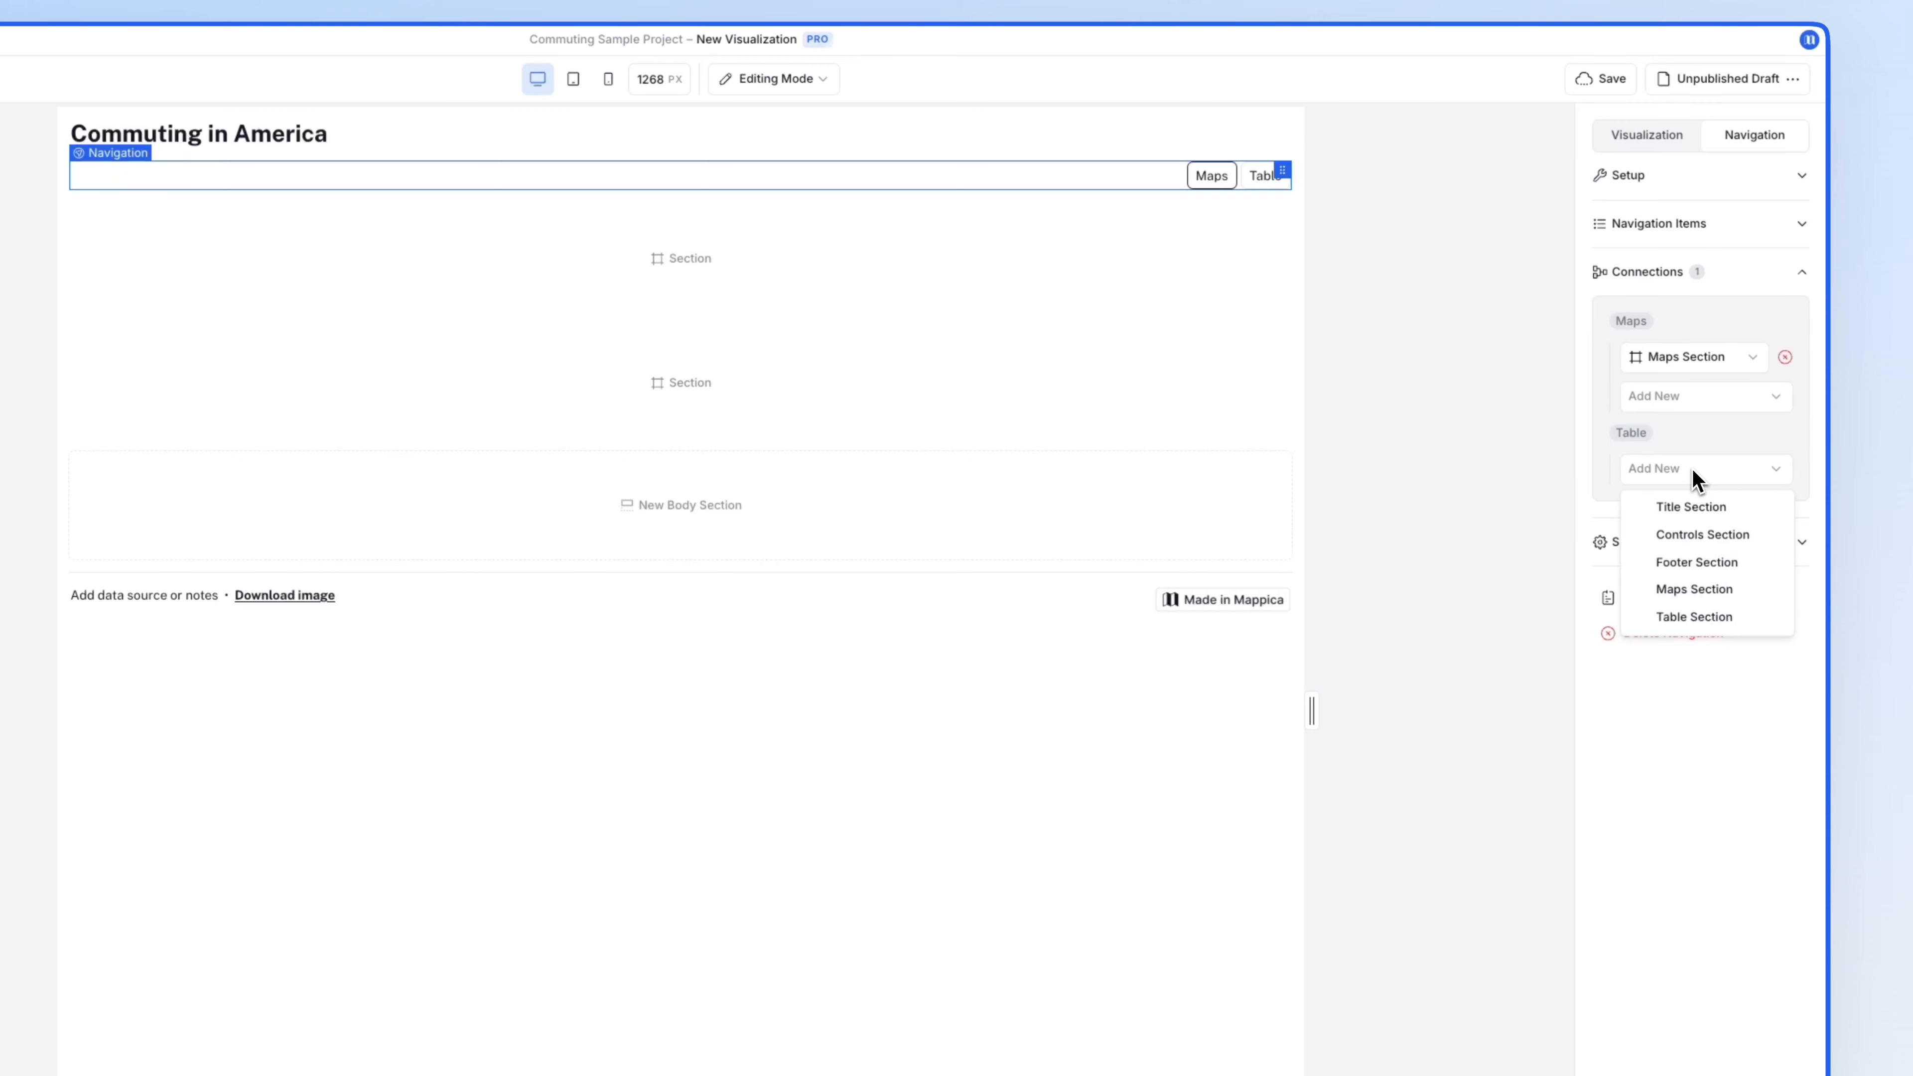
{"action": "left_click", "coordinate": [1695, 616]}
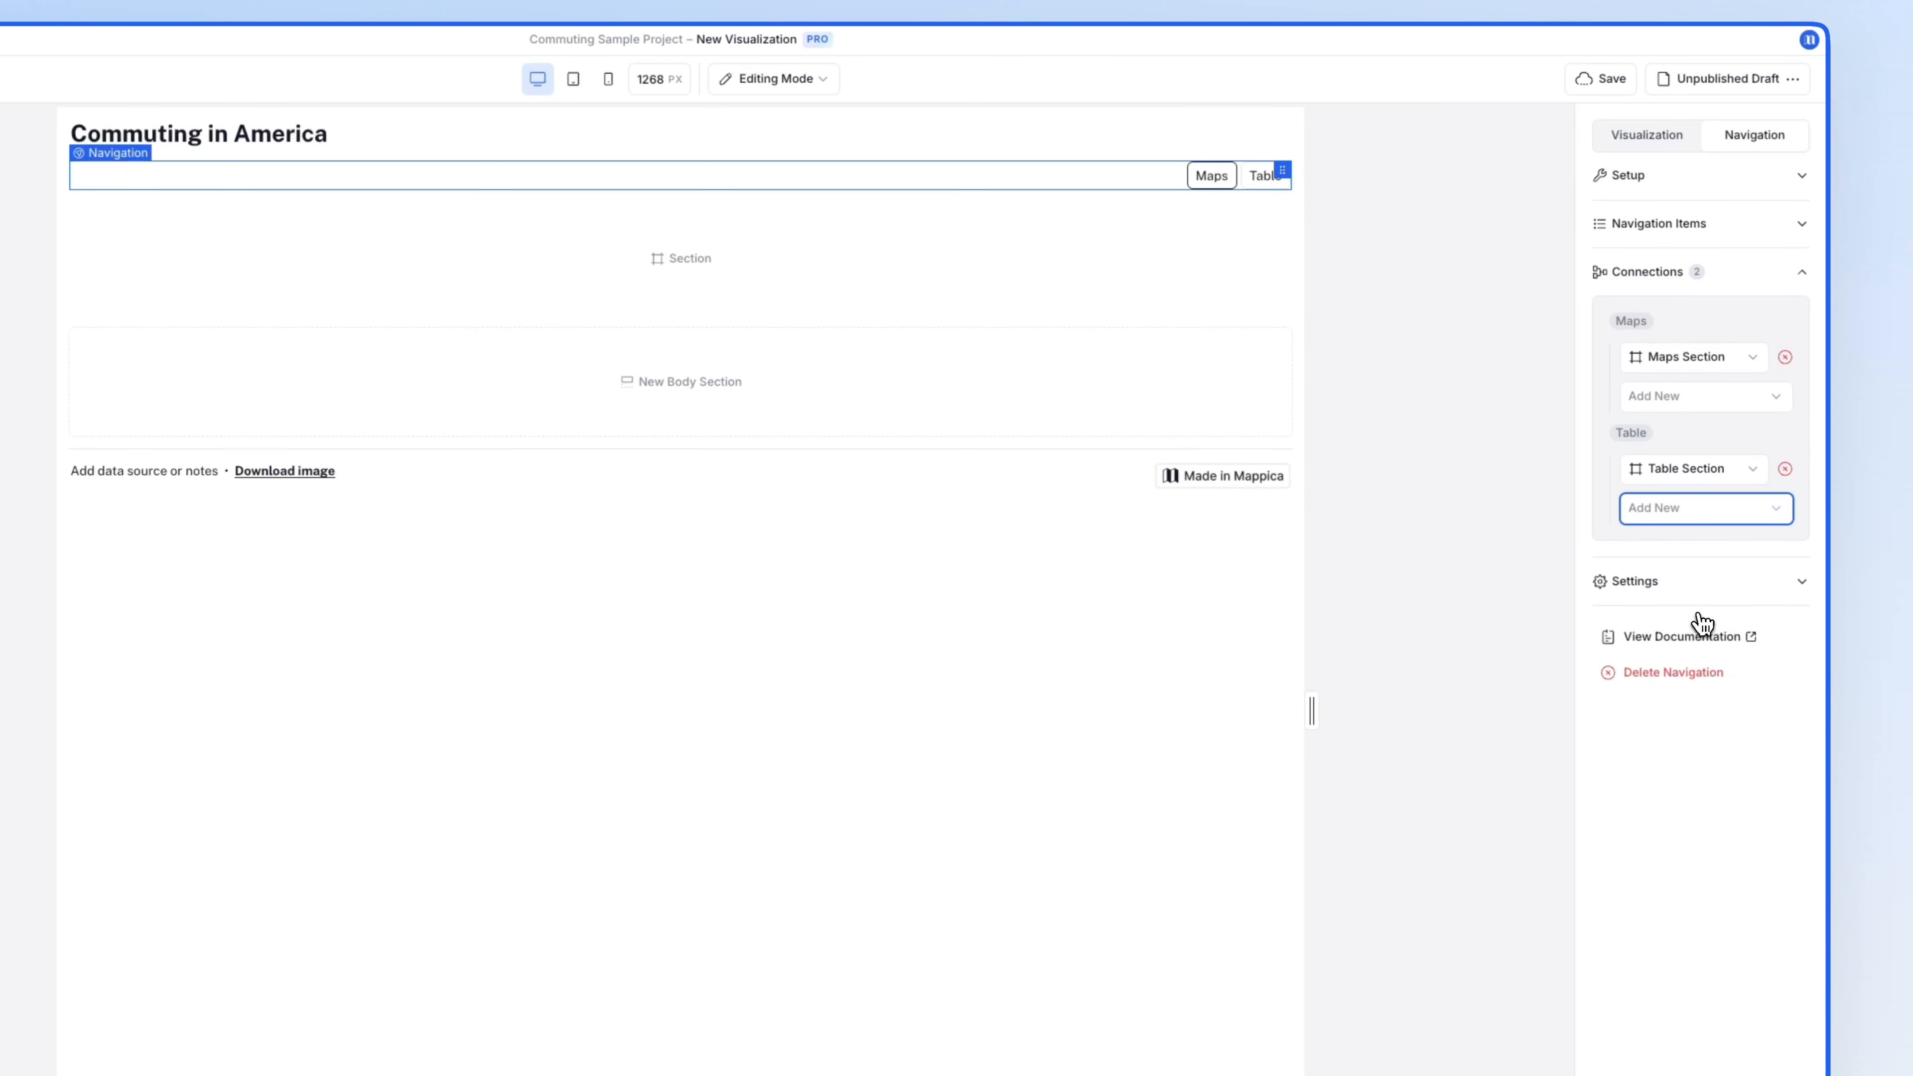
{"action": "left_click", "coordinate": [1678, 396]}
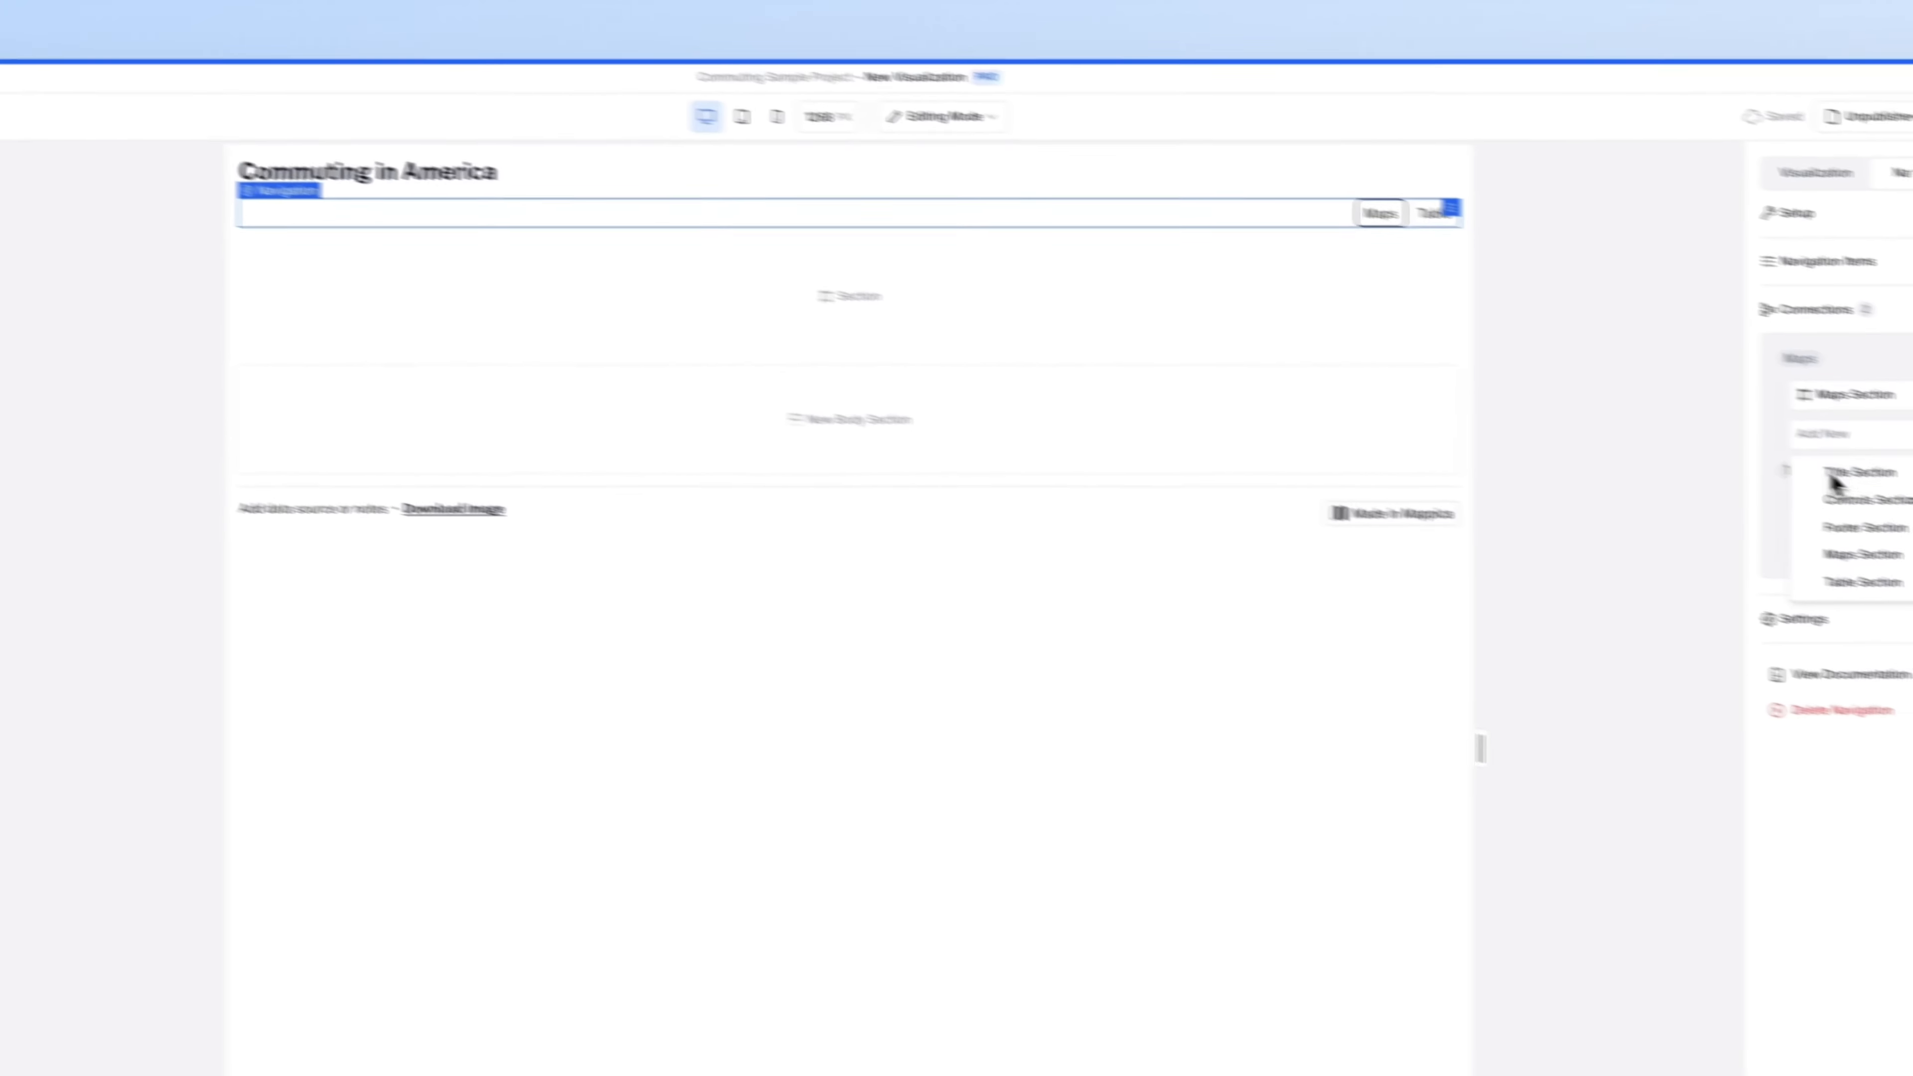
- Activate the navigation's Maps item so the page shows Maps Section instead of Table Section
{"action": "left_click", "coordinate": [1431, 301]}
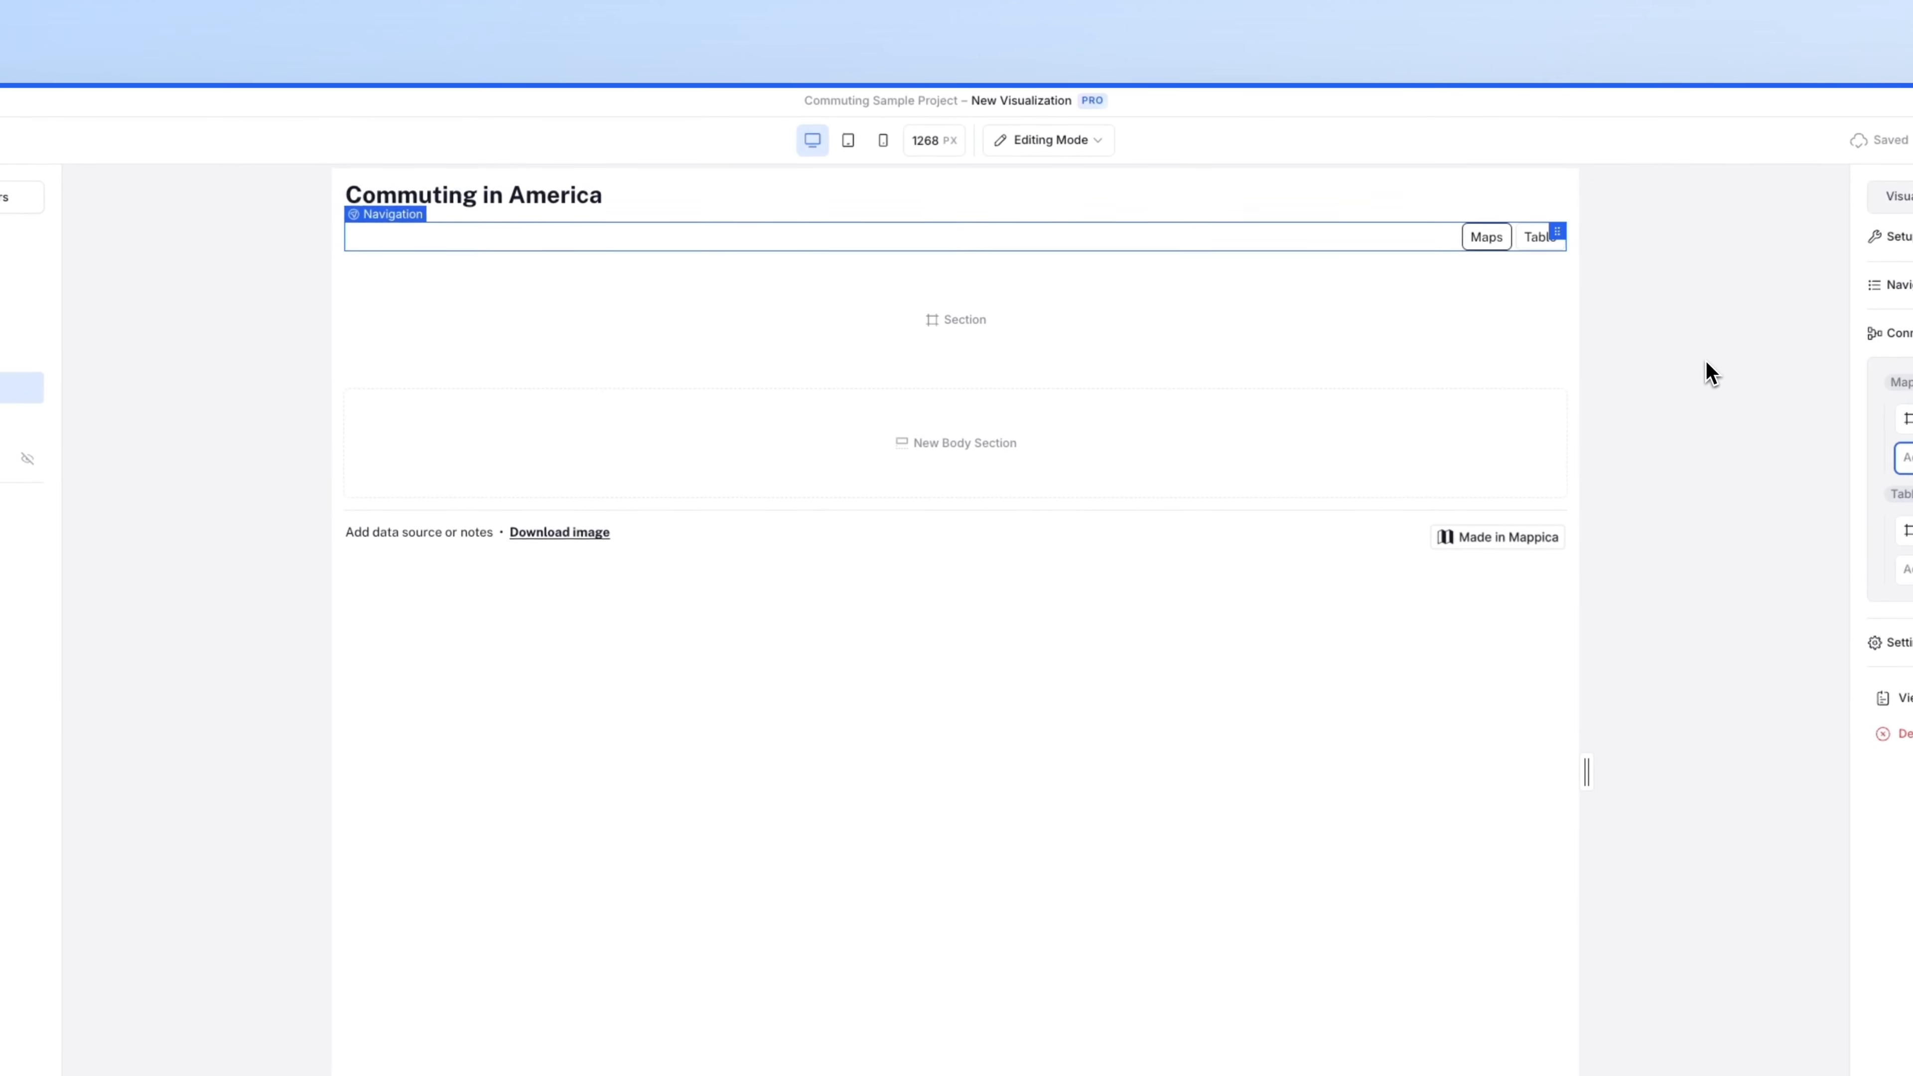
{"action": "left_click", "coordinate": [1541, 249]}
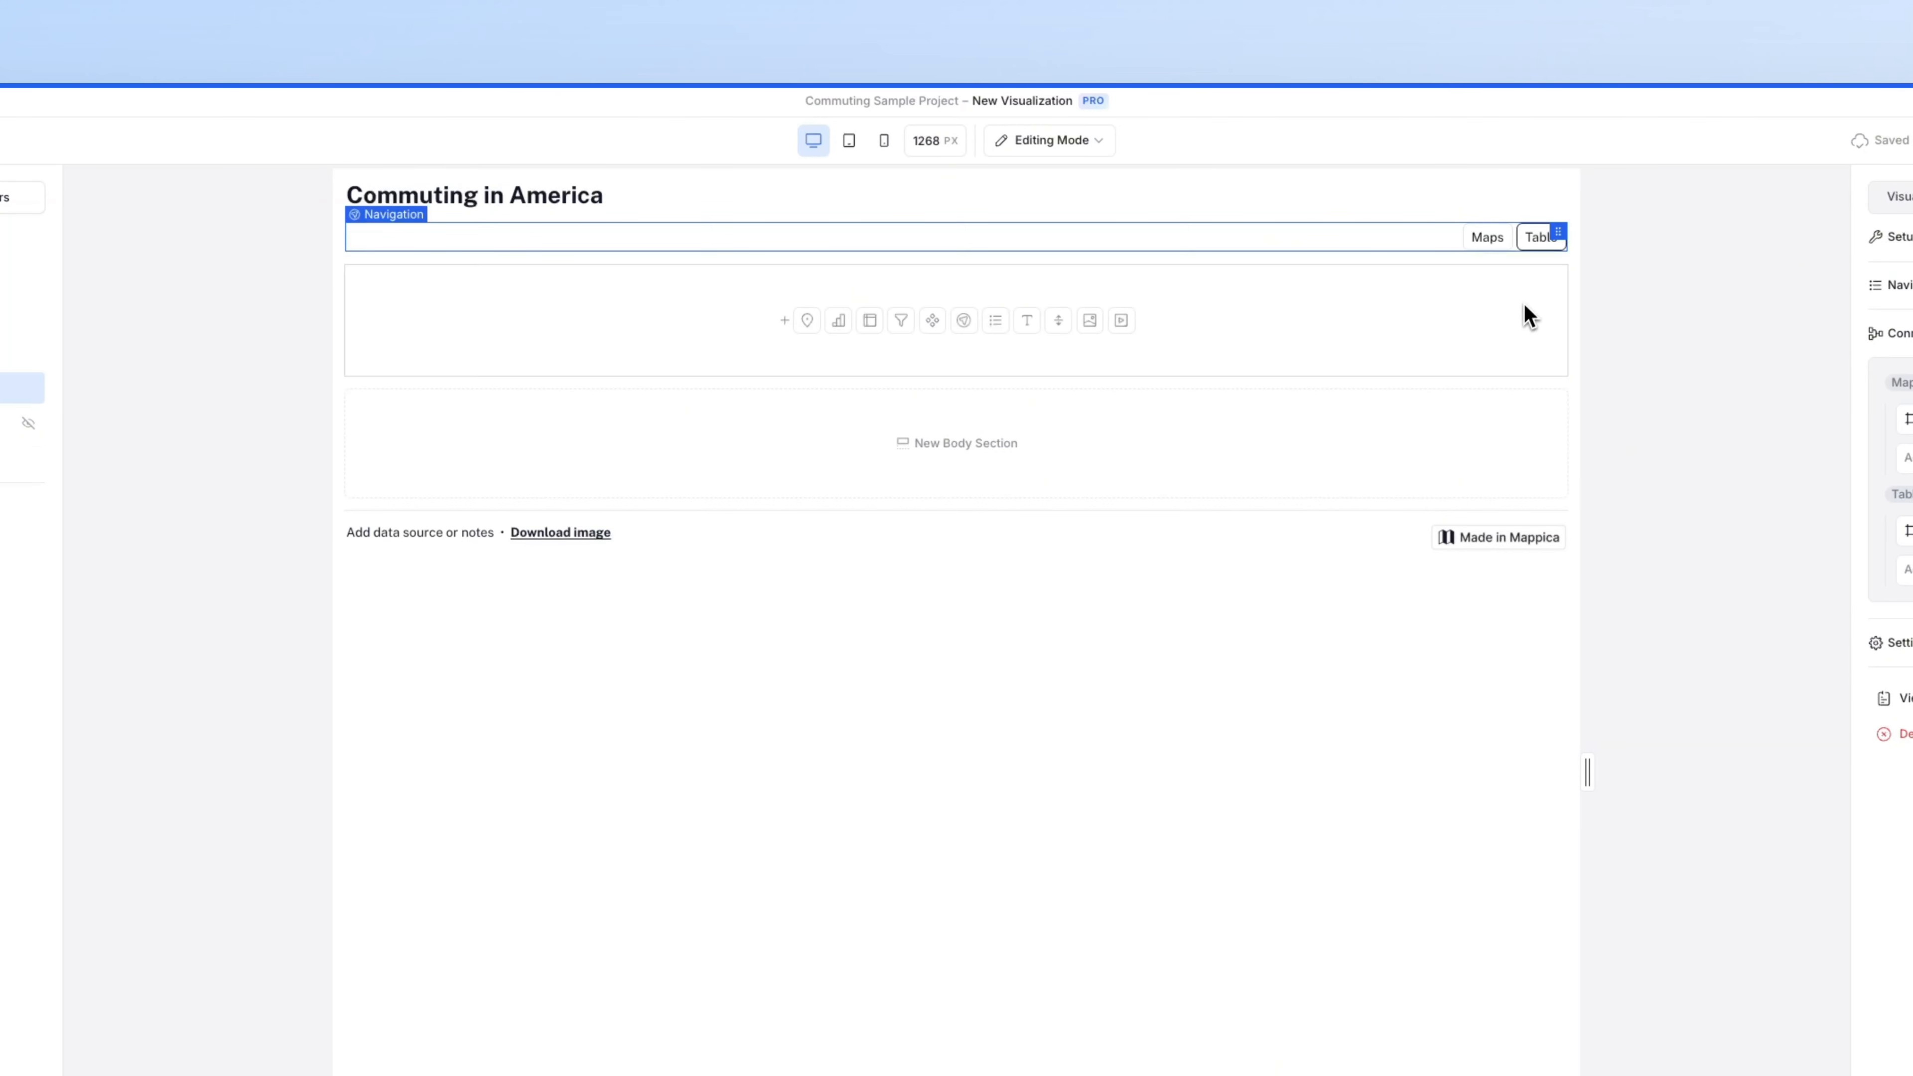
{"action": "left_click", "coordinate": [1523, 311]}
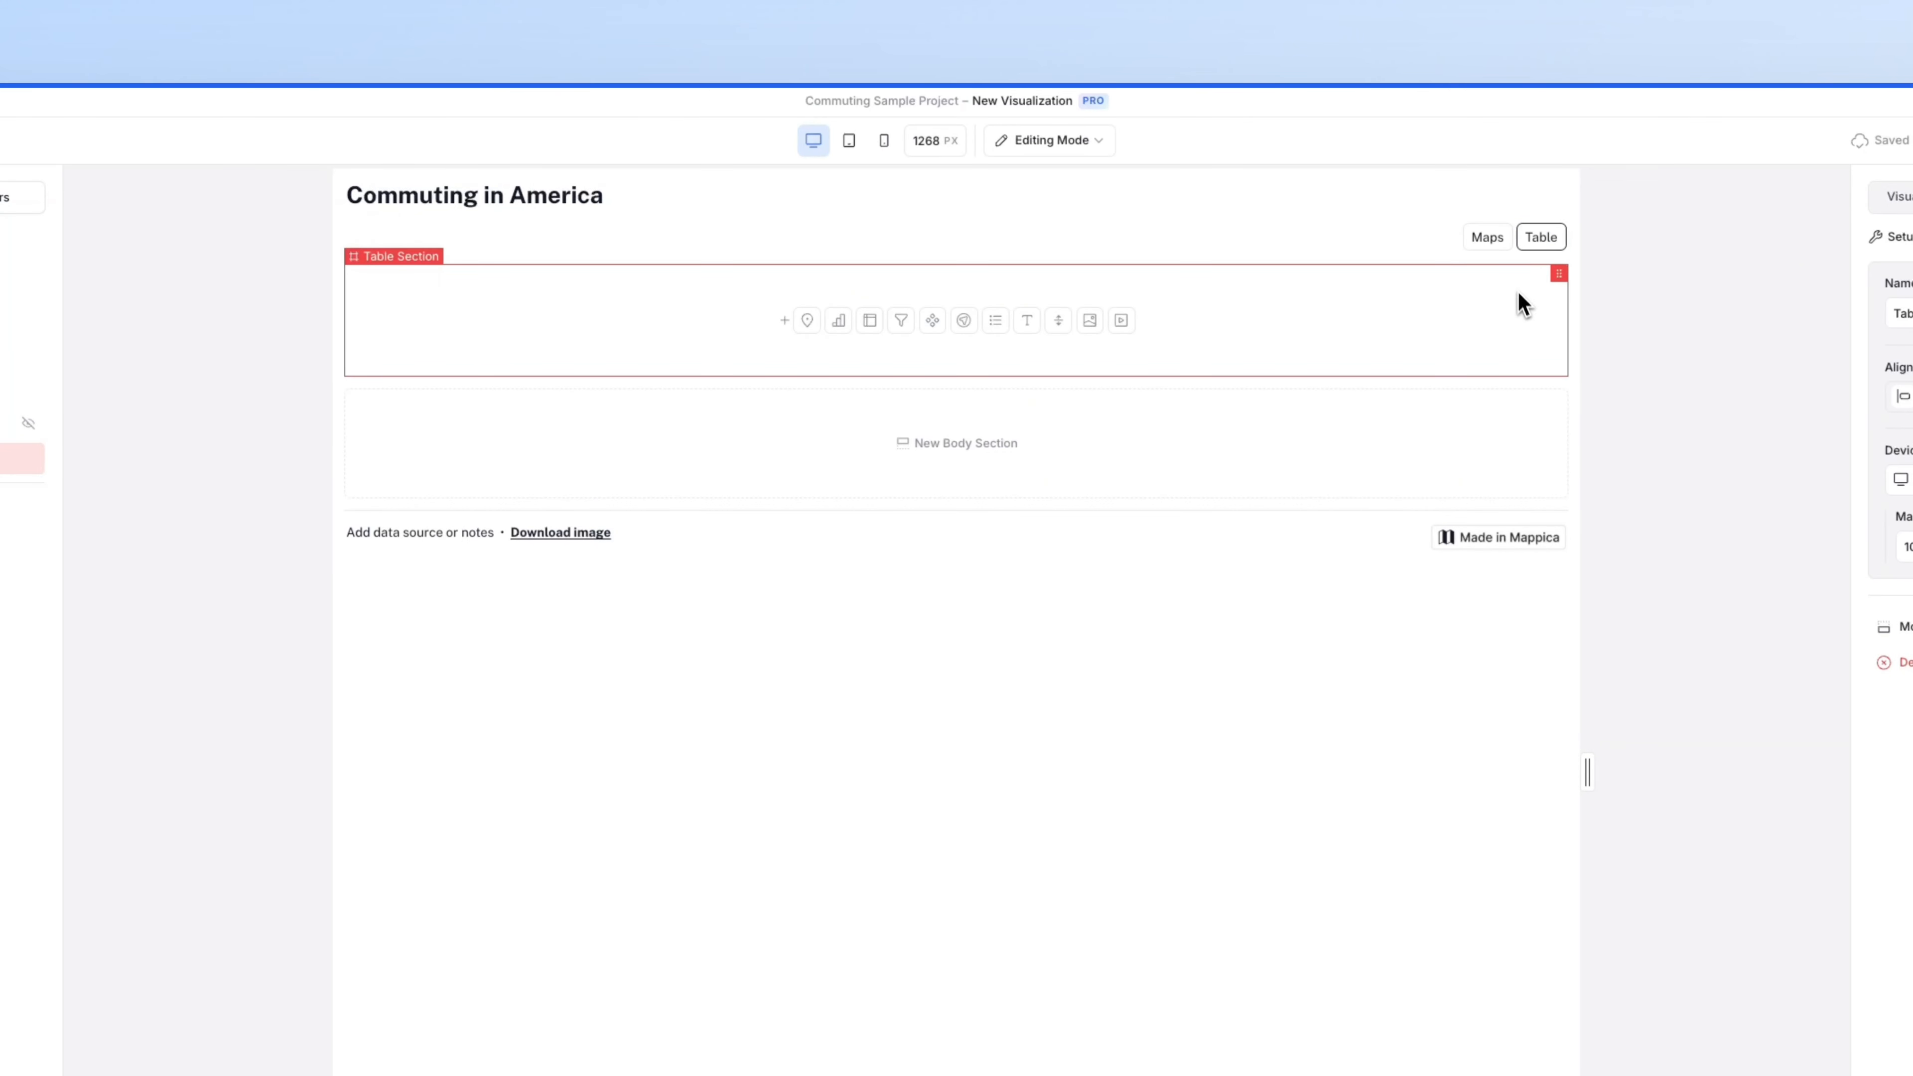
{"action": "left_click", "coordinate": [1509, 251]}
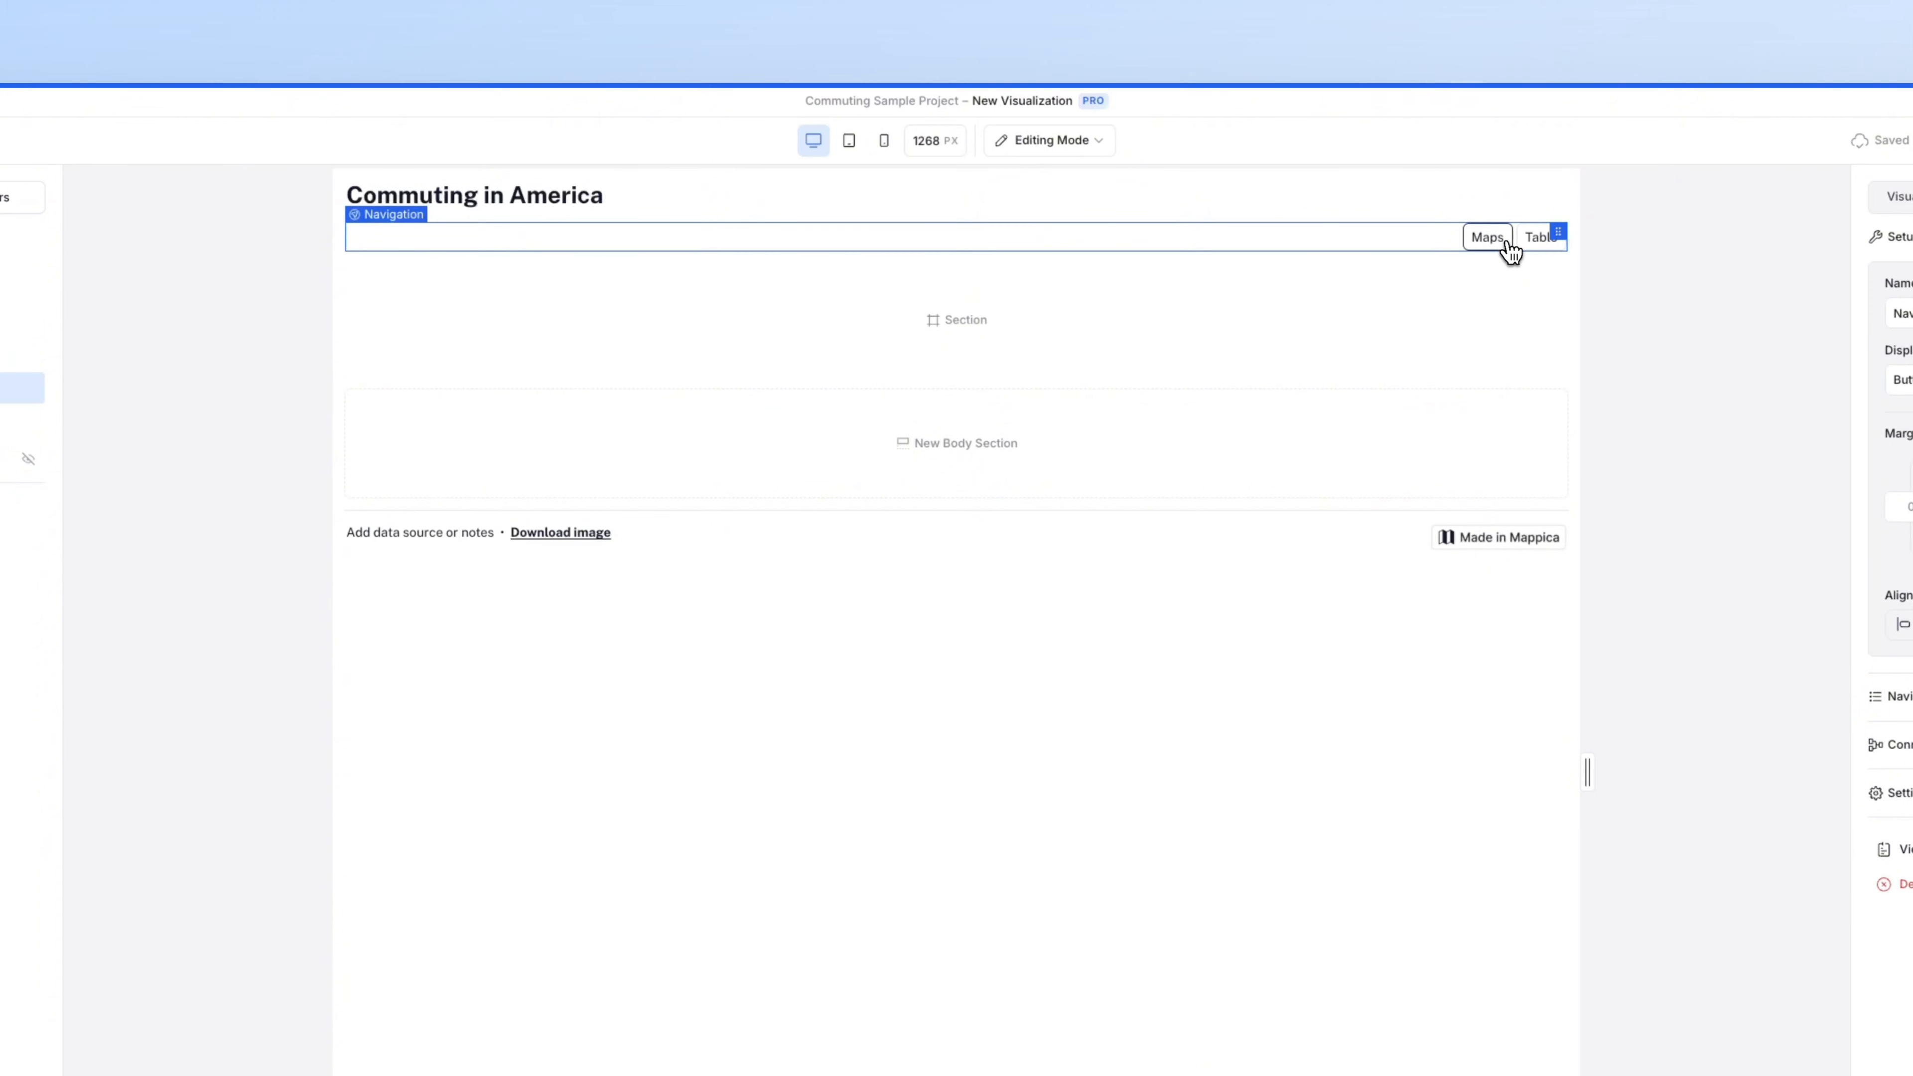
{"action": "left_click", "coordinate": [1513, 322]}
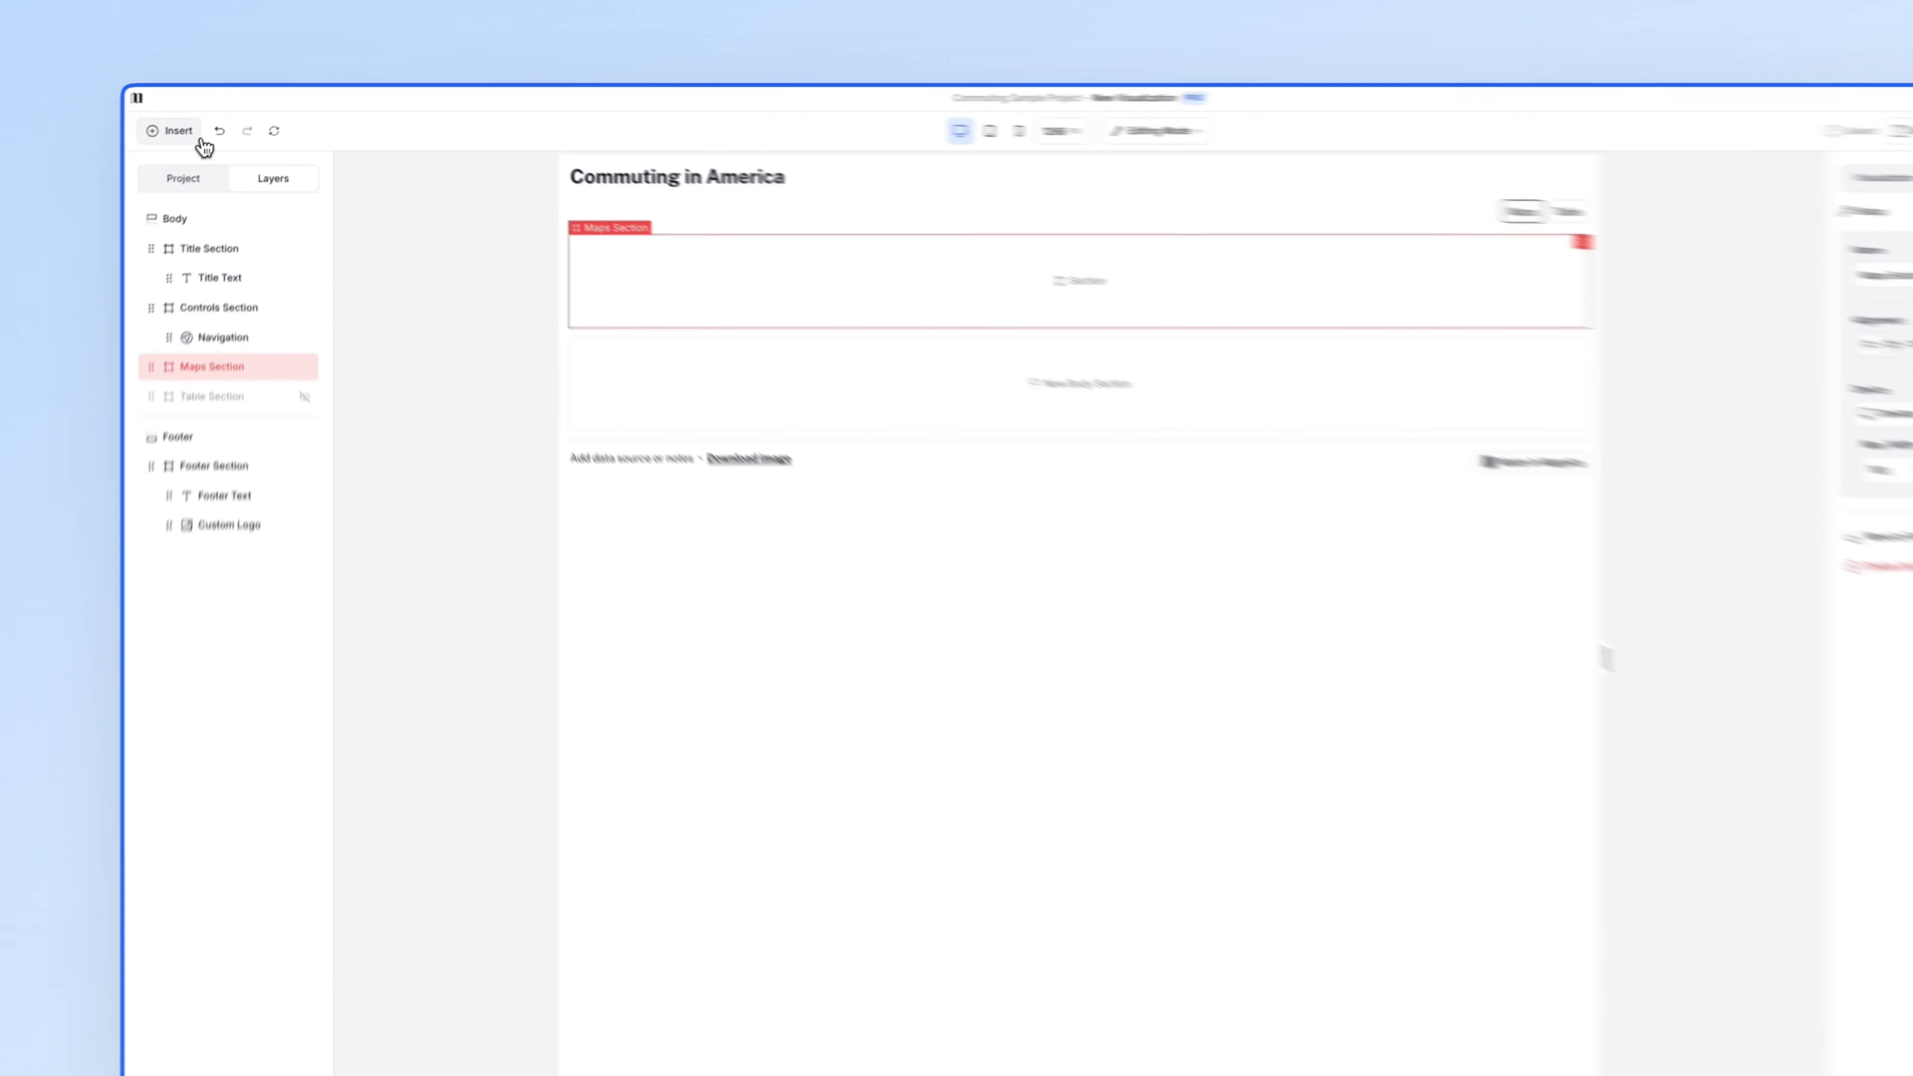
- Drag a Filter into Controls Section beside the Maps/Table buttons, keeping the row direction
{"action": "left_click", "coordinate": [202, 140]}
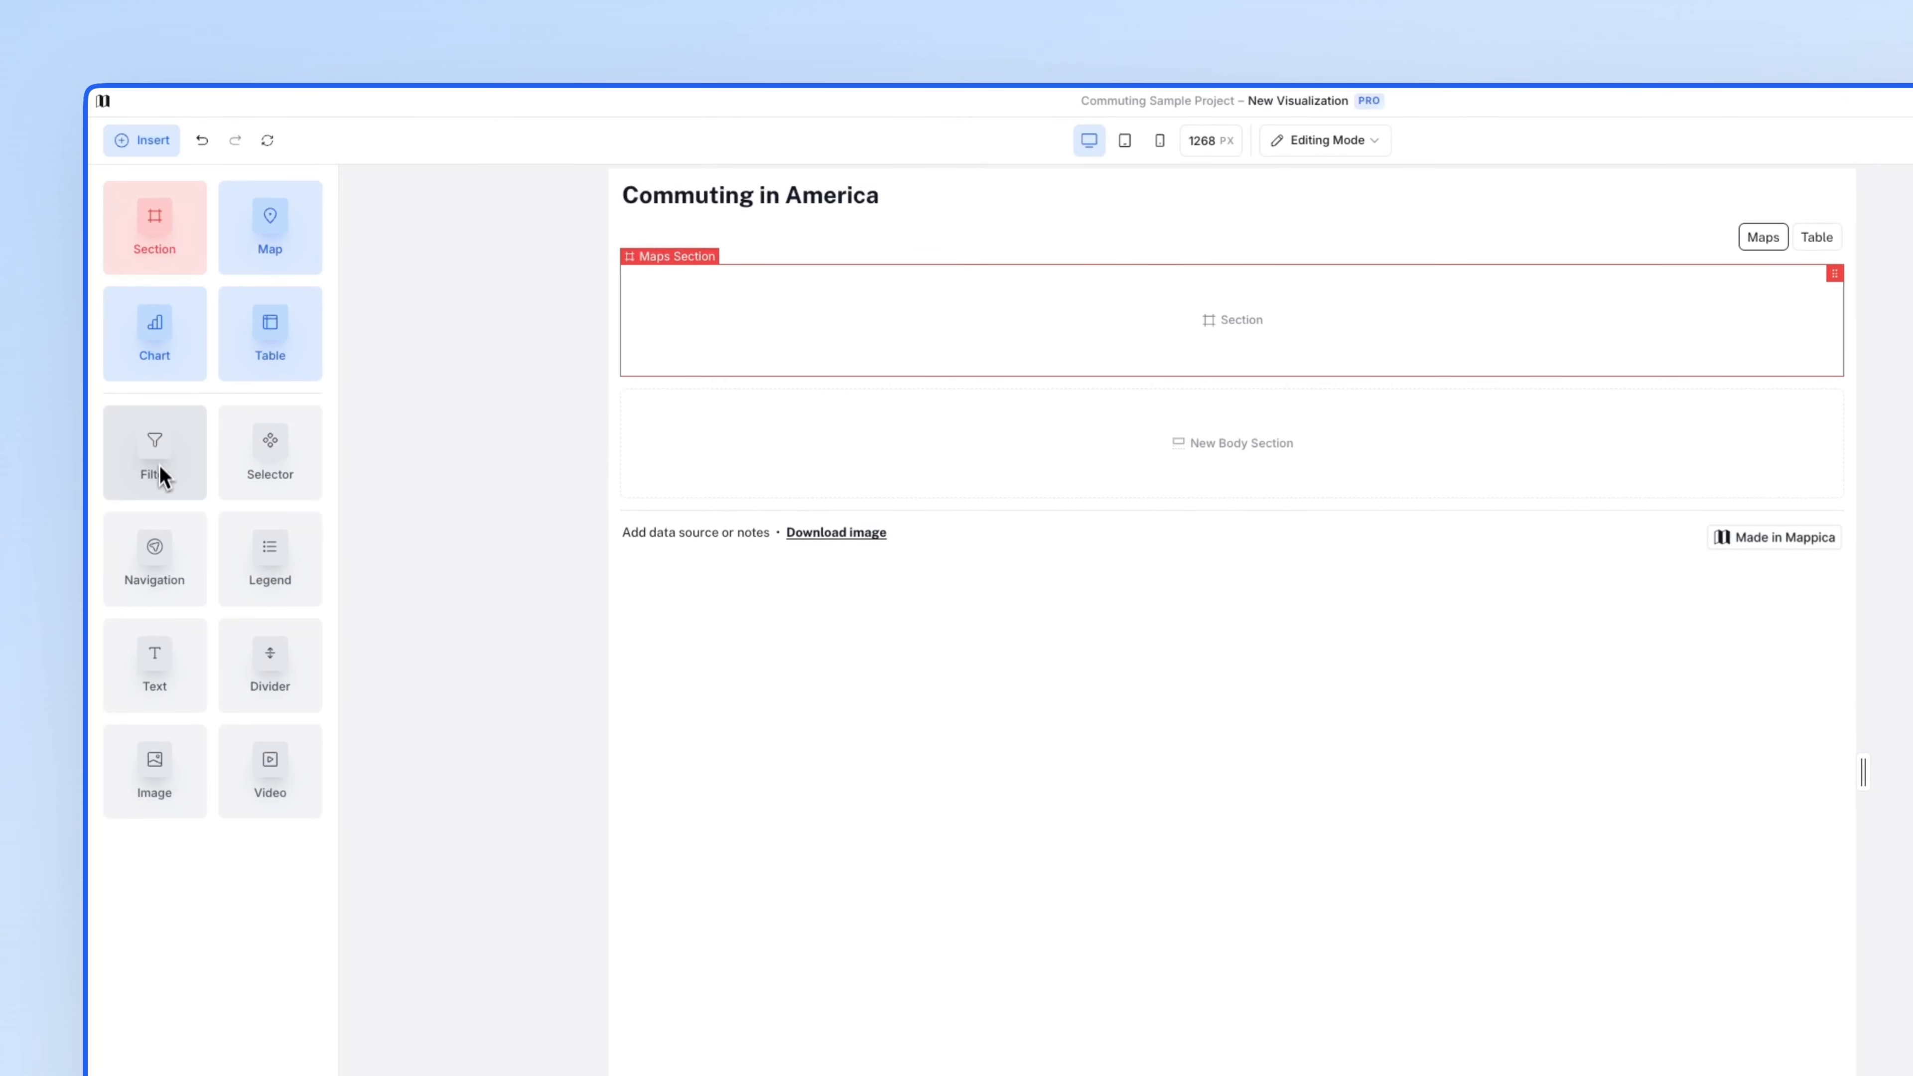
{"action": "left_click_drag", "start_coordinate": [157, 472], "coordinate": [663, 256]}
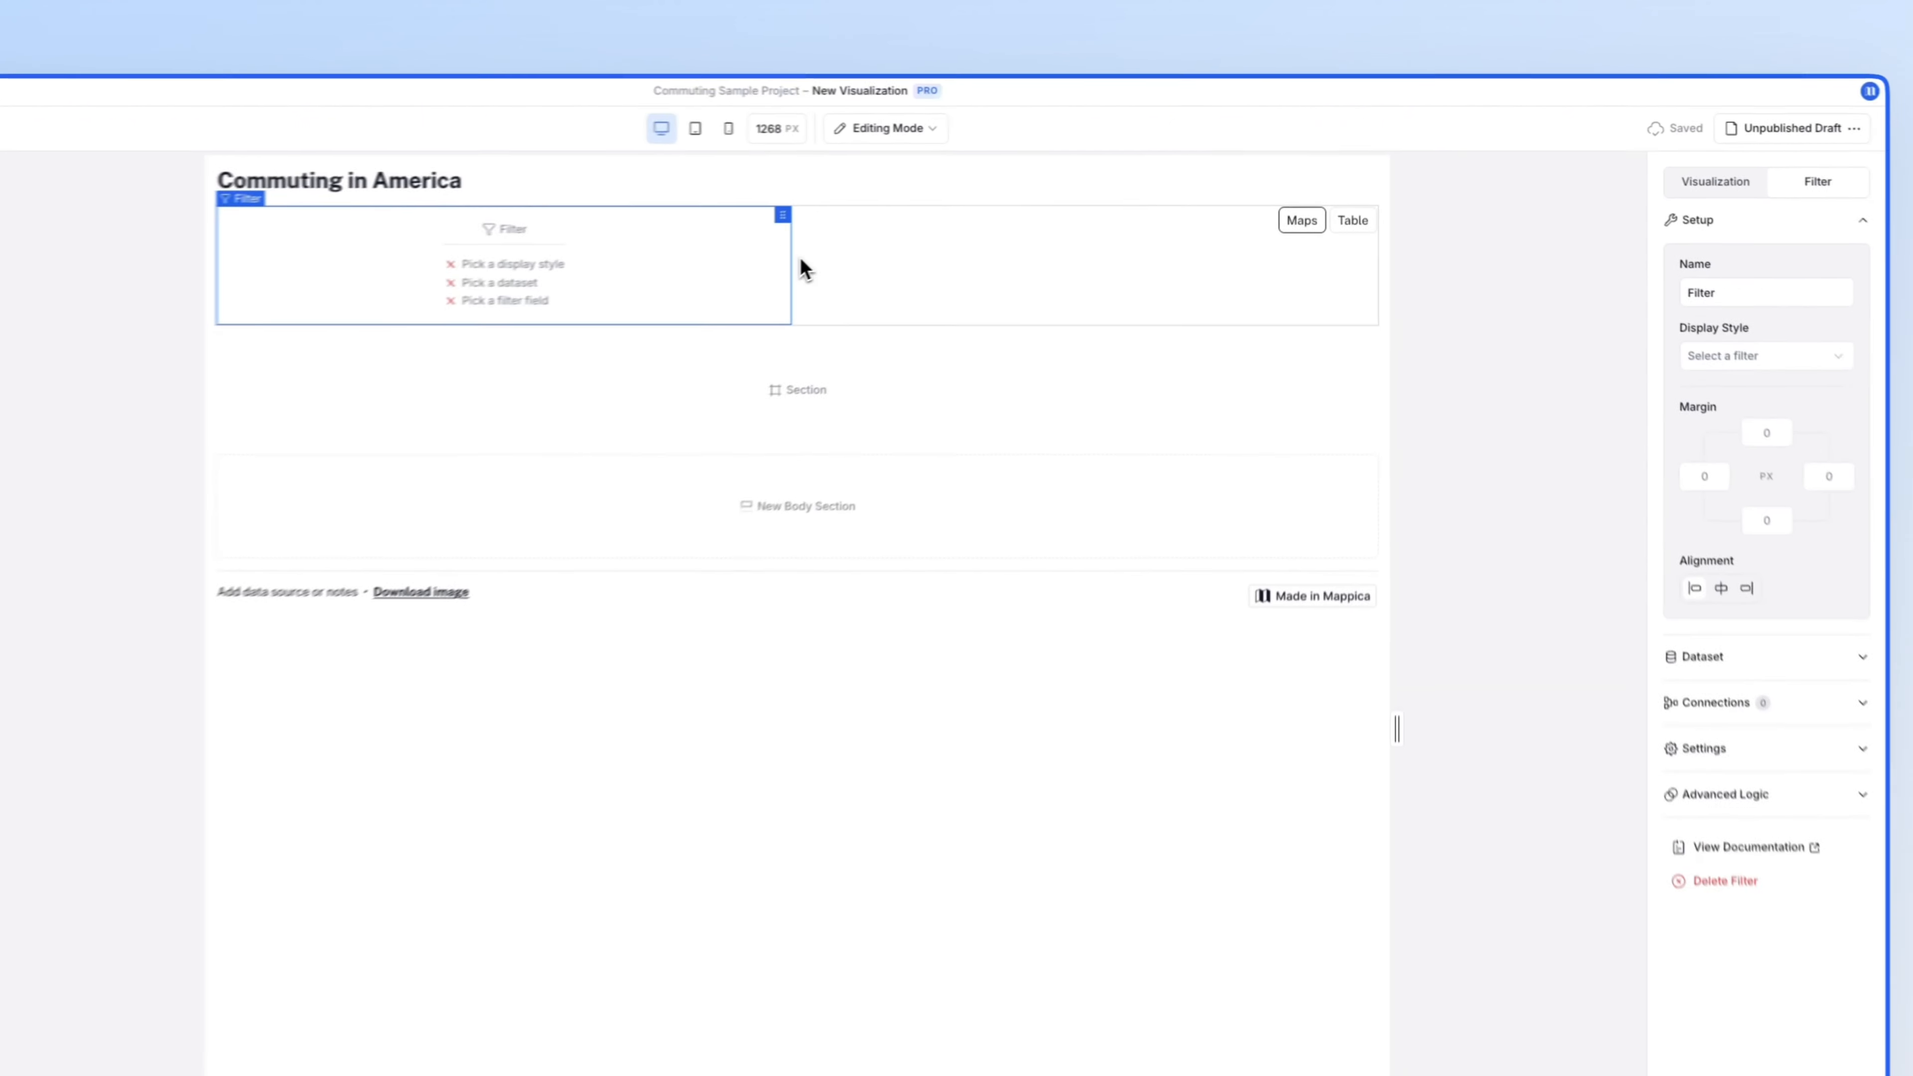
{"action": "left_click", "coordinate": [958, 219]}
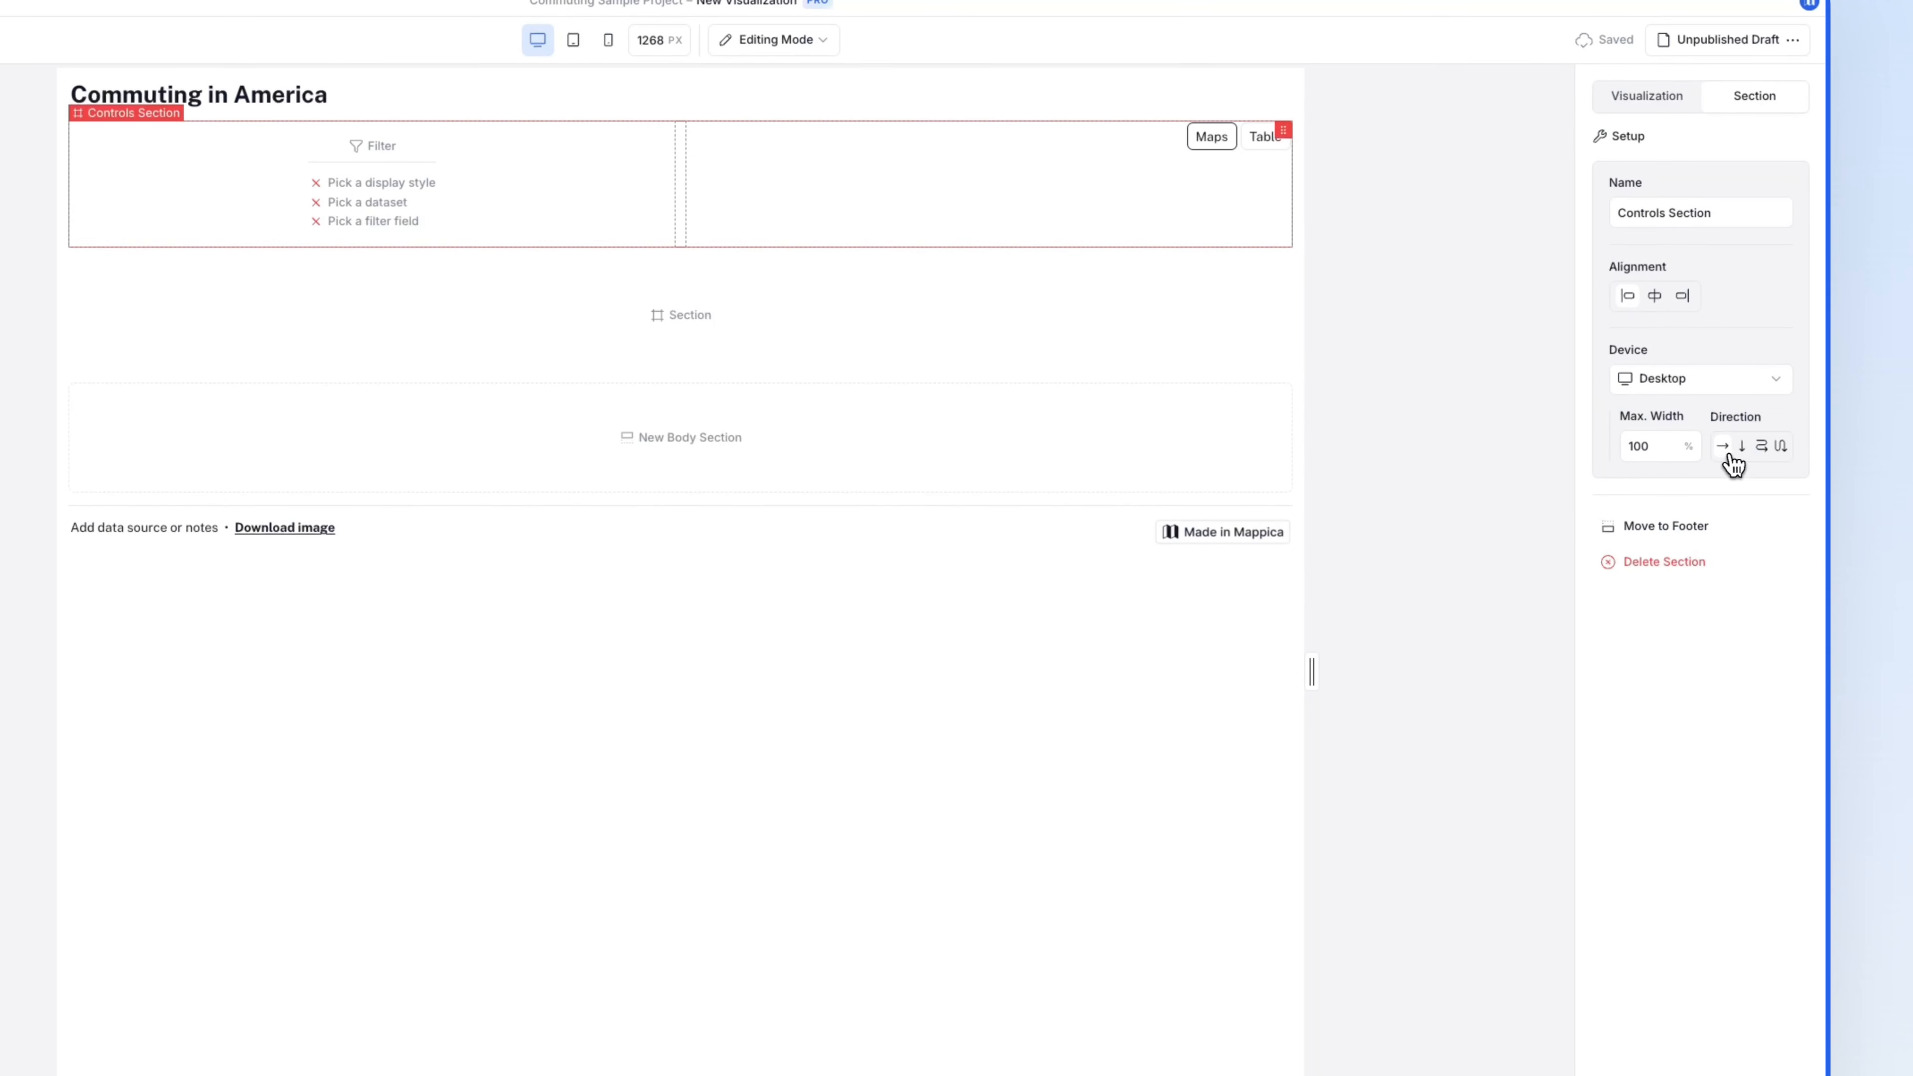
{"action": "left_click", "coordinate": [1743, 449]}
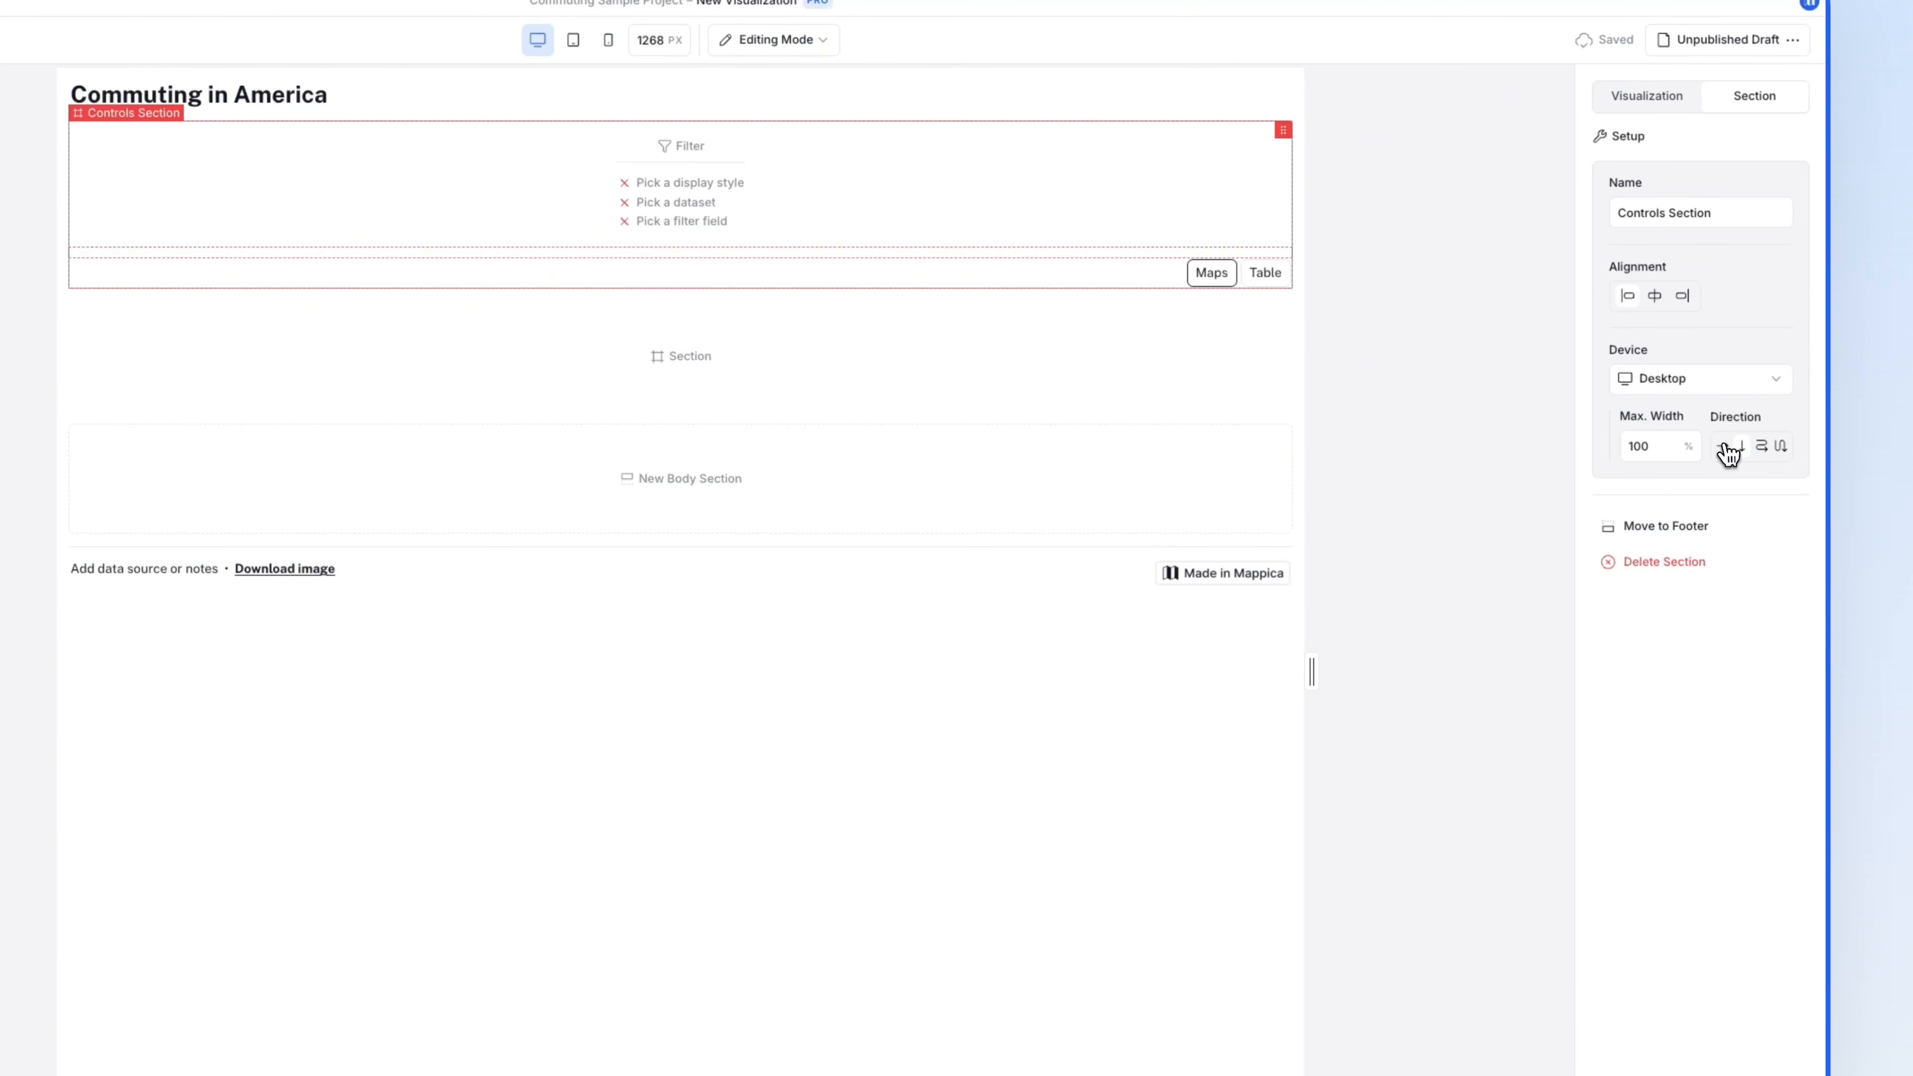
{"action": "left_click", "coordinate": [1724, 446]}
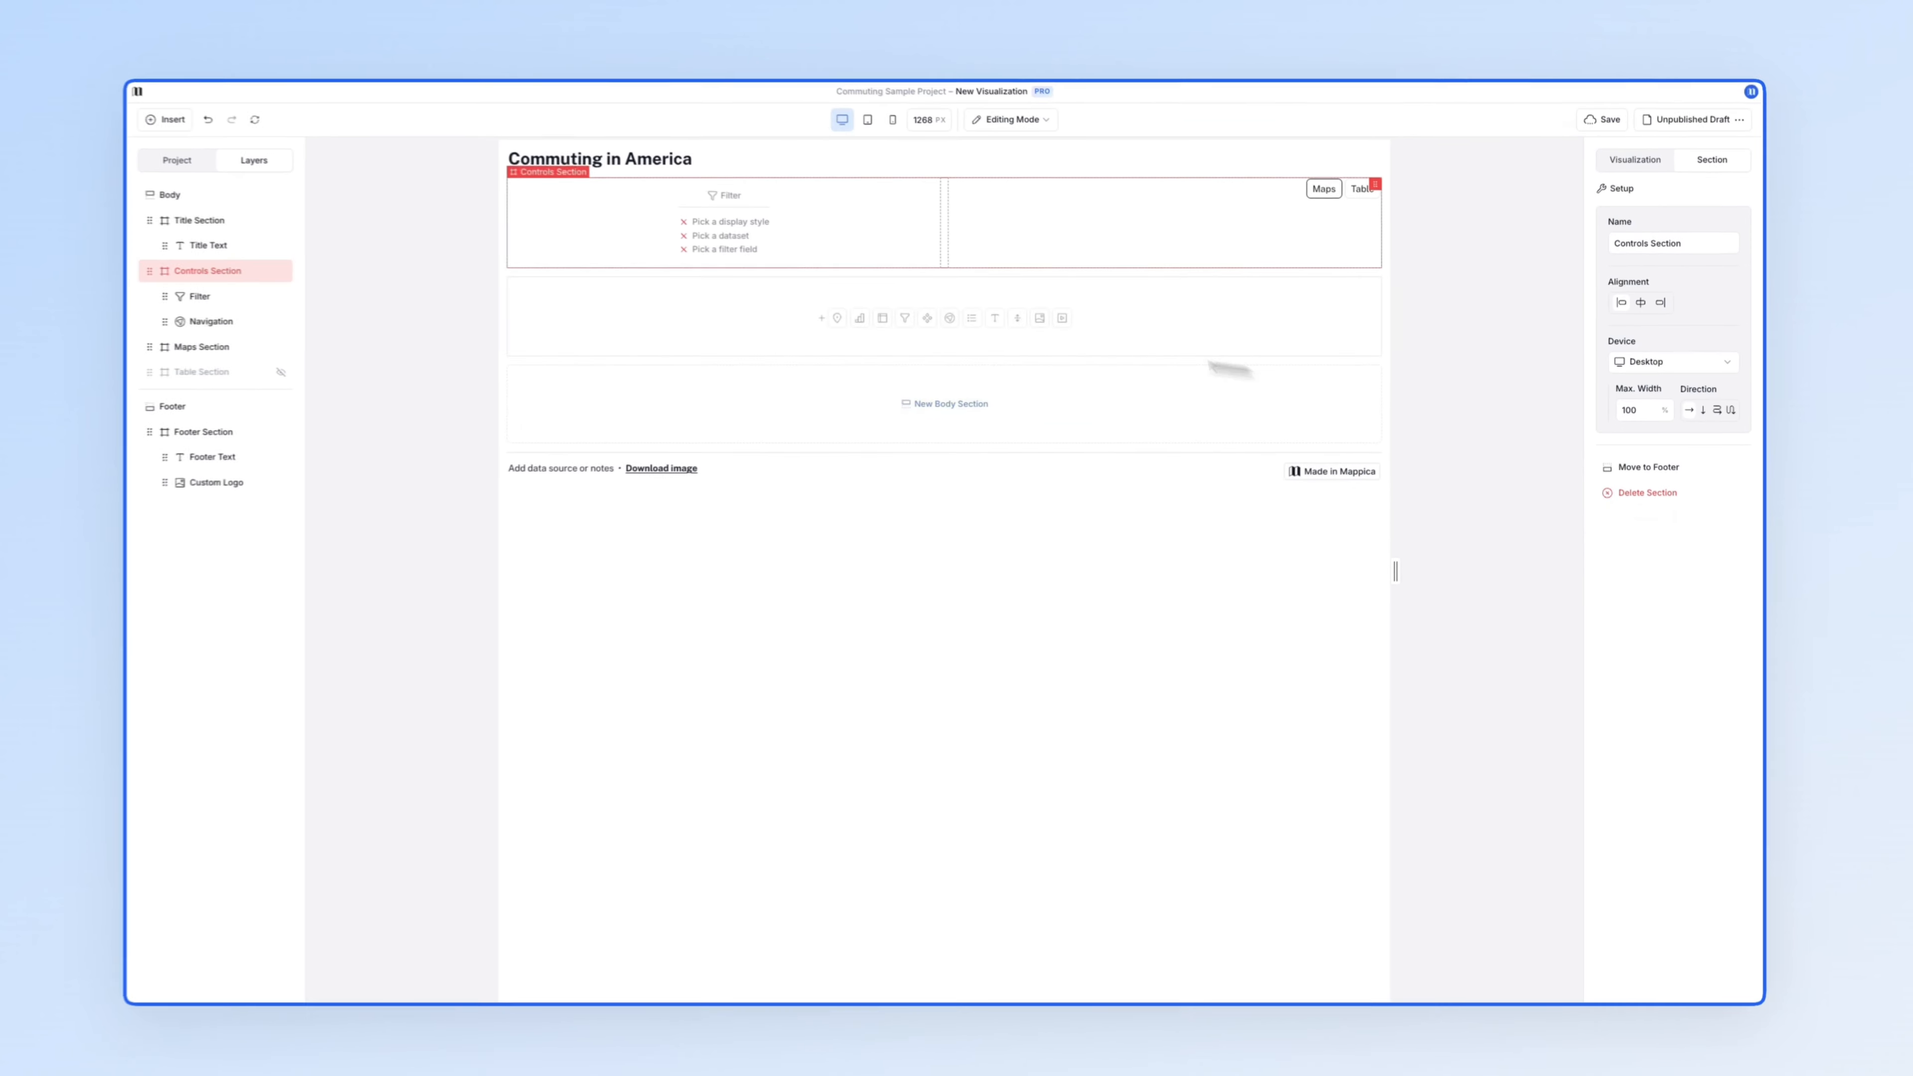
{"action": "left_click", "coordinate": [346, 200]}
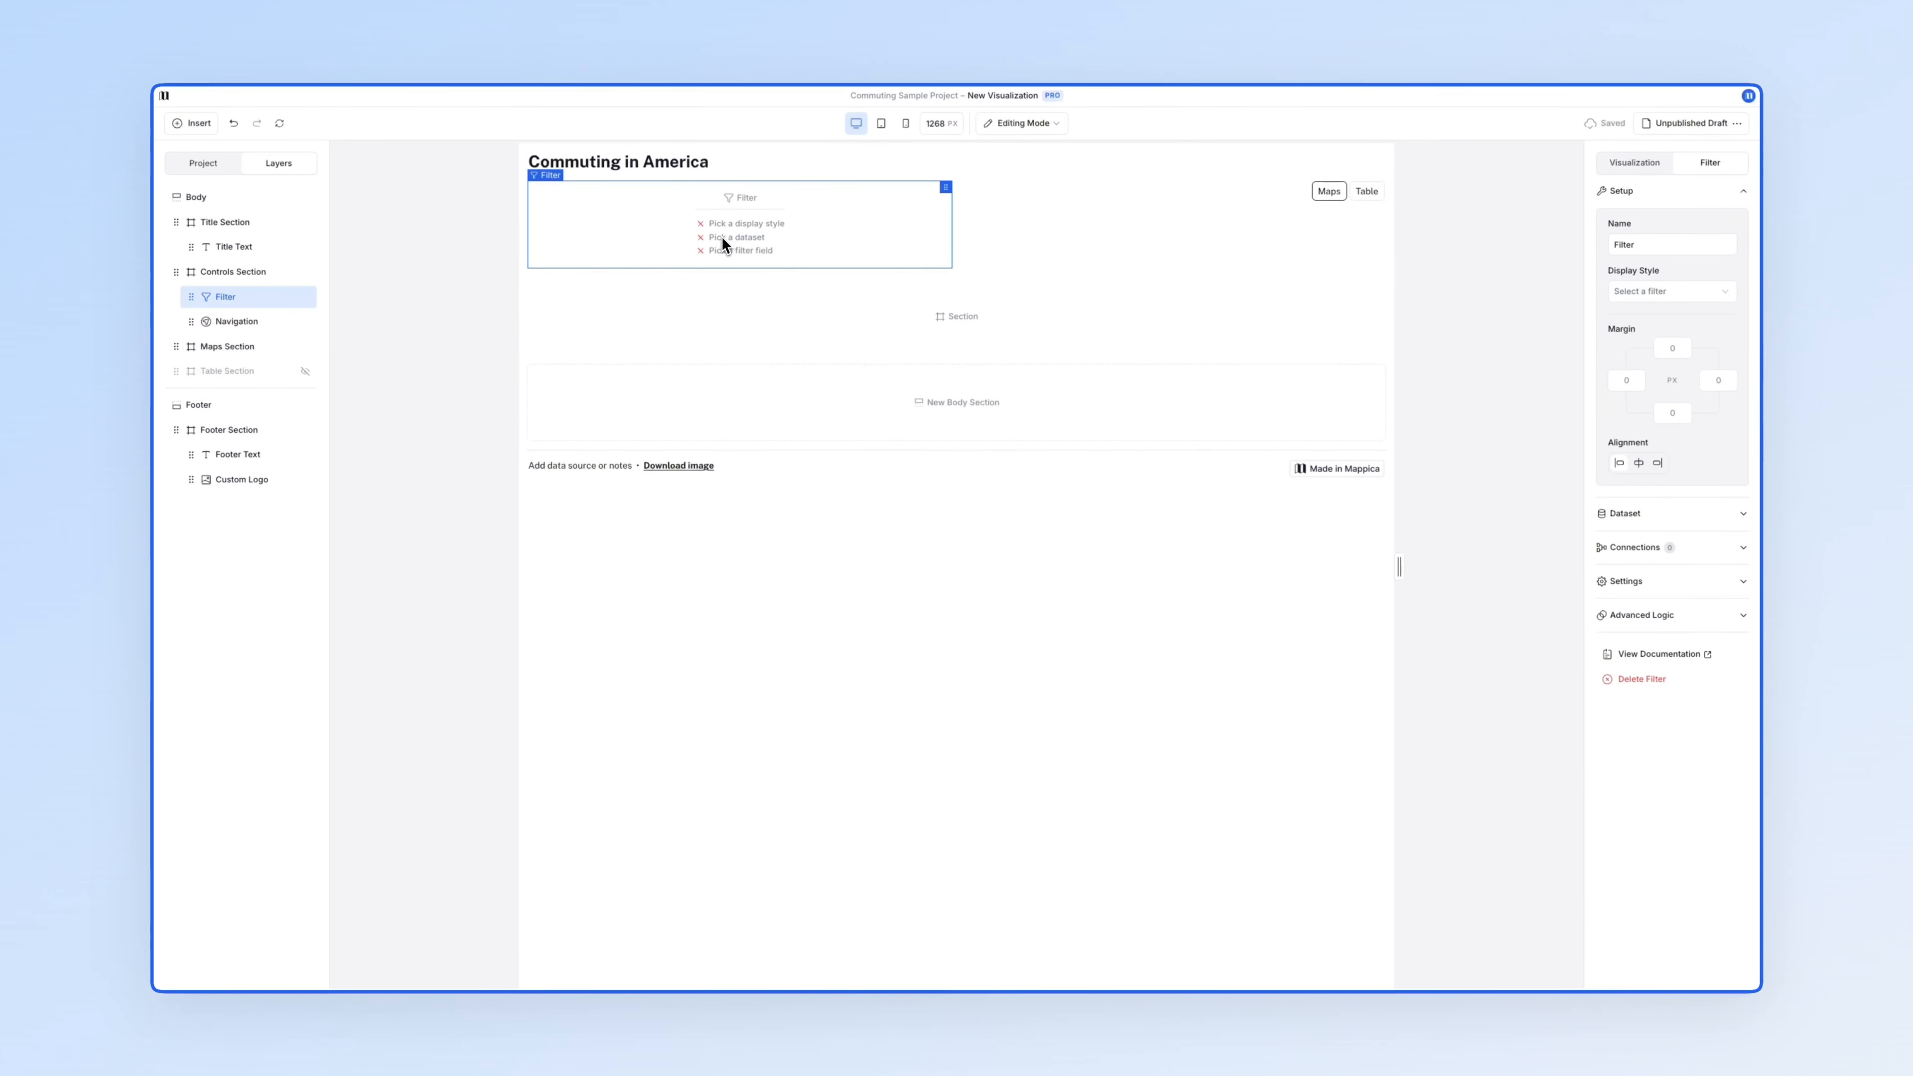
- Show the filter as checkboxes based on the Year field of ACS Commute Data
{"action": "left_click", "coordinate": [1664, 291]}
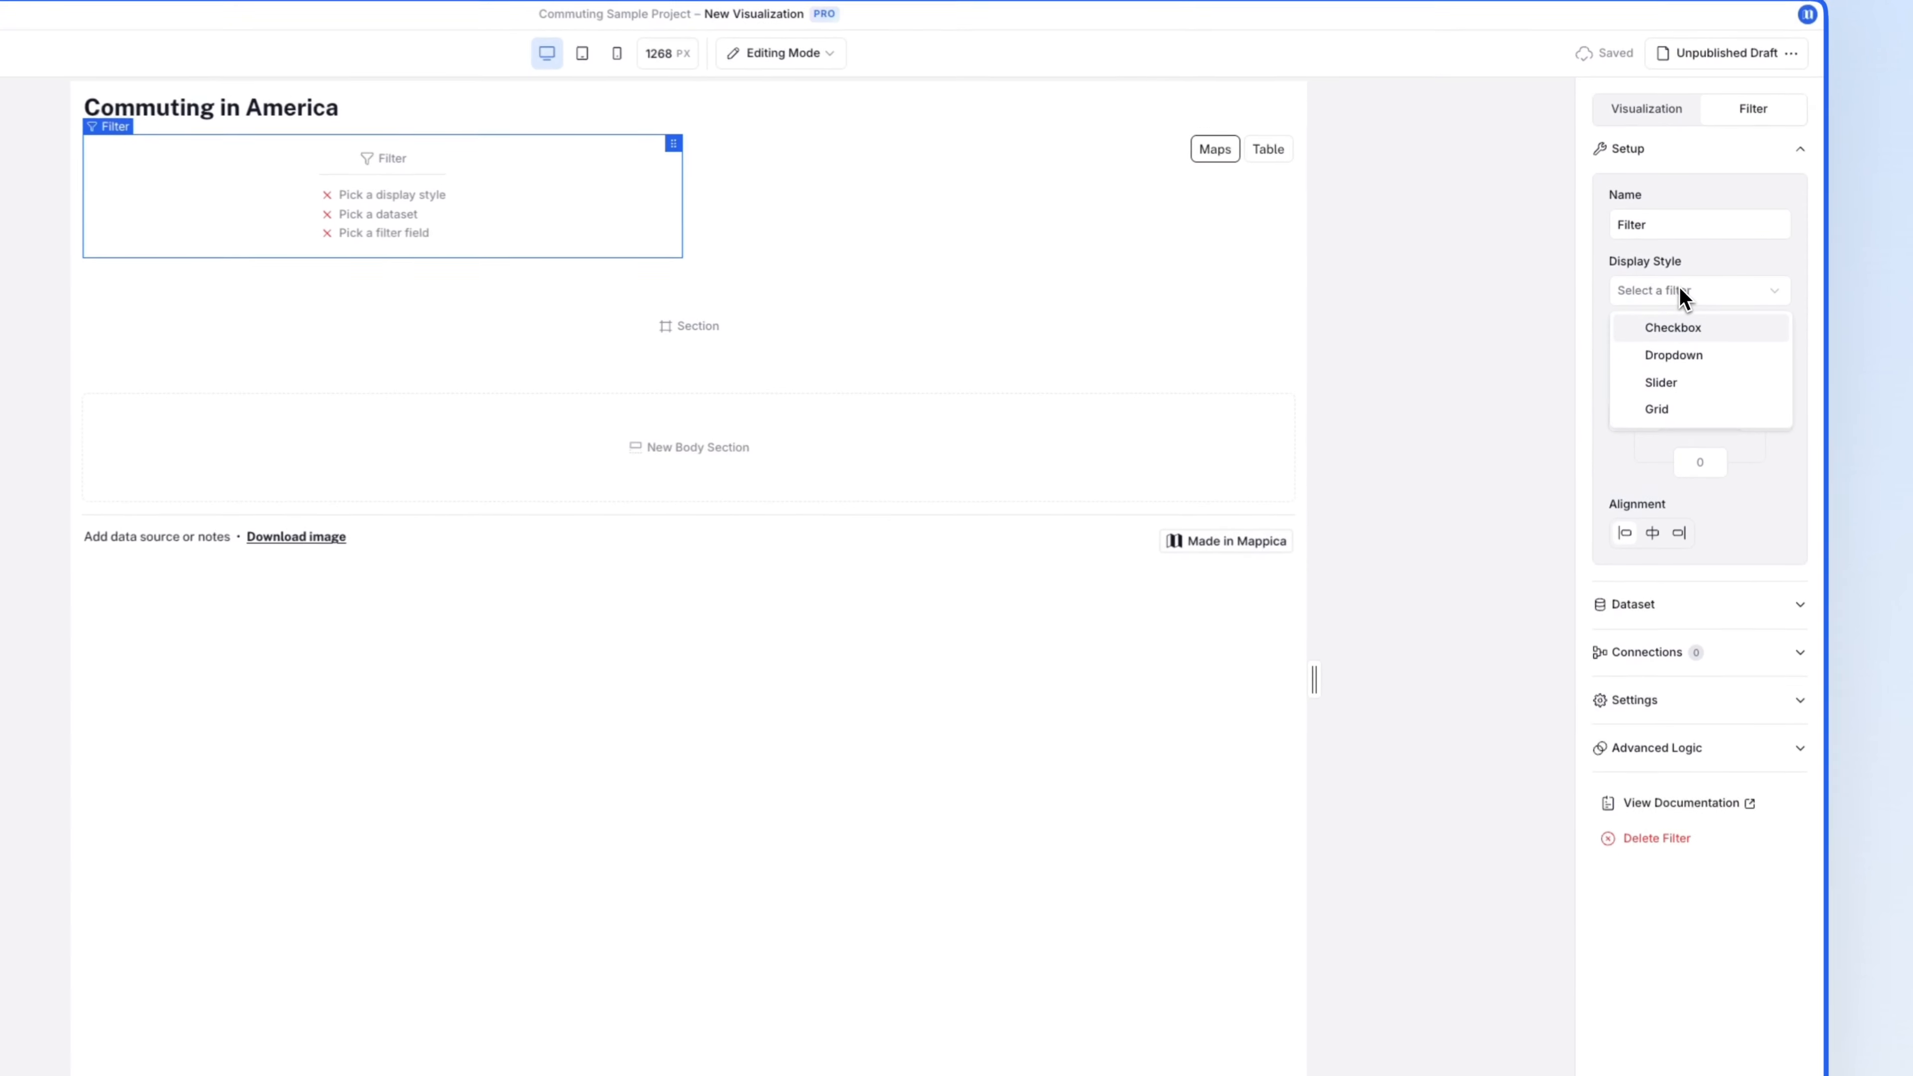
{"action": "left_click", "coordinate": [1691, 328]}
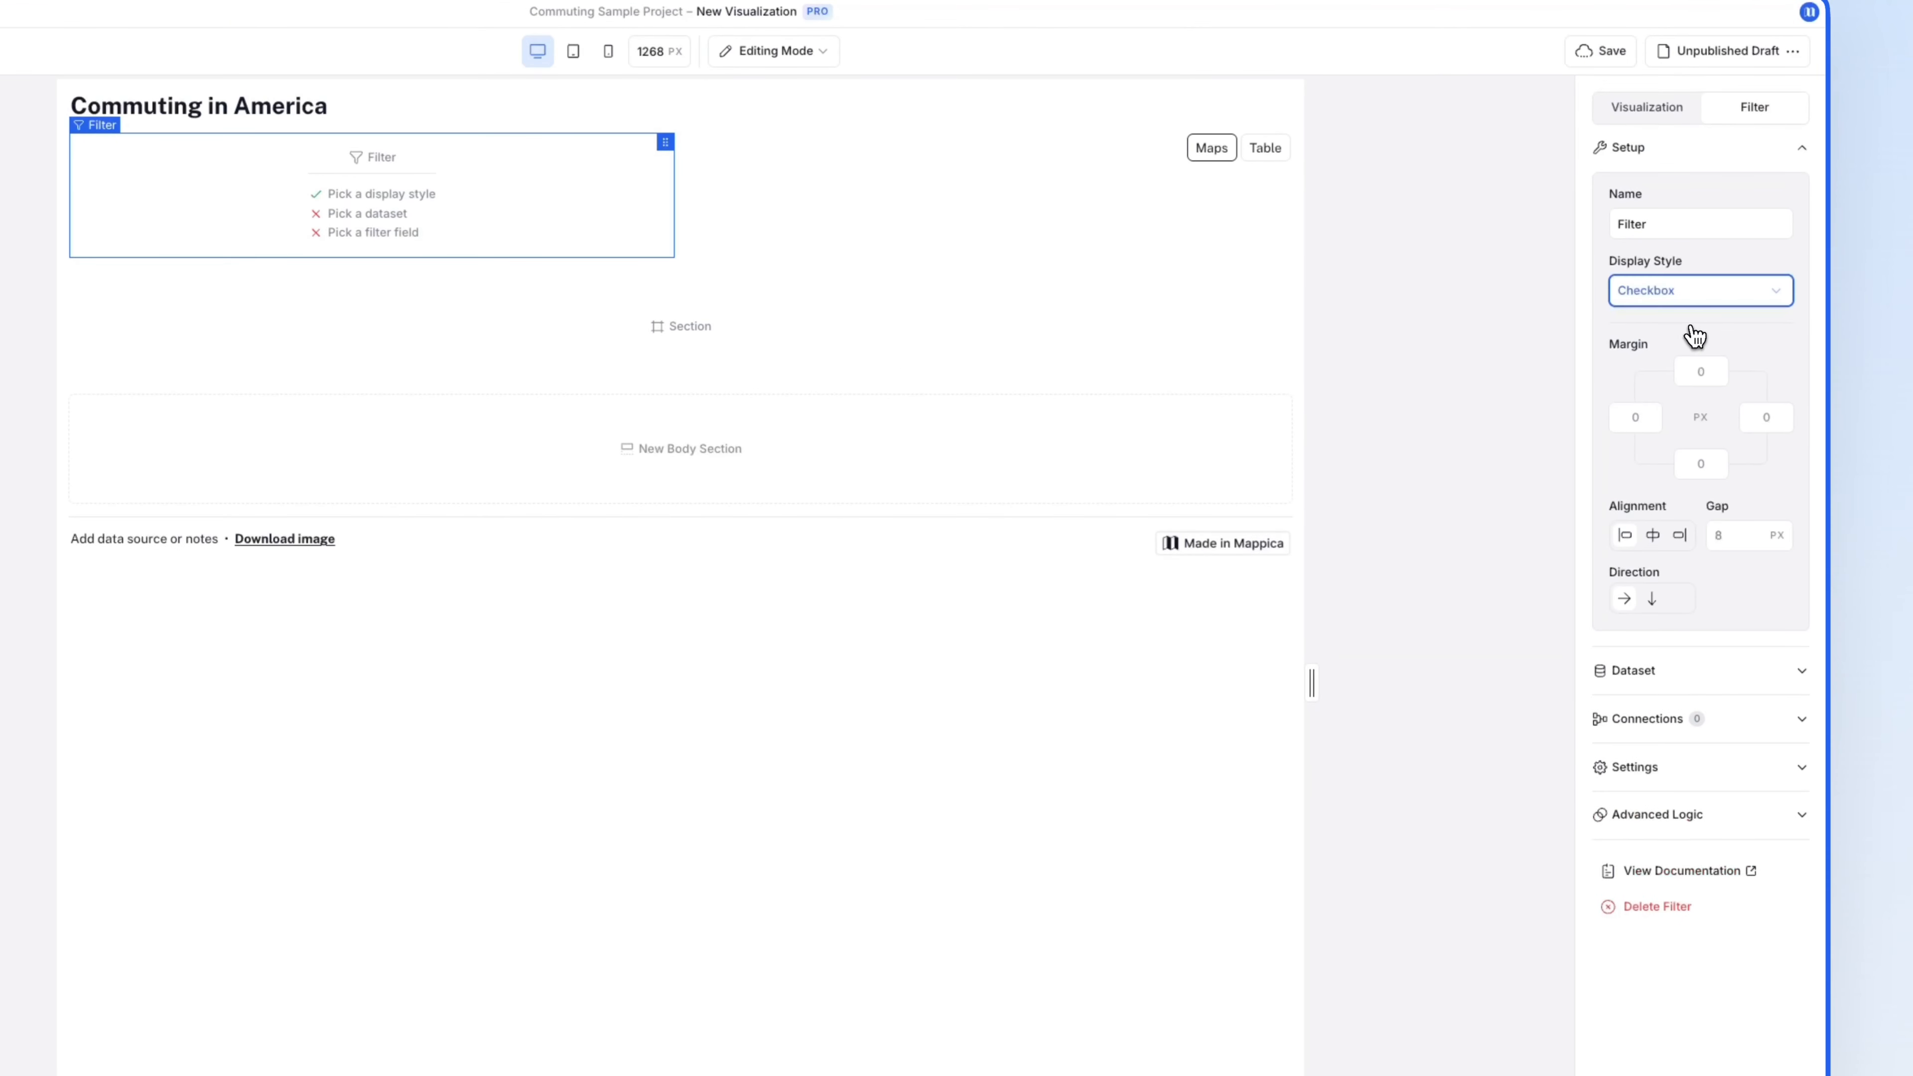
{"action": "left_click", "coordinate": [1716, 673]}
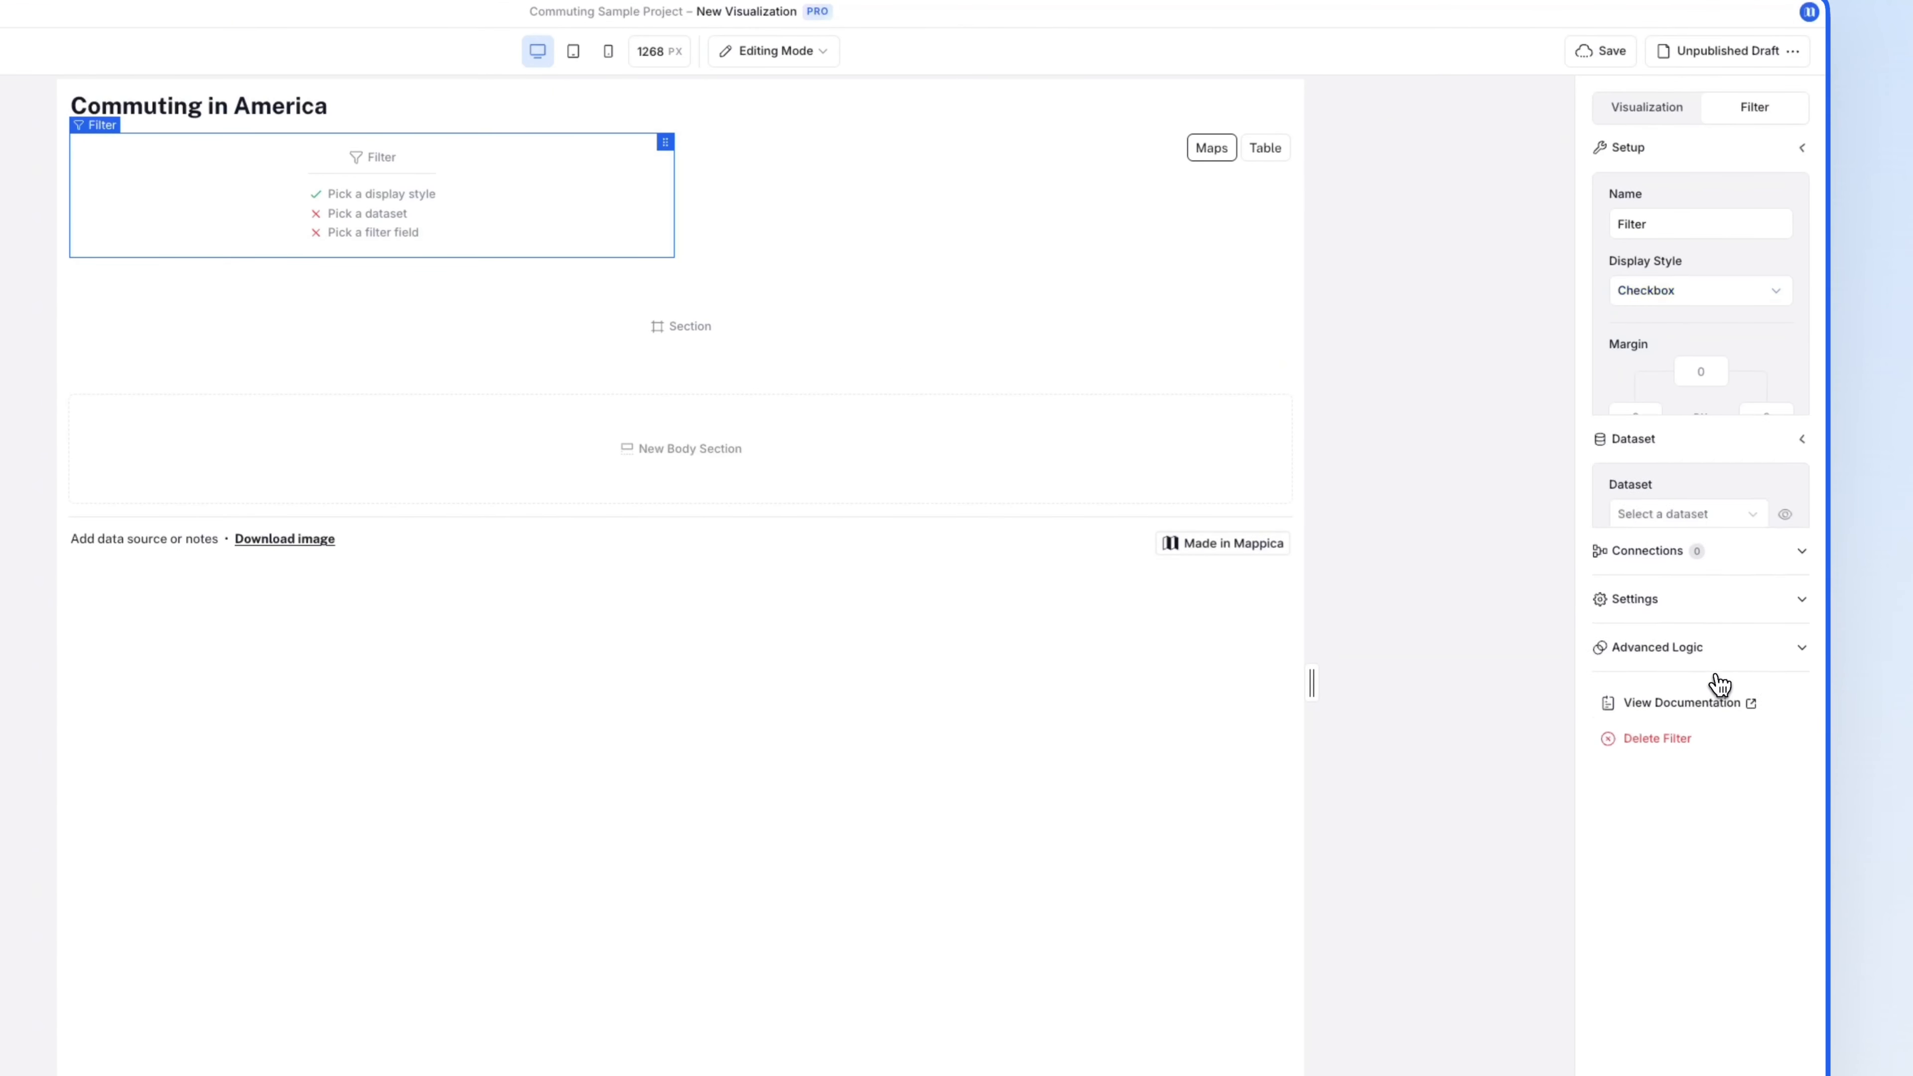
{"action": "left_click", "coordinate": [1679, 272]}
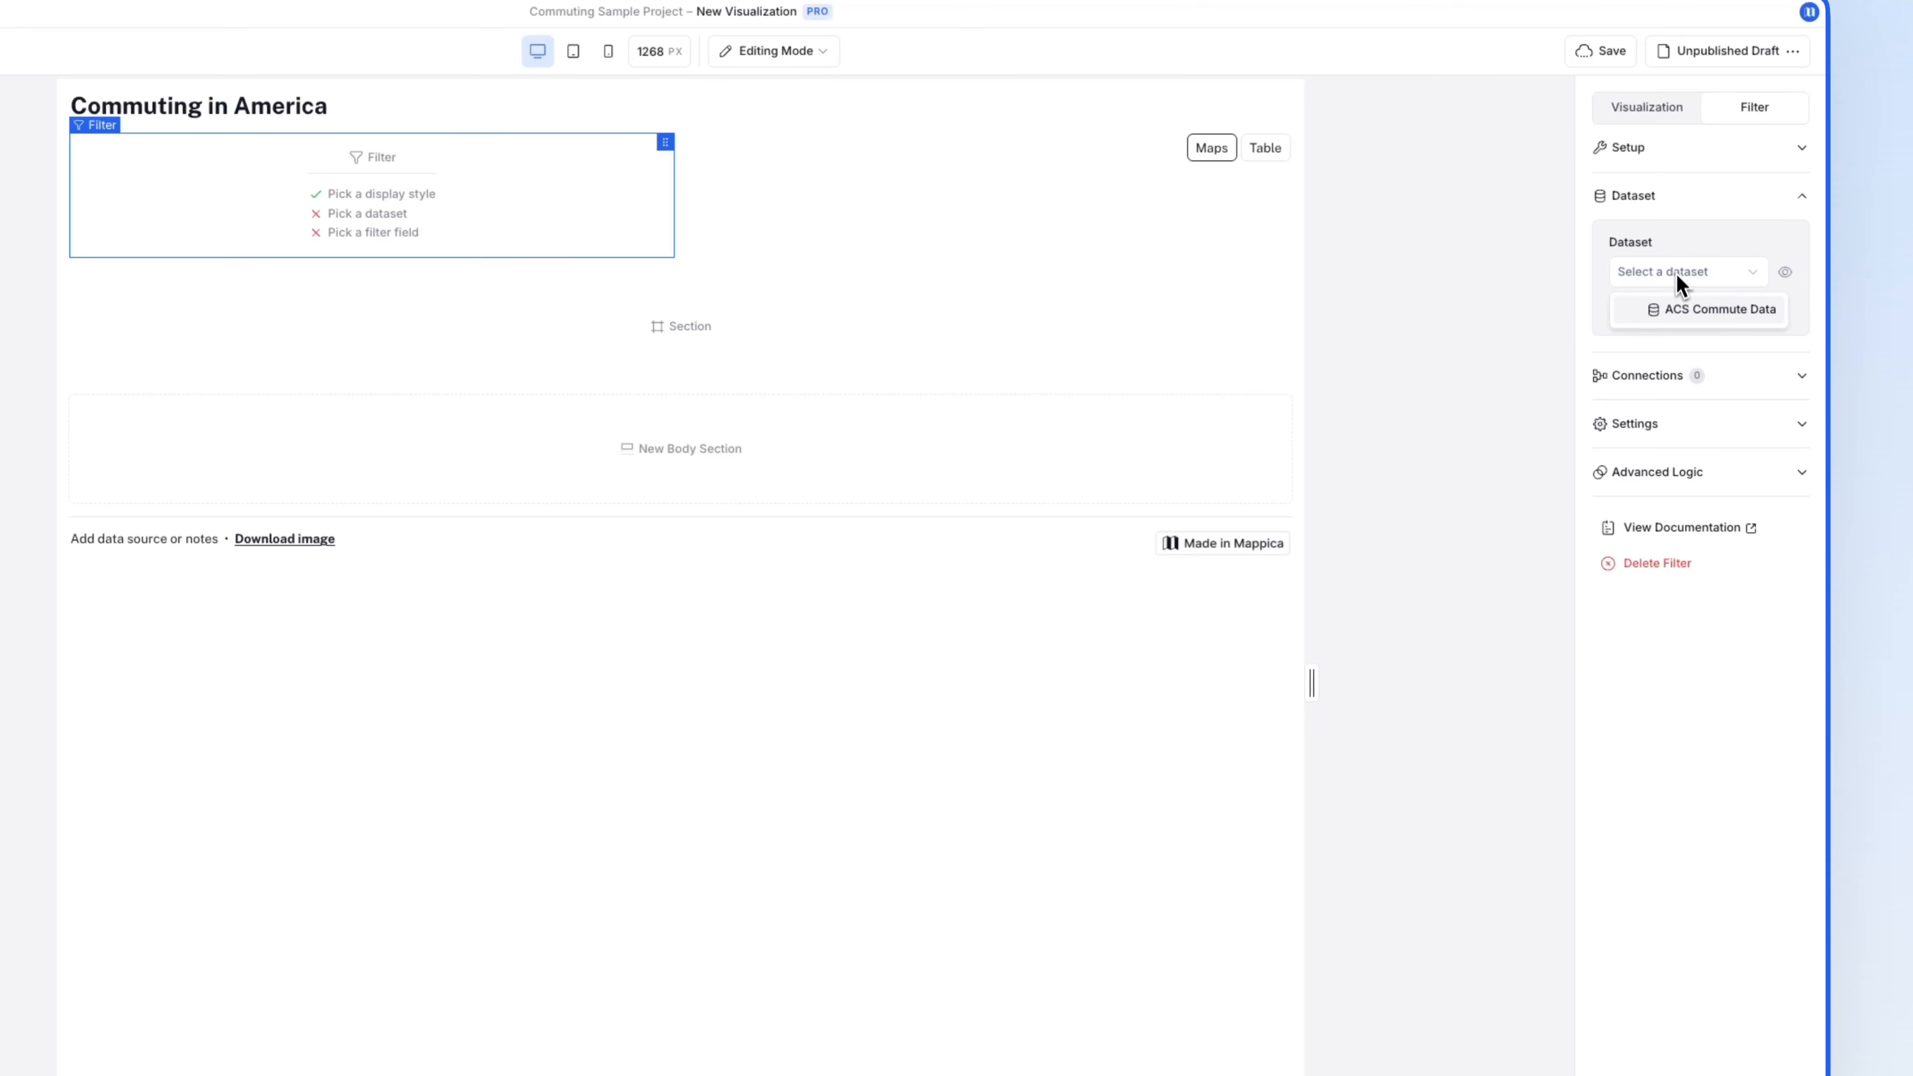
{"action": "left_click", "coordinate": [1681, 308]}
{"action": "left_click", "coordinate": [1694, 386]}
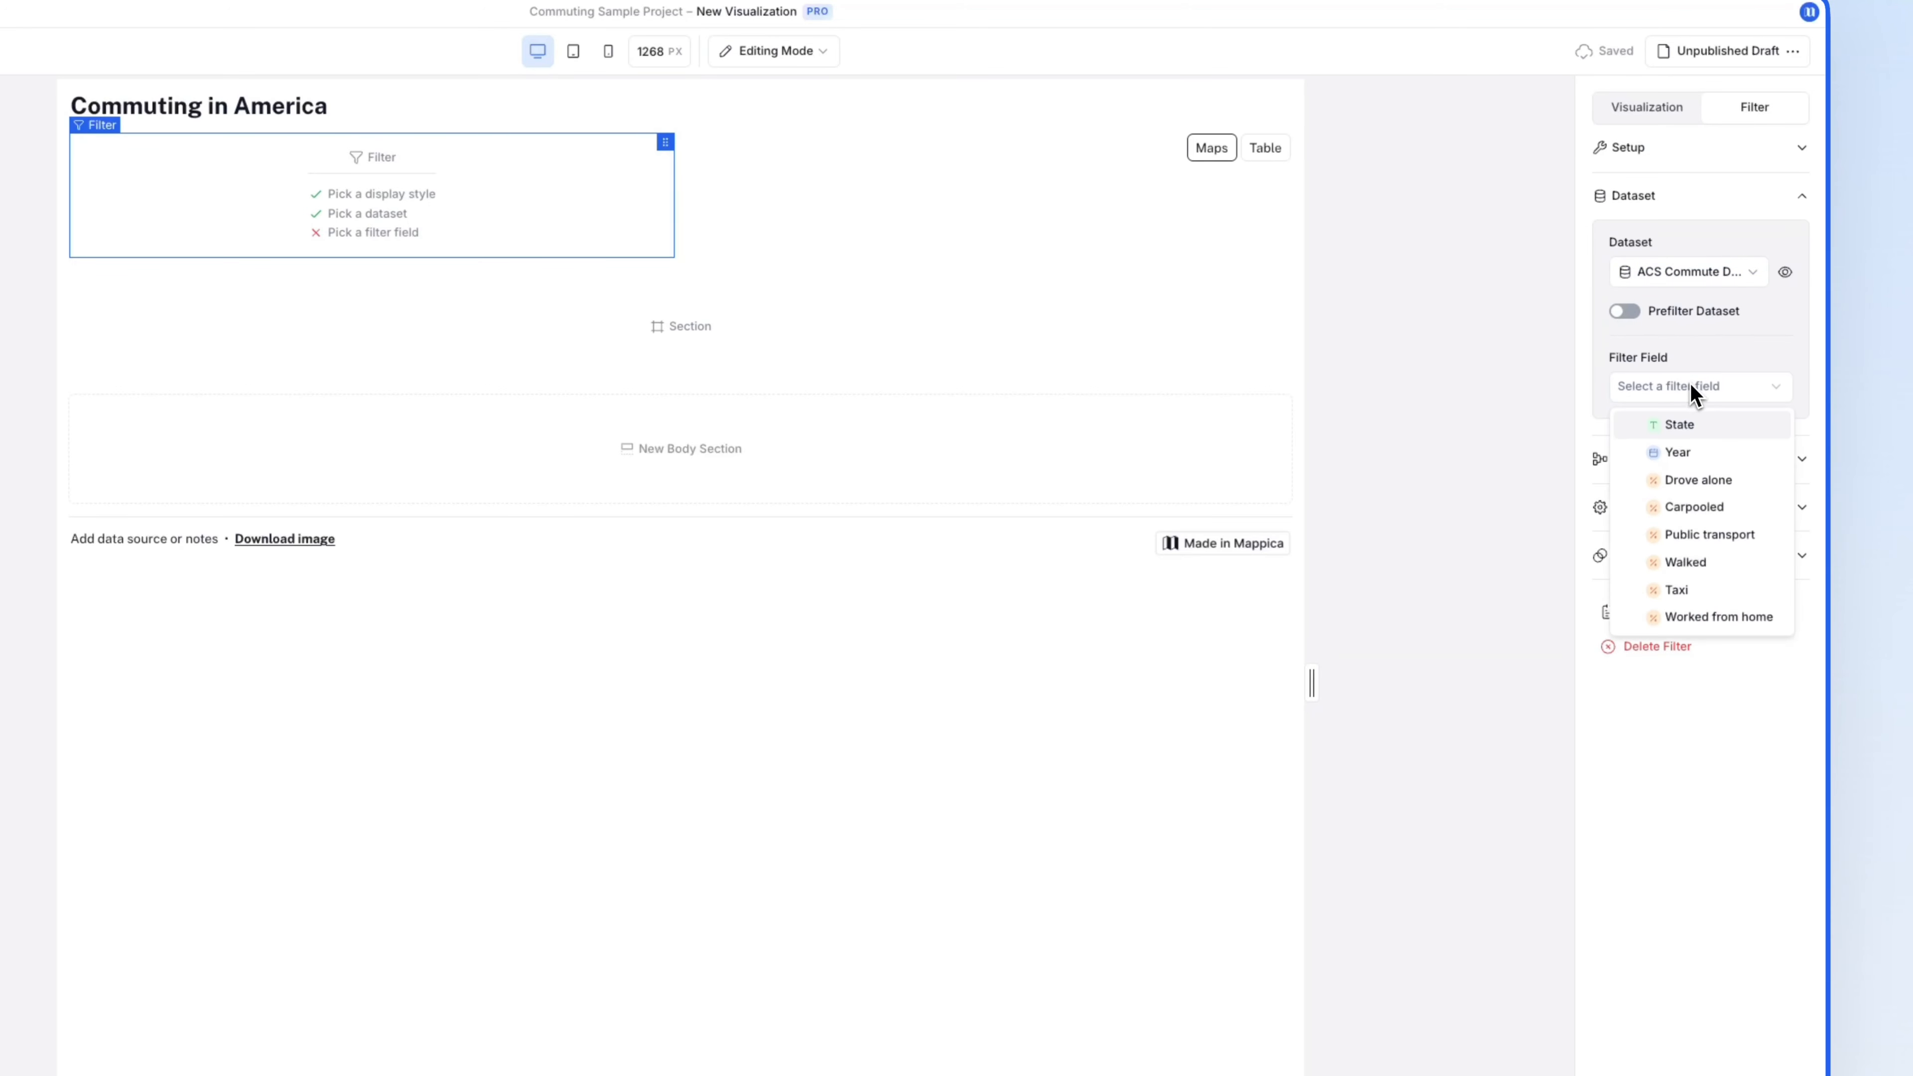
{"action": "left_click", "coordinate": [1695, 455]}
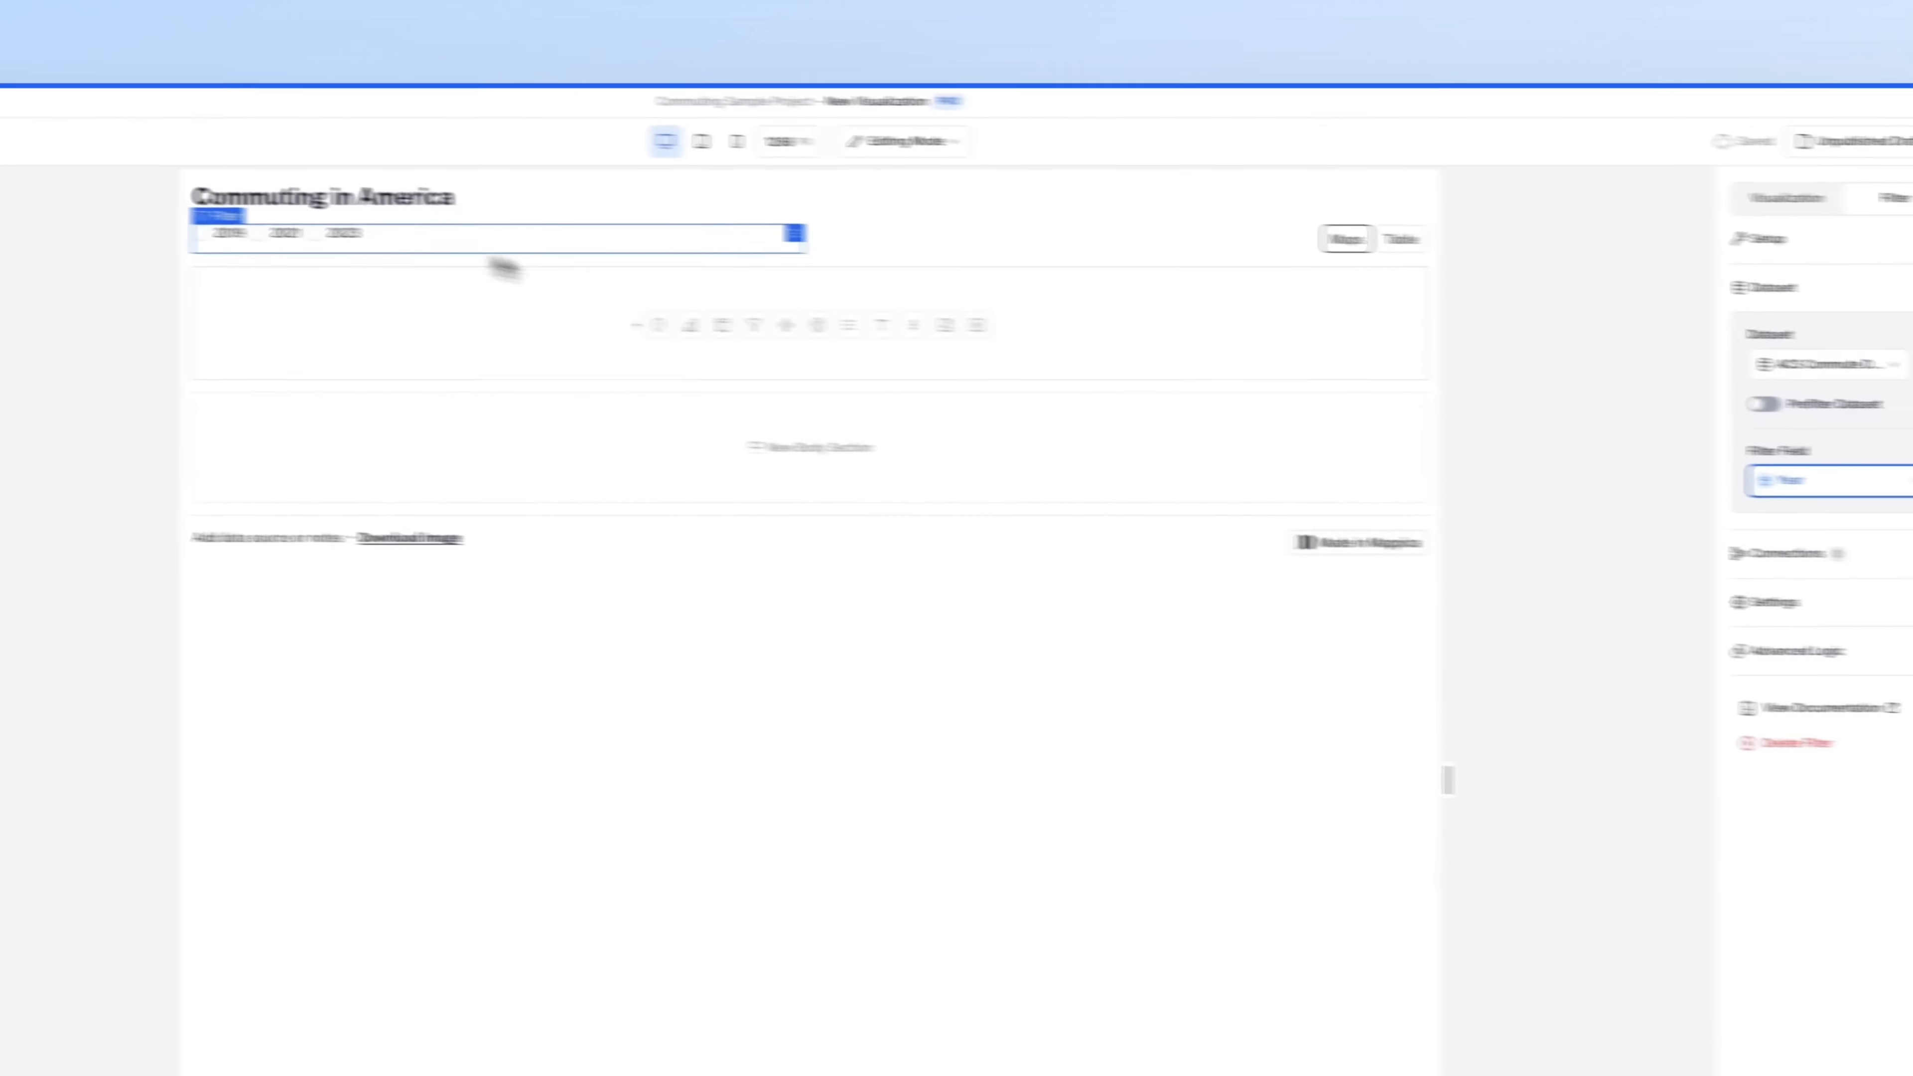
- Set the filter's default year to 2023
{"action": "left_click", "coordinate": [1666, 586]}
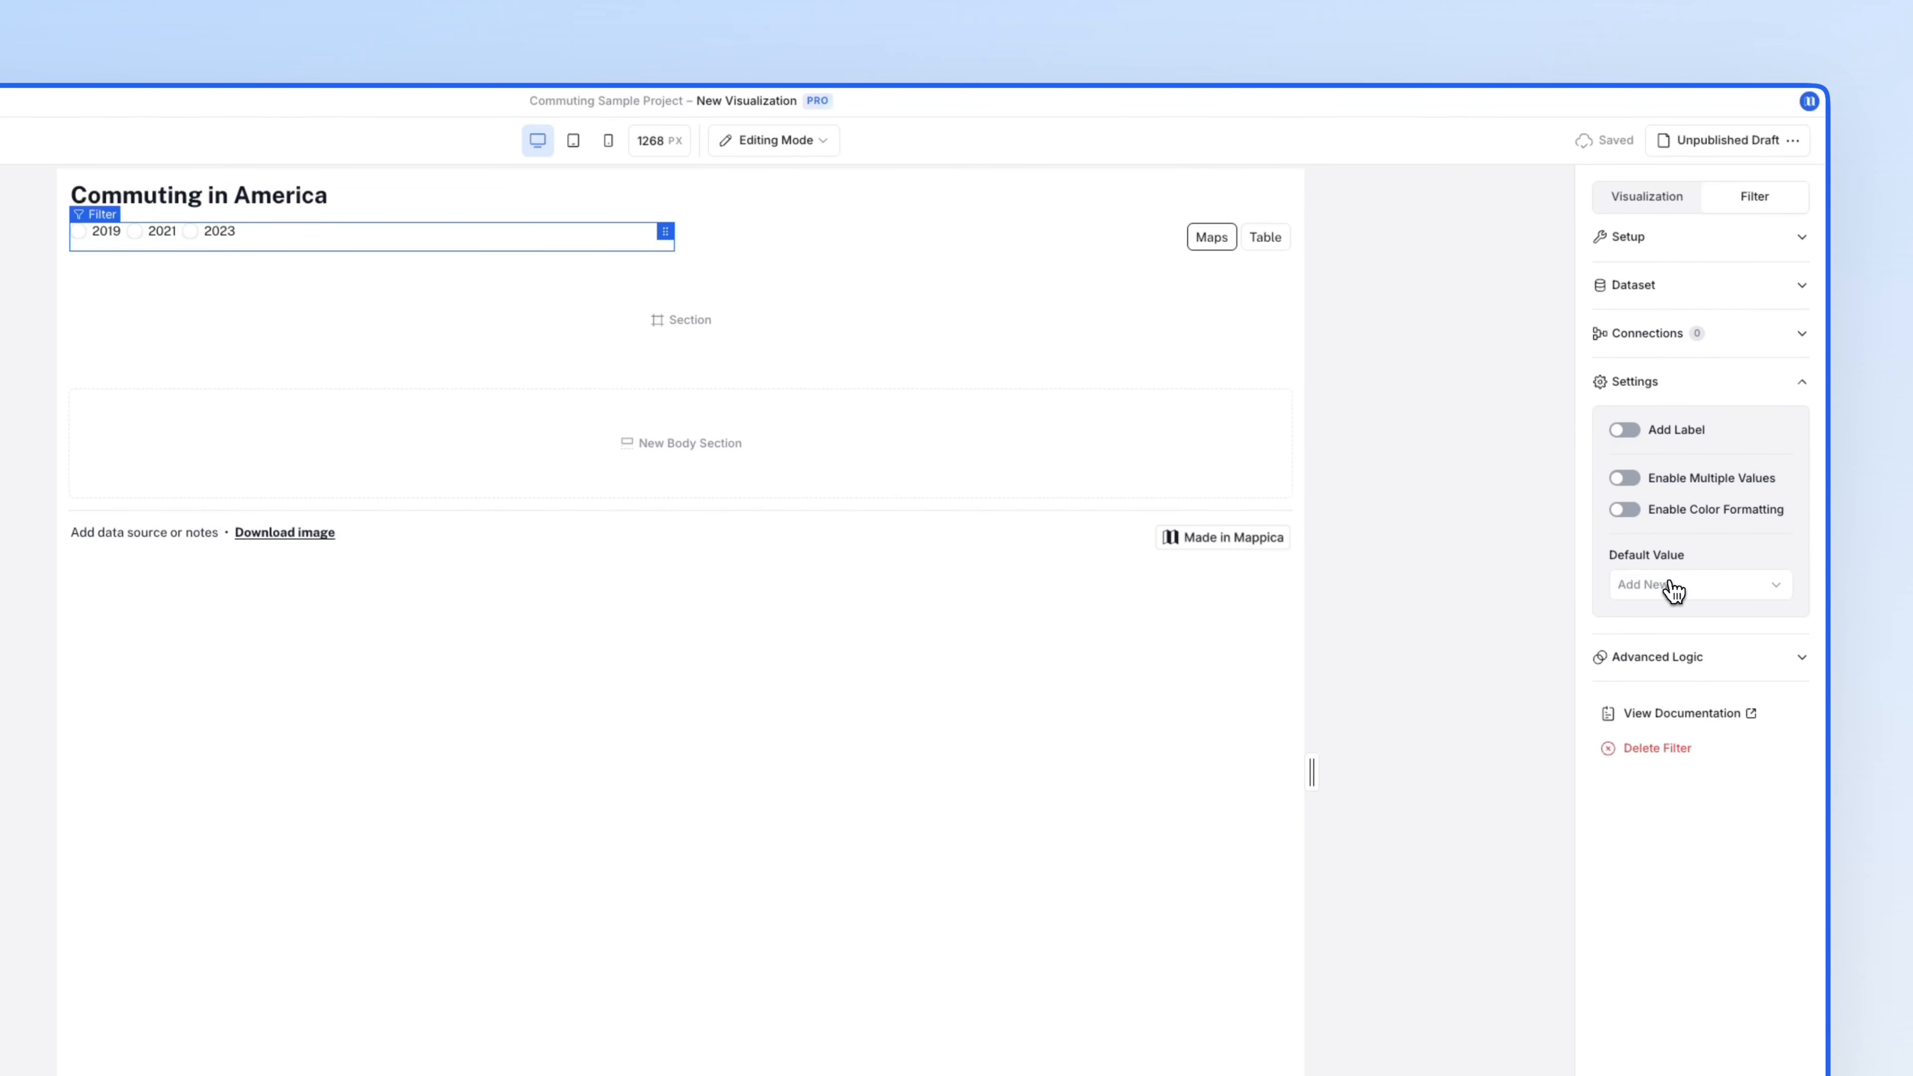
{"action": "left_click", "coordinate": [1670, 587]}
{"action": "left_click", "coordinate": [1671, 624]}
{"action": "left_click", "coordinate": [192, 232]}
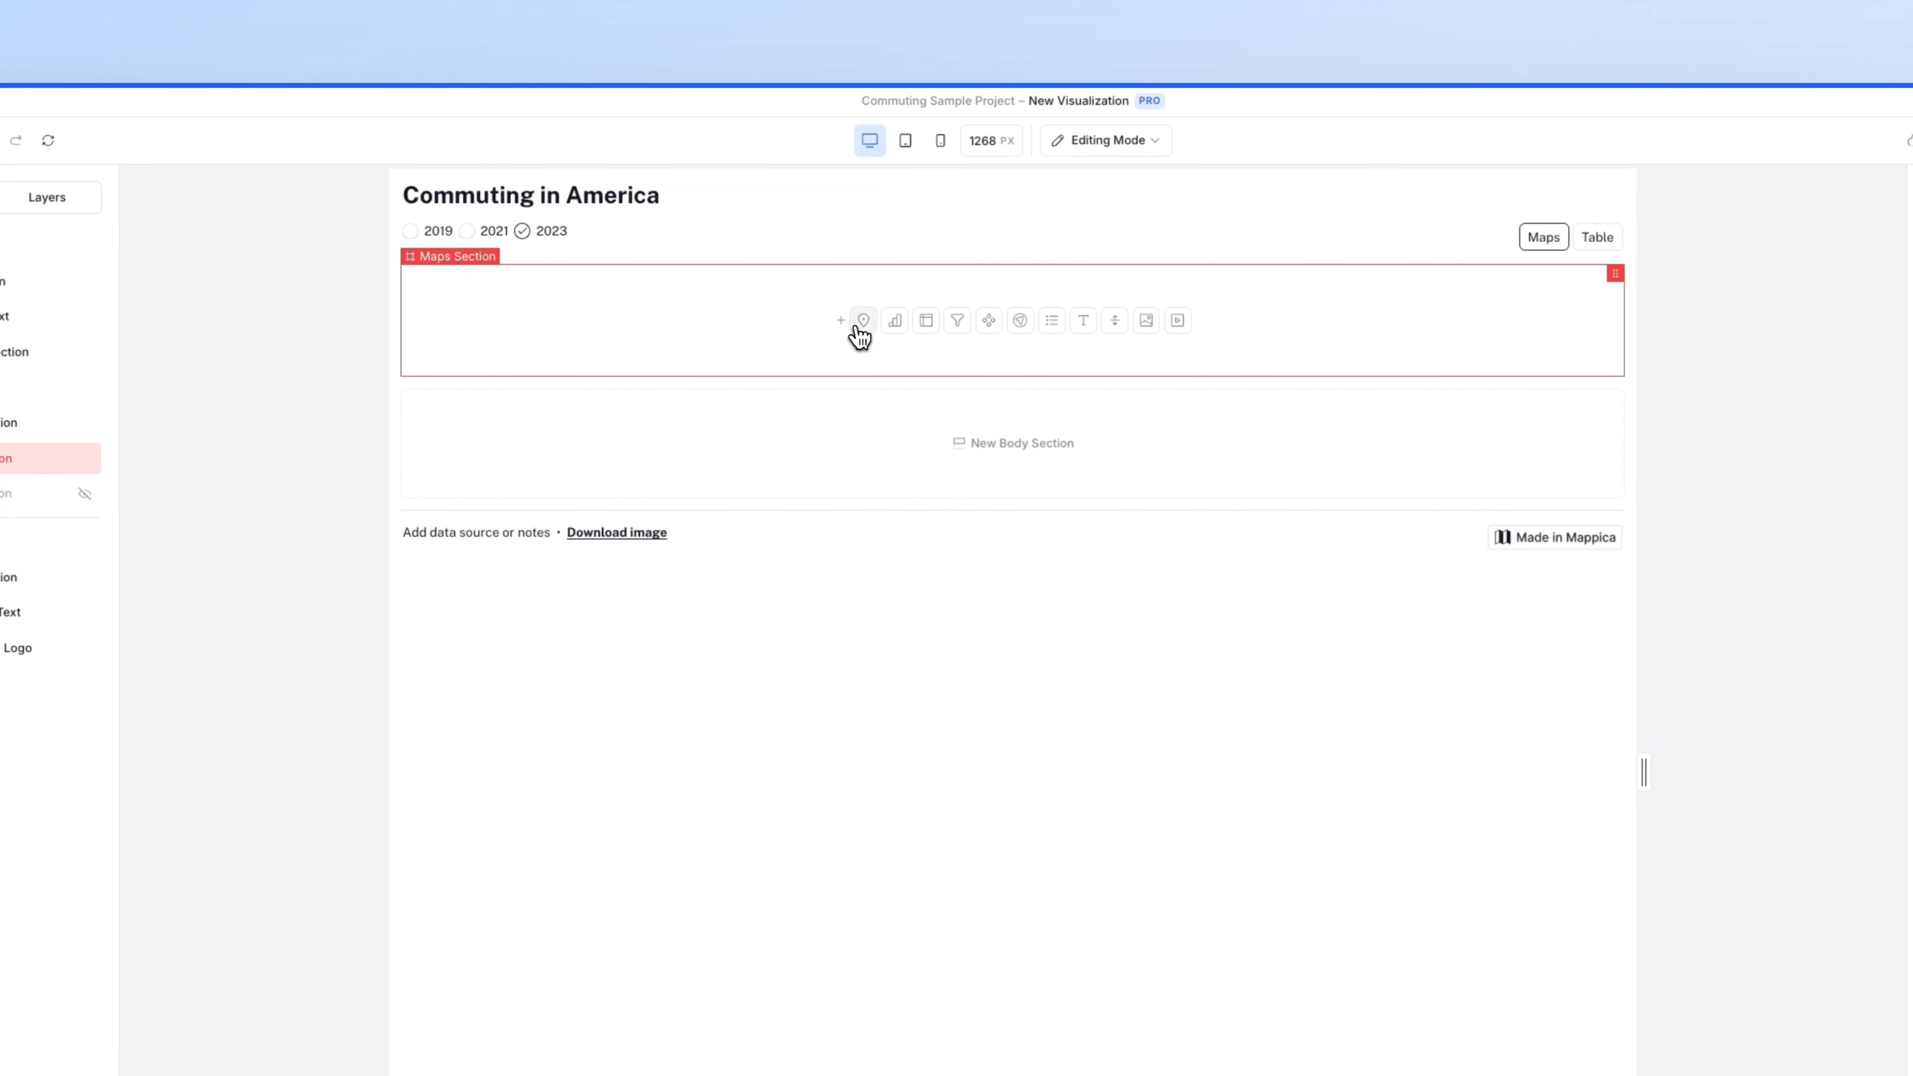
- Insert a Choropleth map in the Maps section using the United States states basemap
{"action": "left_click", "coordinate": [864, 322]}
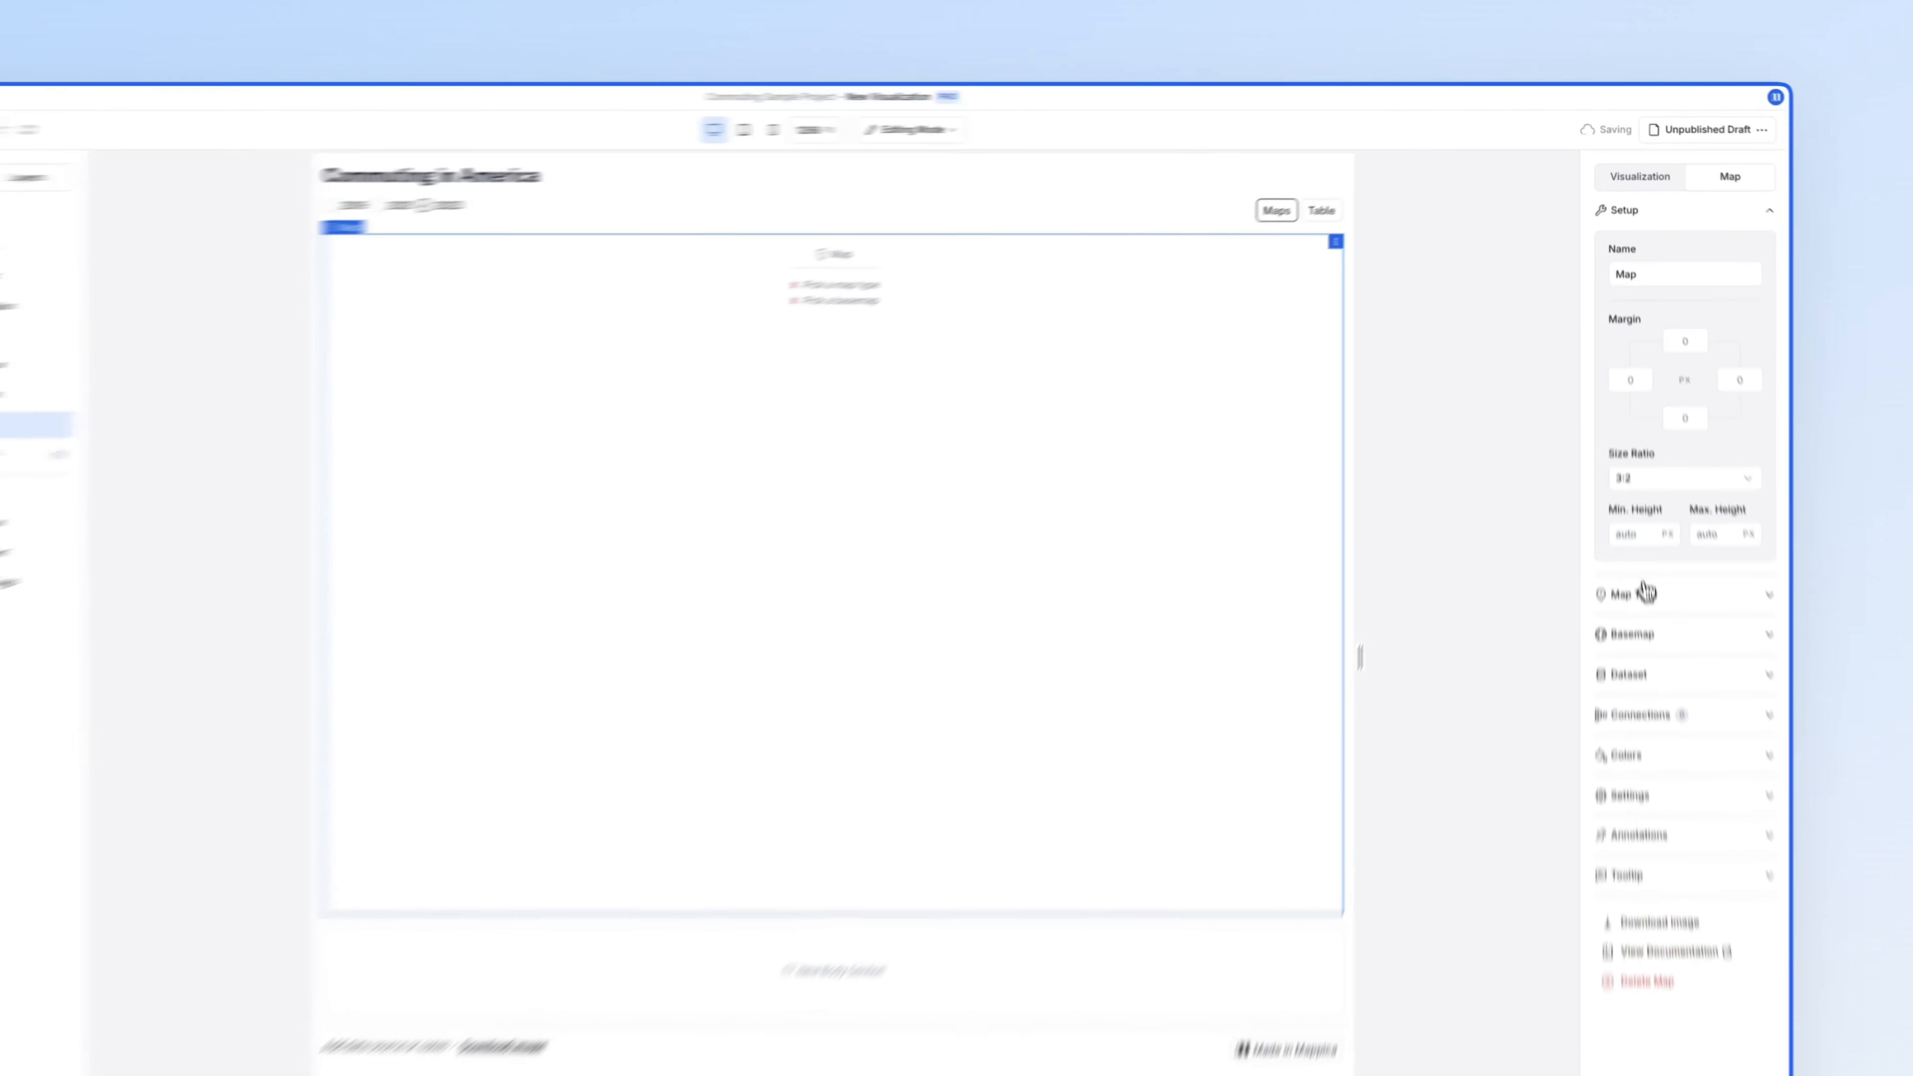
{"action": "left_click", "coordinate": [1630, 514]}
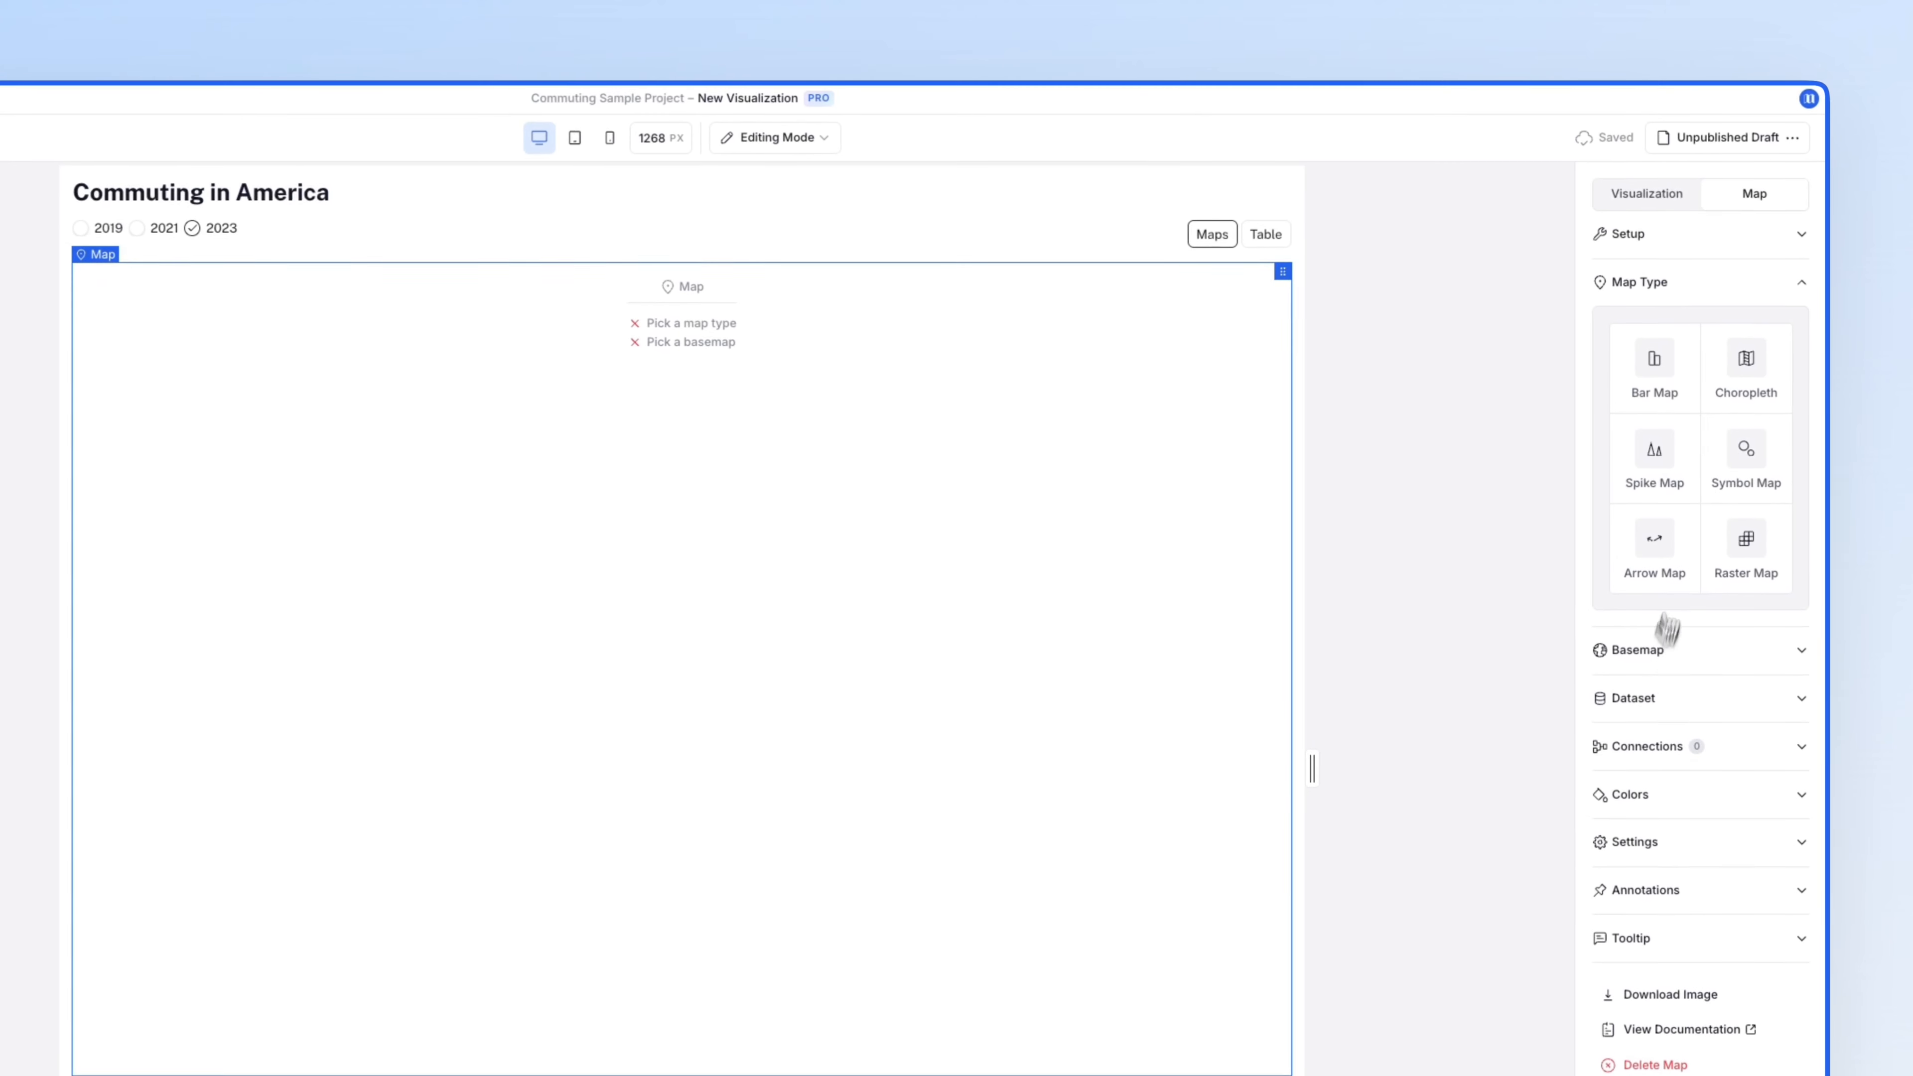
{"action": "left_click", "coordinate": [1744, 377]}
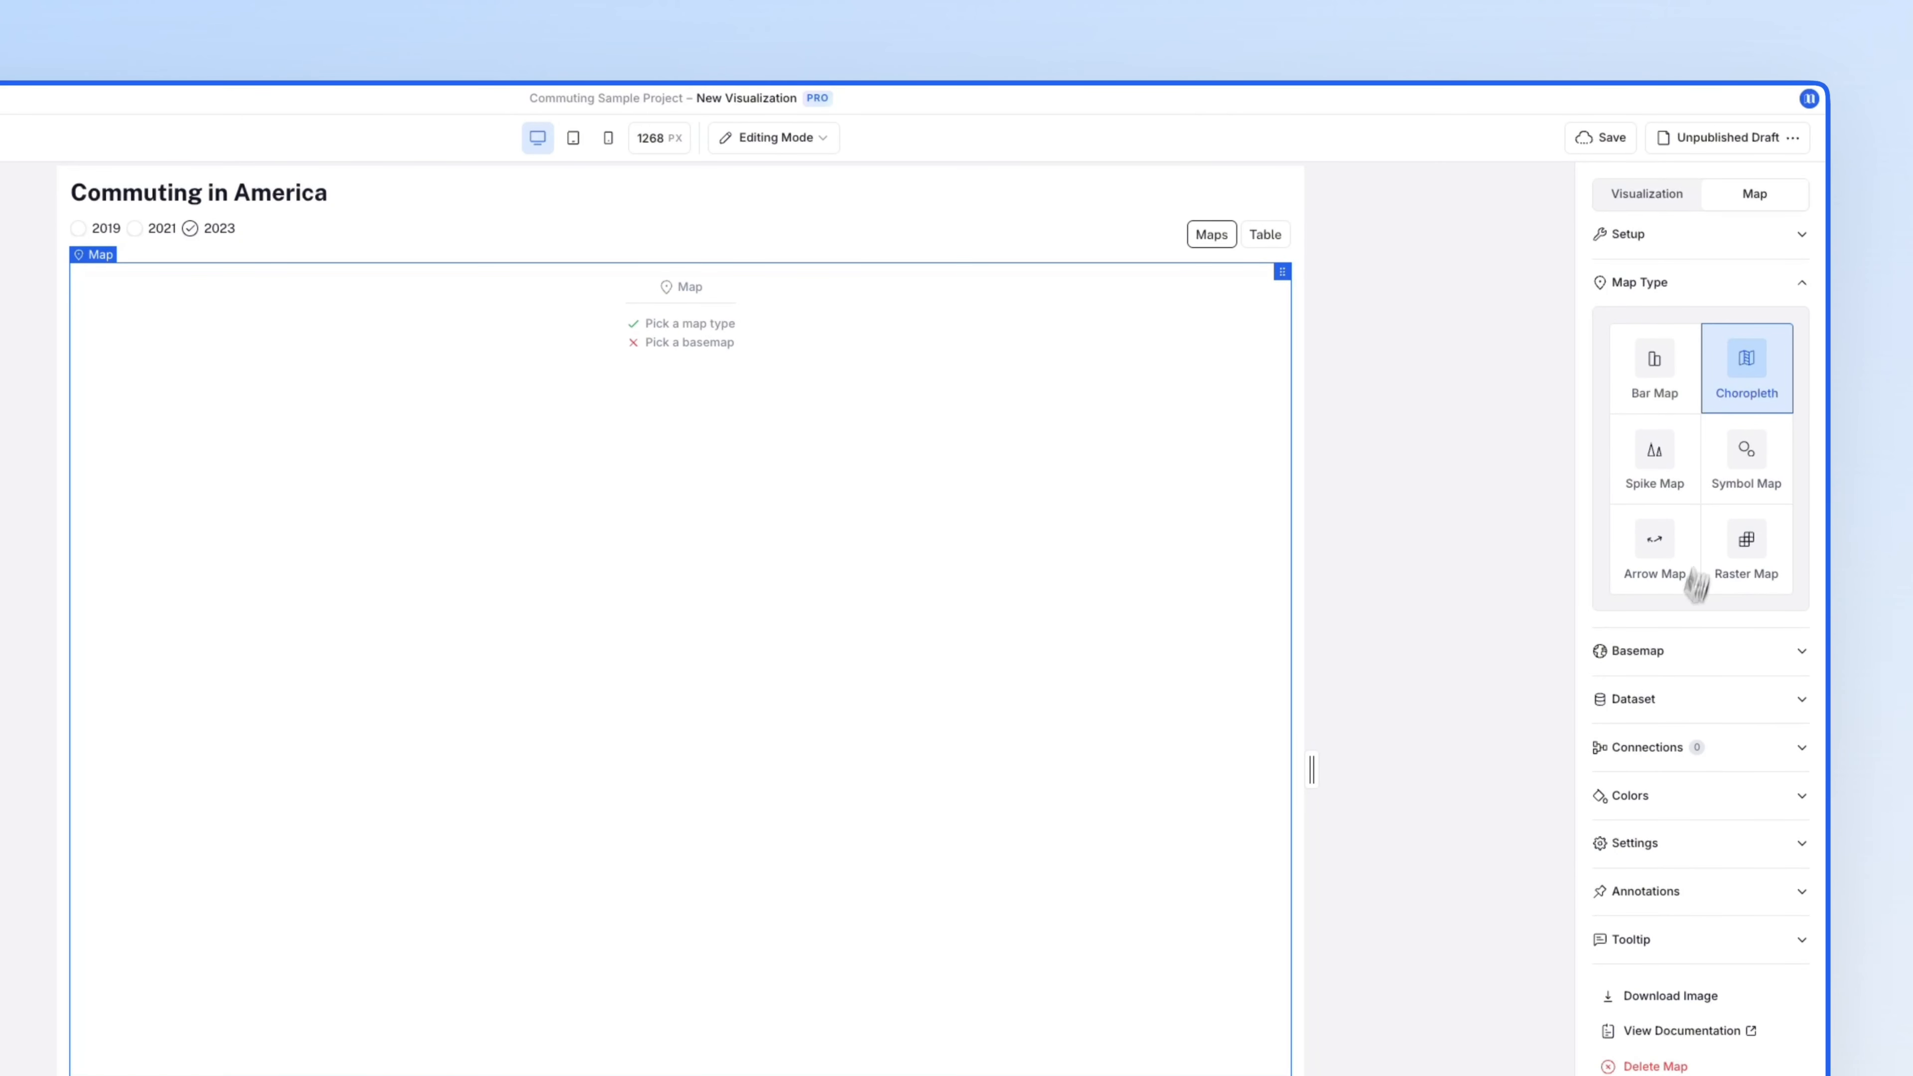
{"action": "left_click", "coordinate": [1671, 671]}
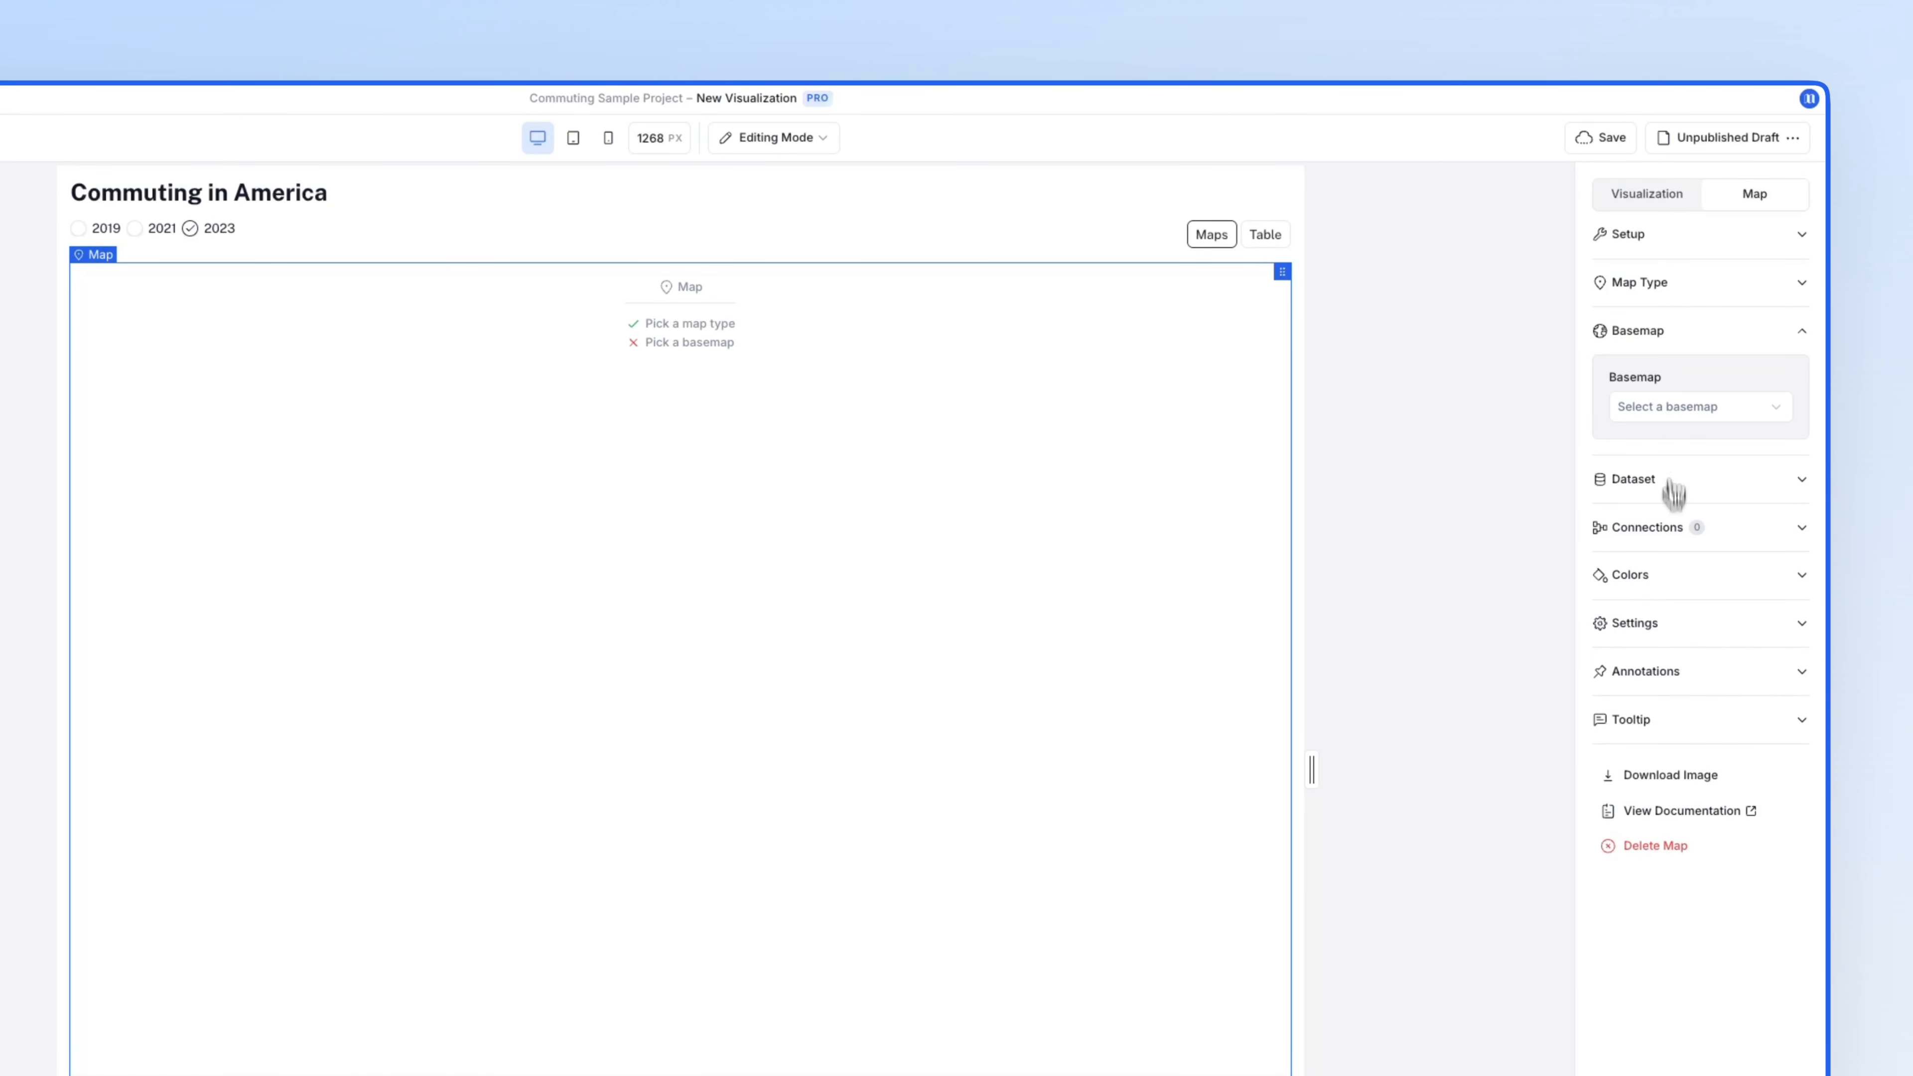
{"action": "left_click", "coordinate": [1672, 406]}
{"action": "left_click", "coordinate": [1679, 451]}
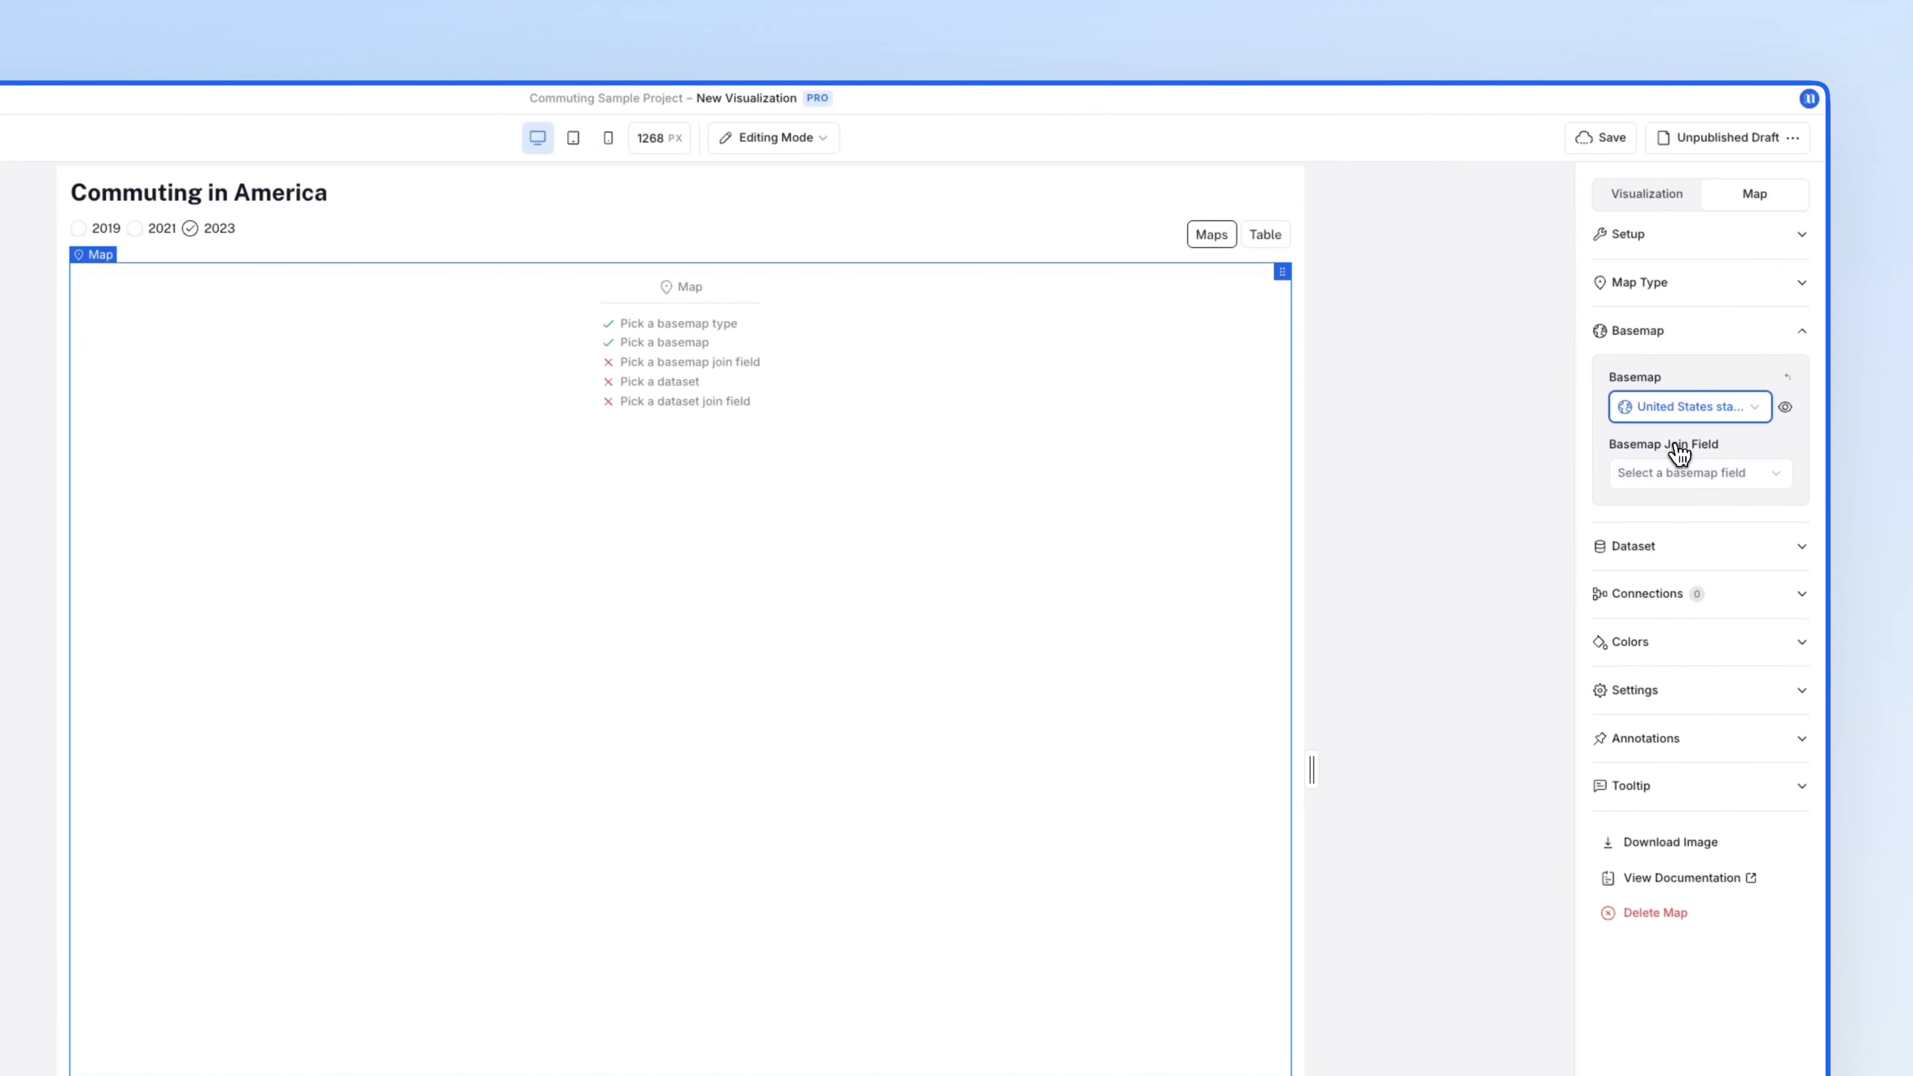
- Feed the map with ACS Commute Data, joined to the states on the State field
{"action": "left_click", "coordinate": [1678, 546]}
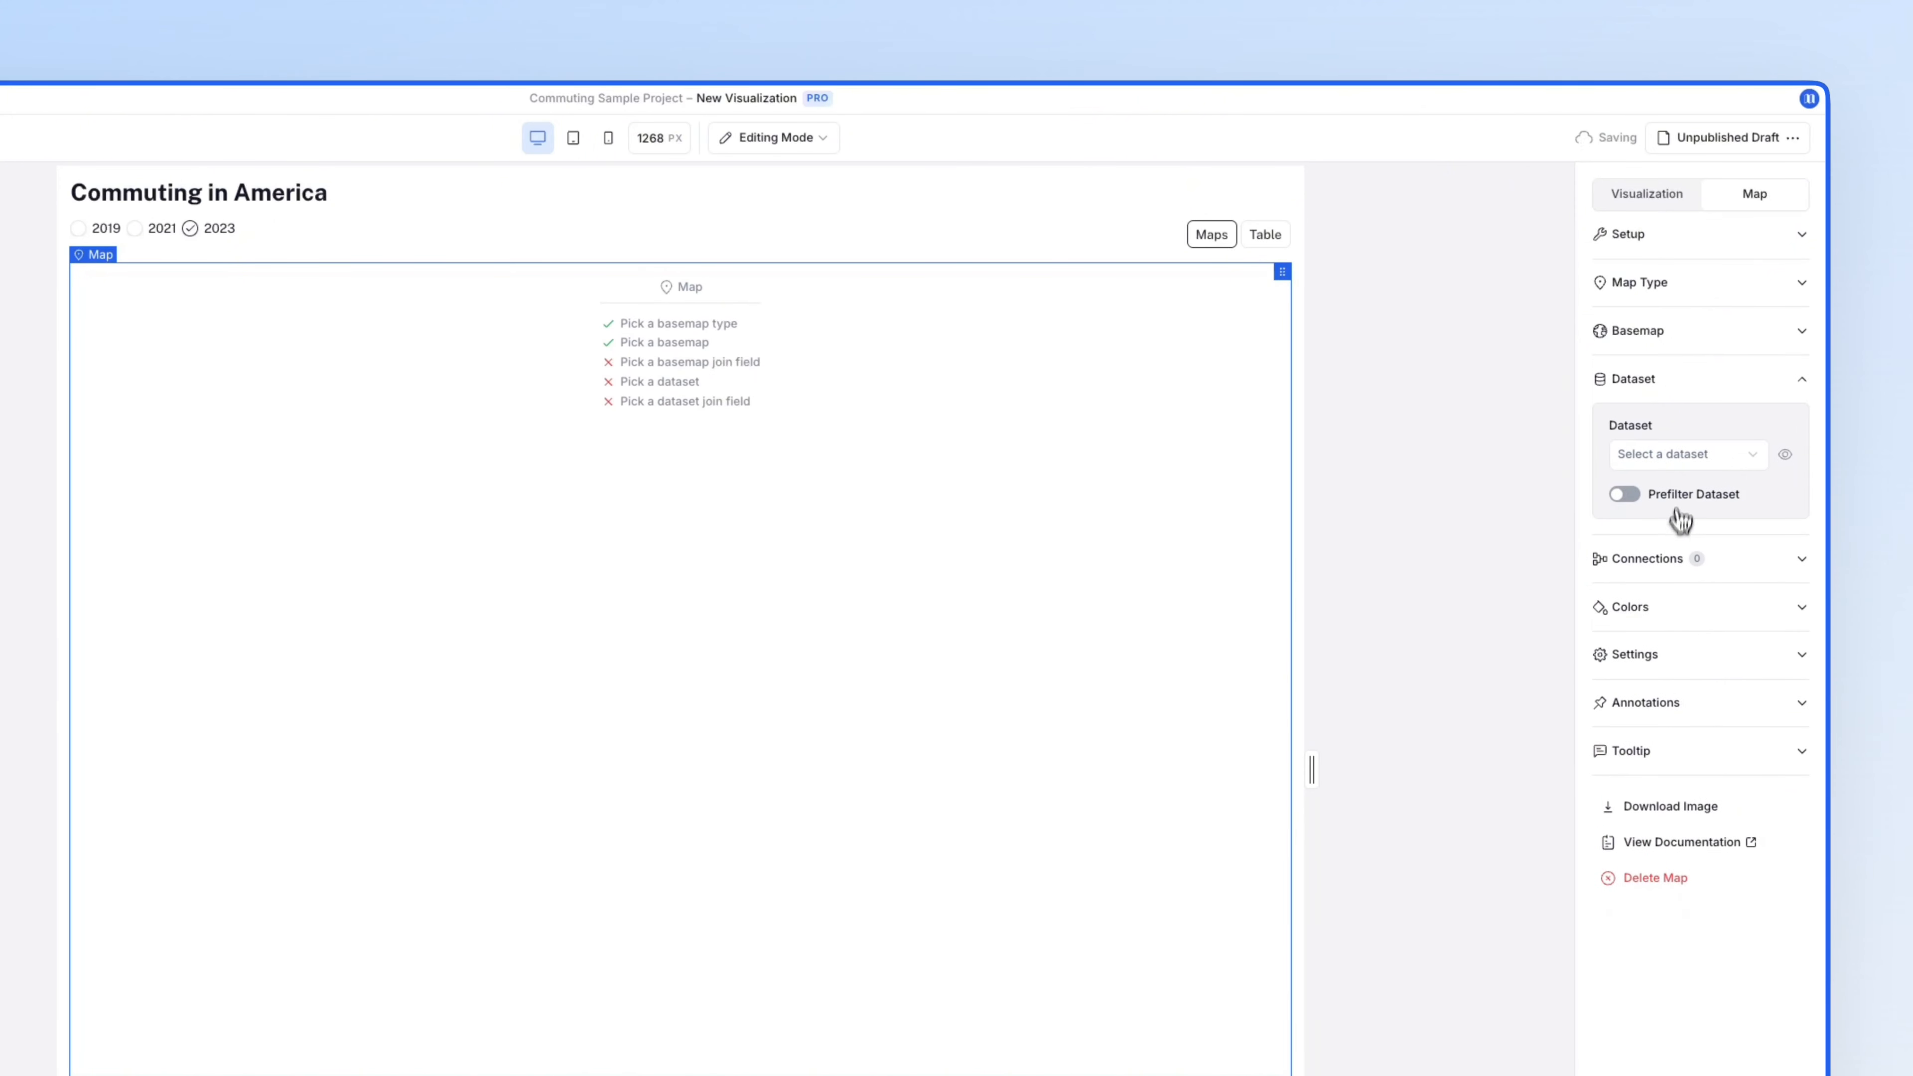
{"action": "left_click", "coordinate": [1683, 454]}
{"action": "left_click", "coordinate": [1687, 496]}
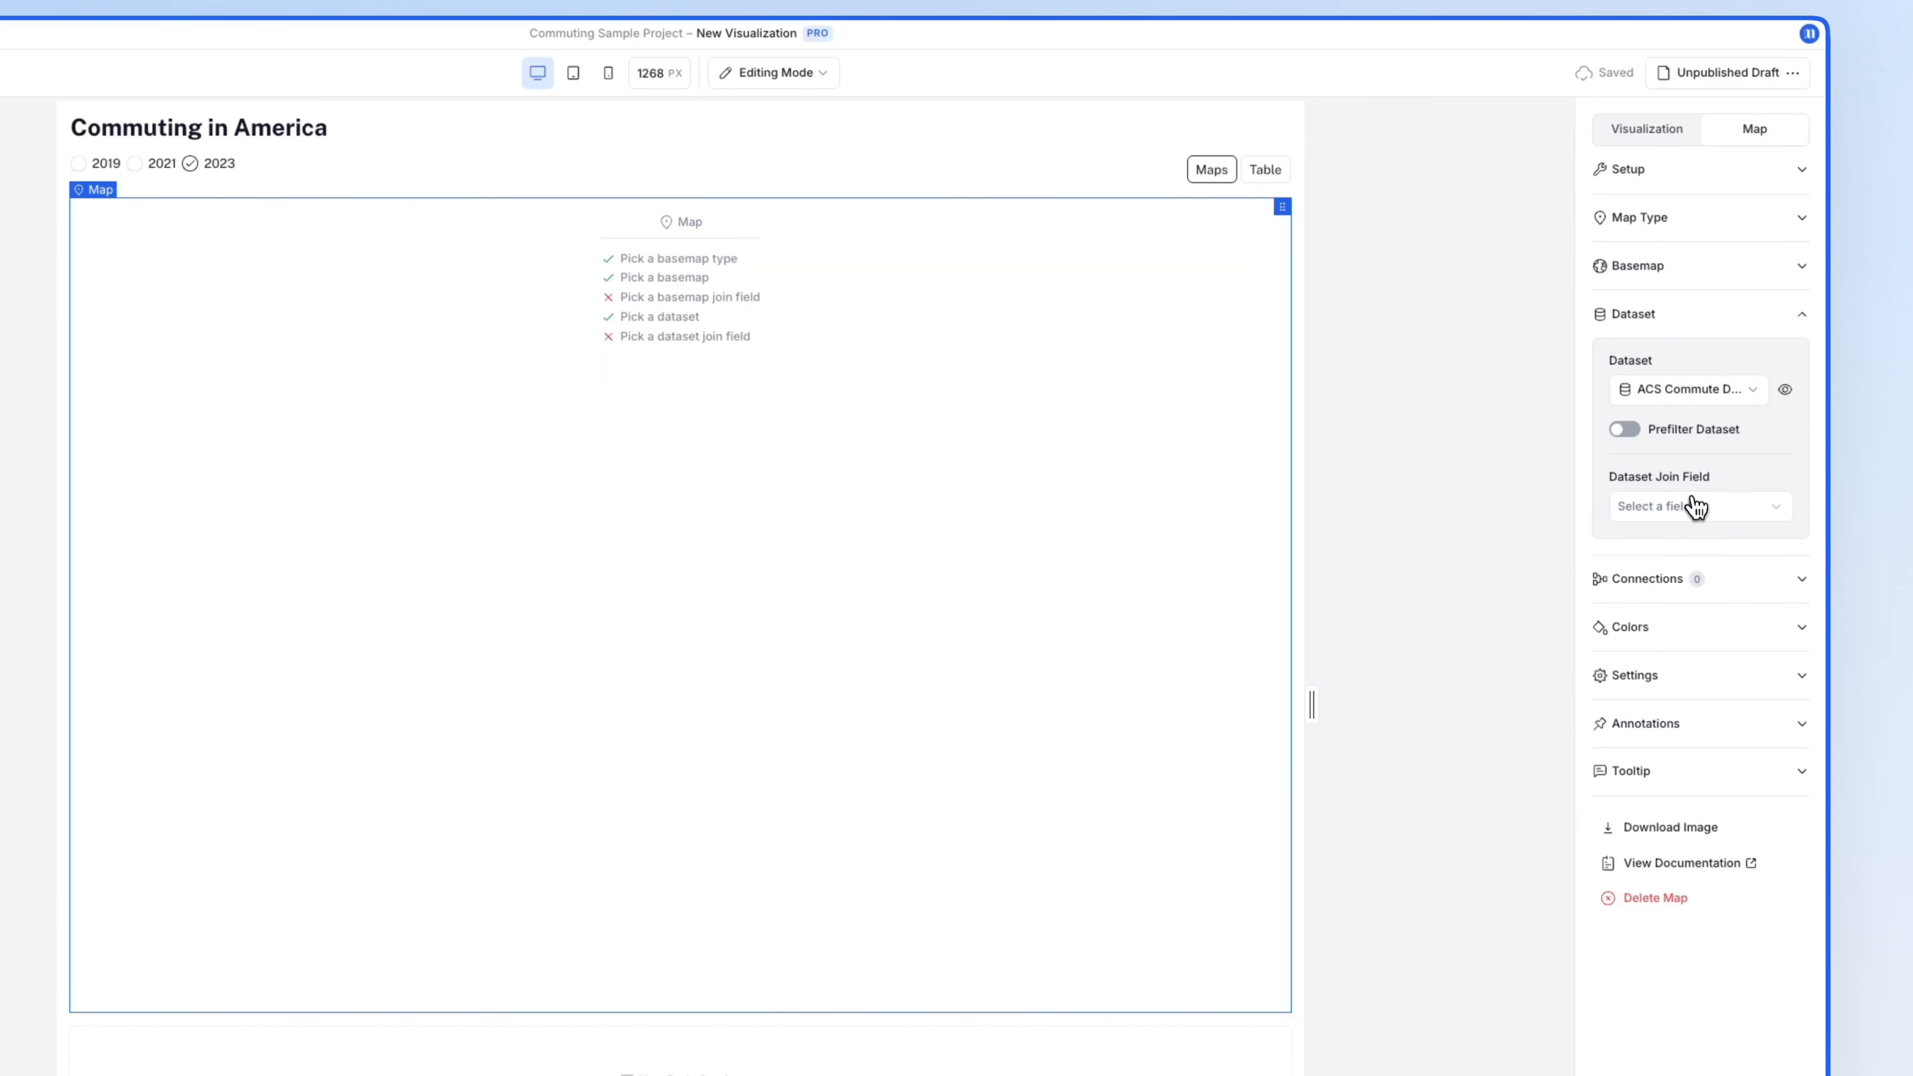
{"action": "left_click", "coordinate": [1693, 504]}
{"action": "left_click", "coordinate": [1686, 550]}
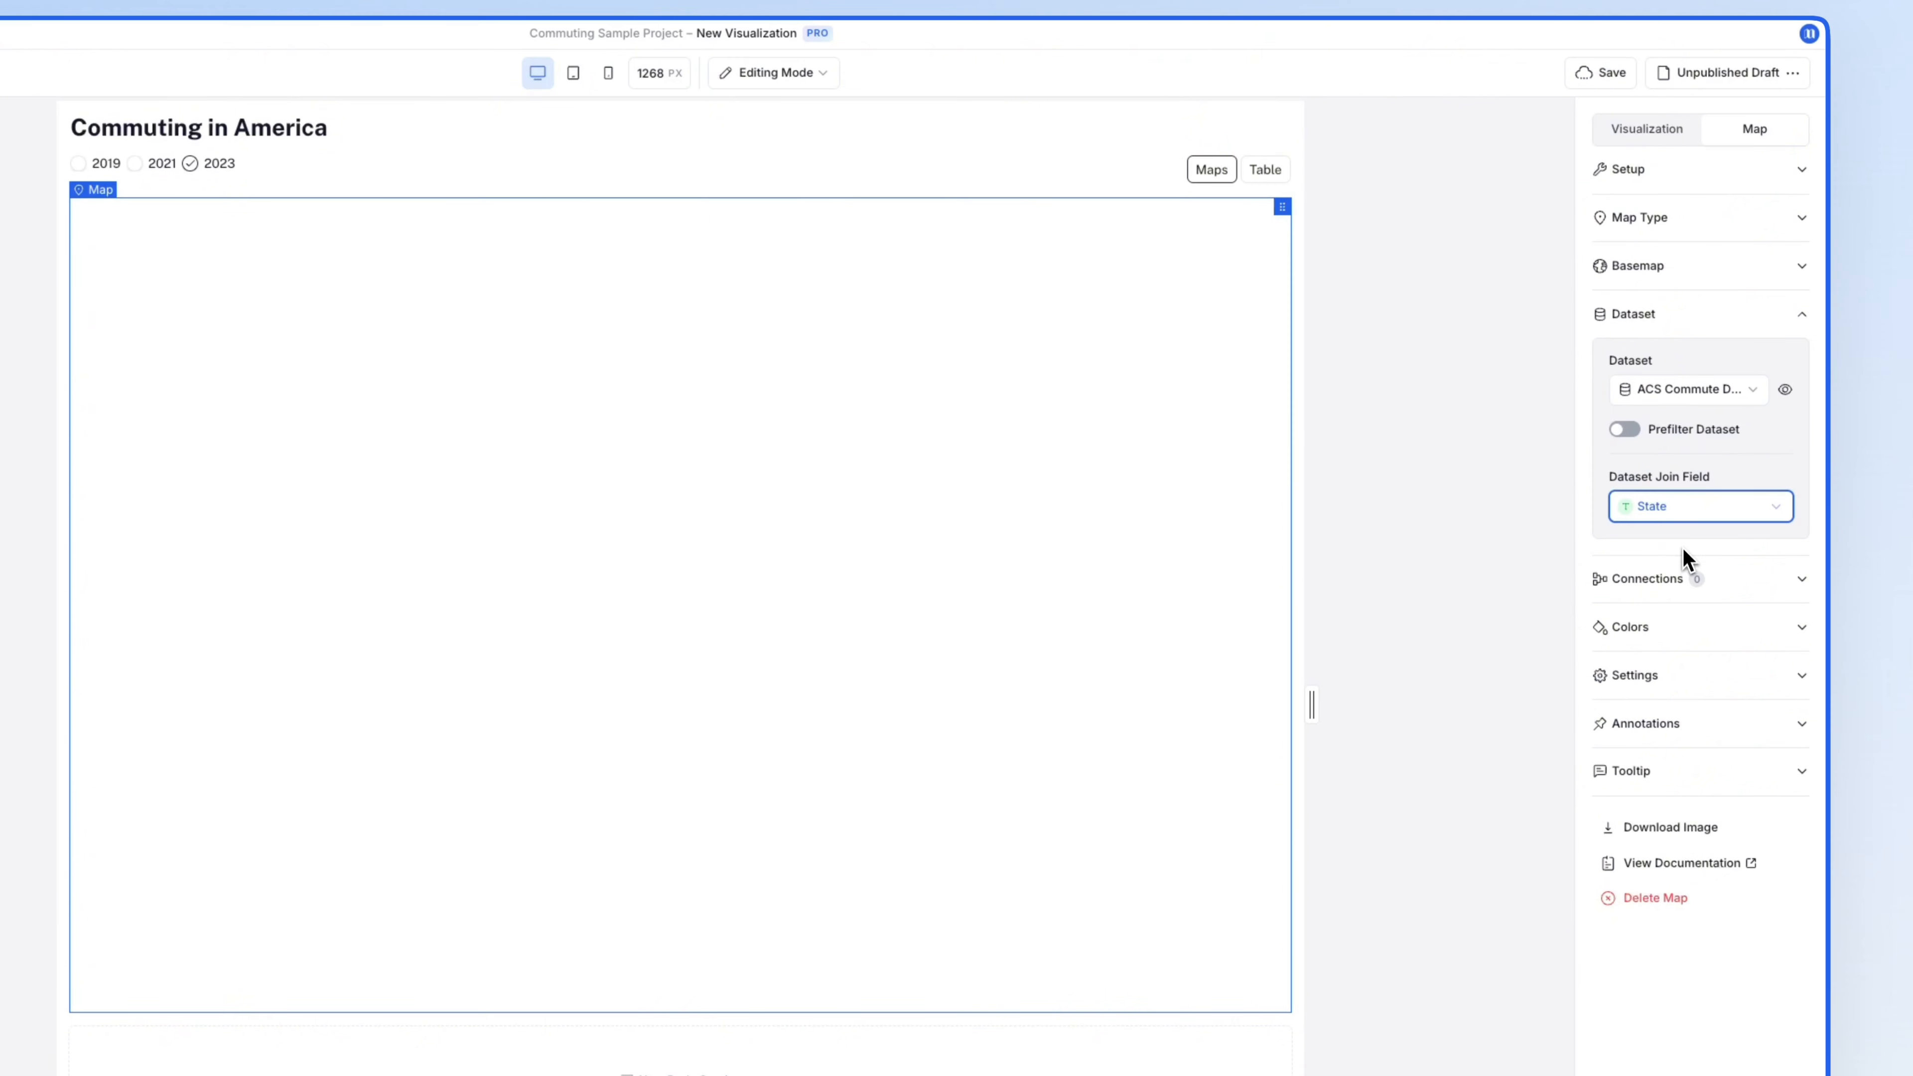
{"action": "left_click", "coordinate": [1682, 279]}
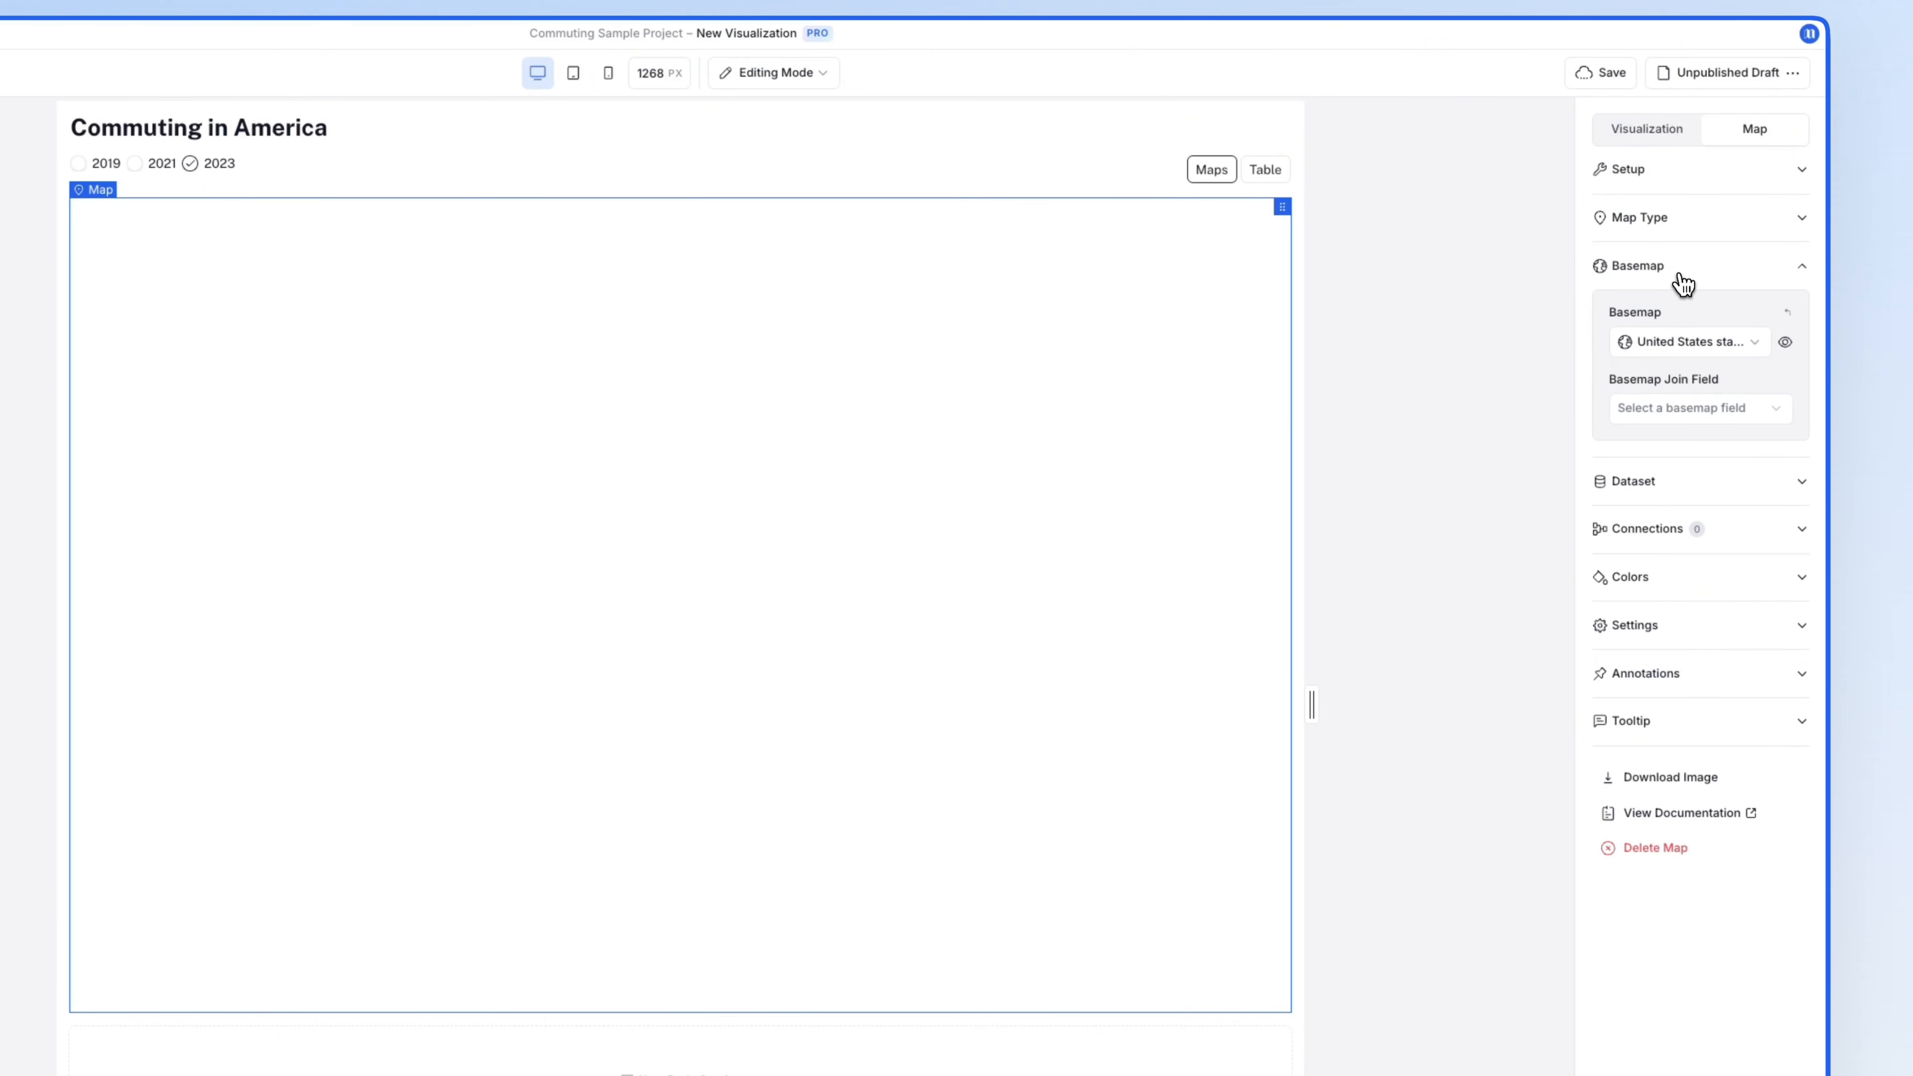
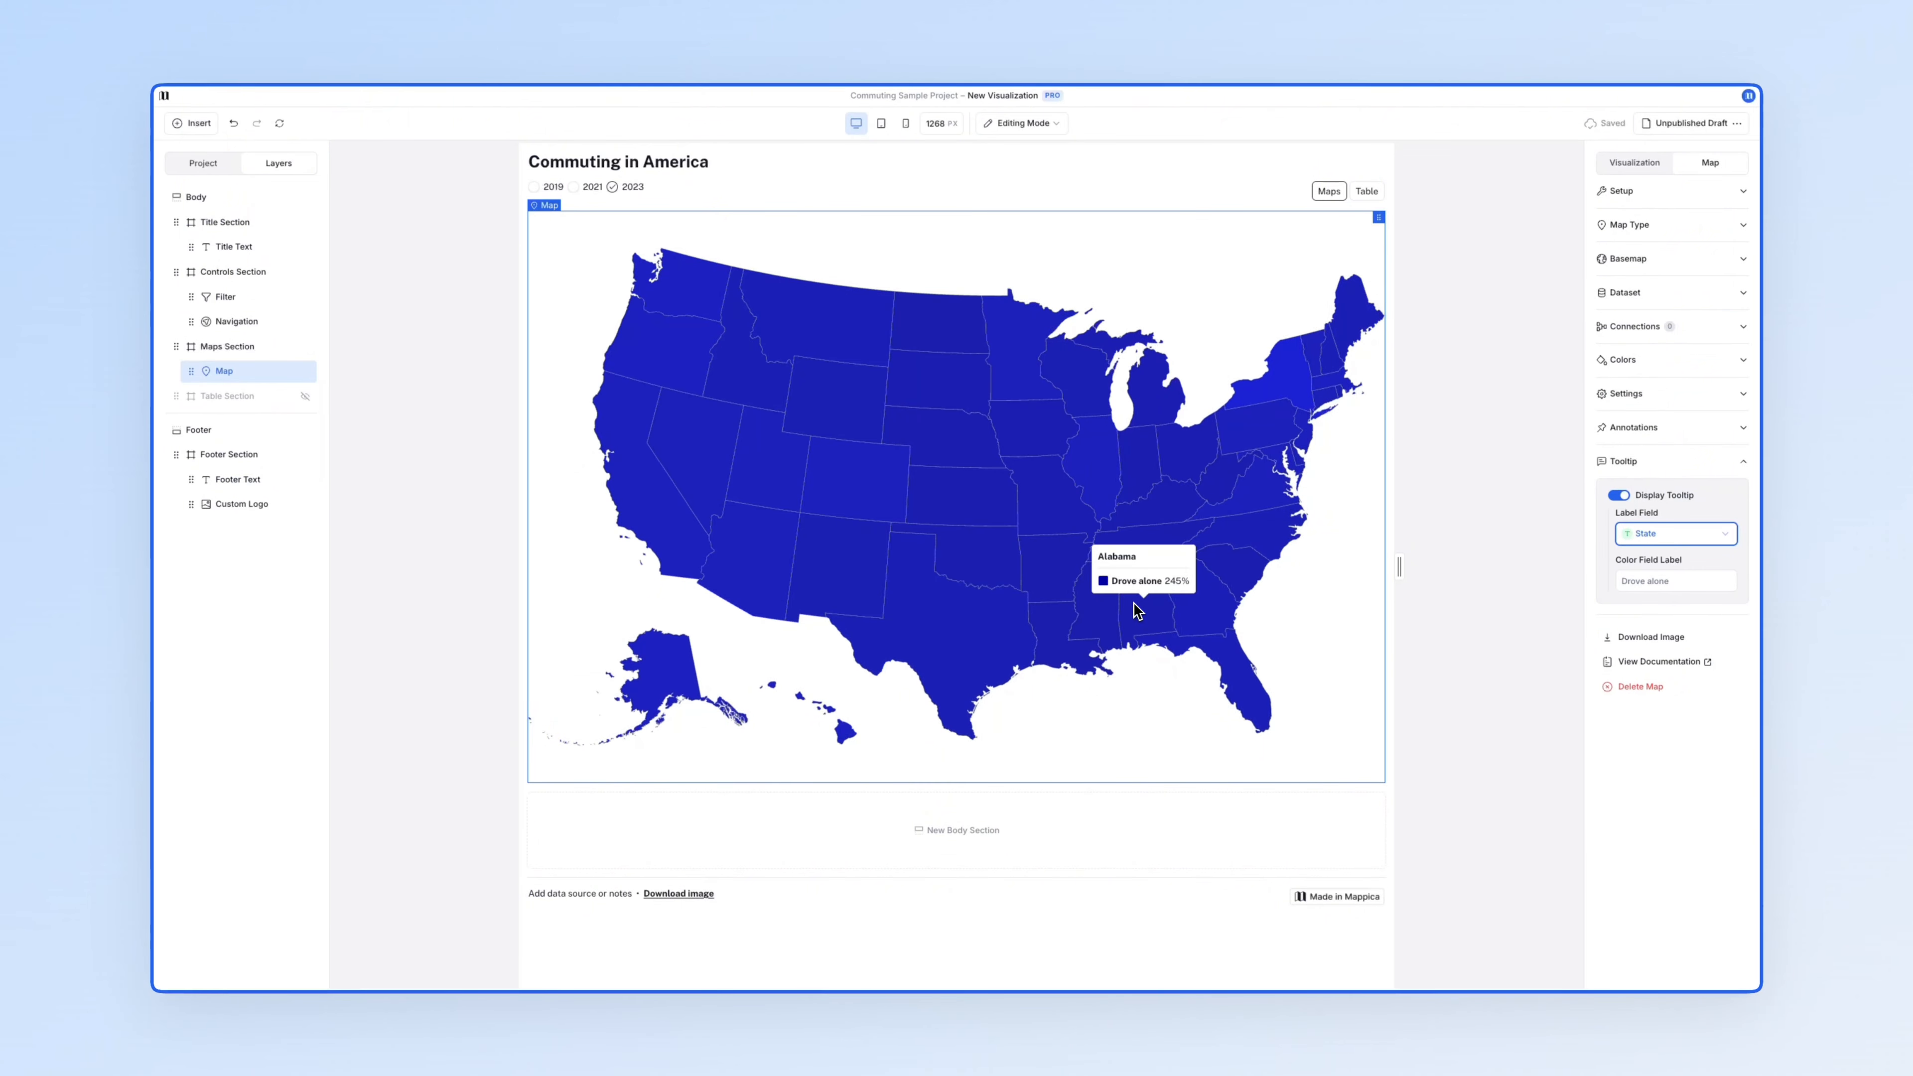
- Connect the year Filter to the map's data chain and switch the year to 2019
{"action": "left_click", "coordinate": [1693, 332]}
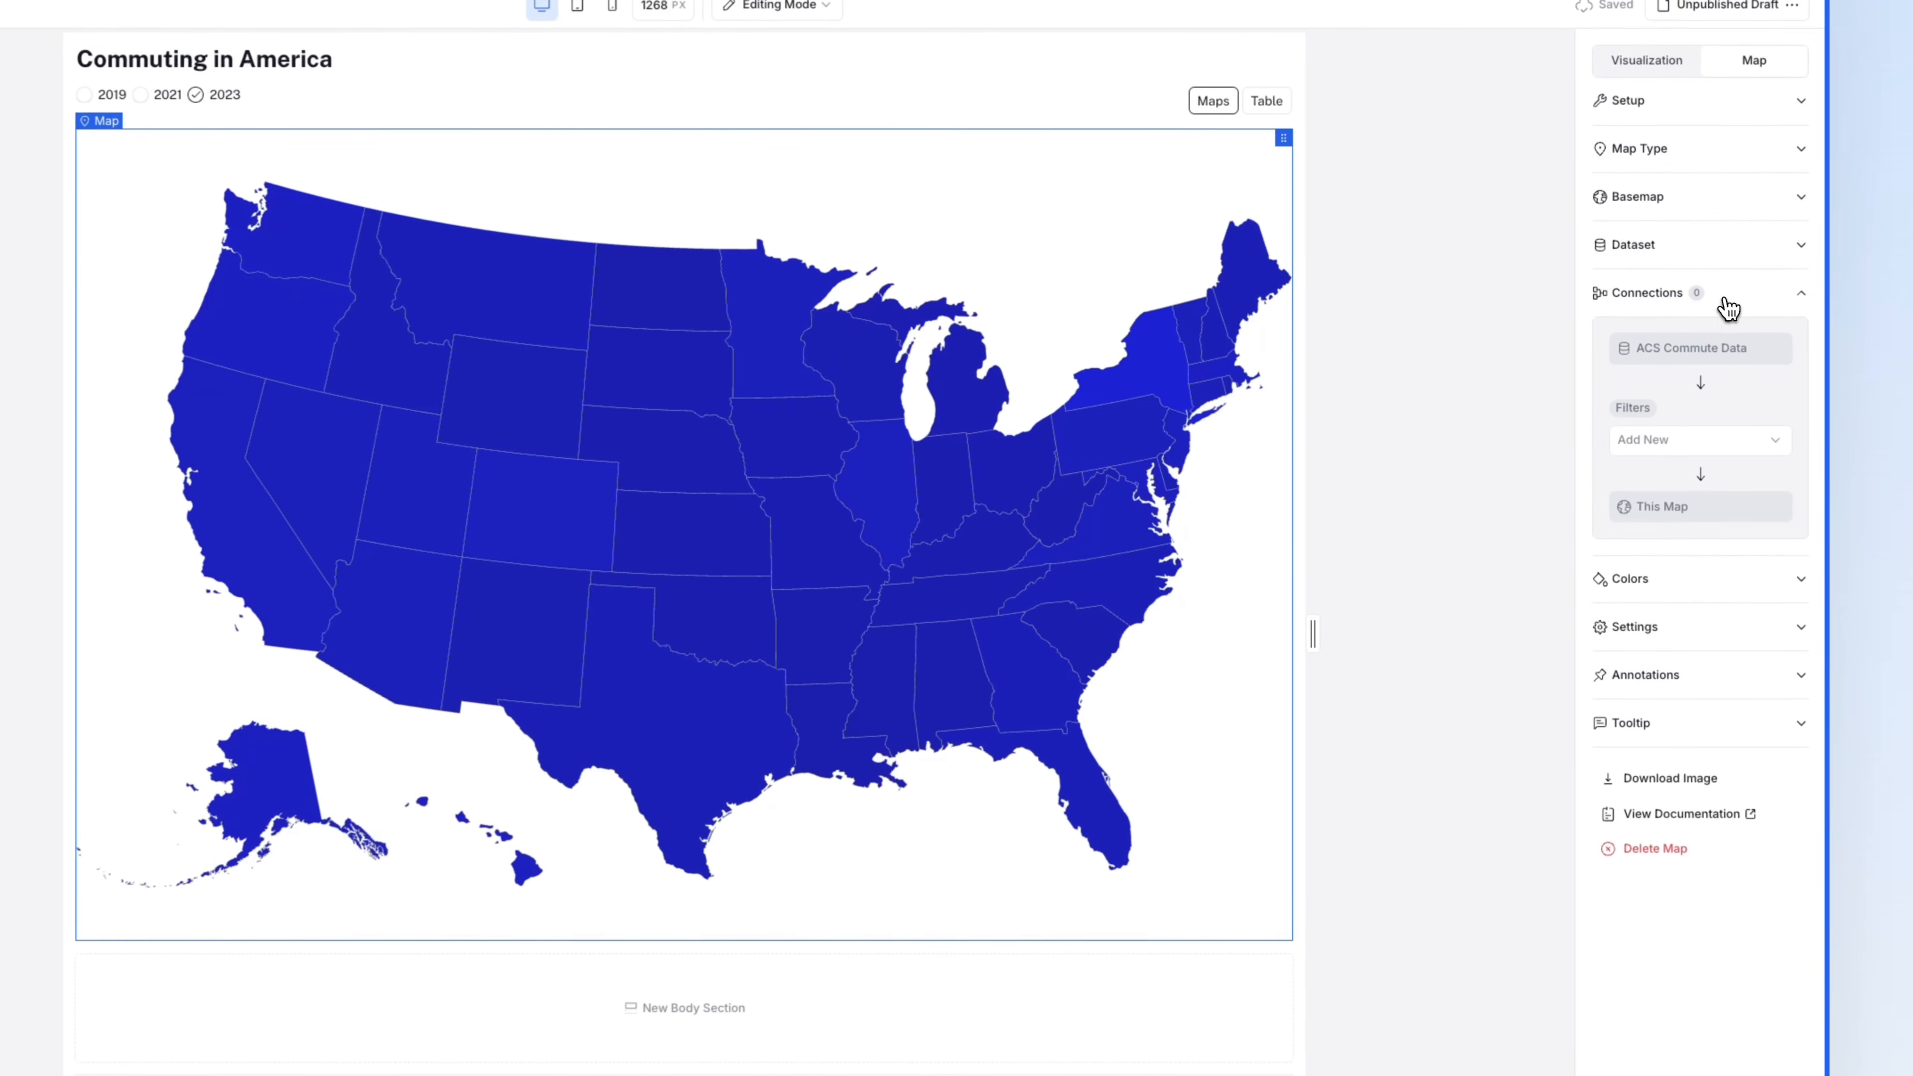
{"action": "left_click", "coordinate": [1713, 442]}
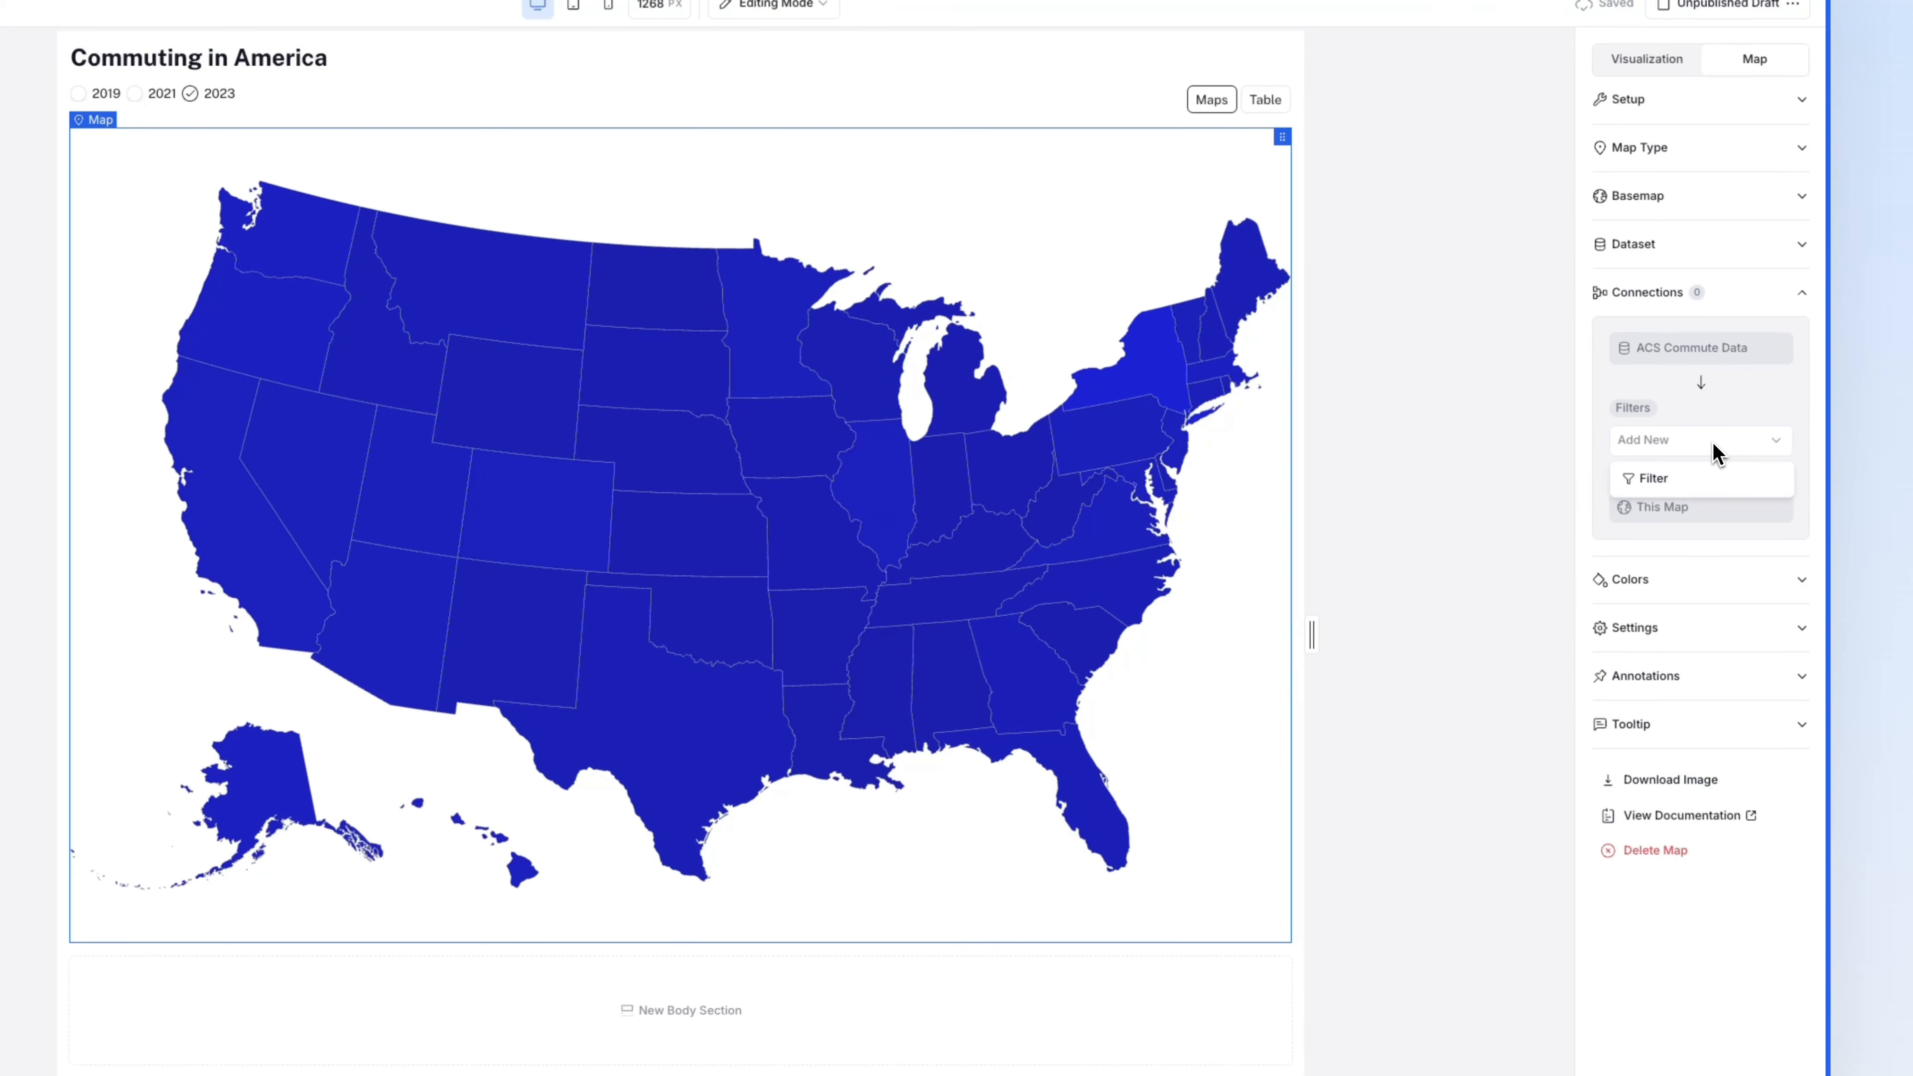
{"action": "left_click", "coordinate": [1701, 482]}
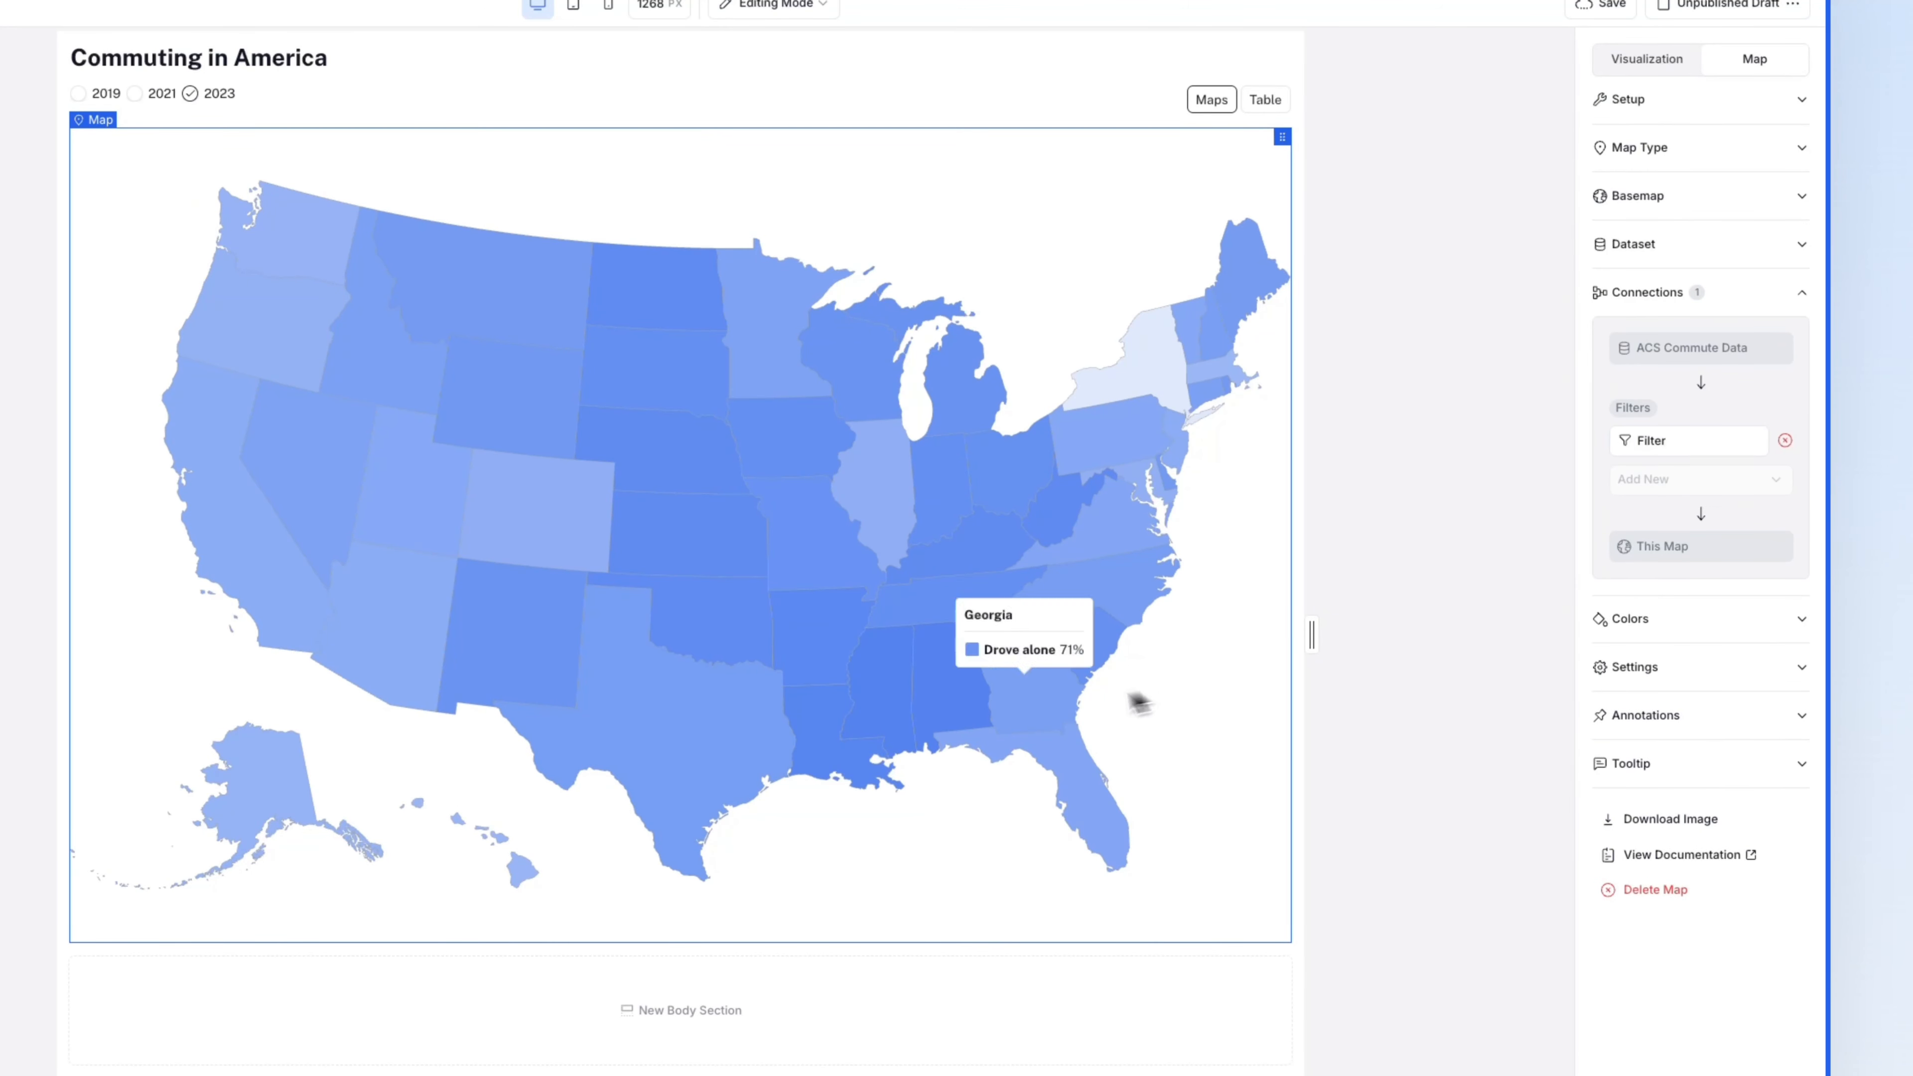
{"action": "mouse_move", "coordinate": [961, 713]}
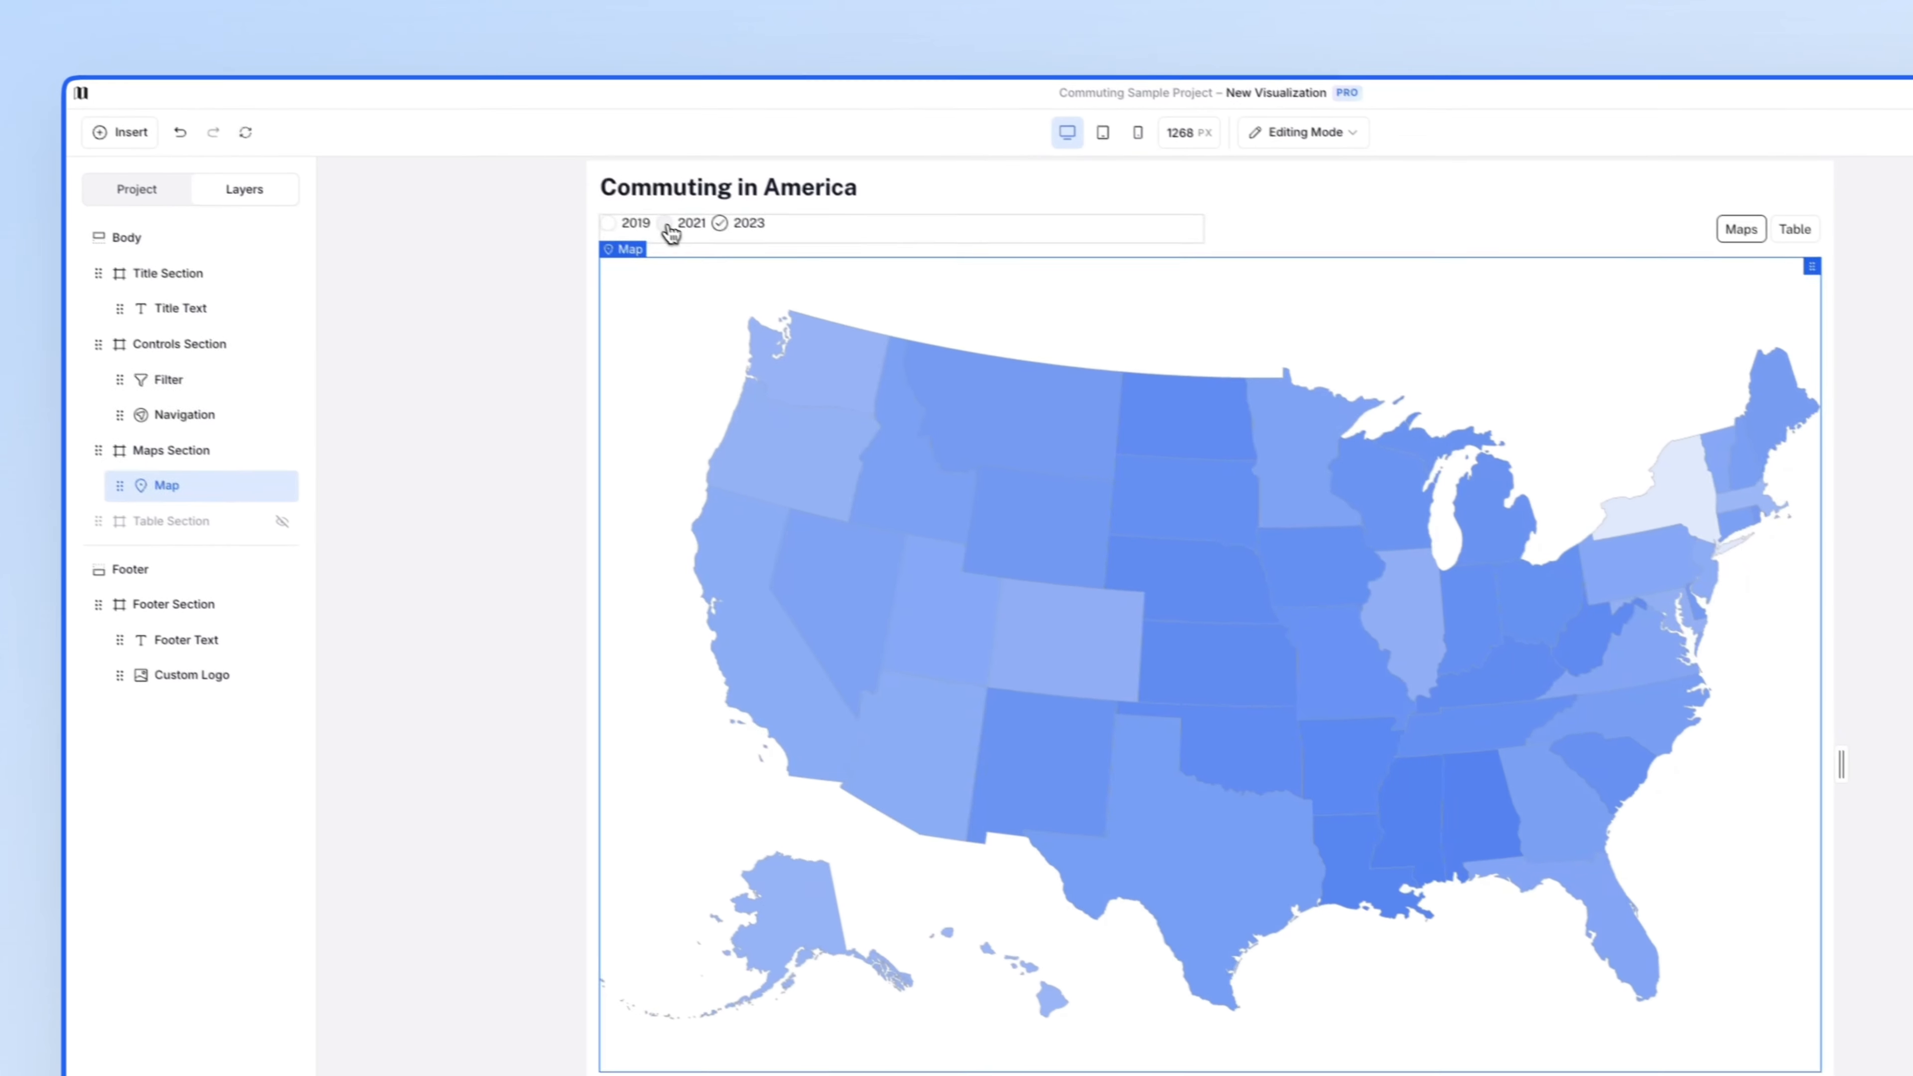
{"action": "left_click", "coordinate": [471, 156]}
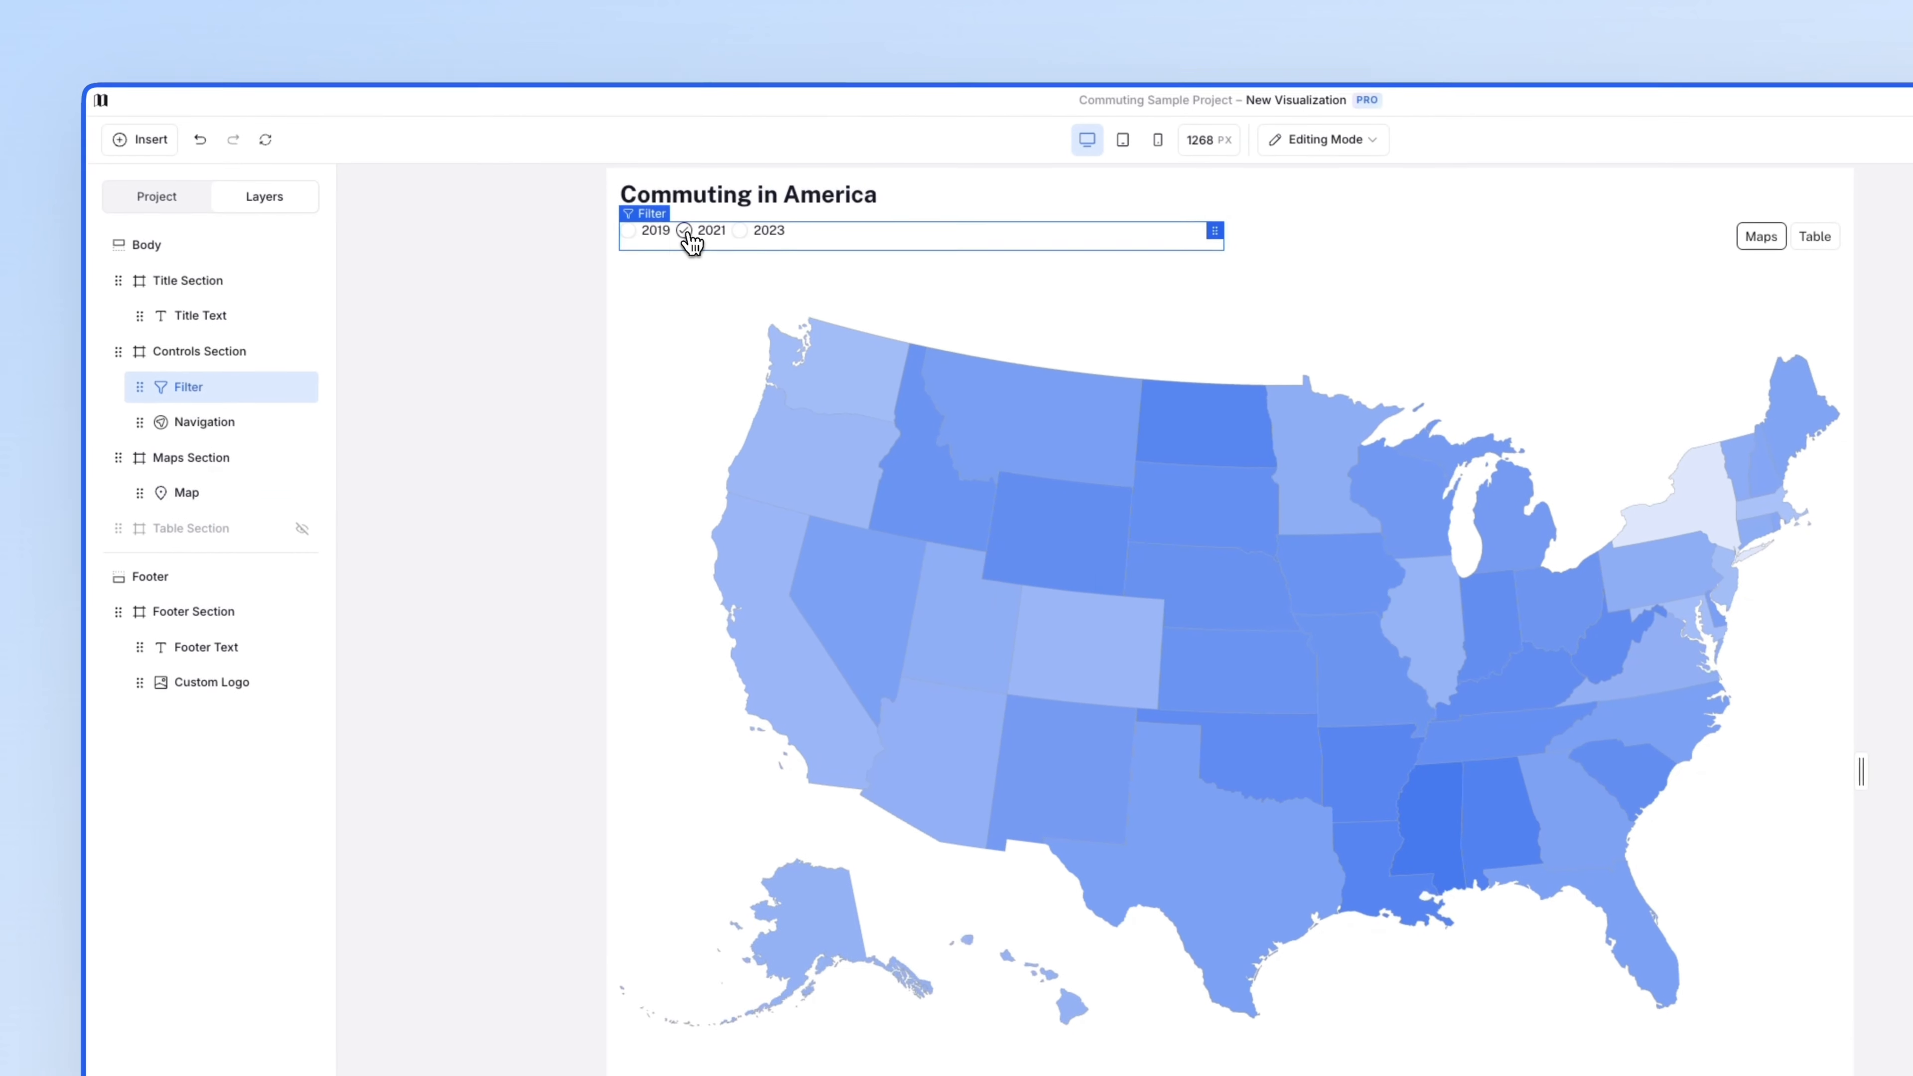
{"action": "left_click", "coordinate": [628, 231]}
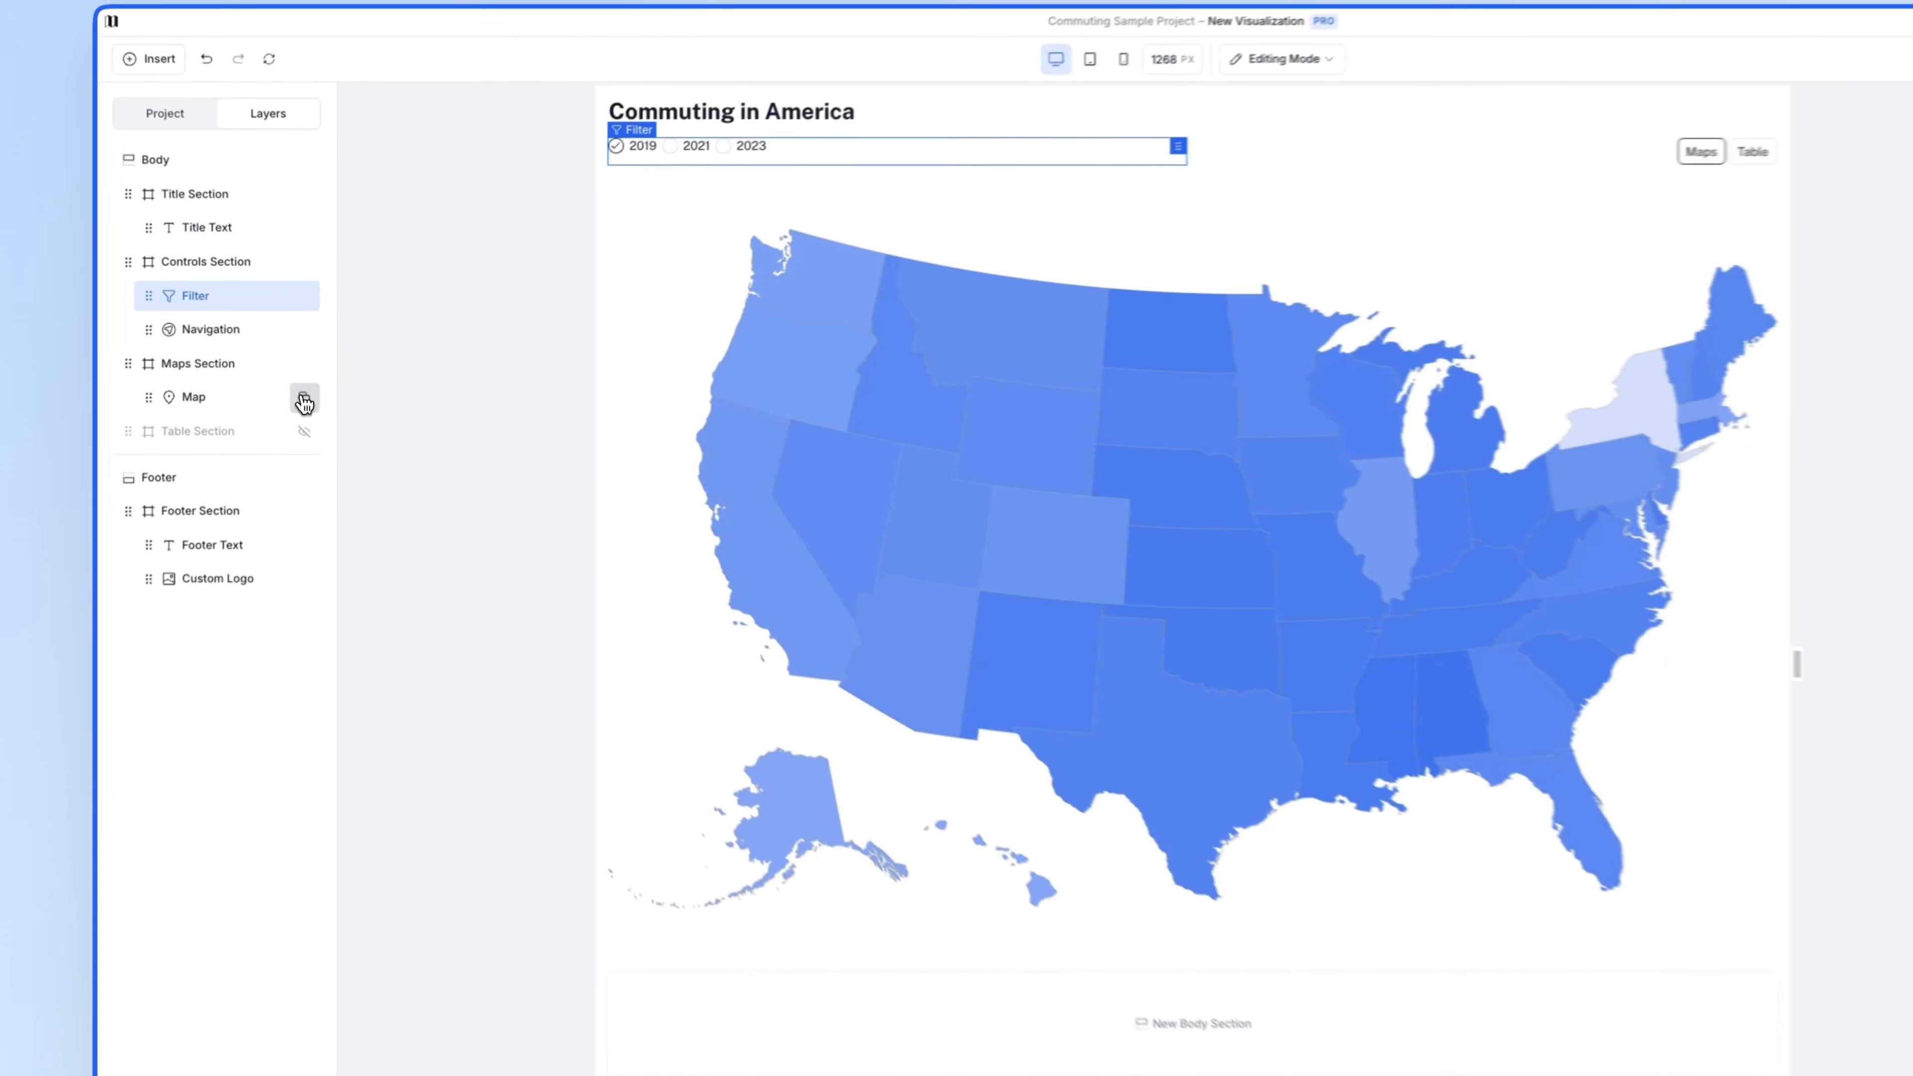
- Duplicate the map five times so there are six copies
{"action": "left_click", "coordinate": [304, 374]}
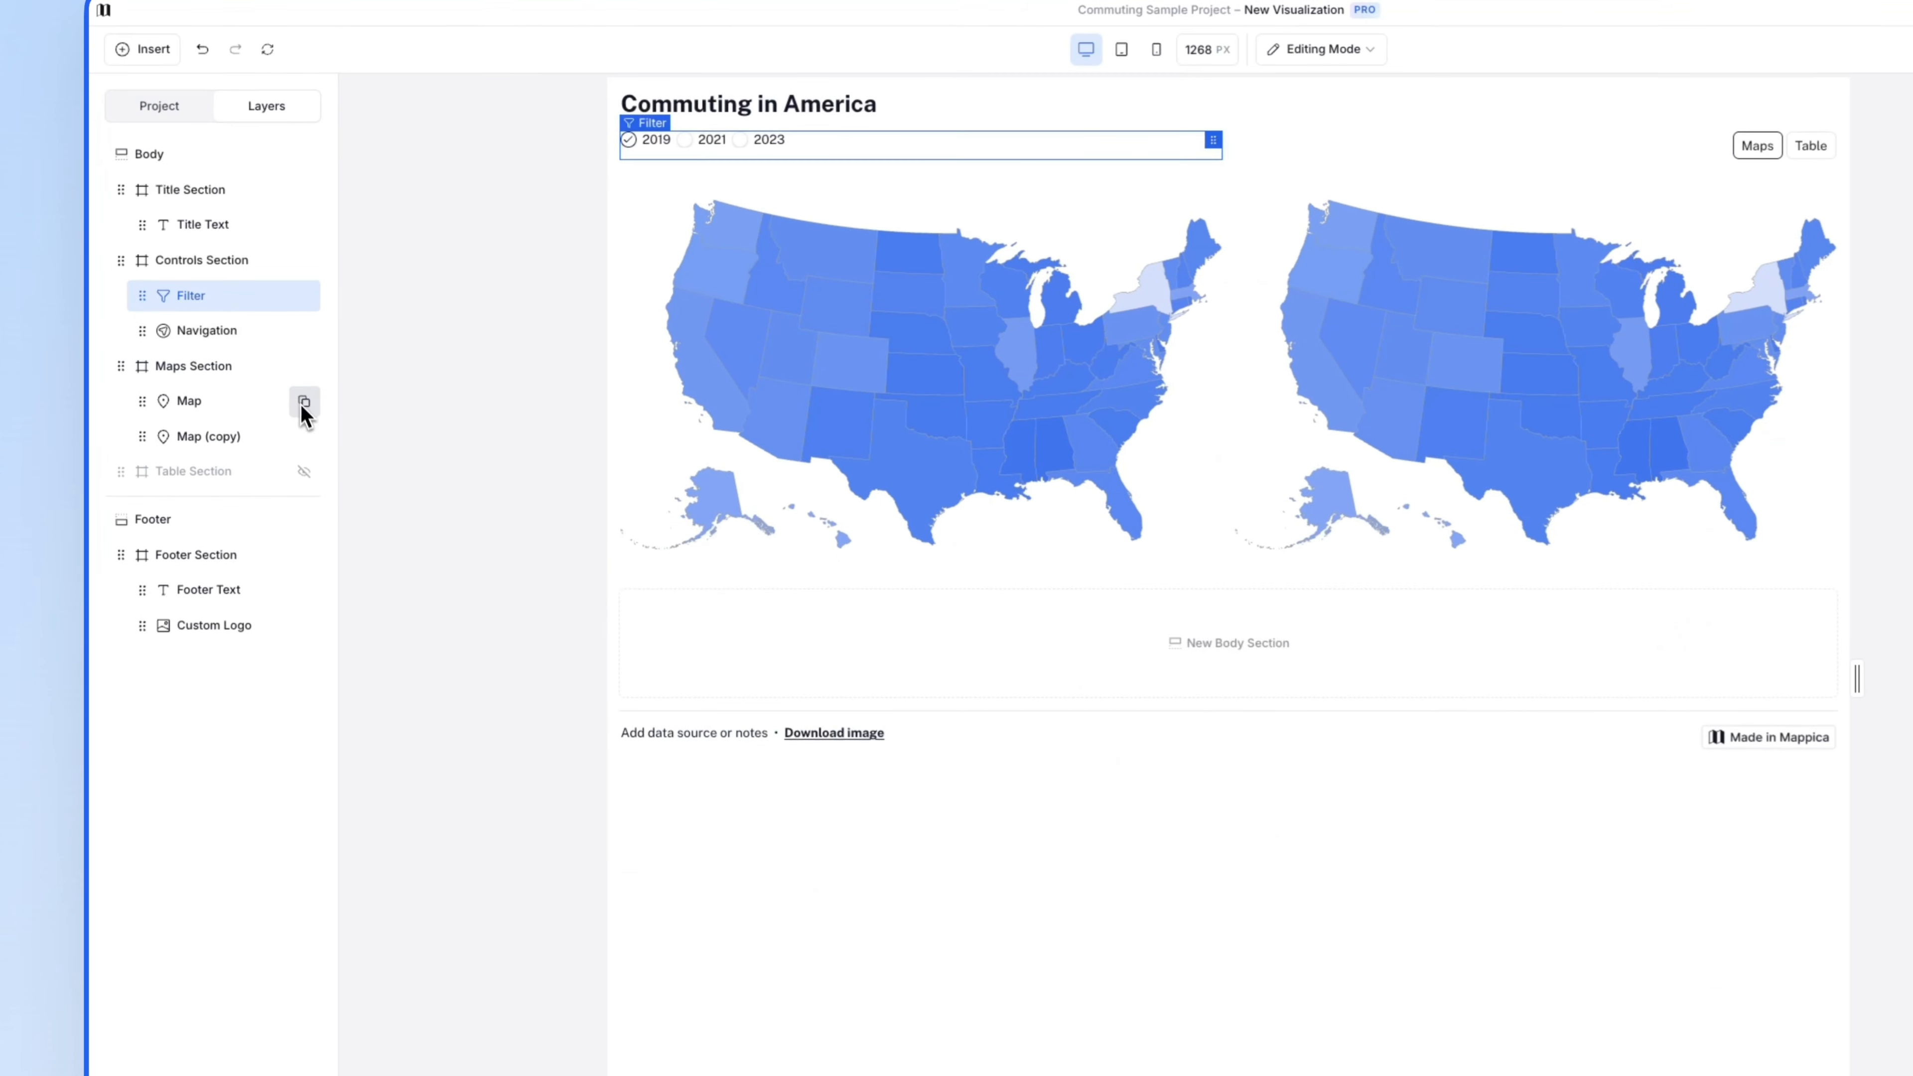
{"action": "left_click", "coordinate": [306, 396]}
{"action": "left_click", "coordinate": [307, 421]}
{"action": "left_click", "coordinate": [308, 473]}
{"action": "left_click", "coordinate": [304, 547]}
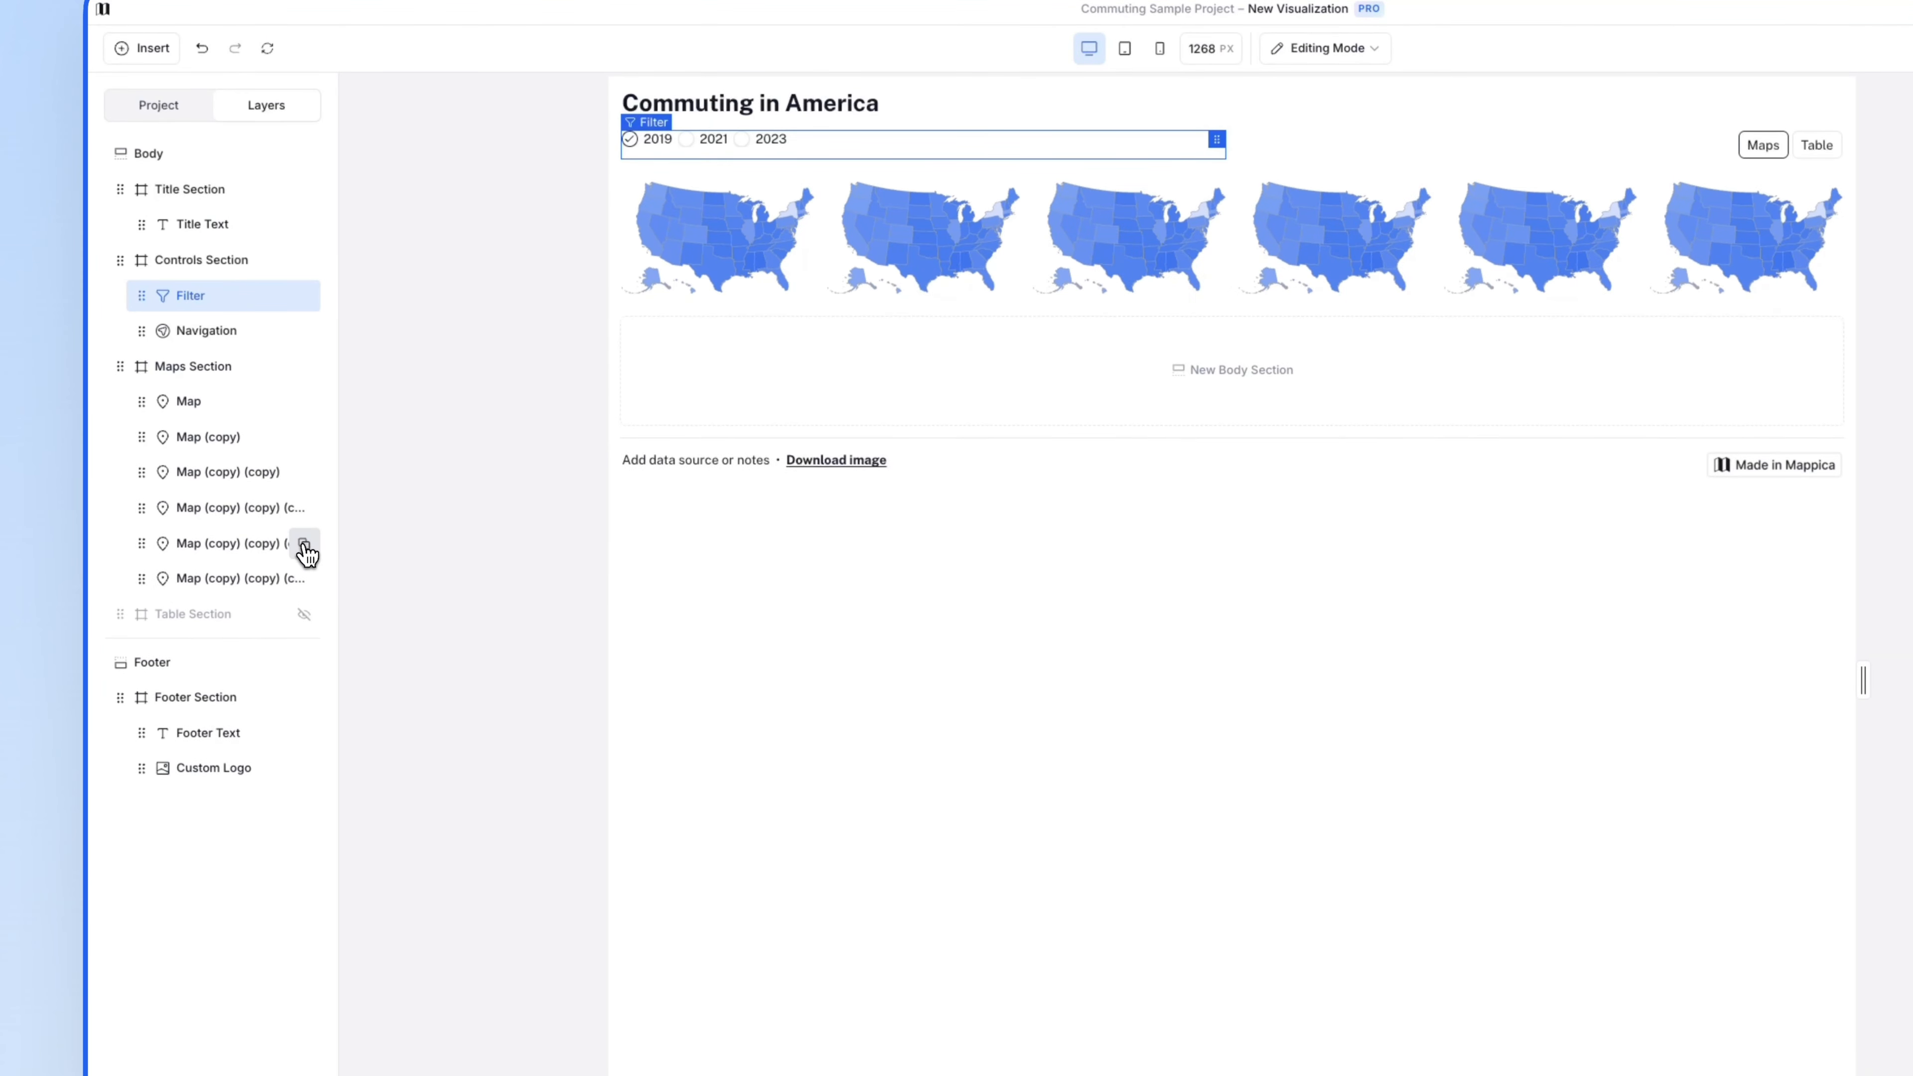
{"action": "left_click", "coordinate": [360, 561]}
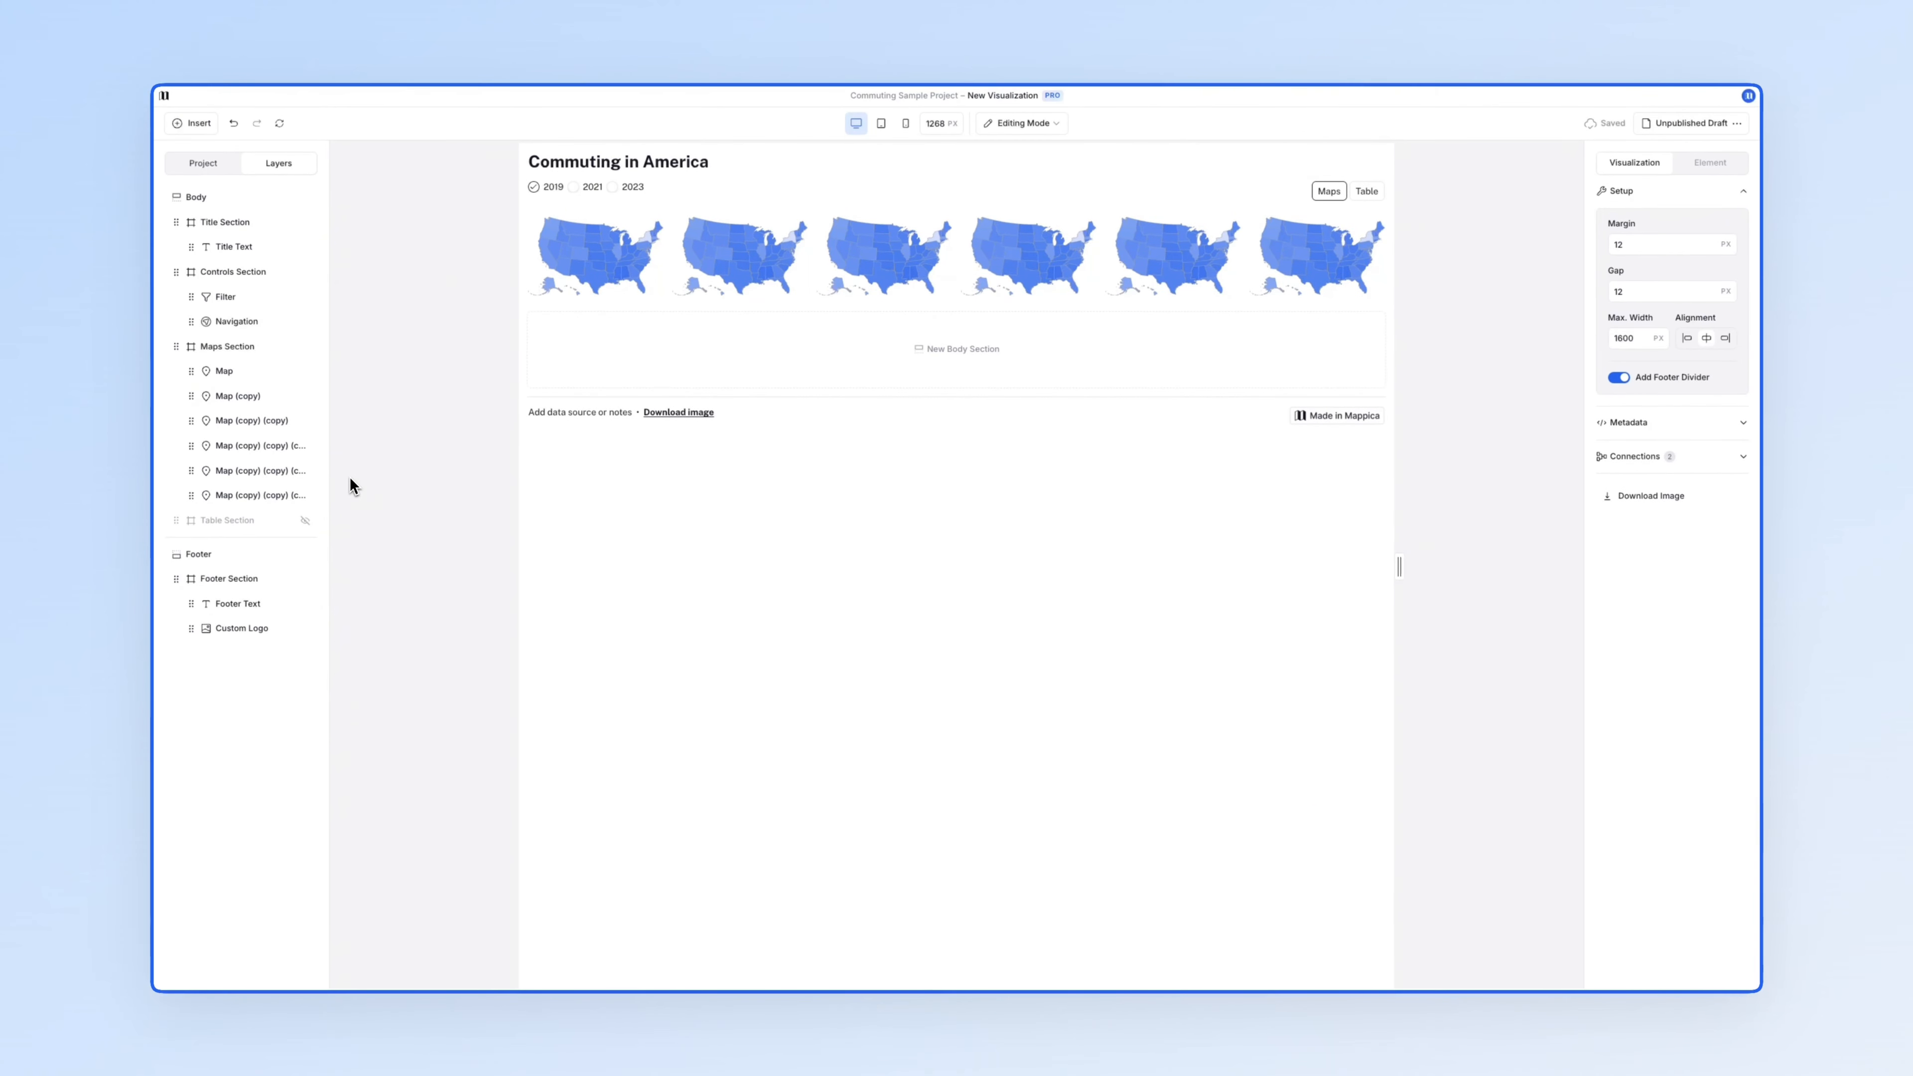
- Colour the second map by Carpooled with a red gradient and shade the third map dark gray
{"action": "left_click", "coordinate": [724, 257]}
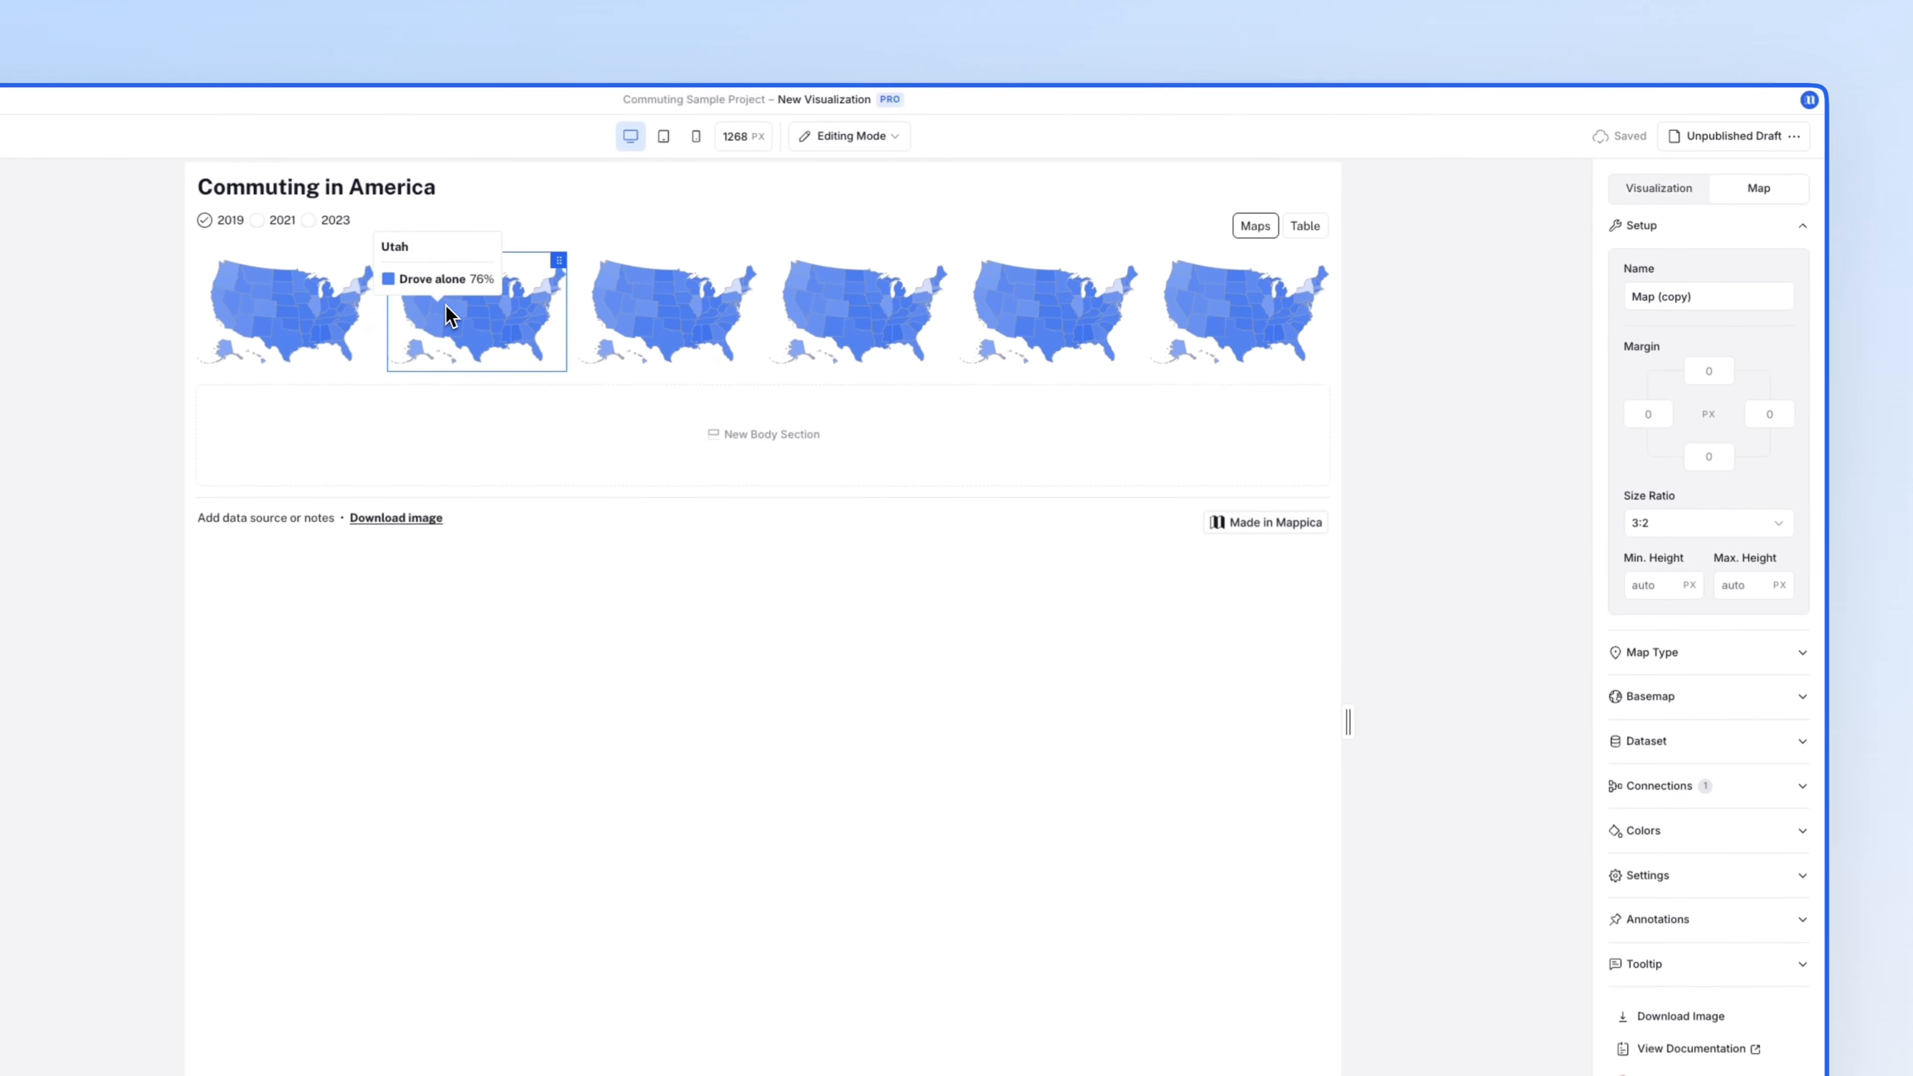
{"action": "left_click", "coordinate": [1654, 834]}
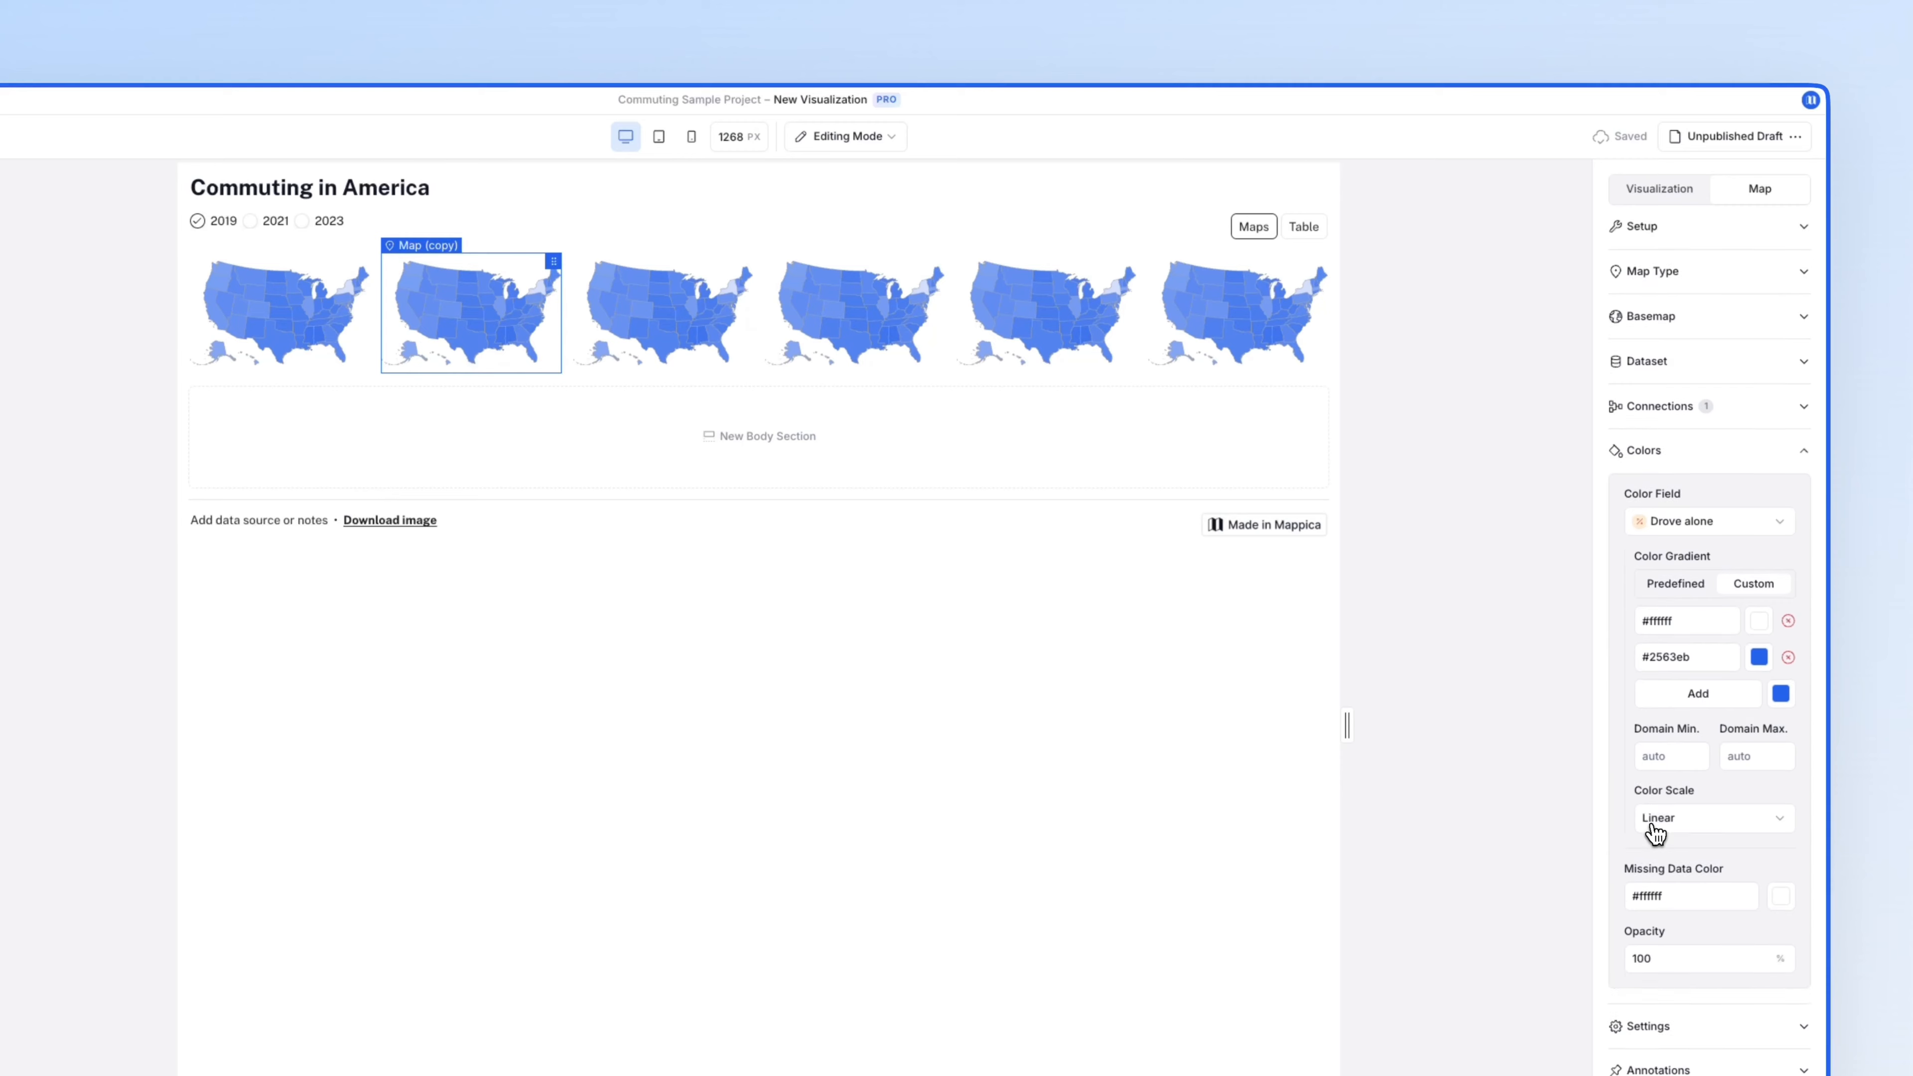
{"action": "left_click", "coordinate": [1719, 530]}
{"action": "left_click", "coordinate": [1725, 605]}
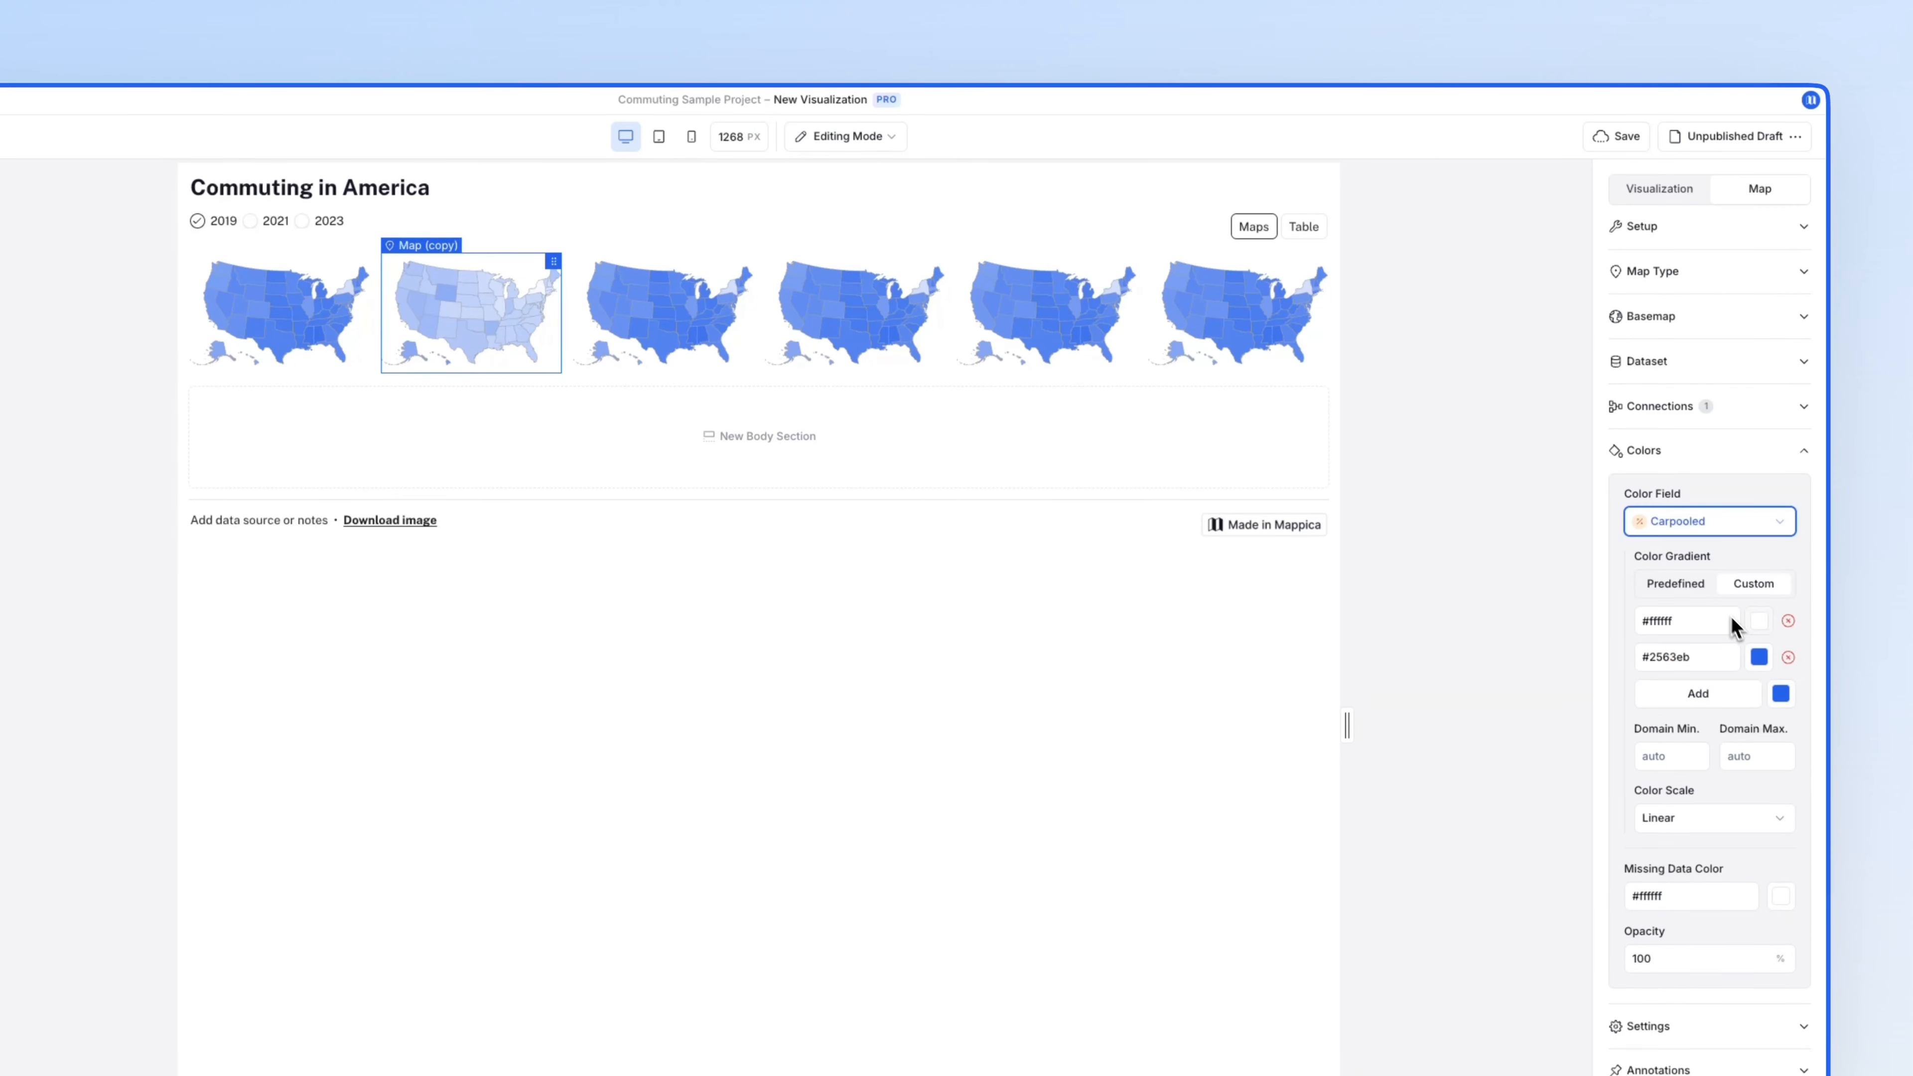
{"action": "left_click", "coordinate": [1760, 657]}
{"action": "left_click", "coordinate": [1755, 842]}
{"action": "left_click", "coordinate": [655, 354]}
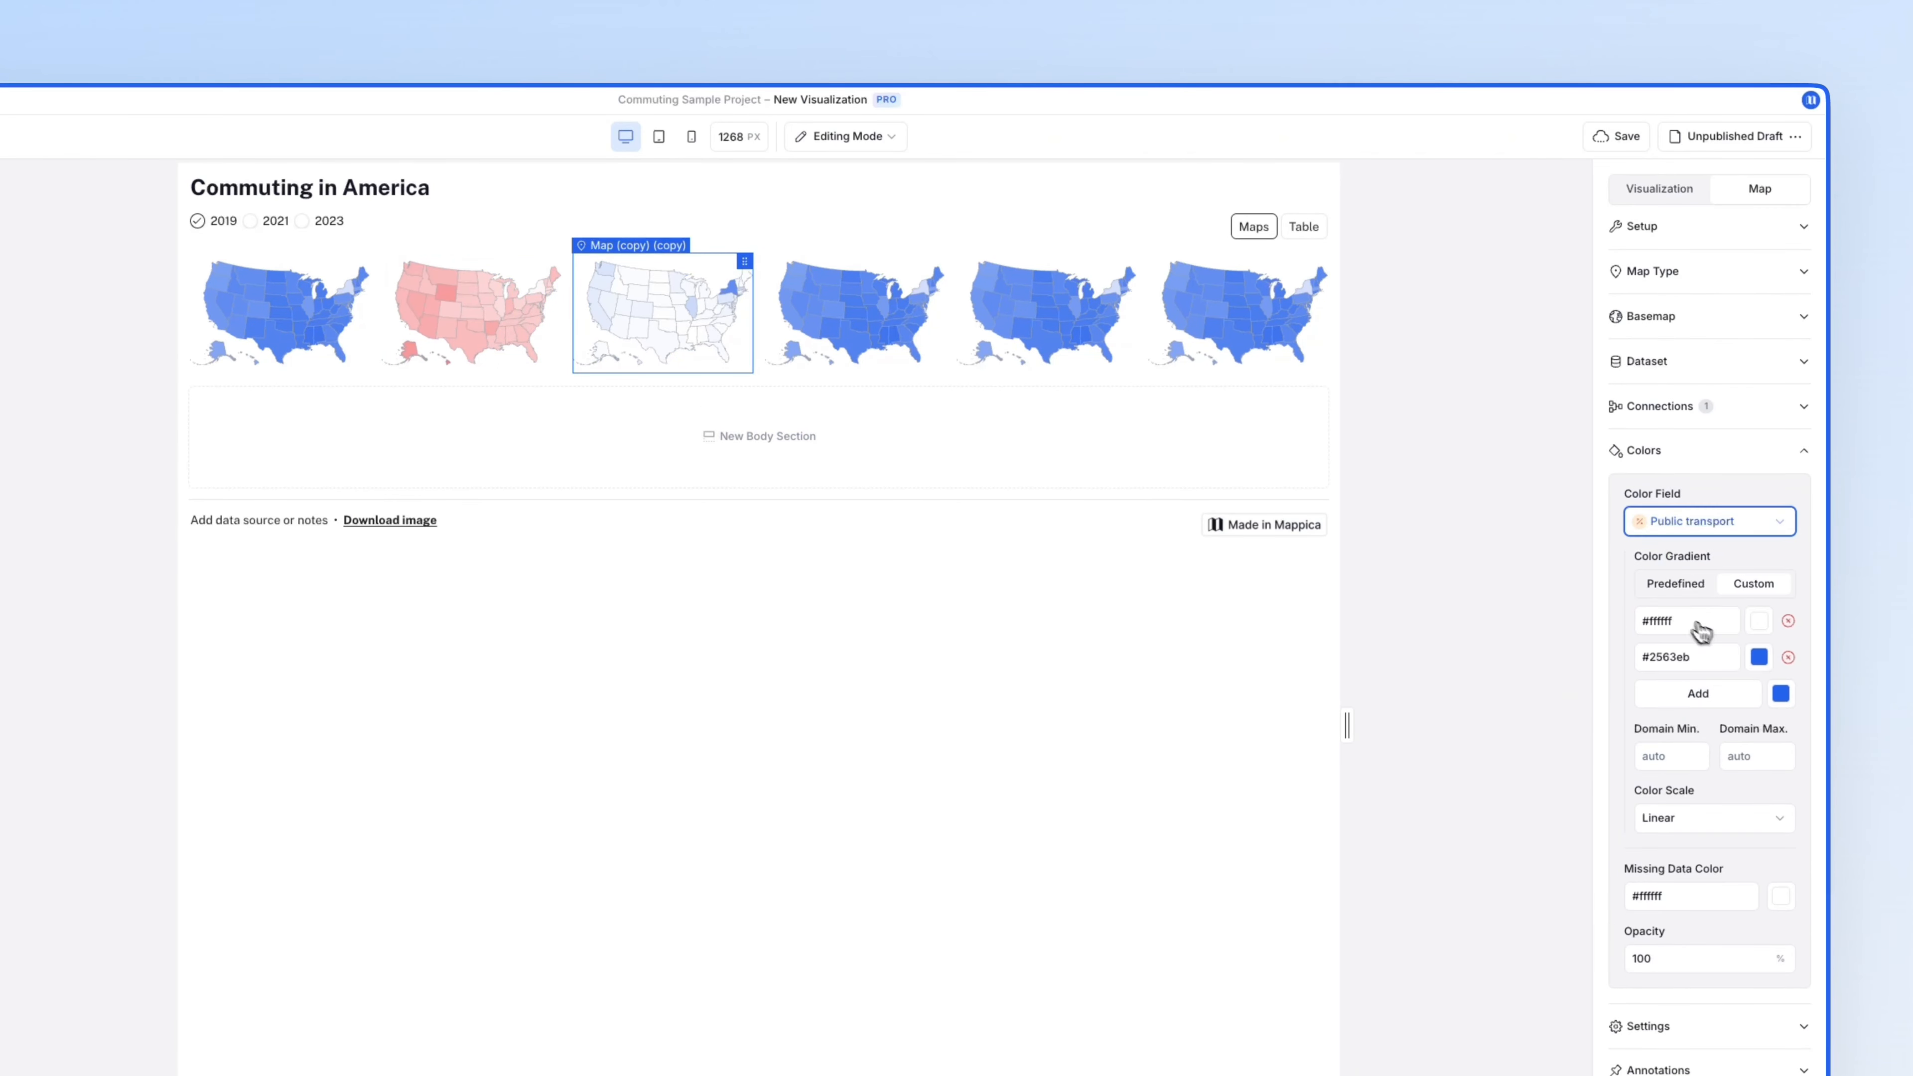
{"action": "left_click", "coordinate": [1760, 657]}
{"action": "left_click", "coordinate": [1606, 894]}
- Colour the fourth map by Walked with a yellow gradient
{"action": "left_click", "coordinate": [855, 324]}
{"action": "left_click", "coordinate": [1650, 834]}
{"action": "left_click", "coordinate": [1718, 524]}
{"action": "left_click", "coordinate": [1723, 647]}
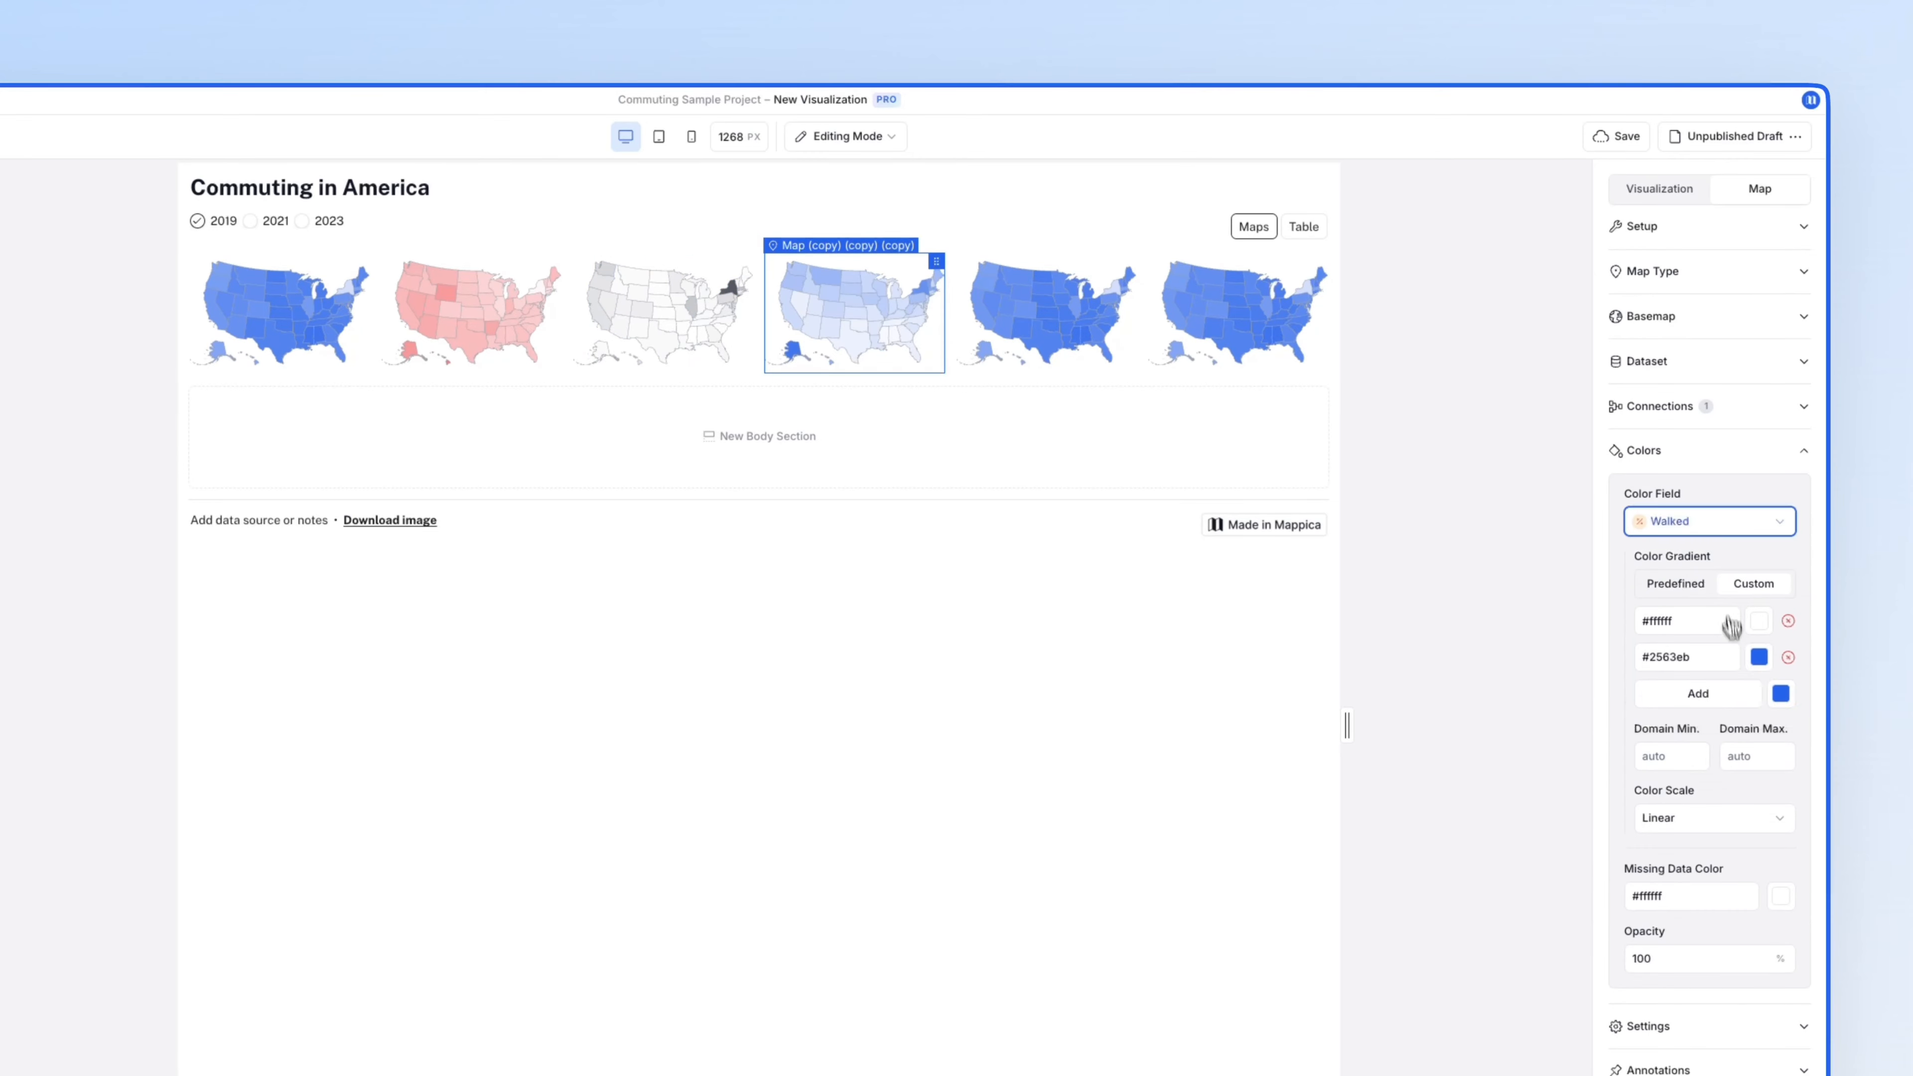
{"action": "left_click", "coordinate": [1760, 657]}
{"action": "left_click", "coordinate": [1716, 805]}
- Colour the fifth map by Taxi with a pink gradient
{"action": "left_click", "coordinate": [1045, 323]}
{"action": "left_click", "coordinate": [1649, 834]}
{"action": "left_click", "coordinate": [1717, 522]}
{"action": "left_click", "coordinate": [1722, 672]}
{"action": "left_click", "coordinate": [1760, 657]}
{"action": "left_click", "coordinate": [1789, 823]}
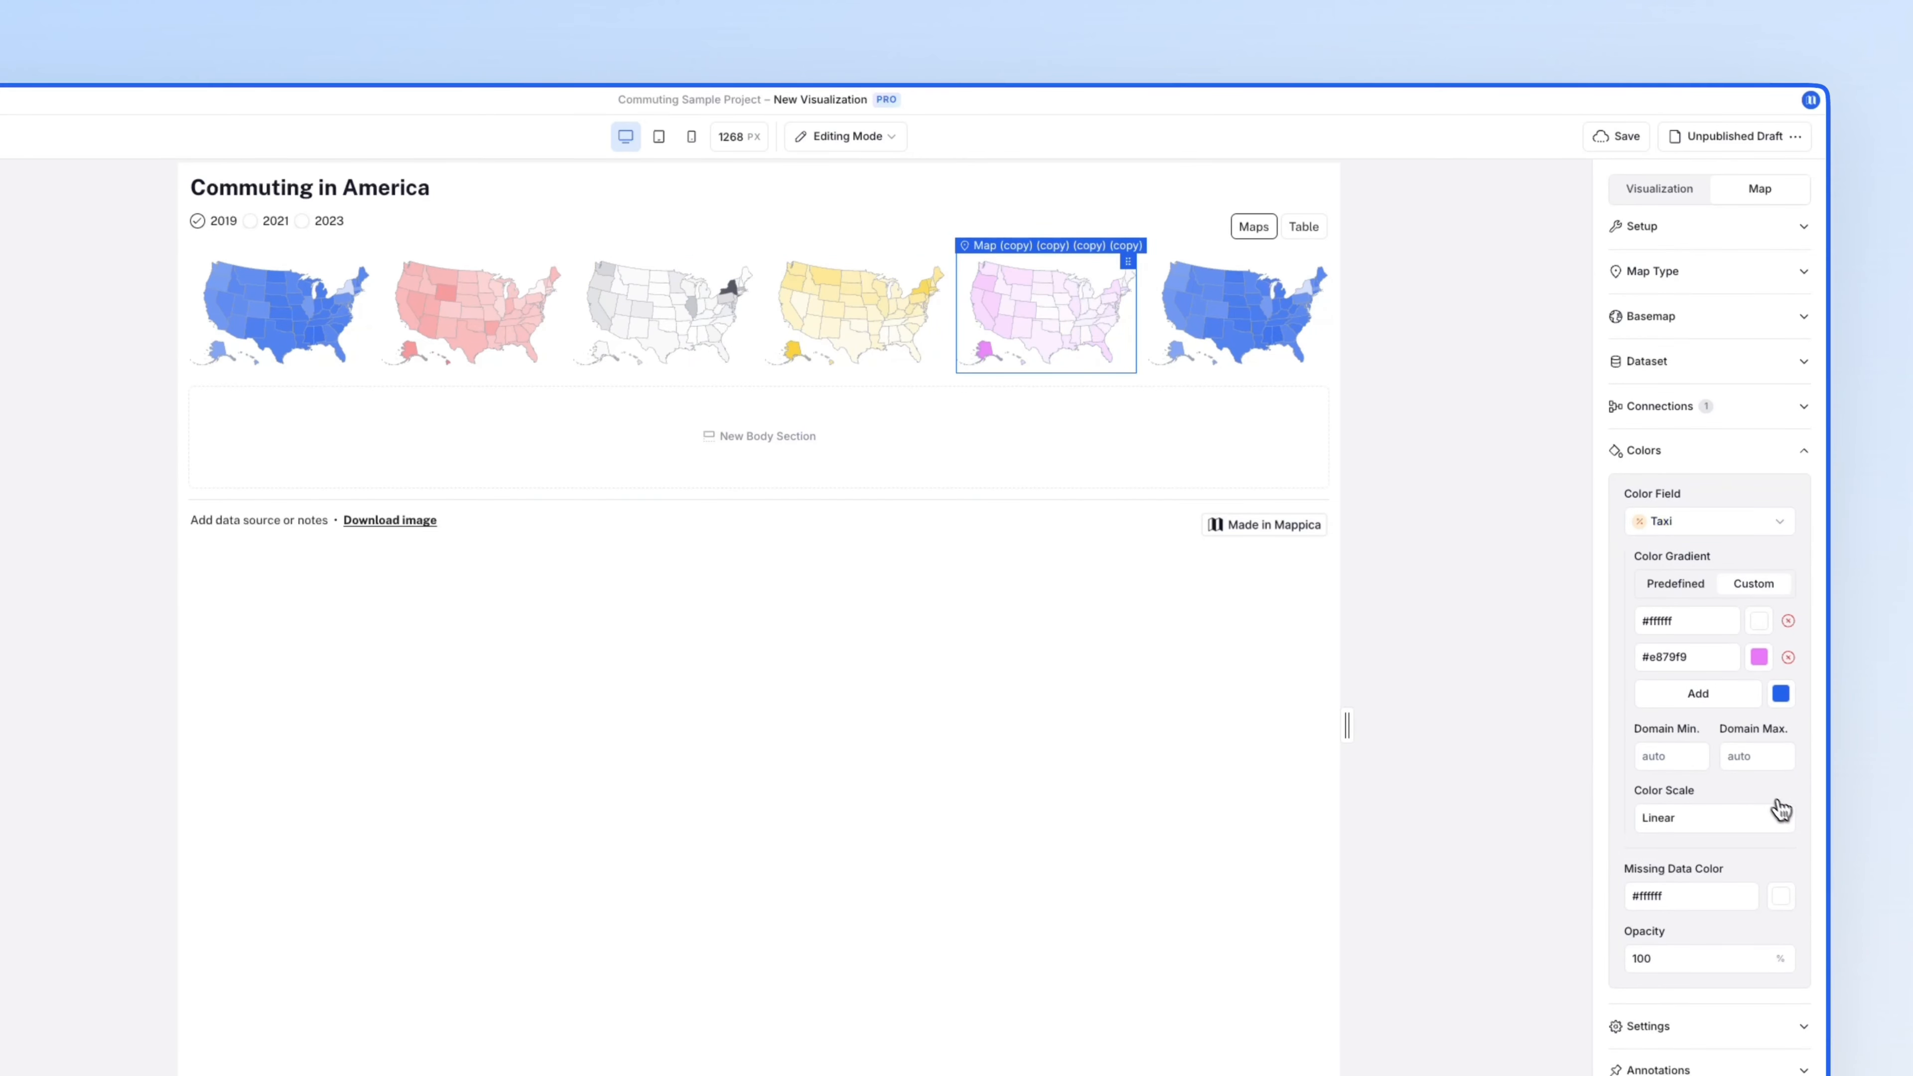
- Colour the sixth map by Worked from home with a green gradient
{"action": "left_click", "coordinate": [1238, 324]}
{"action": "left_click", "coordinate": [1718, 522]}
{"action": "left_click", "coordinate": [1722, 709]}
{"action": "left_click", "coordinate": [1760, 658]}
{"action": "left_click", "coordinate": [1692, 825]}
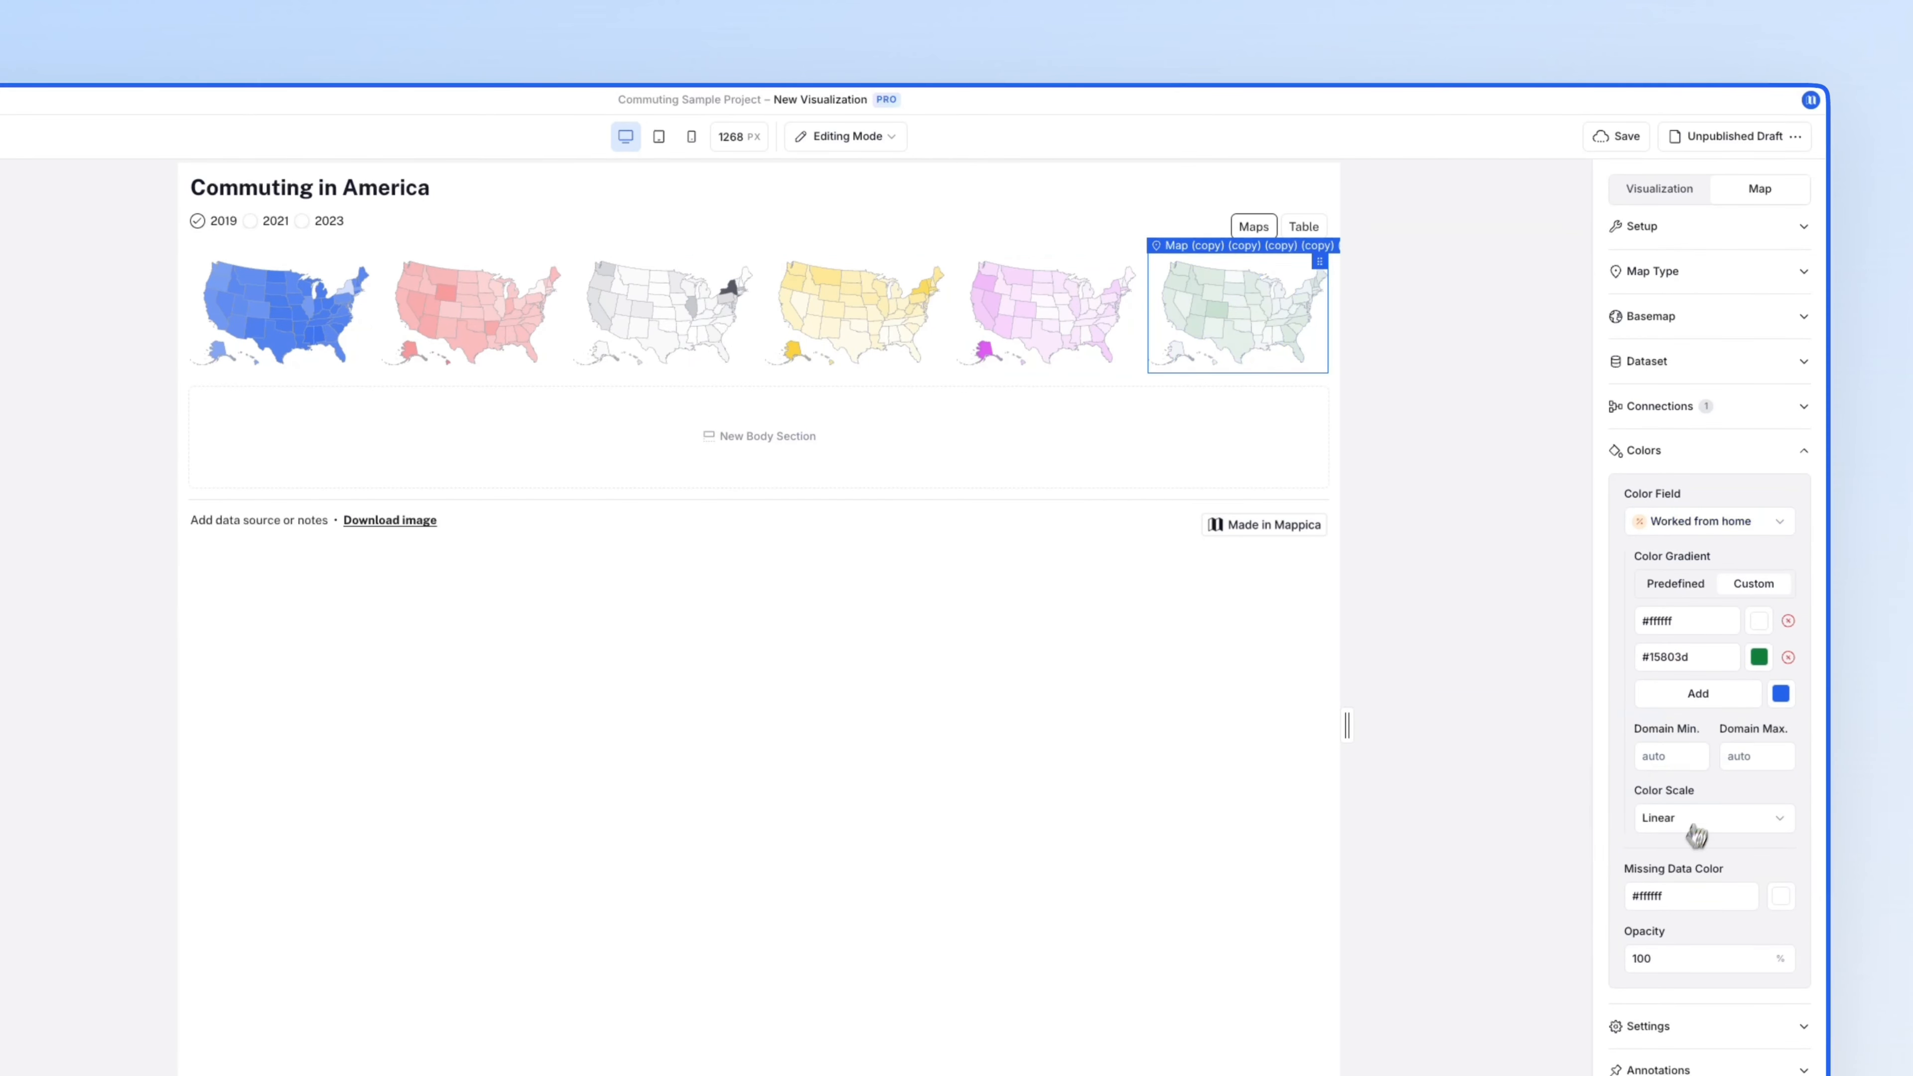
{"action": "left_click", "coordinate": [302, 220]}
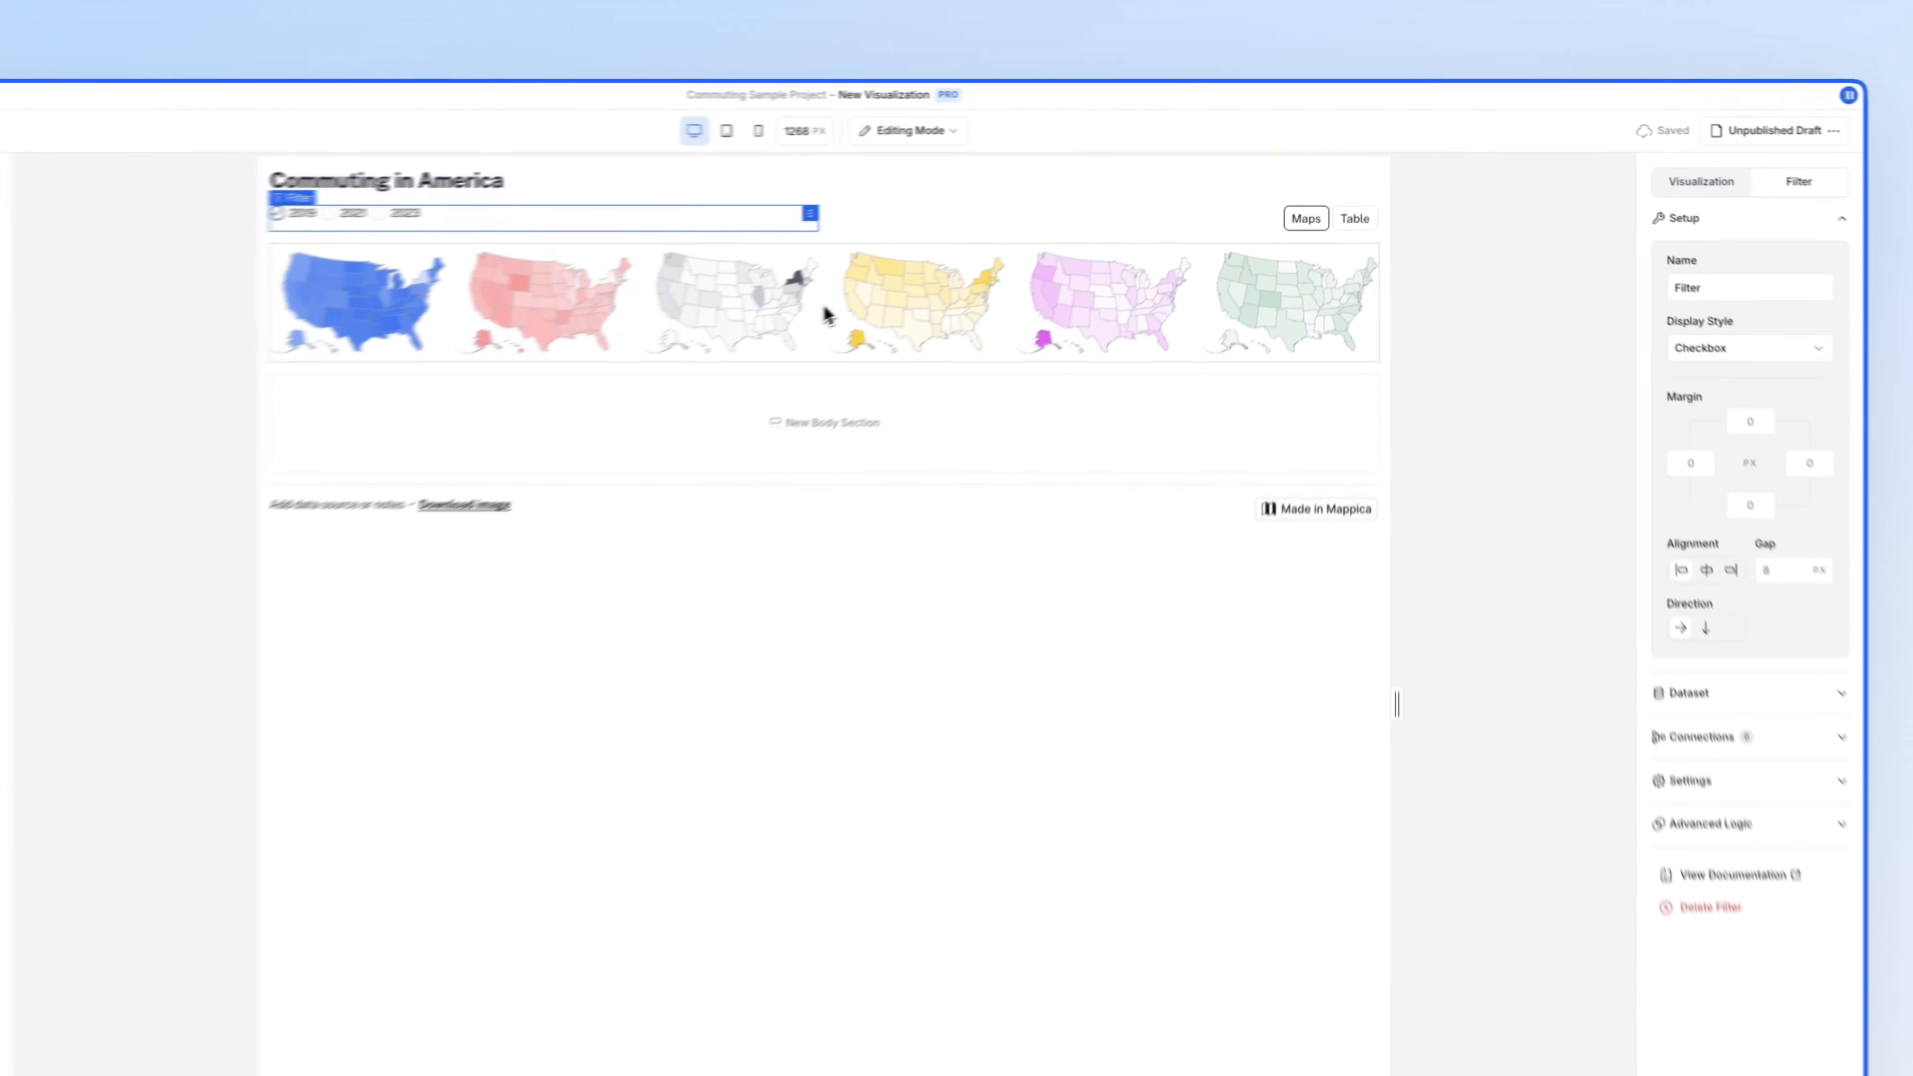
- Make the Maps Section wrap its maps into three columns on desktop
{"action": "left_click", "coordinate": [957, 260]}
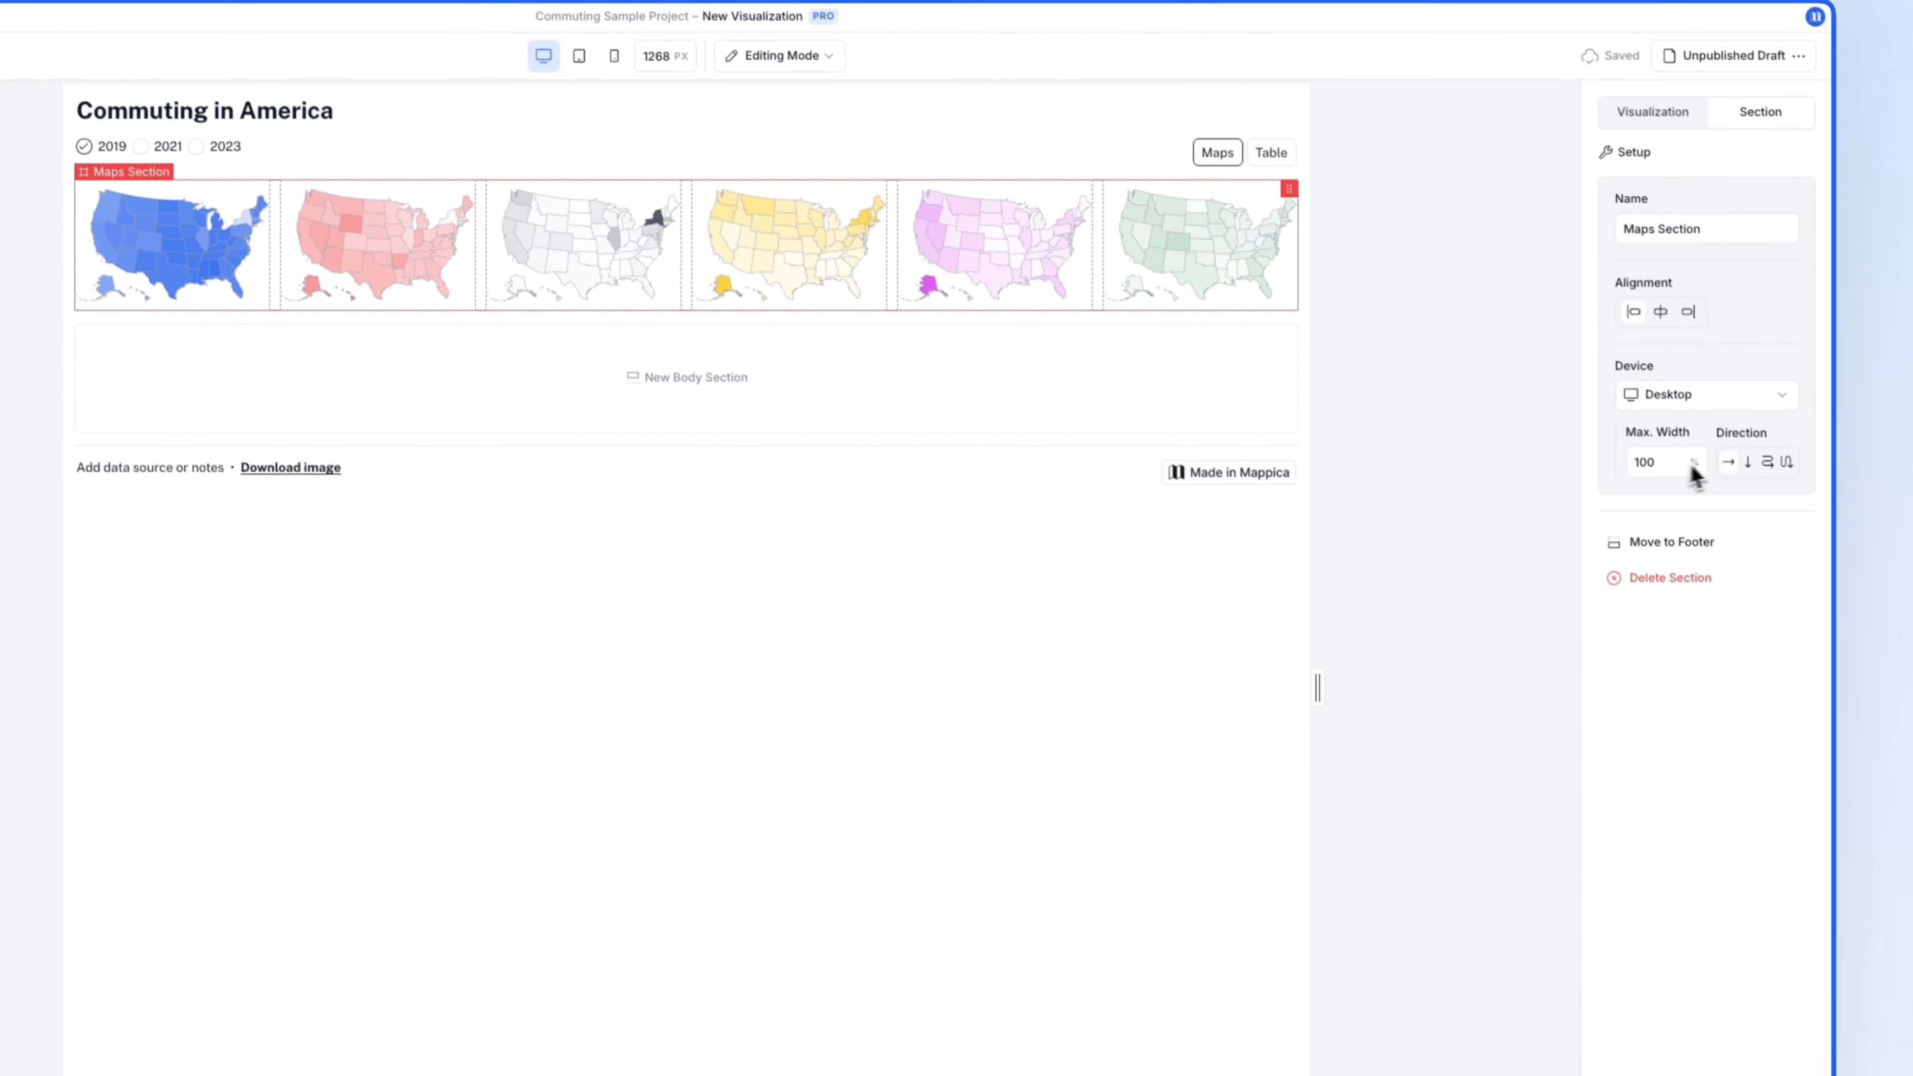
{"action": "left_click", "coordinate": [1781, 451]}
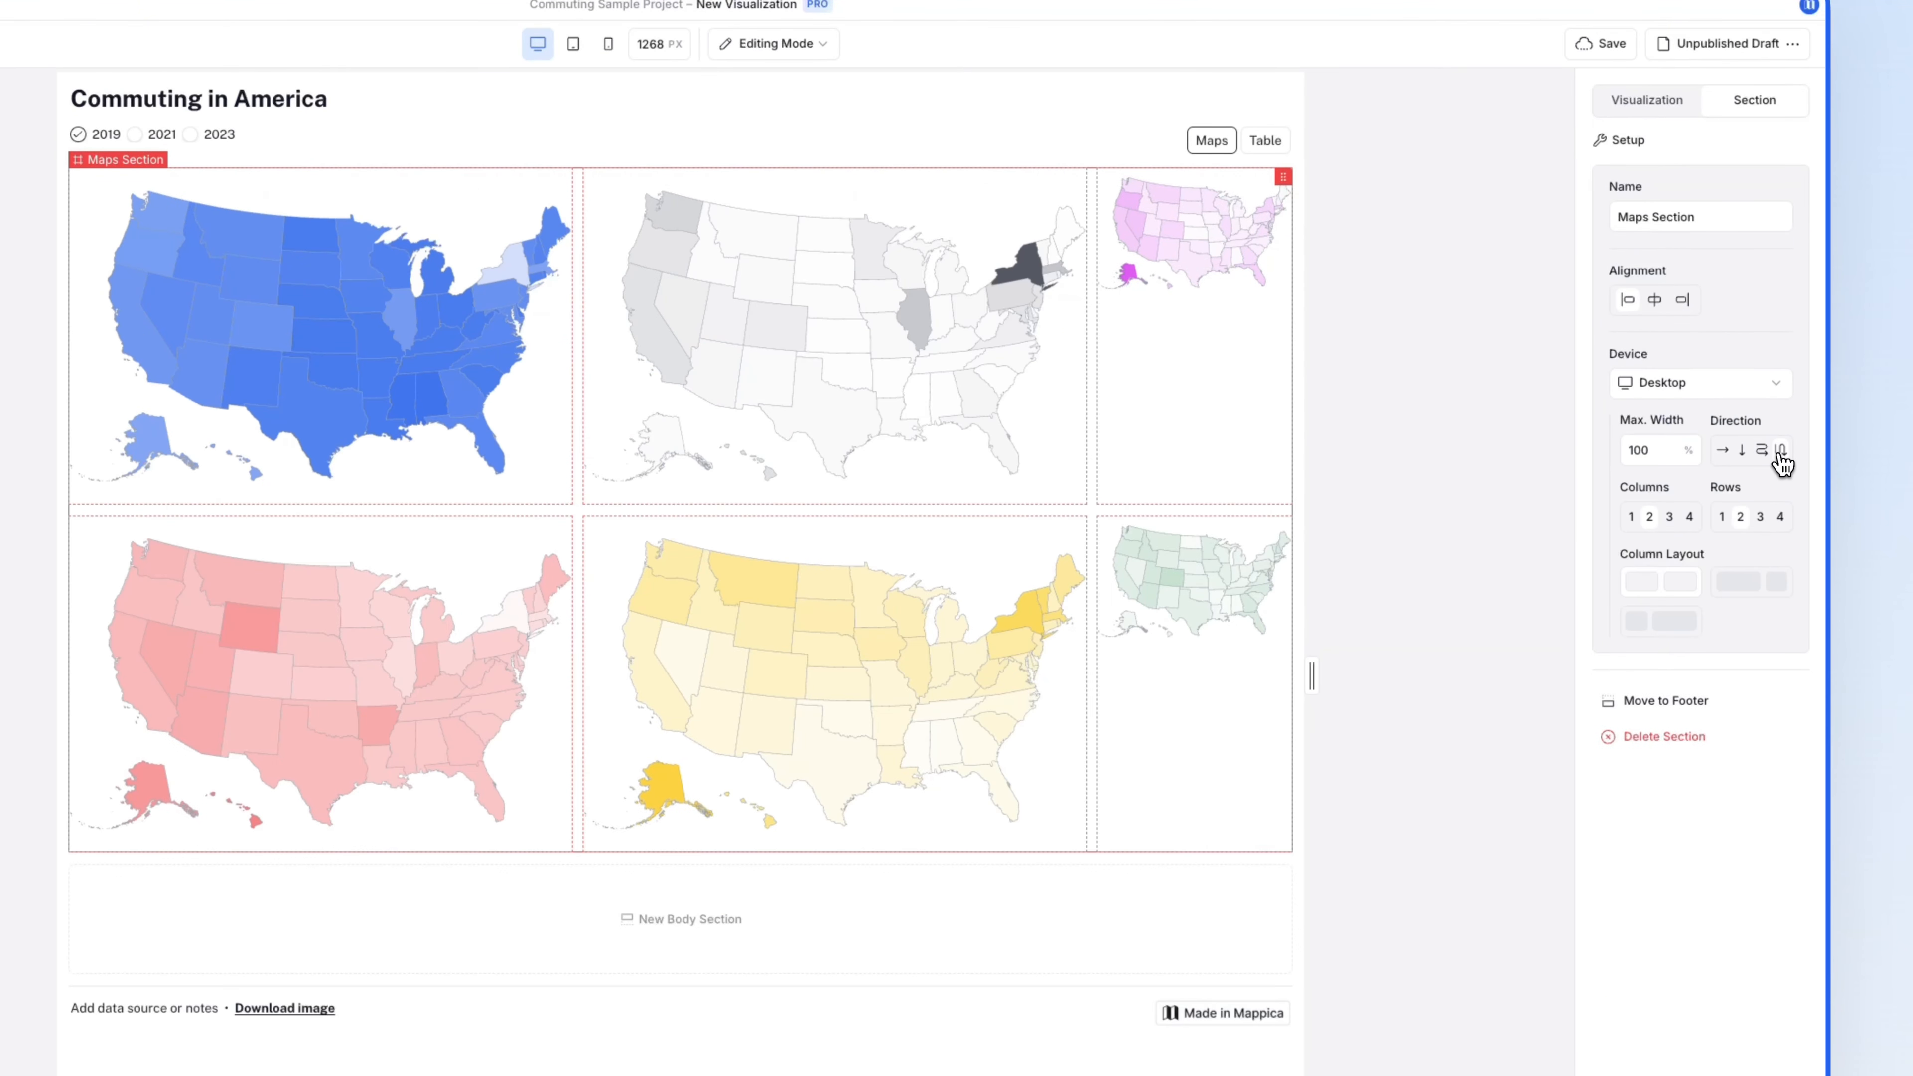
{"action": "left_click", "coordinate": [1673, 520]}
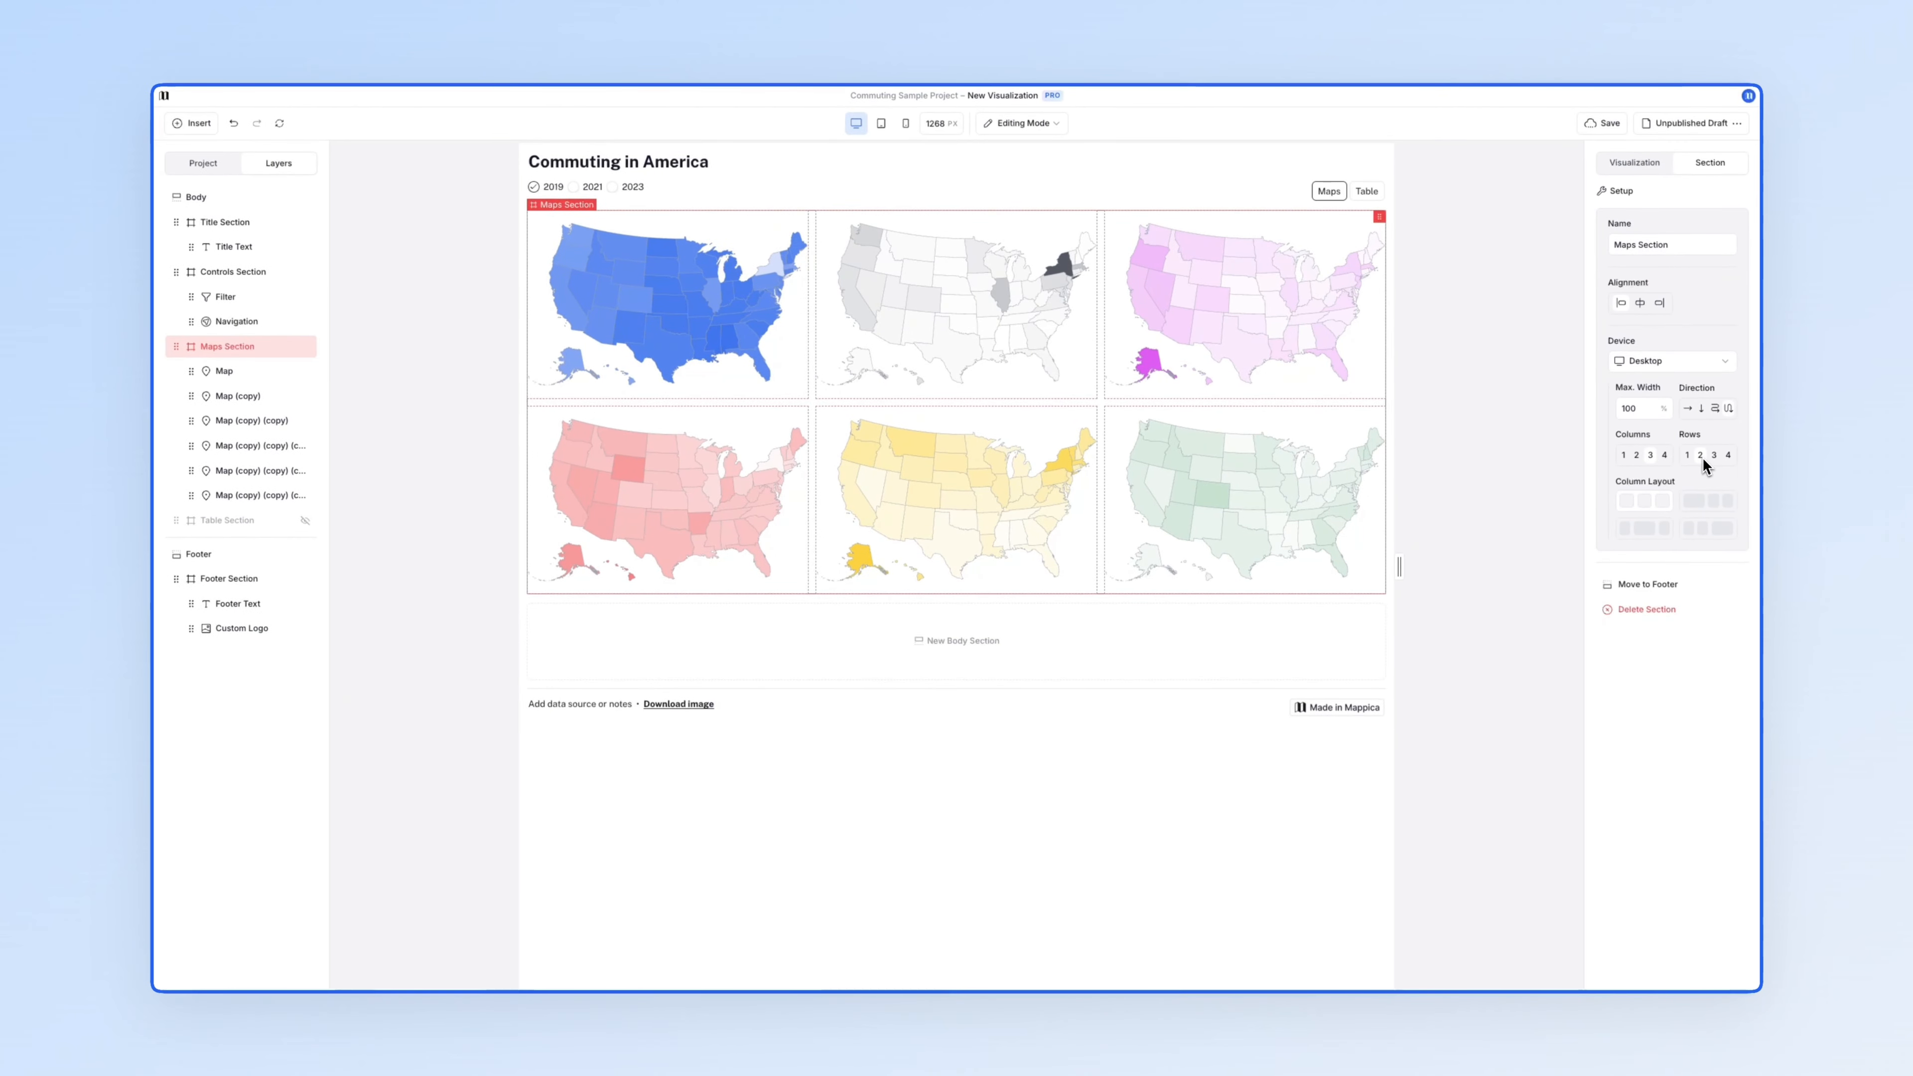
- Stack the maps in a single column on mobile, then return to desktop and widen the canvas to about 1445 px
{"action": "left_click", "coordinate": [1689, 365]}
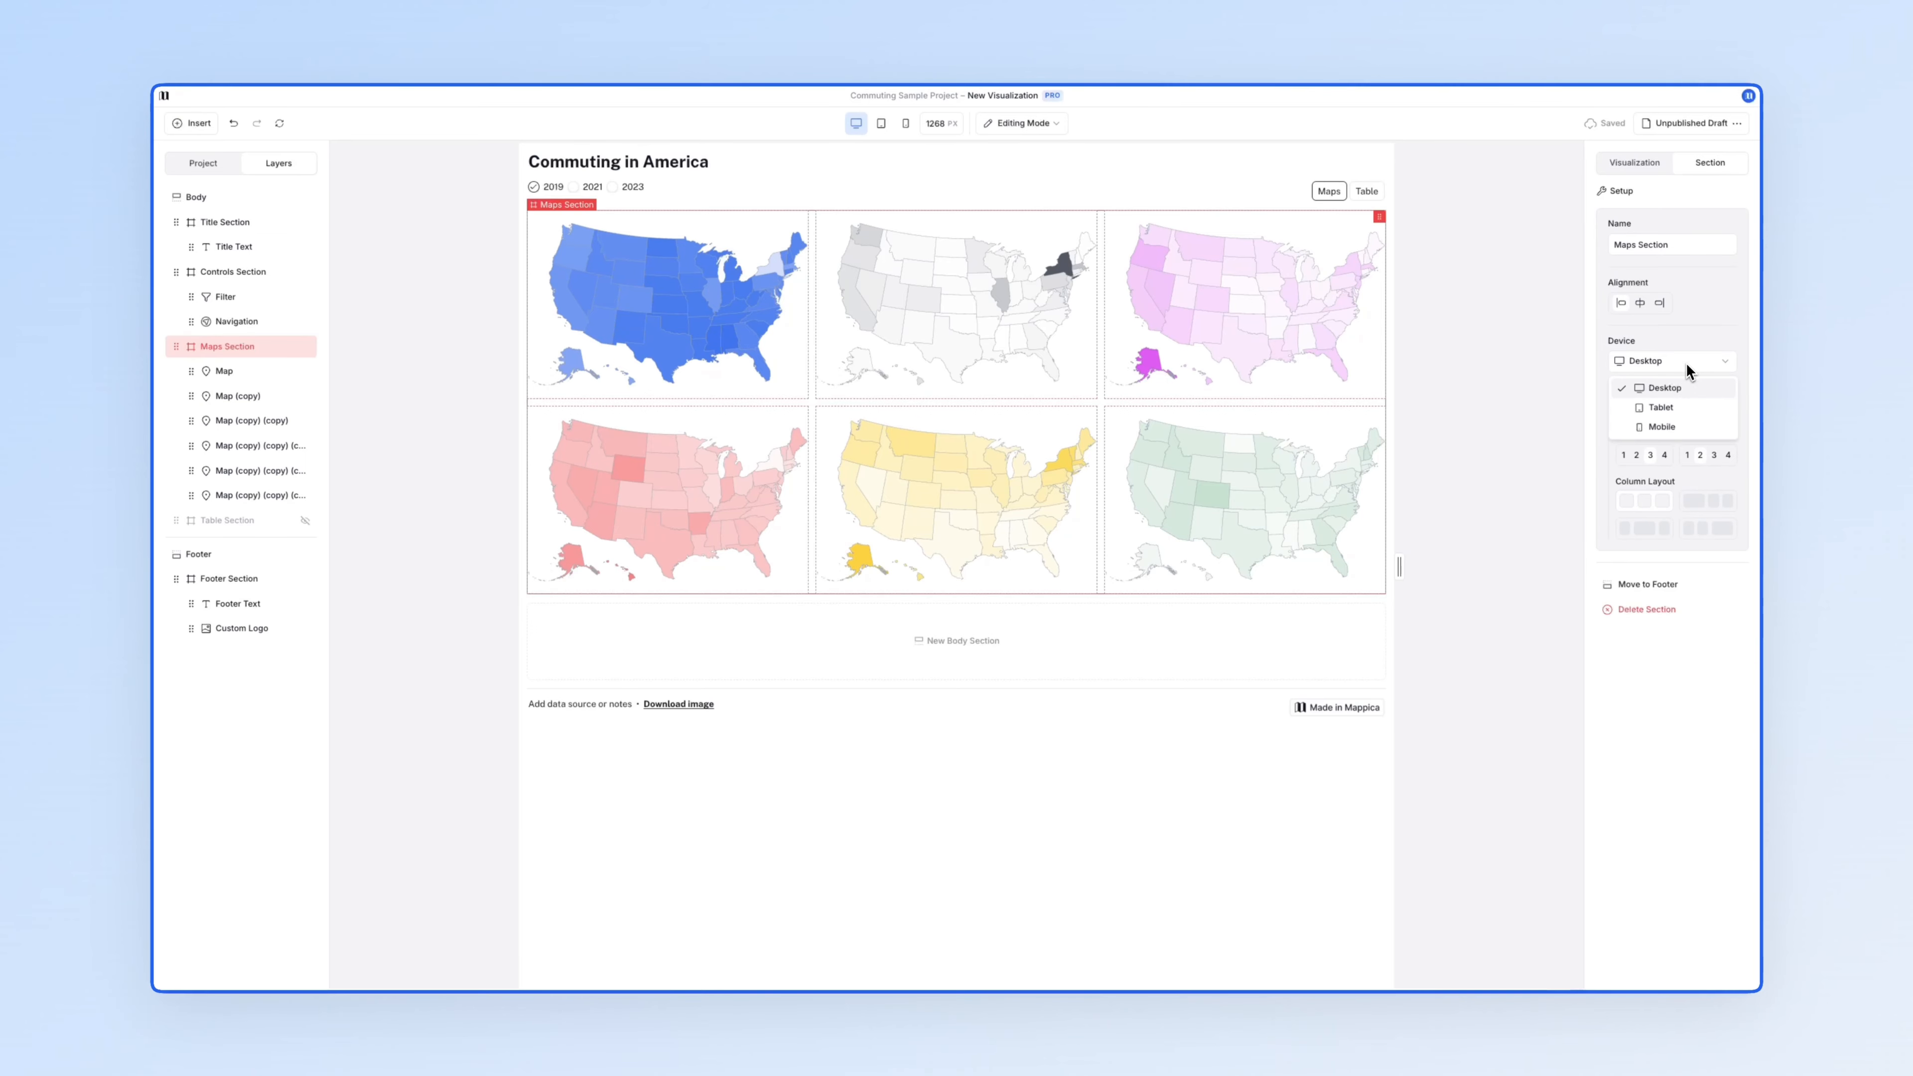
{"action": "left_click", "coordinate": [1687, 422]}
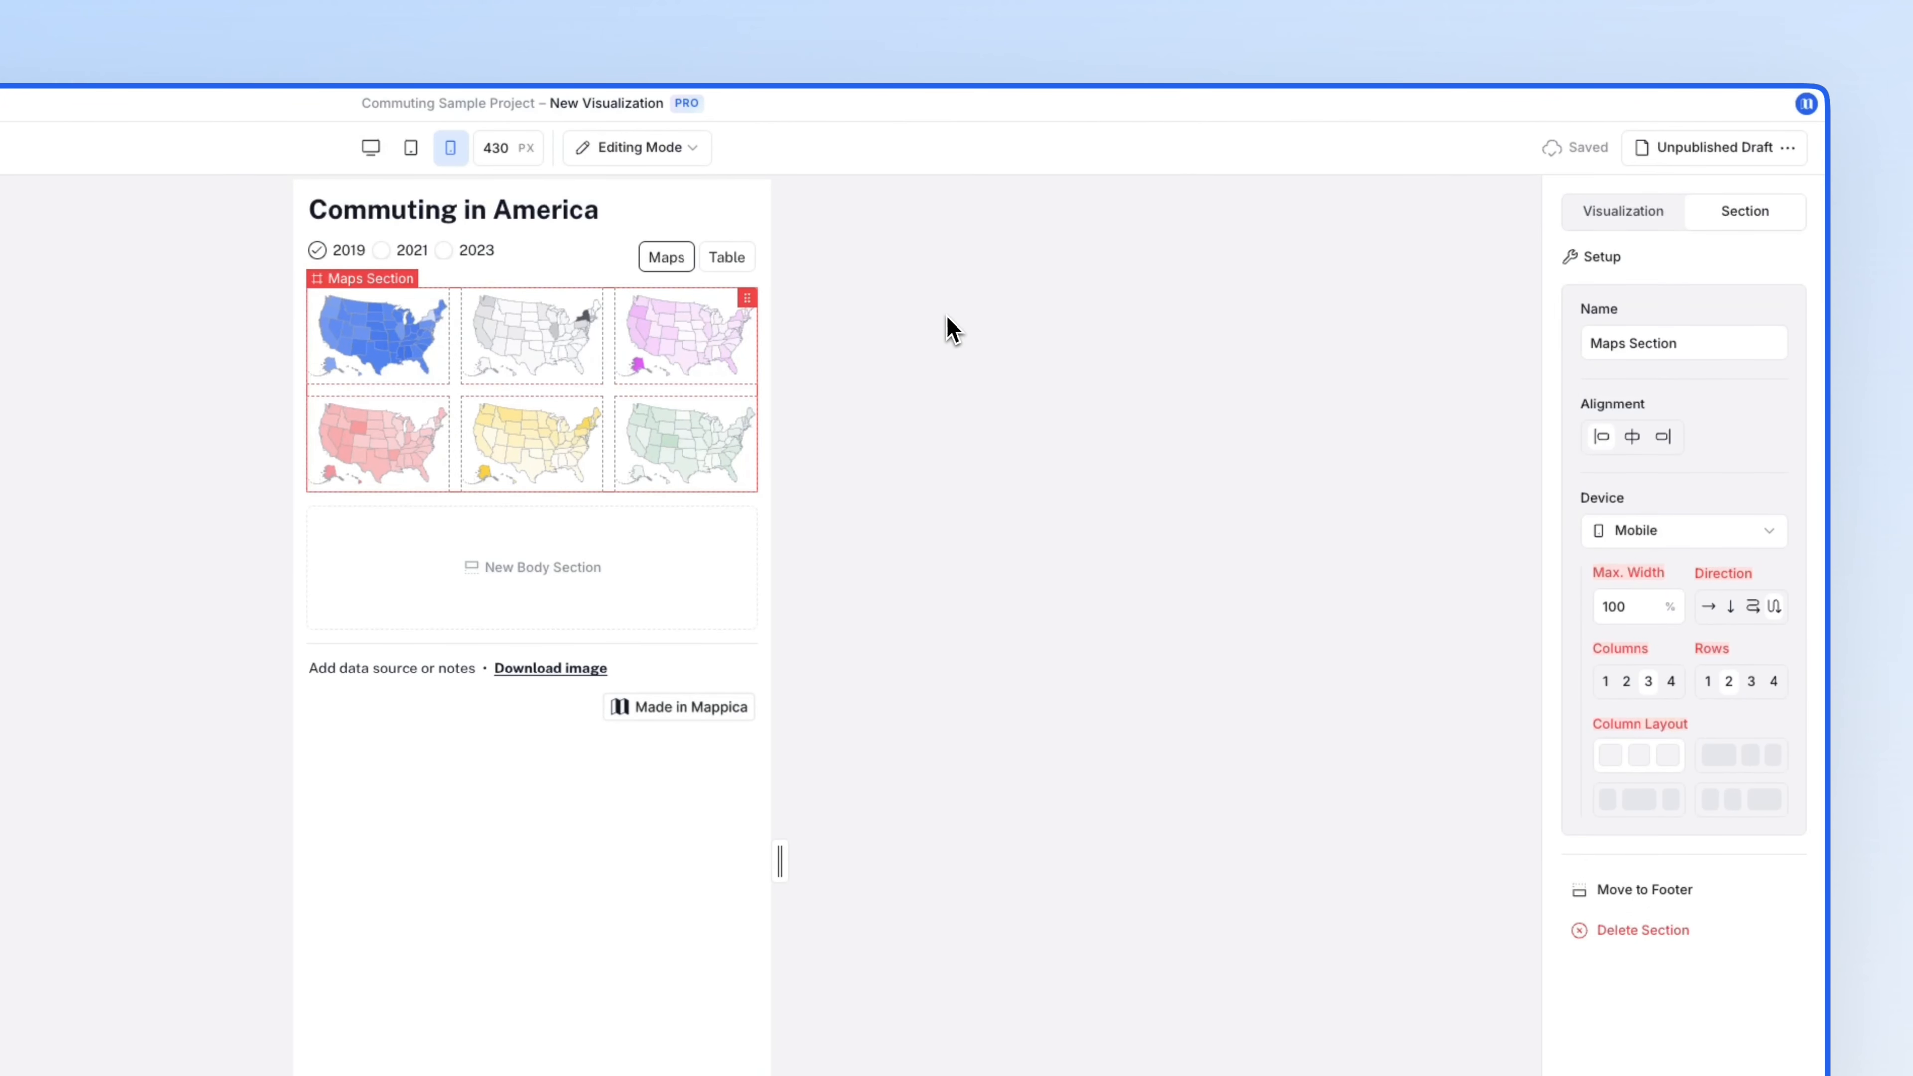
{"action": "left_click", "coordinate": [1731, 606]}
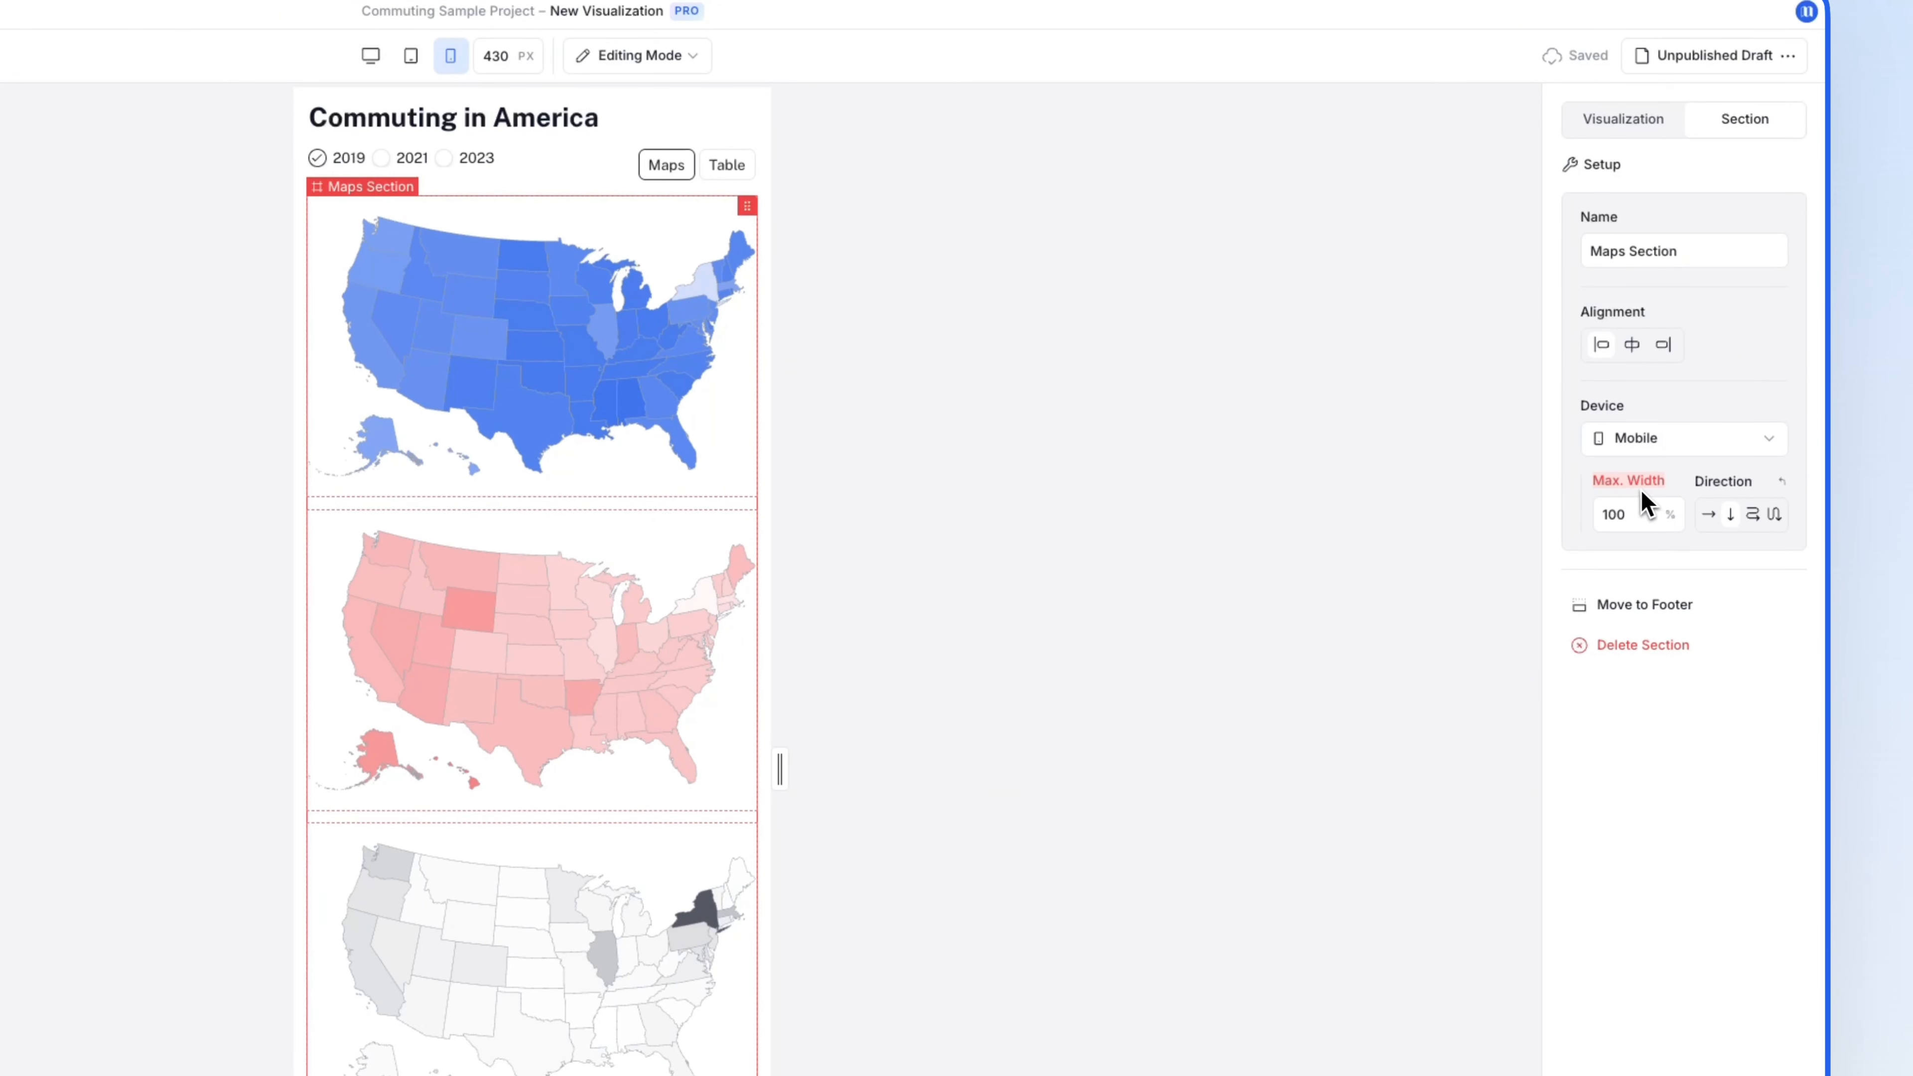
{"action": "mouse_move", "coordinate": [1639, 490]}
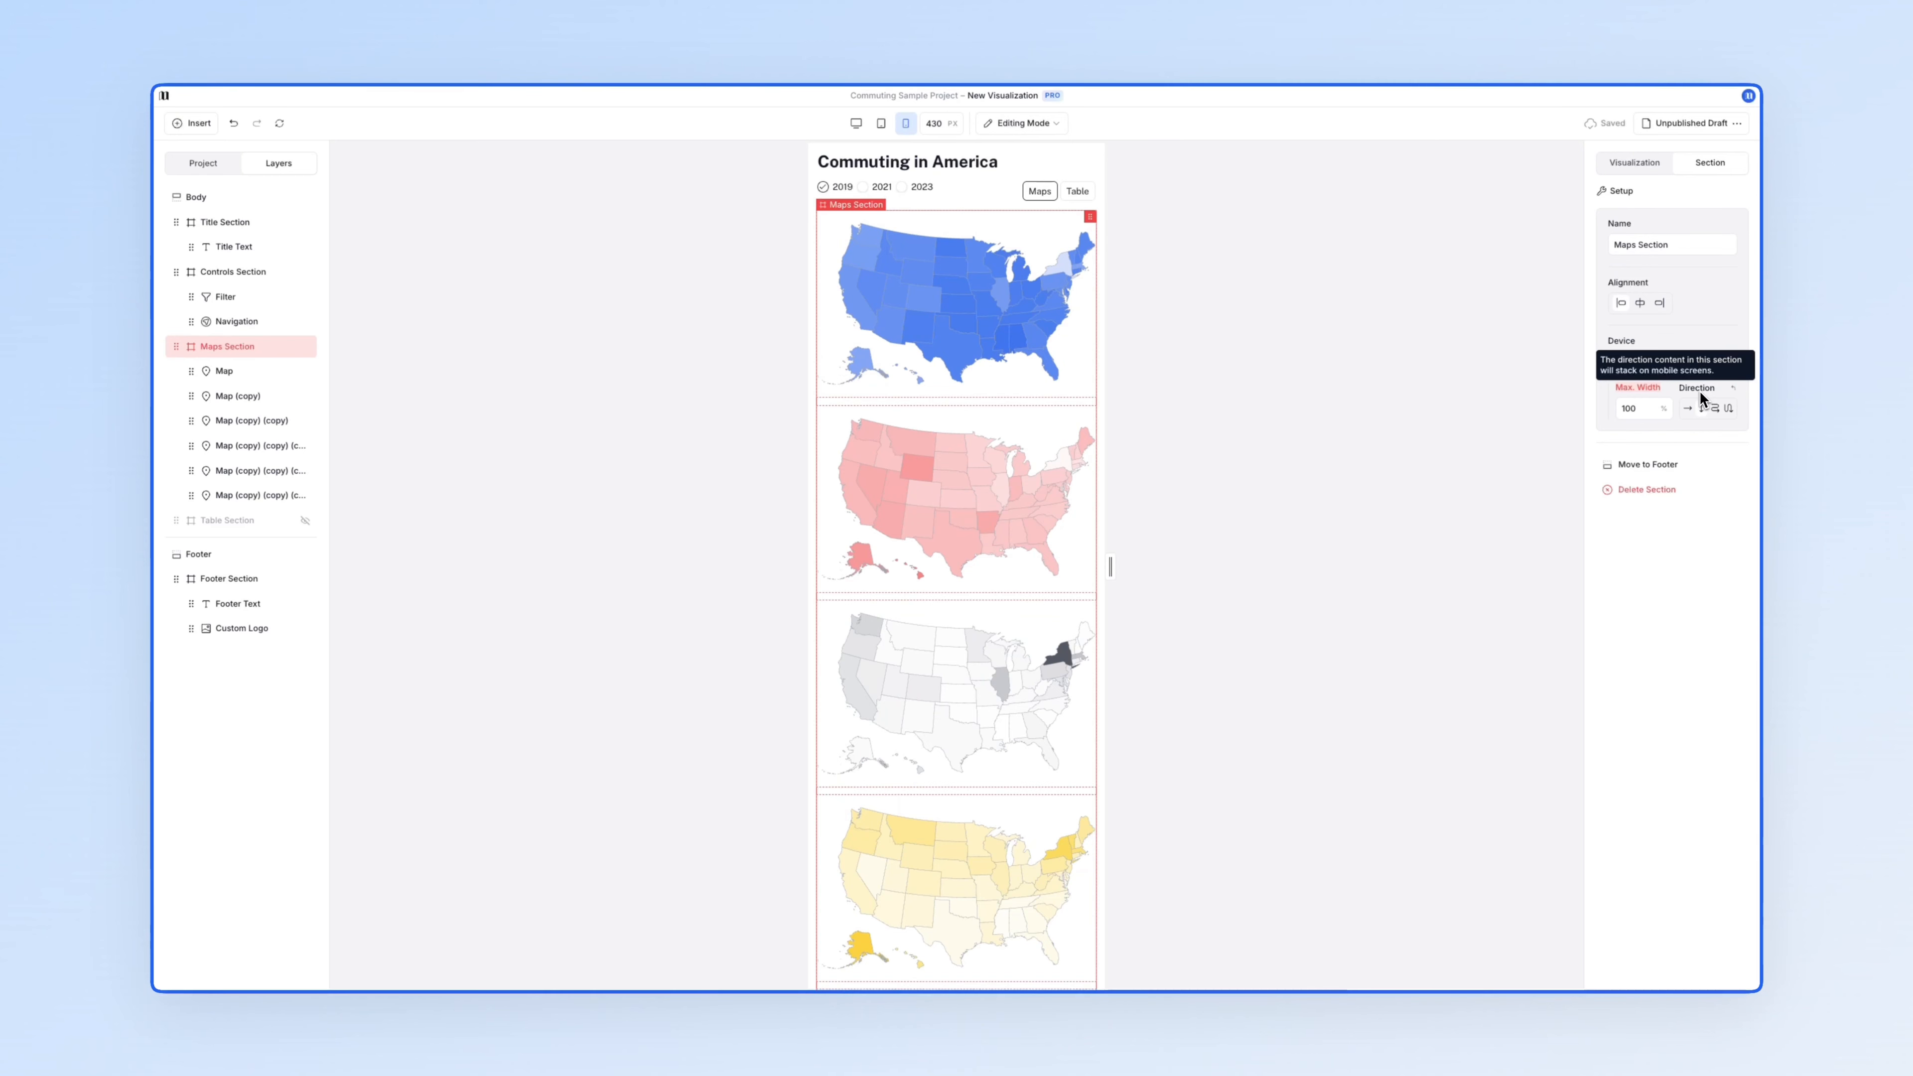
{"action": "left_click", "coordinate": [1647, 363]}
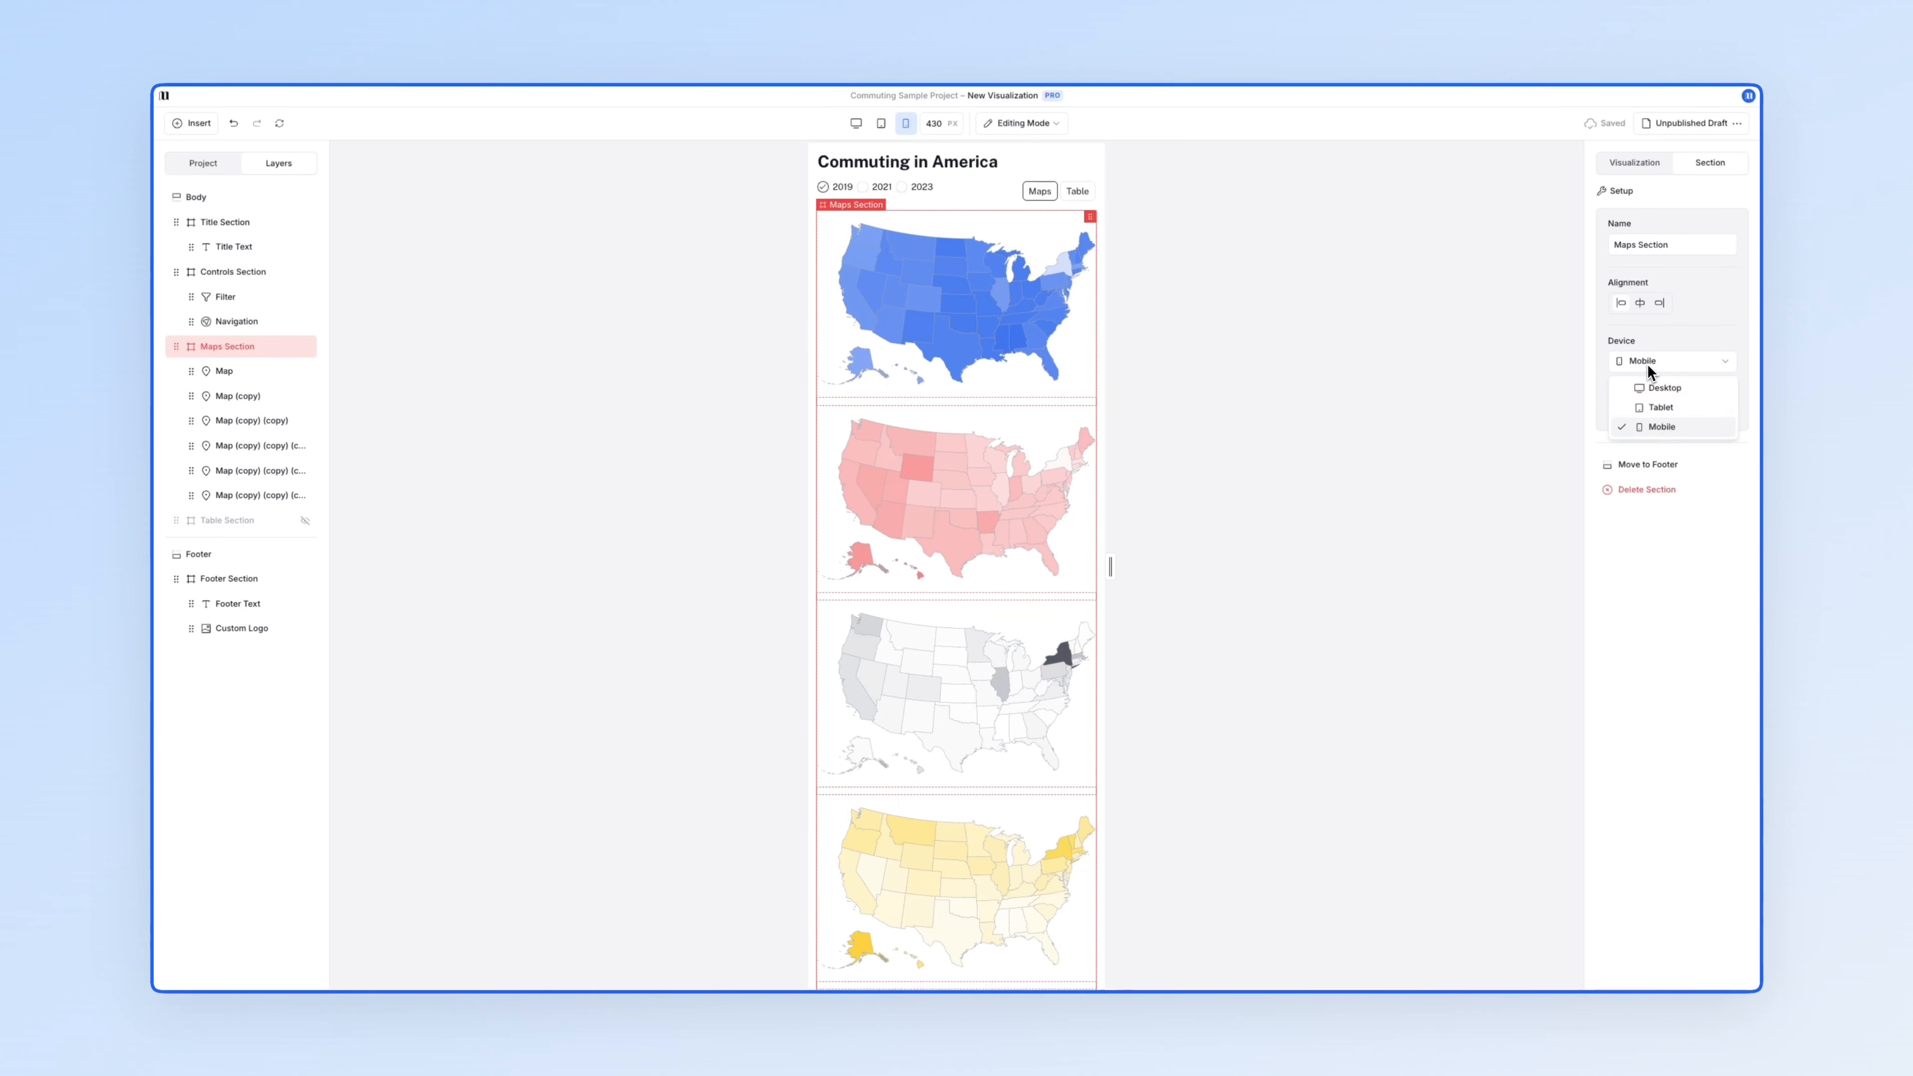
{"action": "left_click", "coordinate": [1658, 387]}
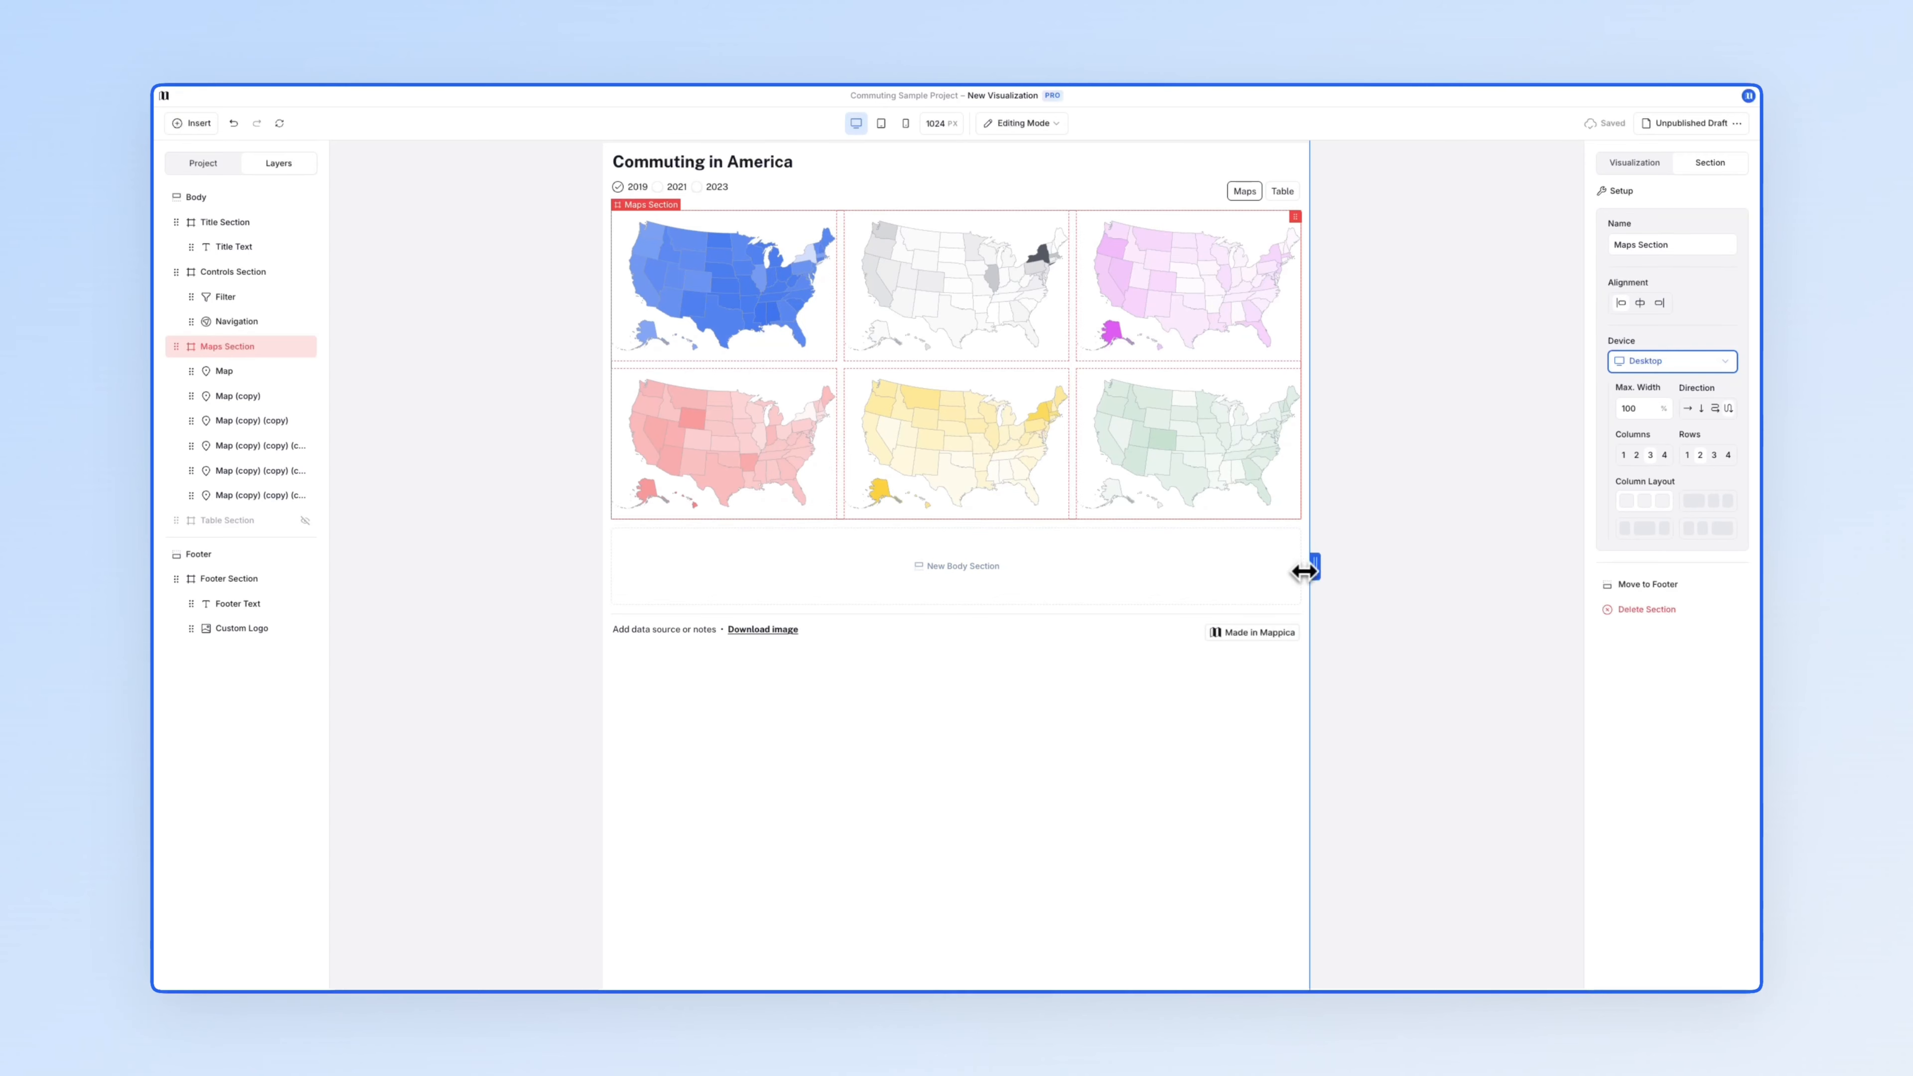
{"action": "left_click_drag", "start_coordinate": [1304, 572], "coordinate": [1464, 554]}
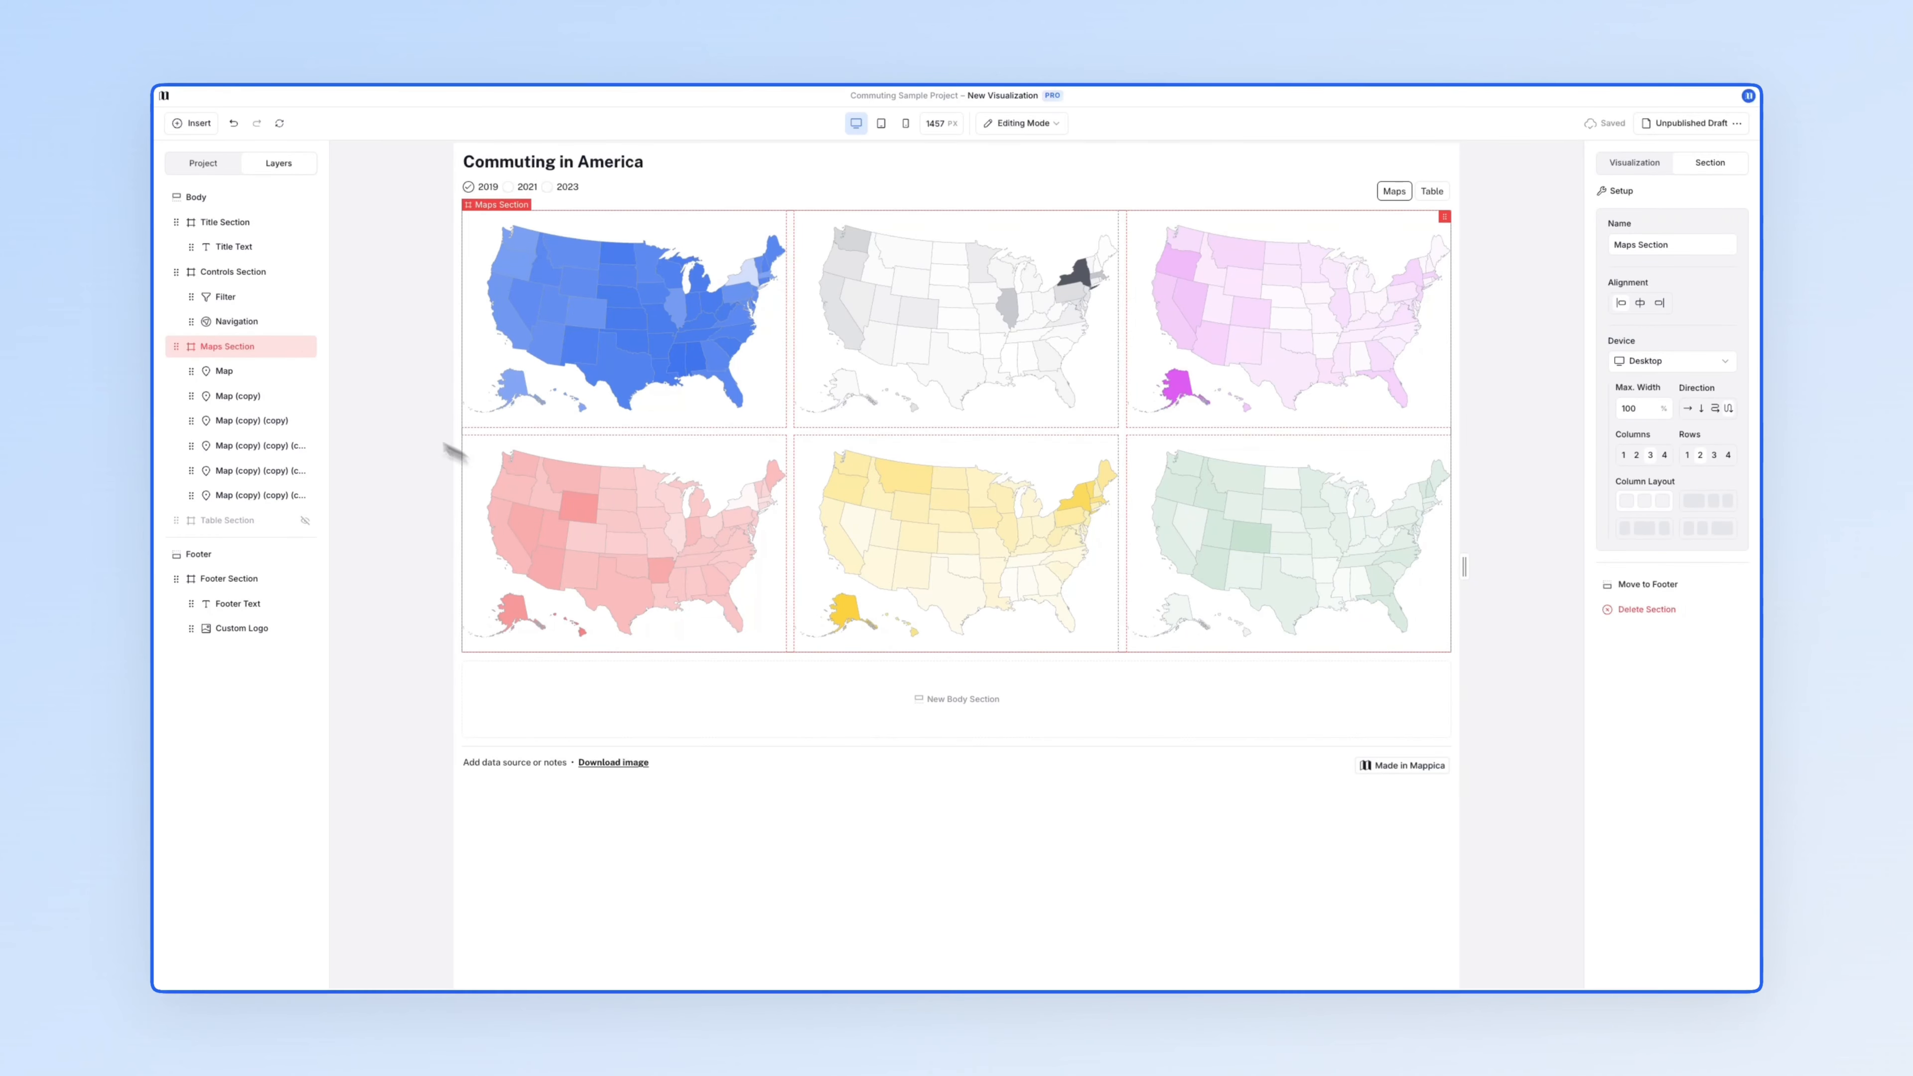
{"action": "left_click", "coordinate": [194, 123]}
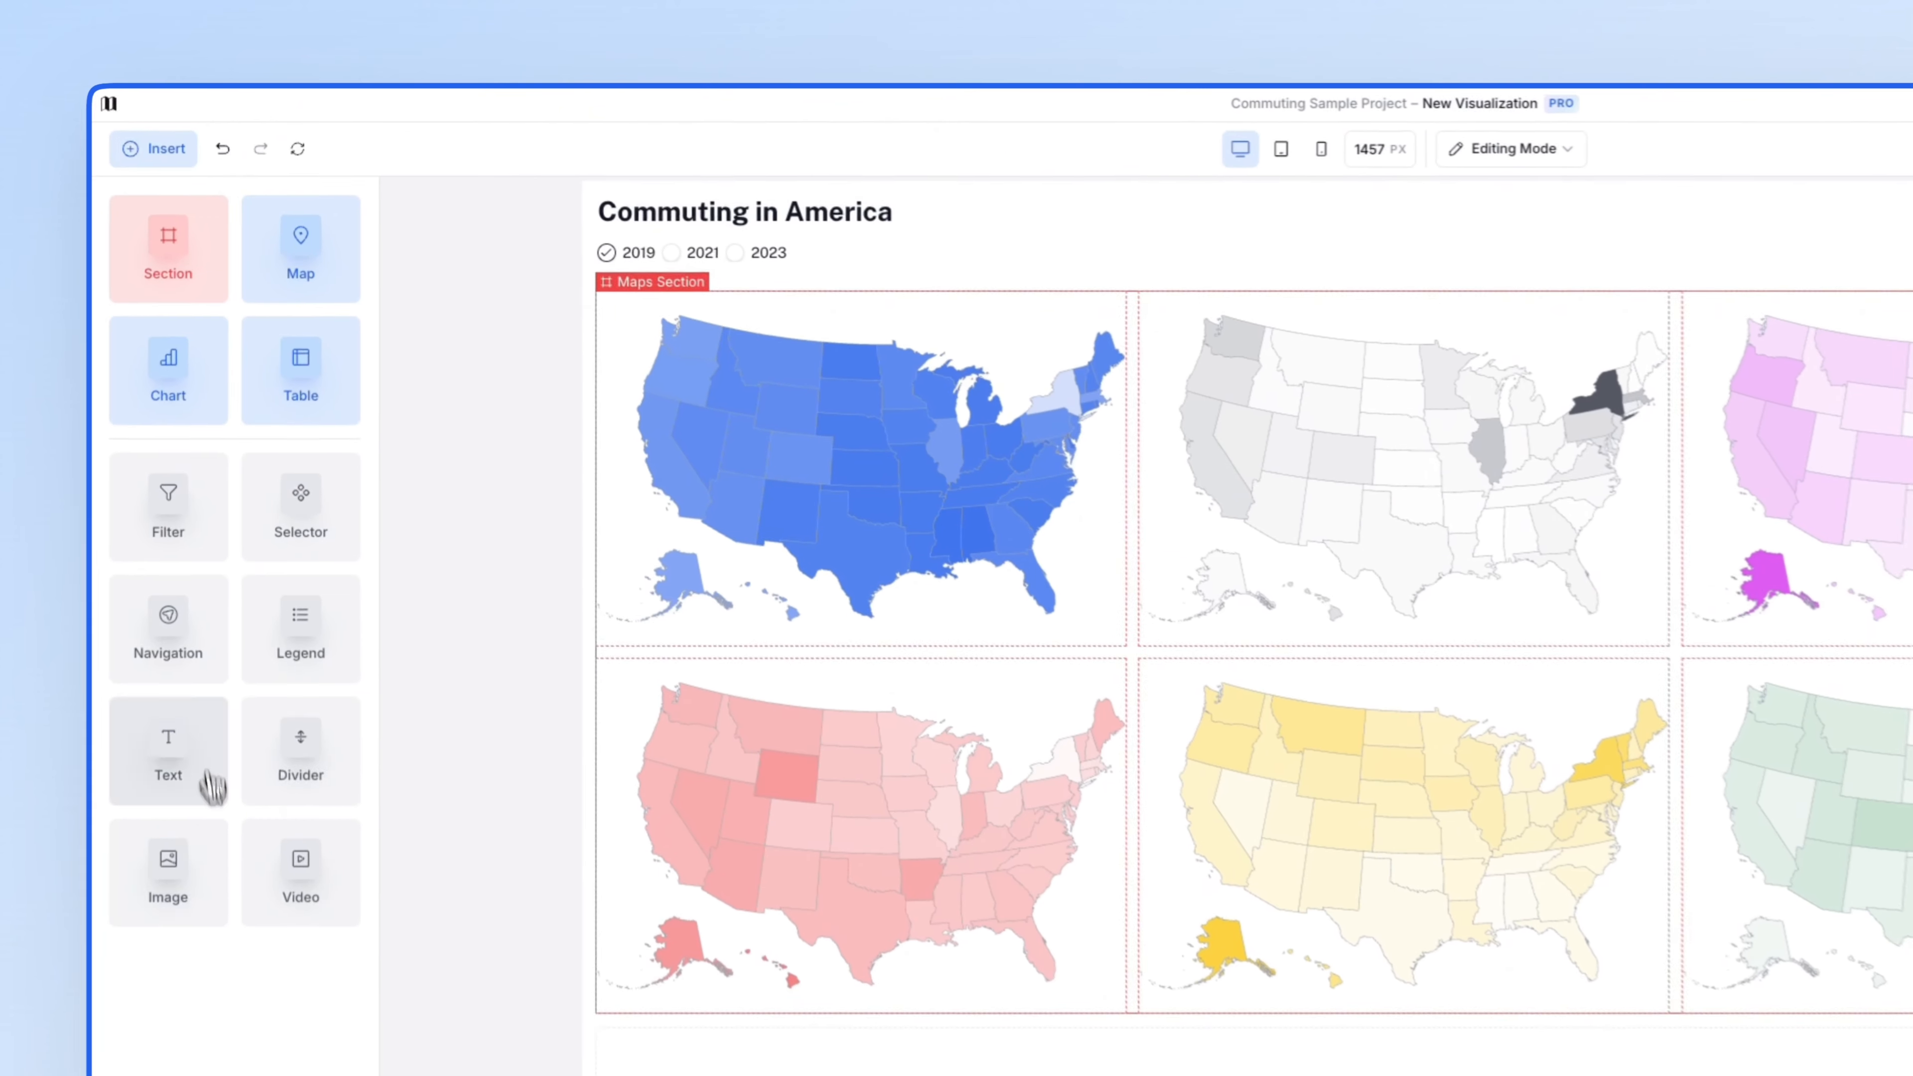
- Add a centred level-two 'Driving Alone' heading before the first map and set the Maps Section to 2 columns
{"action": "left_click_drag", "start_coordinate": [214, 788], "coordinate": [863, 316]}
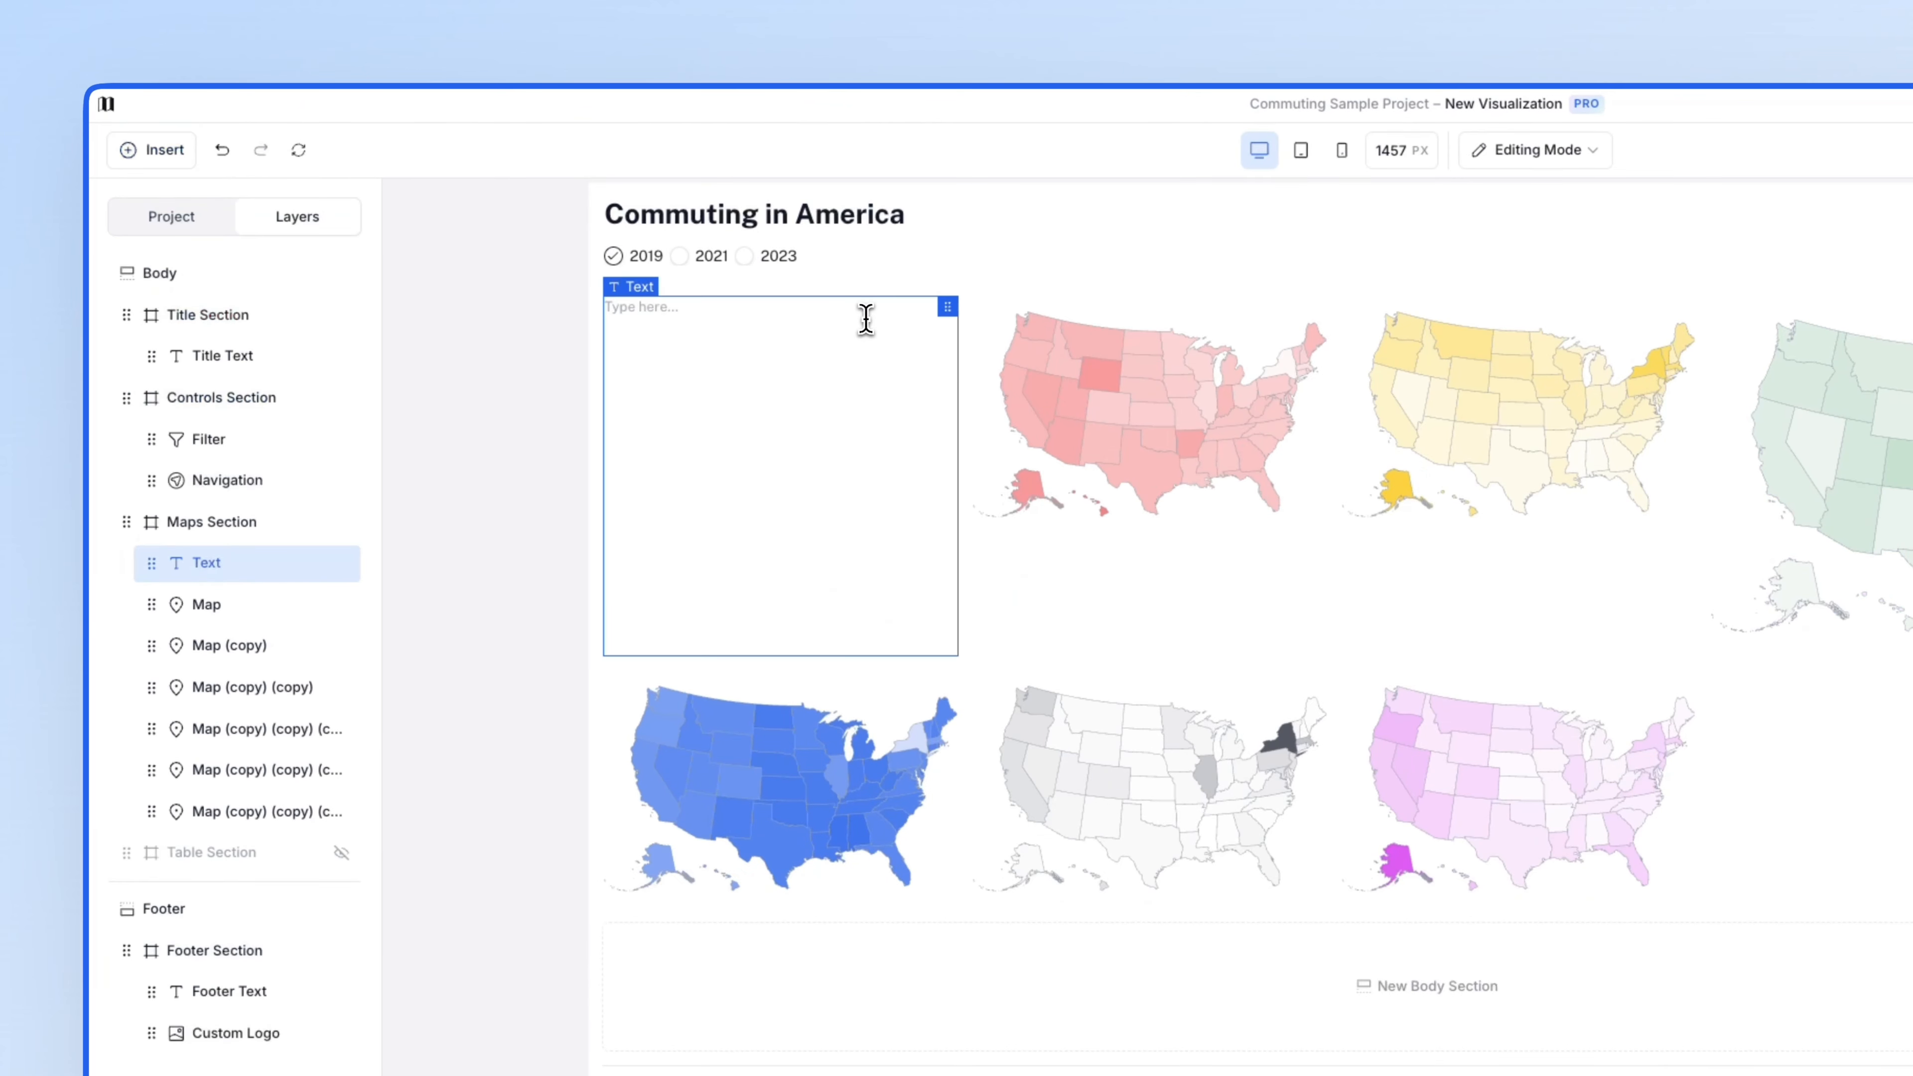
{"action": "type", "text": "Driving Alone"}
{"action": "key", "text": "ctrl+a"}
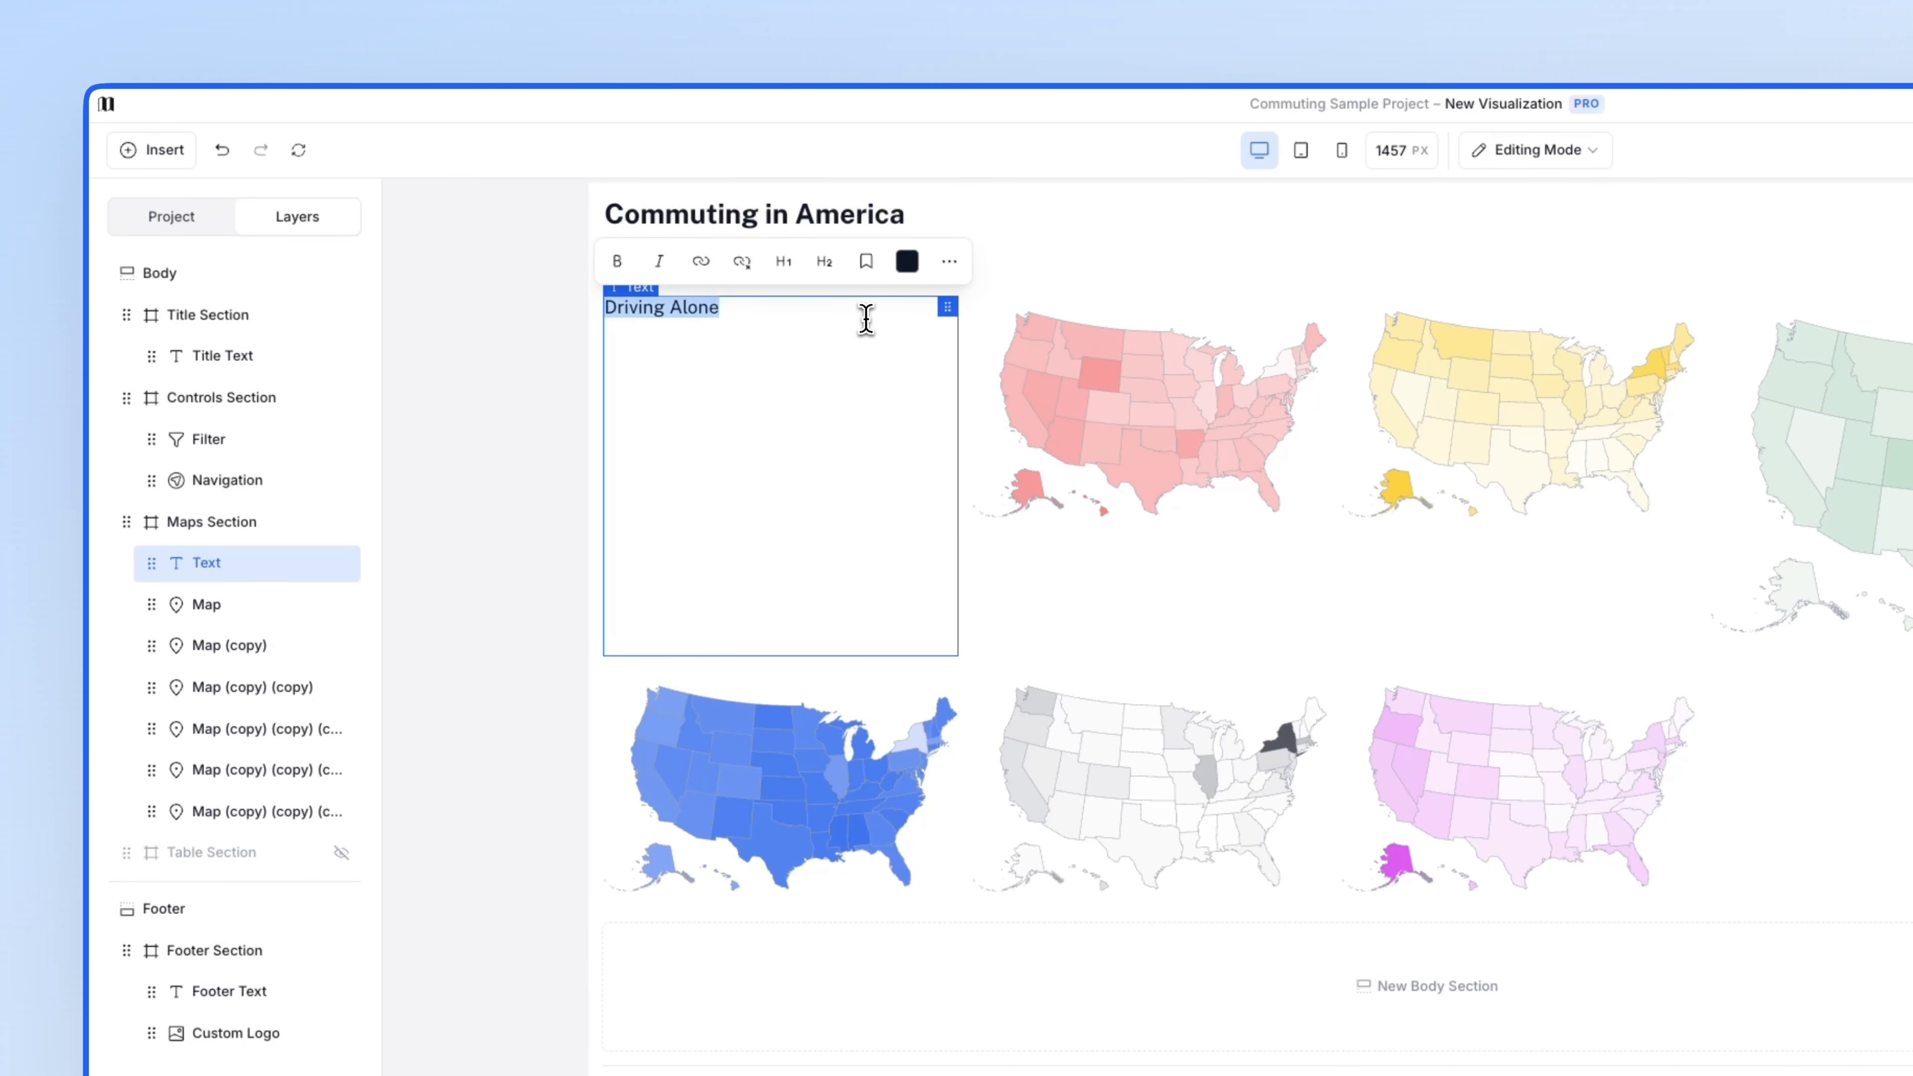
{"action": "left_click", "coordinate": [825, 262]}
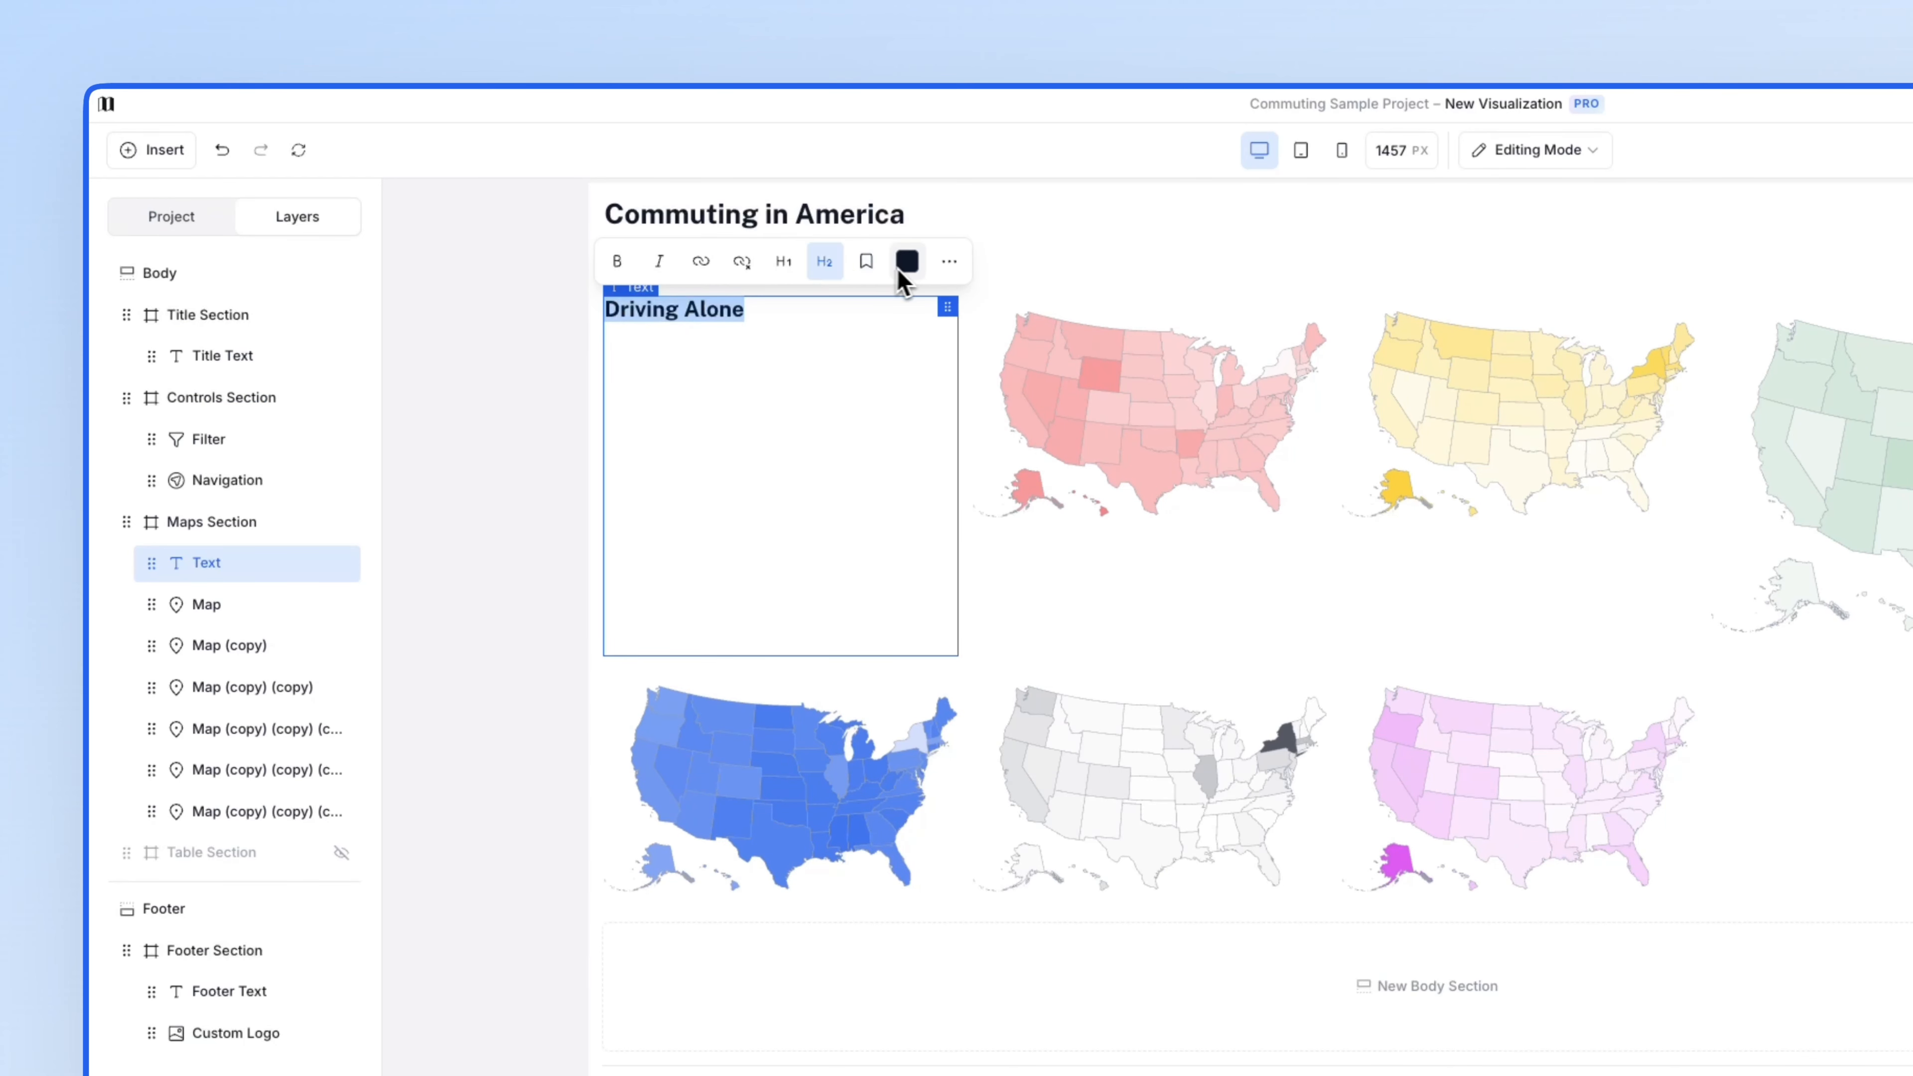
{"action": "left_click", "coordinate": [948, 261]}
{"action": "left_click", "coordinate": [908, 263]}
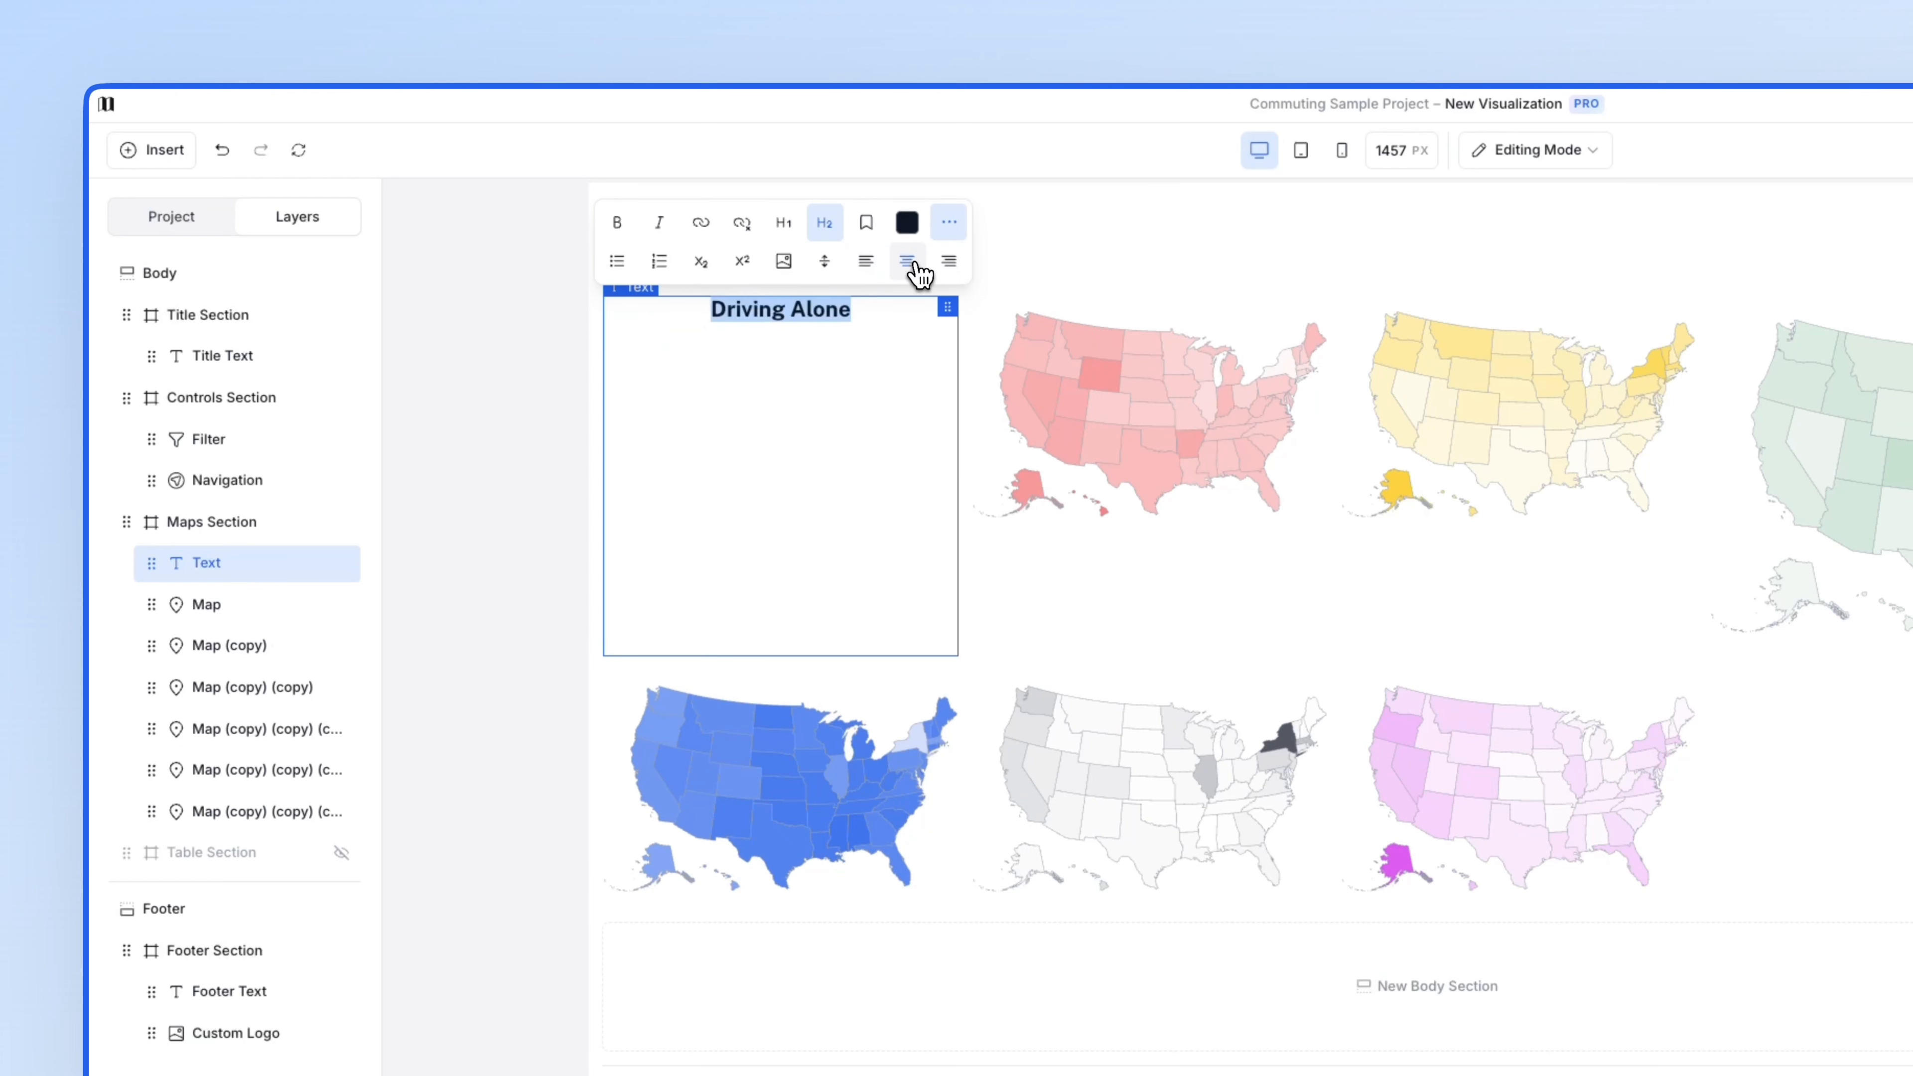
{"action": "key", "text": "Escape"}
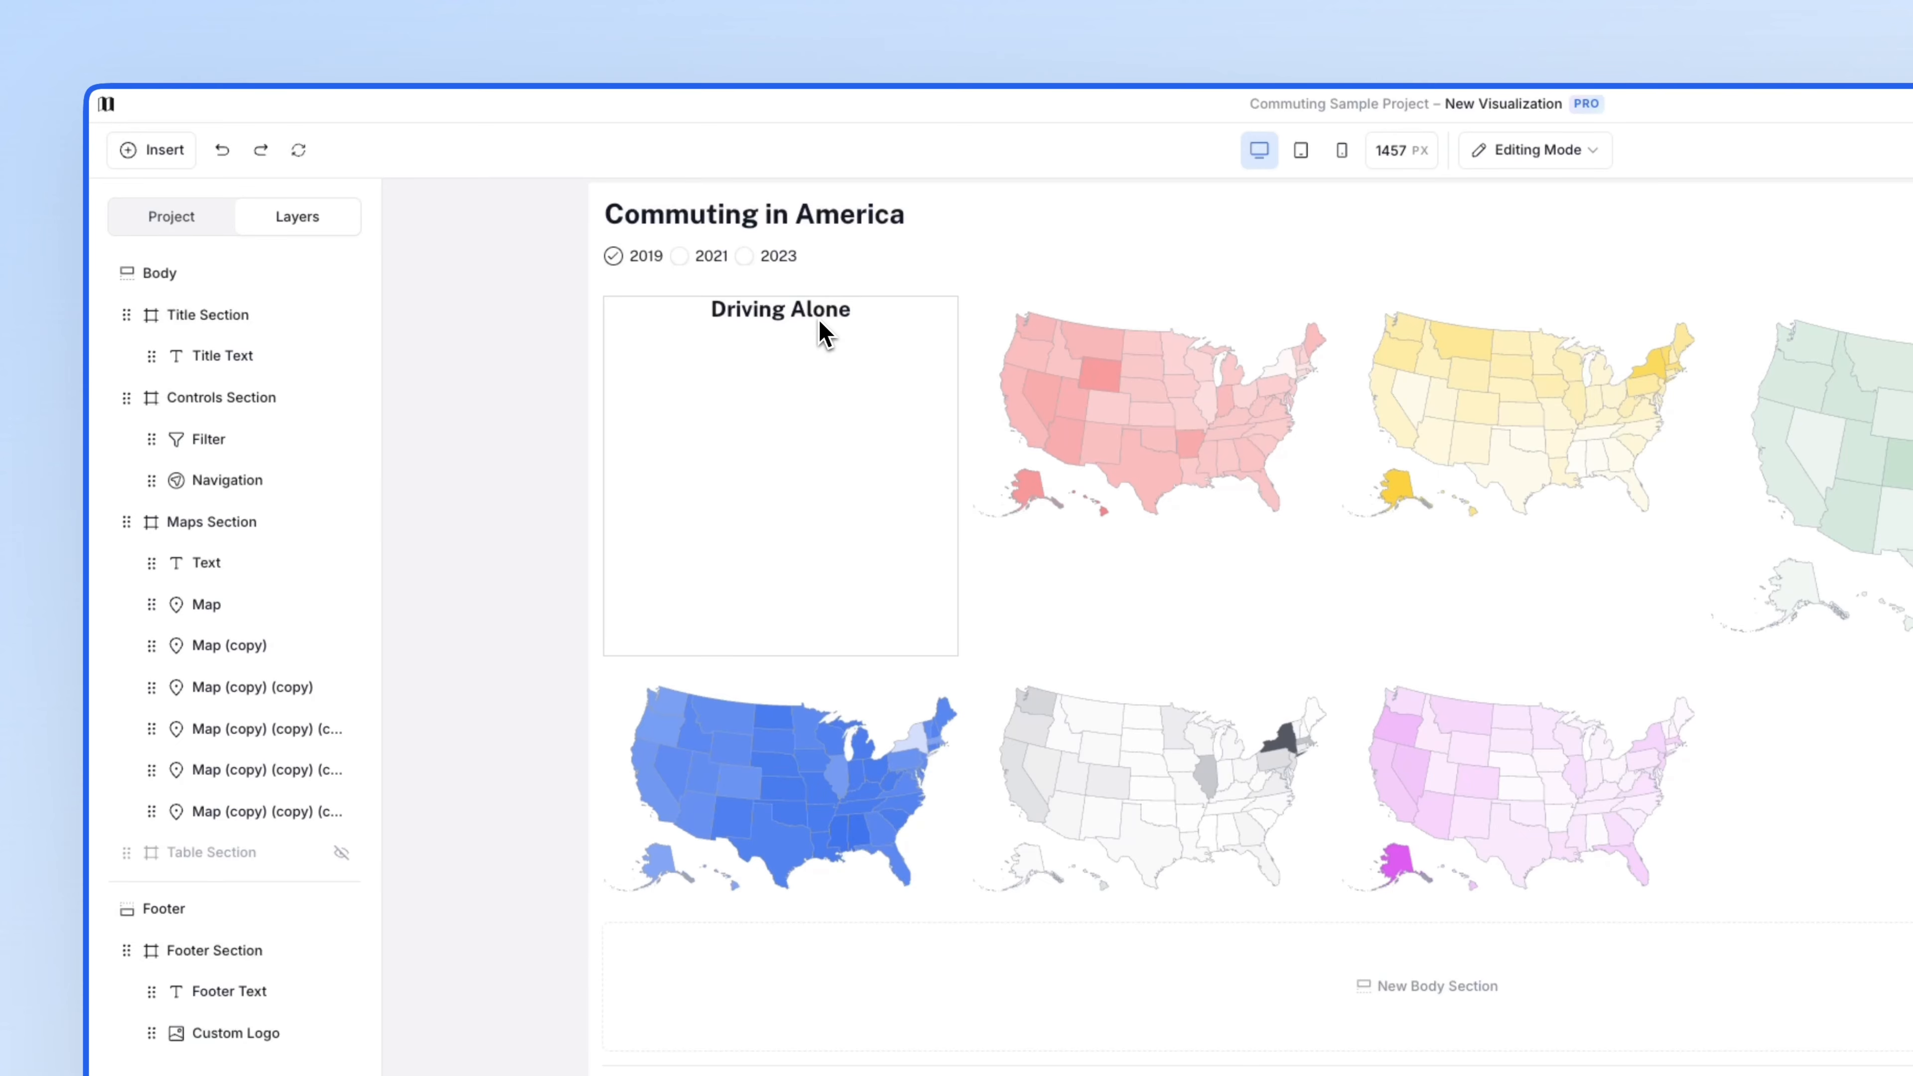
{"action": "left_click", "coordinate": [967, 457]}
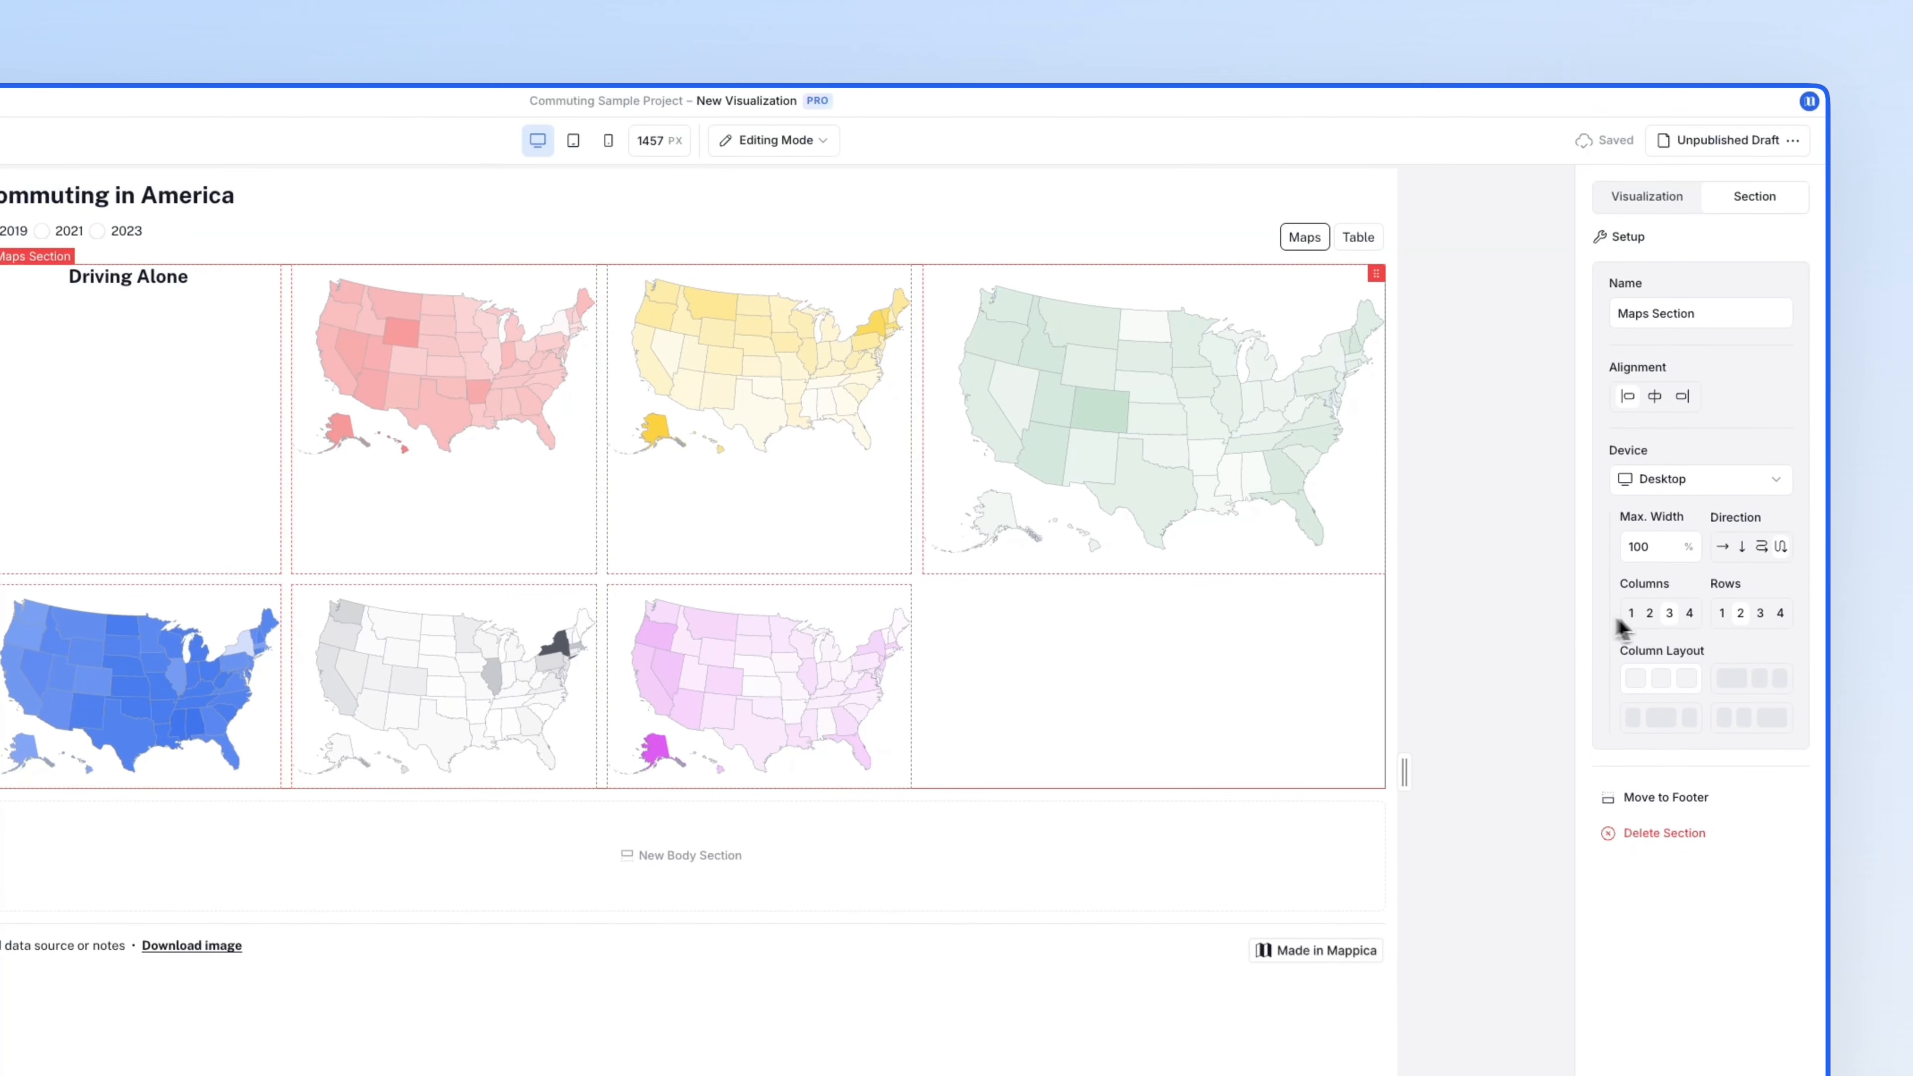
{"action": "left_click", "coordinate": [1781, 614]}
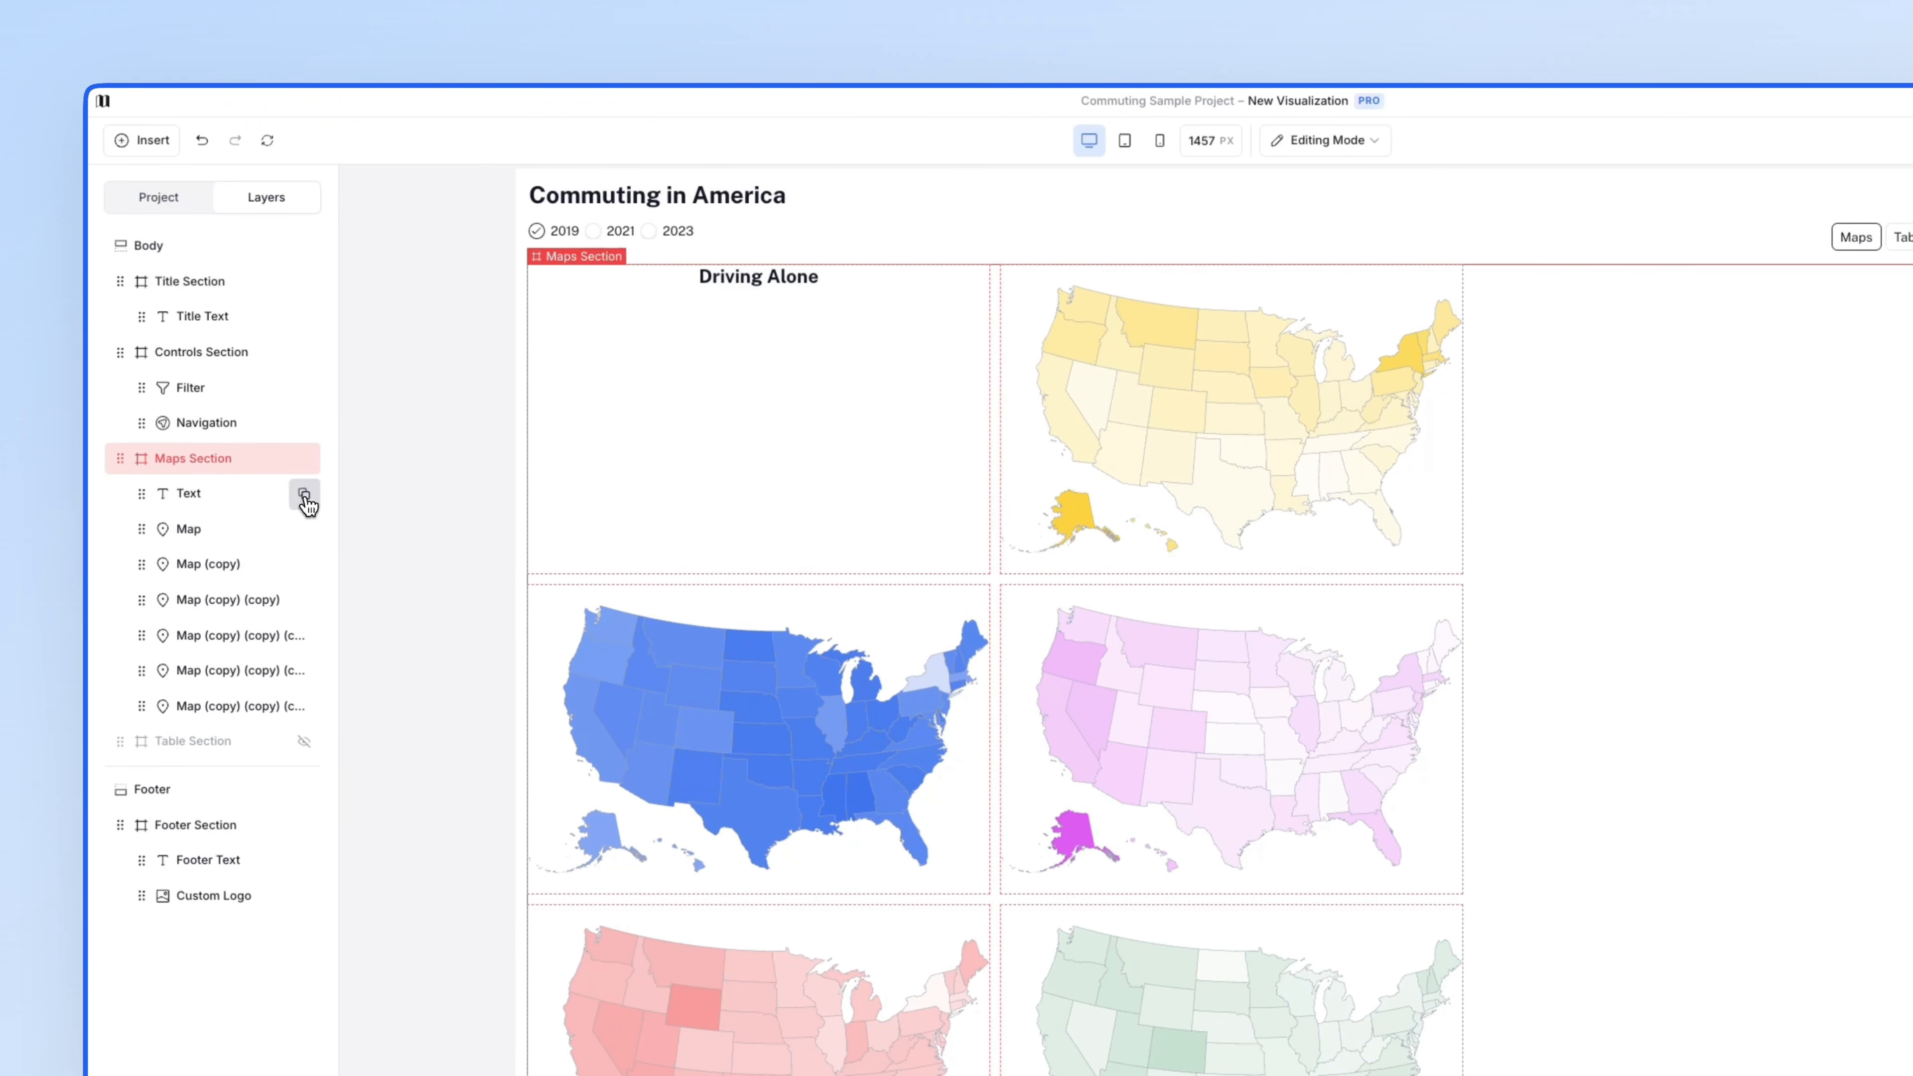
- Duplicate the Driving Alone heading five times
{"action": "left_click", "coordinate": [303, 498]}
{"action": "left_click", "coordinate": [305, 536]}
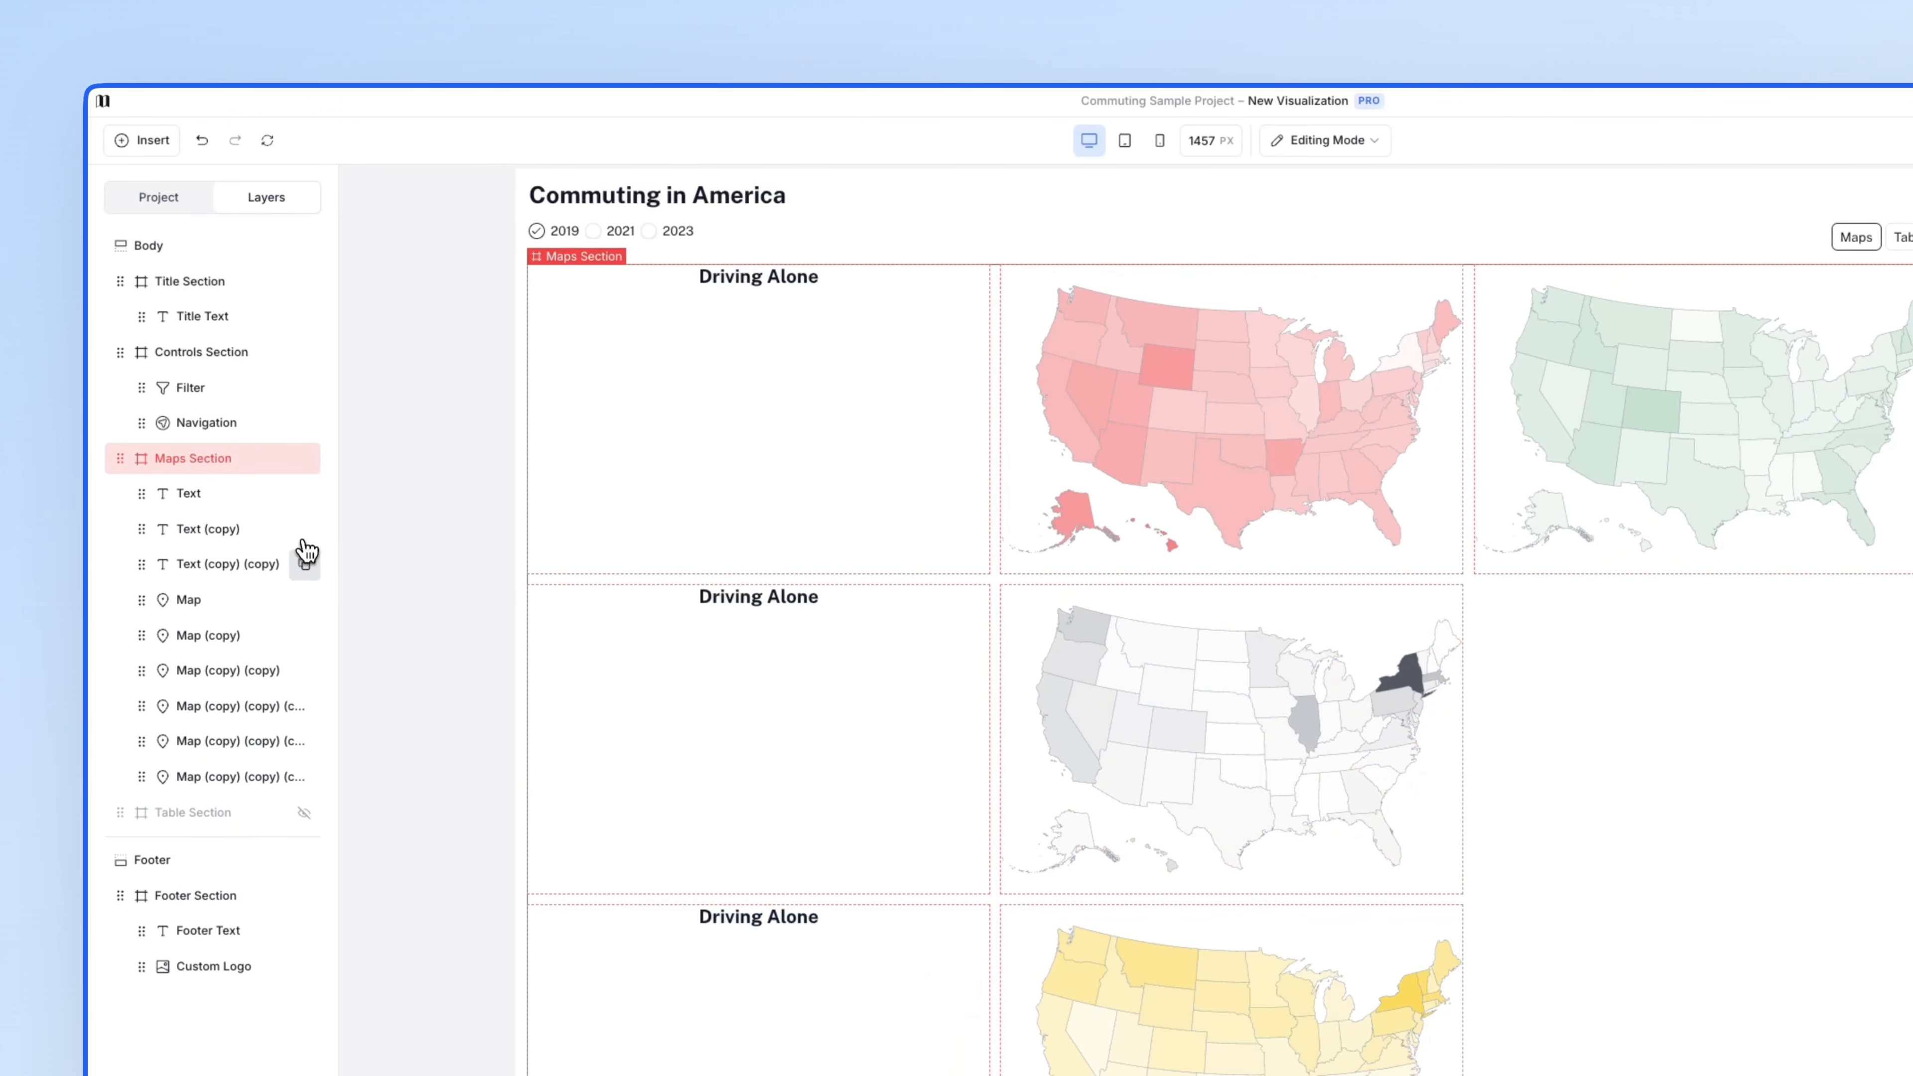
{"action": "left_click", "coordinate": [303, 565]}
{"action": "left_click", "coordinate": [306, 600]}
{"action": "left_click", "coordinate": [306, 635]}
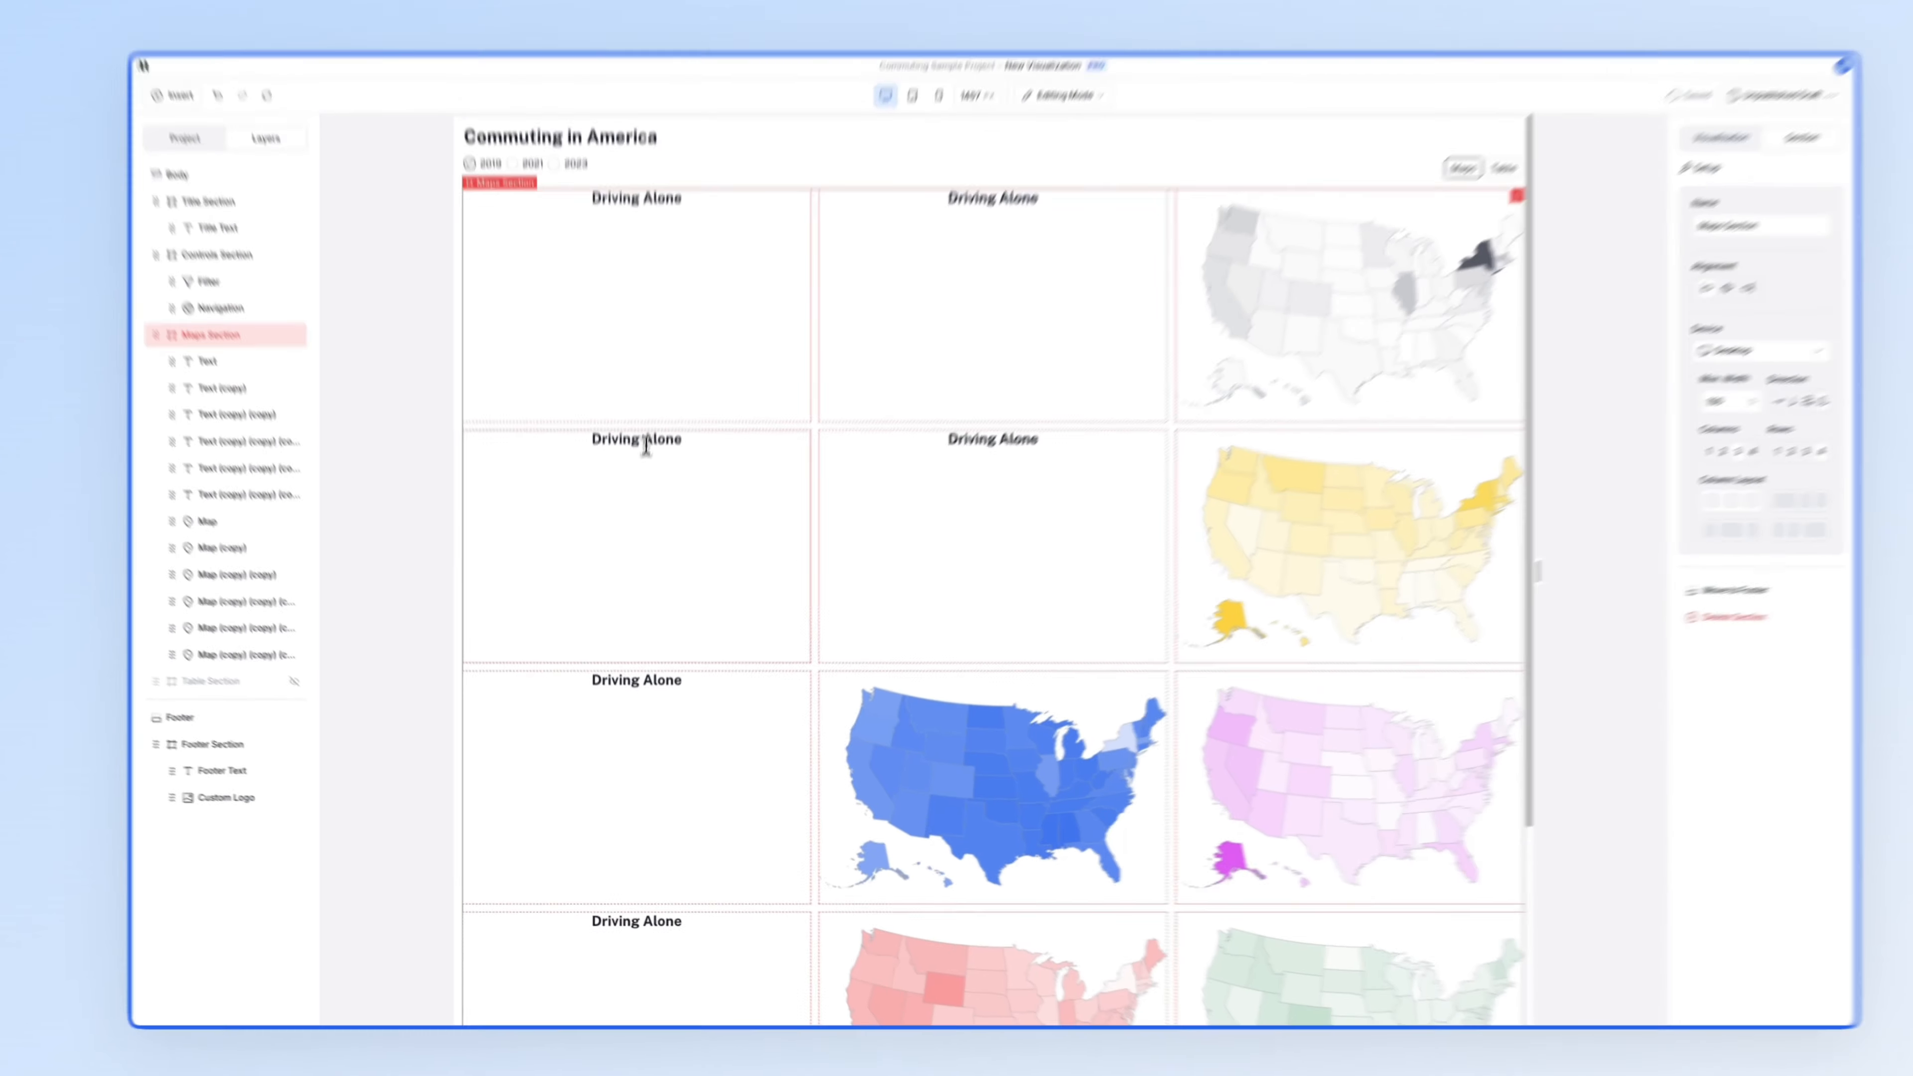
- Rename the copies to Car Pooled, Public Transport, Walked, Taxi and Working from Home
{"action": "left_click_drag", "start_coordinate": [818, 598], "coordinate": [759, 597]}
{"action": "left_click_drag", "start_coordinate": [657, 327], "coordinate": [595, 324]}
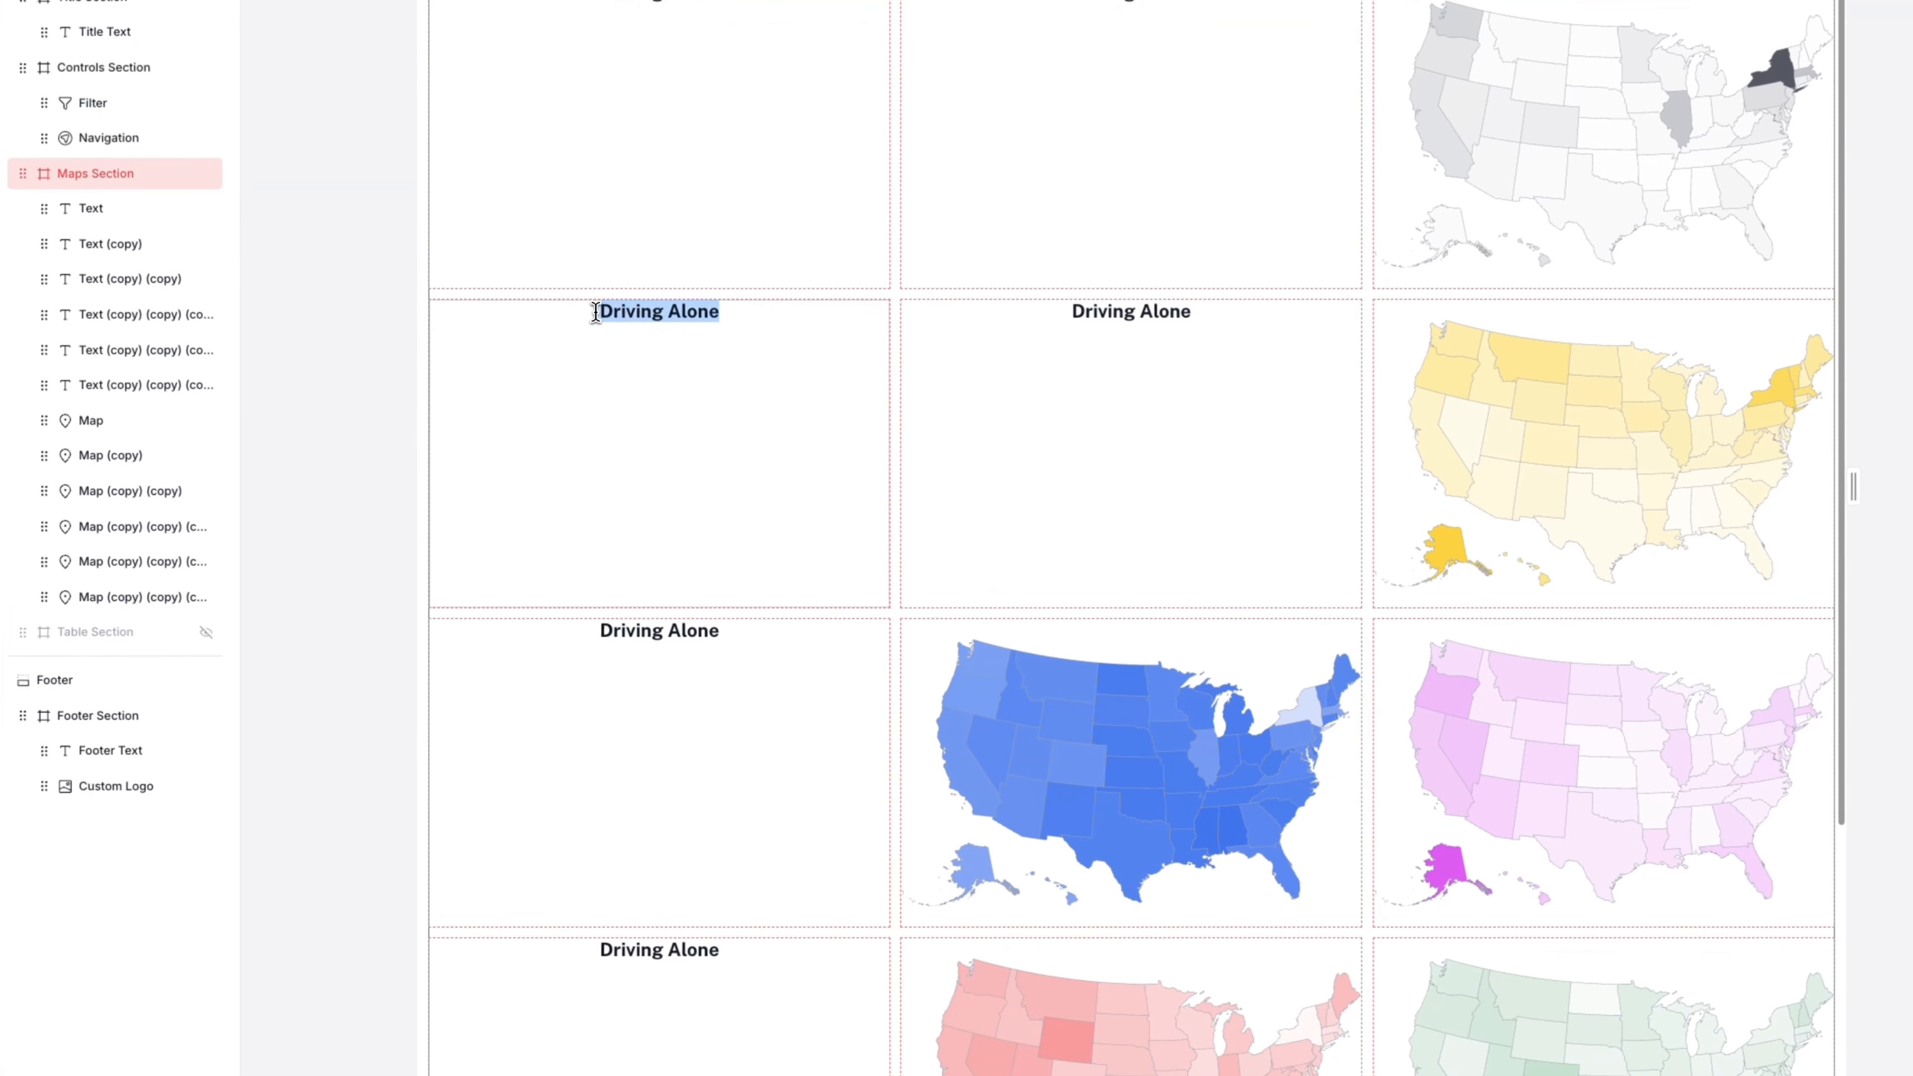
{"action": "type", "text": "Car Pooled"}
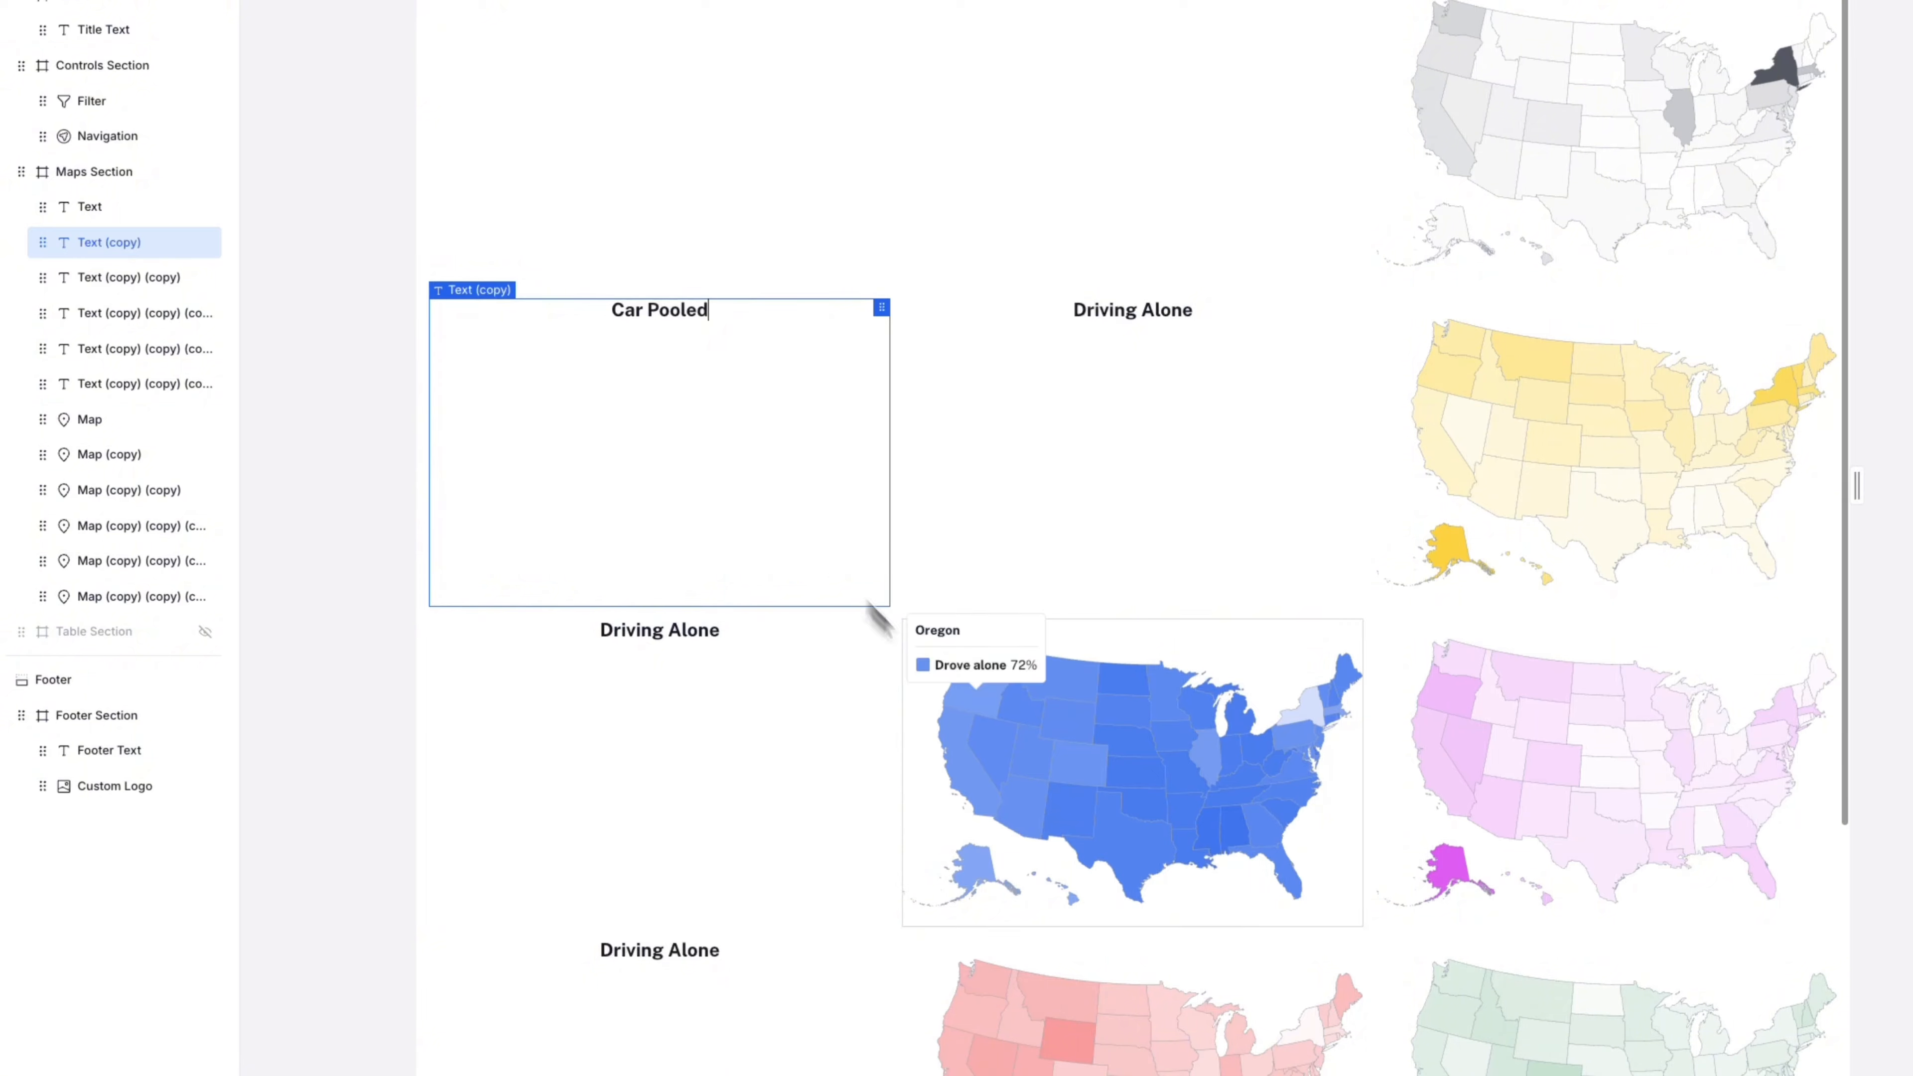
{"action": "left_click_drag", "start_coordinate": [874, 630], "coordinate": [545, 627]}
{"action": "type", "text": "Public Transport"}
{"action": "left_click_drag", "start_coordinate": [783, 952], "coordinate": [535, 962]}
{"action": "type", "text": "Walked"}
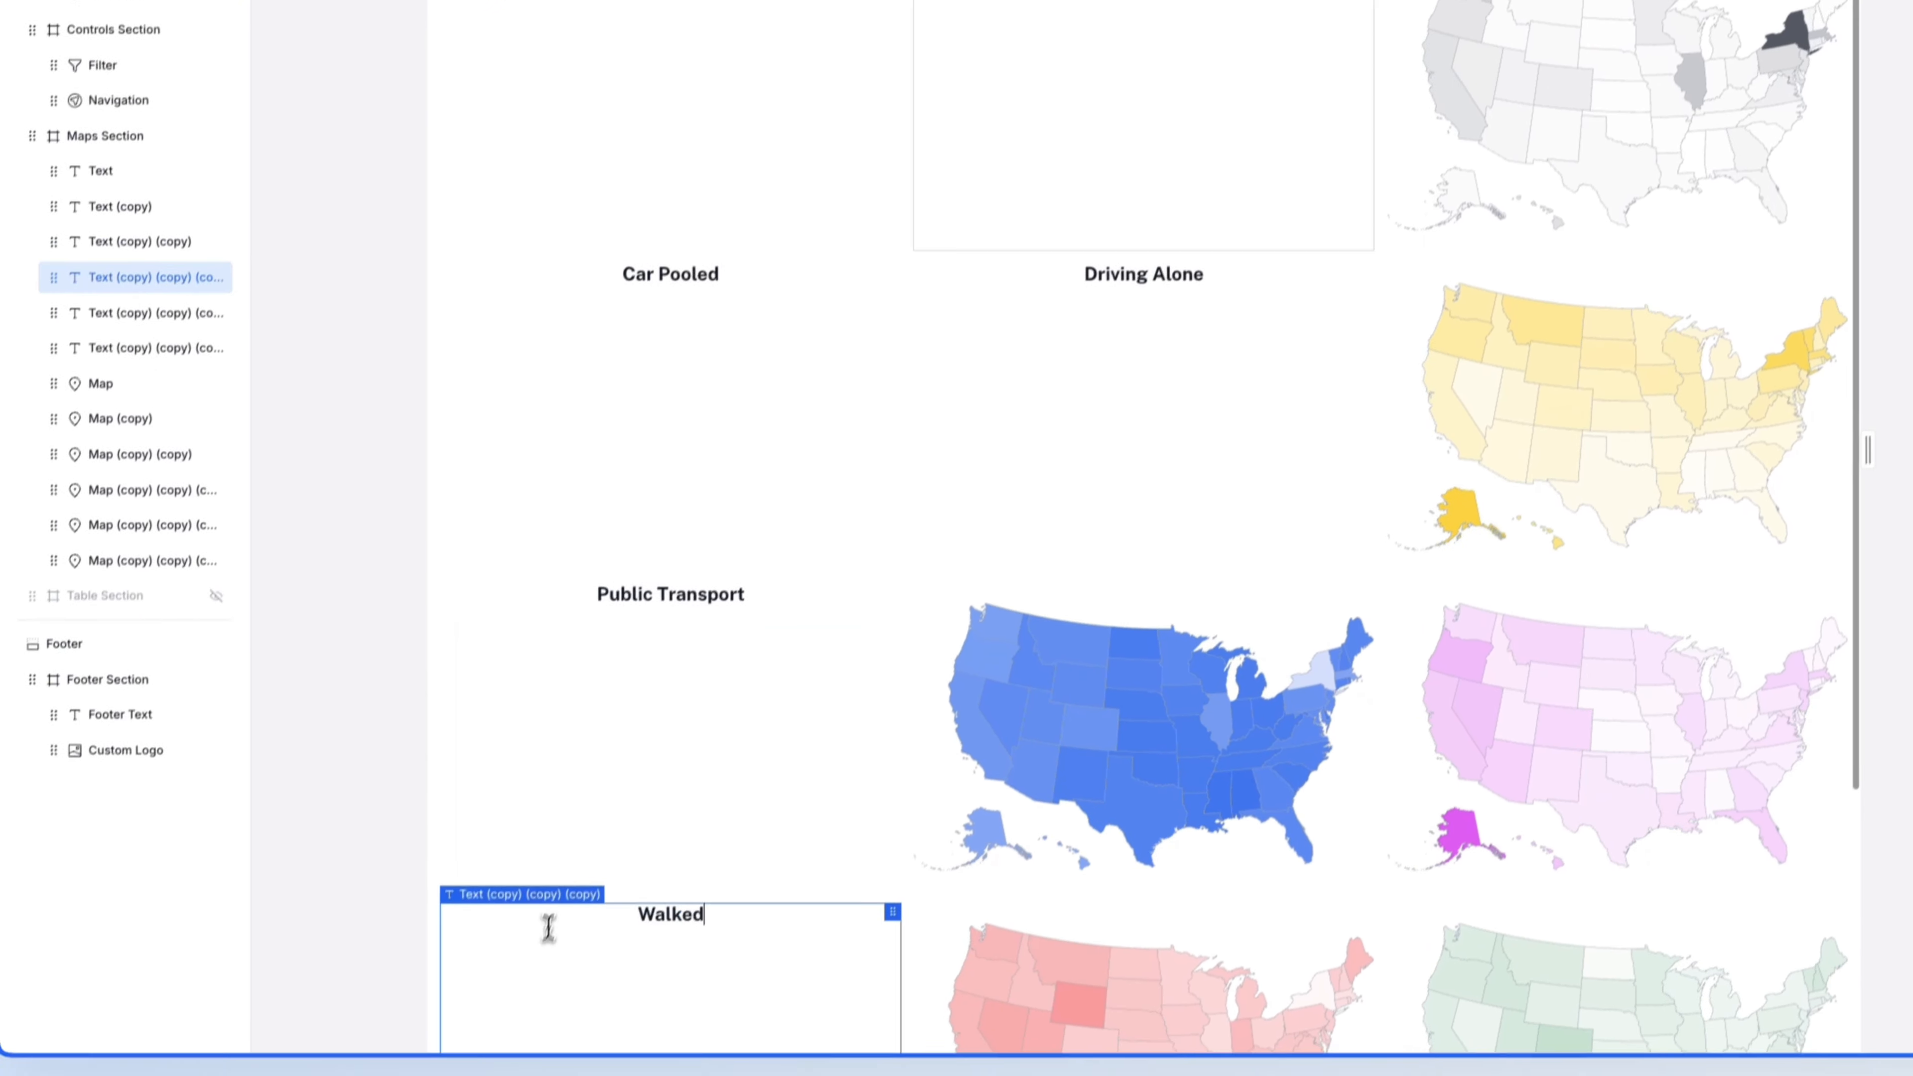
{"action": "left_click_drag", "start_coordinate": [1033, 186], "coordinate": [887, 187]}
{"action": "type", "text": "Taxi"}
{"action": "left_click_drag", "start_coordinate": [1202, 312], "coordinate": [1059, 316]}
{"action": "type", "text": "Working from Home"}
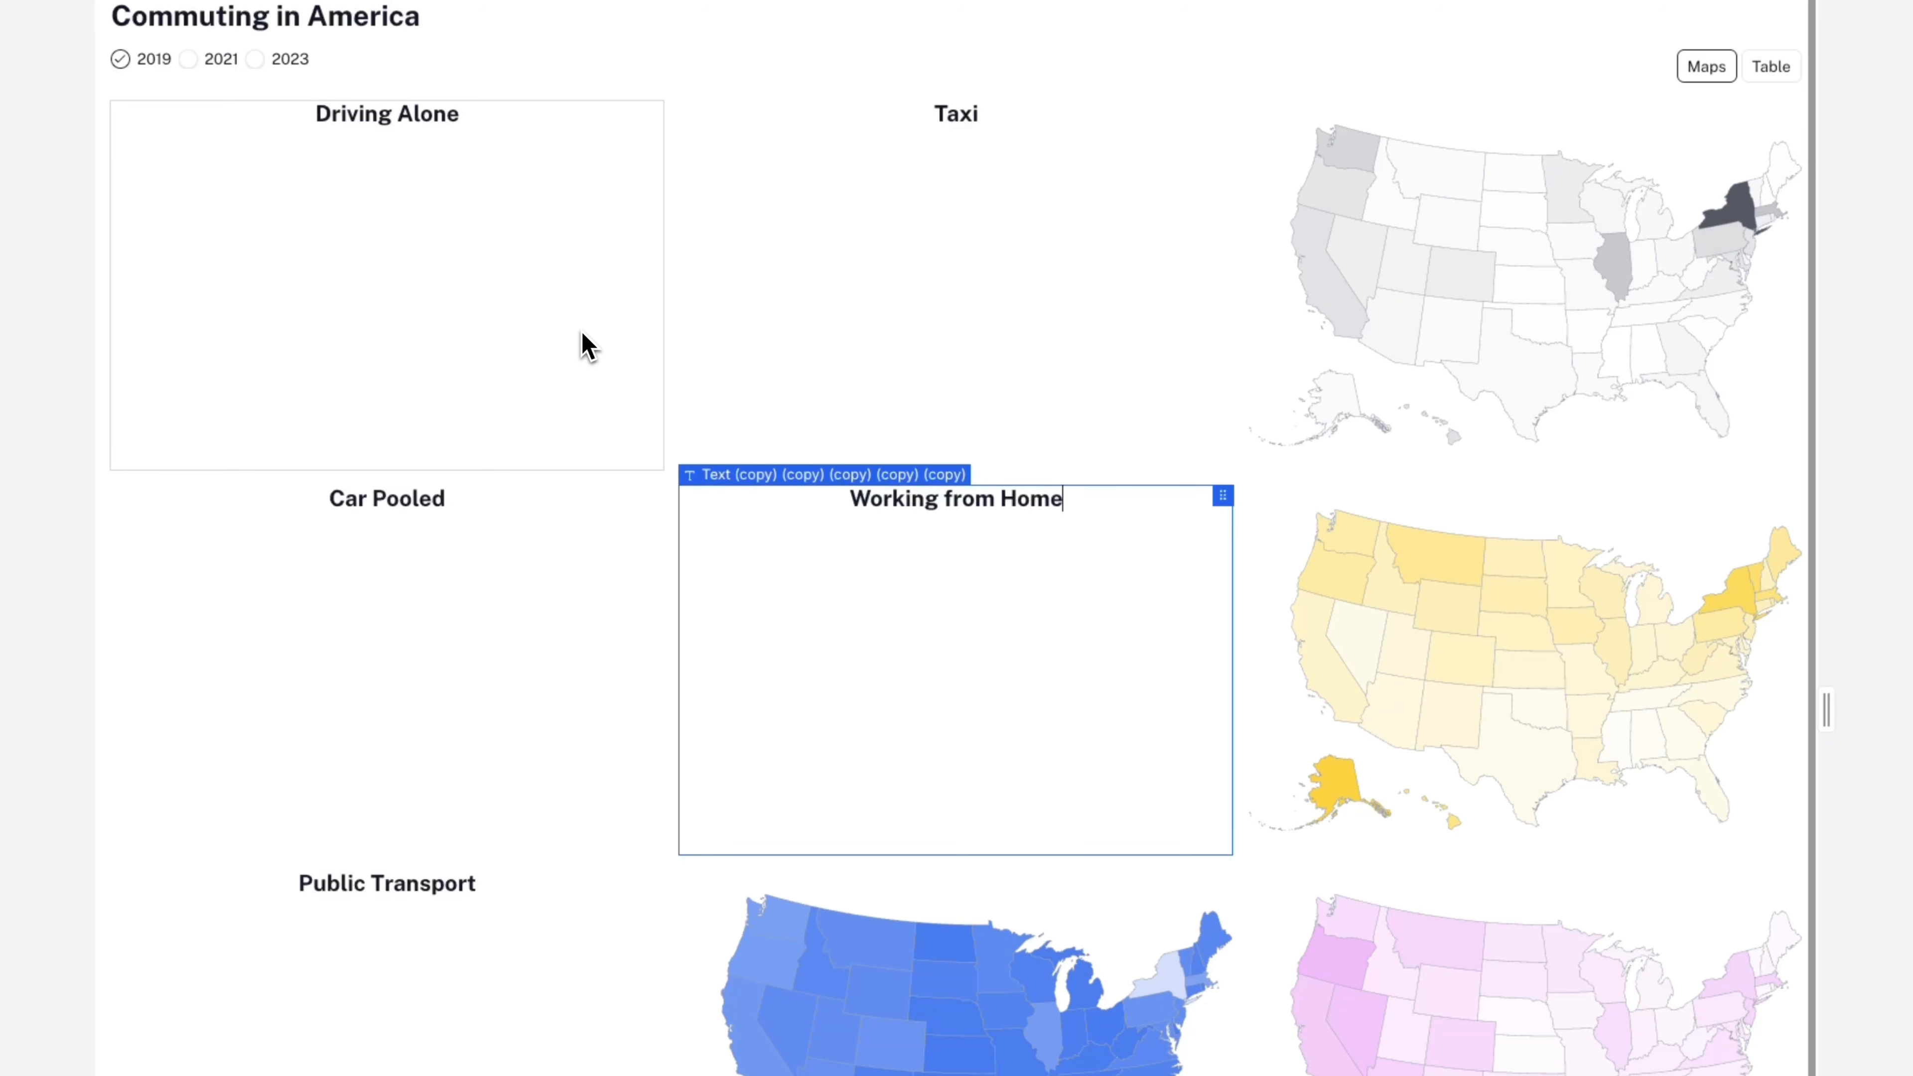
{"action": "left_click", "coordinate": [675, 304]}
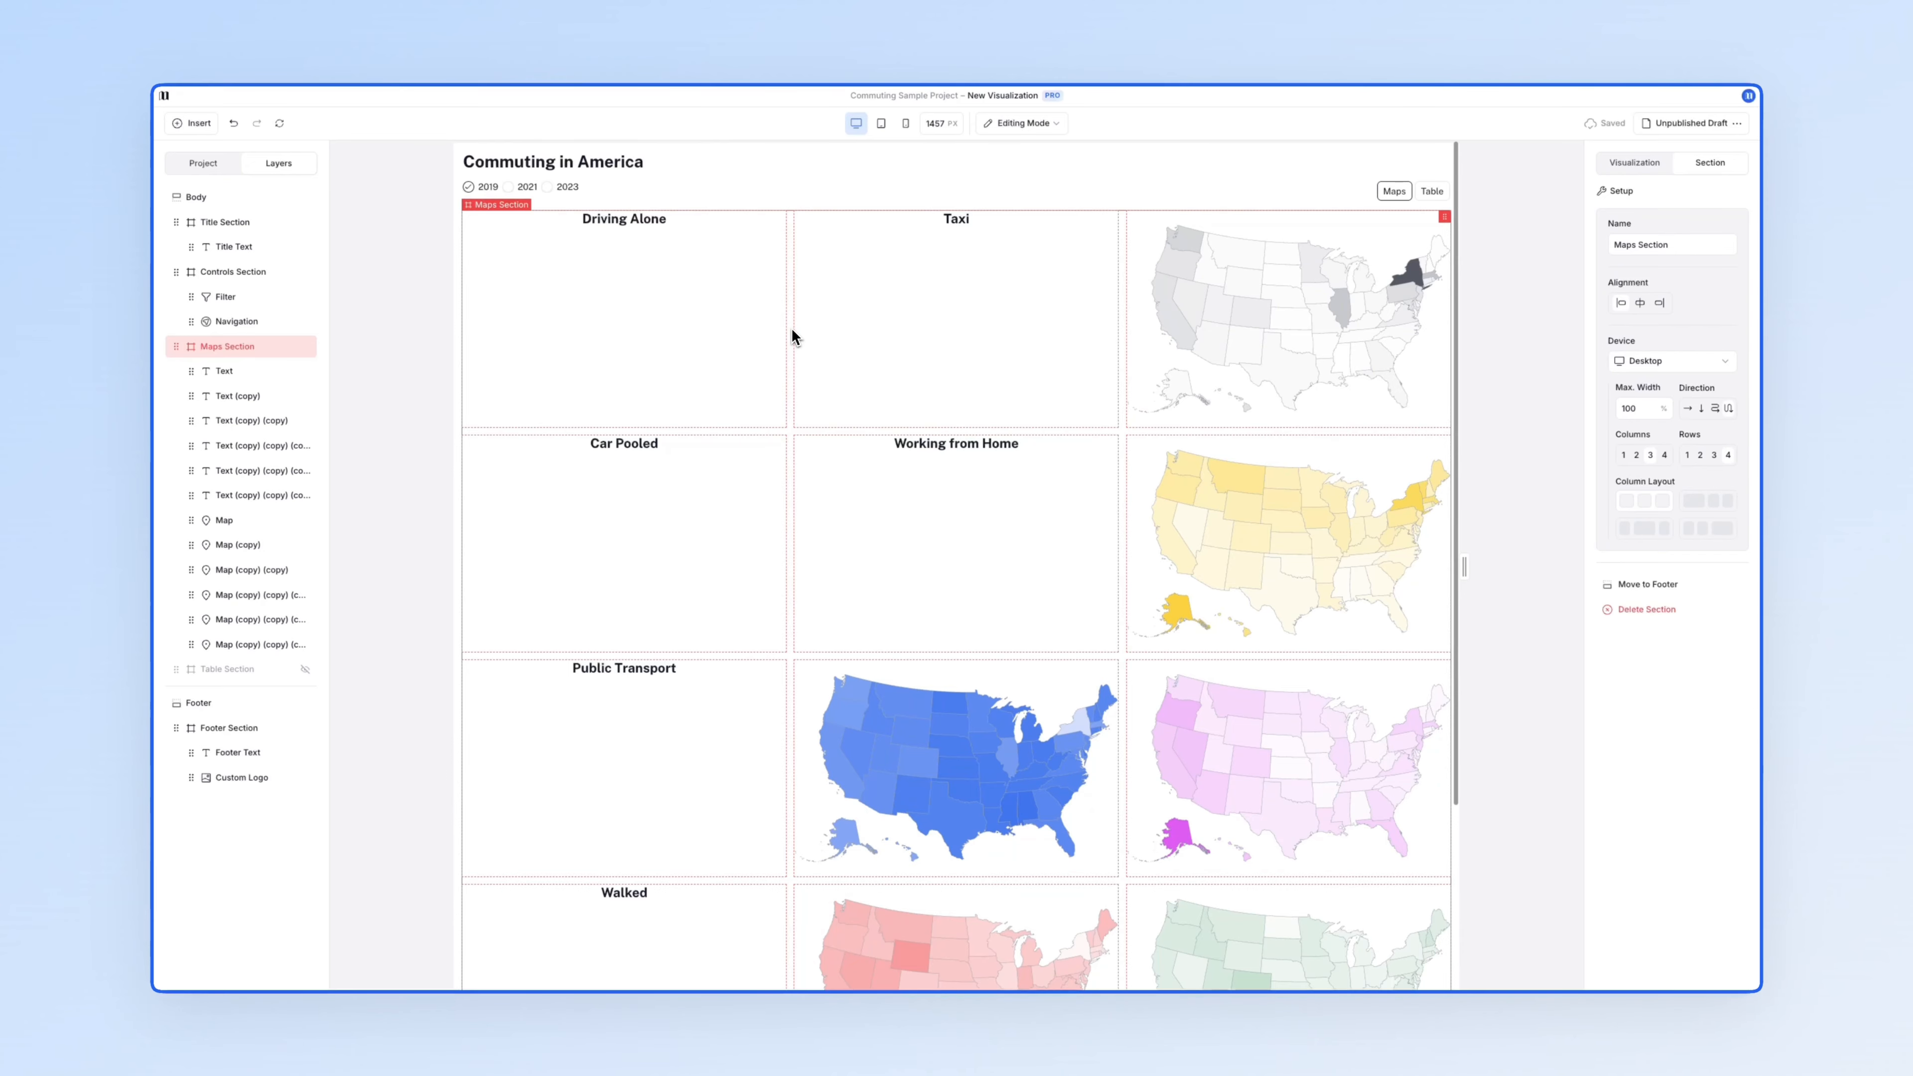
- Move the map layers in the Layers panel so each sits directly under its commute-mode heading
{"action": "left_click_drag", "start_coordinate": [256, 520], "coordinate": [224, 452]}
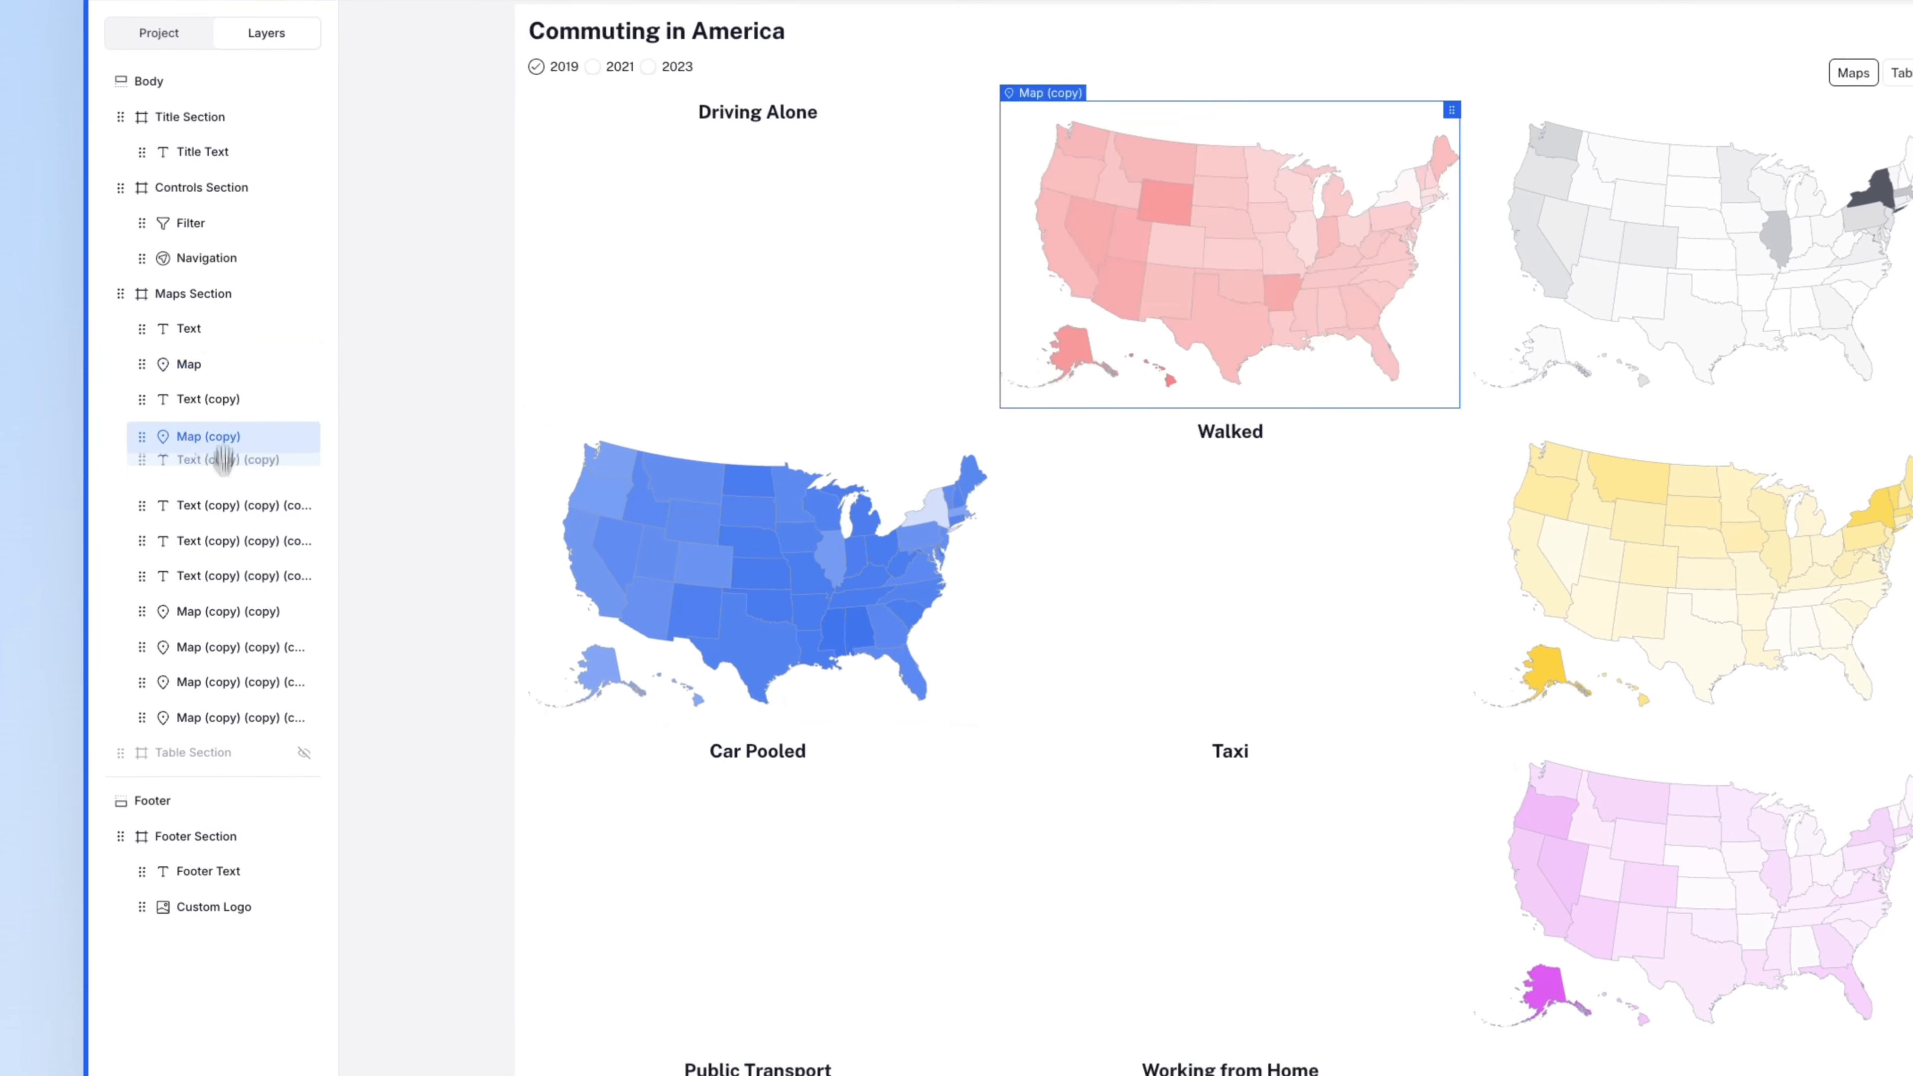
{"action": "left_click_drag", "start_coordinate": [222, 611], "coordinate": [223, 512]}
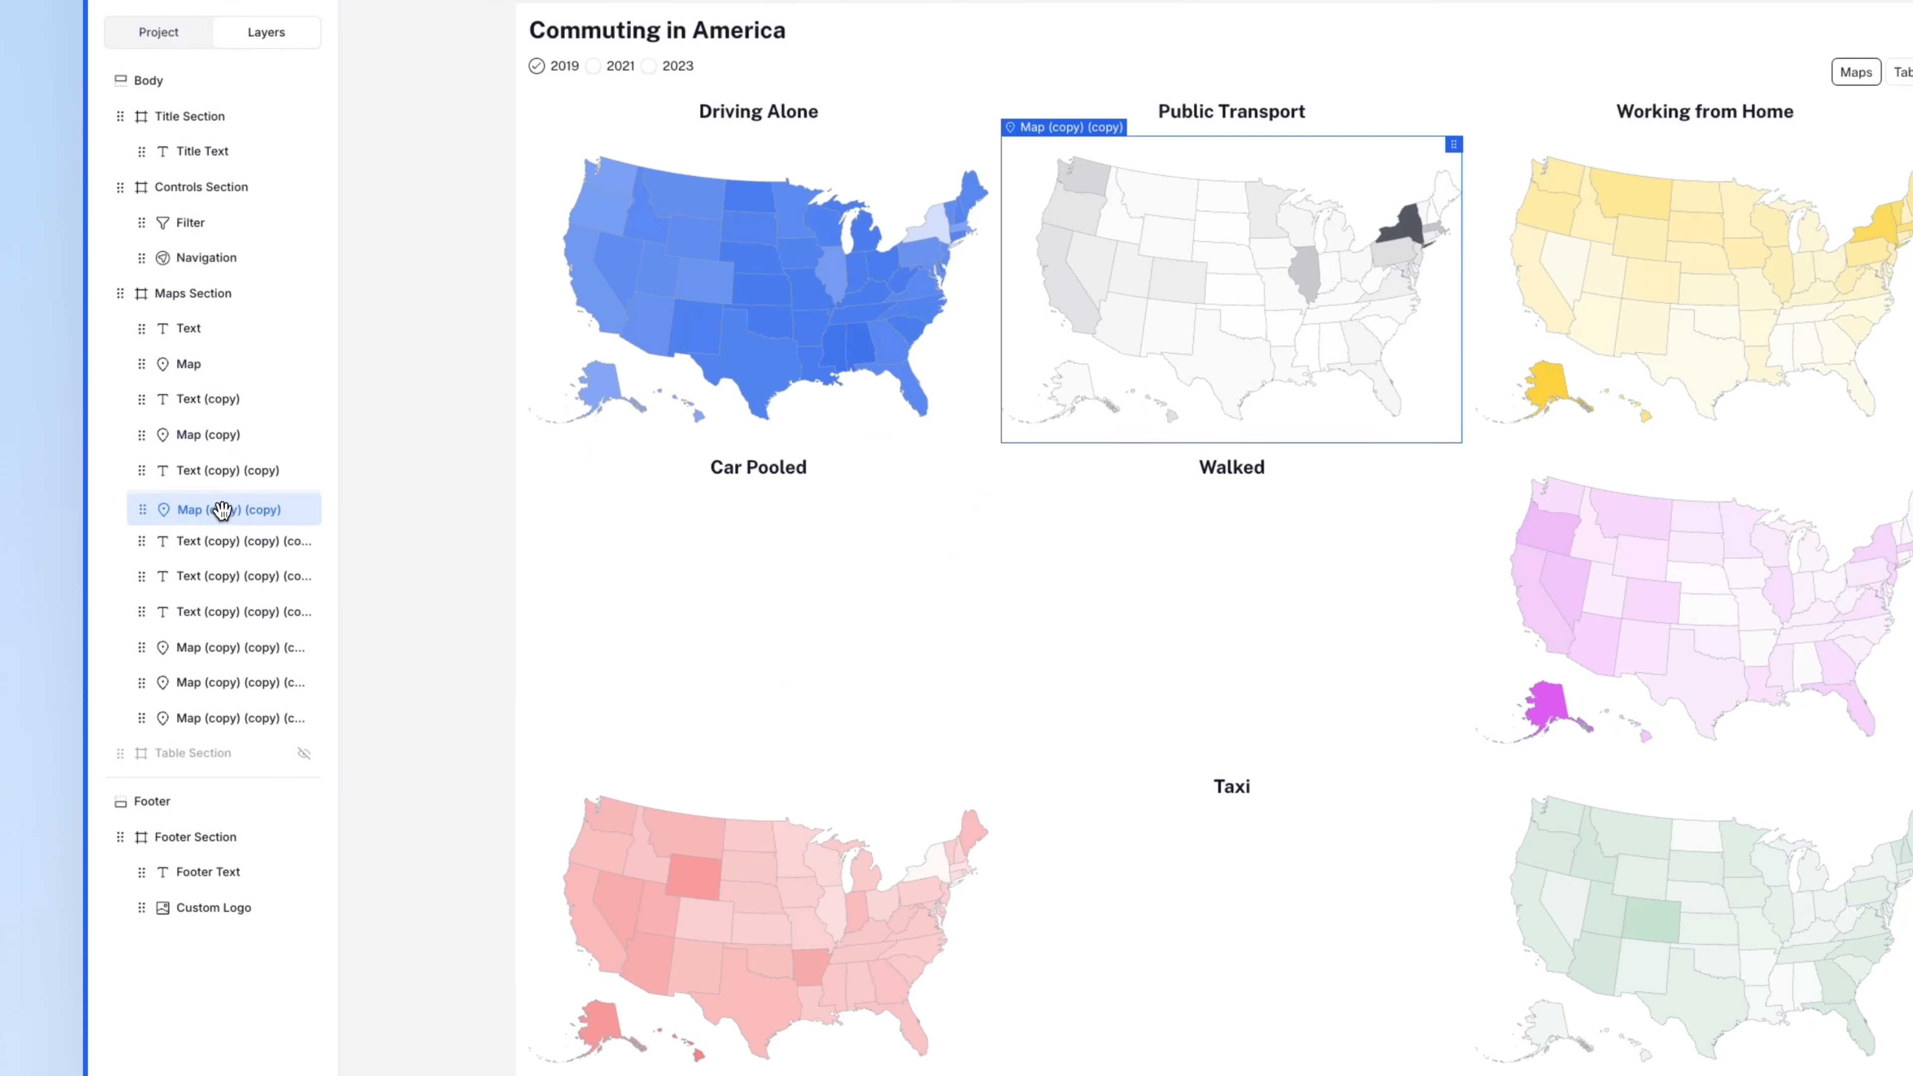
{"action": "left_click_drag", "start_coordinate": [217, 648], "coordinate": [331, 639]}
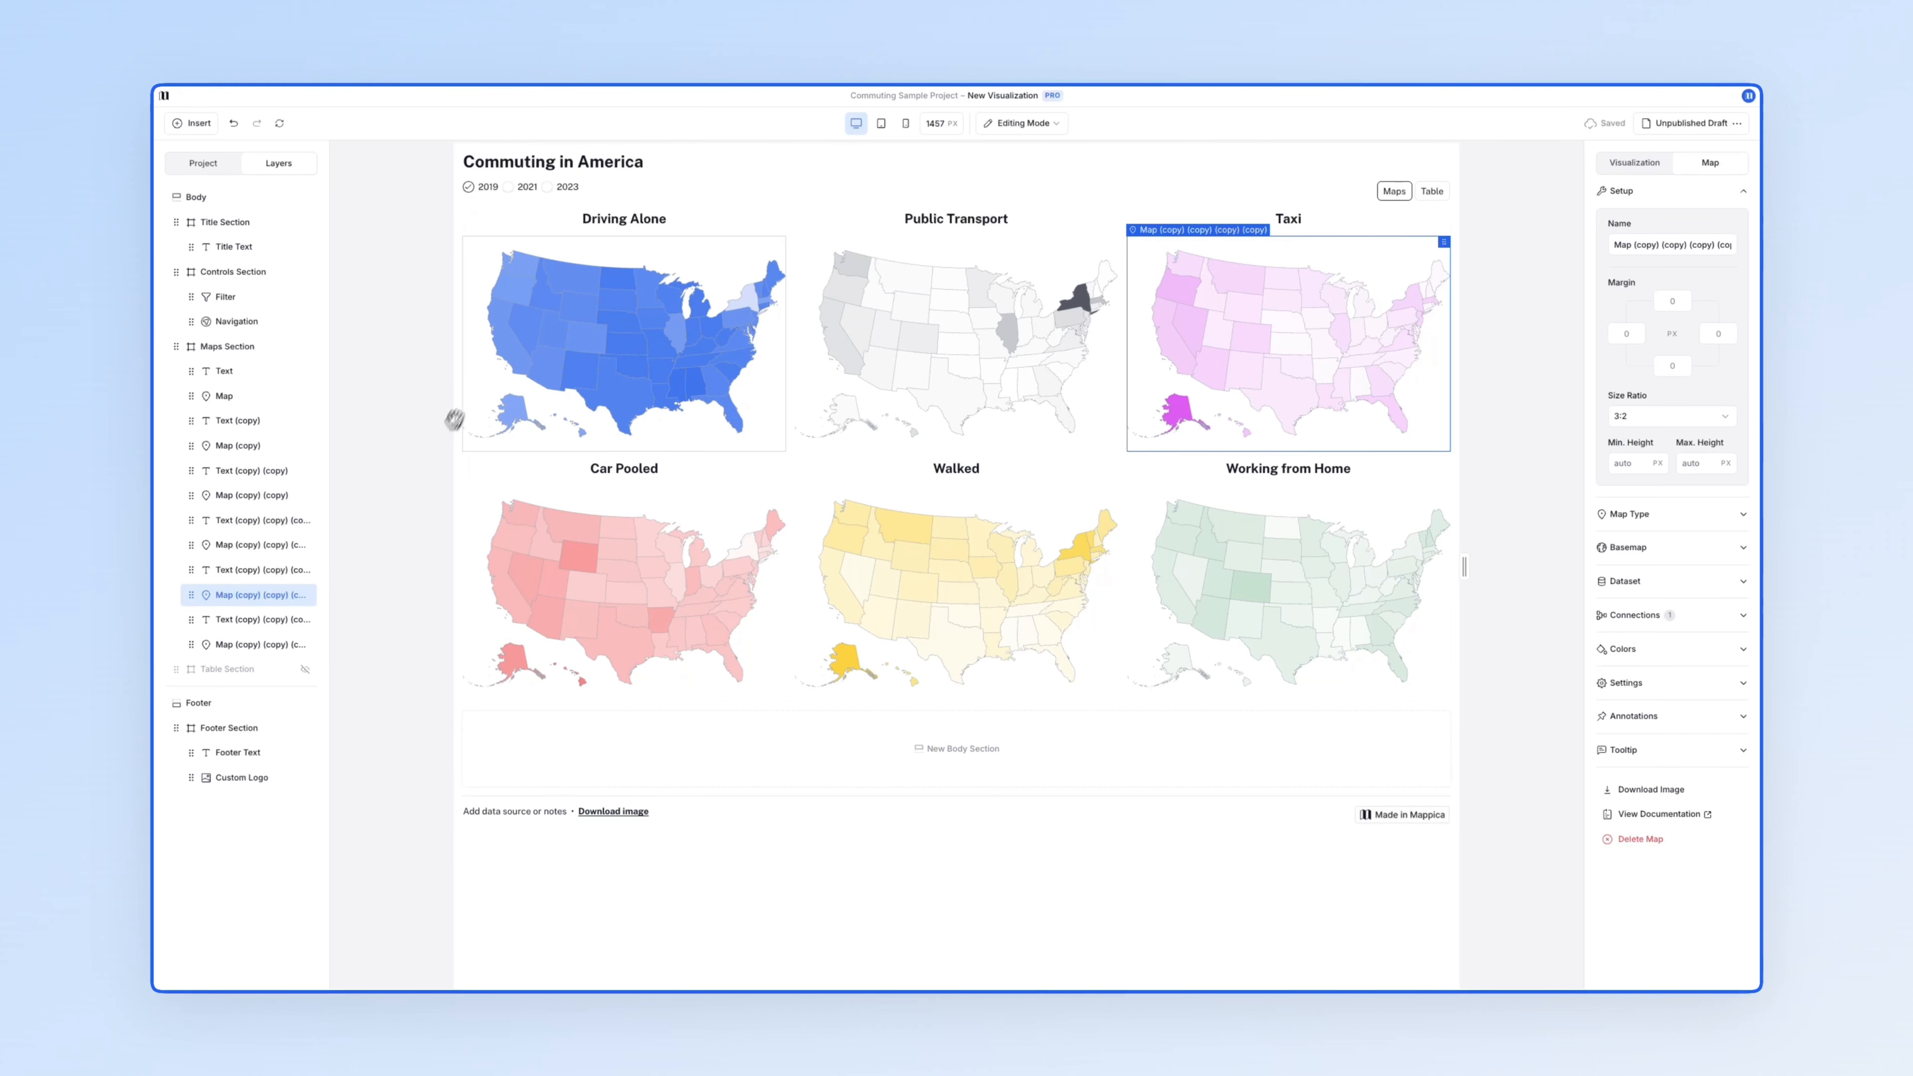
- Link the page title to ACS Commute Data and connect it to the year Filter
{"action": "left_click", "coordinate": [650, 162]}
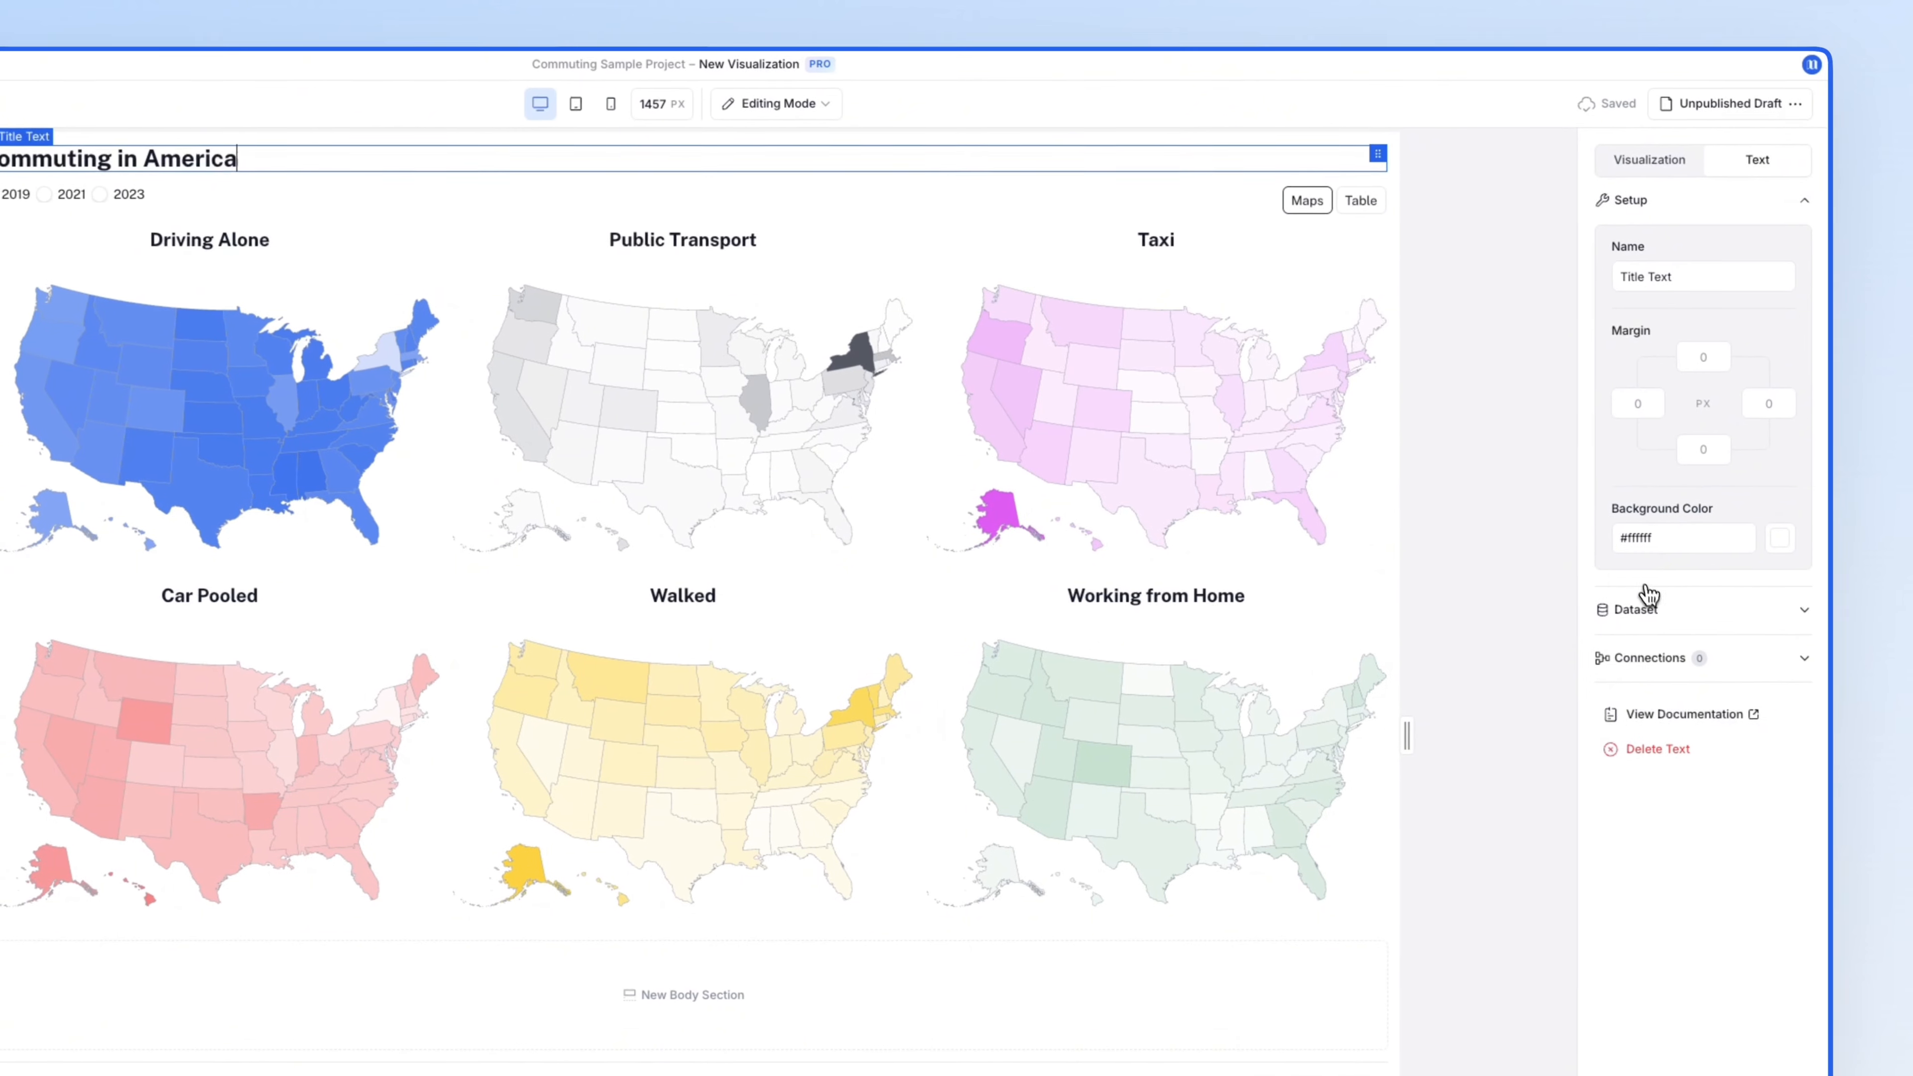
{"action": "left_click", "coordinate": [1841, 639]}
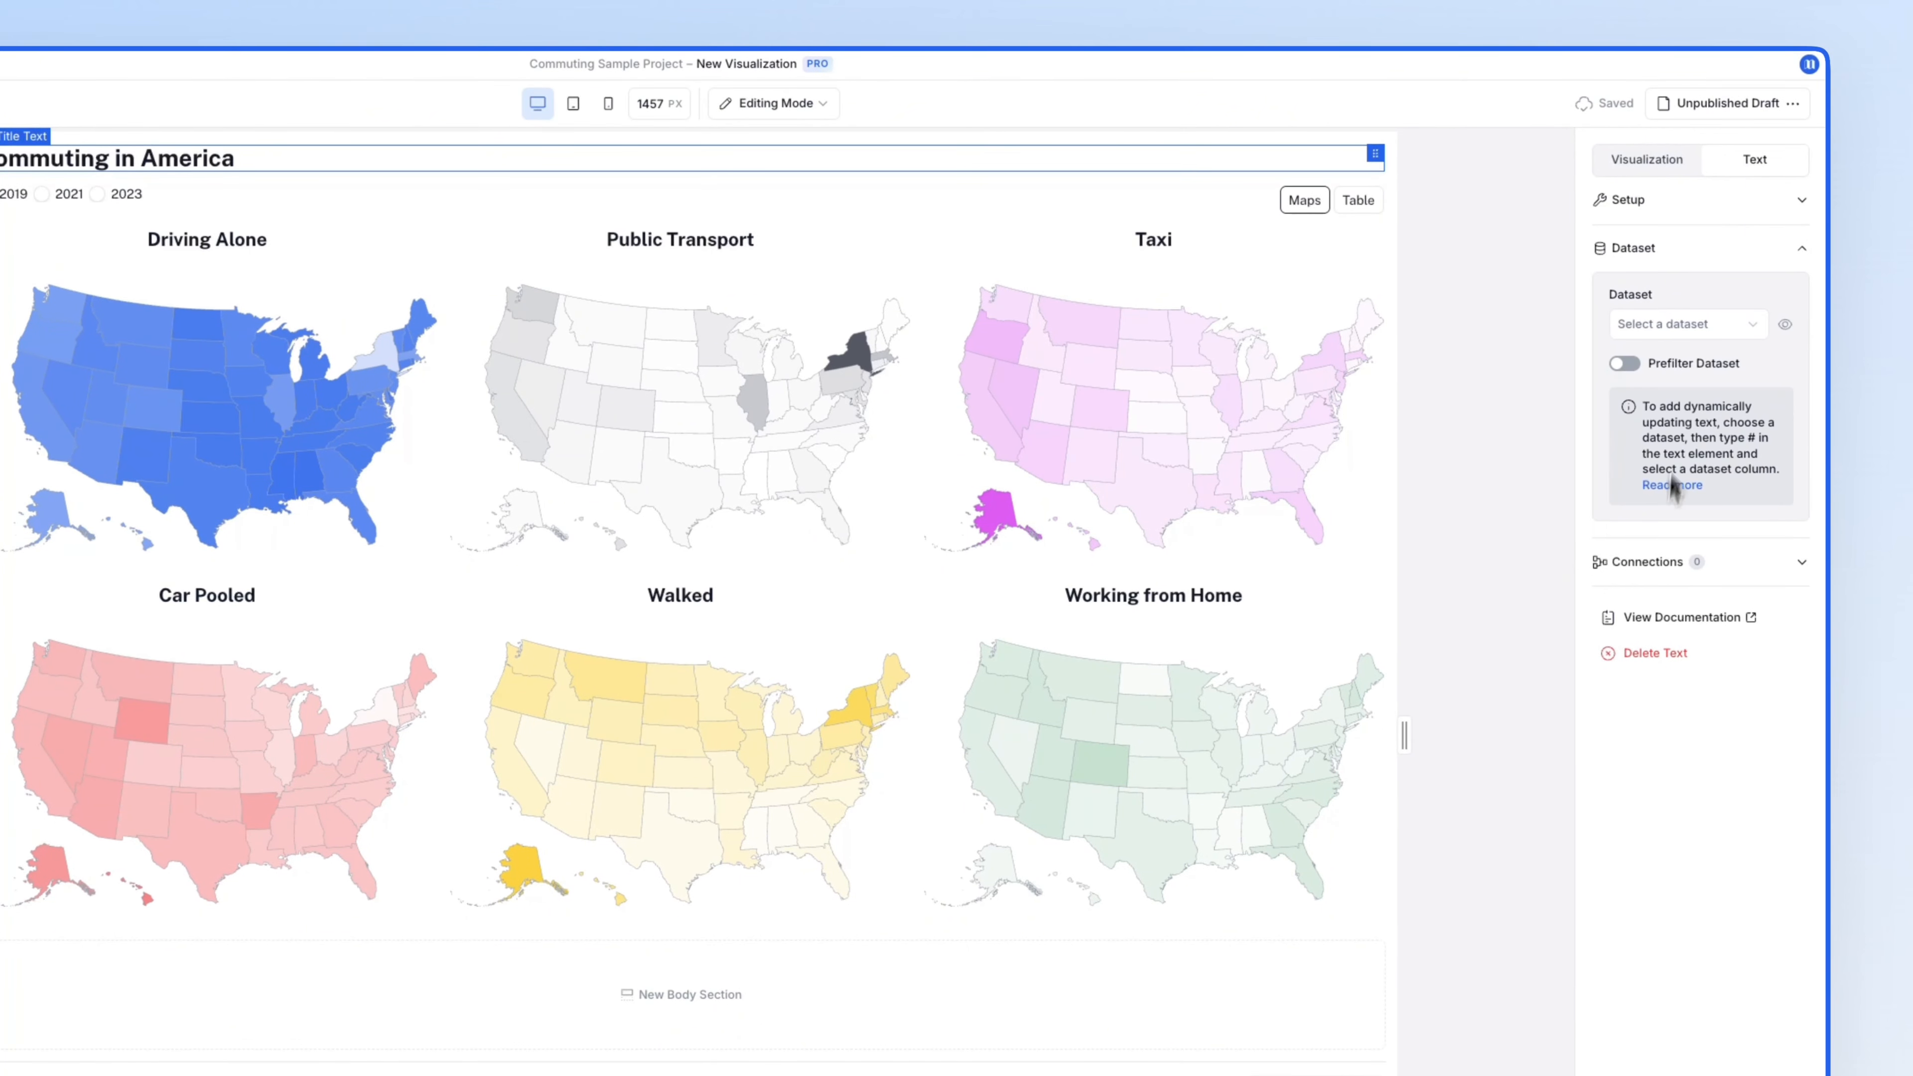
{"action": "left_click", "coordinate": [1702, 323]}
{"action": "left_click", "coordinate": [1704, 360]}
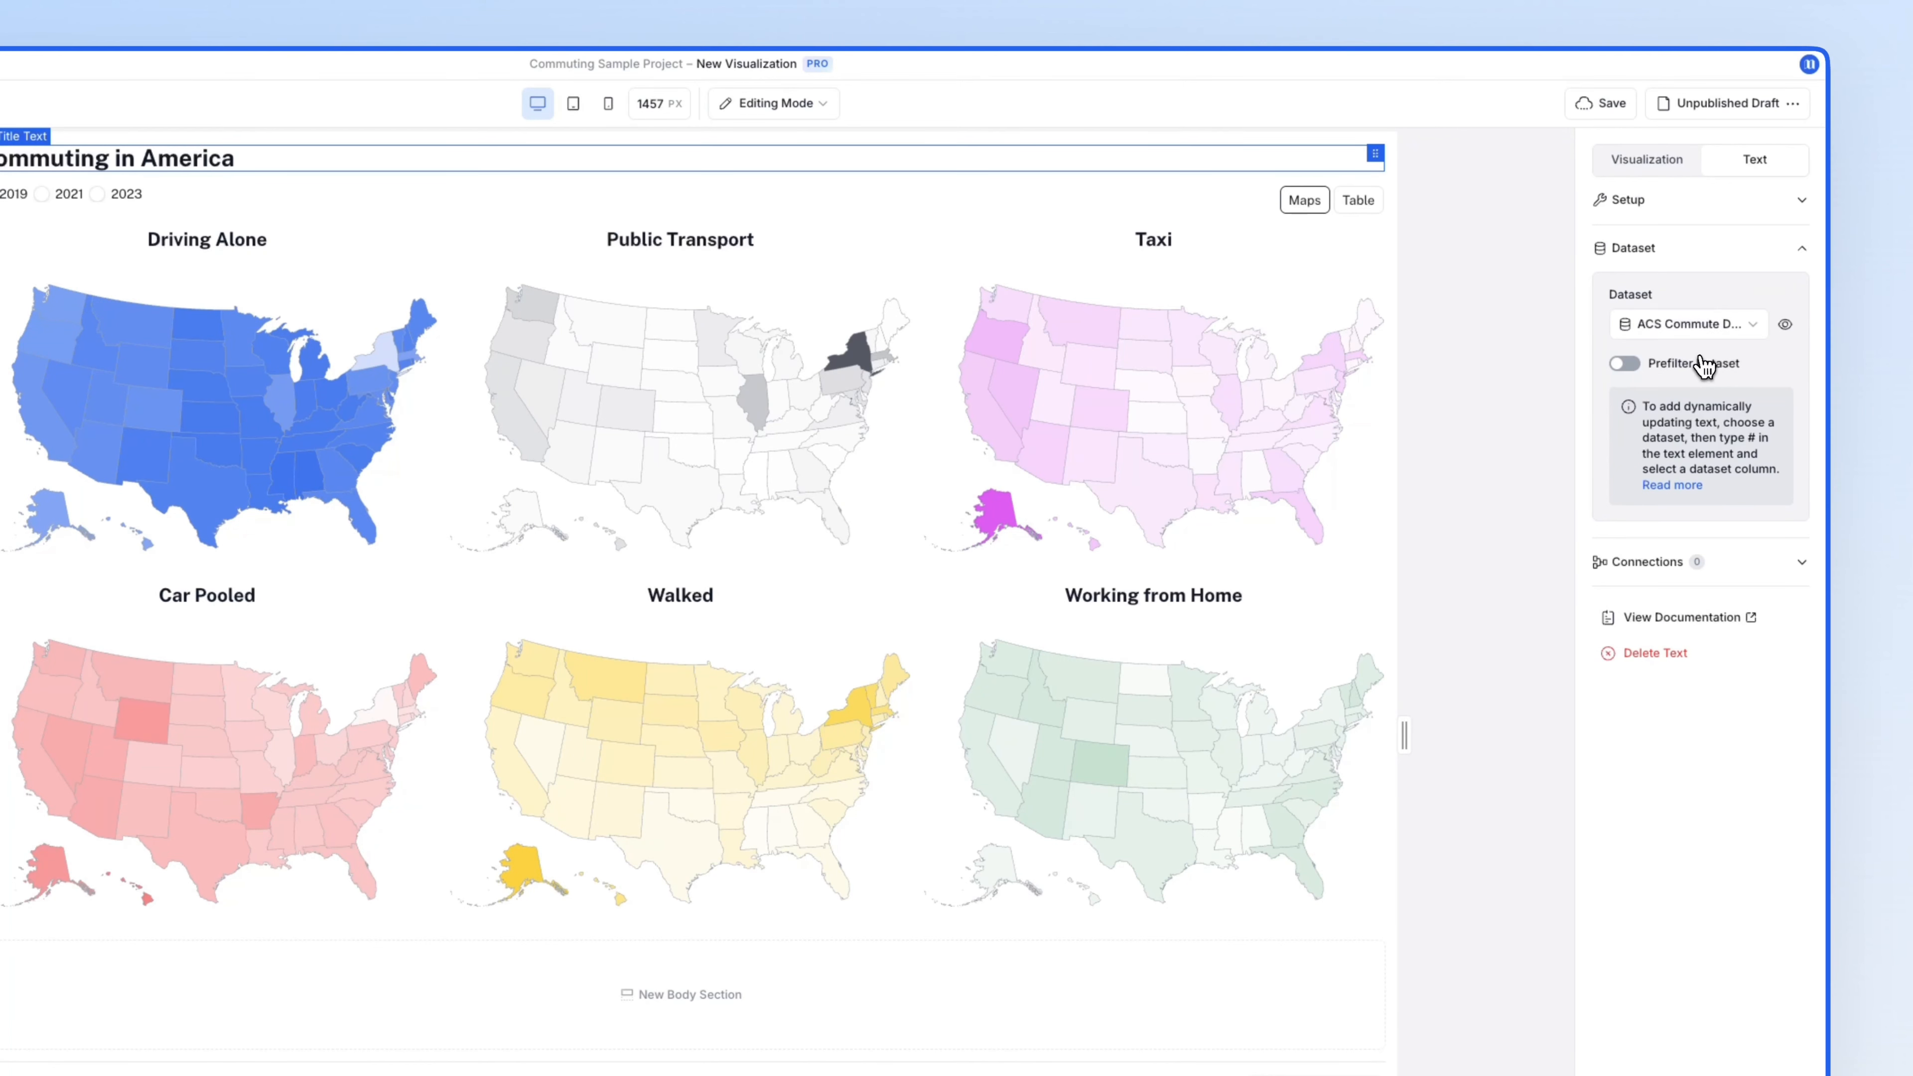
{"action": "left_click", "coordinate": [1680, 562]}
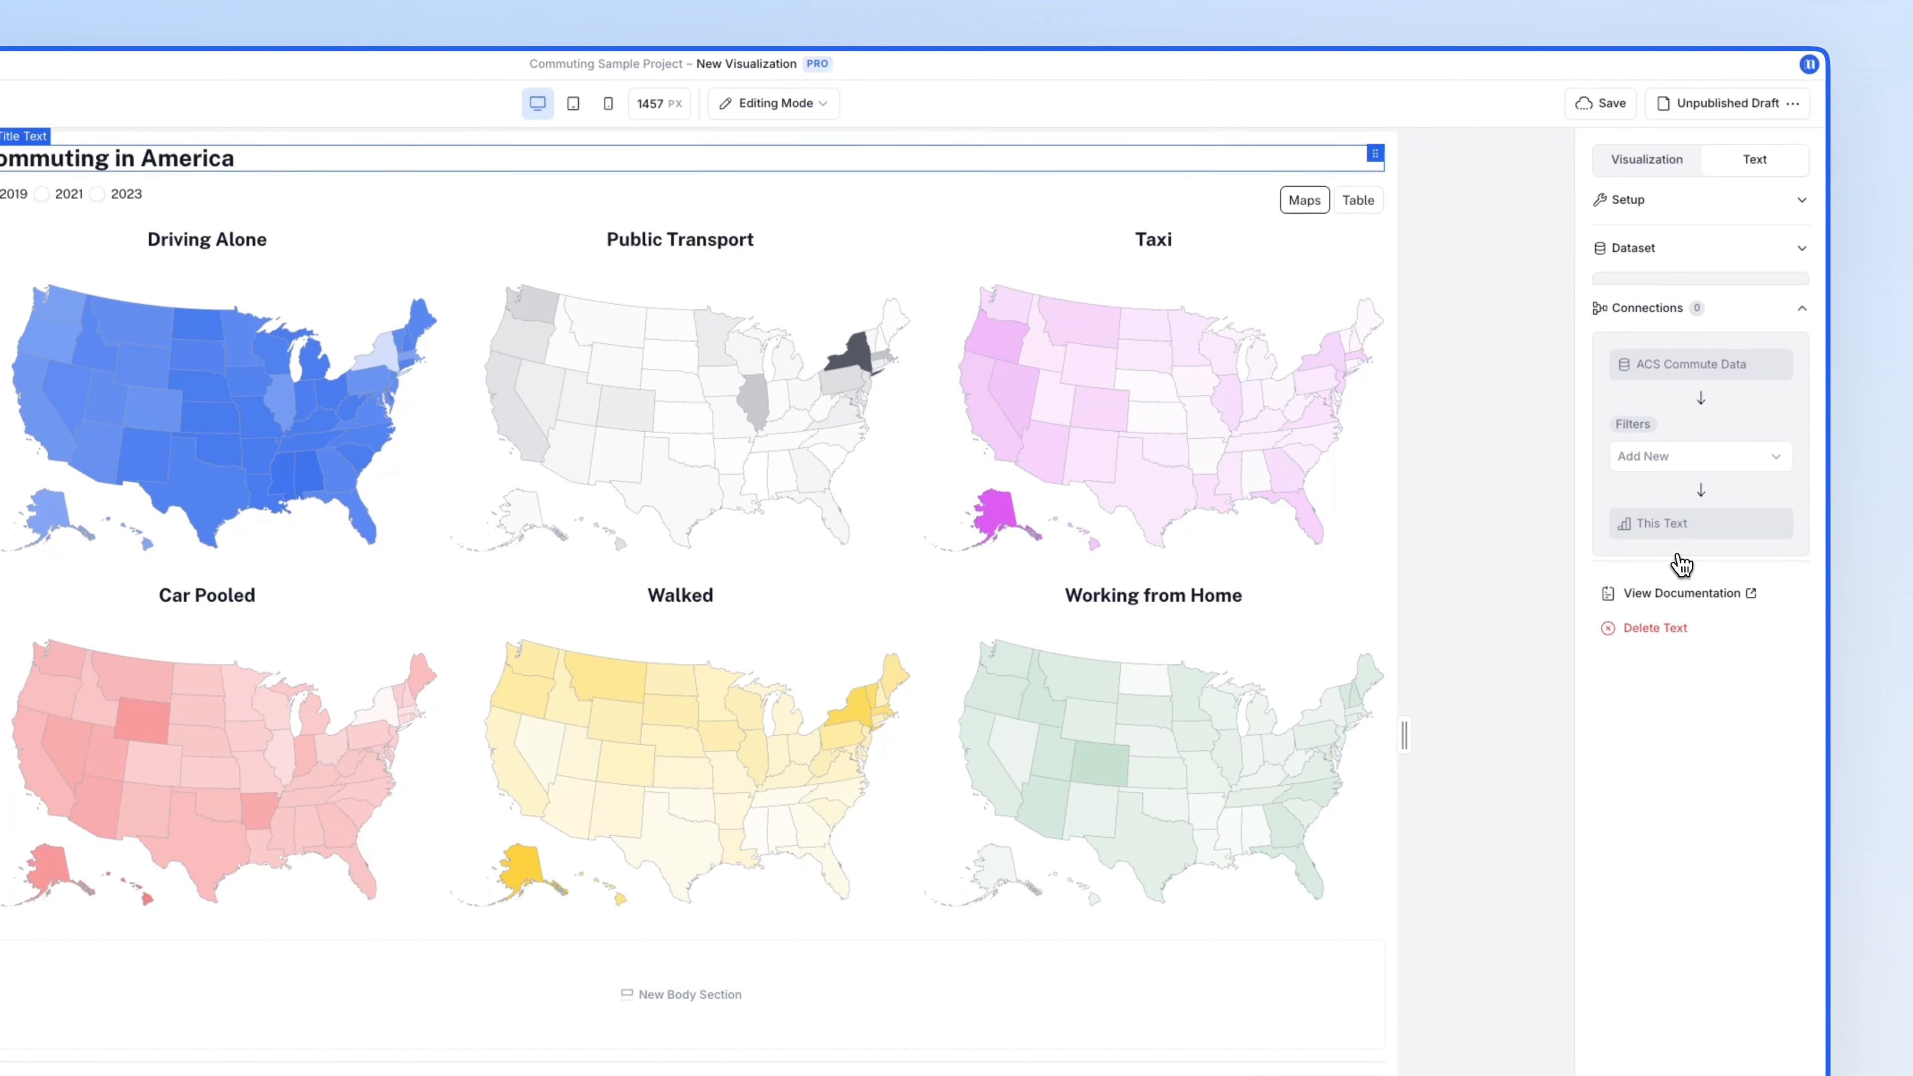
{"action": "left_click", "coordinate": [1678, 452]}
{"action": "left_click", "coordinate": [1676, 489]}
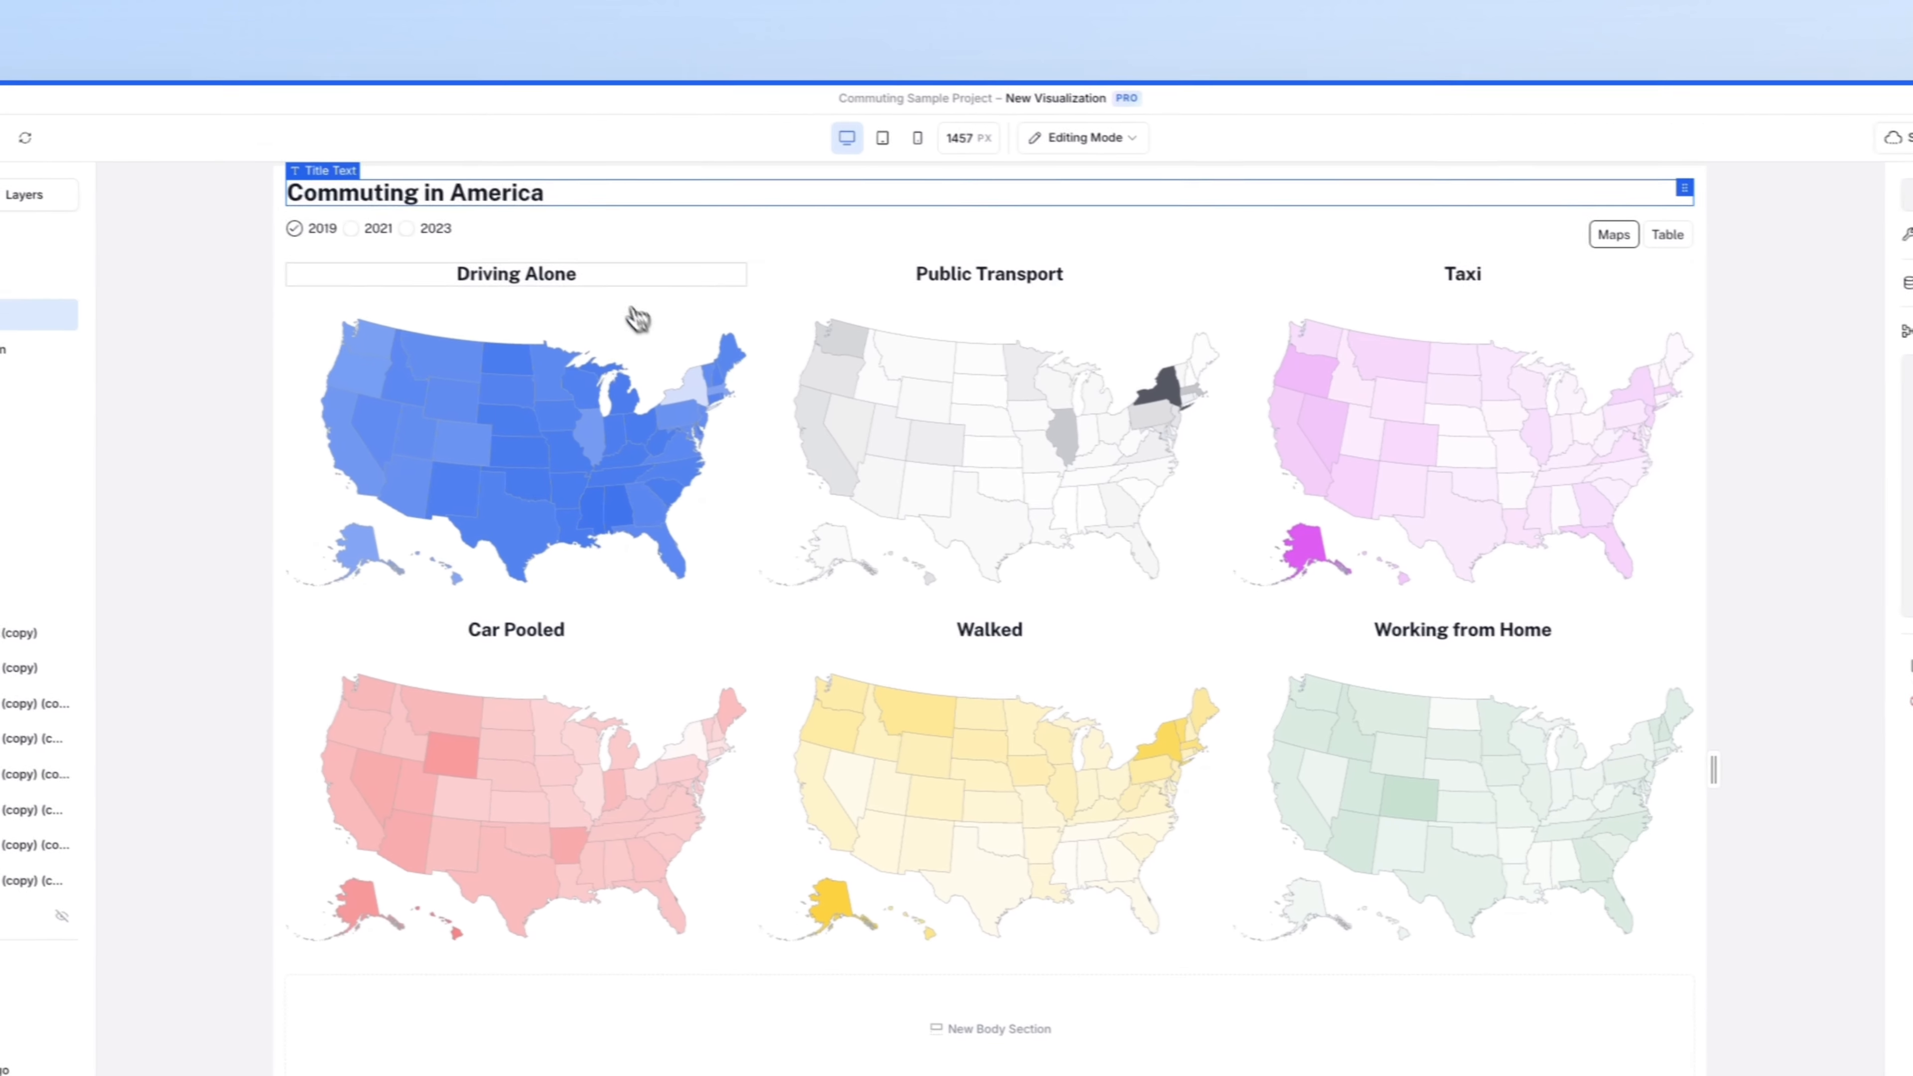
- Insert the dynamic Year field and the word 'in' so the title reads 'Commuting in America in 2019'
{"action": "left_click", "coordinate": [252, 161]}
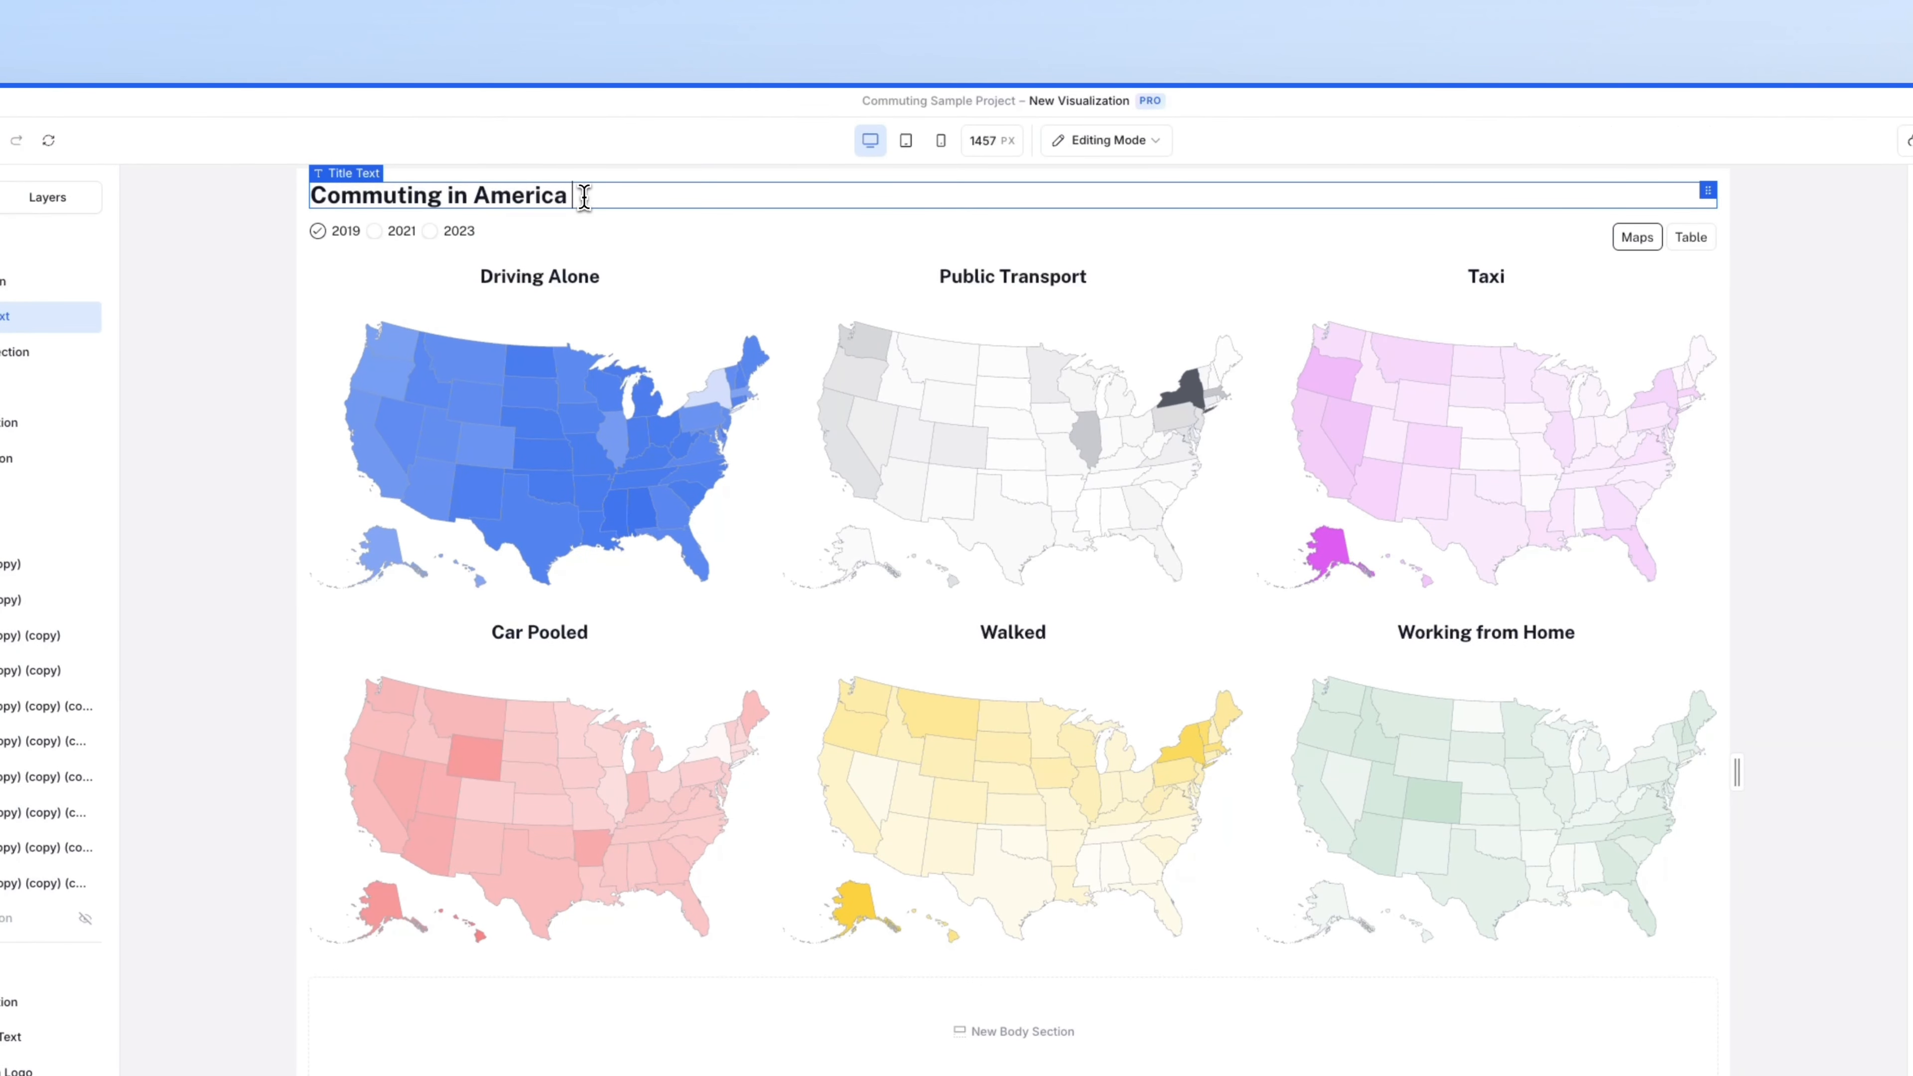
{"action": "type", "text": "#"}
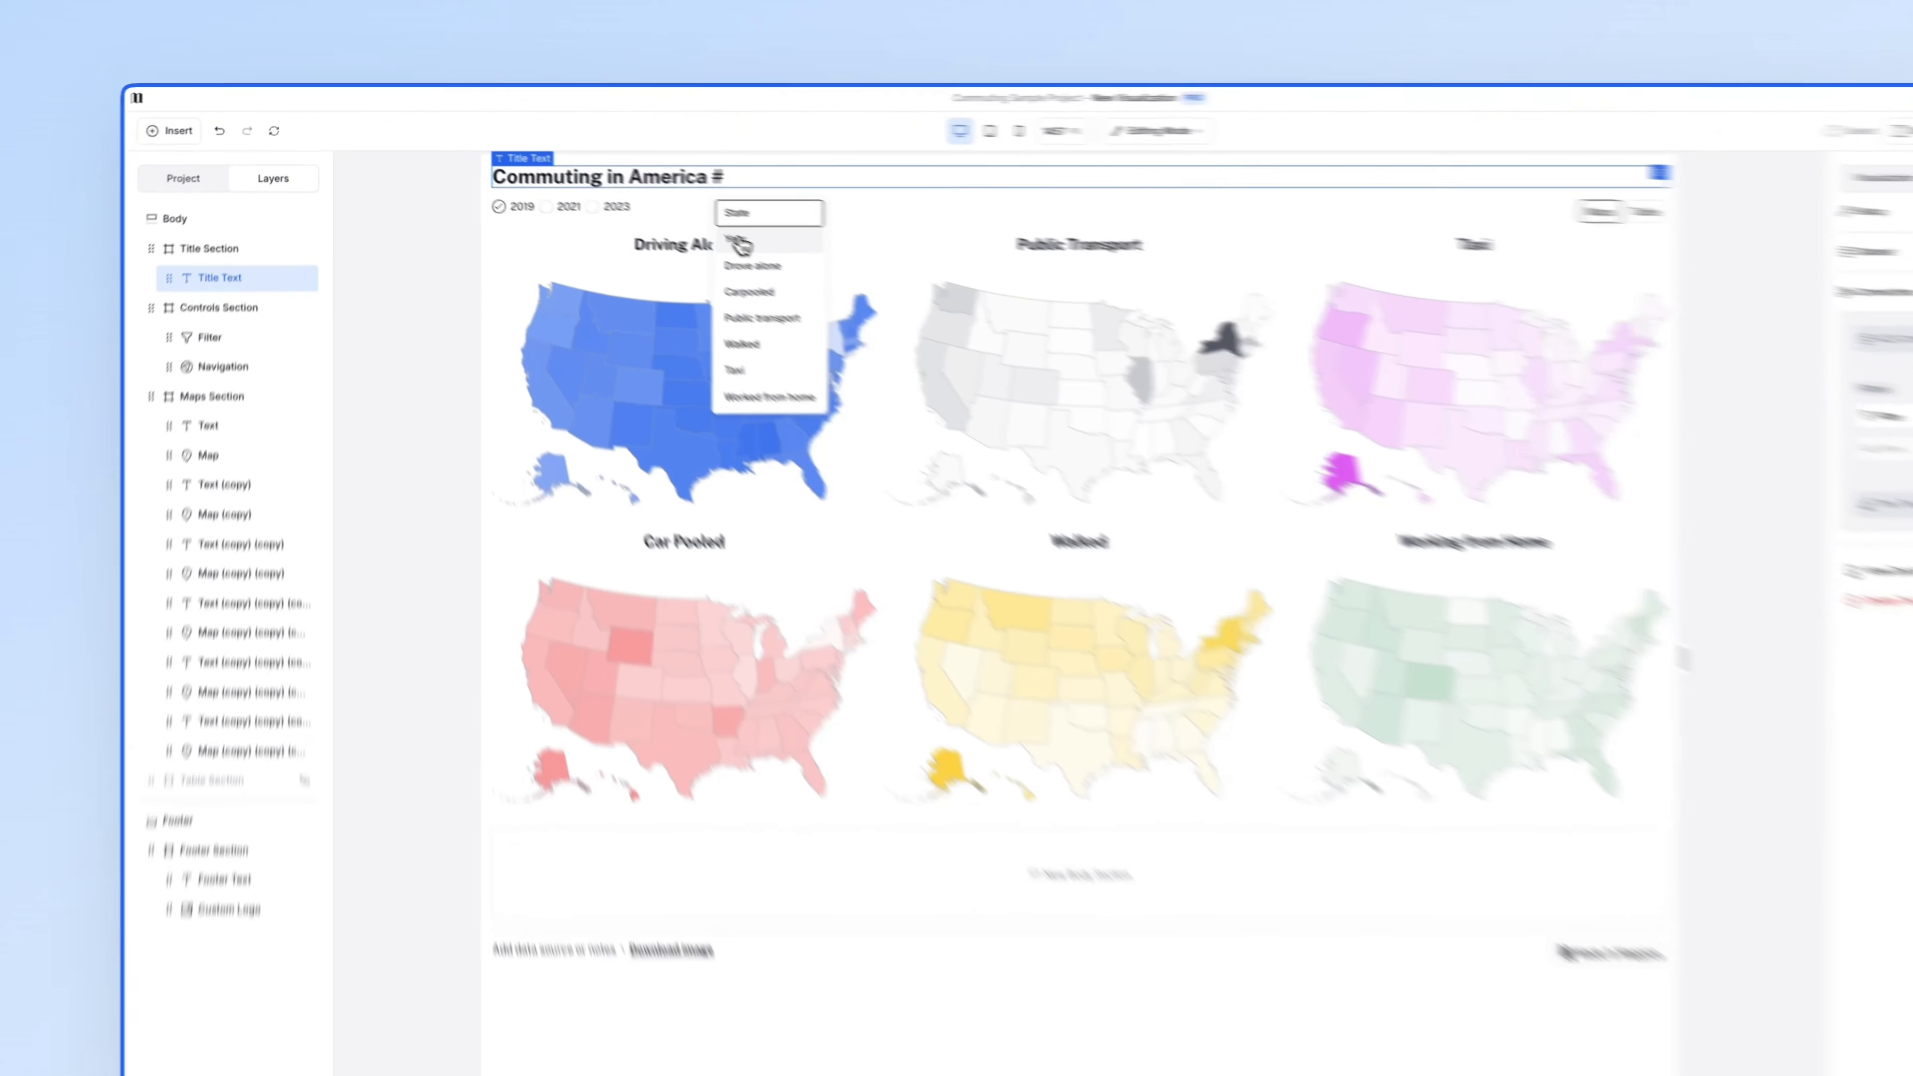
{"action": "left_click", "coordinate": [670, 216]}
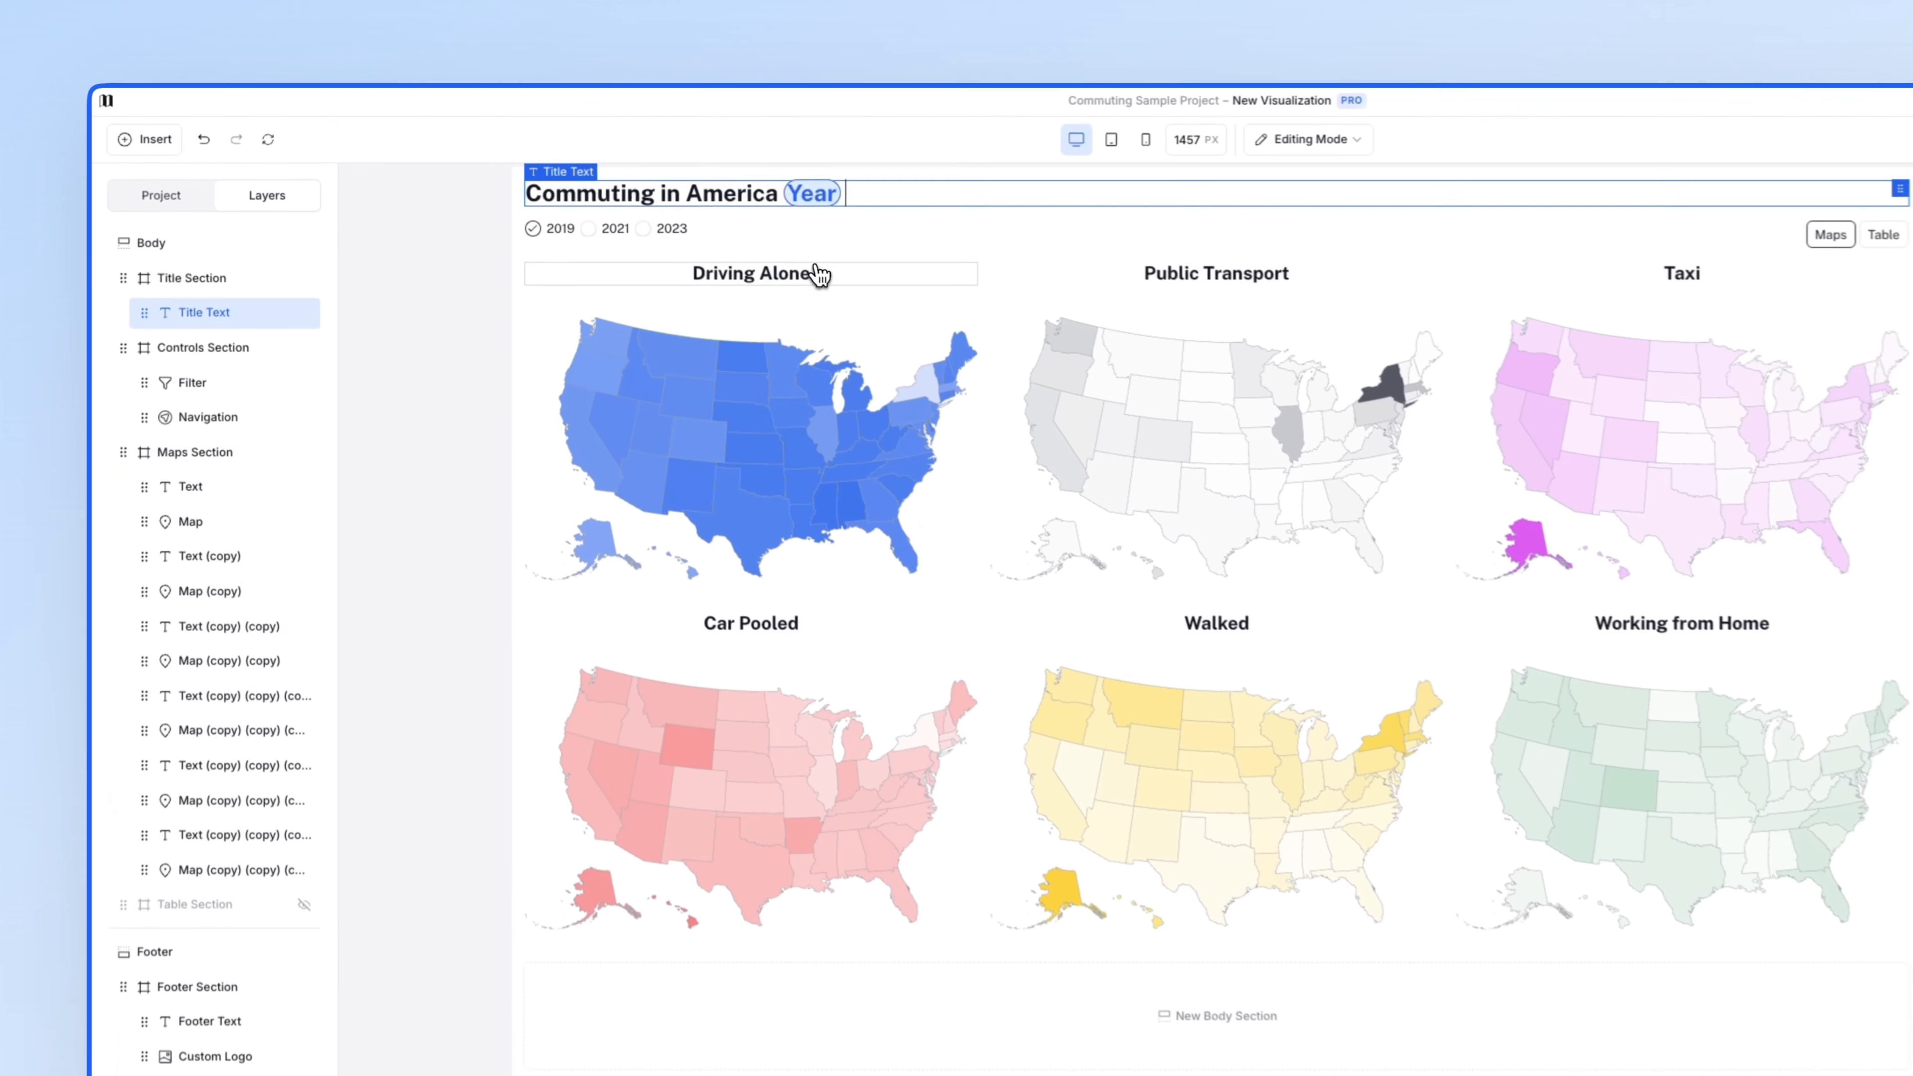
{"action": "left_click", "coordinate": [788, 198]}
{"action": "type", "text": "in"}
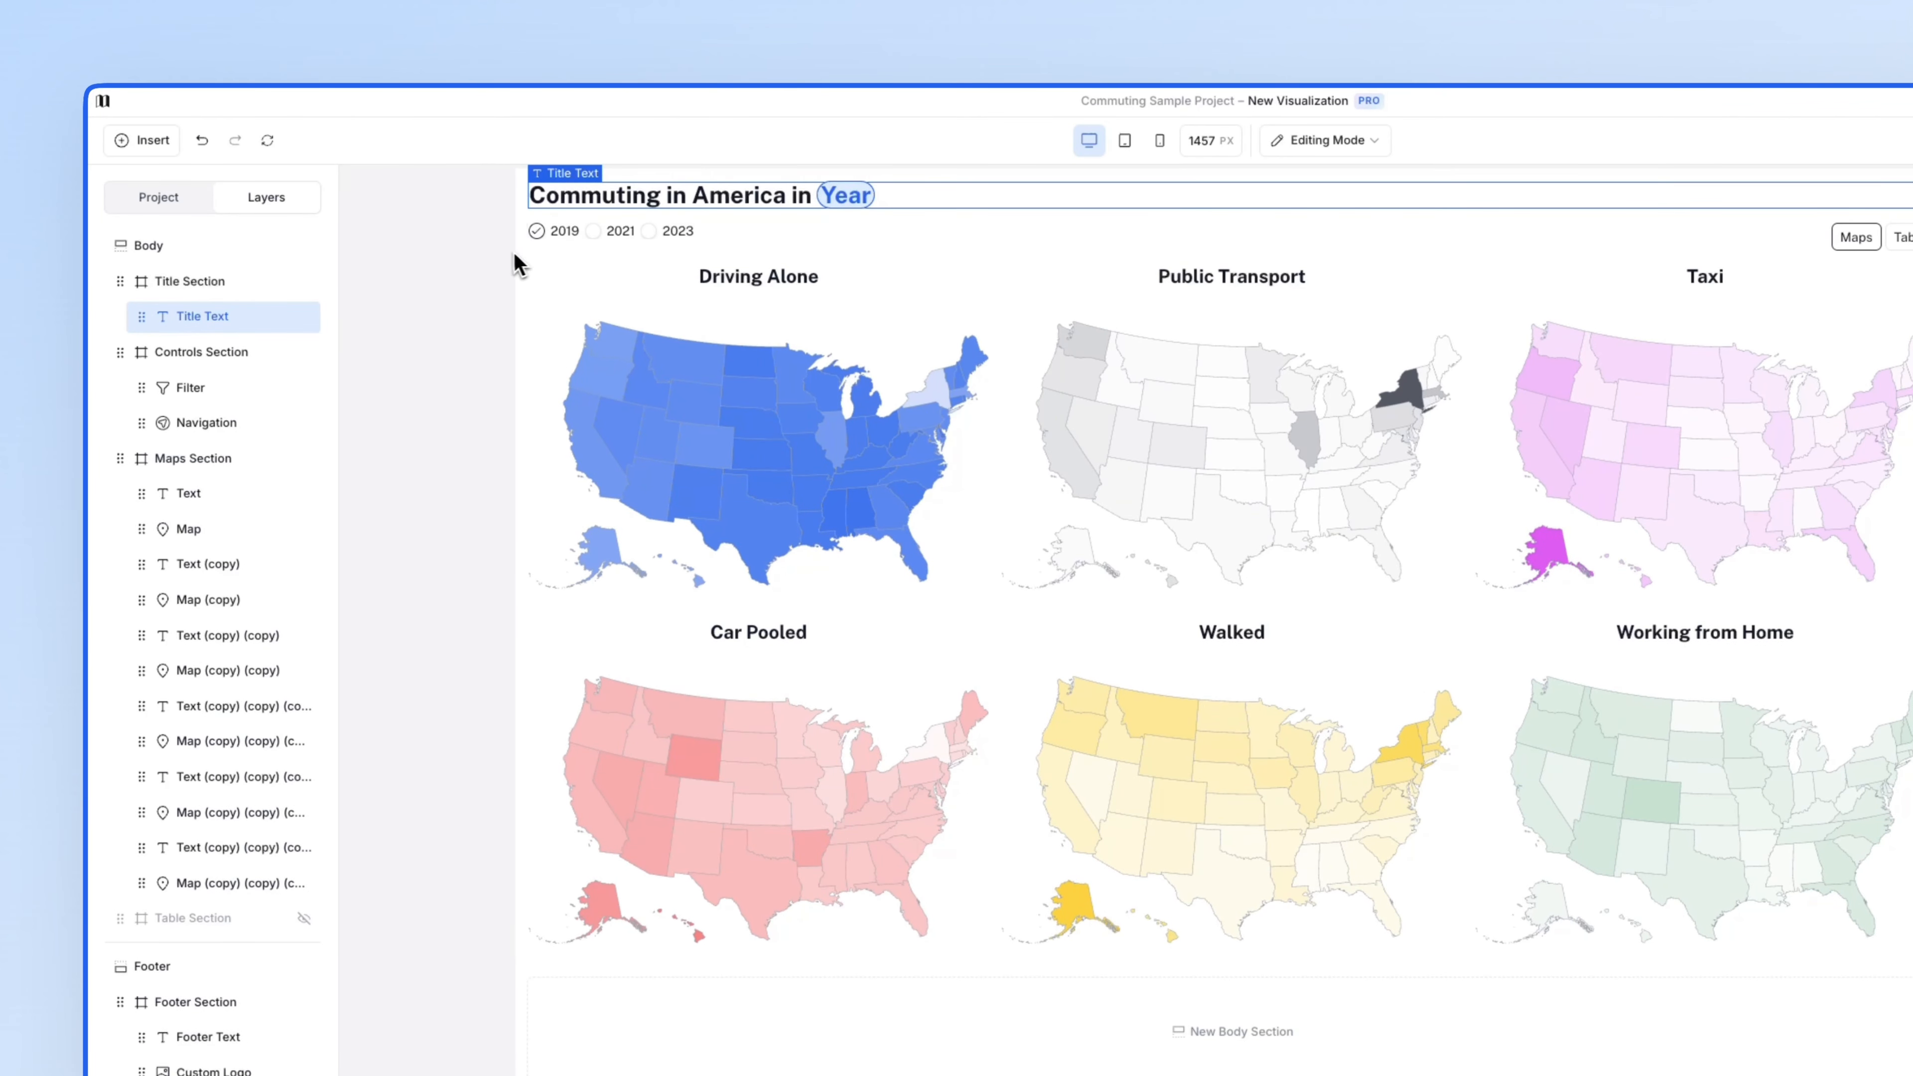
{"action": "left_click", "coordinate": [471, 265]}
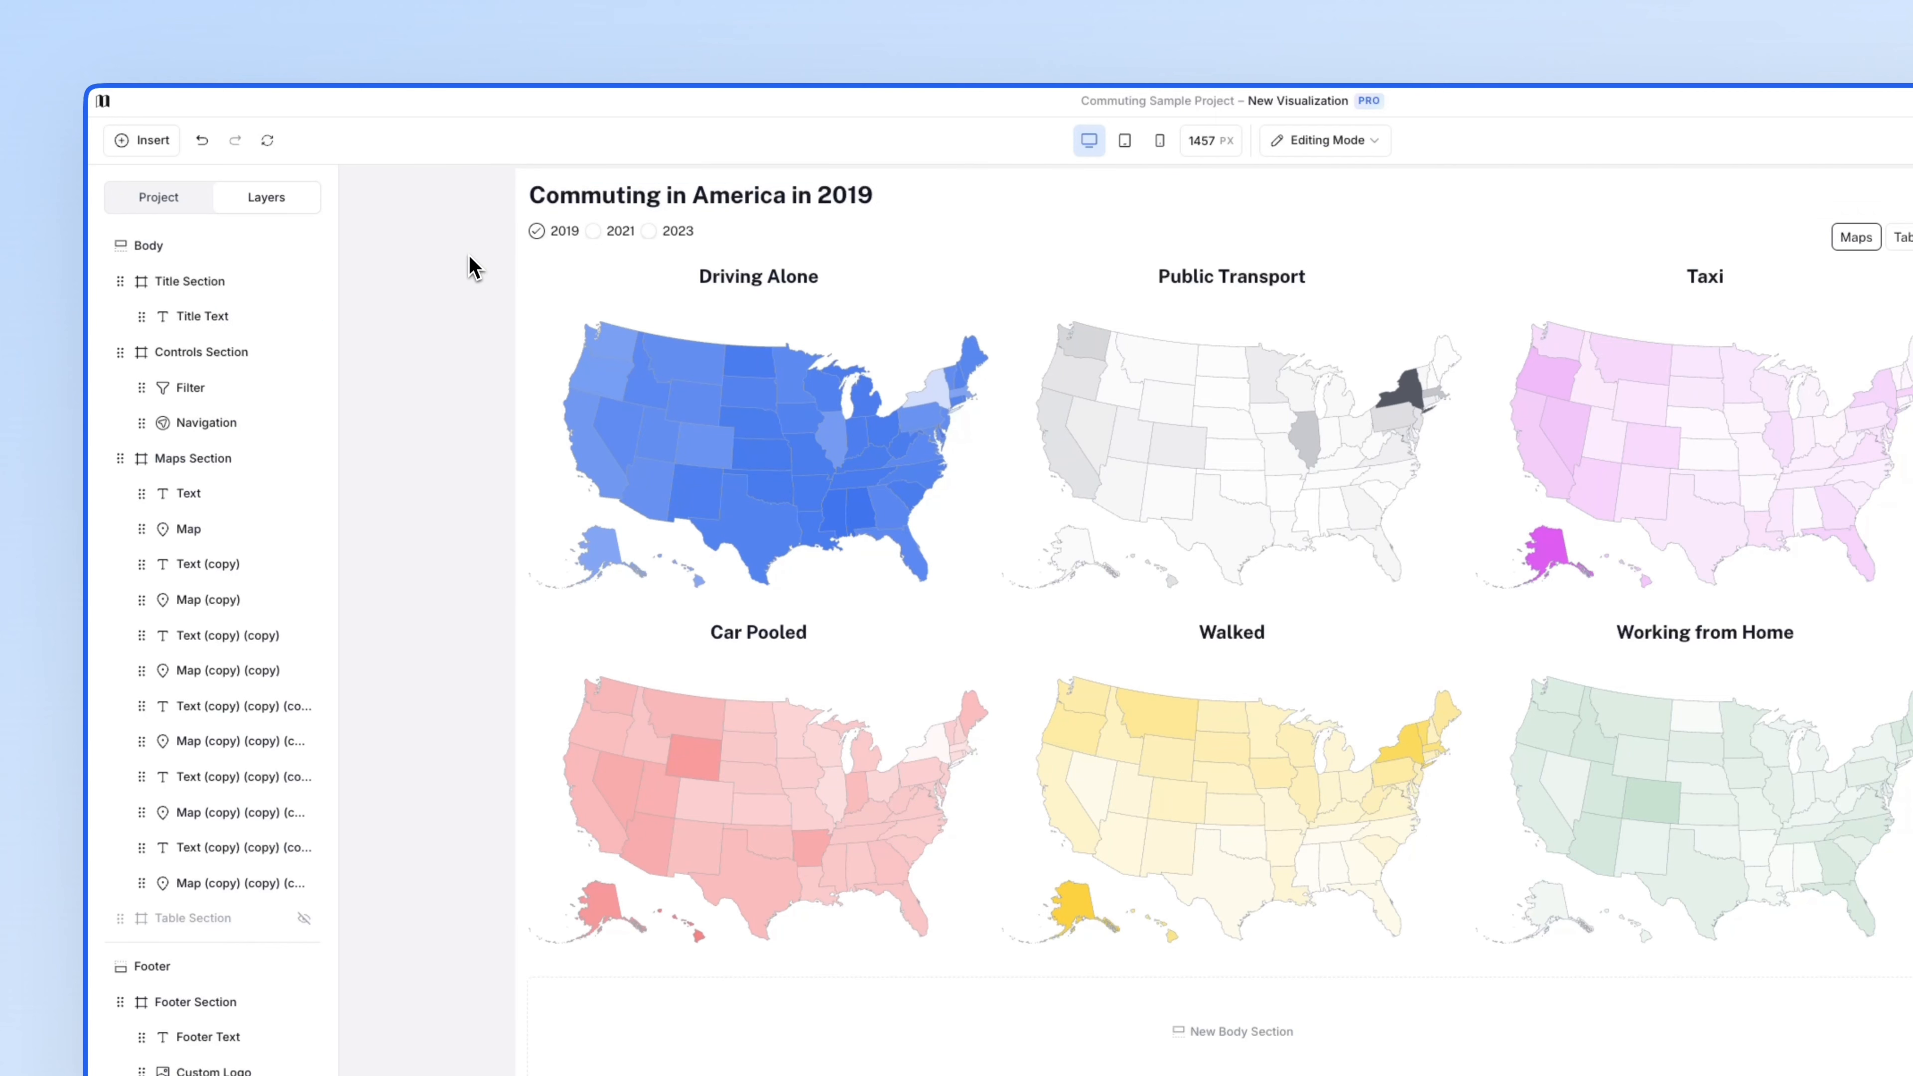
- Switch the year filter to 2023 so the title and maps update, then deselect it
{"action": "left_click", "coordinate": [593, 233]}
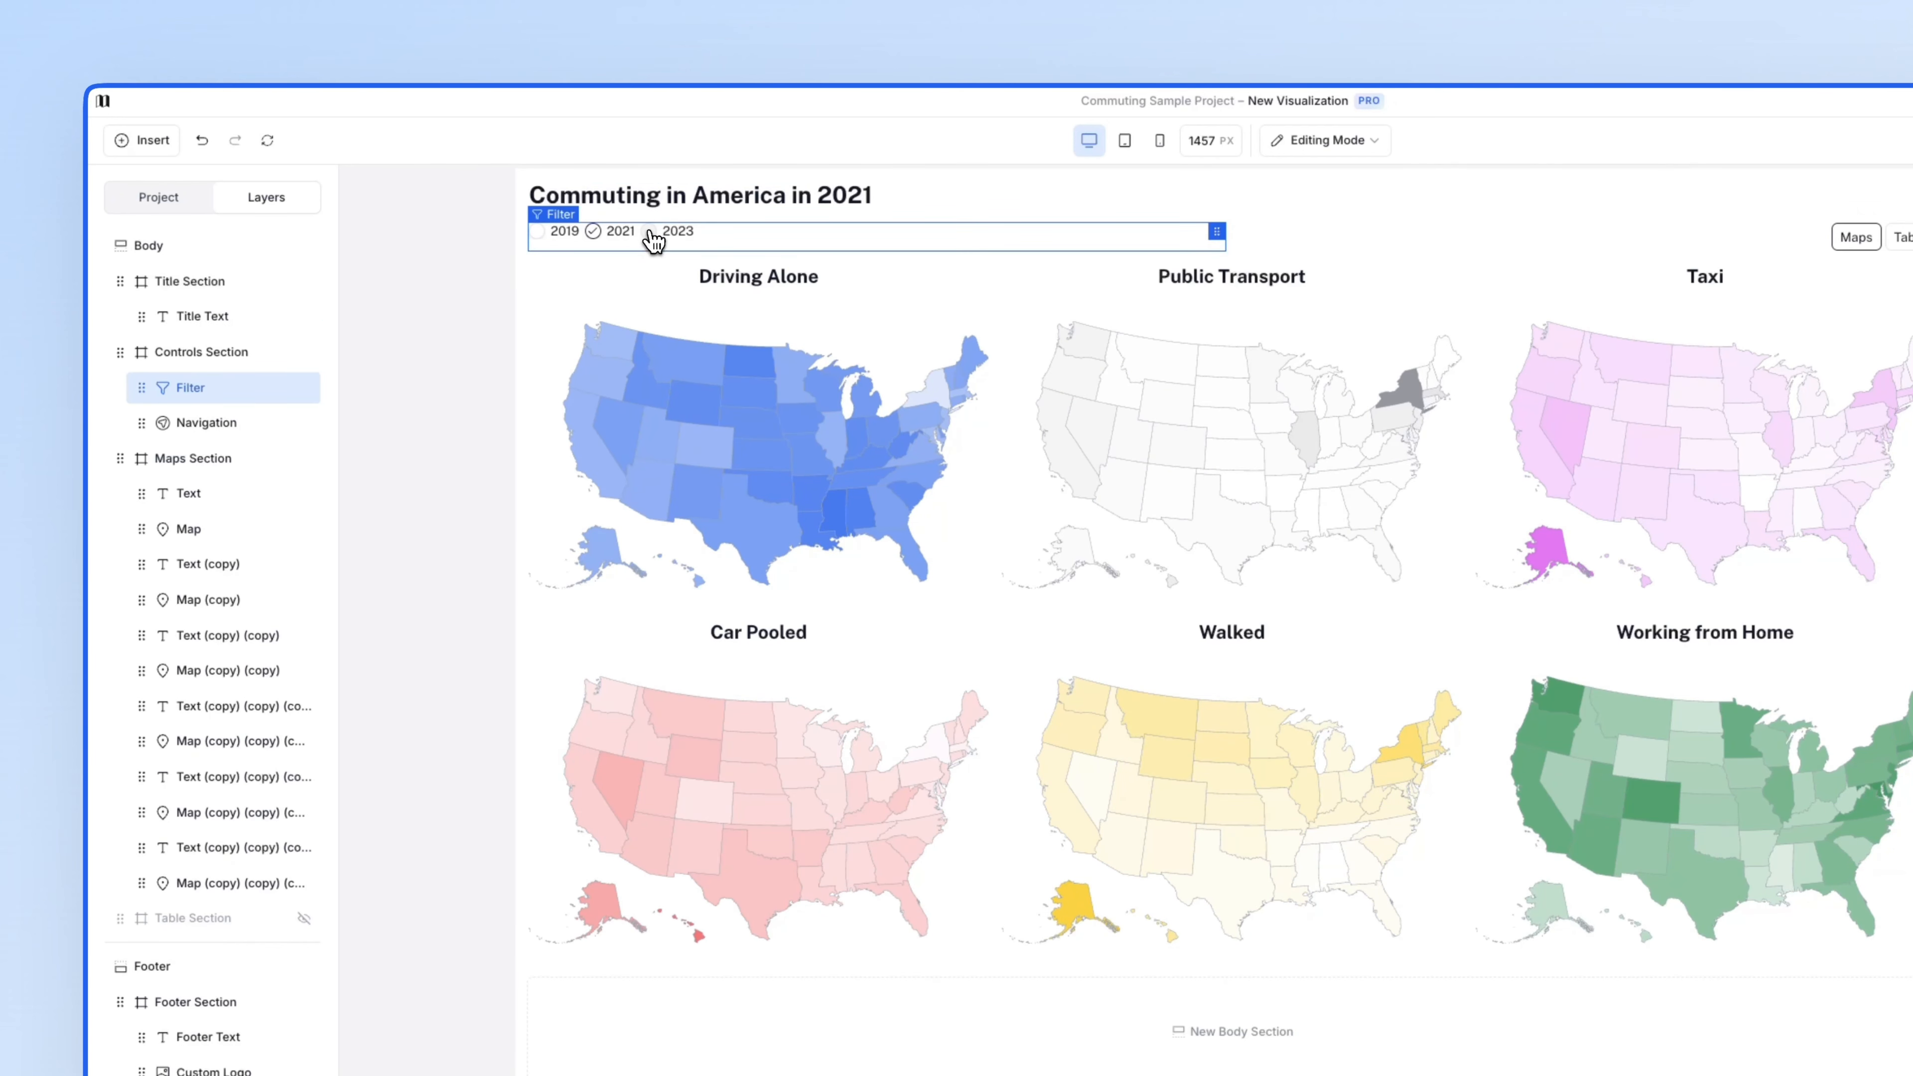
{"action": "left_click", "coordinate": [651, 234]}
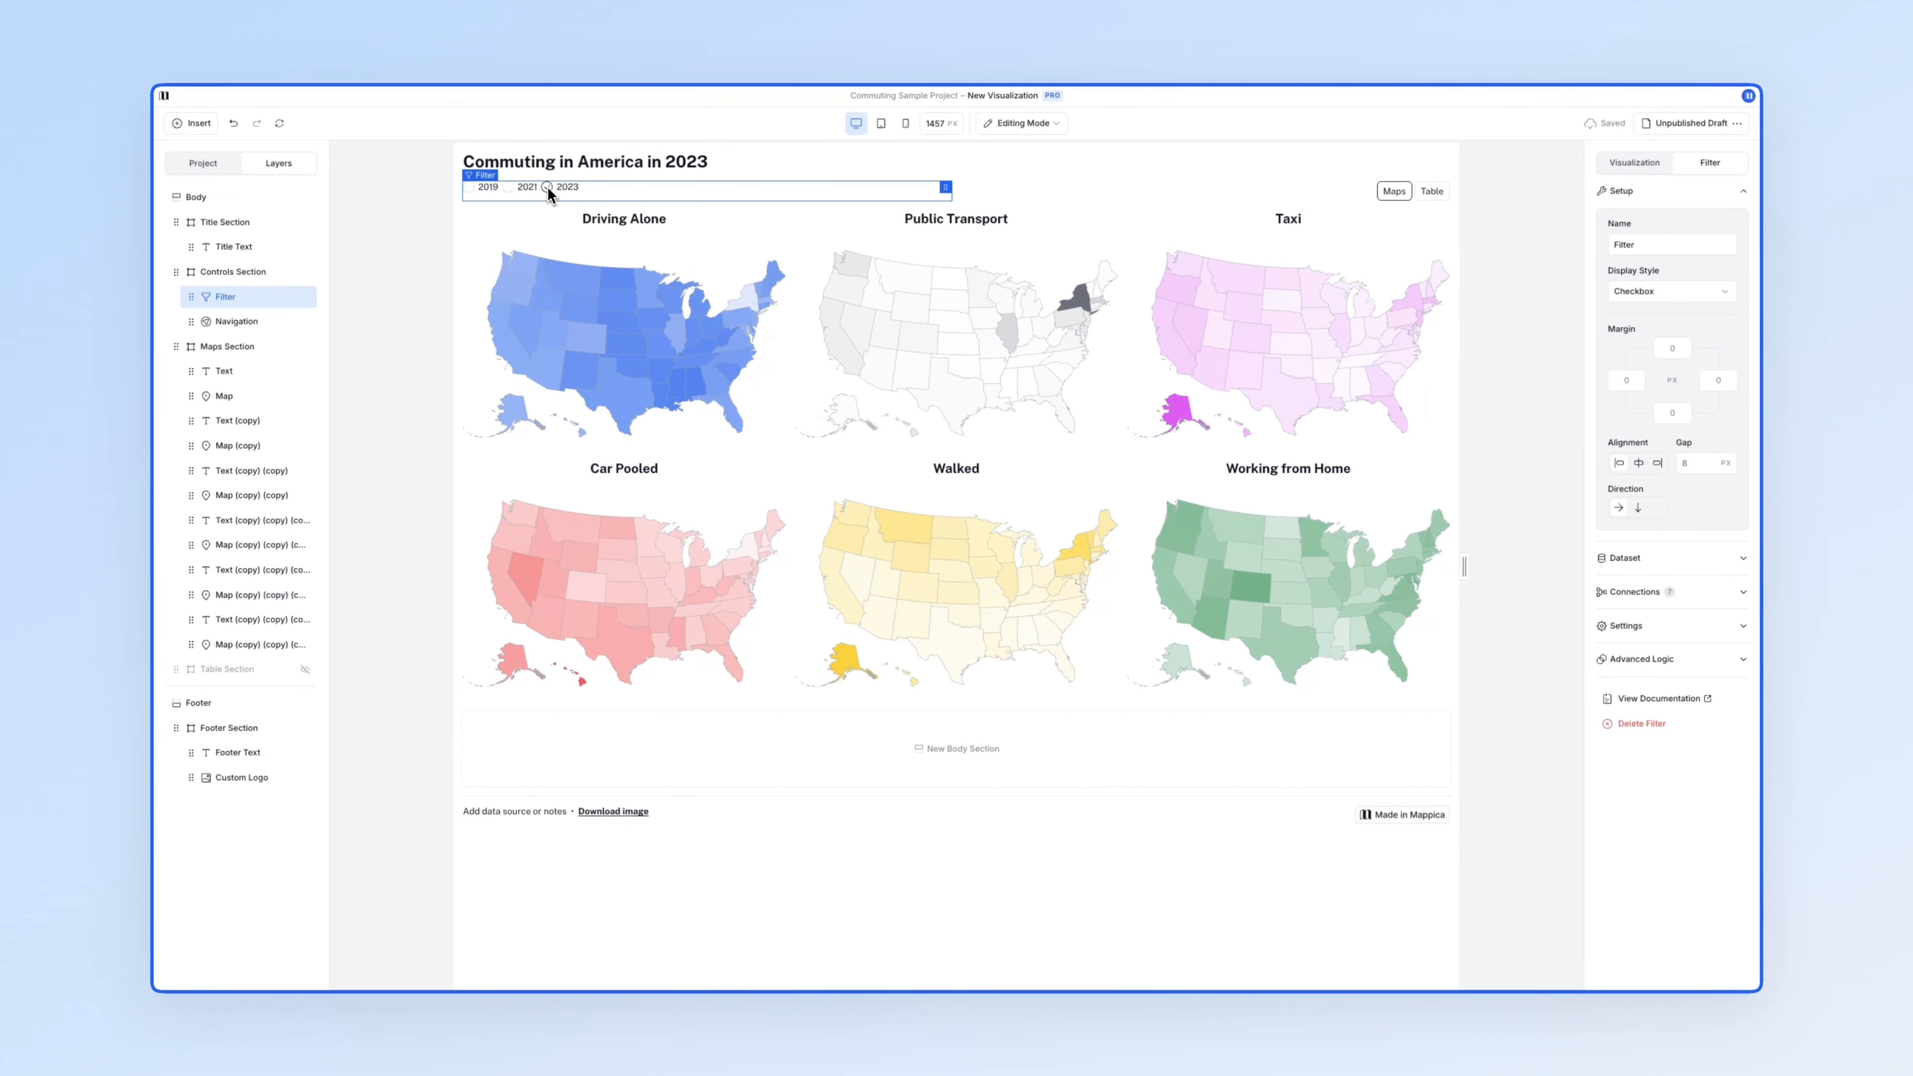
{"action": "left_click", "coordinate": [419, 226]}
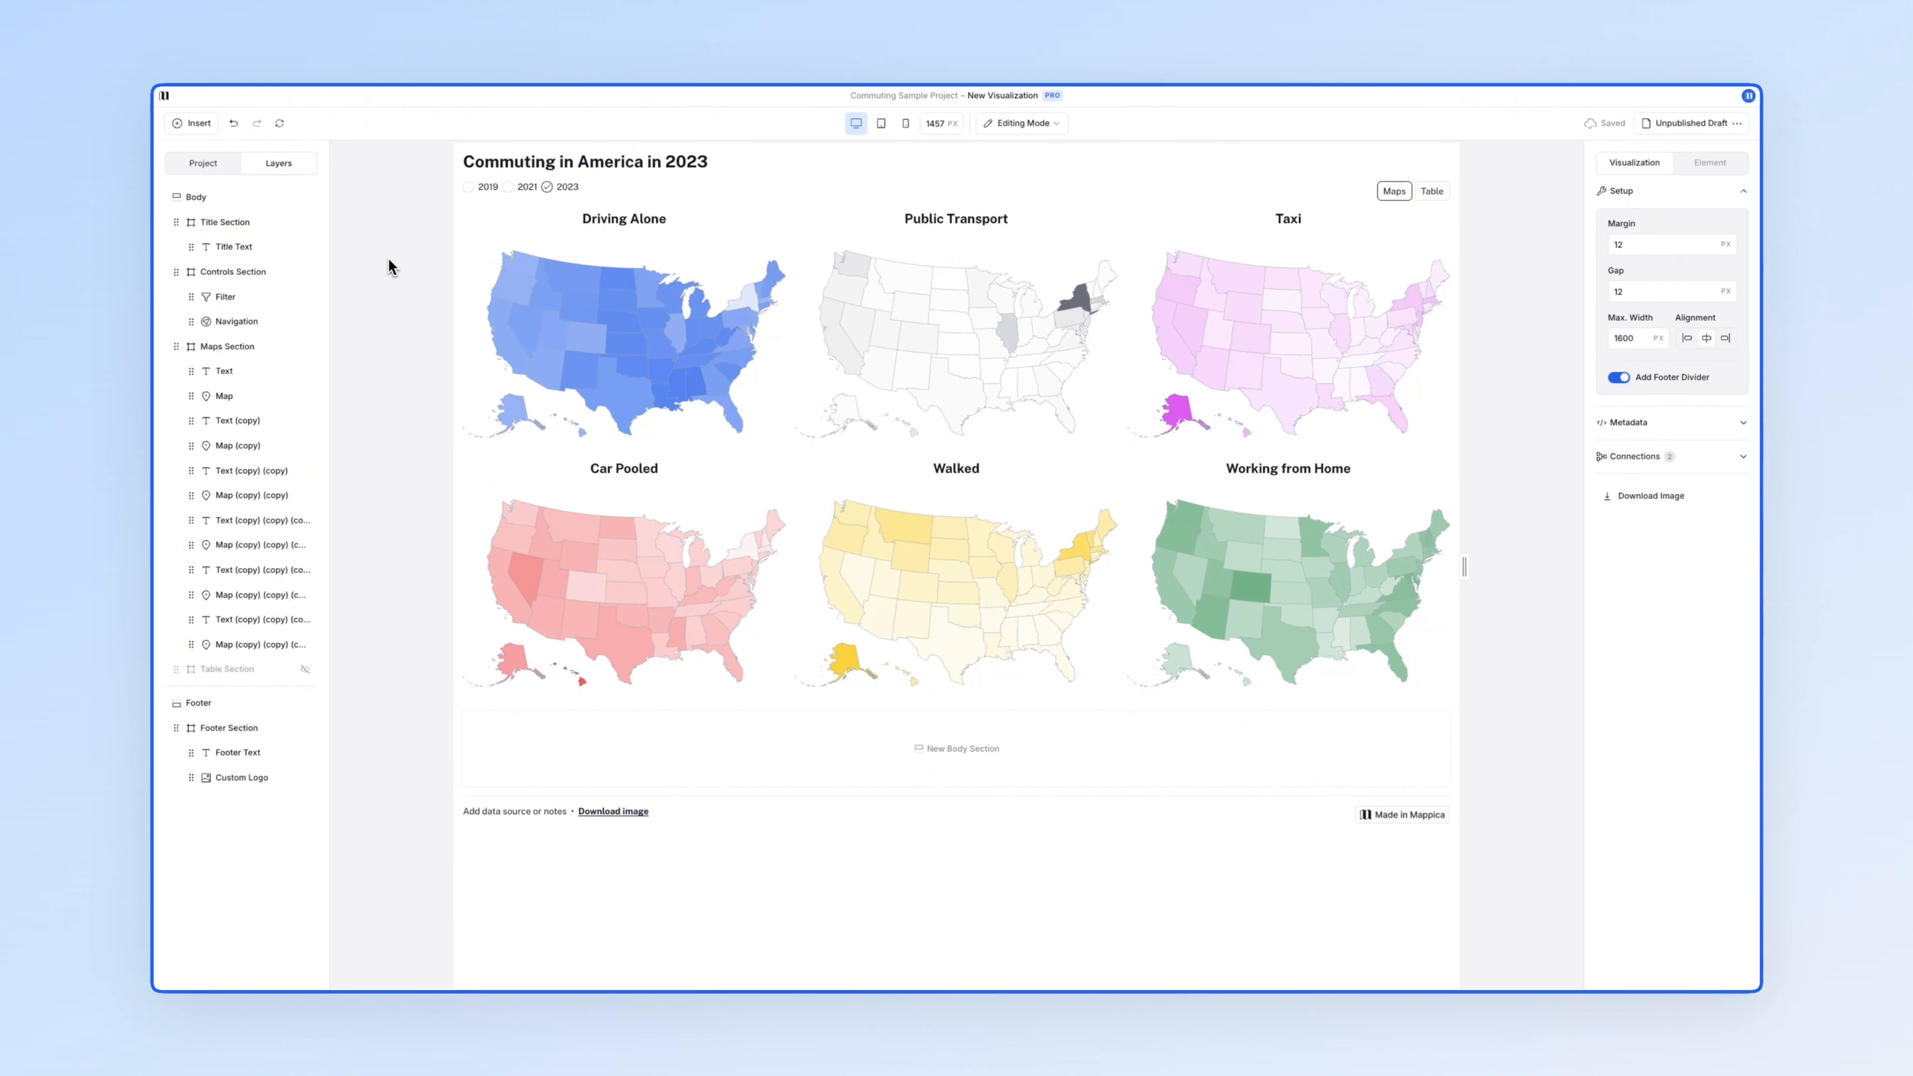
- In the table view, insert a table fed by ACS Commute Data with State as its category field
{"action": "left_click", "coordinate": [1431, 194]}
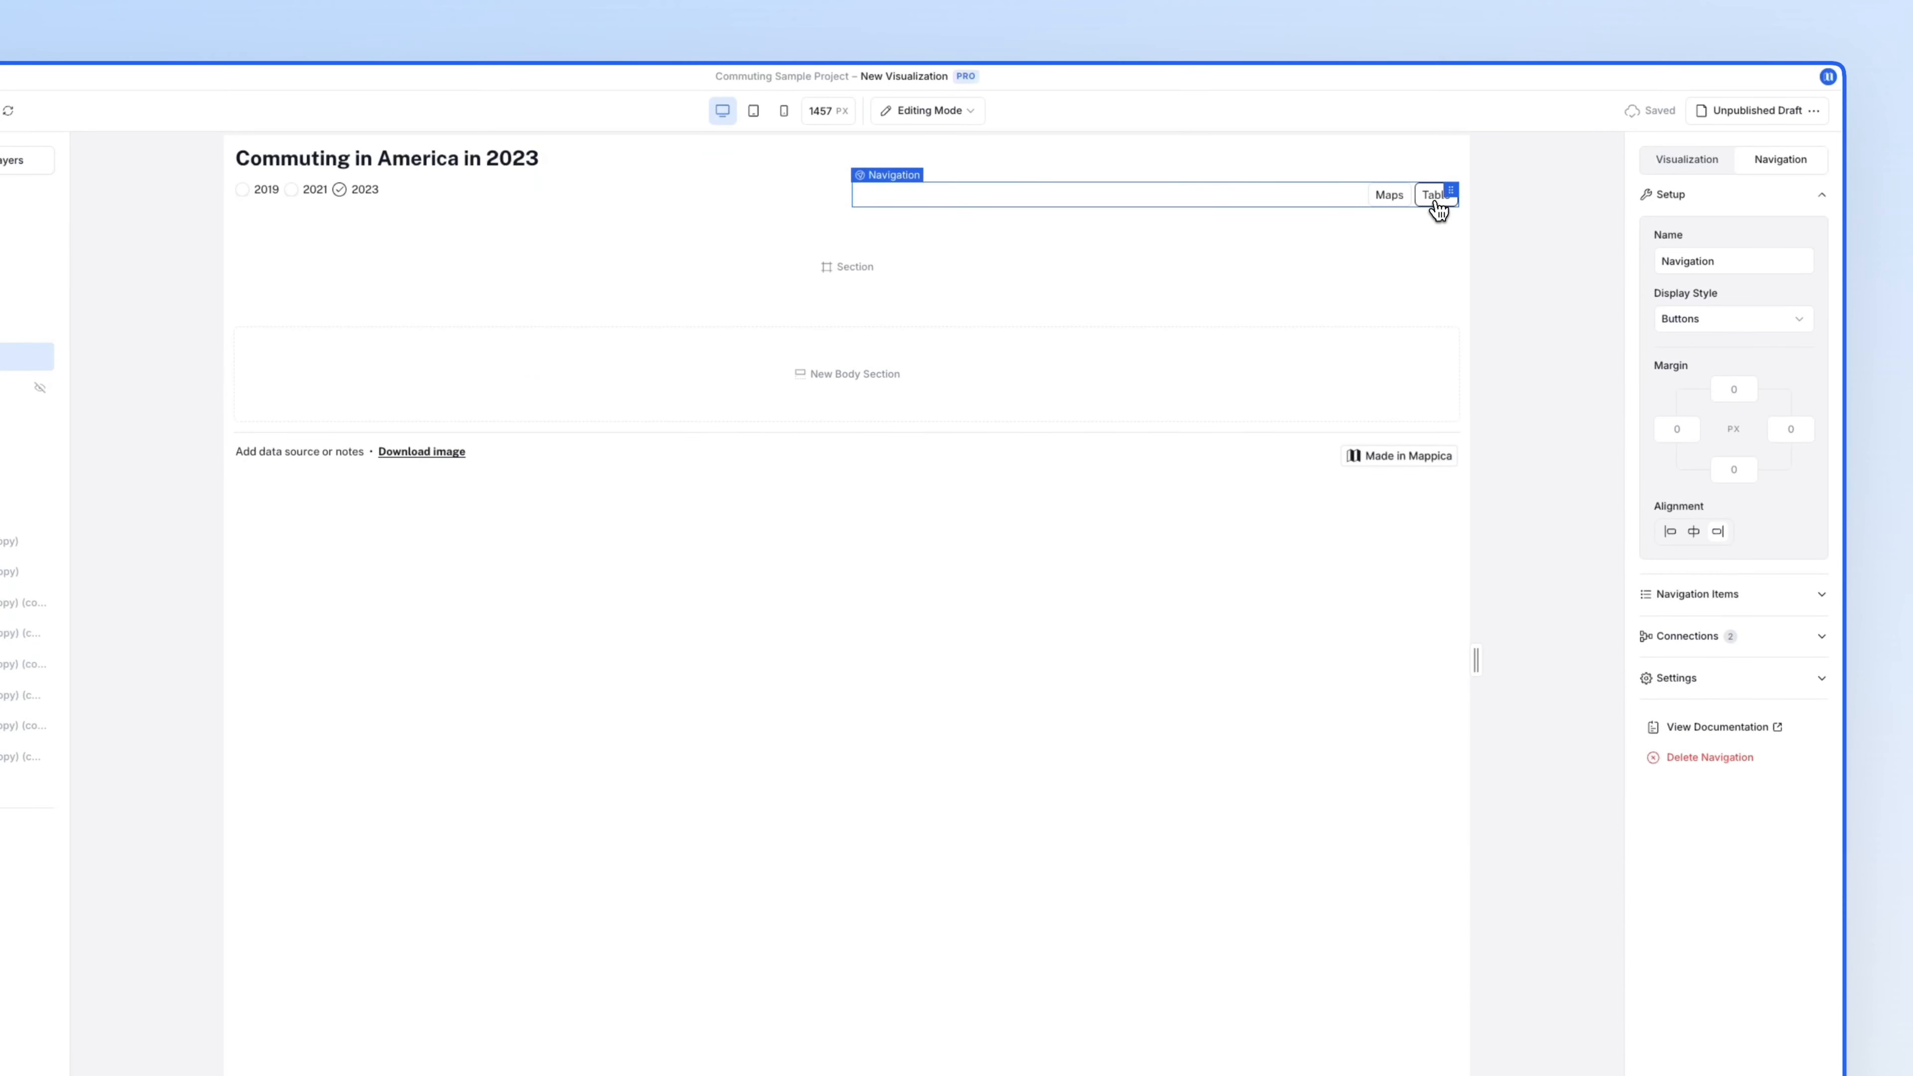
{"action": "mouse_move", "coordinate": [965, 313]}
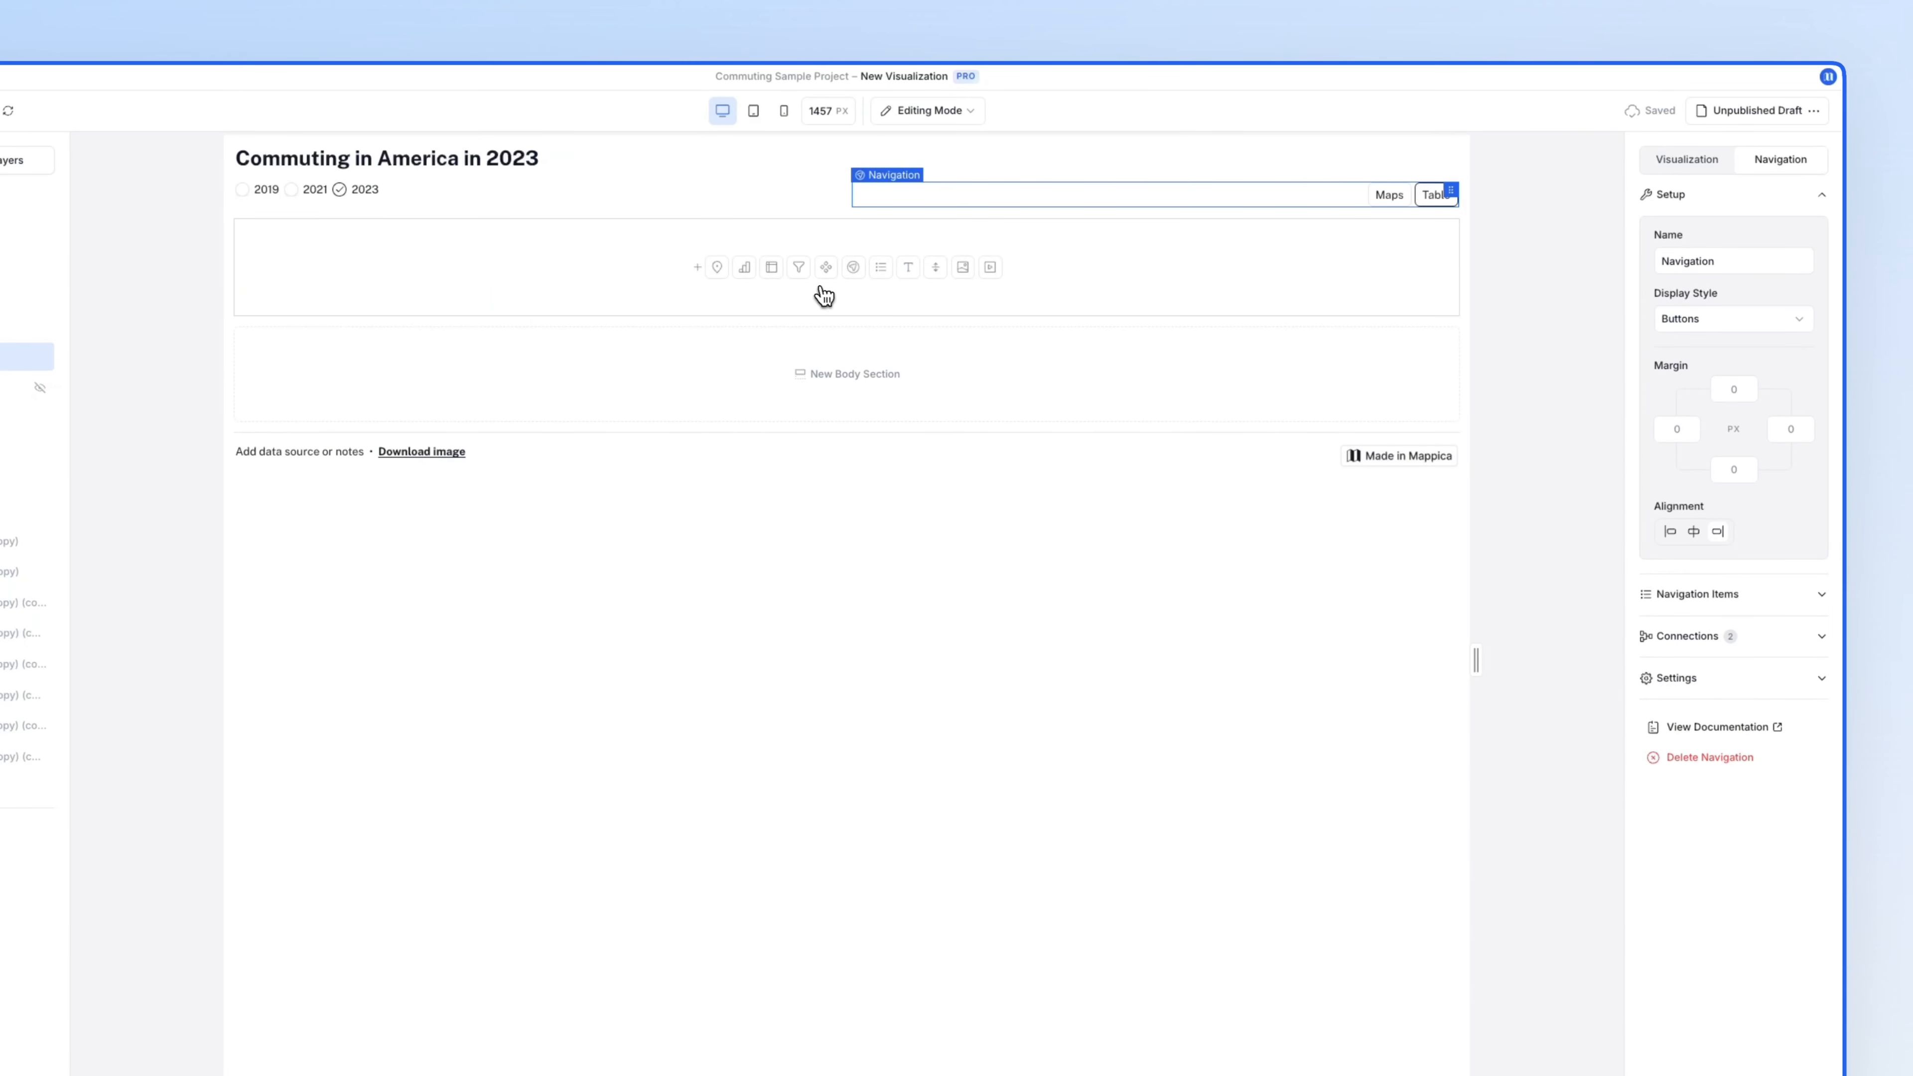
{"action": "left_click", "coordinate": [772, 270]}
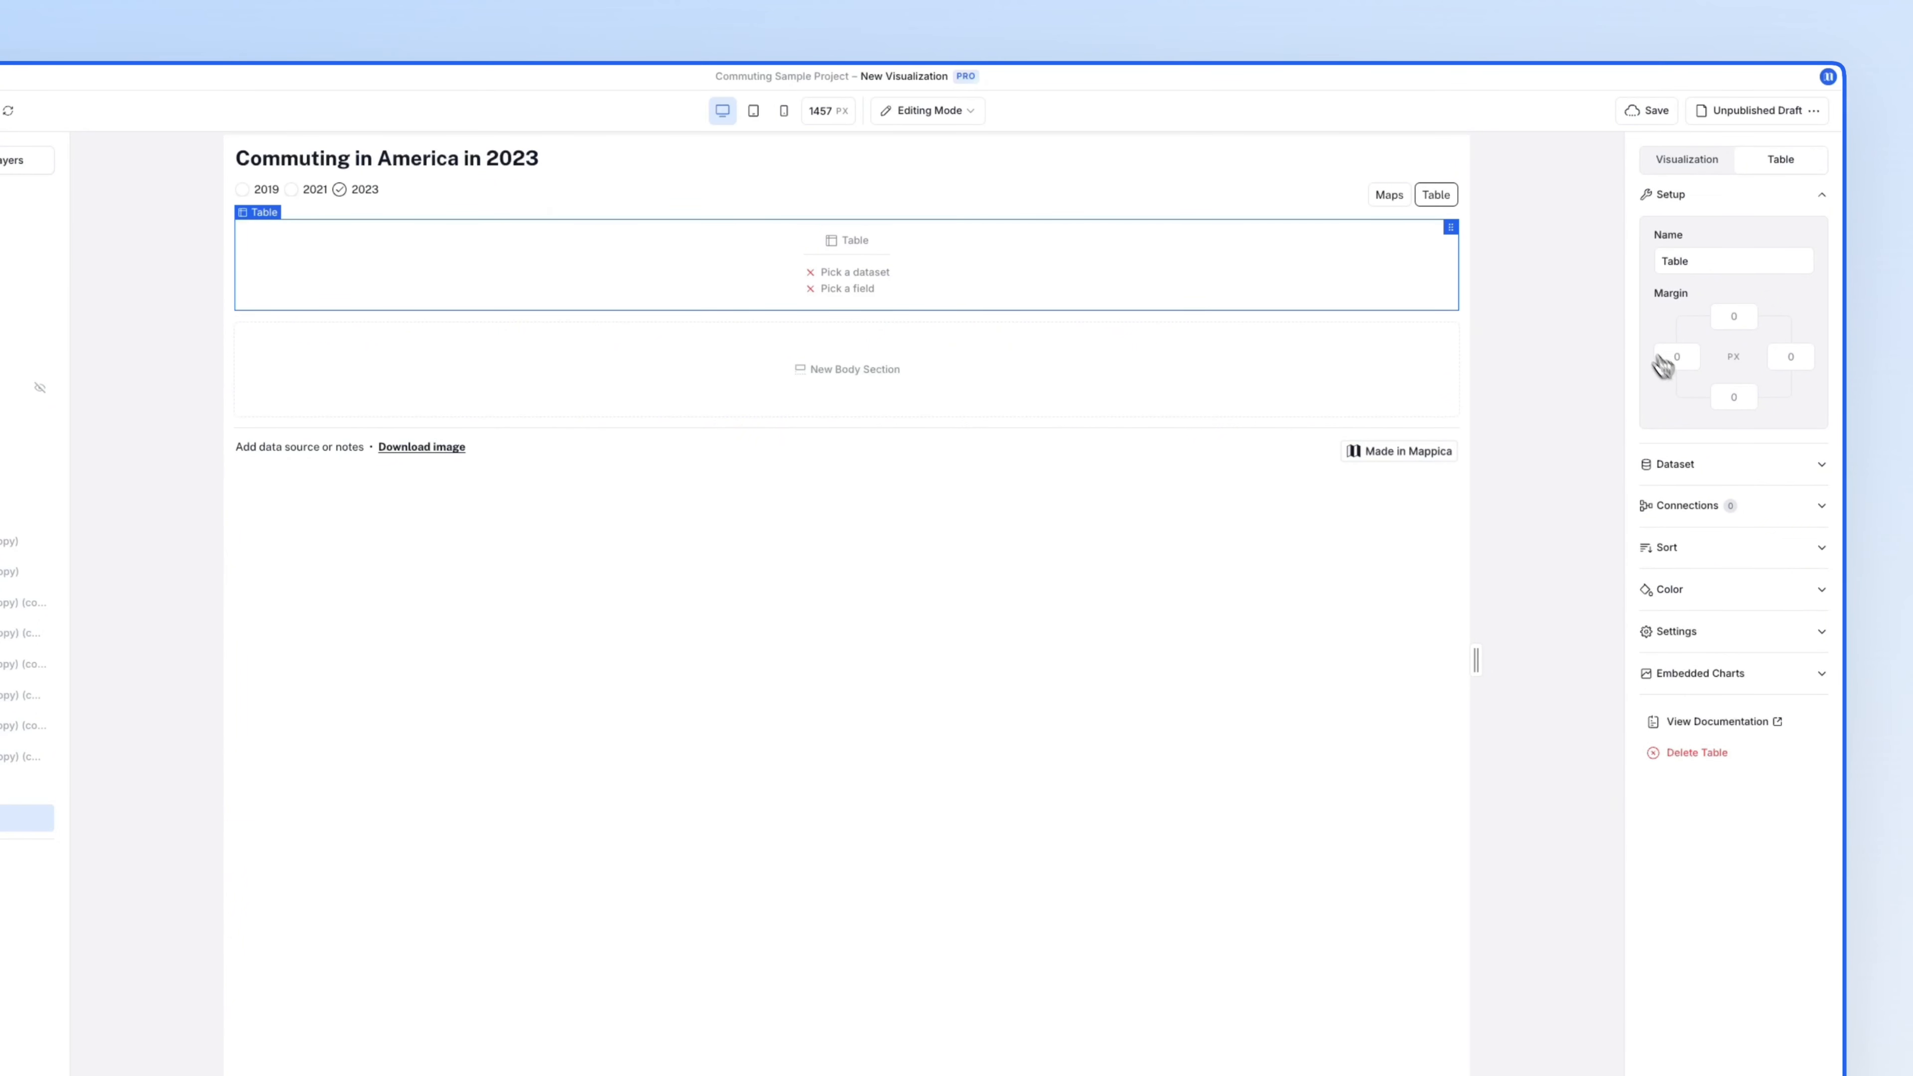
{"action": "left_click", "coordinate": [1708, 461]}
{"action": "left_click", "coordinate": [1709, 304]}
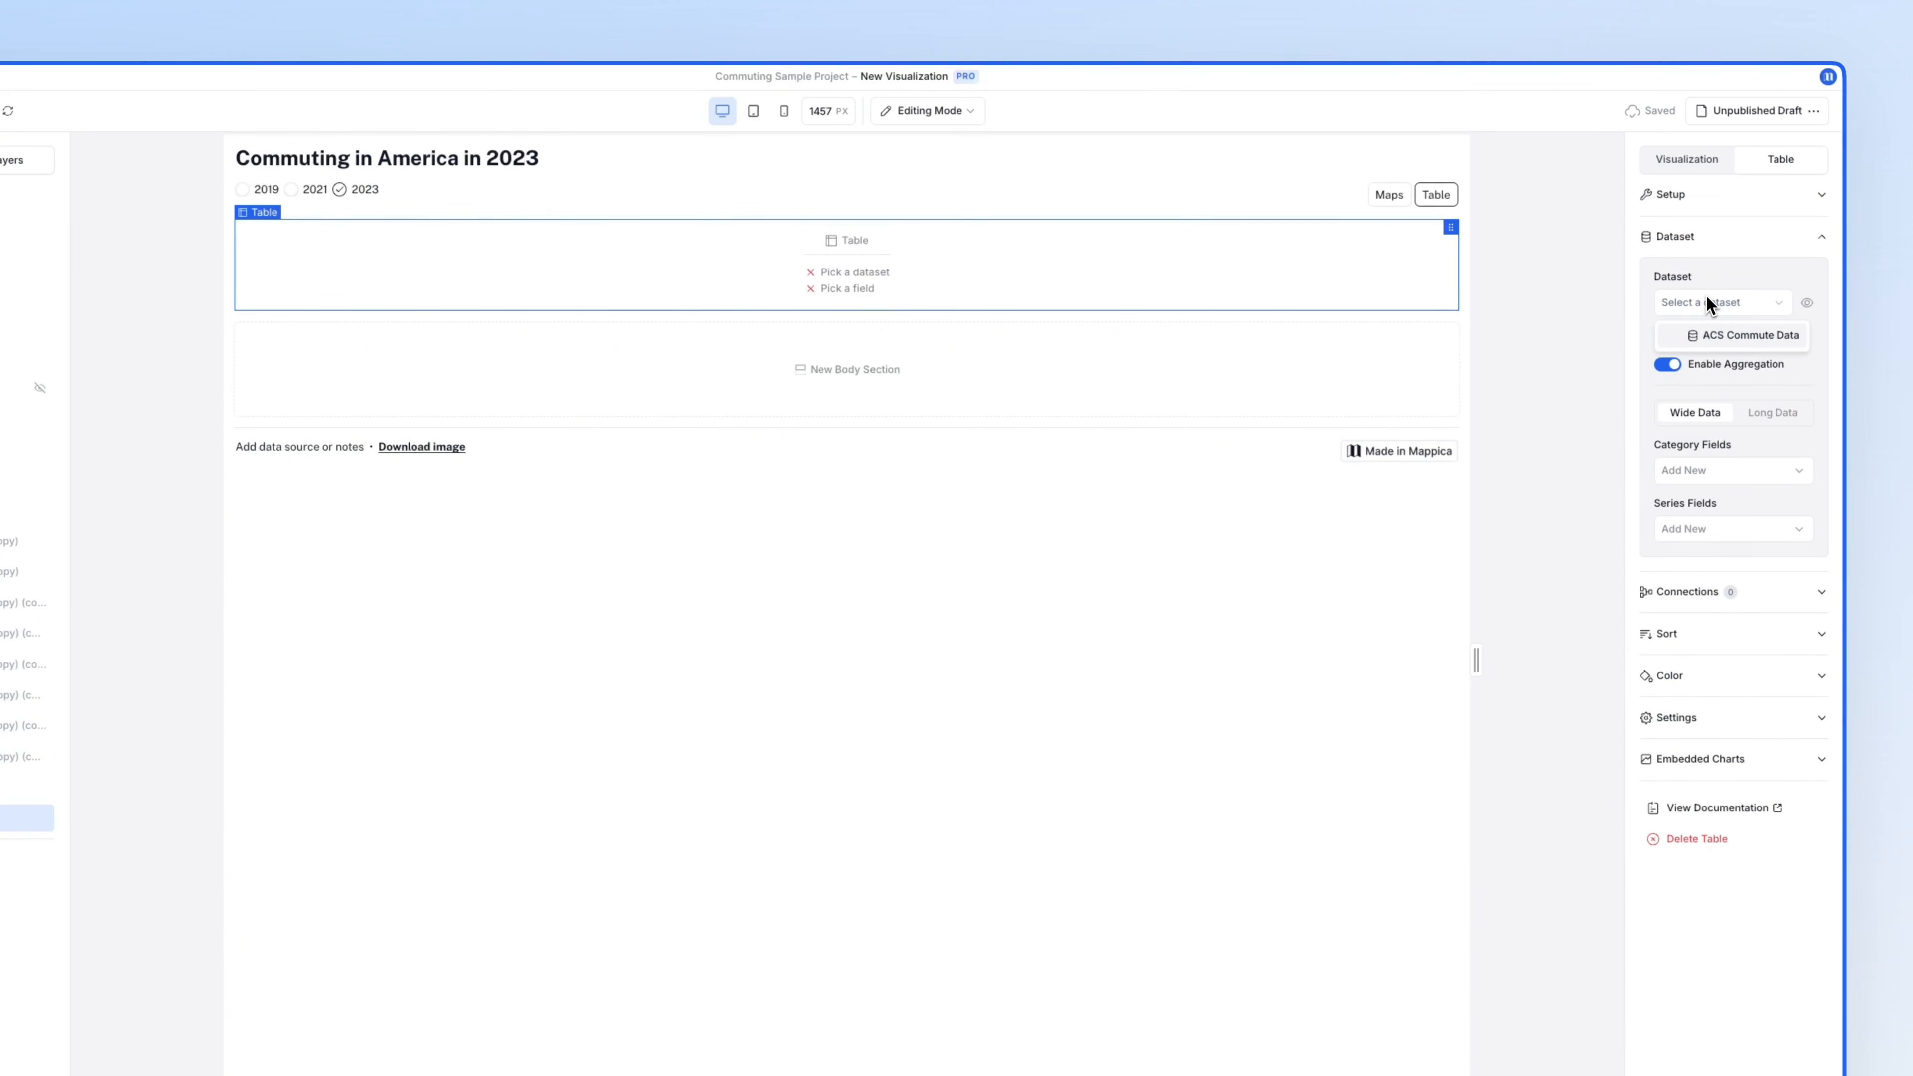
{"action": "left_click", "coordinate": [1712, 336]}
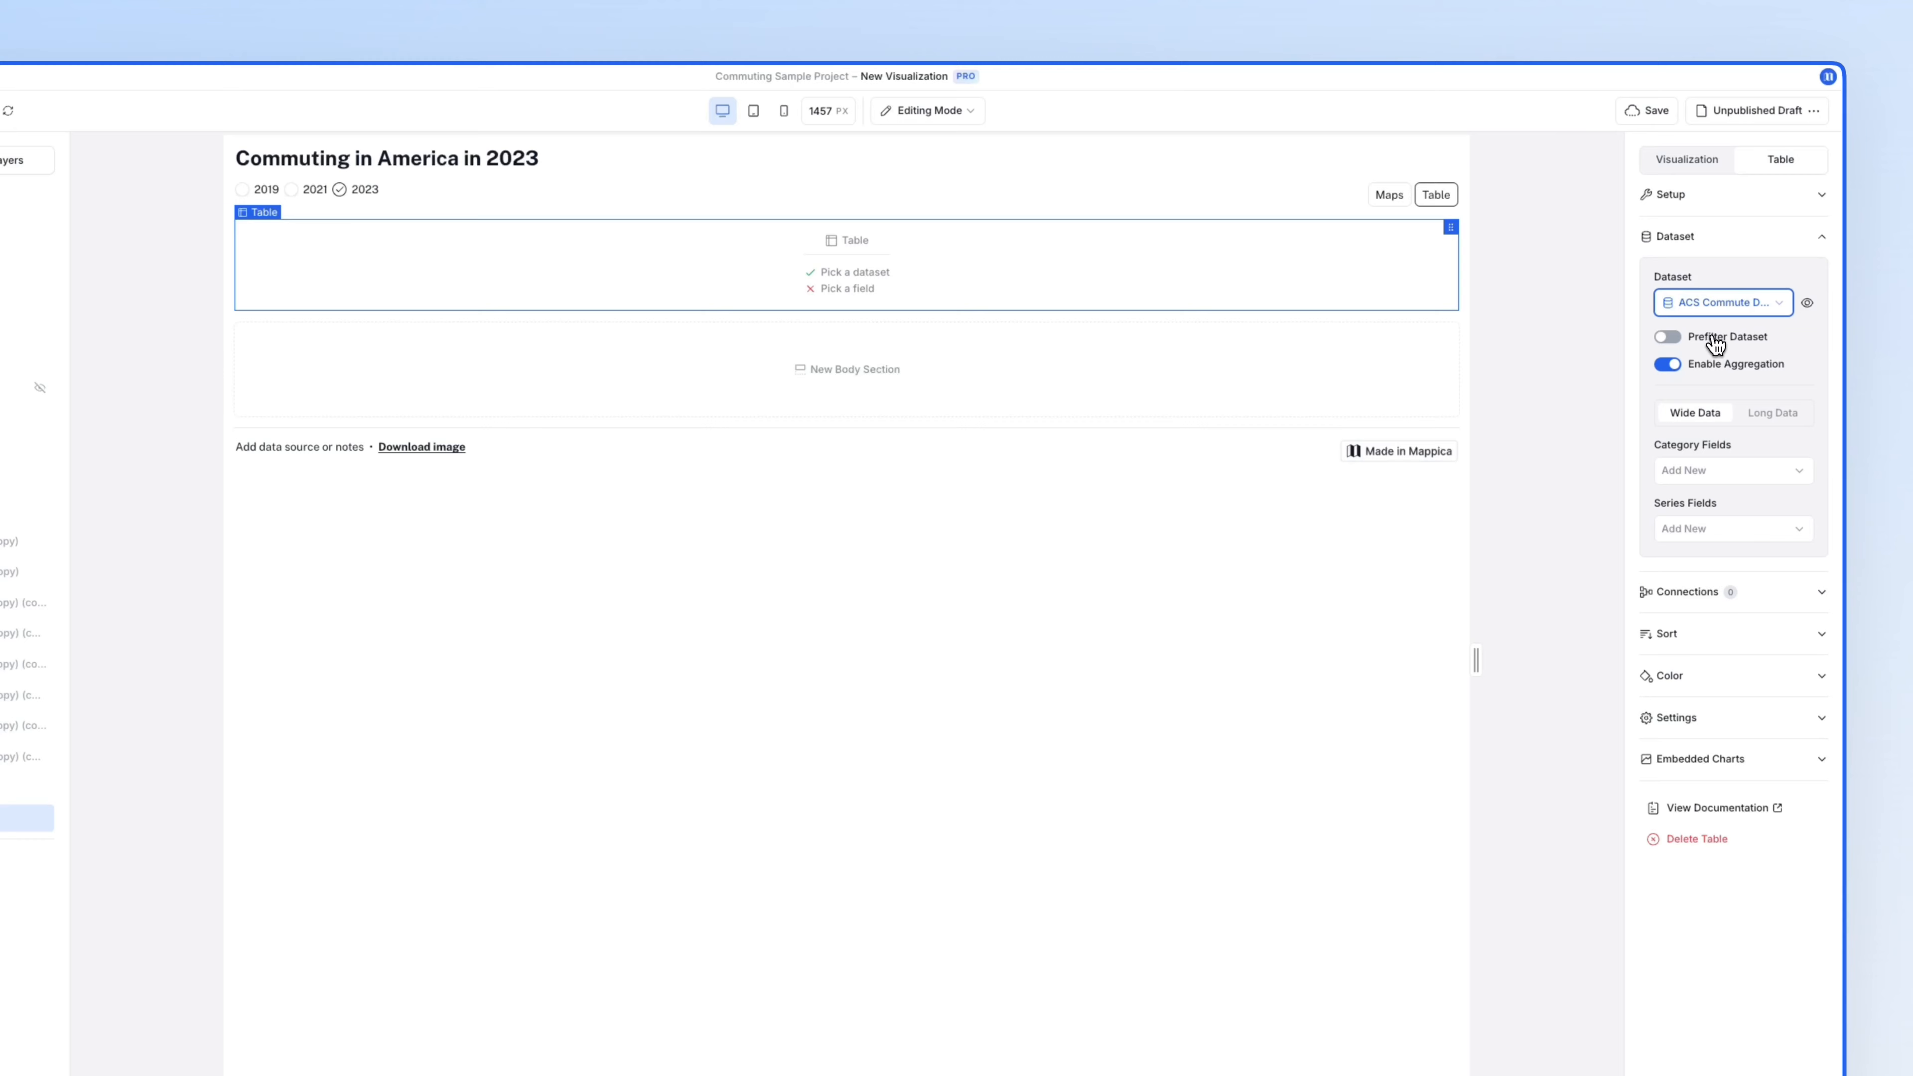
{"action": "left_click", "coordinate": [1728, 471]}
{"action": "left_click", "coordinate": [1730, 514]}
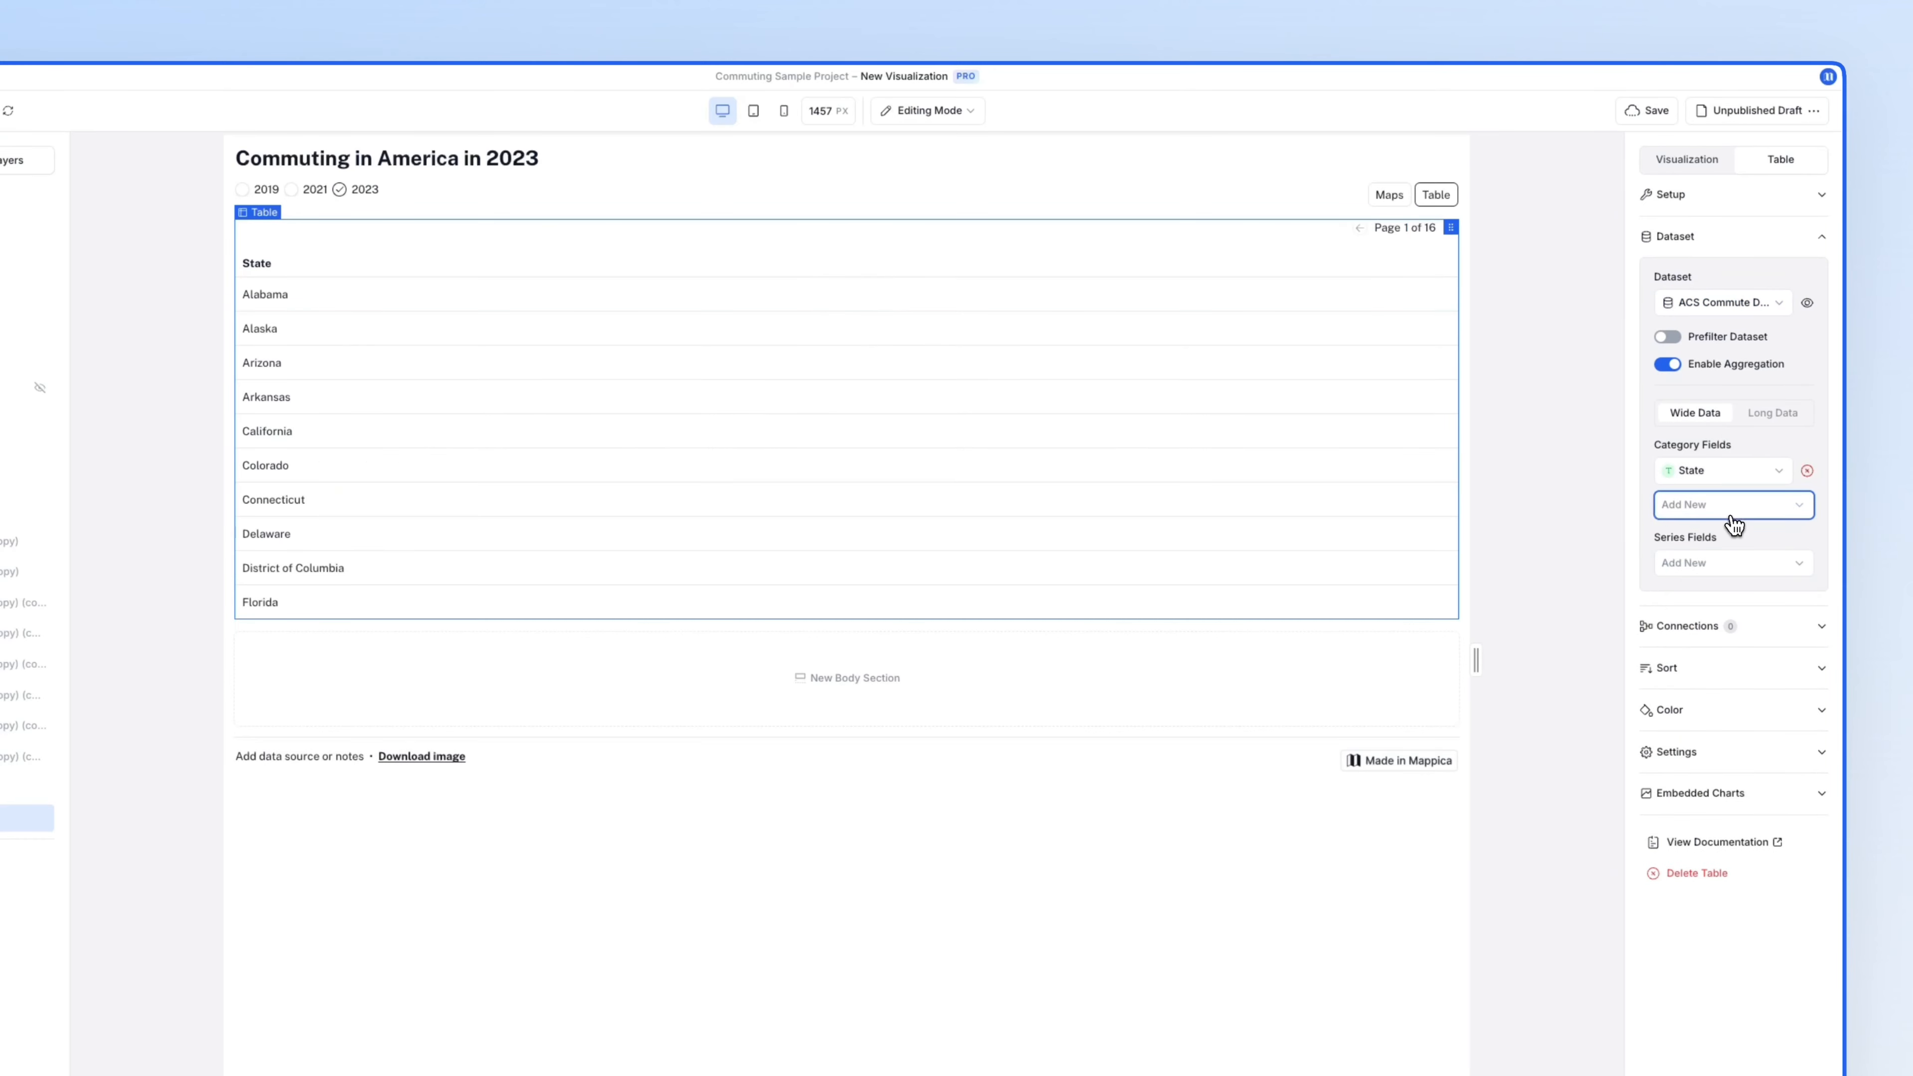
- Add Drove alone, Carpooled, Public transport, Walked, Taxi and Worked from home as table columns
{"action": "left_click", "coordinate": [1729, 567]}
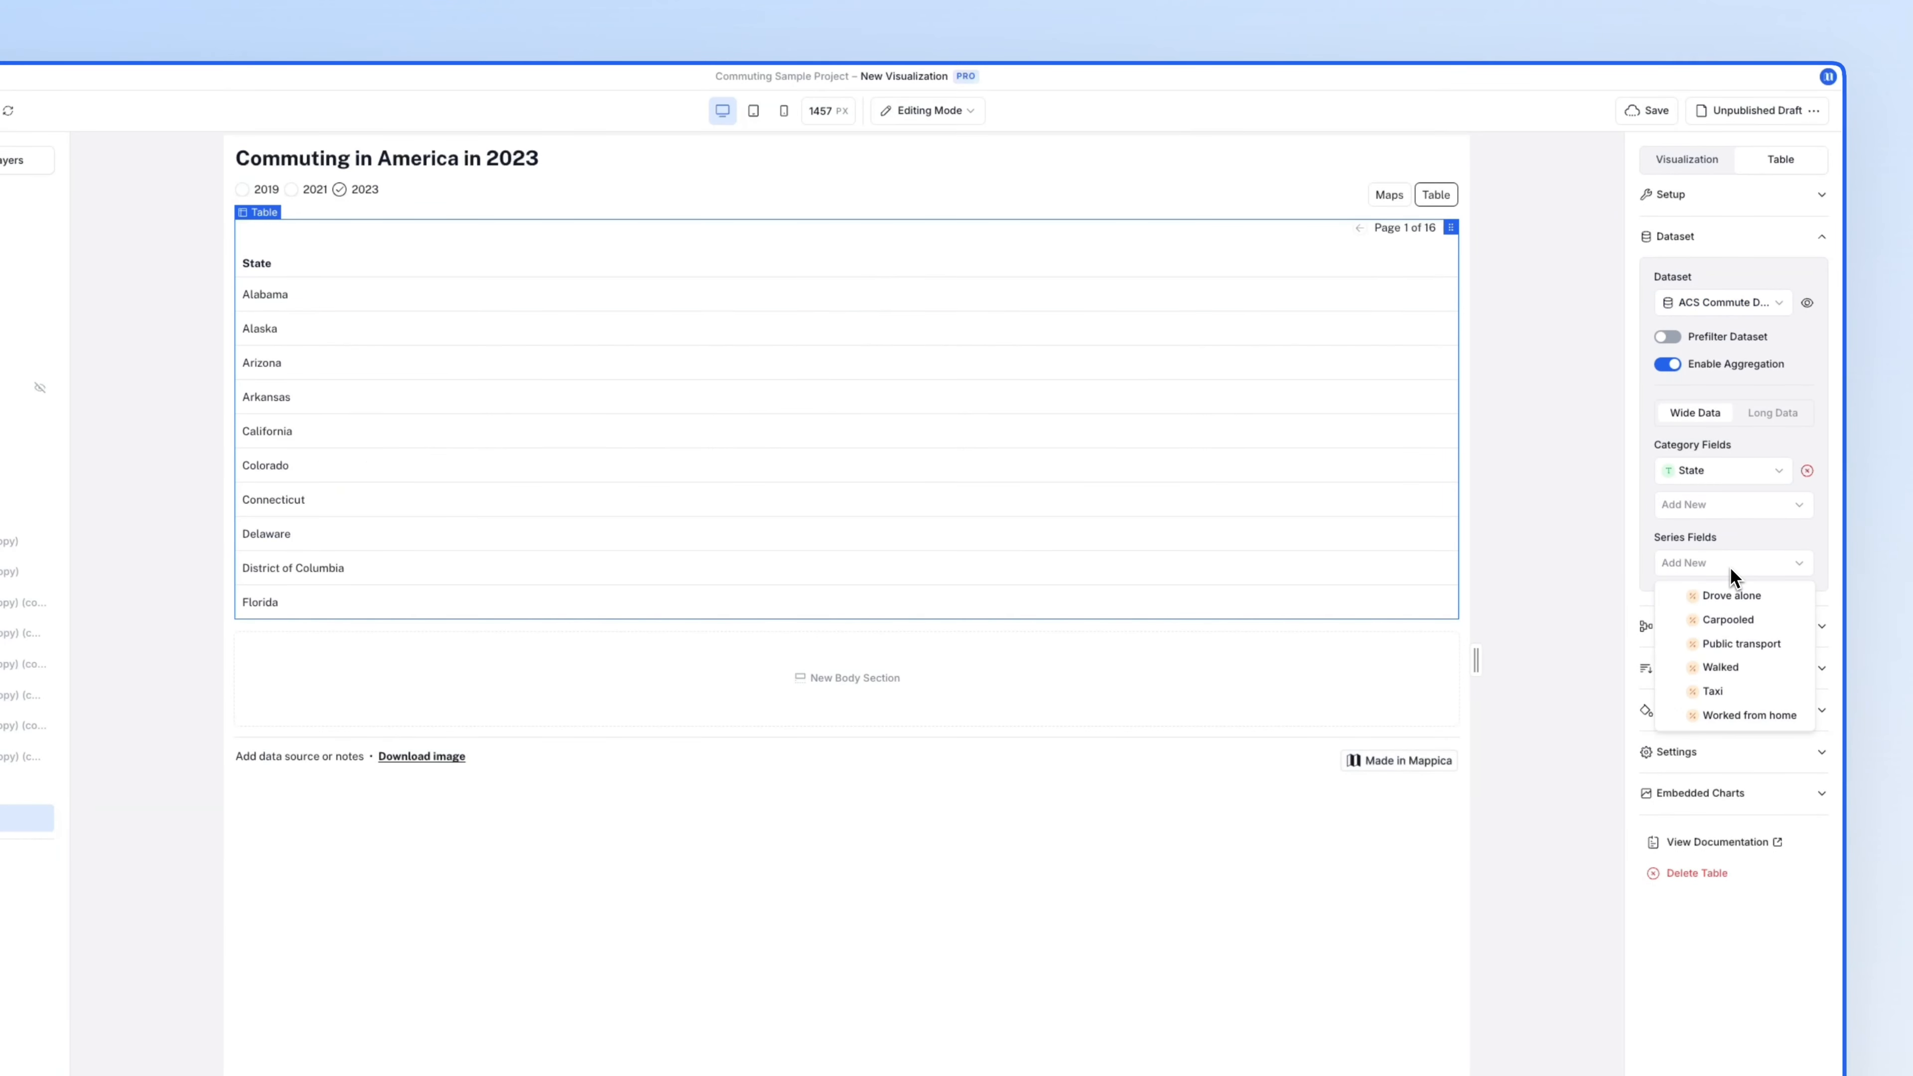
{"action": "left_click", "coordinate": [1735, 596]}
{"action": "left_click", "coordinate": [1737, 600]}
{"action": "left_click", "coordinate": [1733, 637]}
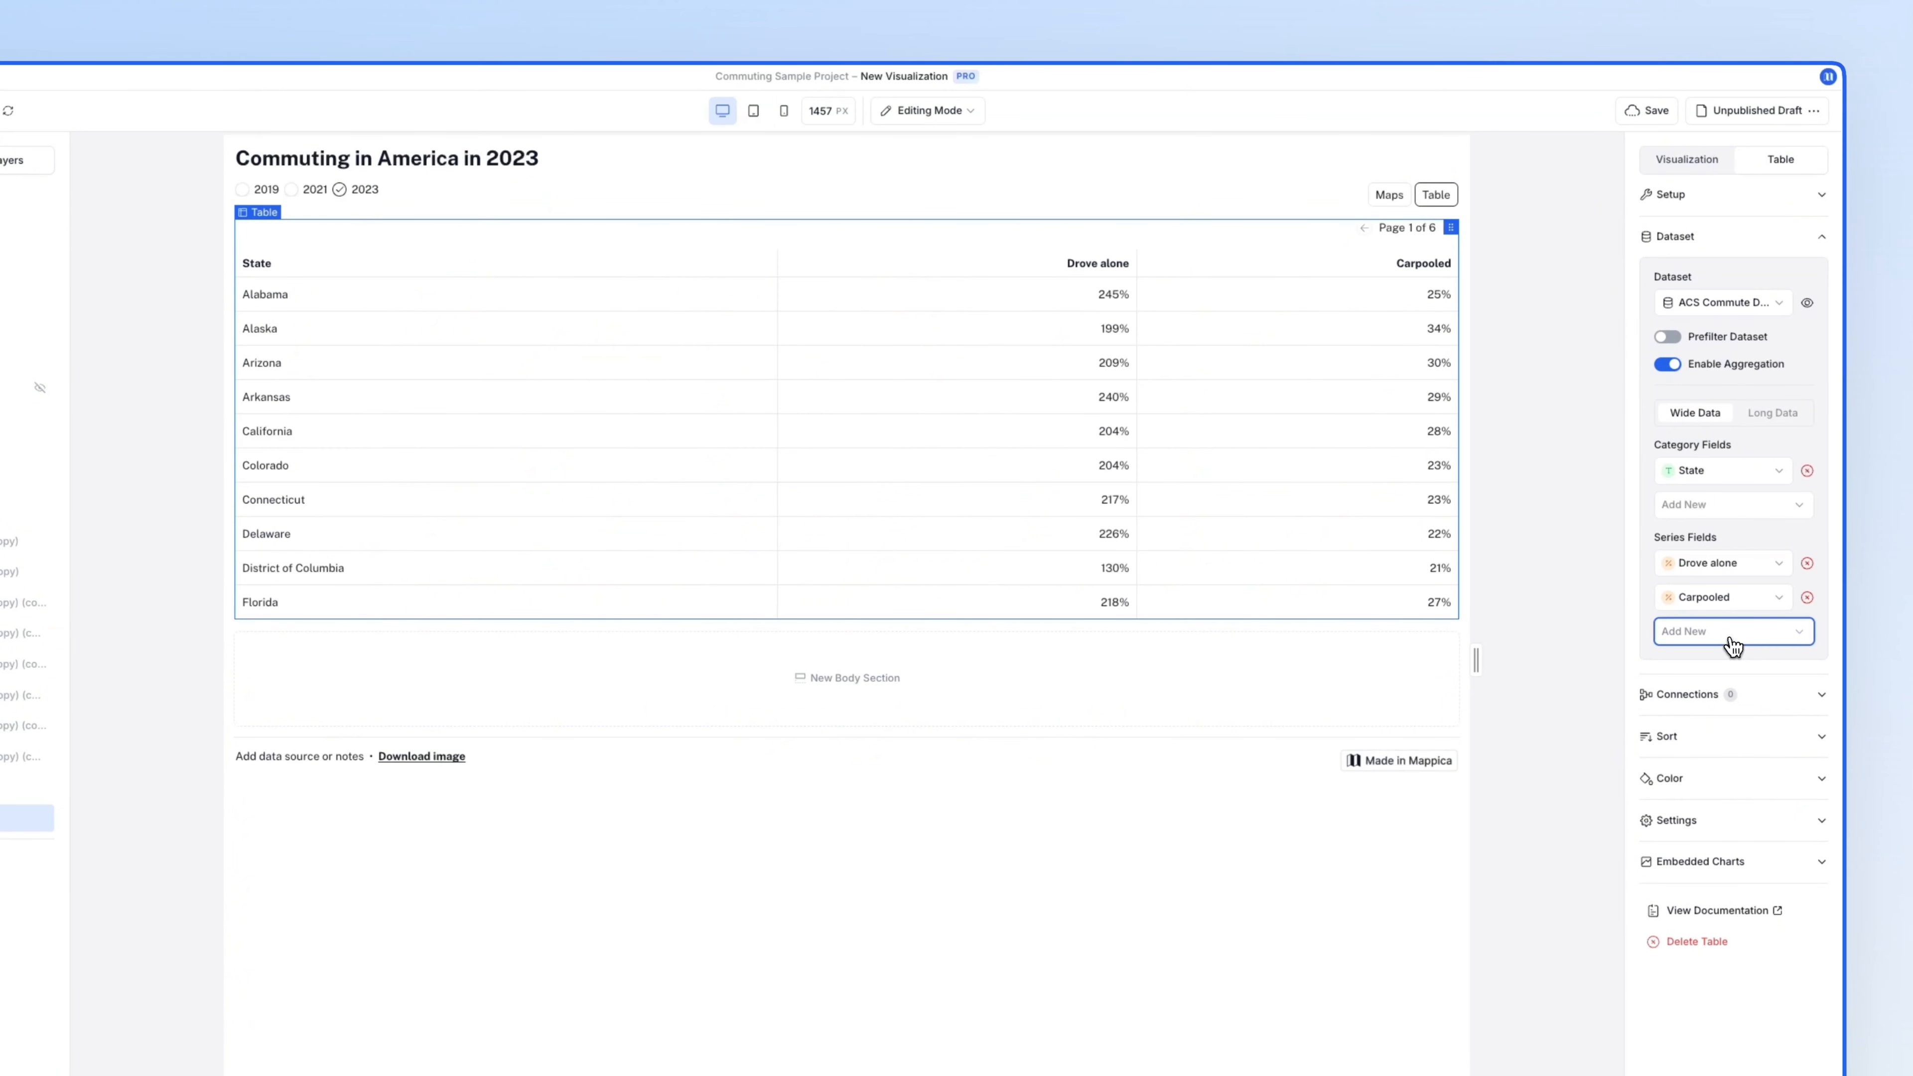
{"action": "left_click", "coordinate": [1730, 633]}
{"action": "left_click", "coordinate": [1729, 663]}
{"action": "left_click", "coordinate": [1729, 665]}
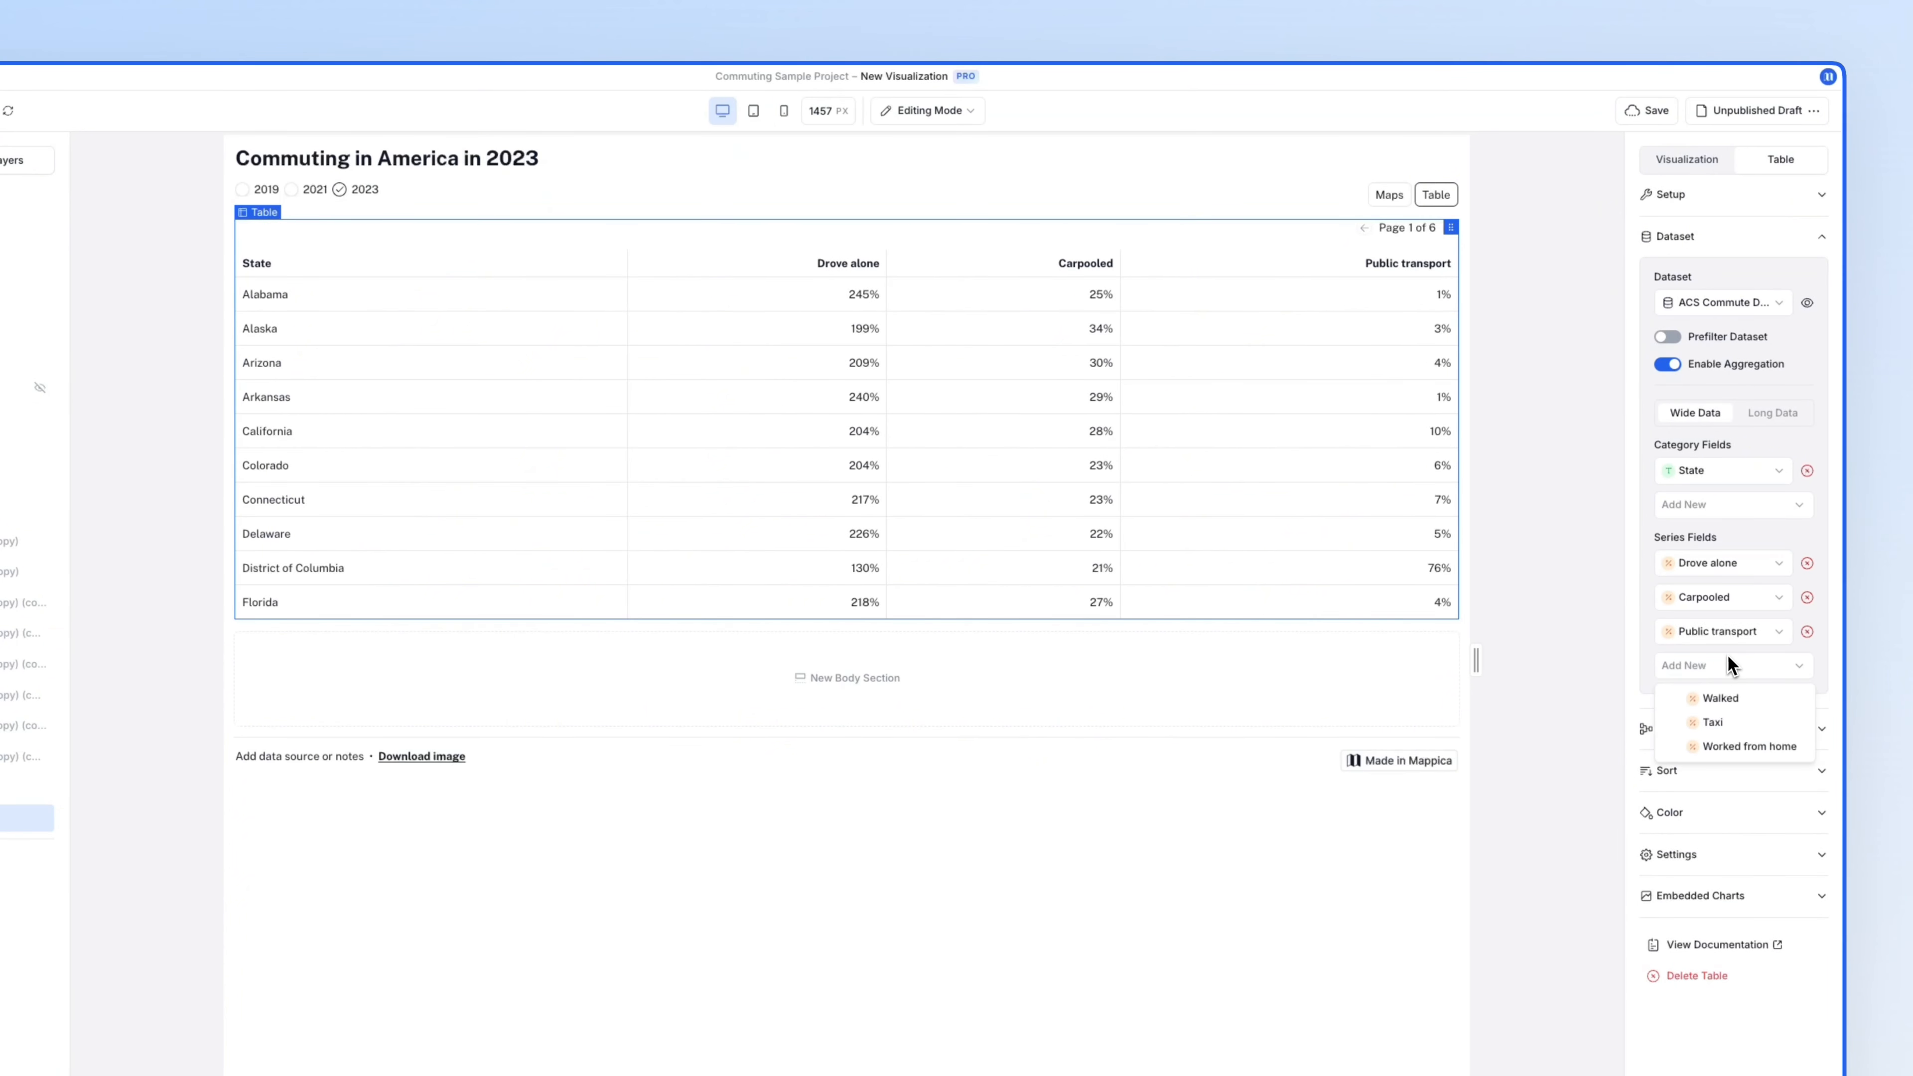
{"action": "left_click", "coordinate": [1721, 698]}
{"action": "left_click", "coordinate": [1729, 698]}
{"action": "left_click", "coordinate": [1729, 728]}
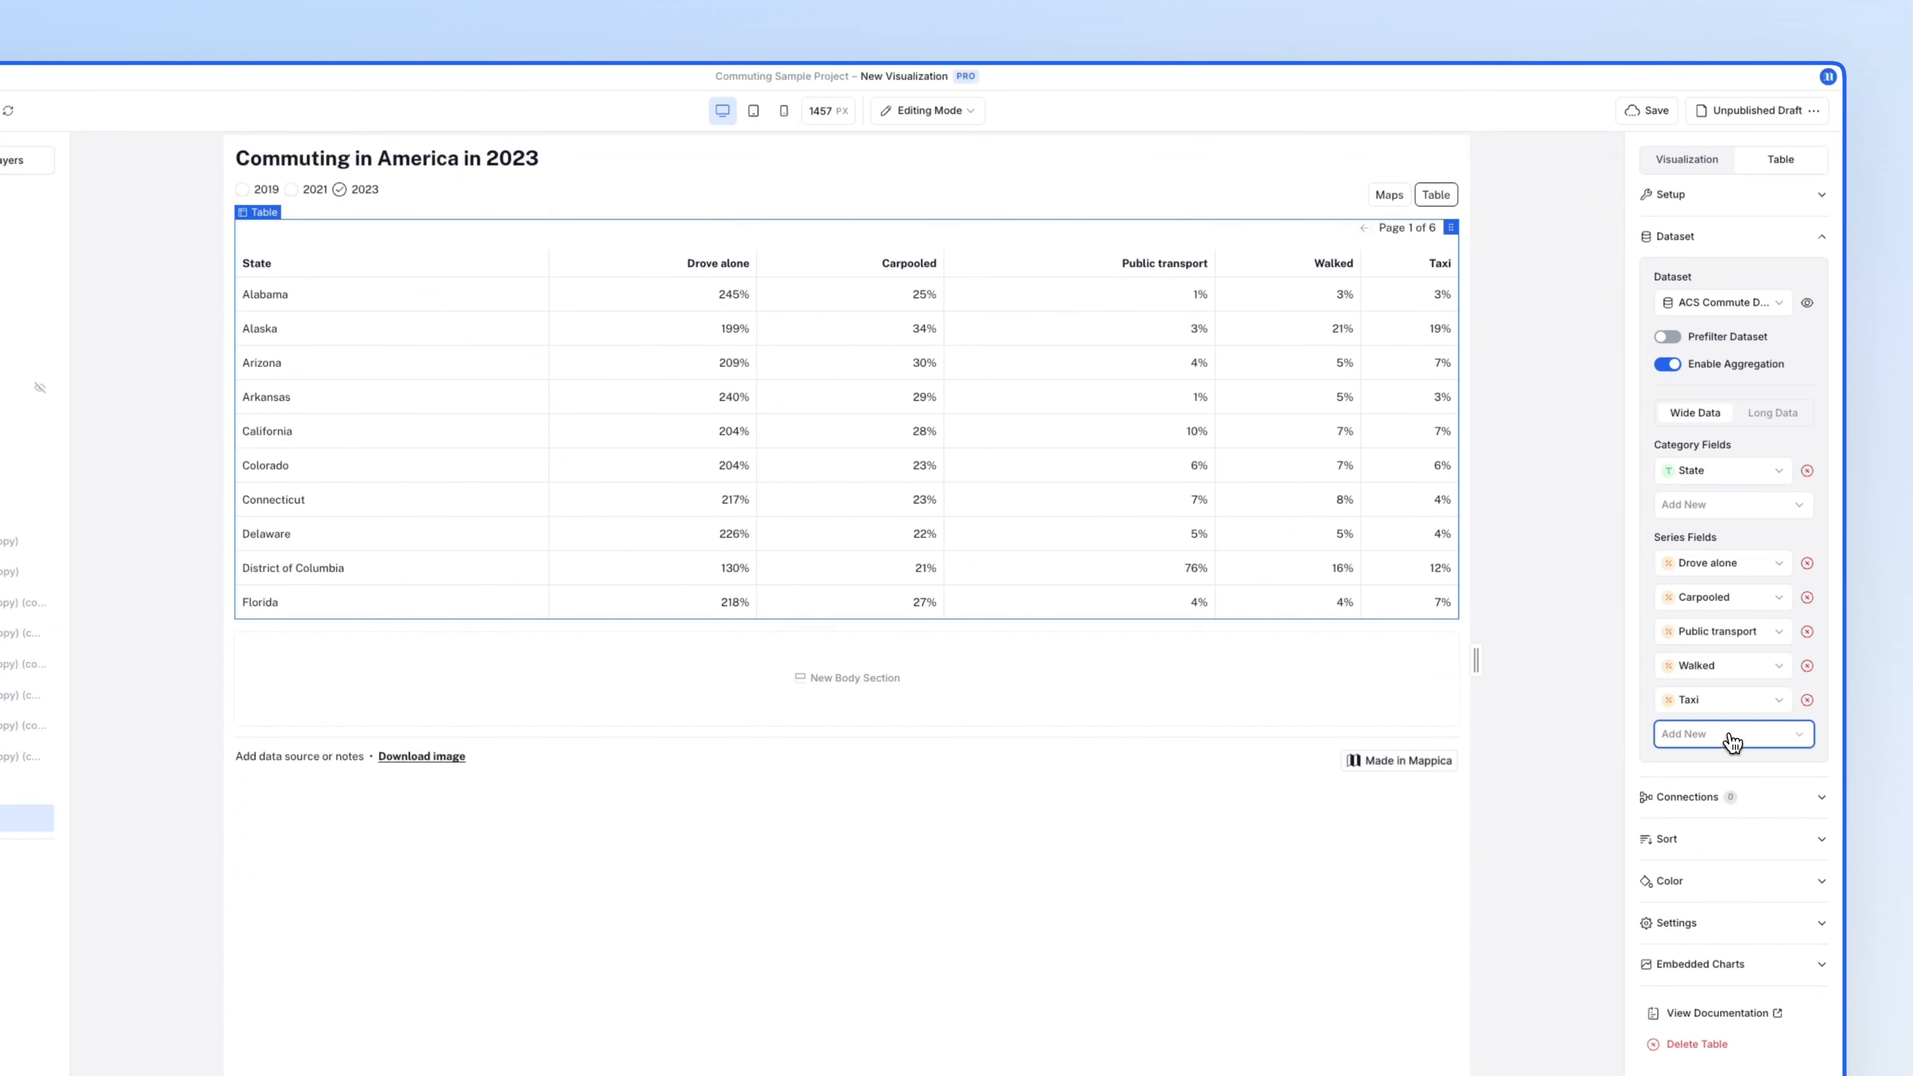
{"action": "left_click", "coordinate": [1730, 735]}
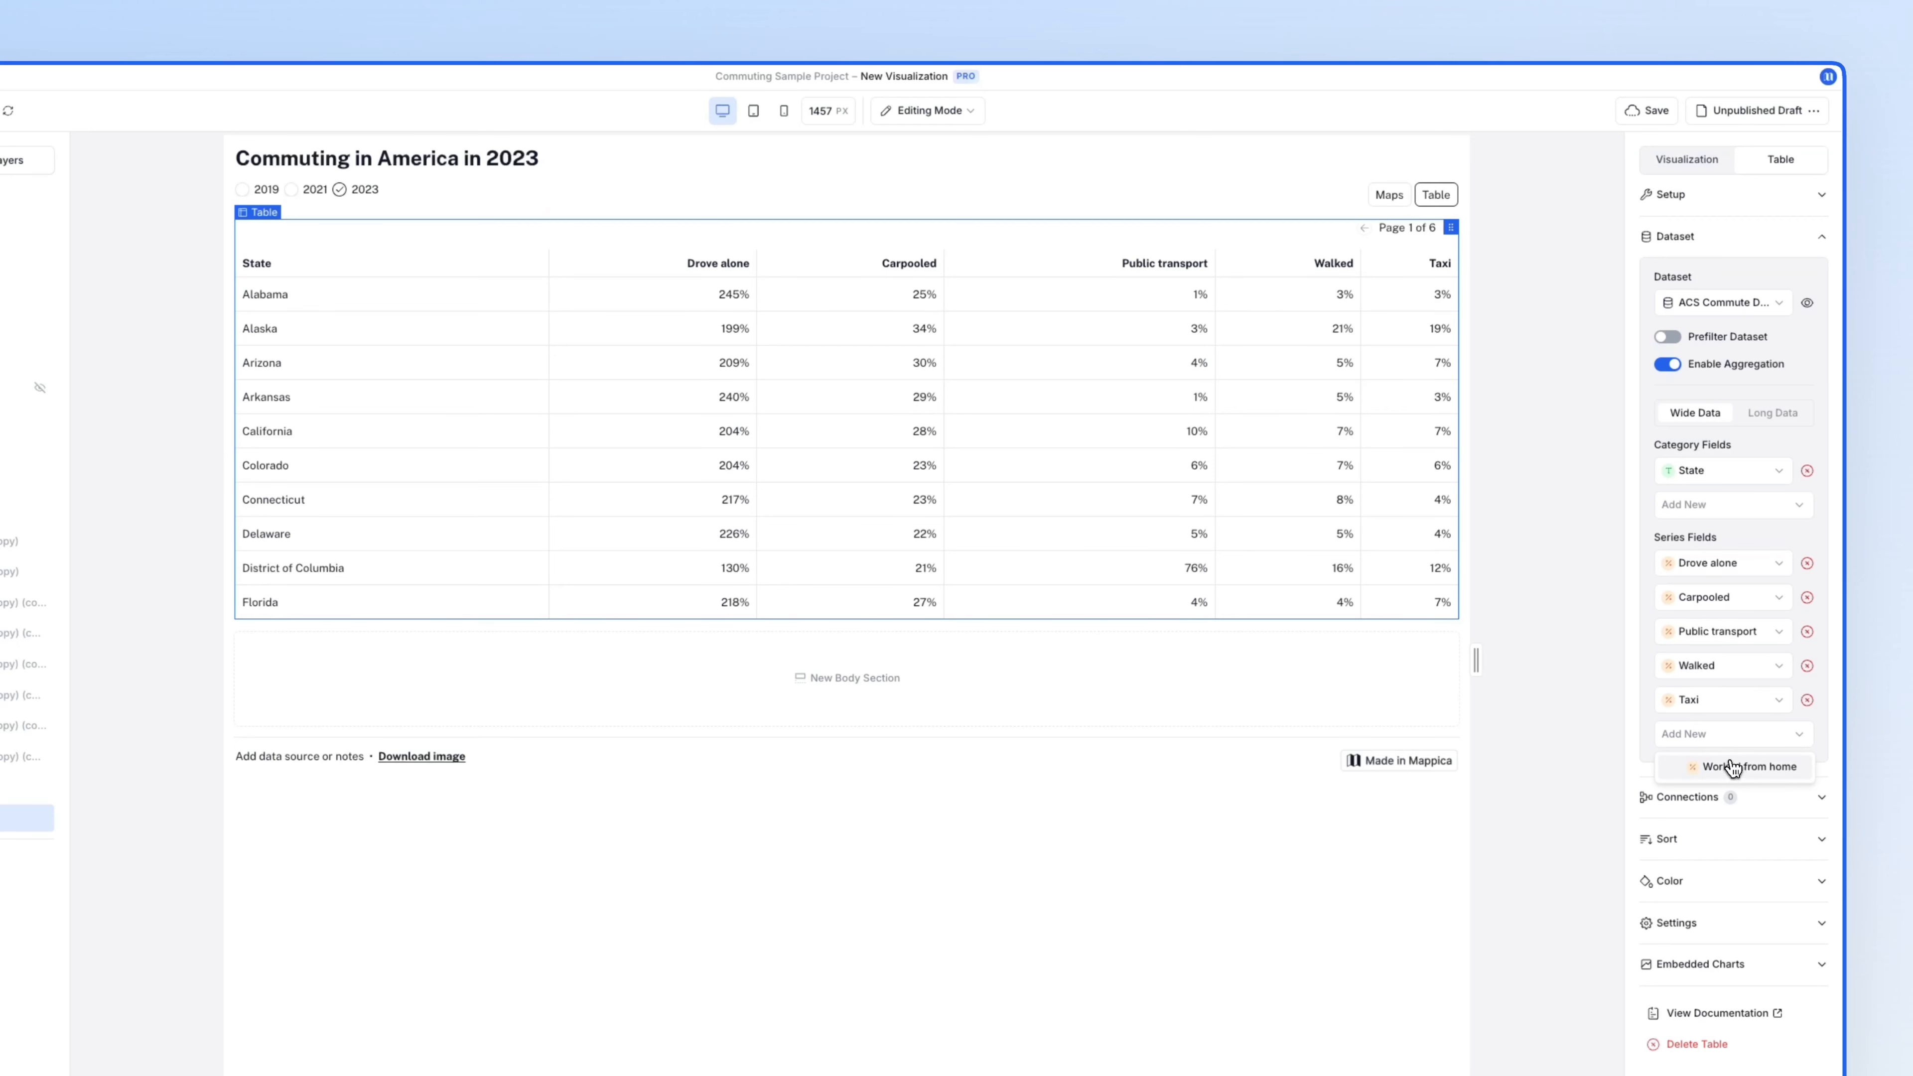
{"action": "left_click", "coordinate": [1731, 765]}
- Connect the table to the dashboard's year filter
{"action": "left_click", "coordinate": [1721, 831]}
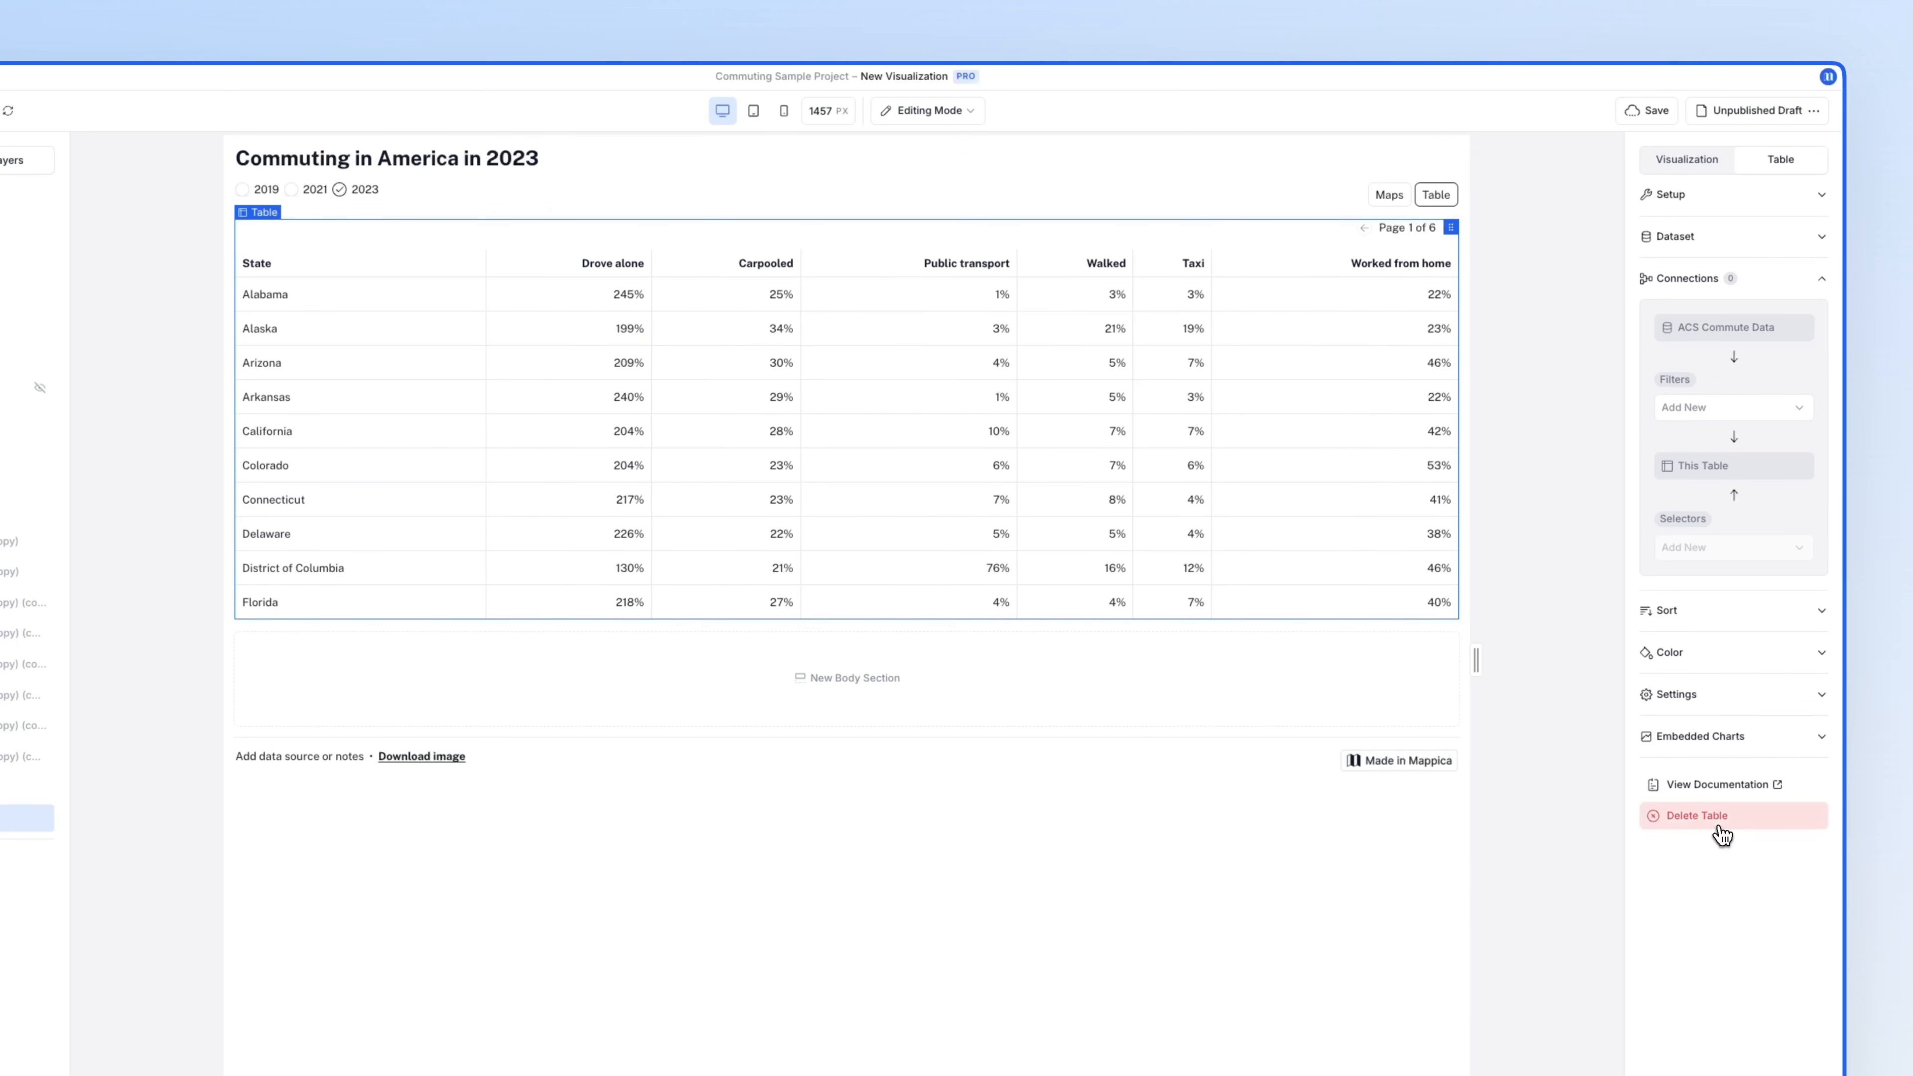
{"action": "left_click", "coordinate": [1710, 404]}
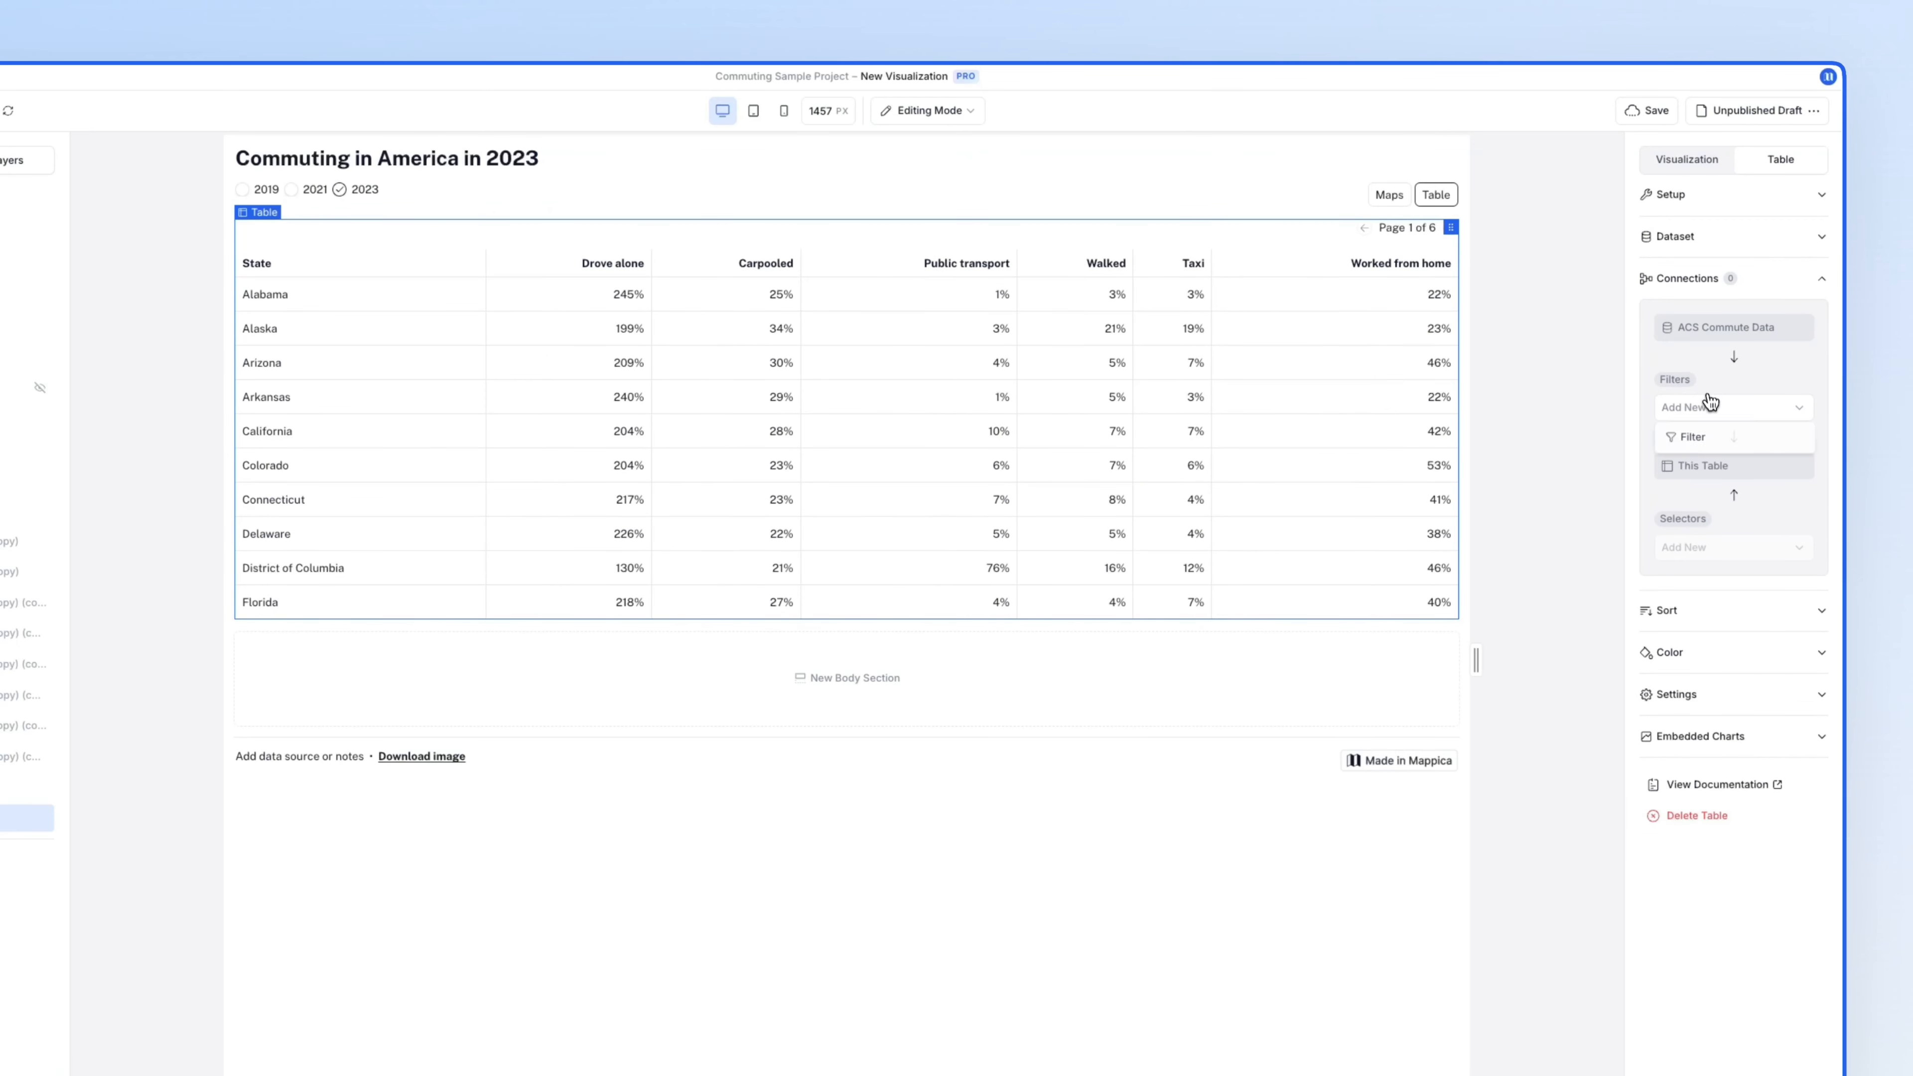
{"action": "left_click", "coordinate": [1716, 440]}
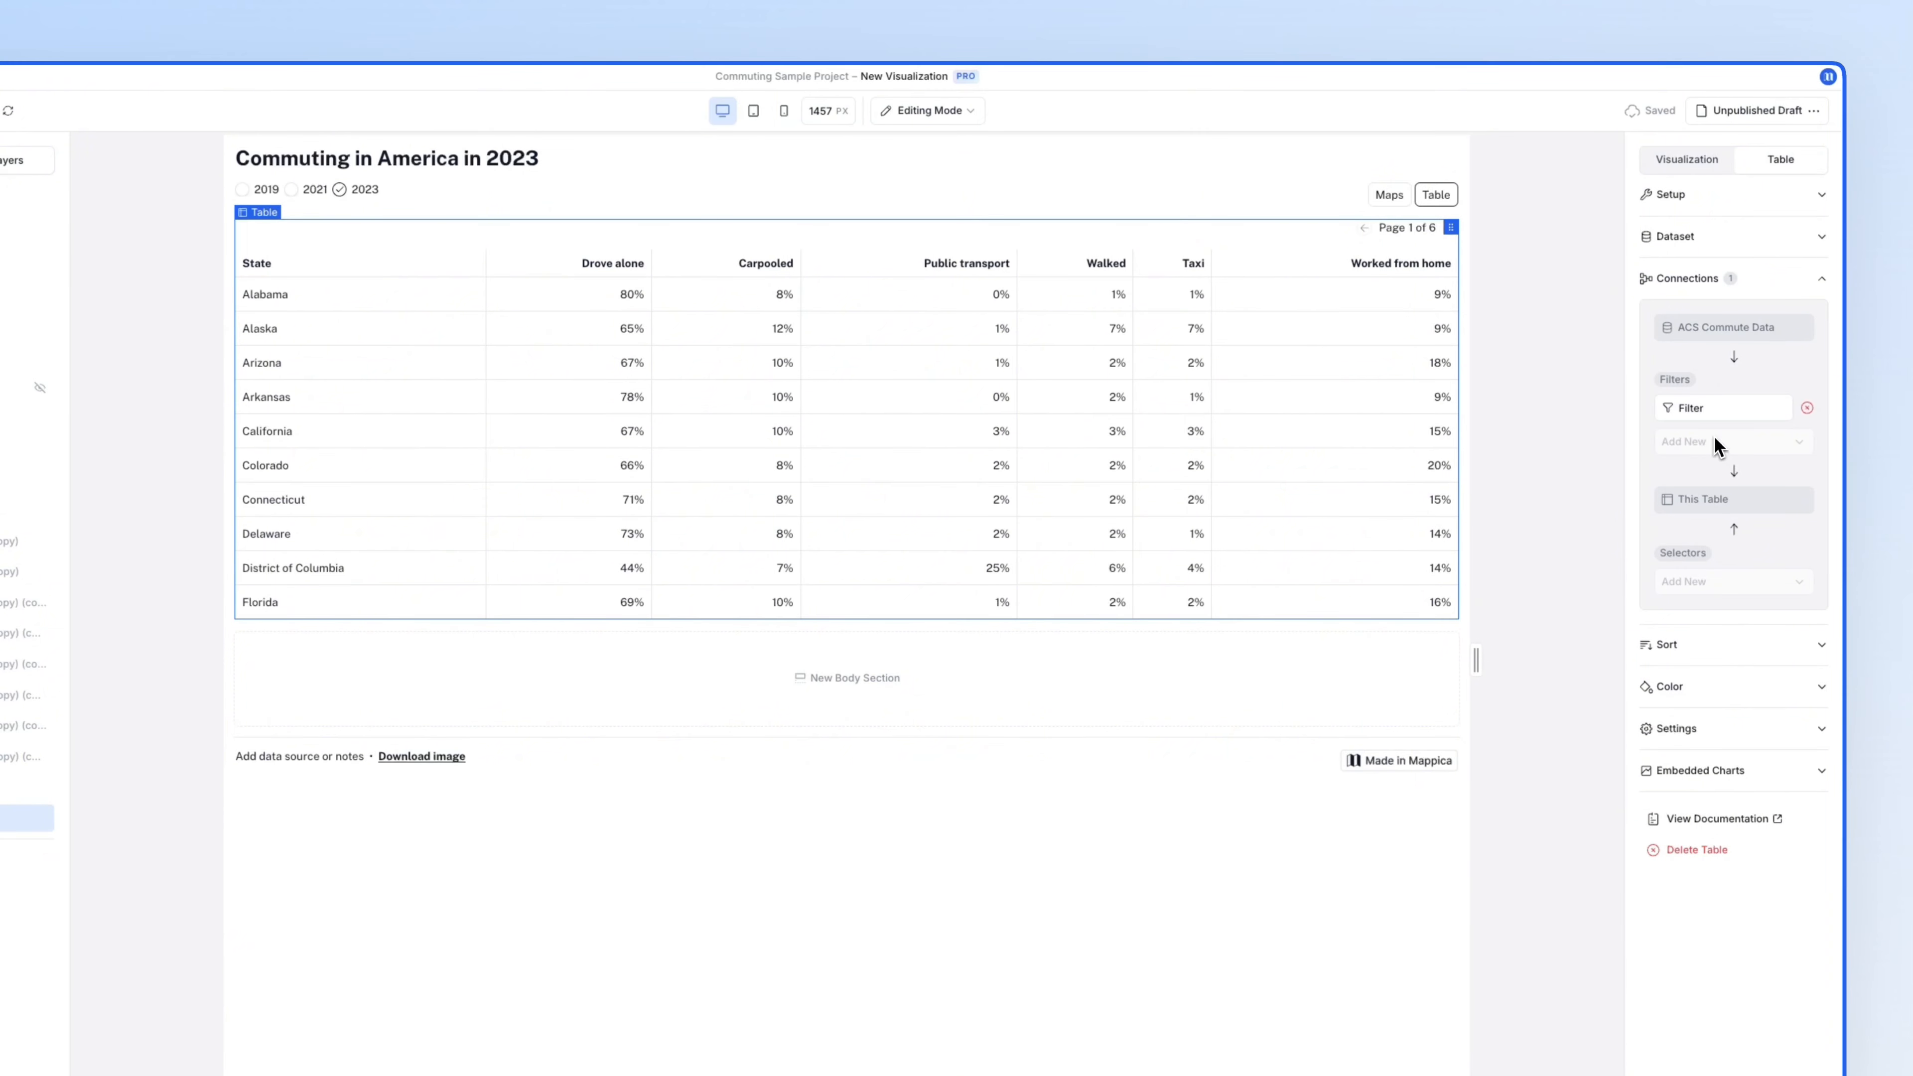
- Allow viewer sorting and rank the states by Worked from home, highest first
{"action": "left_click", "coordinate": [1701, 662]}
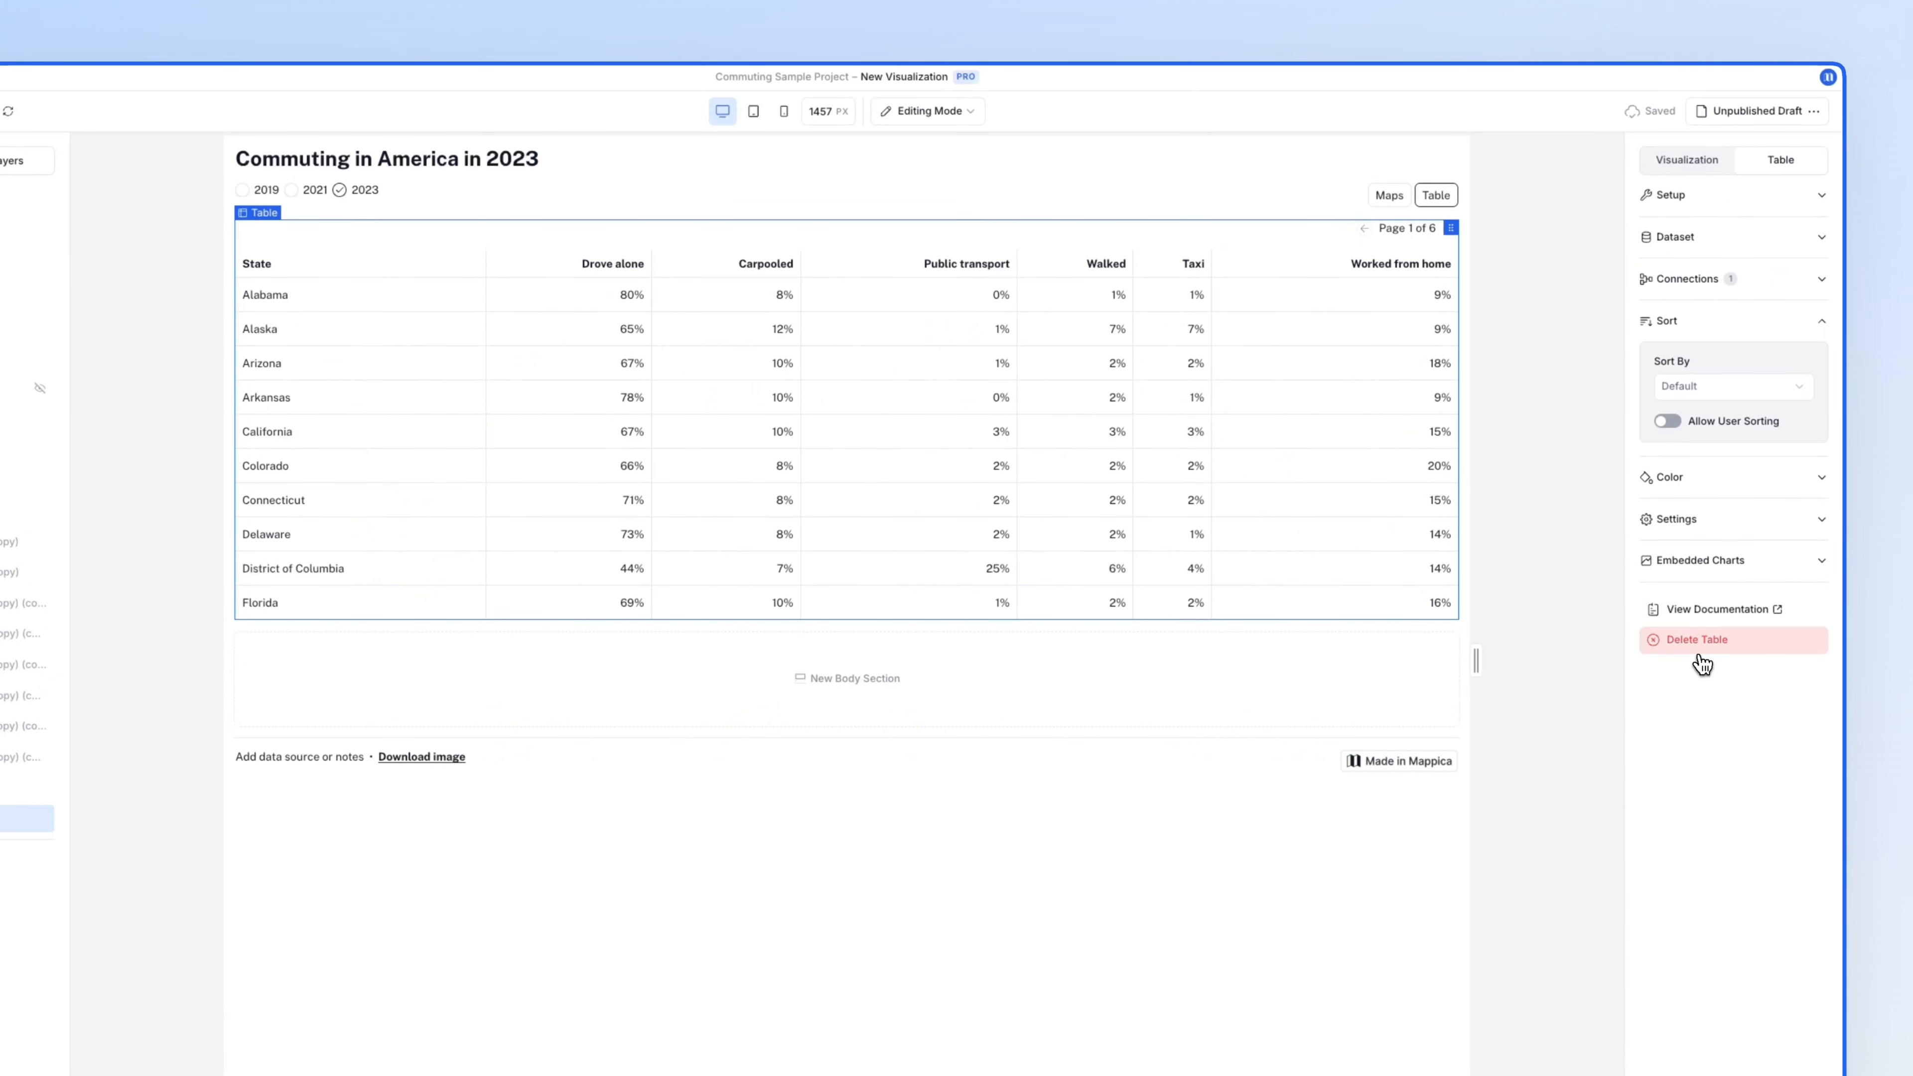
{"action": "left_click", "coordinate": [1672, 429]}
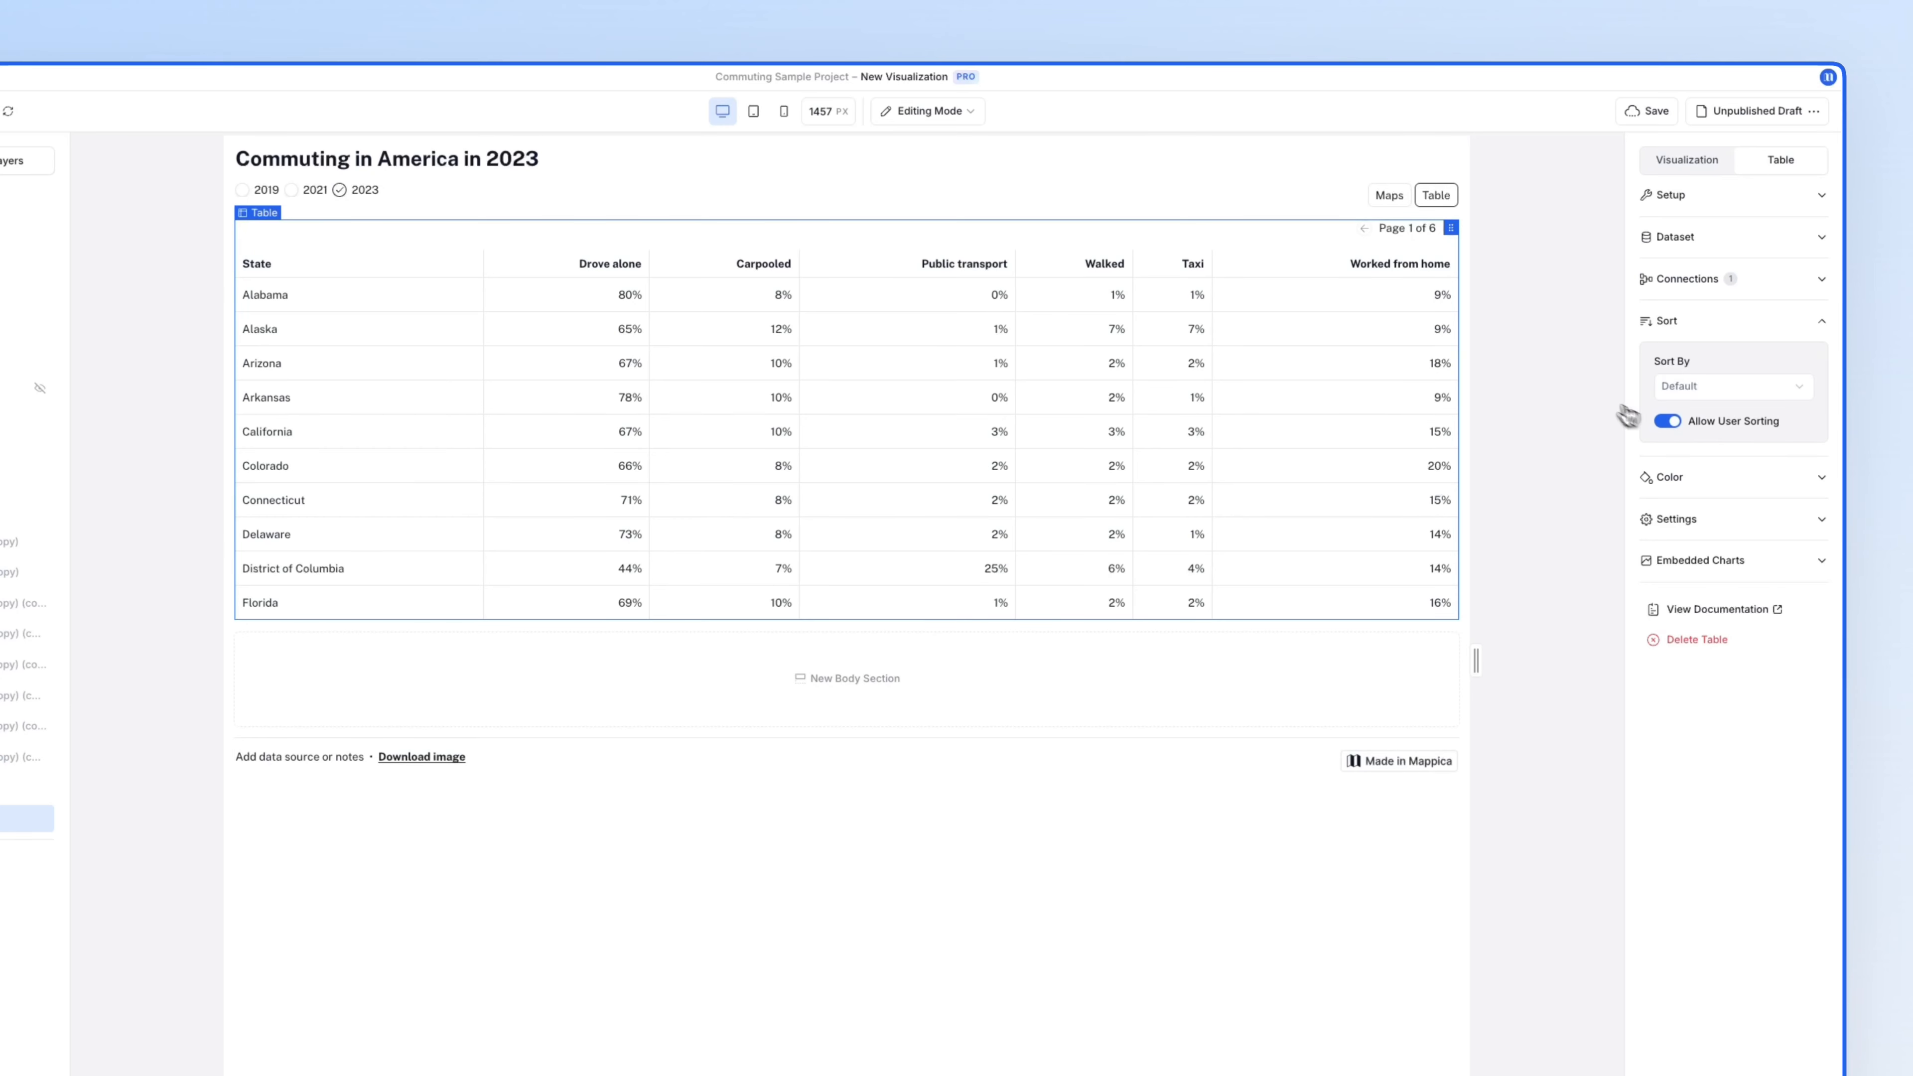
{"action": "left_click", "coordinate": [1400, 263]}
{"action": "left_click", "coordinate": [953, 266]}
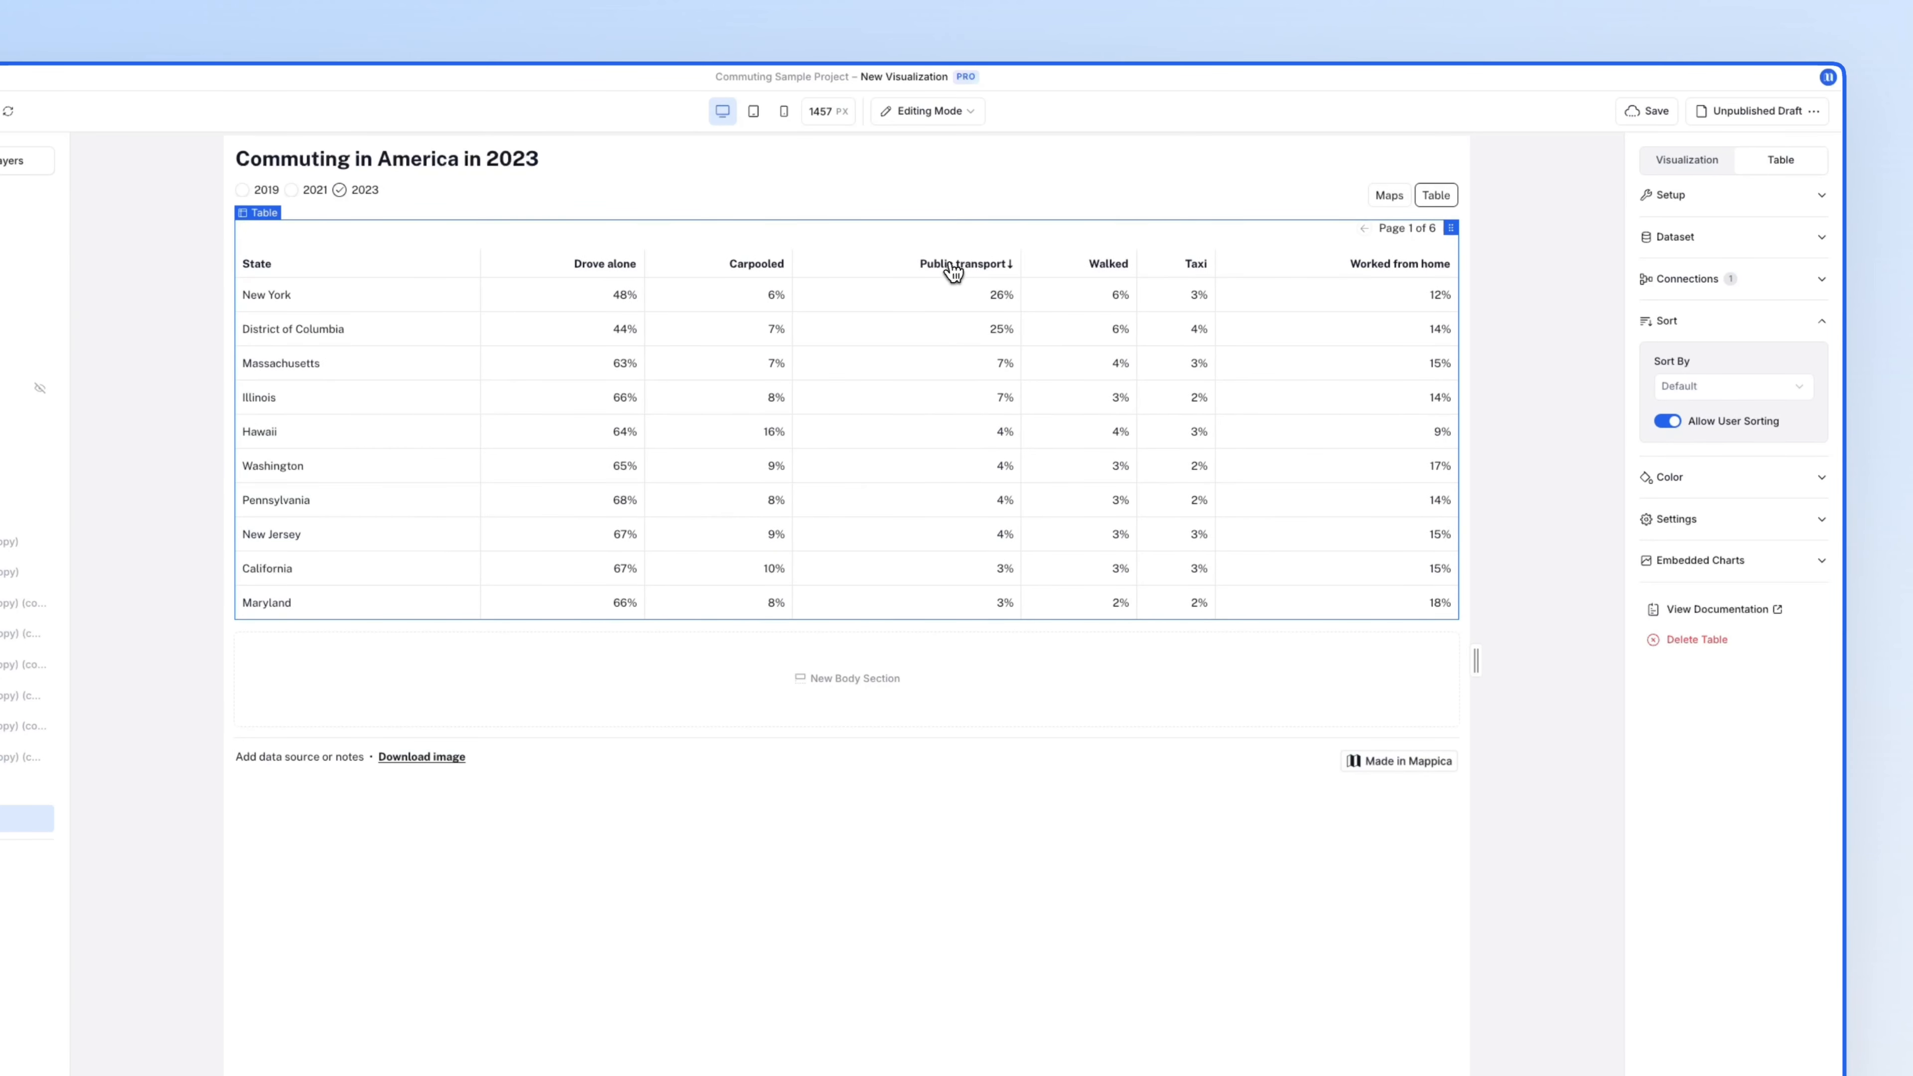
{"action": "left_click", "coordinate": [1406, 265]}
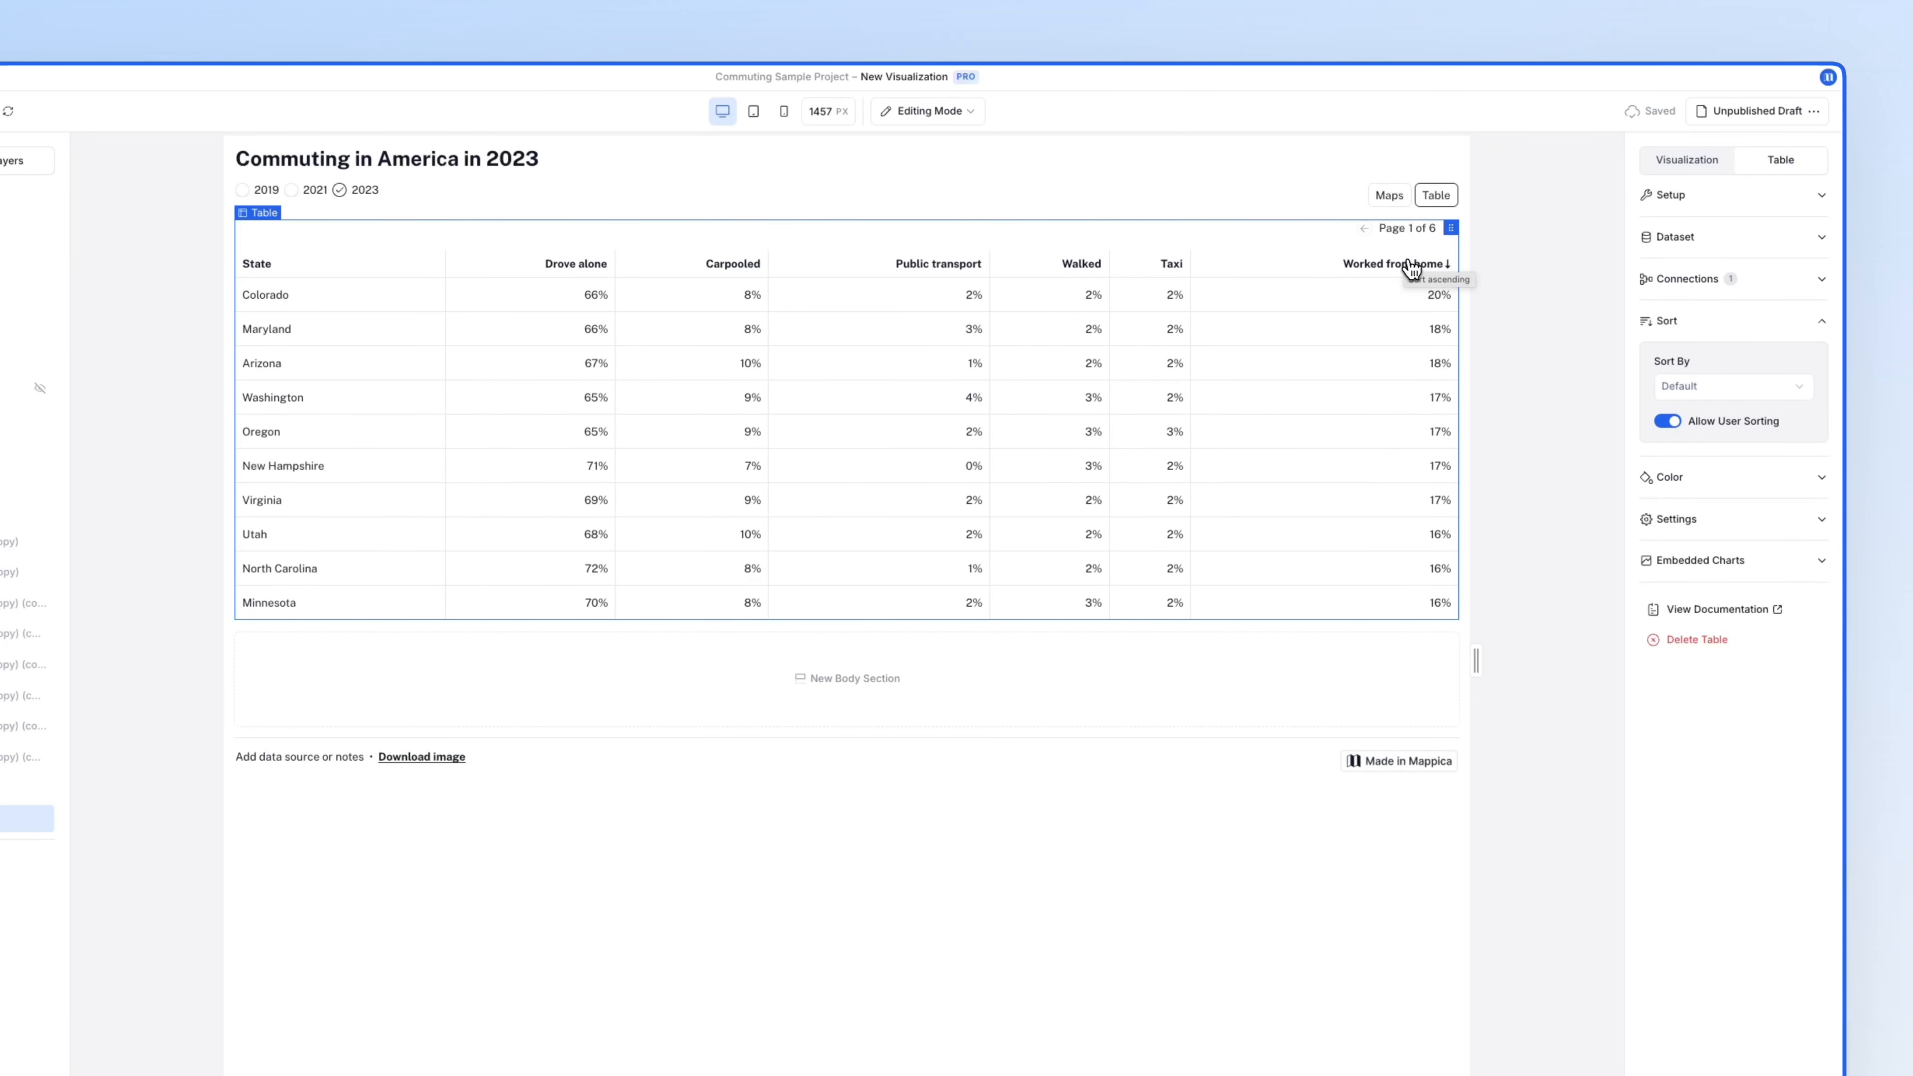
- Set an 80 px minimum width on the Drove alone, Carpooled, Public transport and Walked columns
{"action": "left_click", "coordinate": [1674, 520]}
{"action": "left_click", "coordinate": [1668, 705]}
{"action": "double_click", "coordinate": [1681, 852]}
{"action": "type", "text": "80"}
{"action": "double_click", "coordinate": [1687, 928]}
{"action": "type", "text": "80"}
{"action": "left_click", "coordinate": [1691, 1018]}
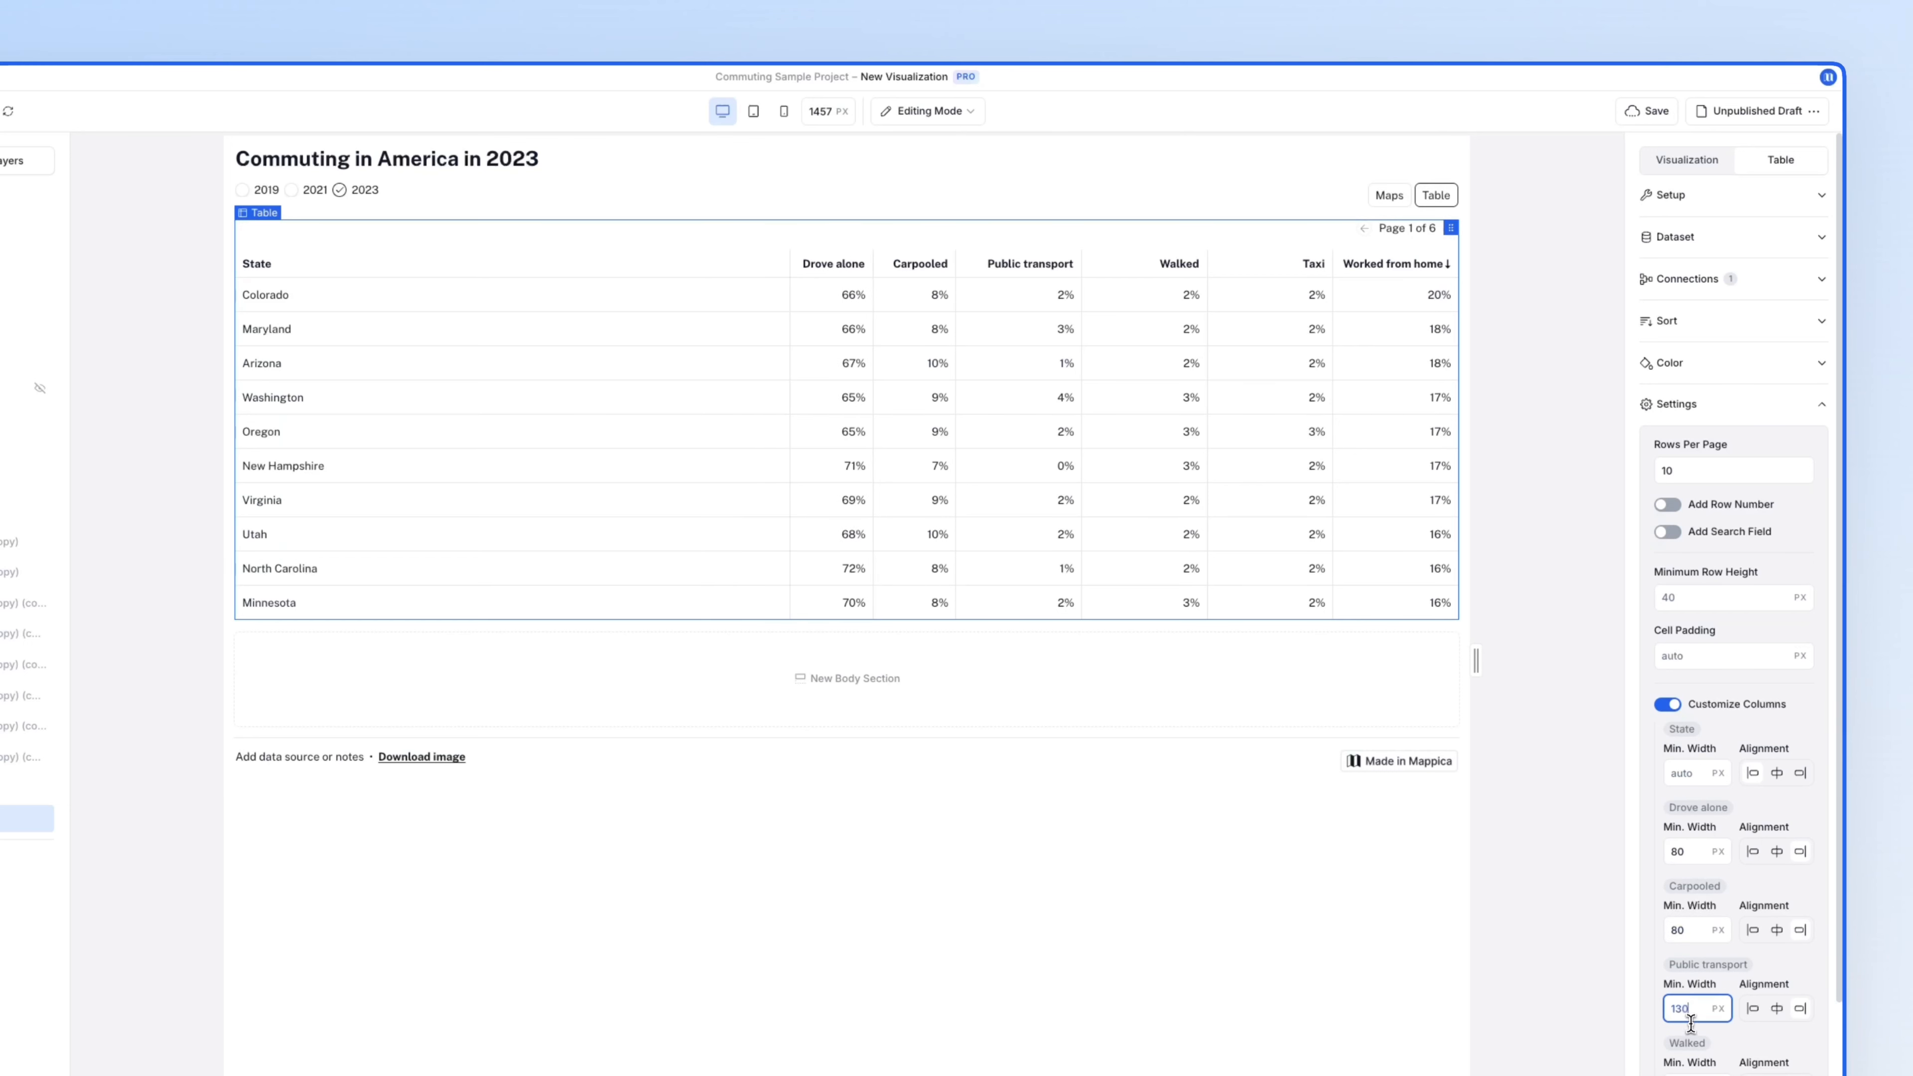
{"action": "type", "text": "80"}
{"action": "left_click", "coordinate": [1691, 1069]}
{"action": "type", "text": "80"}
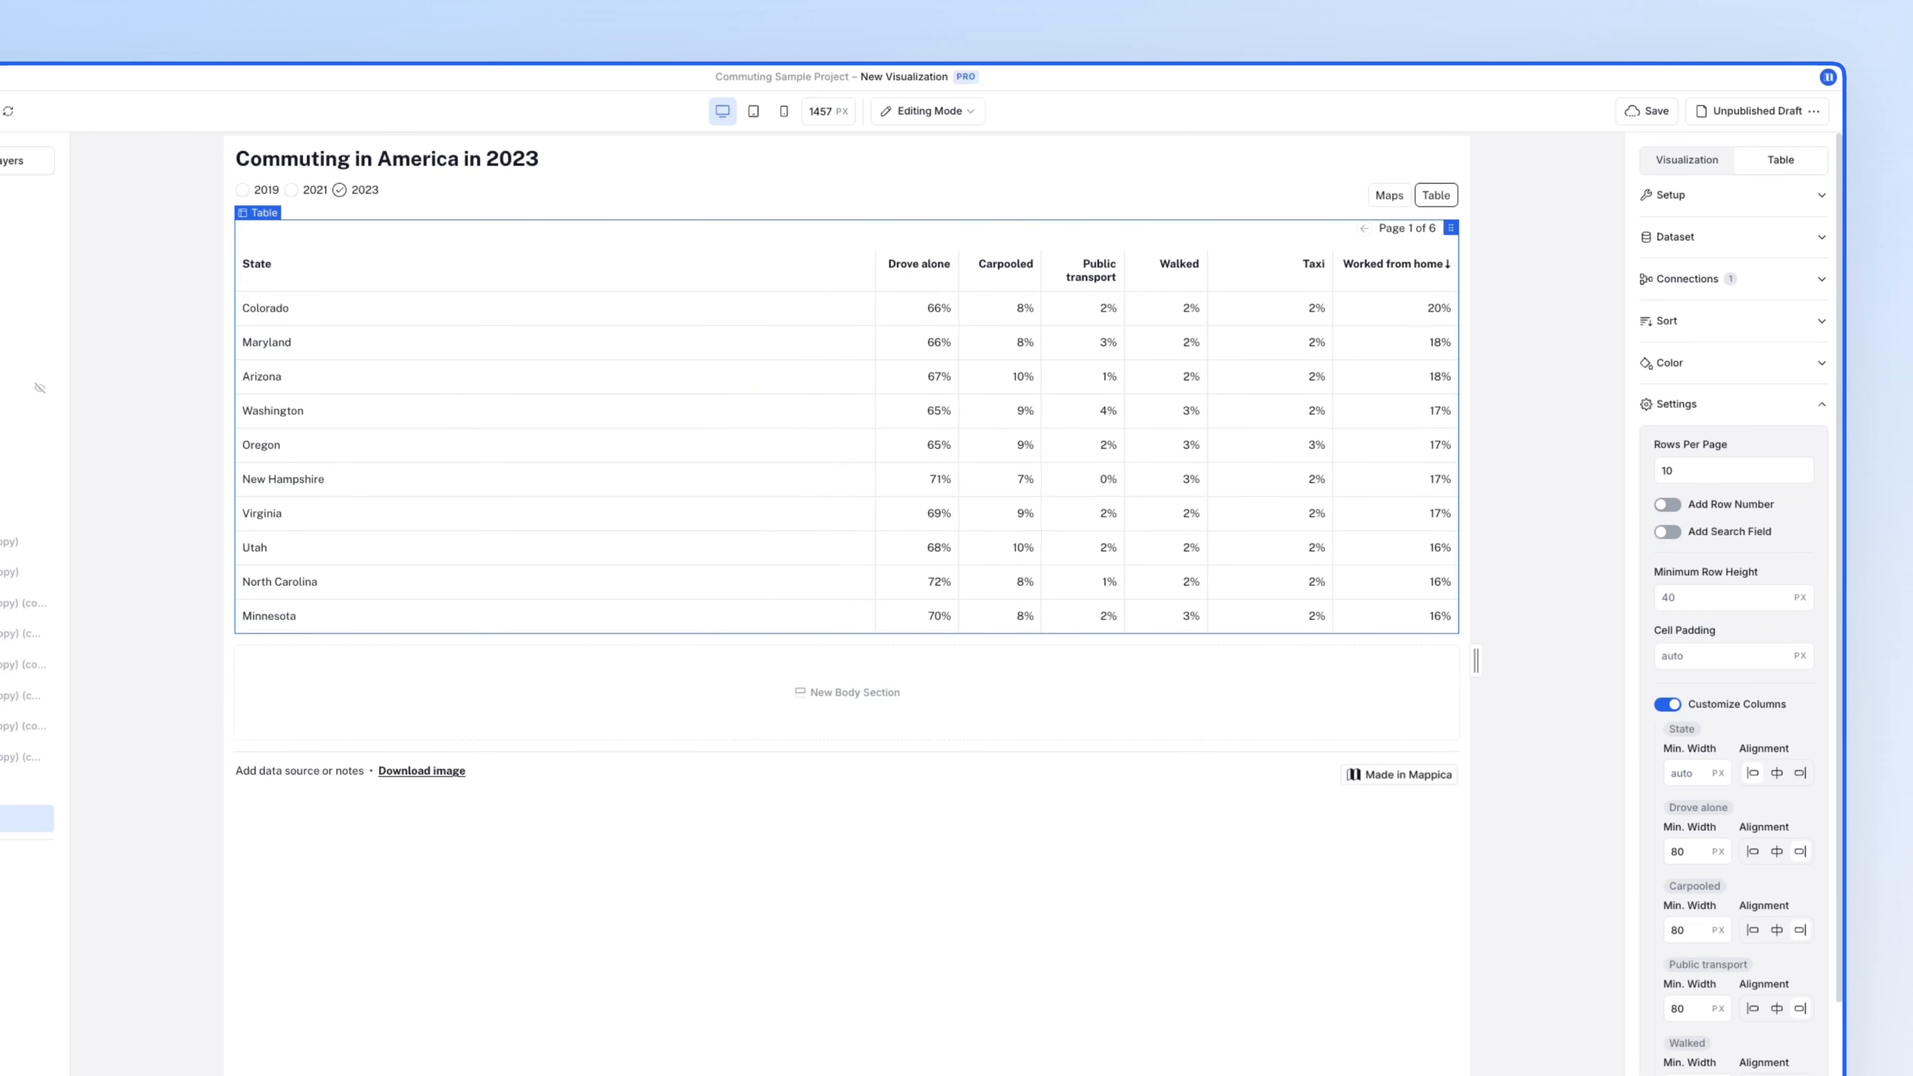
{"action": "scroll", "coordinate": [1647, 972], "scroll_direction": "down", "scroll_amount": 2}
{"action": "scroll", "coordinate": [1738, 643], "scroll_direction": "up", "scroll_amount": 2}
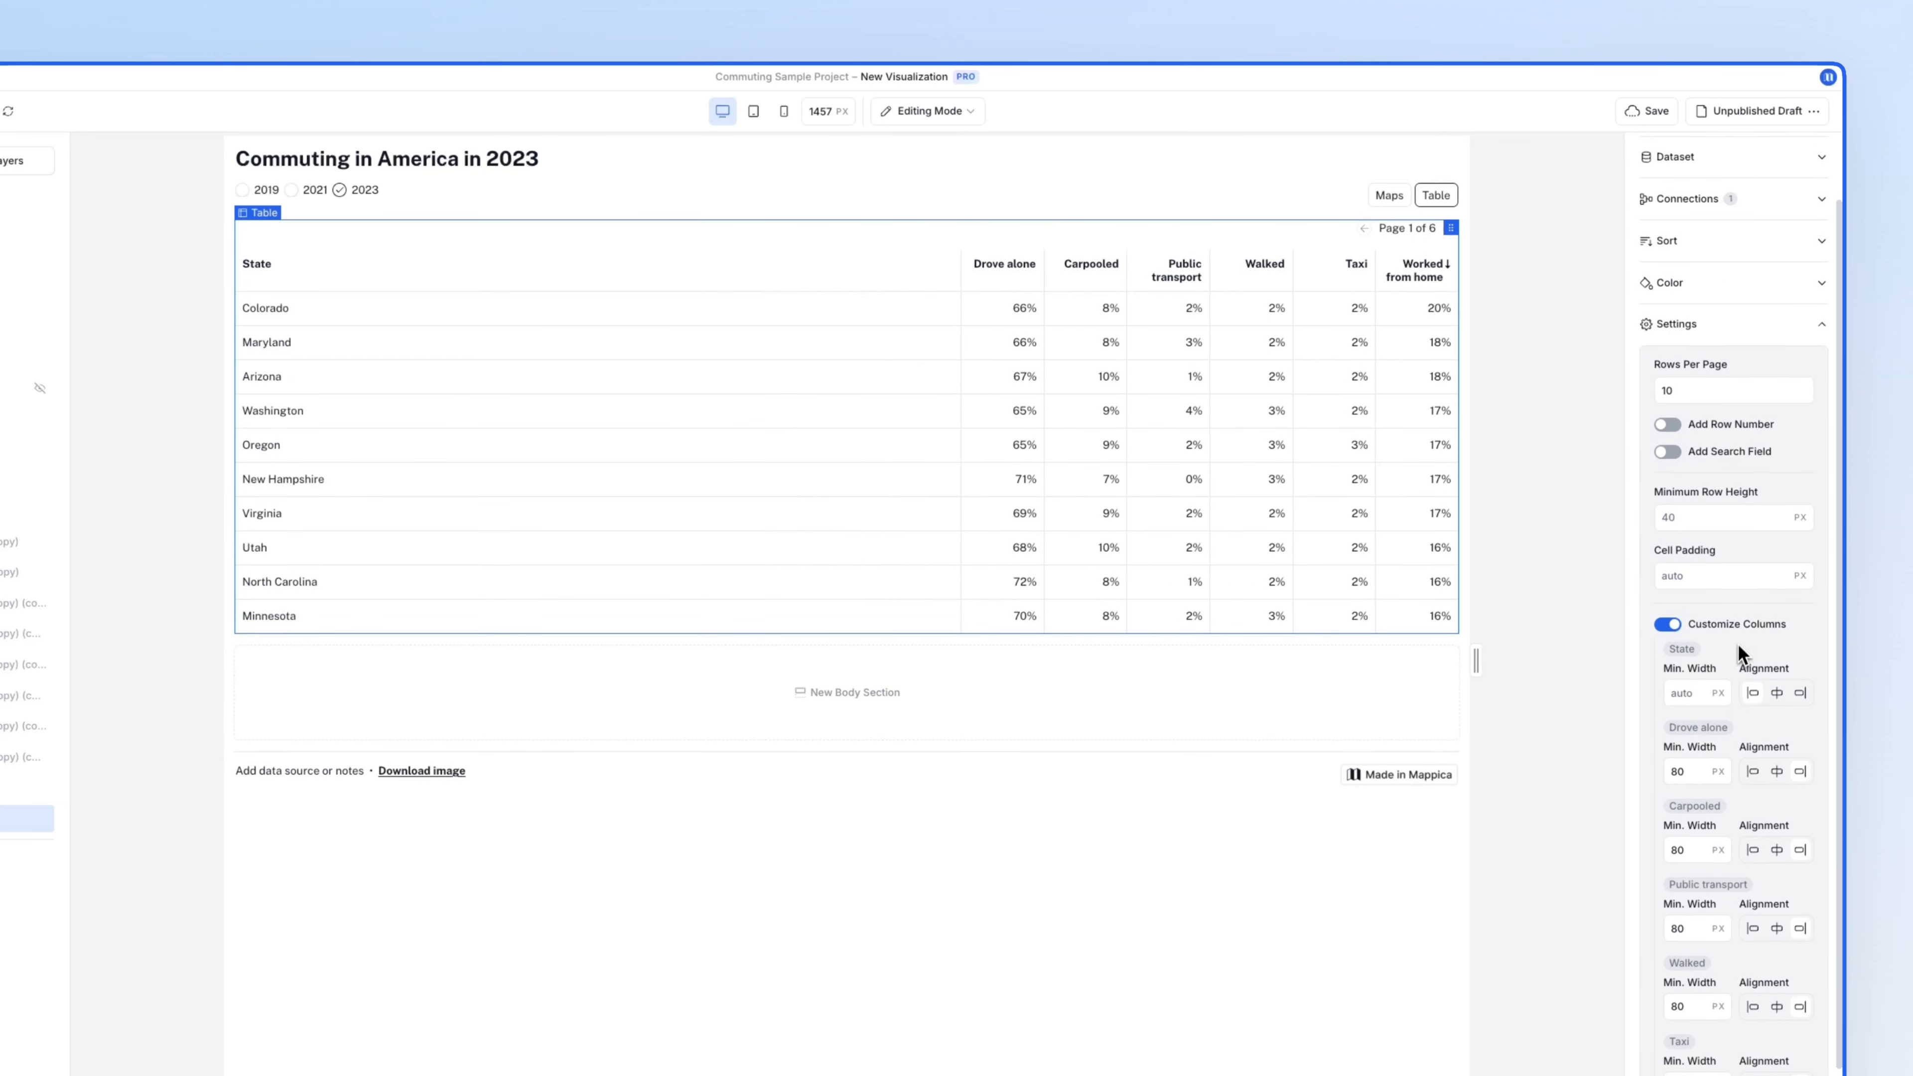
- Add a search field above the table
{"action": "left_click", "coordinate": [1667, 531]}
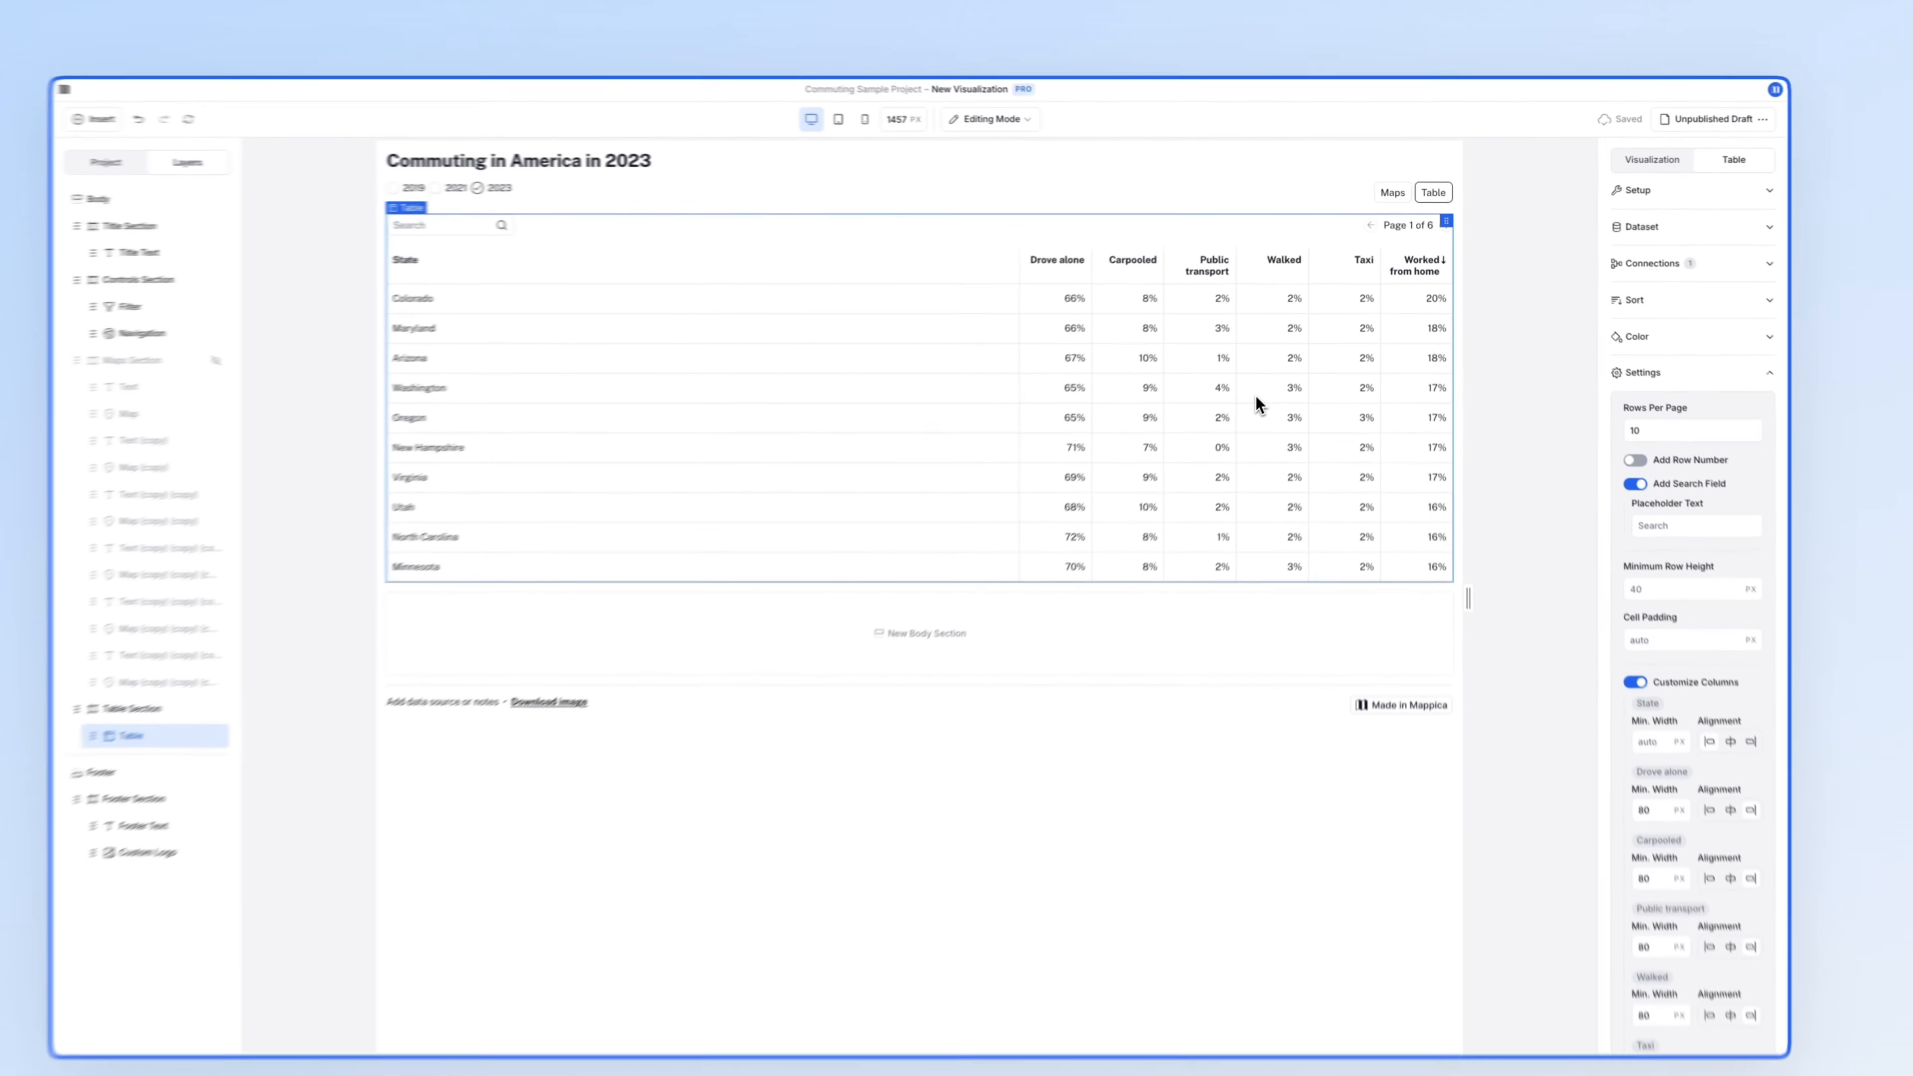
{"action": "left_click", "coordinate": [1623, 336]}
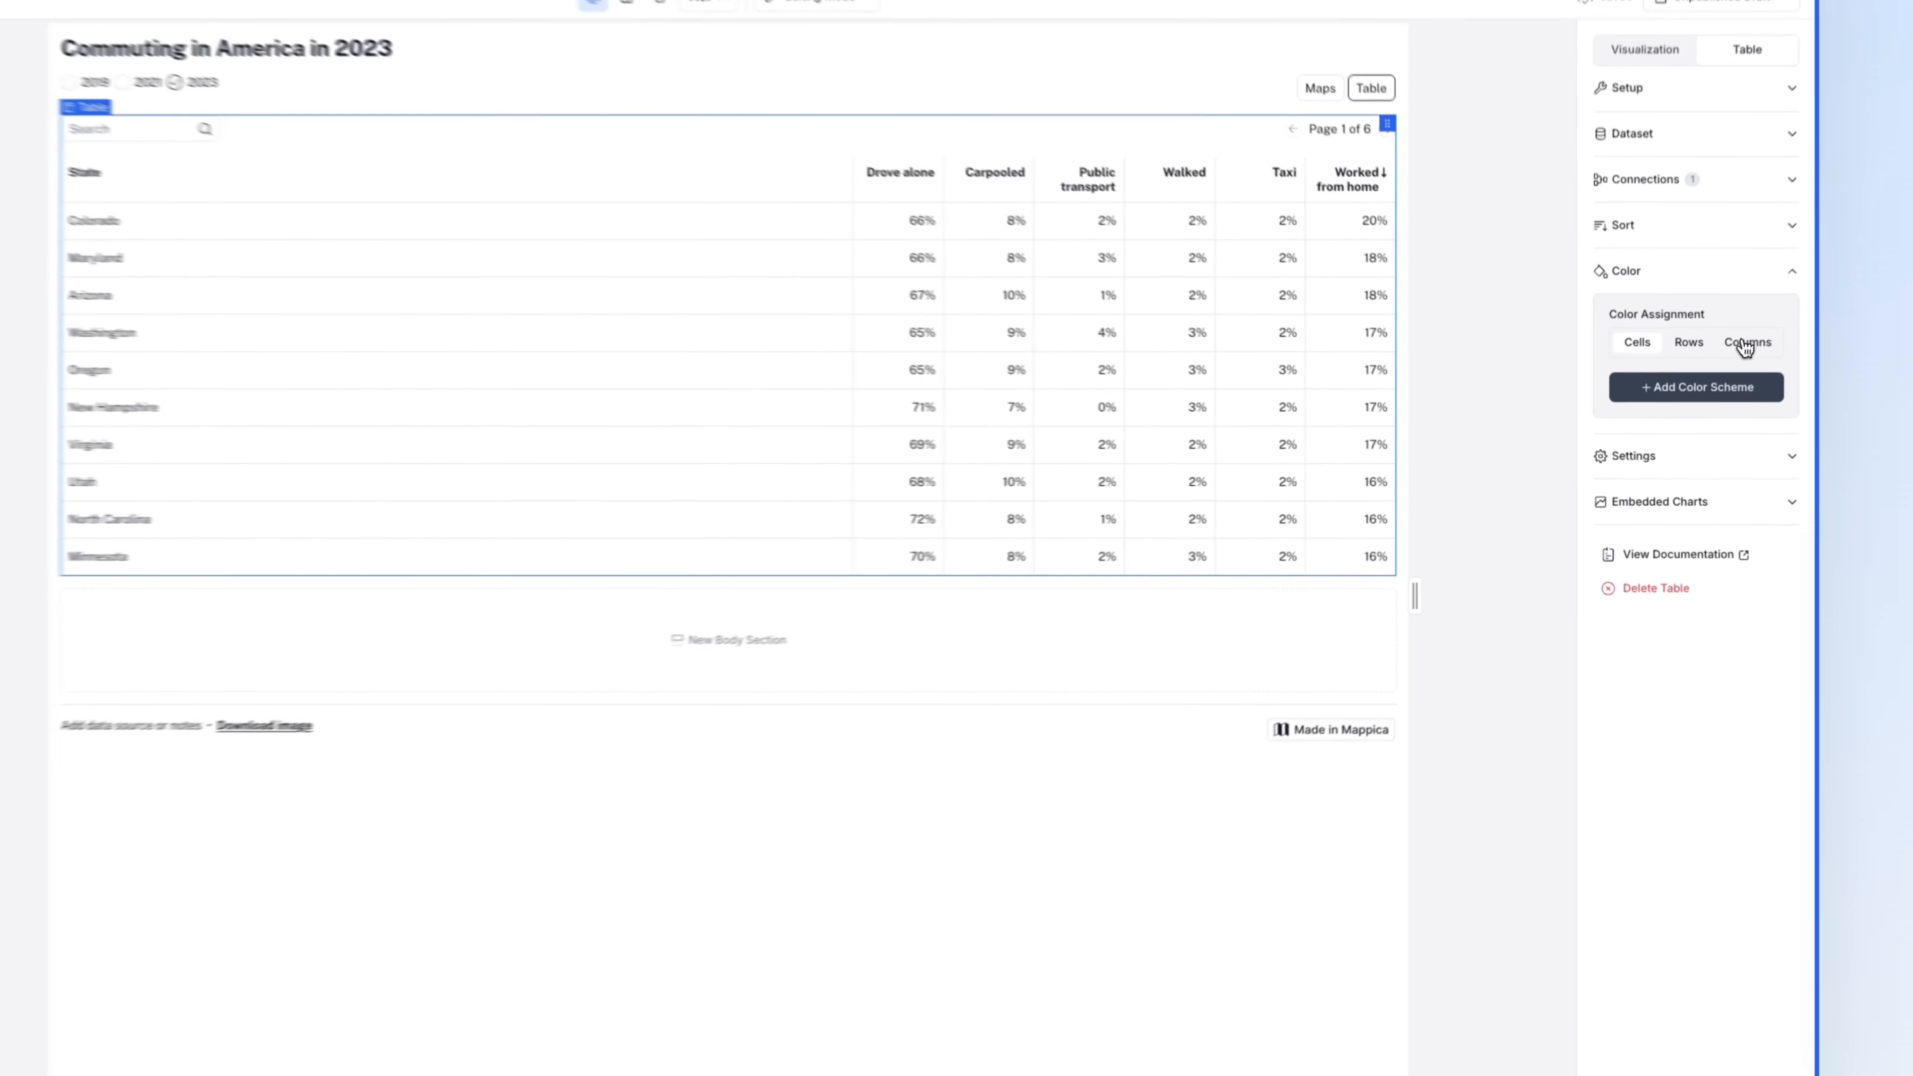
- Set the table colouring mode to Cells after trying header and row-by-State options
{"action": "left_click", "coordinate": [1710, 379]}
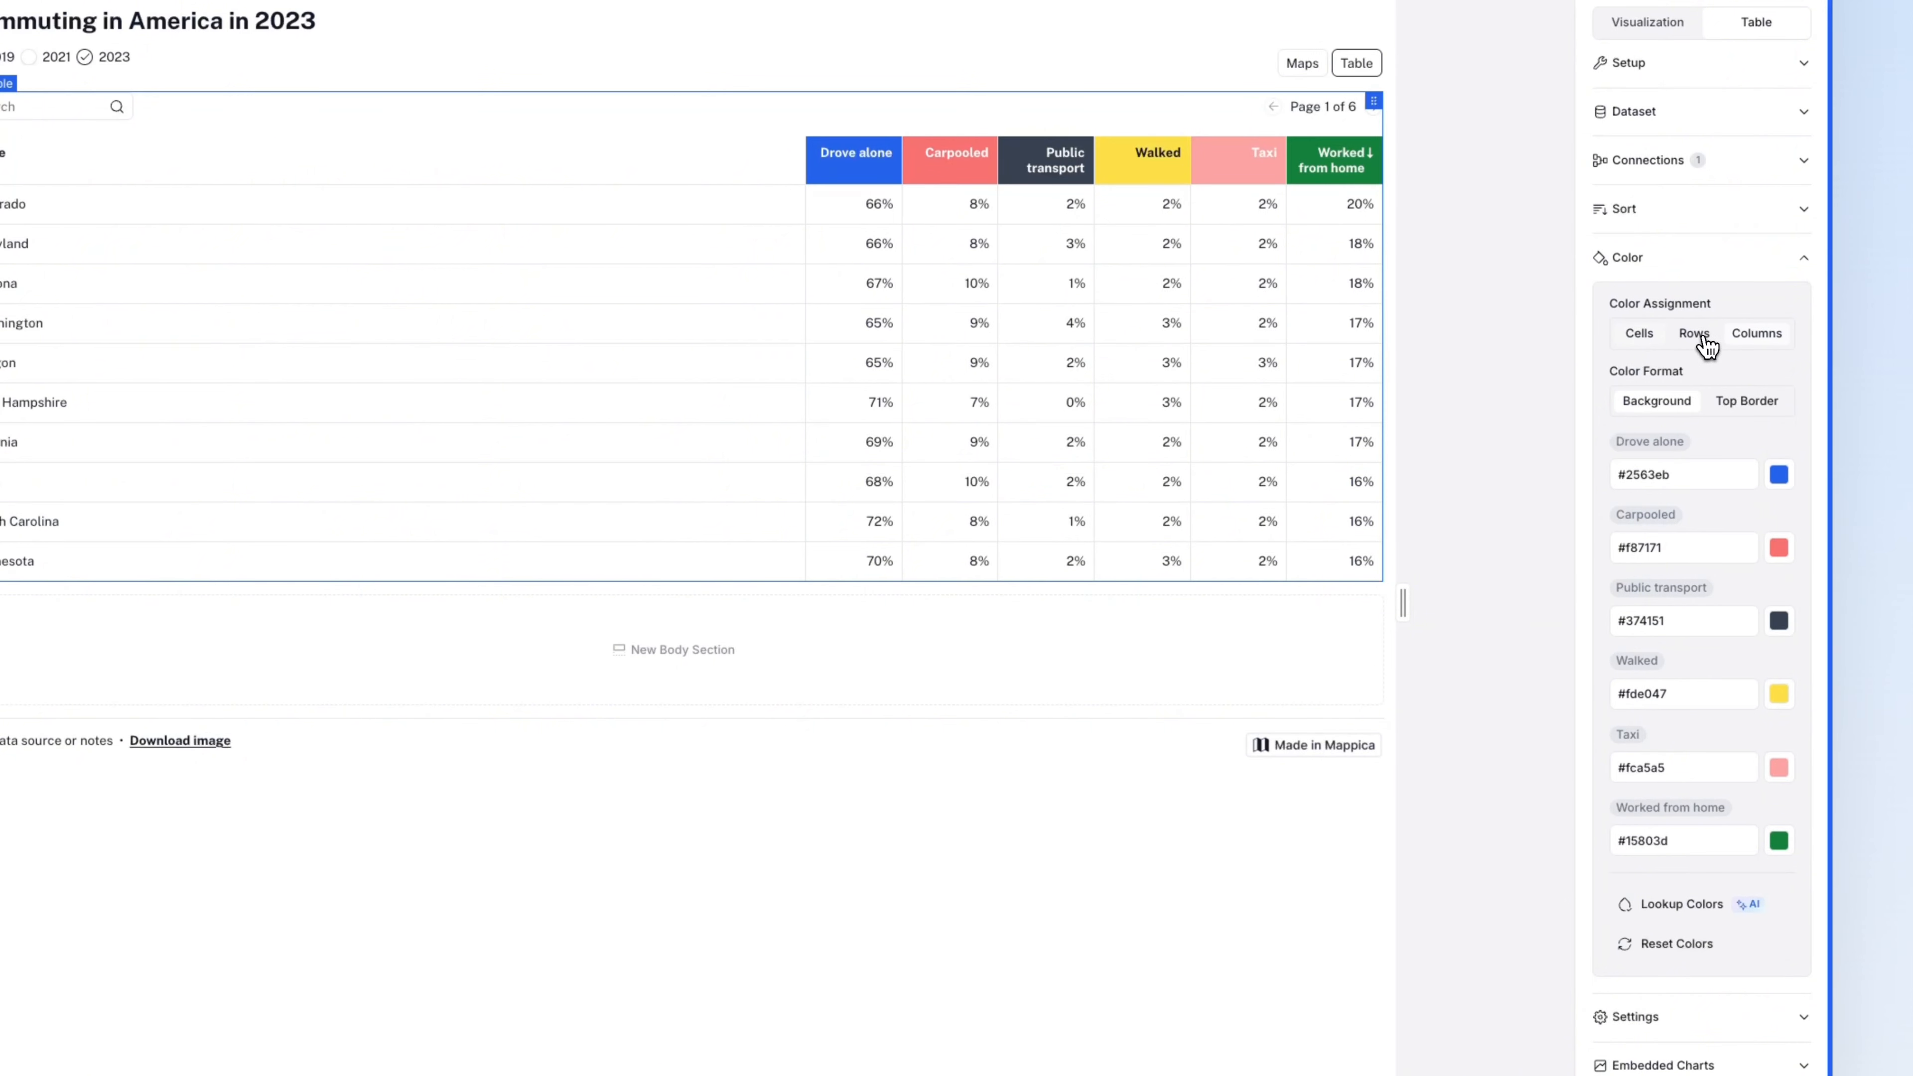
{"action": "left_click", "coordinate": [1704, 336]}
{"action": "left_click", "coordinate": [1698, 401]}
{"action": "left_click", "coordinate": [1696, 437]}
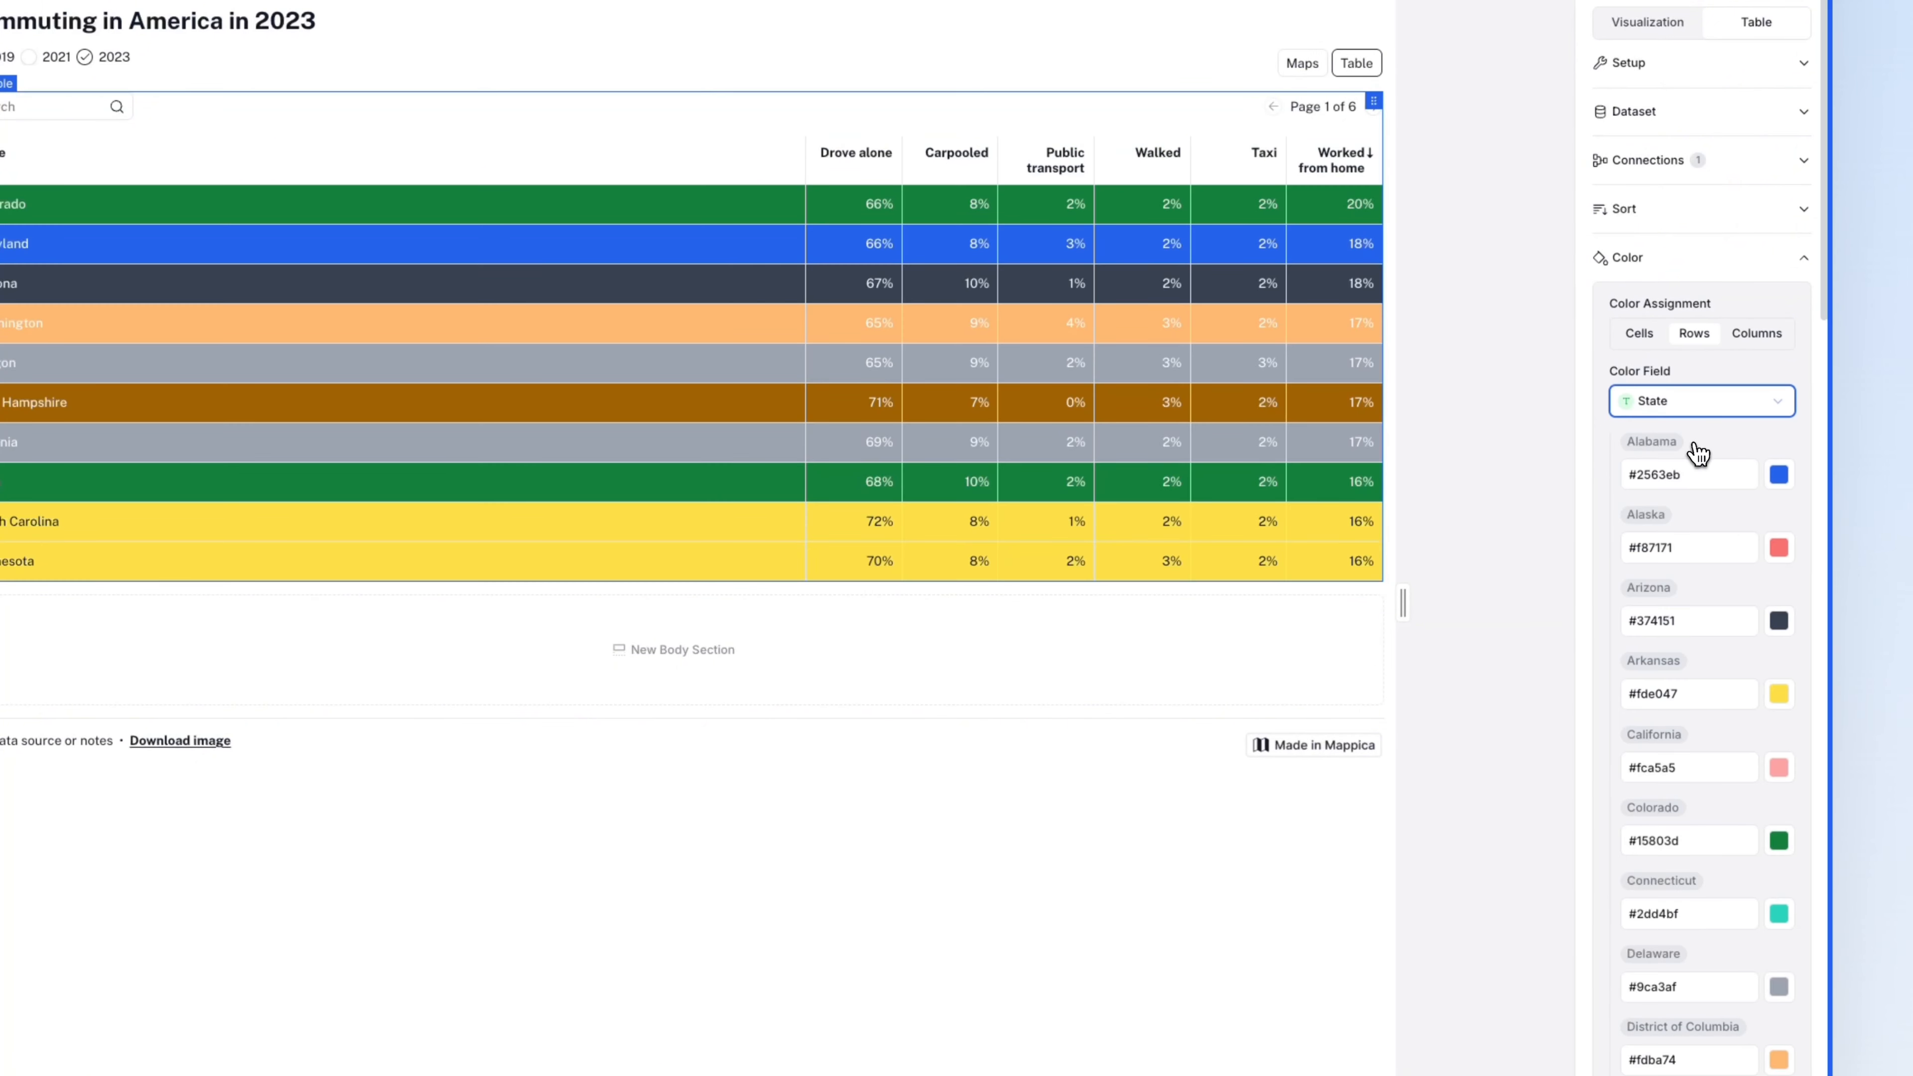
{"action": "left_click", "coordinate": [1632, 341]}
{"action": "left_click", "coordinate": [1636, 337]}
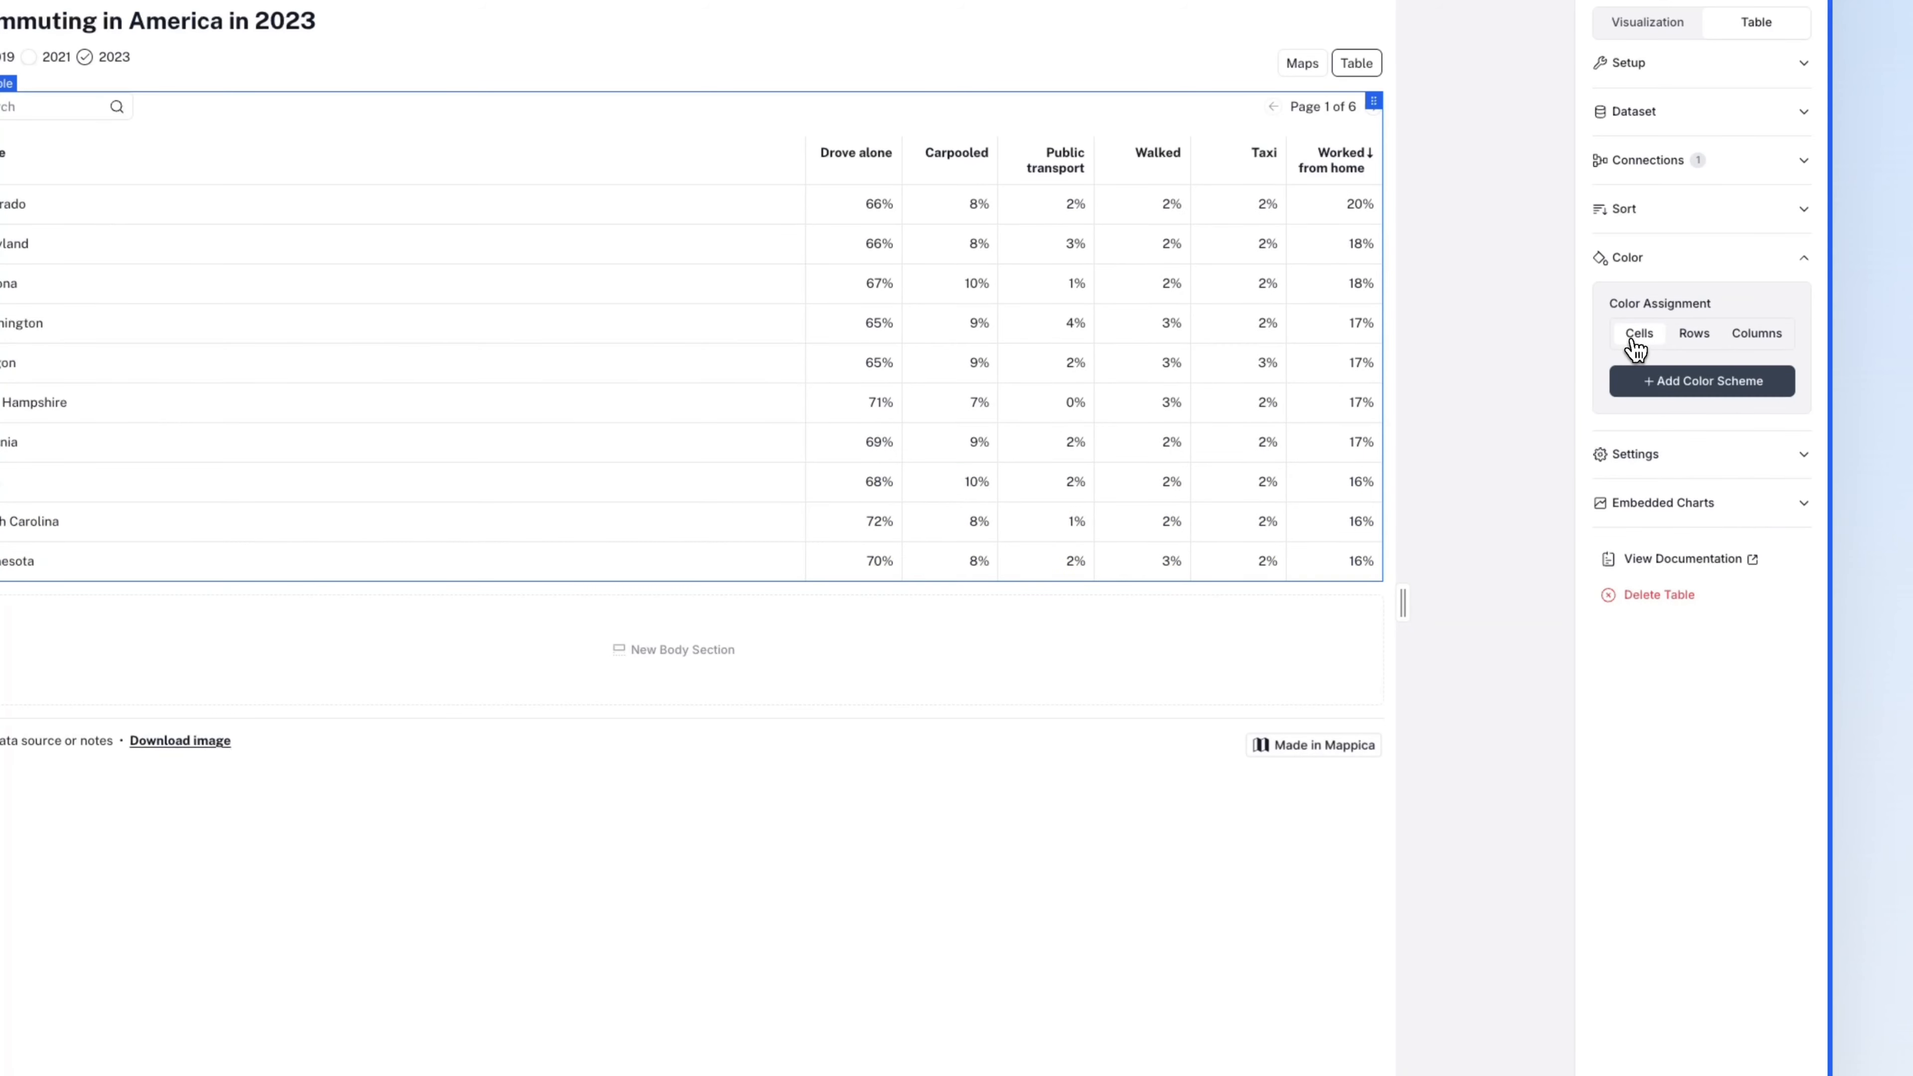
- Add a cell colour scheme with Drove alone and the other commute columns as colour fields
{"action": "left_click", "coordinate": [1677, 381]}
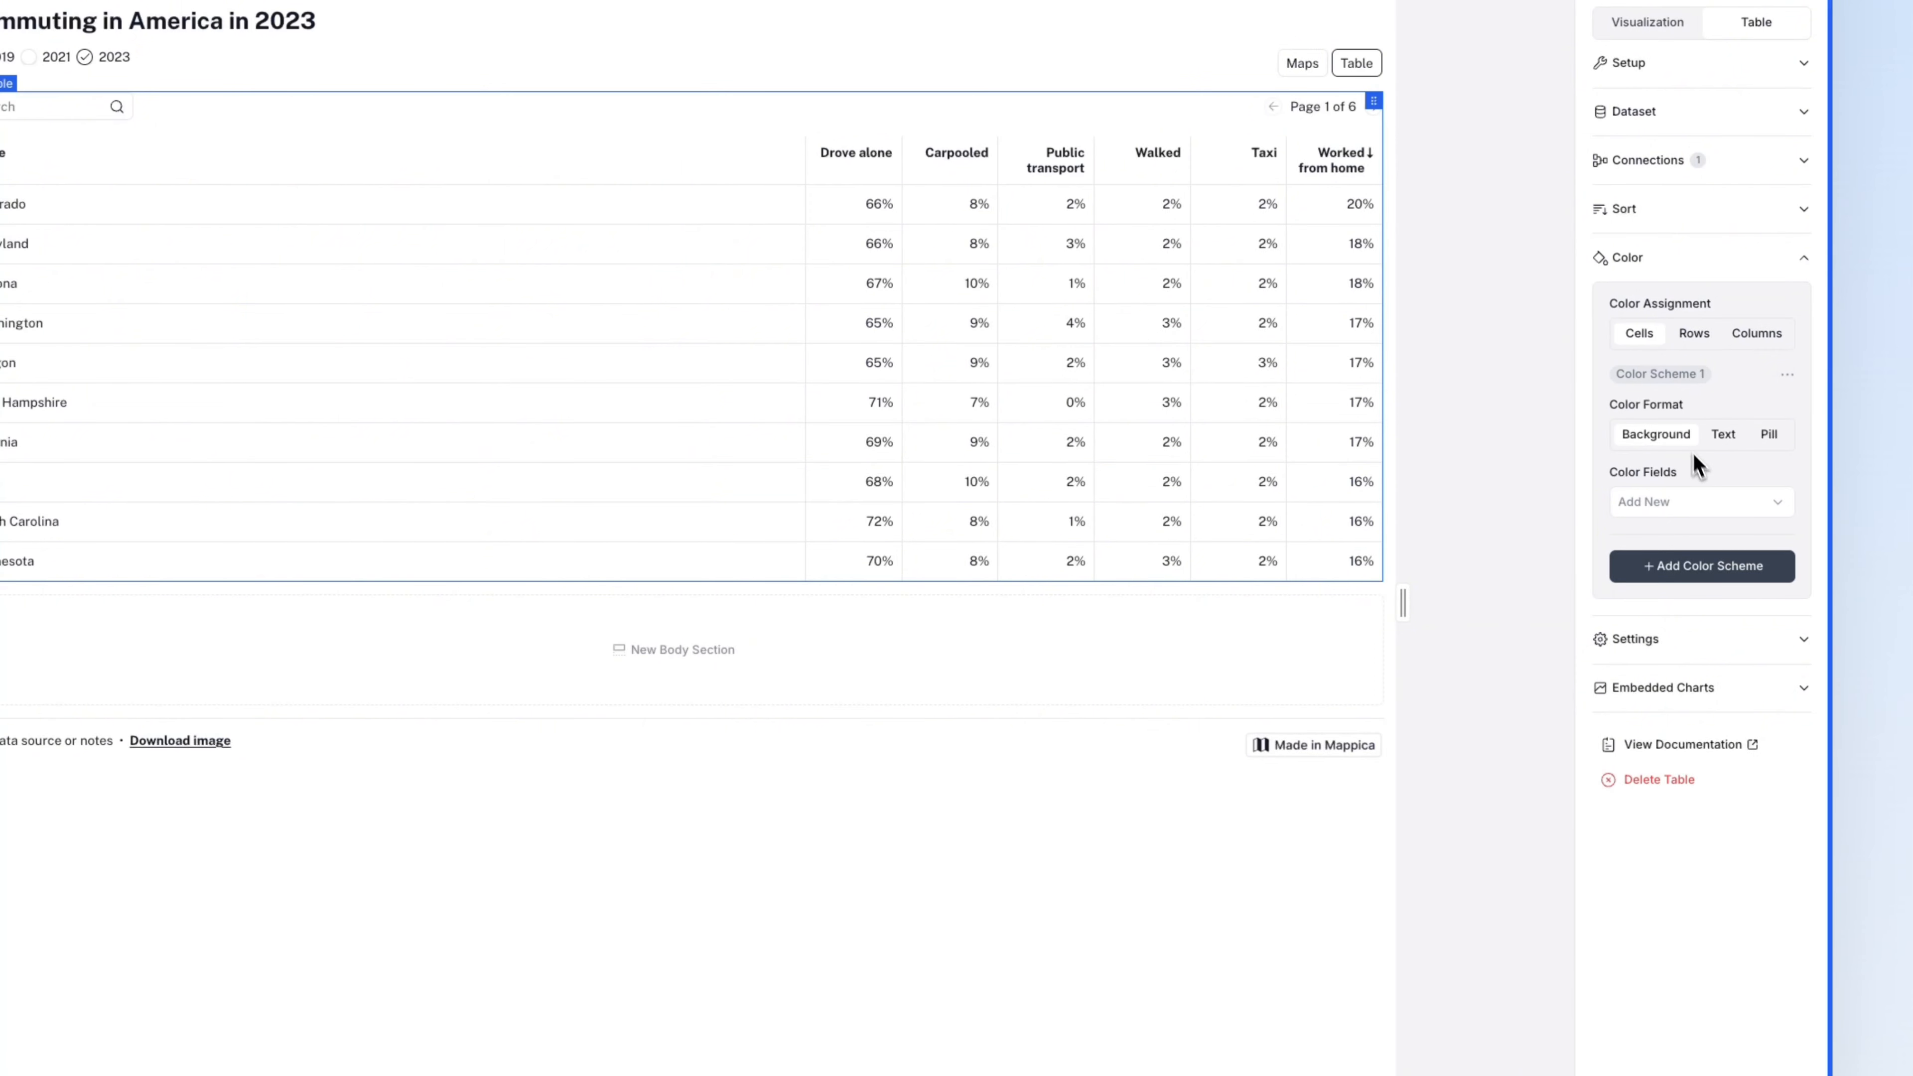
{"action": "left_click", "coordinate": [1704, 501]}
{"action": "left_click", "coordinate": [1709, 564]}
{"action": "left_click", "coordinate": [1703, 546]}
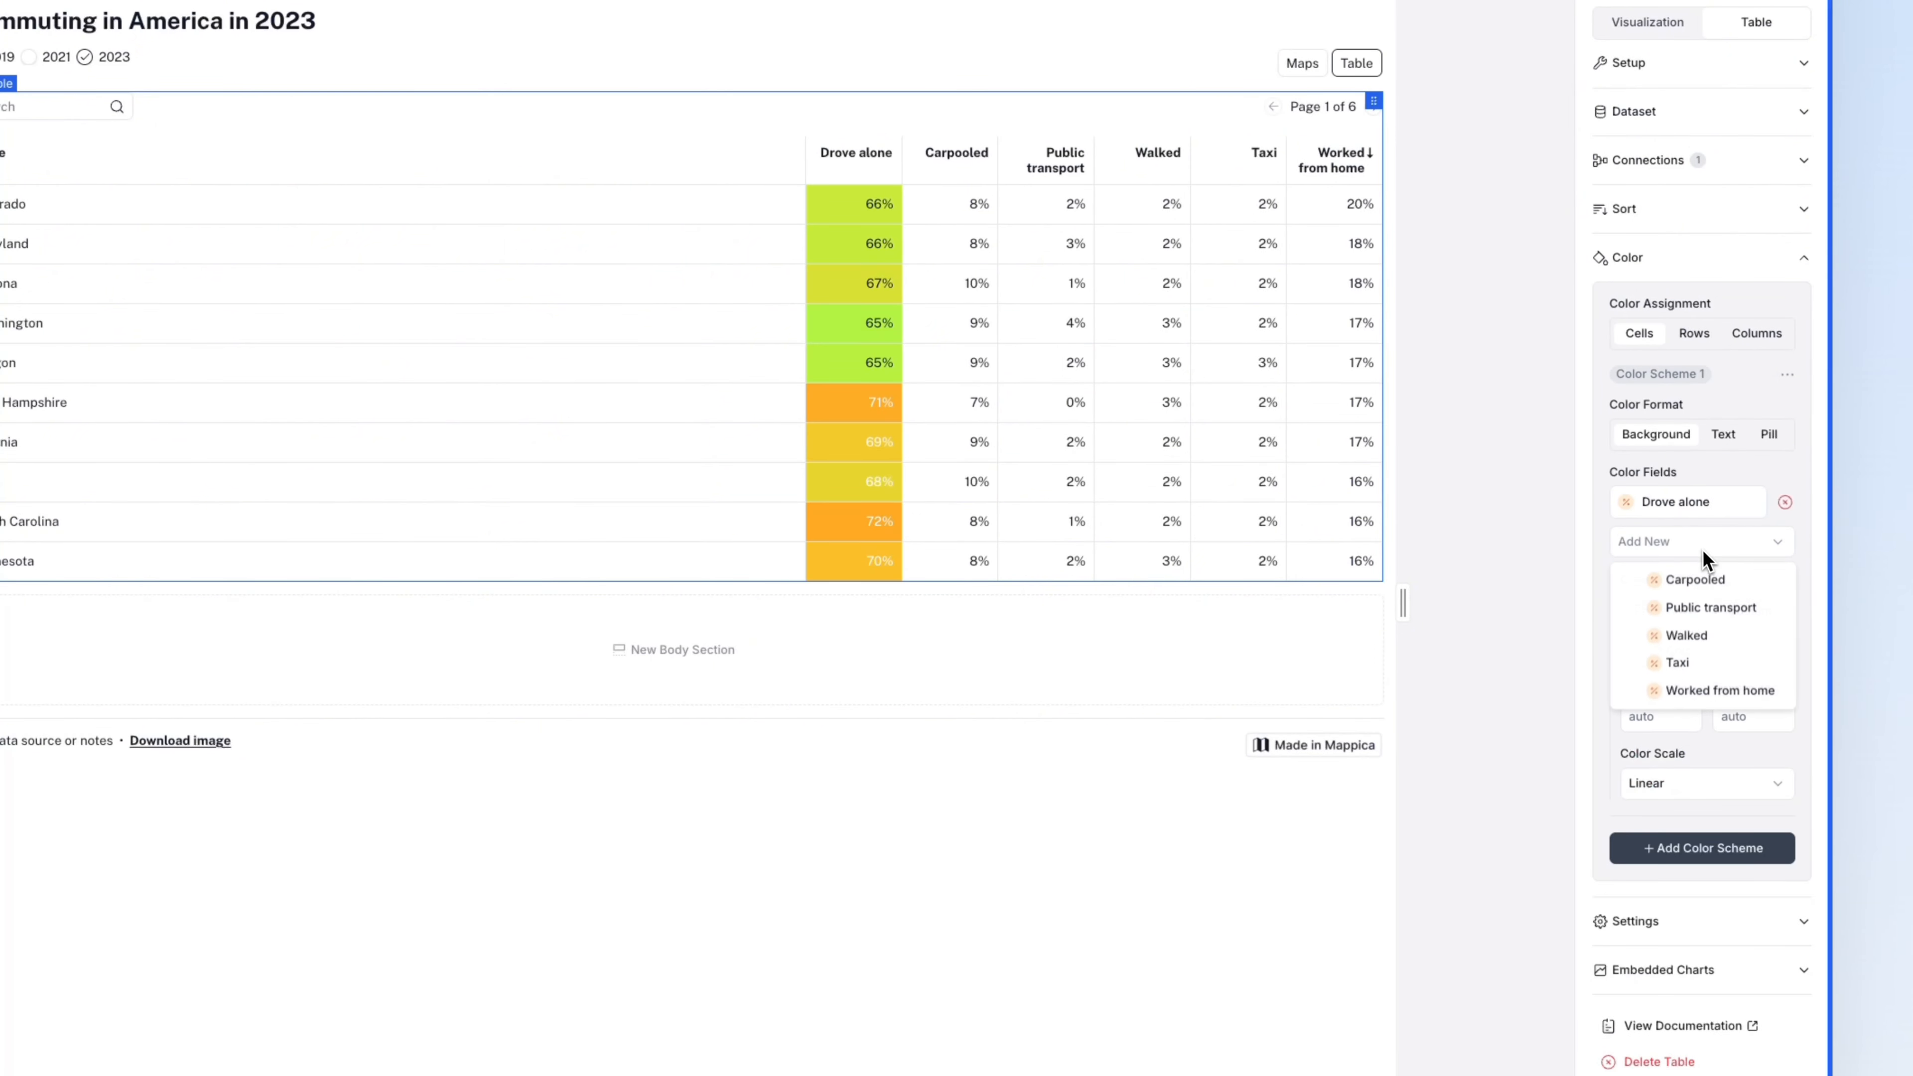
{"action": "left_click", "coordinate": [1704, 579]}
{"action": "left_click", "coordinate": [1704, 581]}
{"action": "left_click", "coordinate": [1708, 619]}
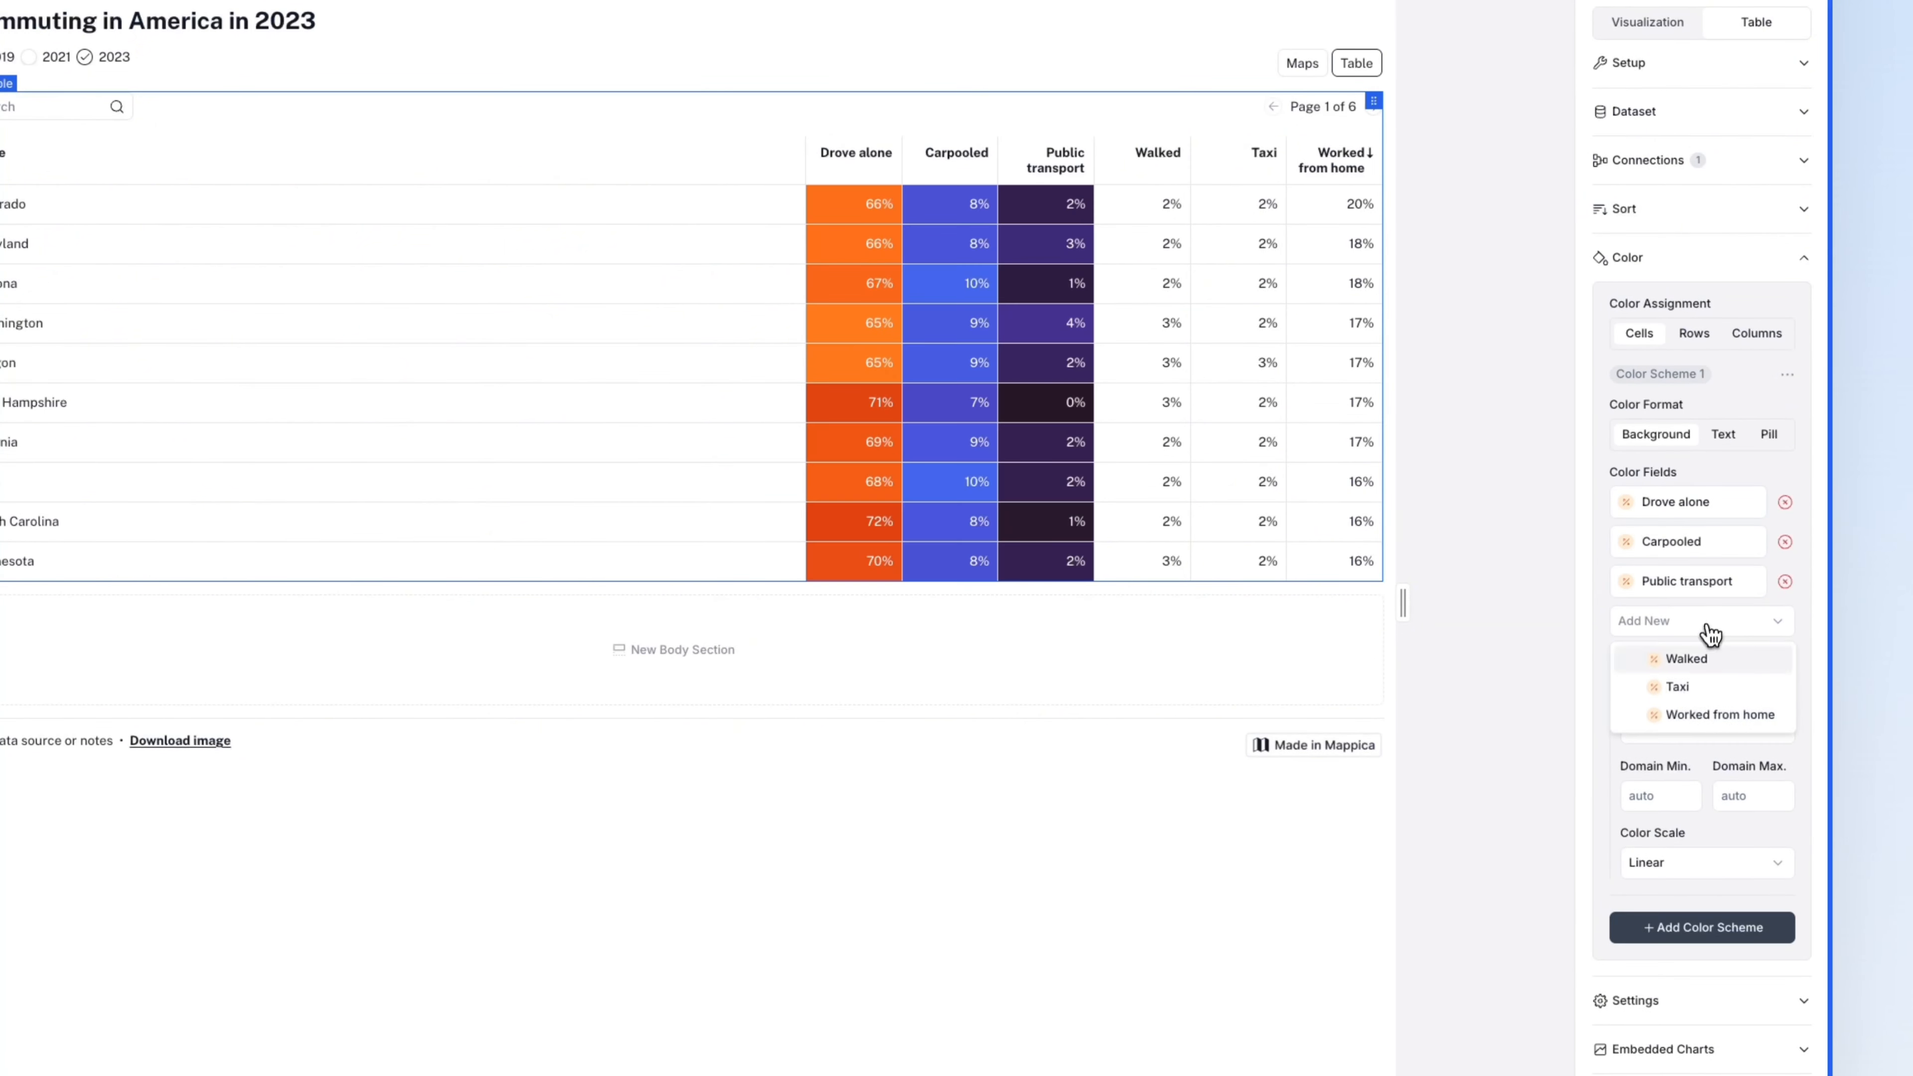
{"action": "left_click", "coordinate": [1707, 659]}
{"action": "left_click", "coordinate": [1706, 663]}
{"action": "left_click", "coordinate": [1704, 699]}
{"action": "left_click", "coordinate": [1704, 702]}
- Give the scheme a custom #ffffff-to-#2563eb gradient and remove every field except Drove alone
{"action": "left_click", "coordinate": [1708, 738]}
{"action": "left_click", "coordinate": [1736, 808]}
{"action": "left_click", "coordinate": [1755, 848]}
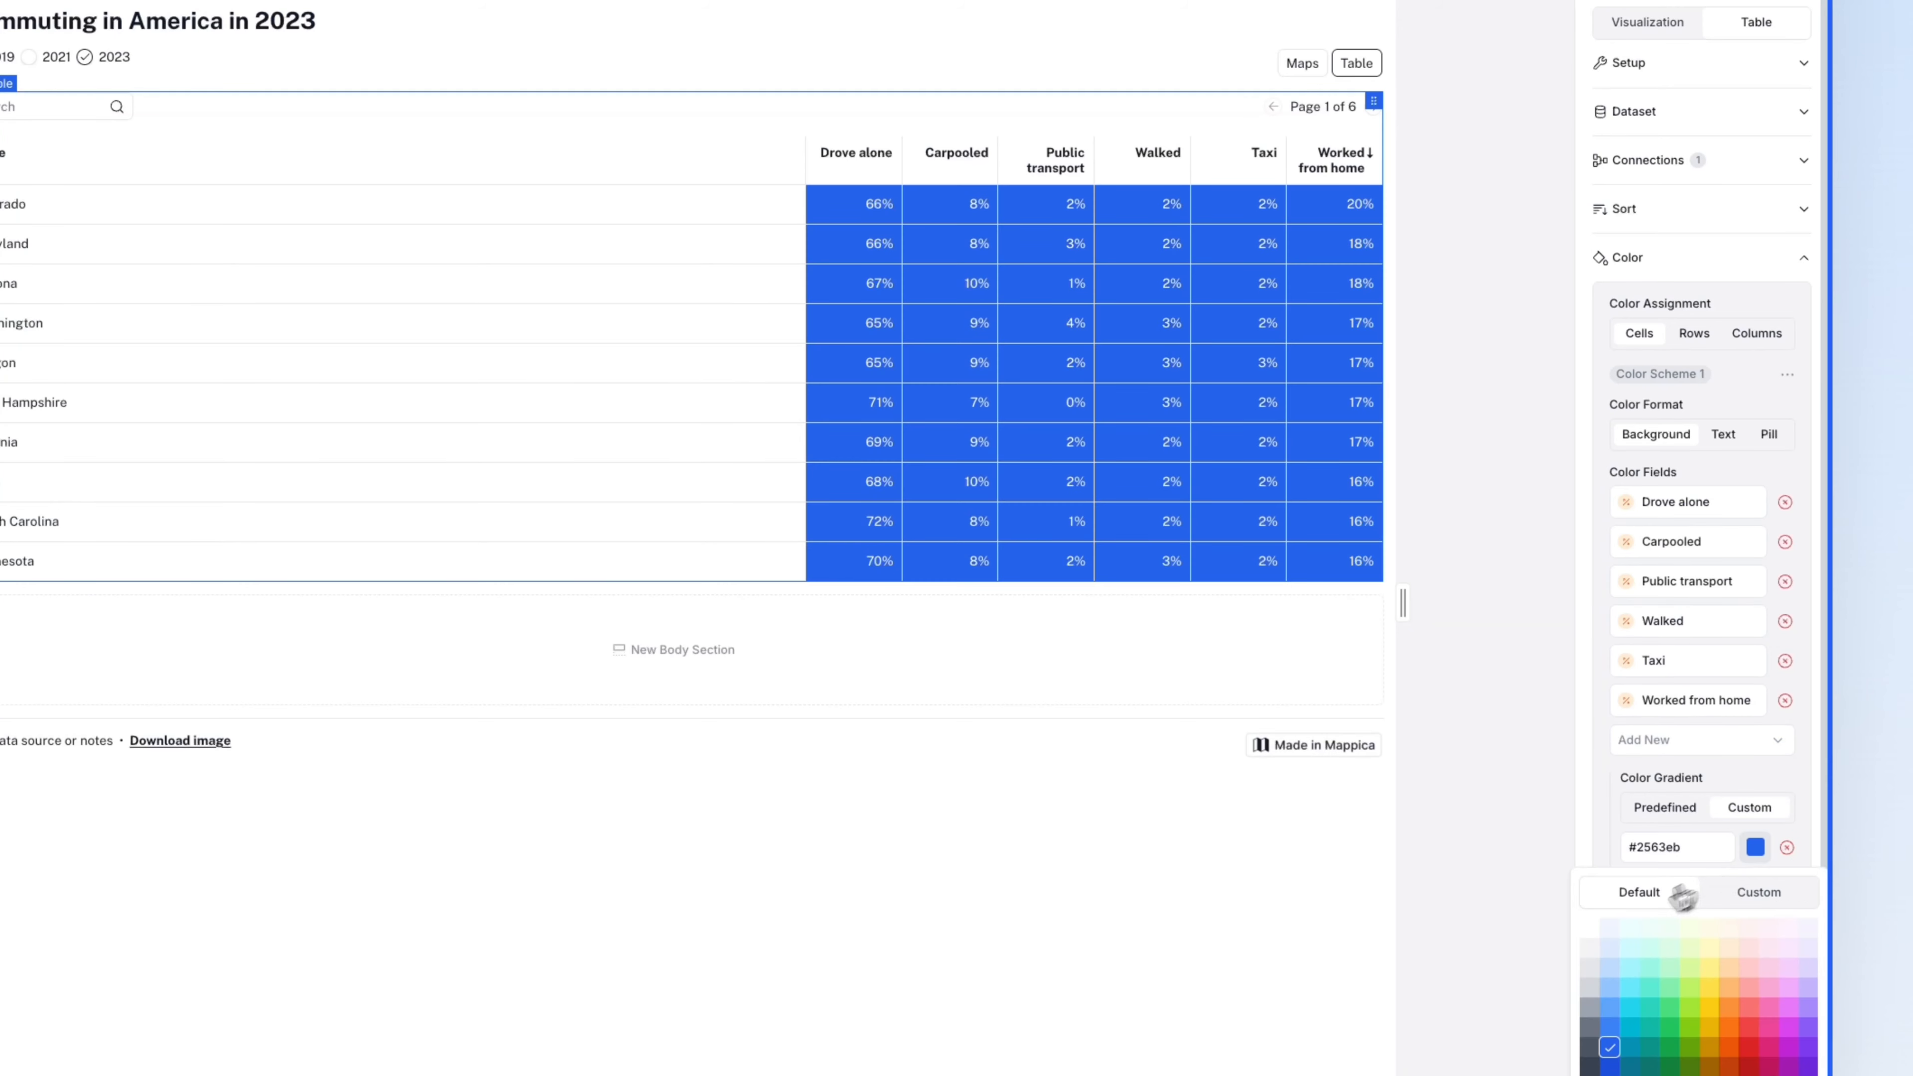
{"action": "left_click", "coordinate": [1599, 942]}
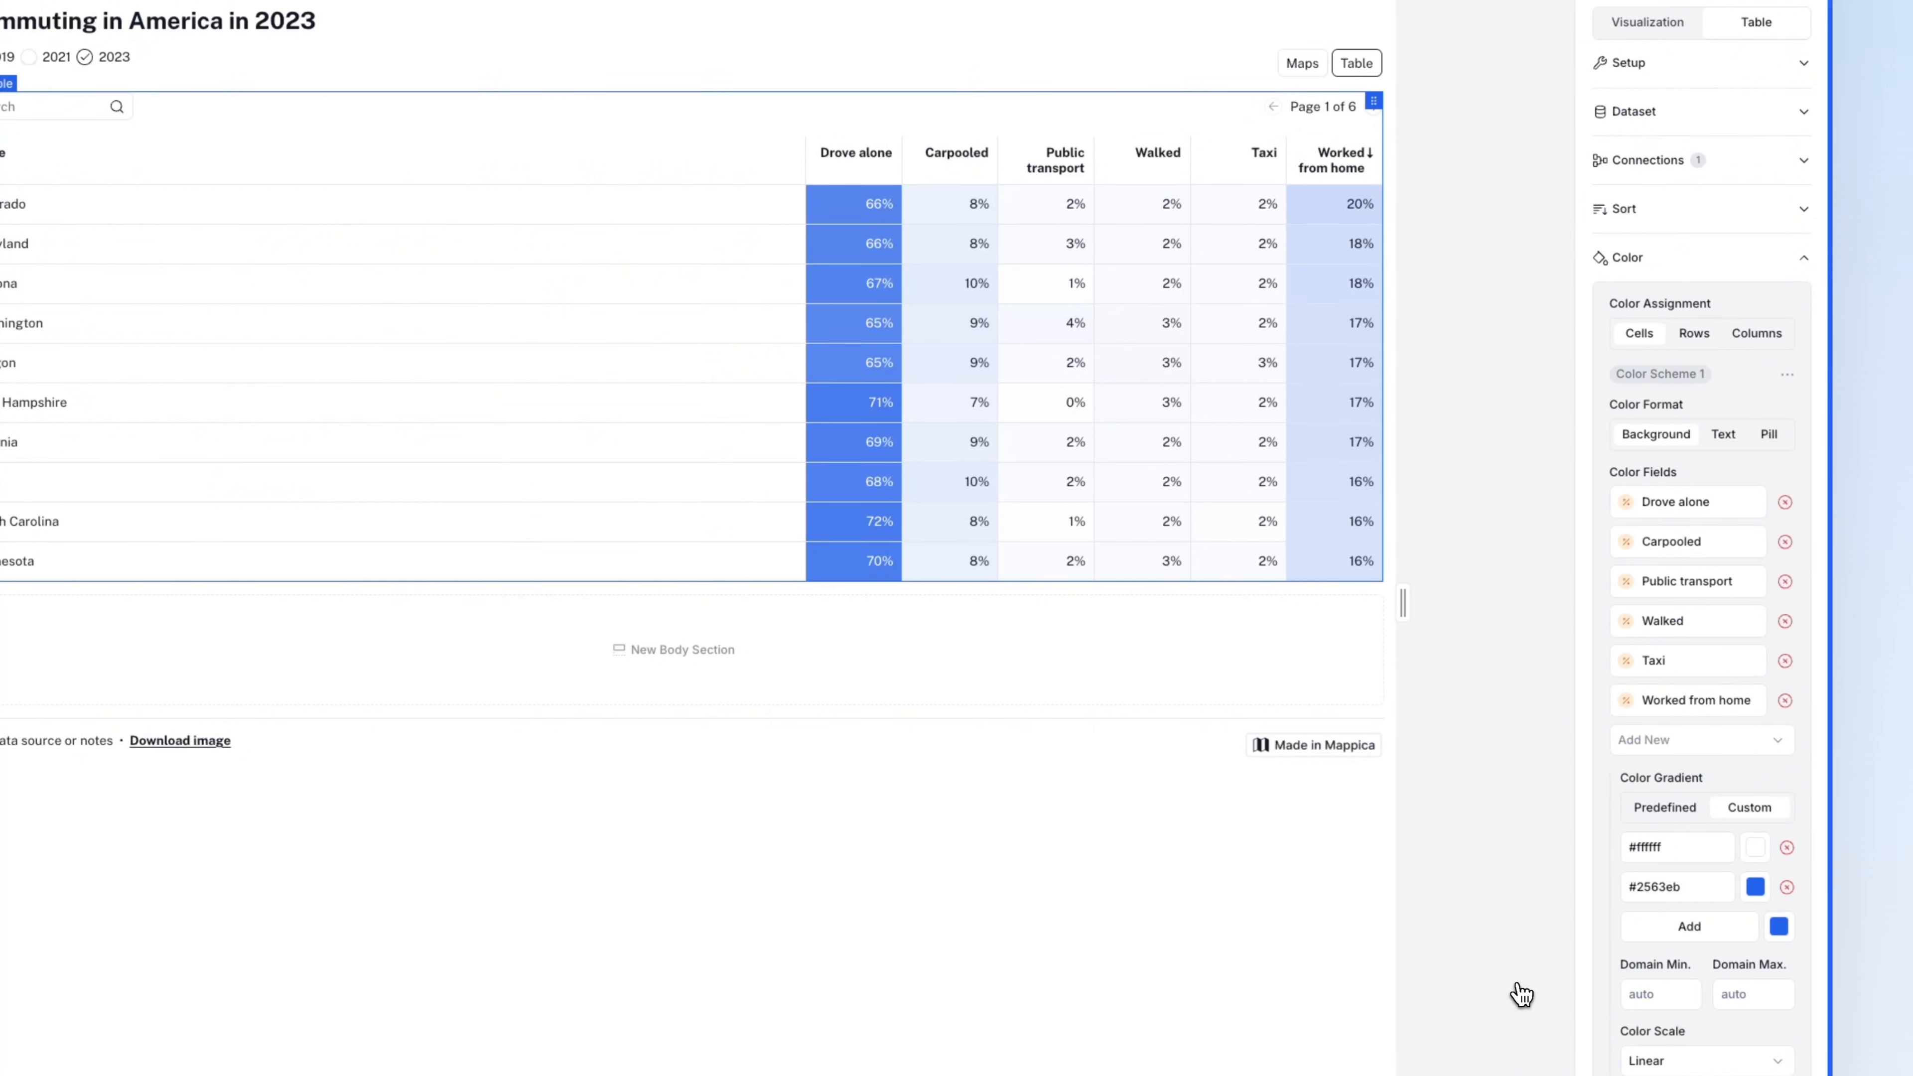
{"action": "left_click", "coordinate": [1785, 546]}
{"action": "left_click", "coordinate": [1785, 546]}
{"action": "left_click", "coordinate": [1784, 546]}
{"action": "left_click", "coordinate": [1785, 545]}
{"action": "left_click", "coordinate": [1784, 546]}
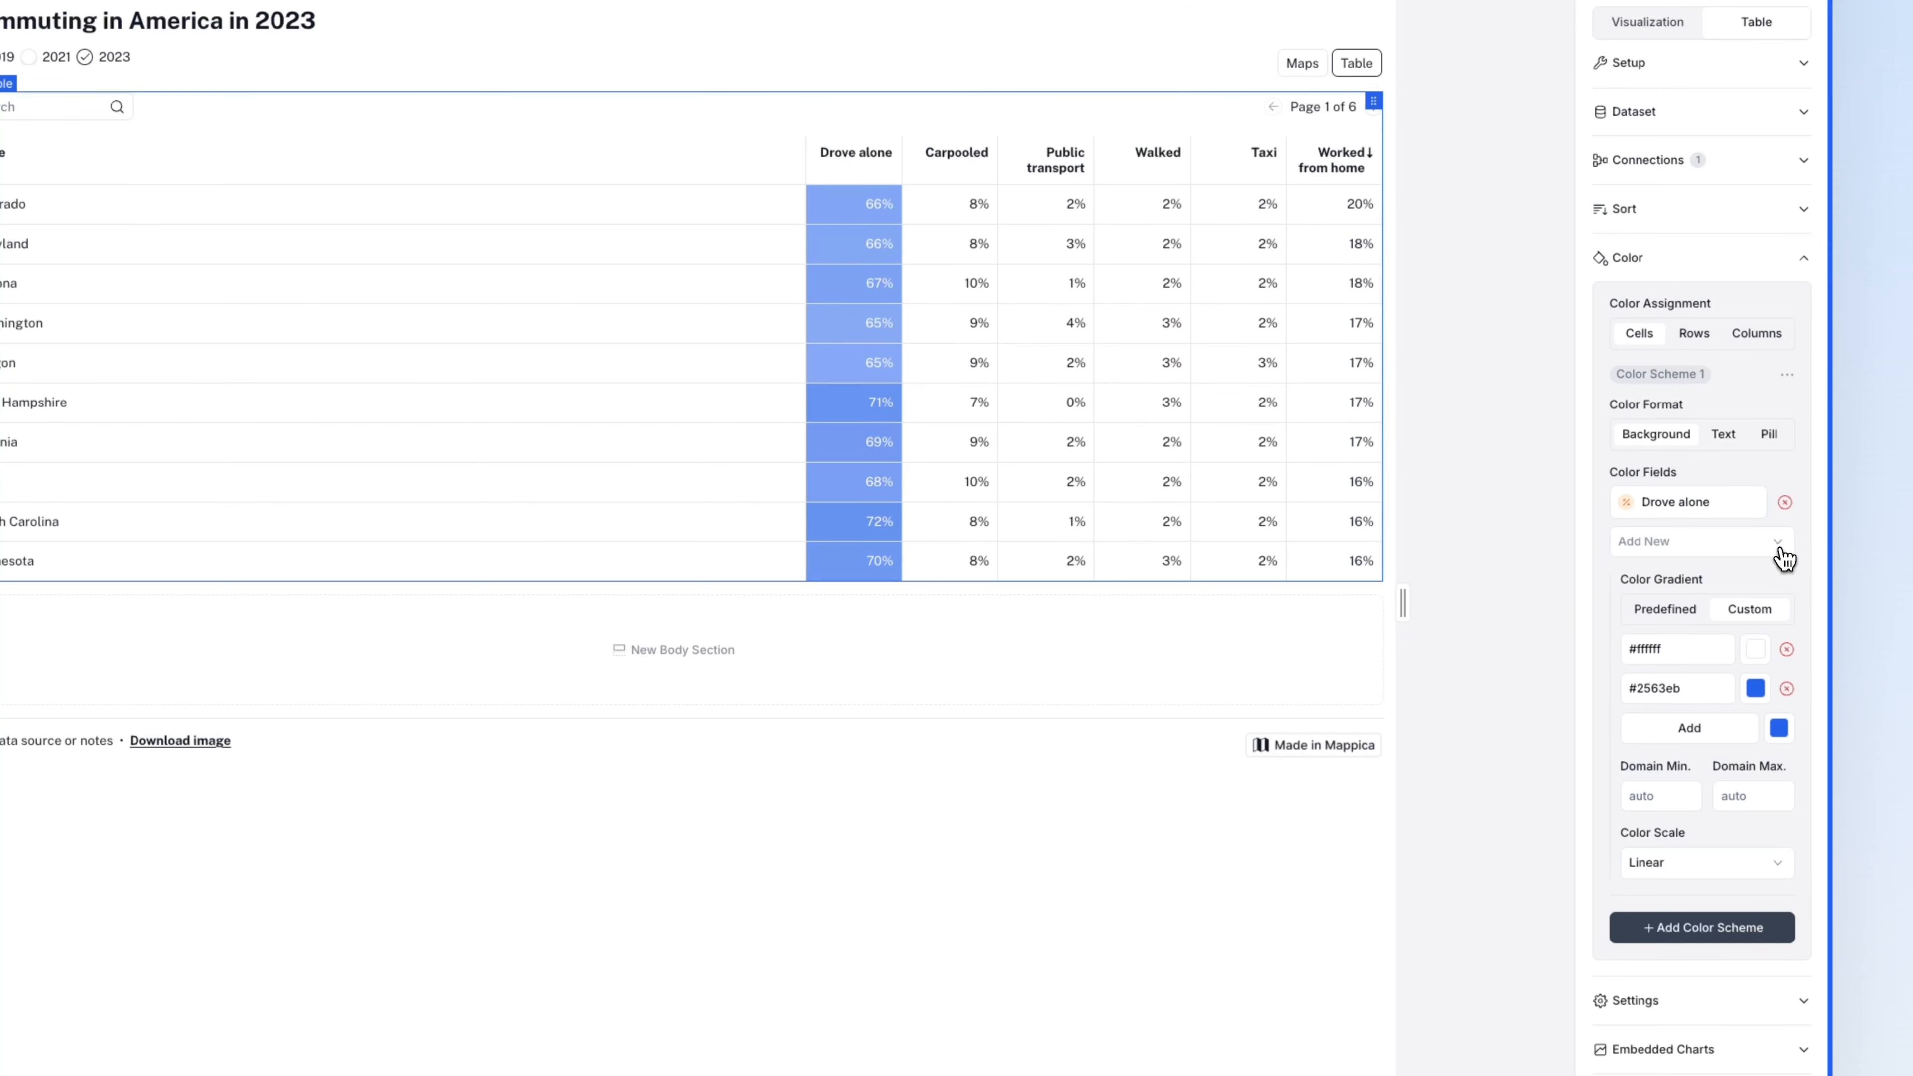
- Add a second colour scheme shading Carpooled with a #ffffff-to-#ef4444 gradient
{"action": "left_click", "coordinate": [1708, 929]}
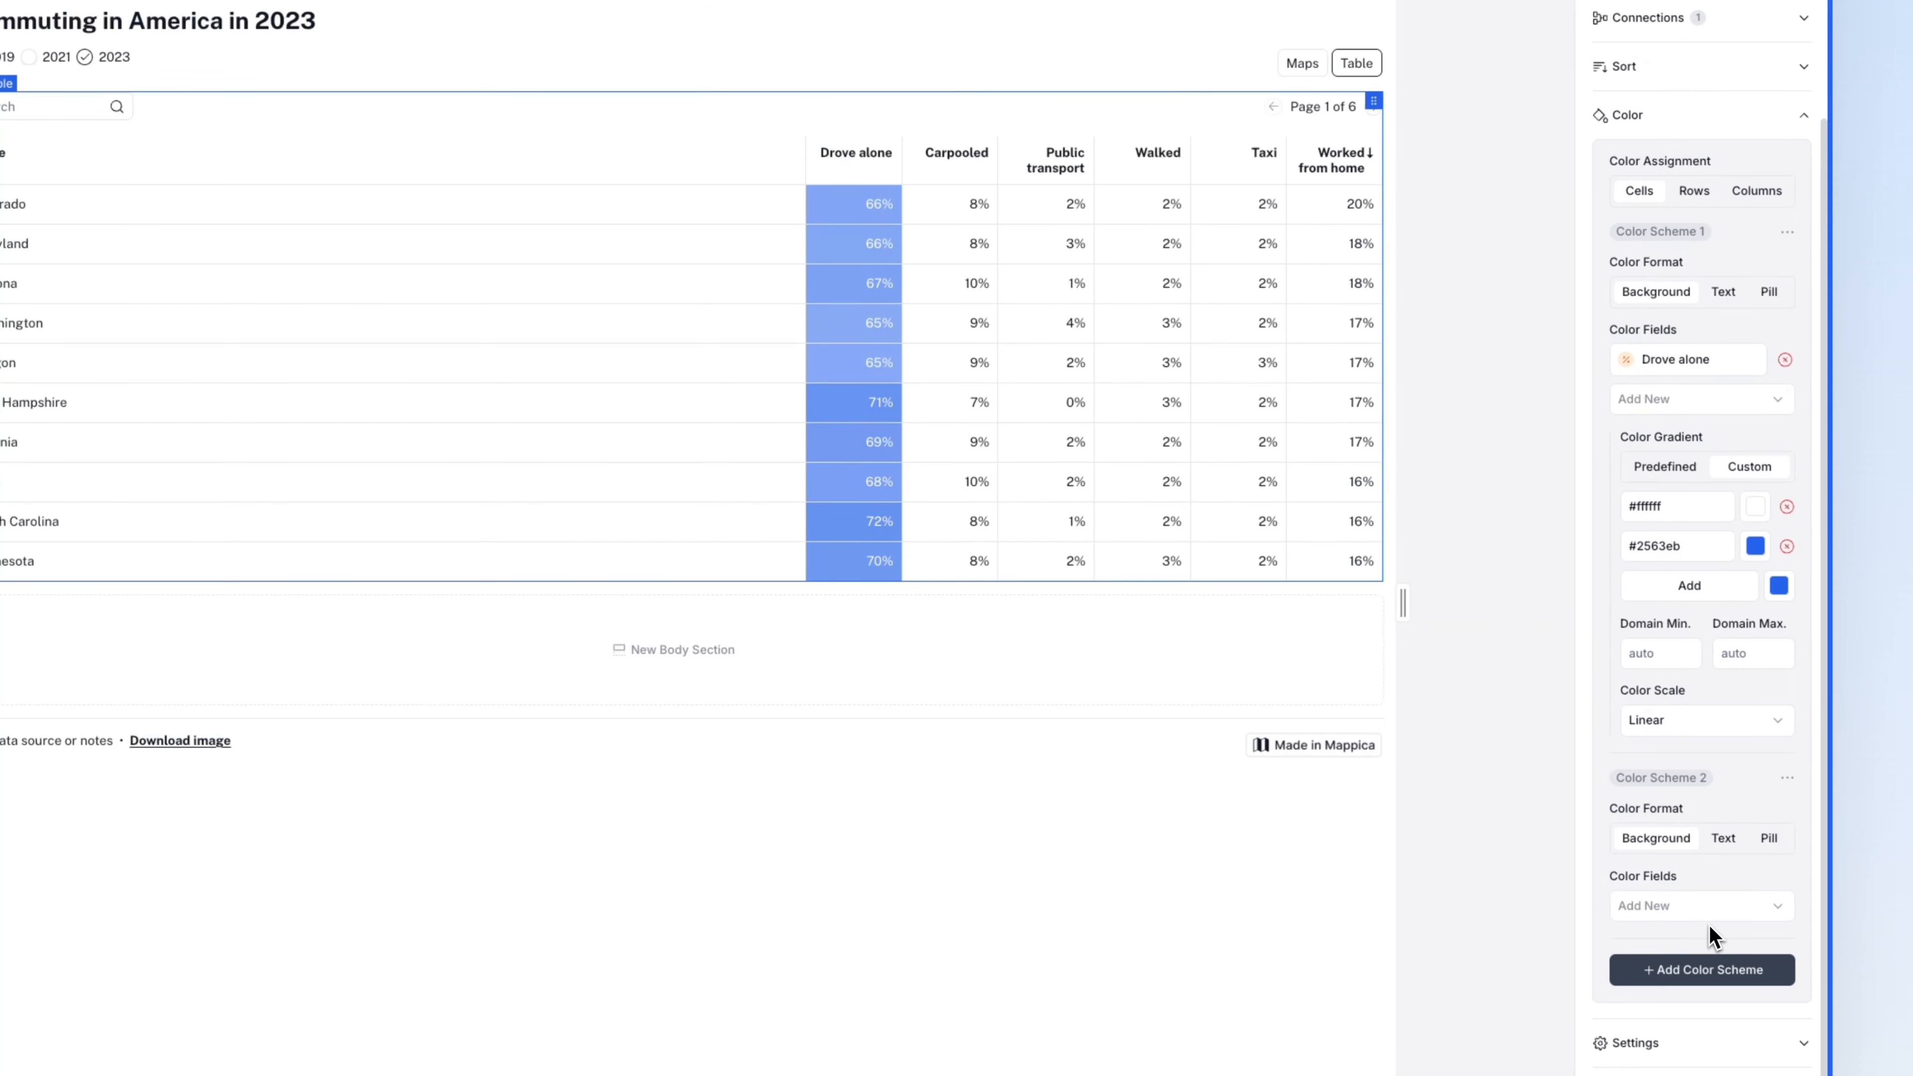
{"action": "left_click", "coordinate": [1712, 914]}
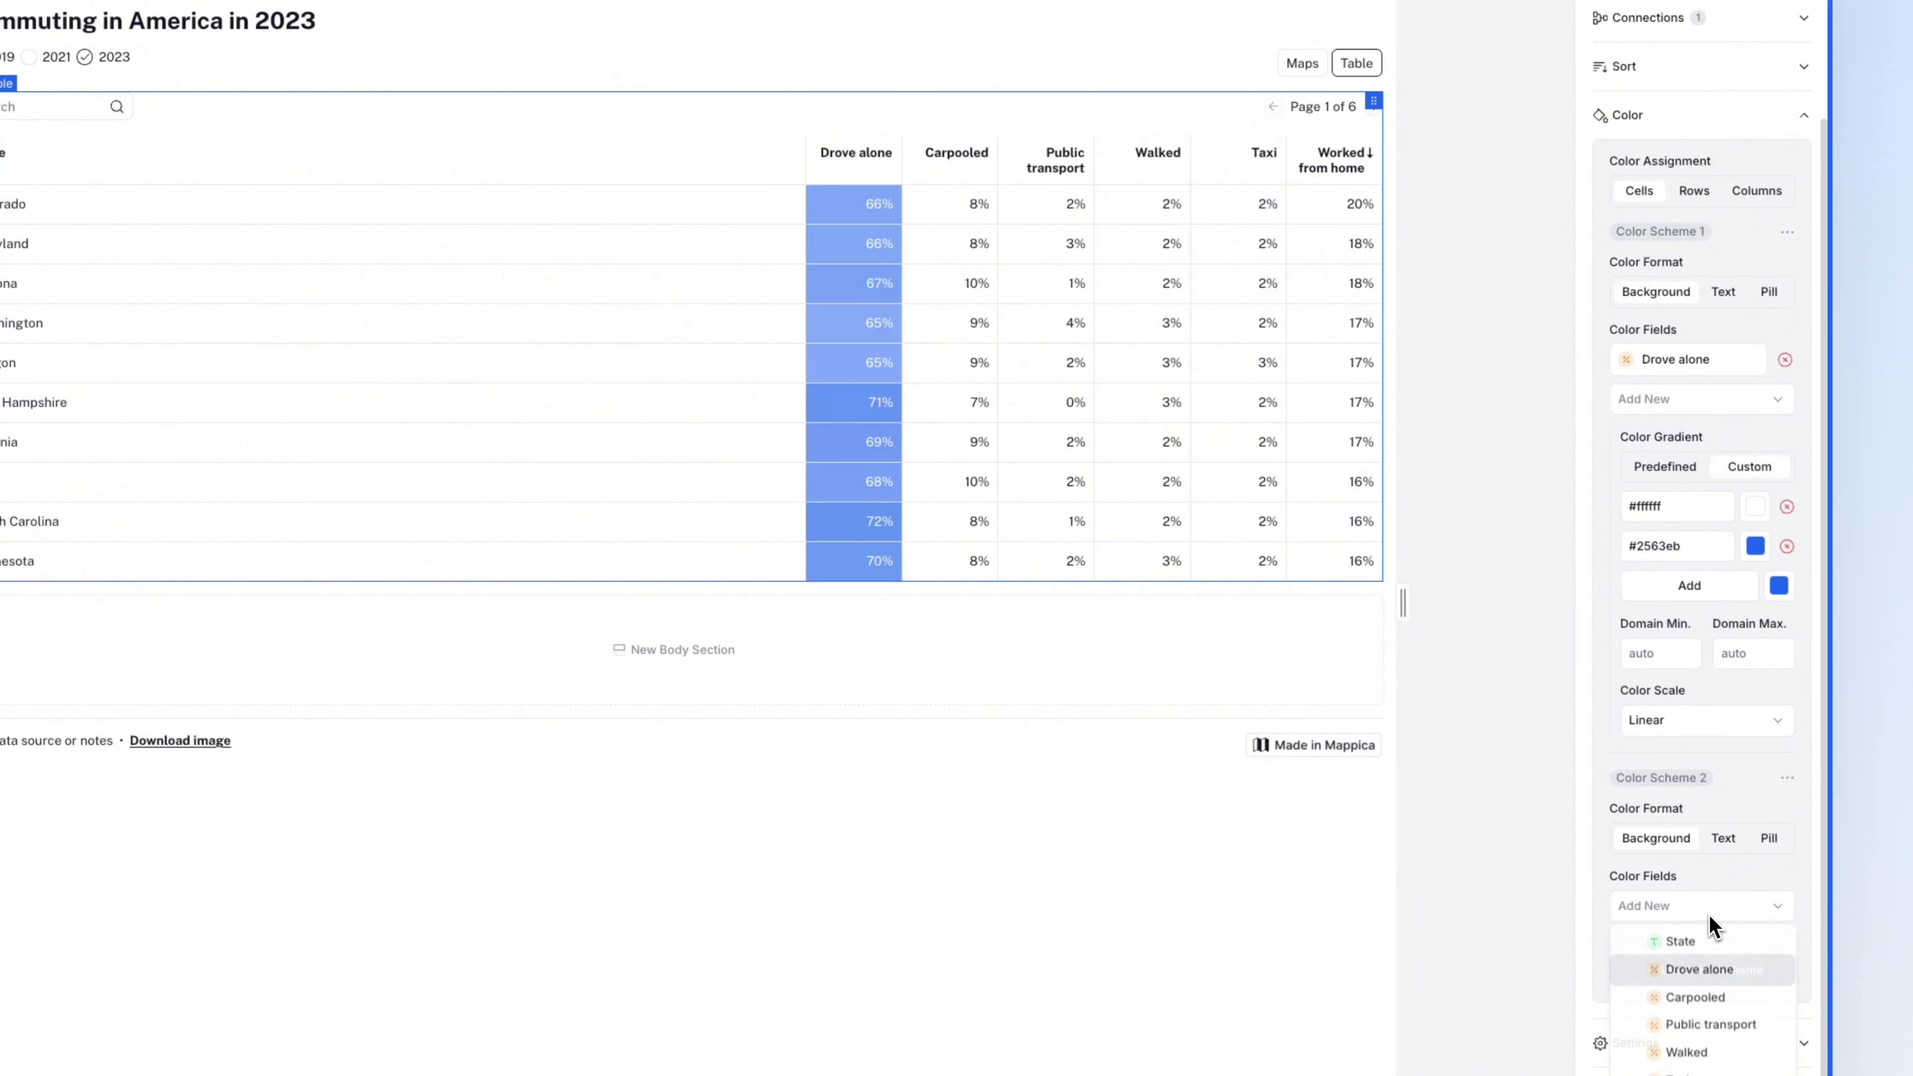
{"action": "left_click", "coordinate": [1714, 1005]}
{"action": "scroll", "coordinate": [1713, 1012], "scroll_direction": "down", "scroll_amount": 3}
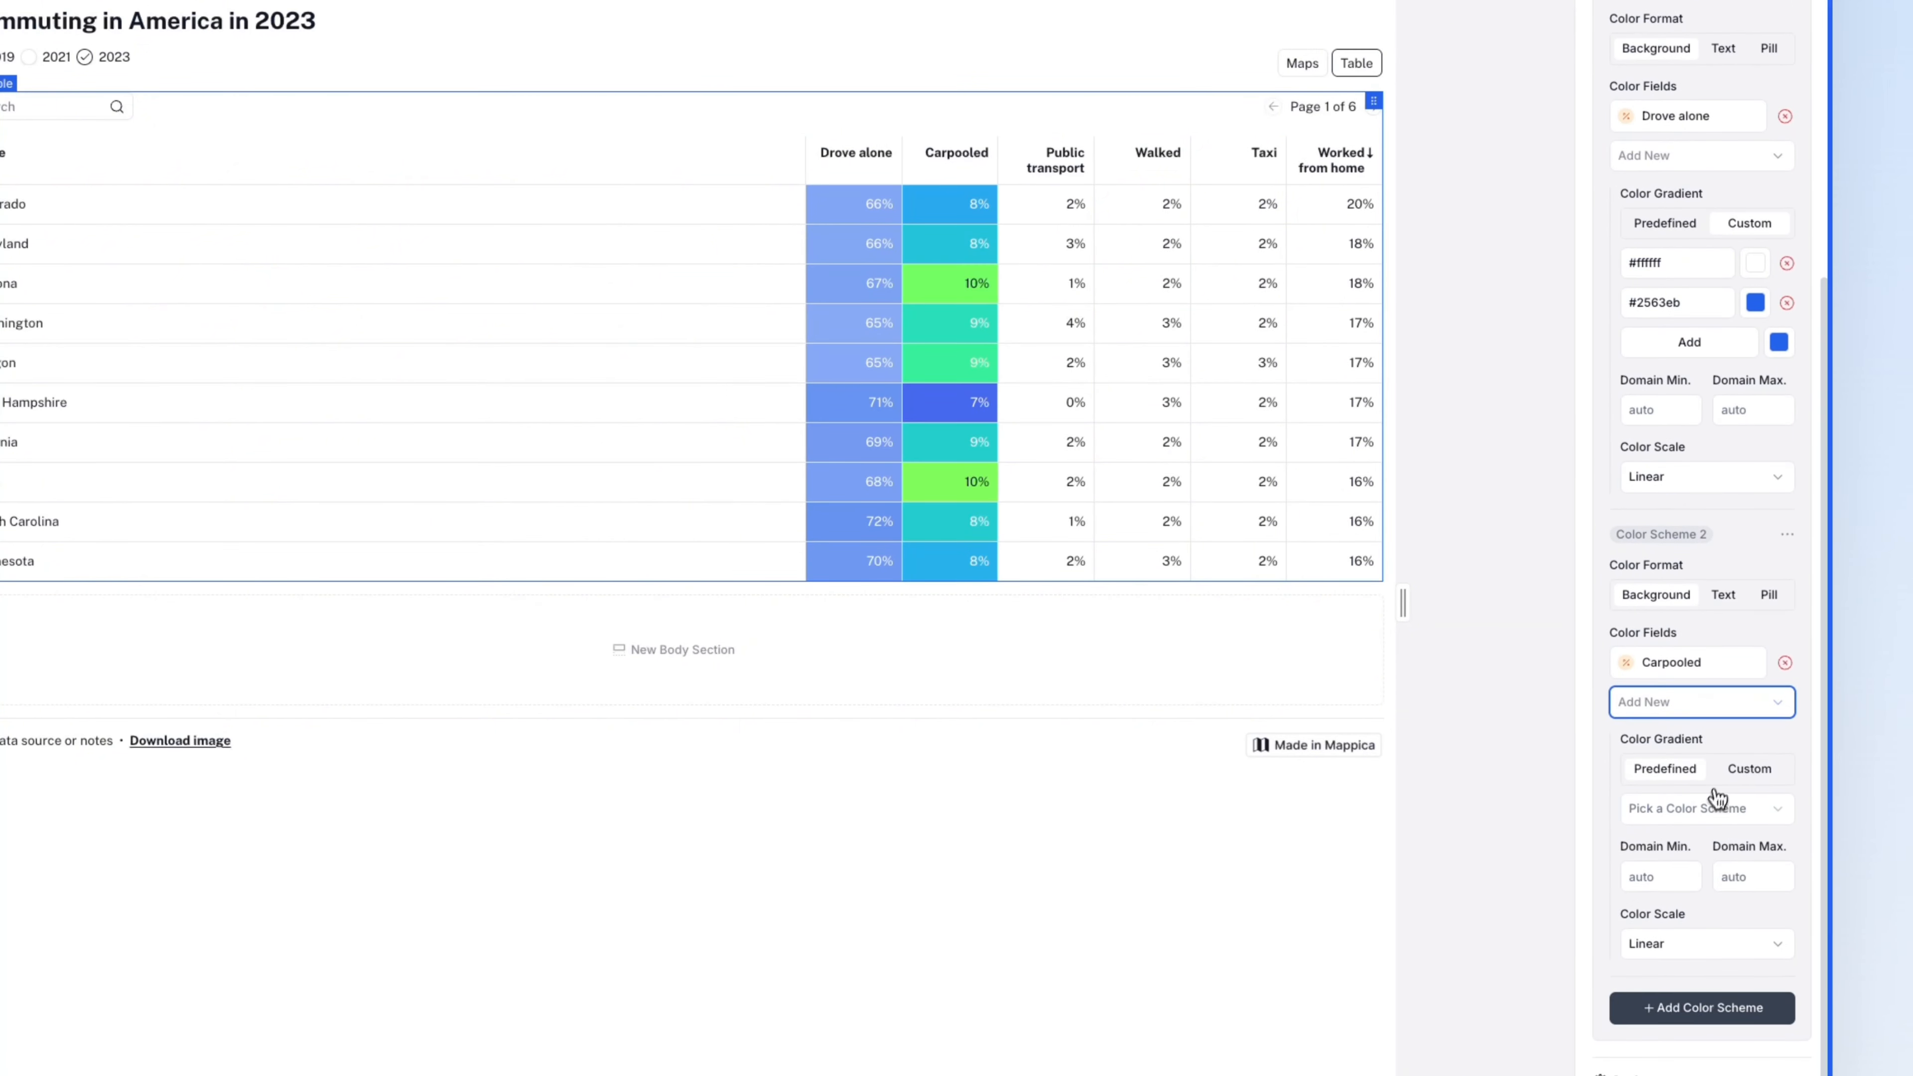
{"action": "left_click", "coordinate": [1726, 776]}
{"action": "left_click", "coordinate": [1721, 808]}
{"action": "left_click", "coordinate": [1719, 846]}
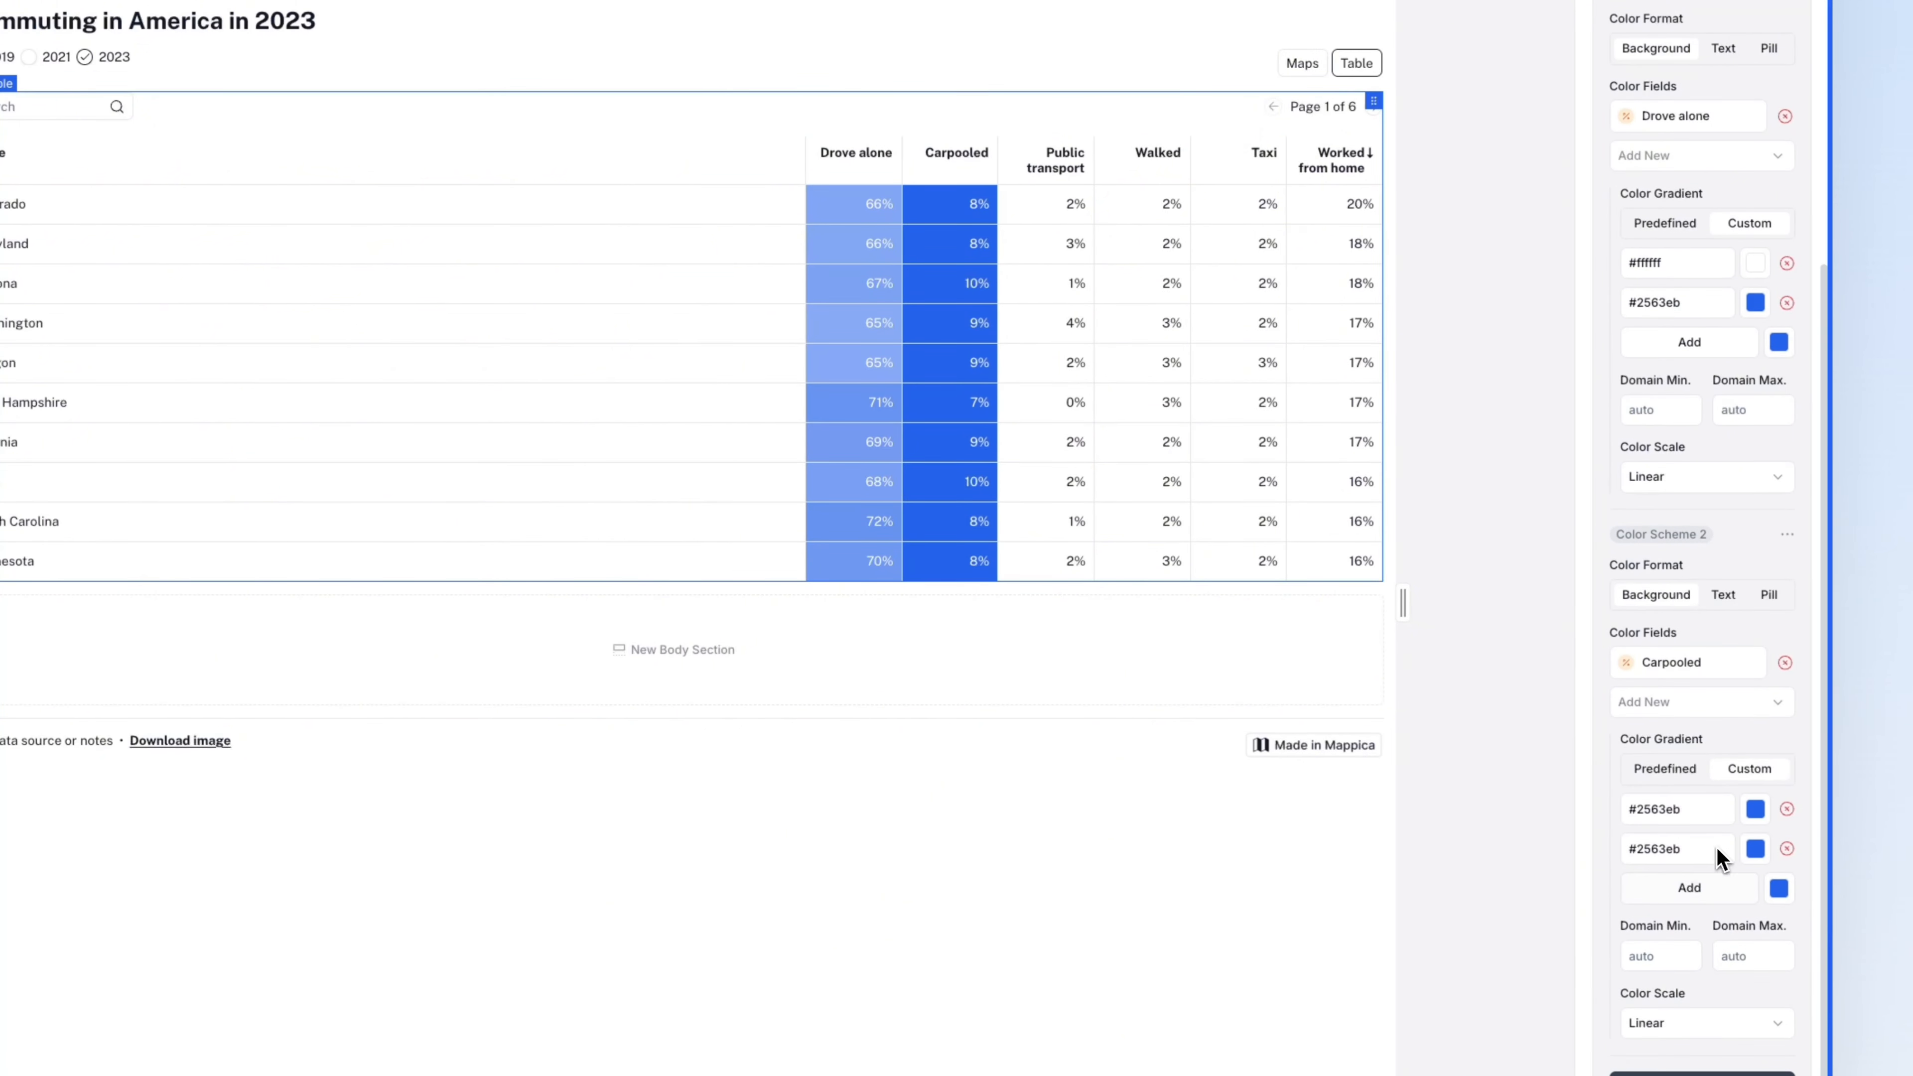
{"action": "left_click", "coordinate": [1753, 811]}
{"action": "left_click", "coordinate": [1597, 906]}
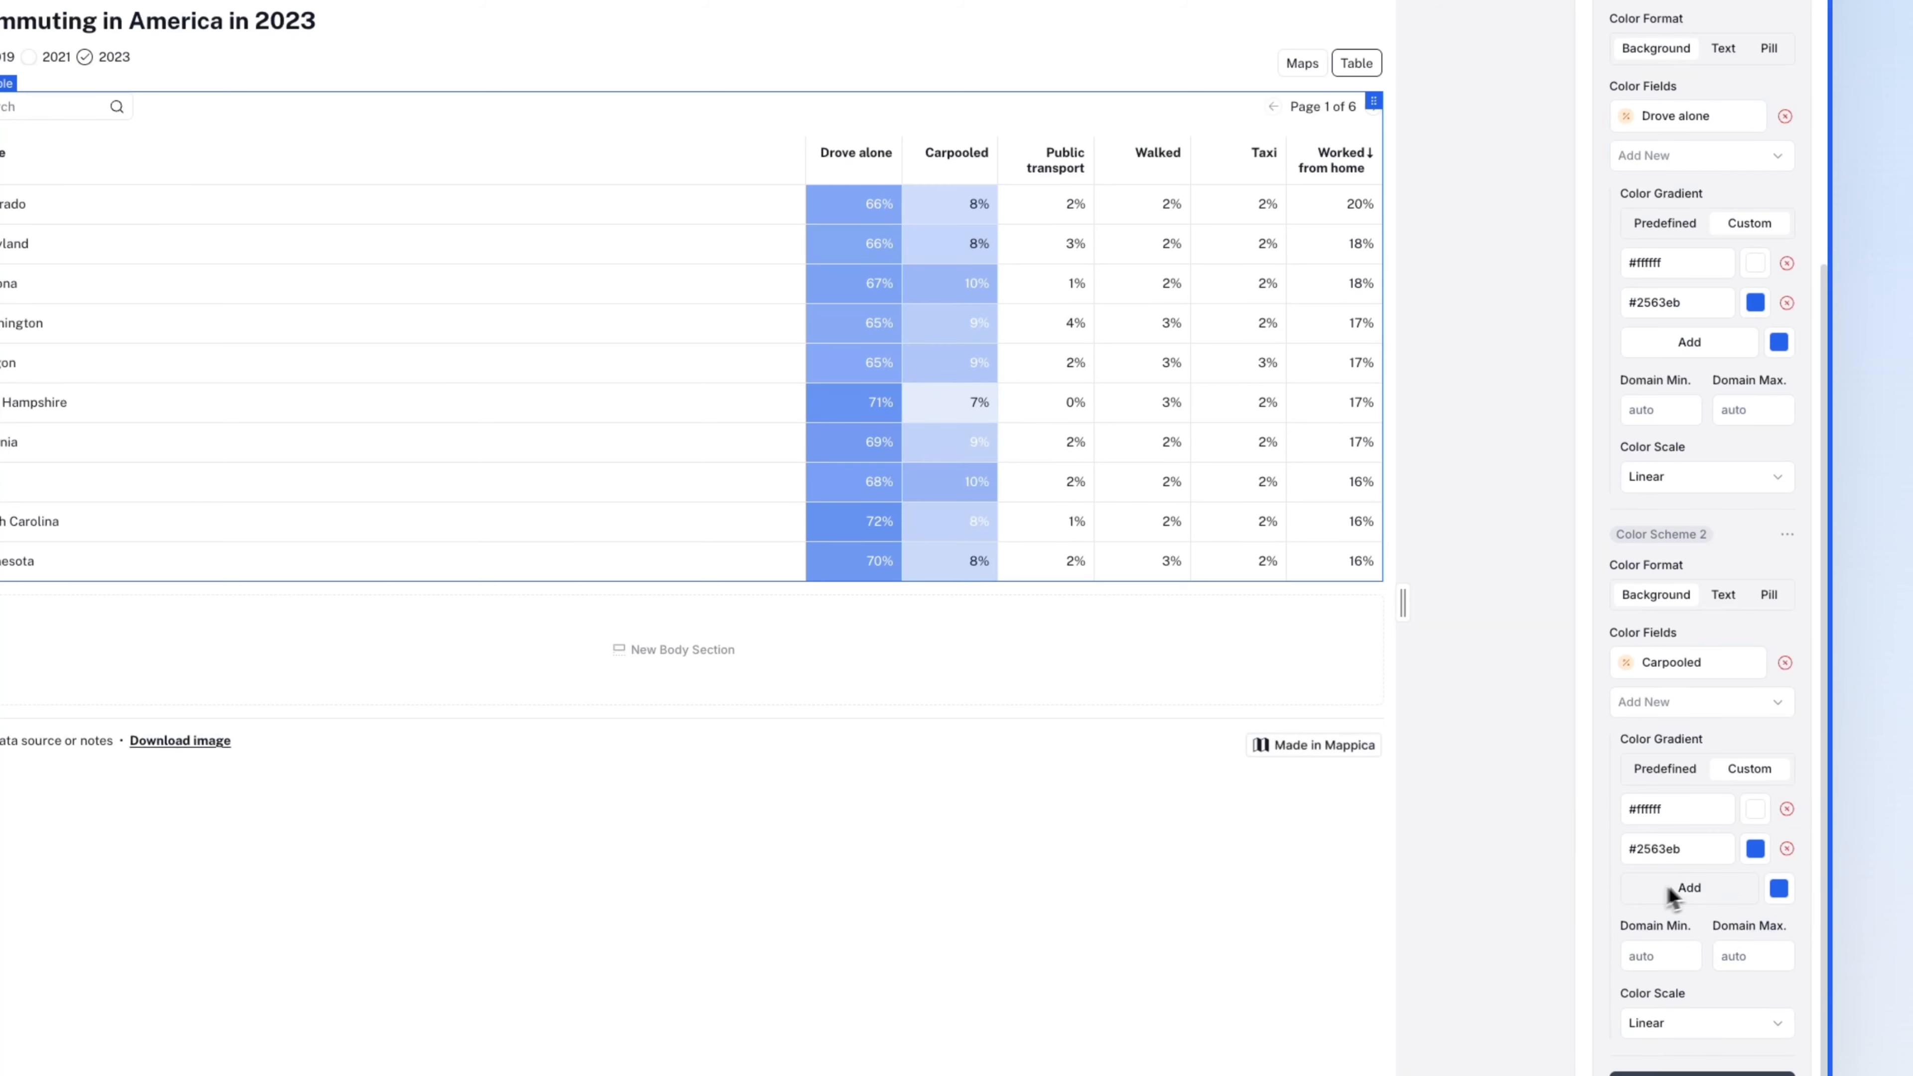
{"action": "left_click", "coordinate": [1756, 850]}
{"action": "left_click", "coordinate": [1760, 1035]}
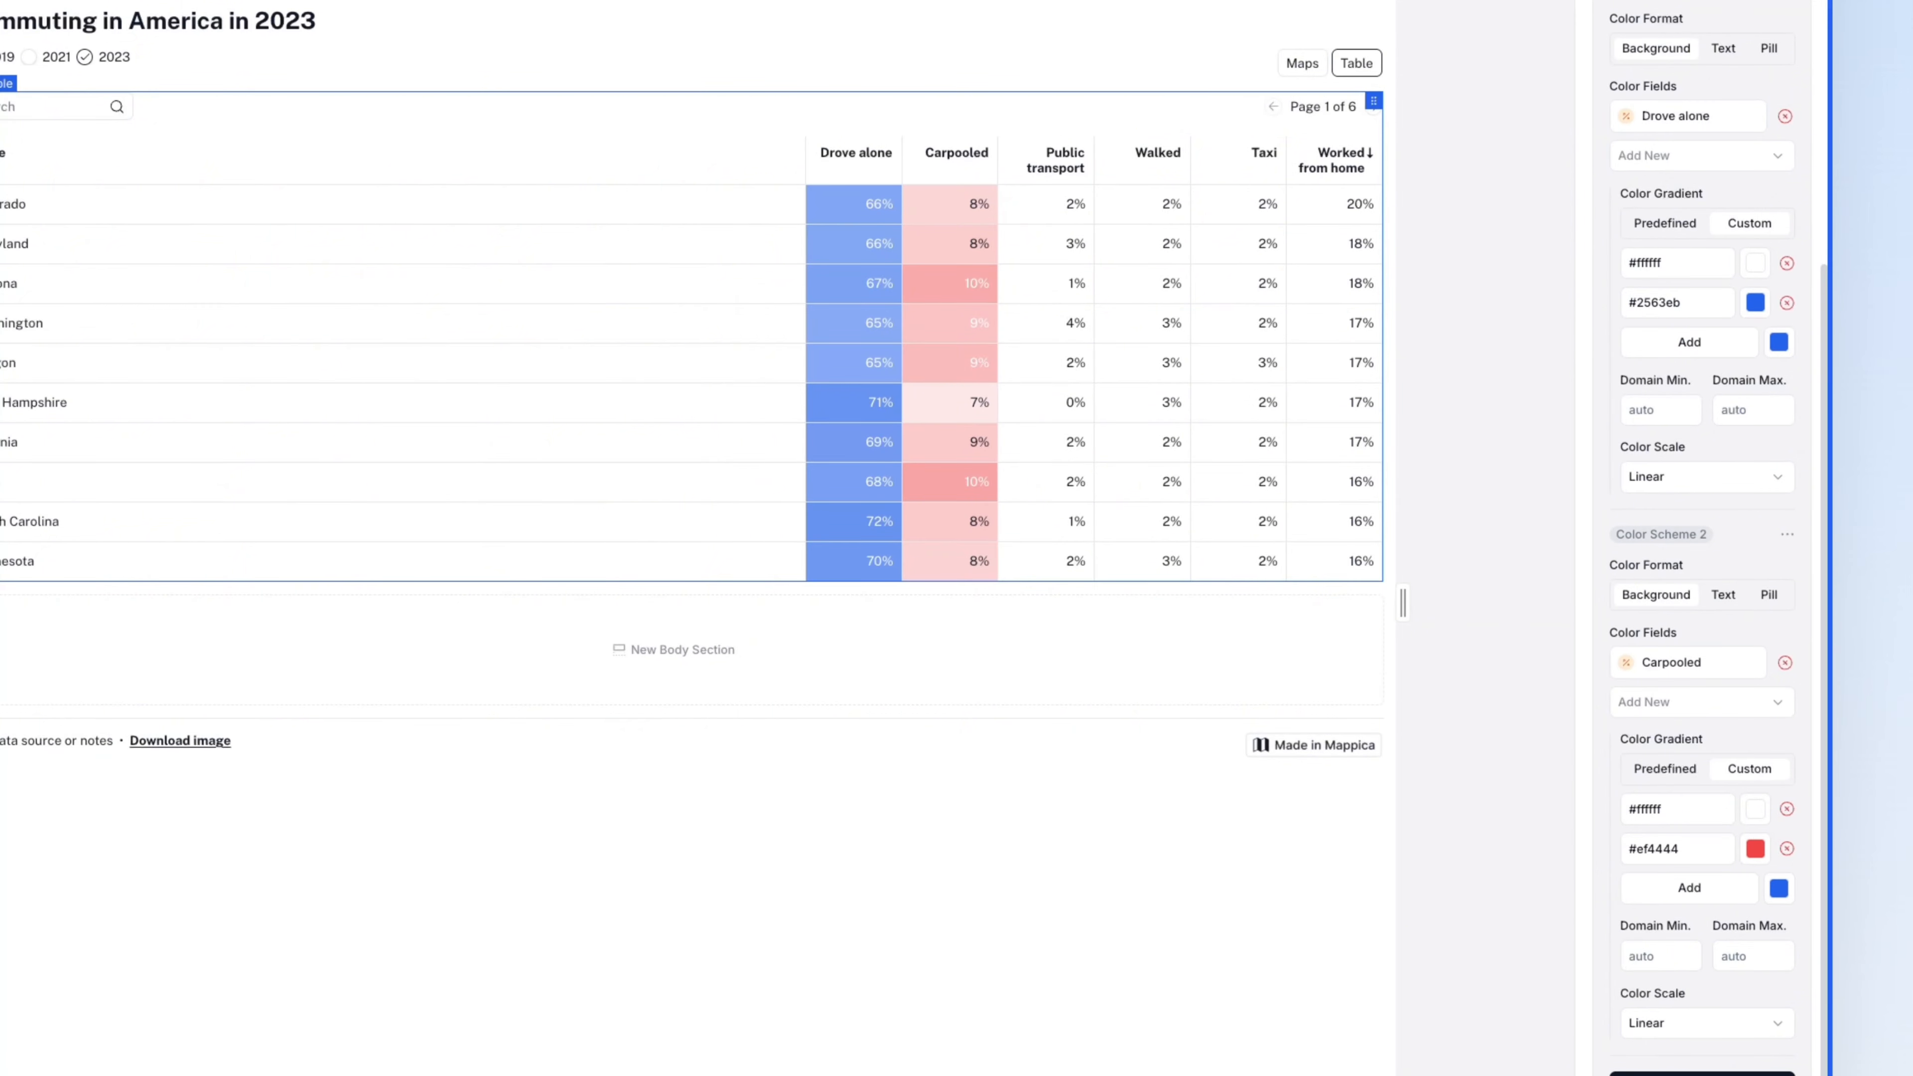
- Add a third scheme shading Public transport with a white-to-dark custom gradient
{"action": "left_click", "coordinate": [1703, 1074]}
{"action": "scroll", "coordinate": [1706, 1056], "scroll_direction": "down", "scroll_amount": 4}
{"action": "left_click", "coordinate": [1703, 903]}
{"action": "left_click", "coordinate": [1714, 1029]}
{"action": "left_click", "coordinate": [1745, 1010]}
{"action": "scroll", "coordinate": [1721, 1010], "scroll_direction": "down", "scroll_amount": 3}
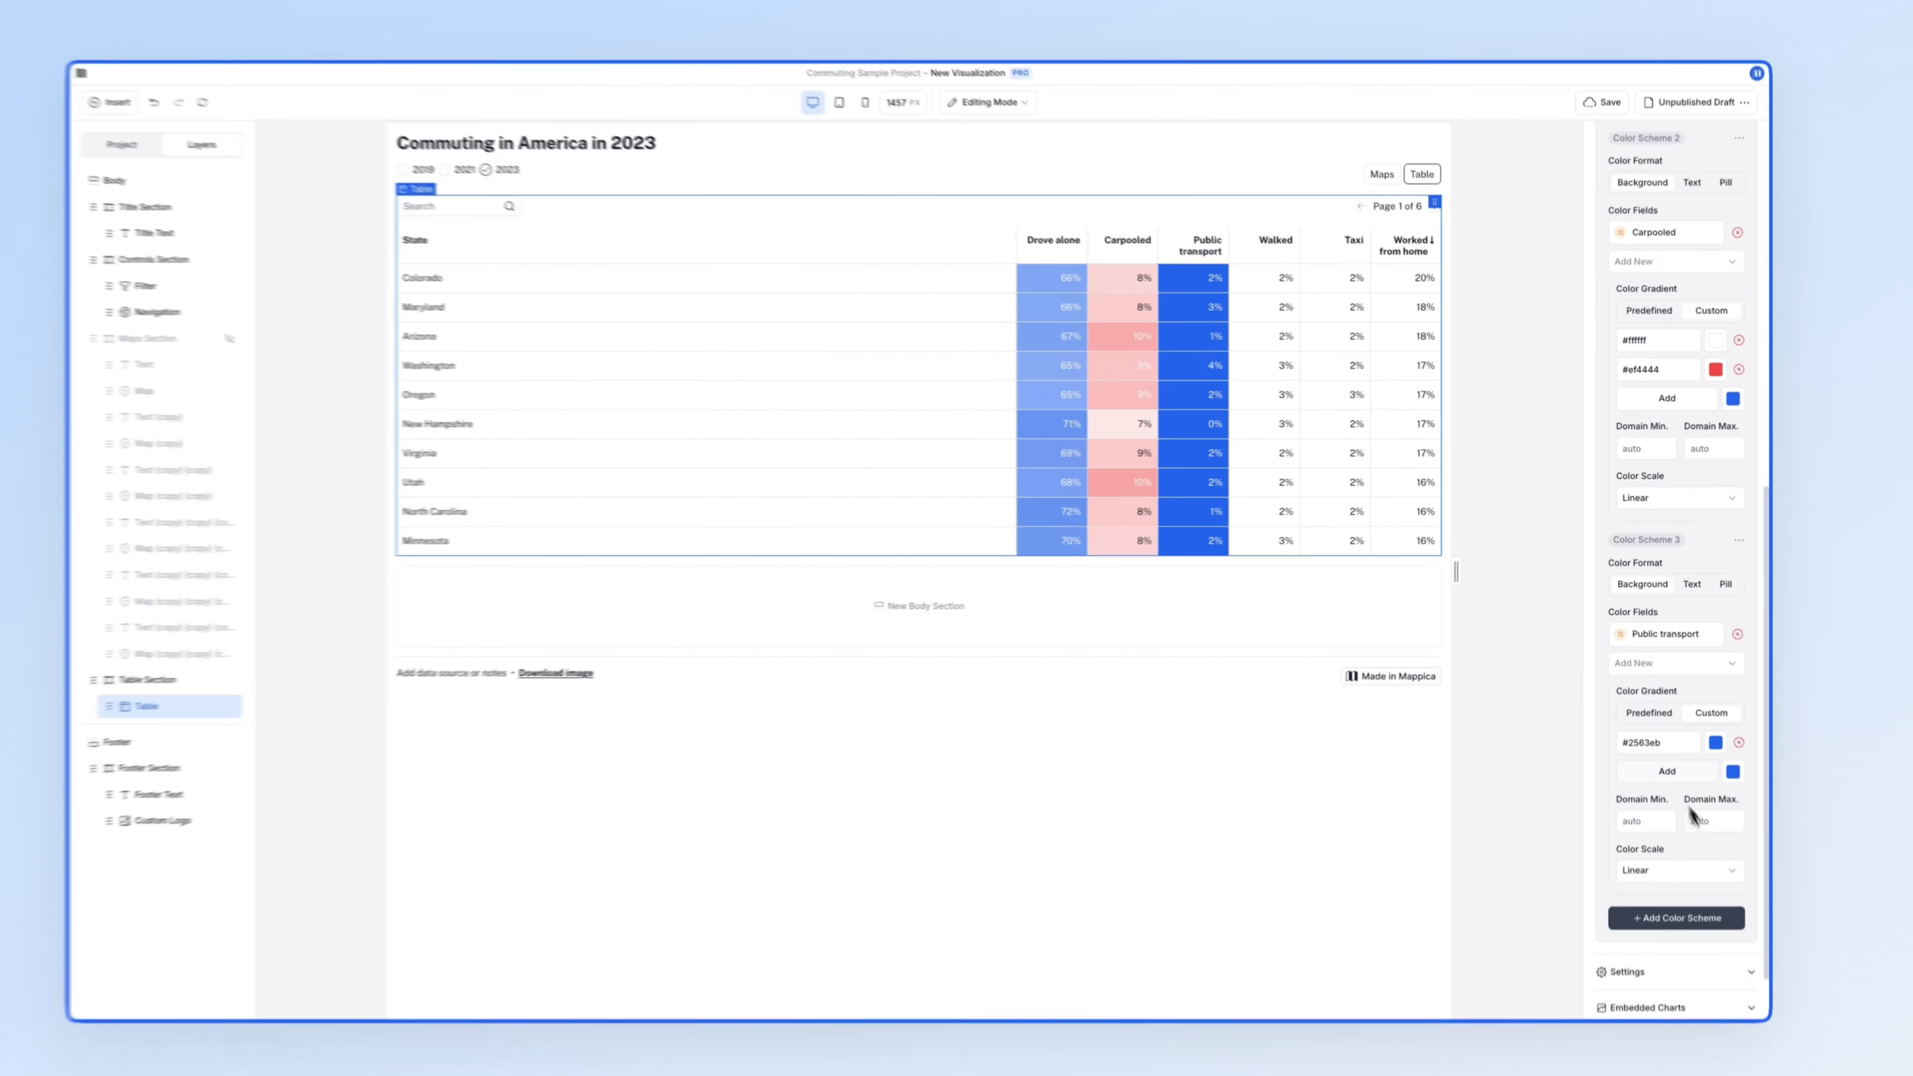
{"action": "left_click", "coordinate": [1668, 771]}
{"action": "left_click", "coordinate": [1678, 947]}
- Add a fourth scheme shading Walked with a white-to-yellow custom gradient
{"action": "scroll", "coordinate": [1676, 904], "scroll_direction": "down", "scroll_amount": 5}
{"action": "left_click", "coordinate": [1676, 784]}
{"action": "left_click", "coordinate": [1686, 878]}
{"action": "left_click", "coordinate": [1712, 666]}
{"action": "left_click", "coordinate": [1667, 696]}
{"action": "left_click", "coordinate": [1668, 724]}
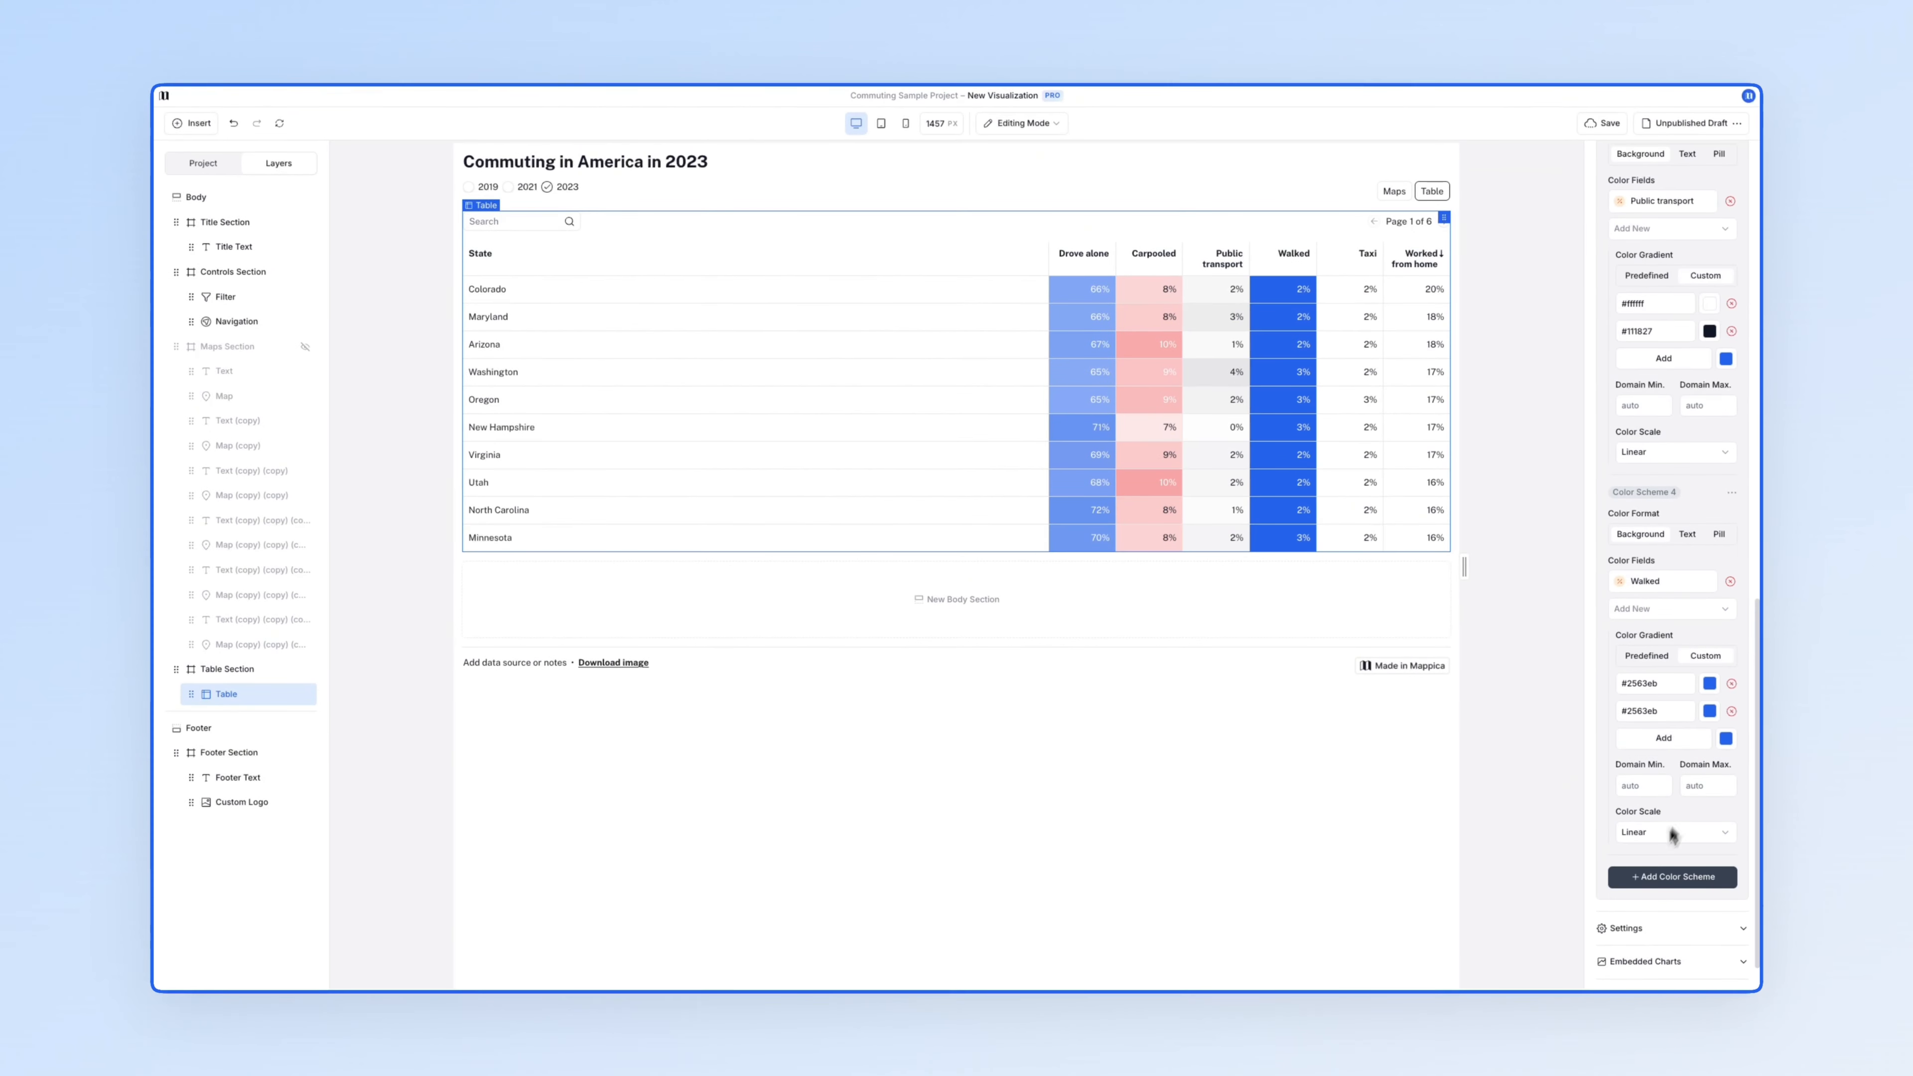
{"action": "left_click", "coordinate": [1710, 684]}
{"action": "left_click", "coordinate": [1710, 711]}
- Add a fifth scheme shading Taxi with a white-to-pink custom gradient
{"action": "left_click", "coordinate": [1672, 876]}
{"action": "left_click", "coordinate": [1672, 778]}
{"action": "left_click", "coordinate": [1699, 850]}
{"action": "left_click", "coordinate": [1710, 772]}
{"action": "left_click", "coordinate": [1710, 800]}
{"action": "left_click", "coordinate": [1735, 697]}
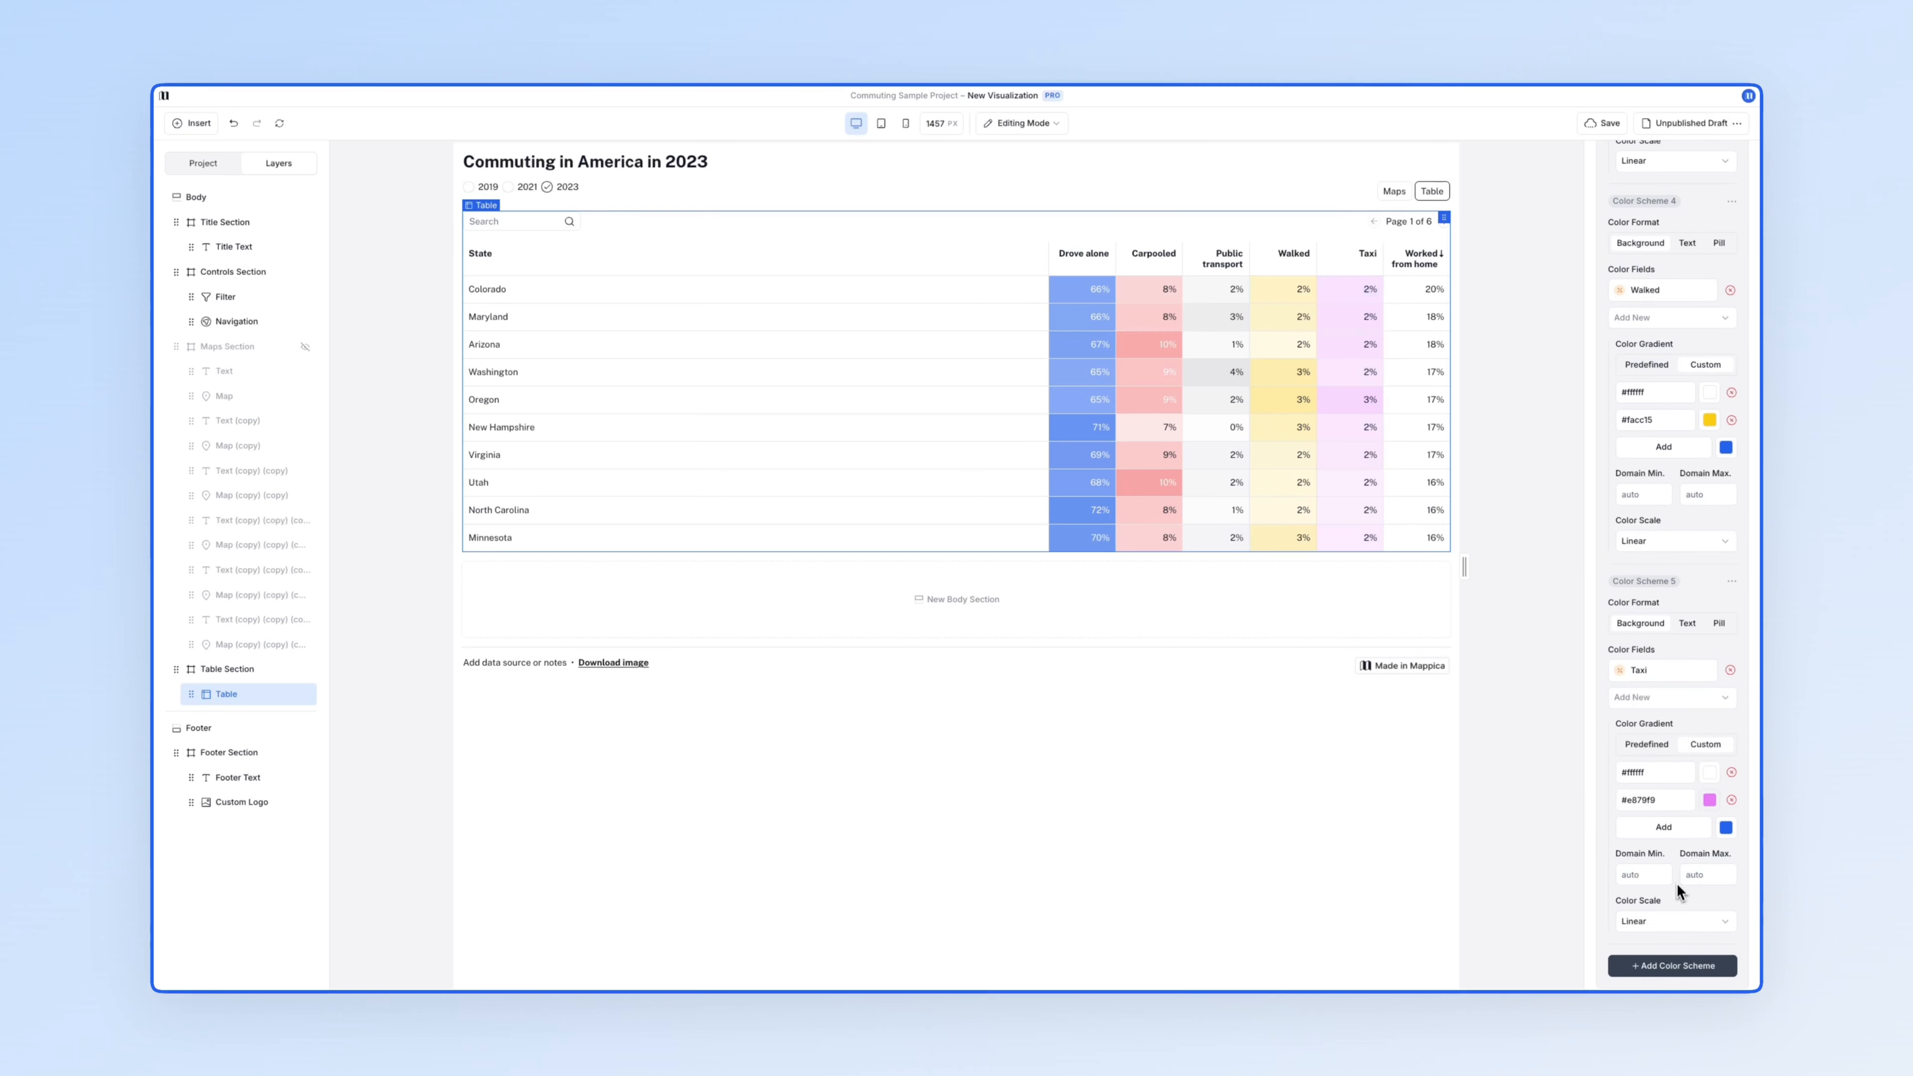
- Add a sixth scheme shading Worked from home with a white-to-dark-green custom gradient
{"action": "left_click", "coordinate": [1672, 965]}
{"action": "left_click", "coordinate": [1665, 684]}
{"action": "left_click", "coordinate": [1664, 711]}
{"action": "left_click", "coordinate": [1710, 684]}
{"action": "left_click", "coordinate": [1594, 740]}
{"action": "left_click", "coordinate": [1710, 712]}
{"action": "left_click", "coordinate": [1650, 851]}
{"action": "left_click", "coordinate": [1710, 712]}
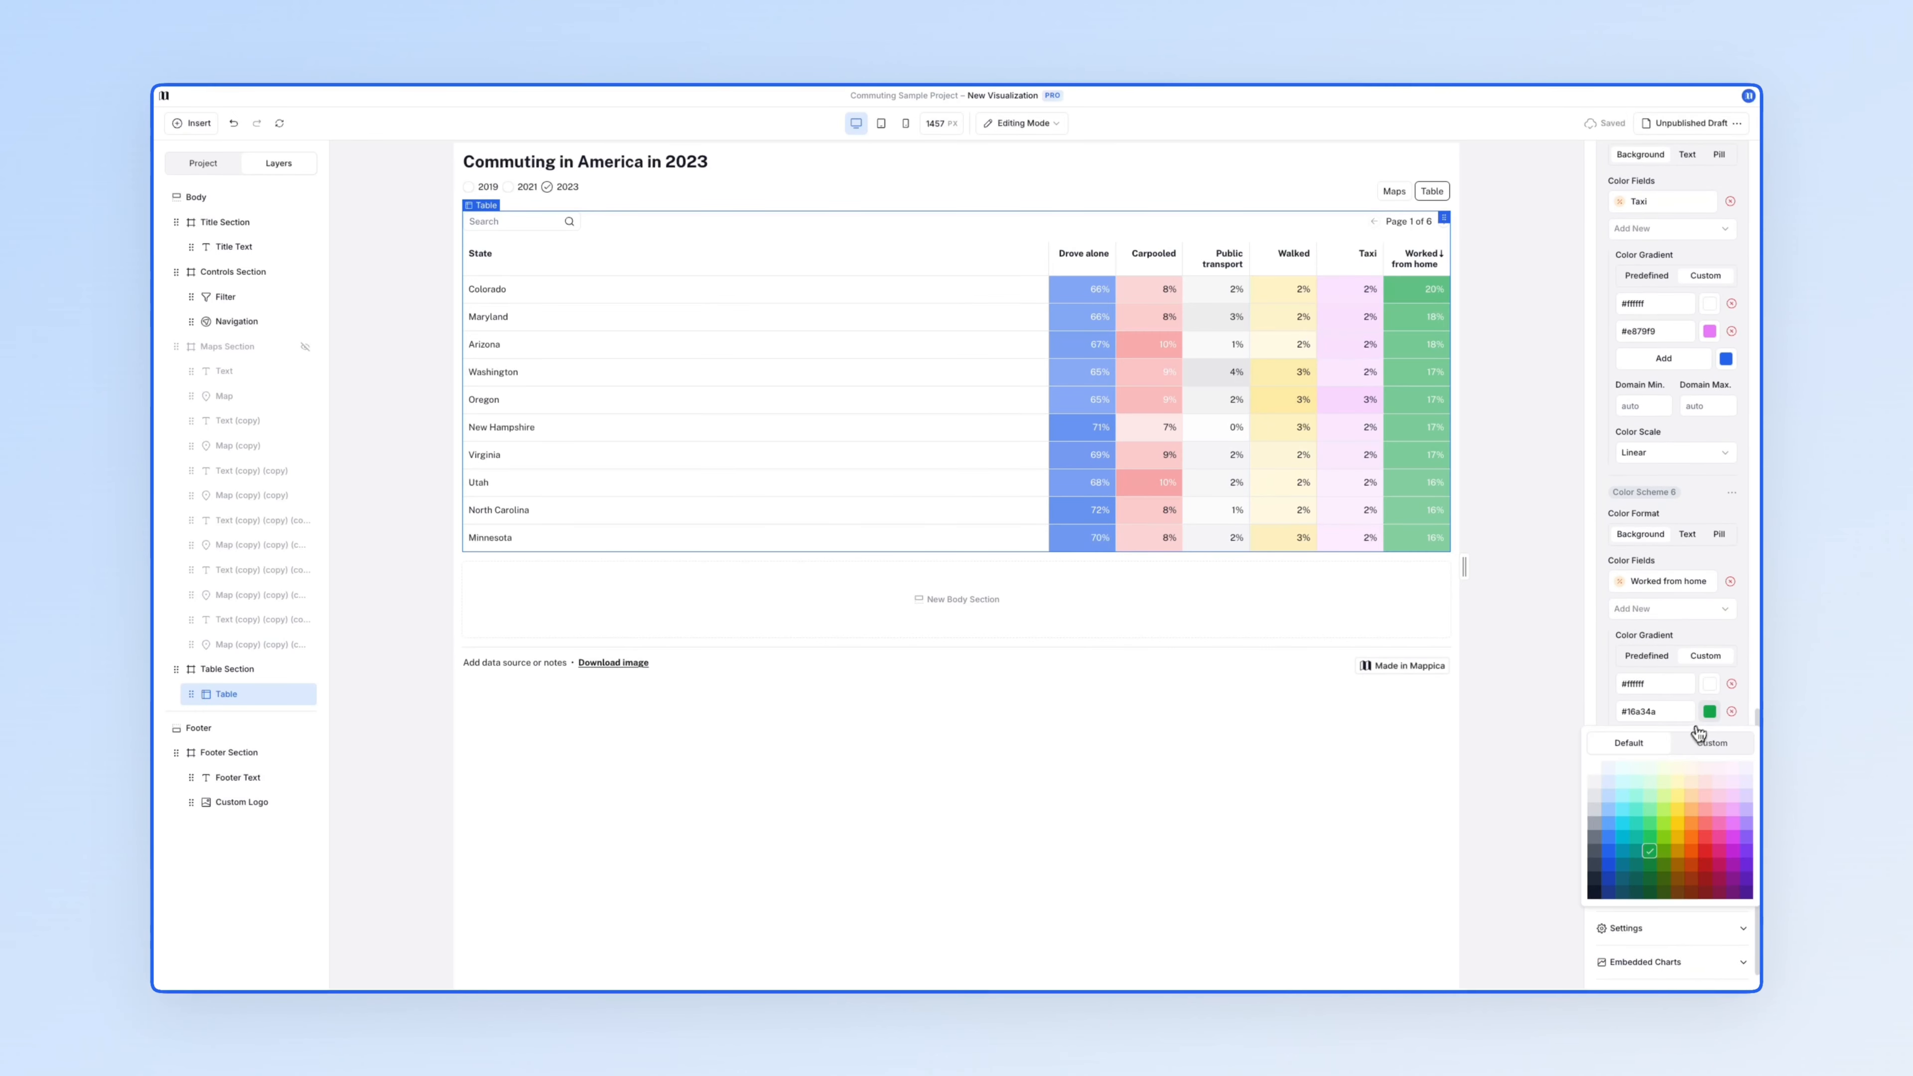
{"action": "left_click", "coordinate": [1650, 864]}
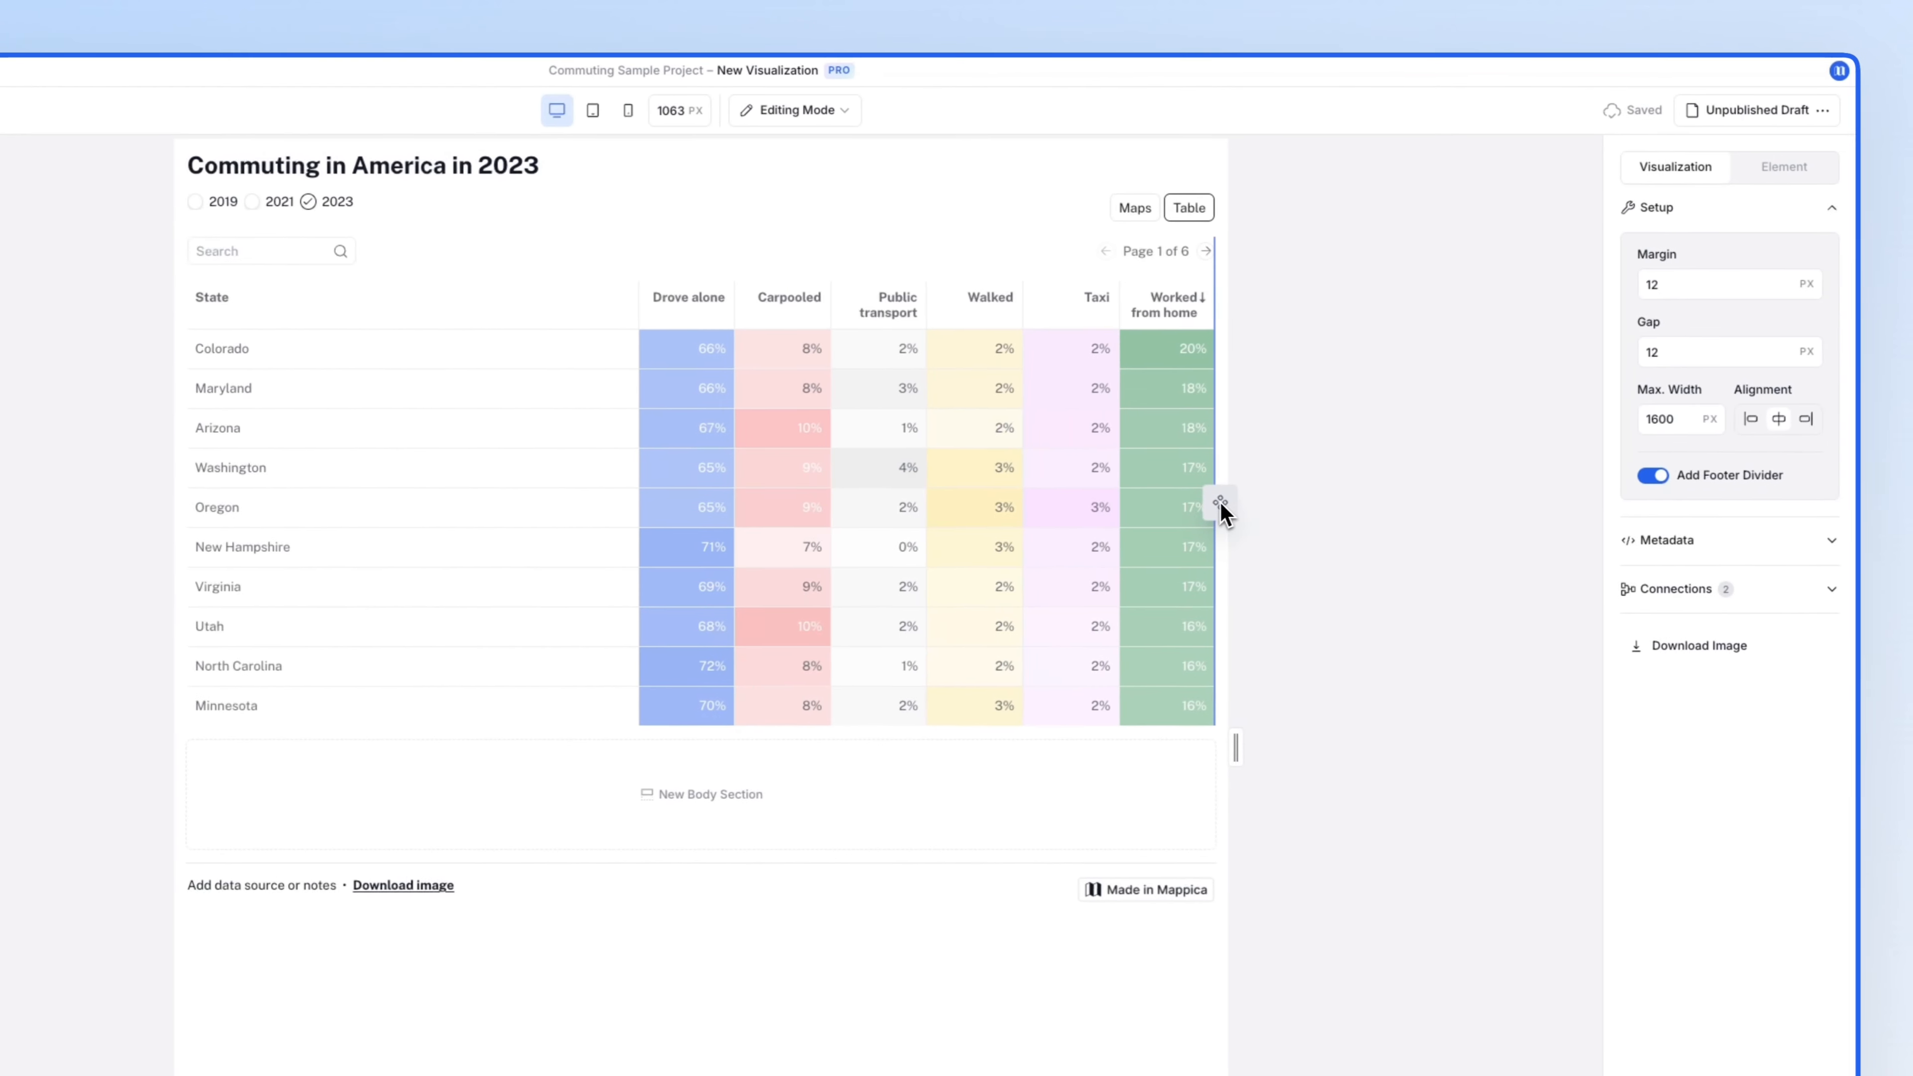
- Place a selector below the table in a vertically stacked section, styled as checkboxes
{"action": "left_click_drag", "start_coordinate": [1221, 503], "coordinate": [1218, 503]}
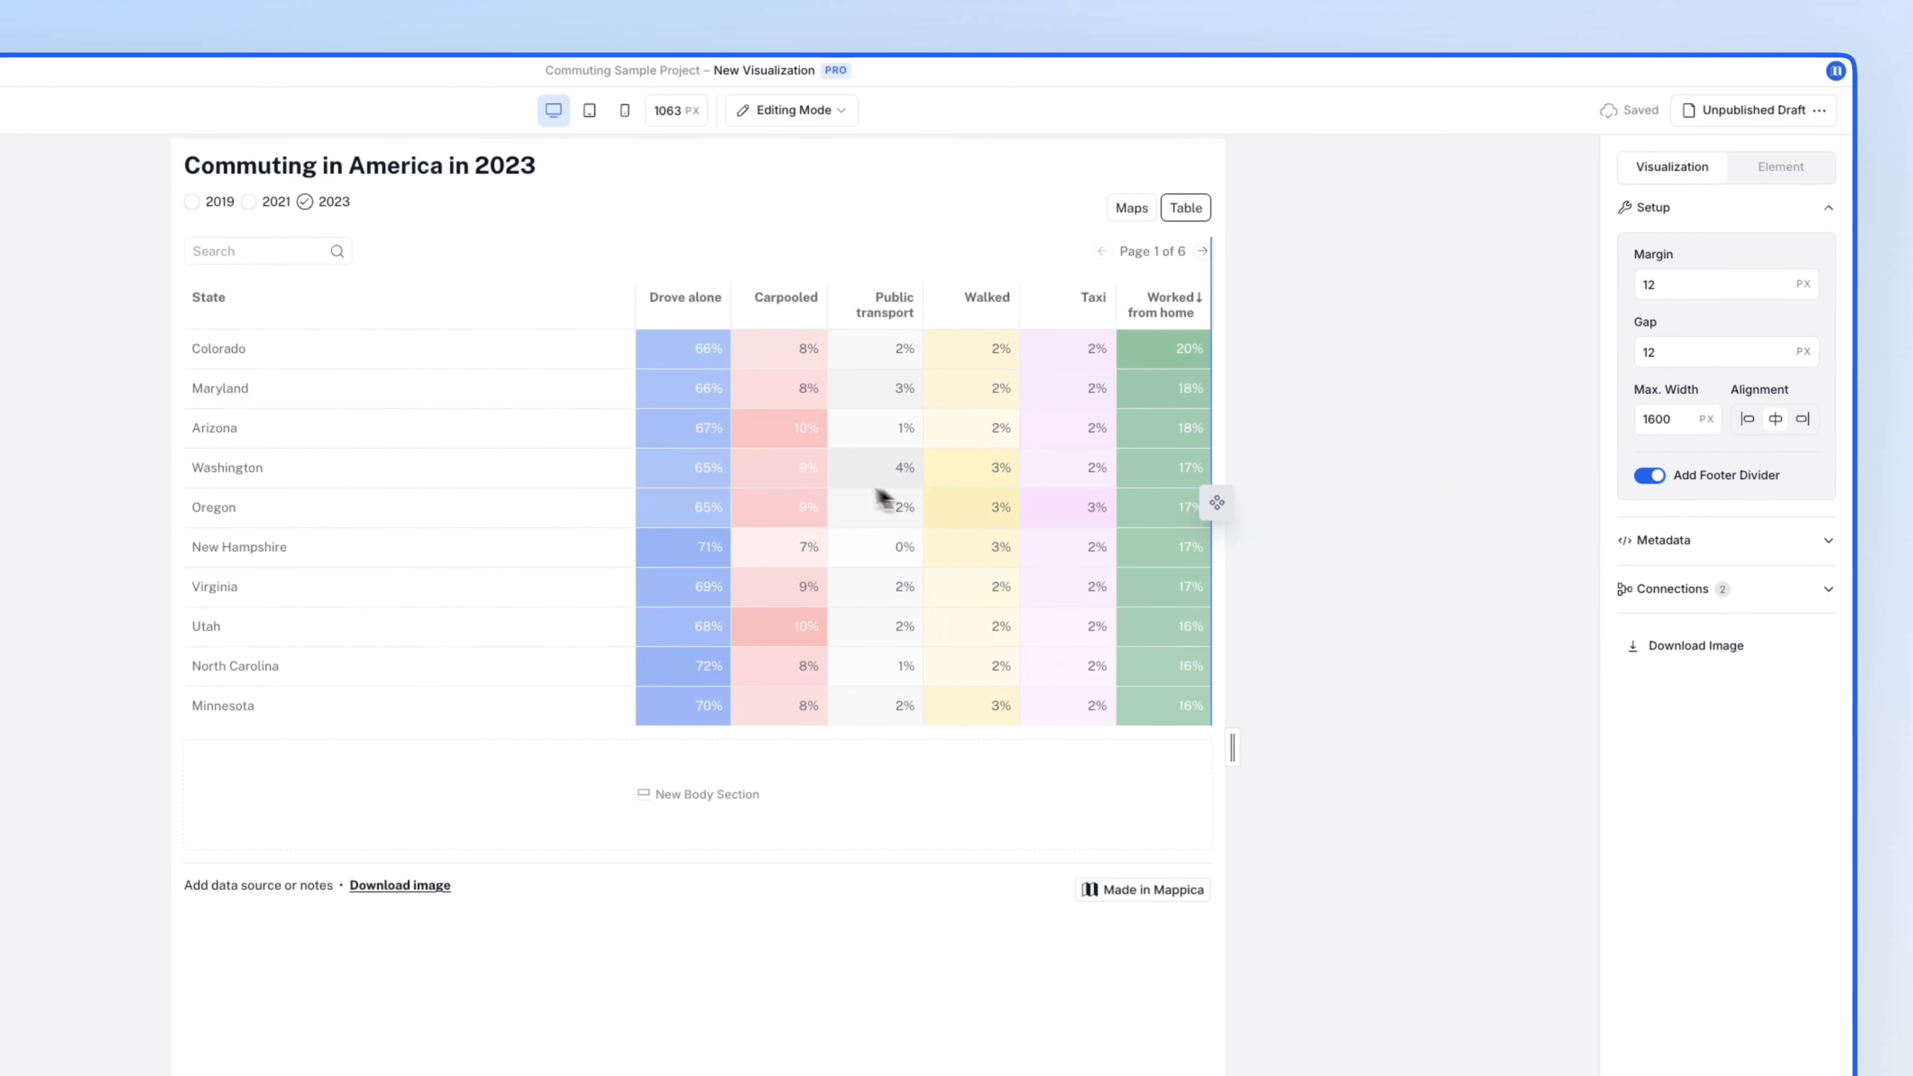
{"action": "left_click", "coordinate": [701, 476]}
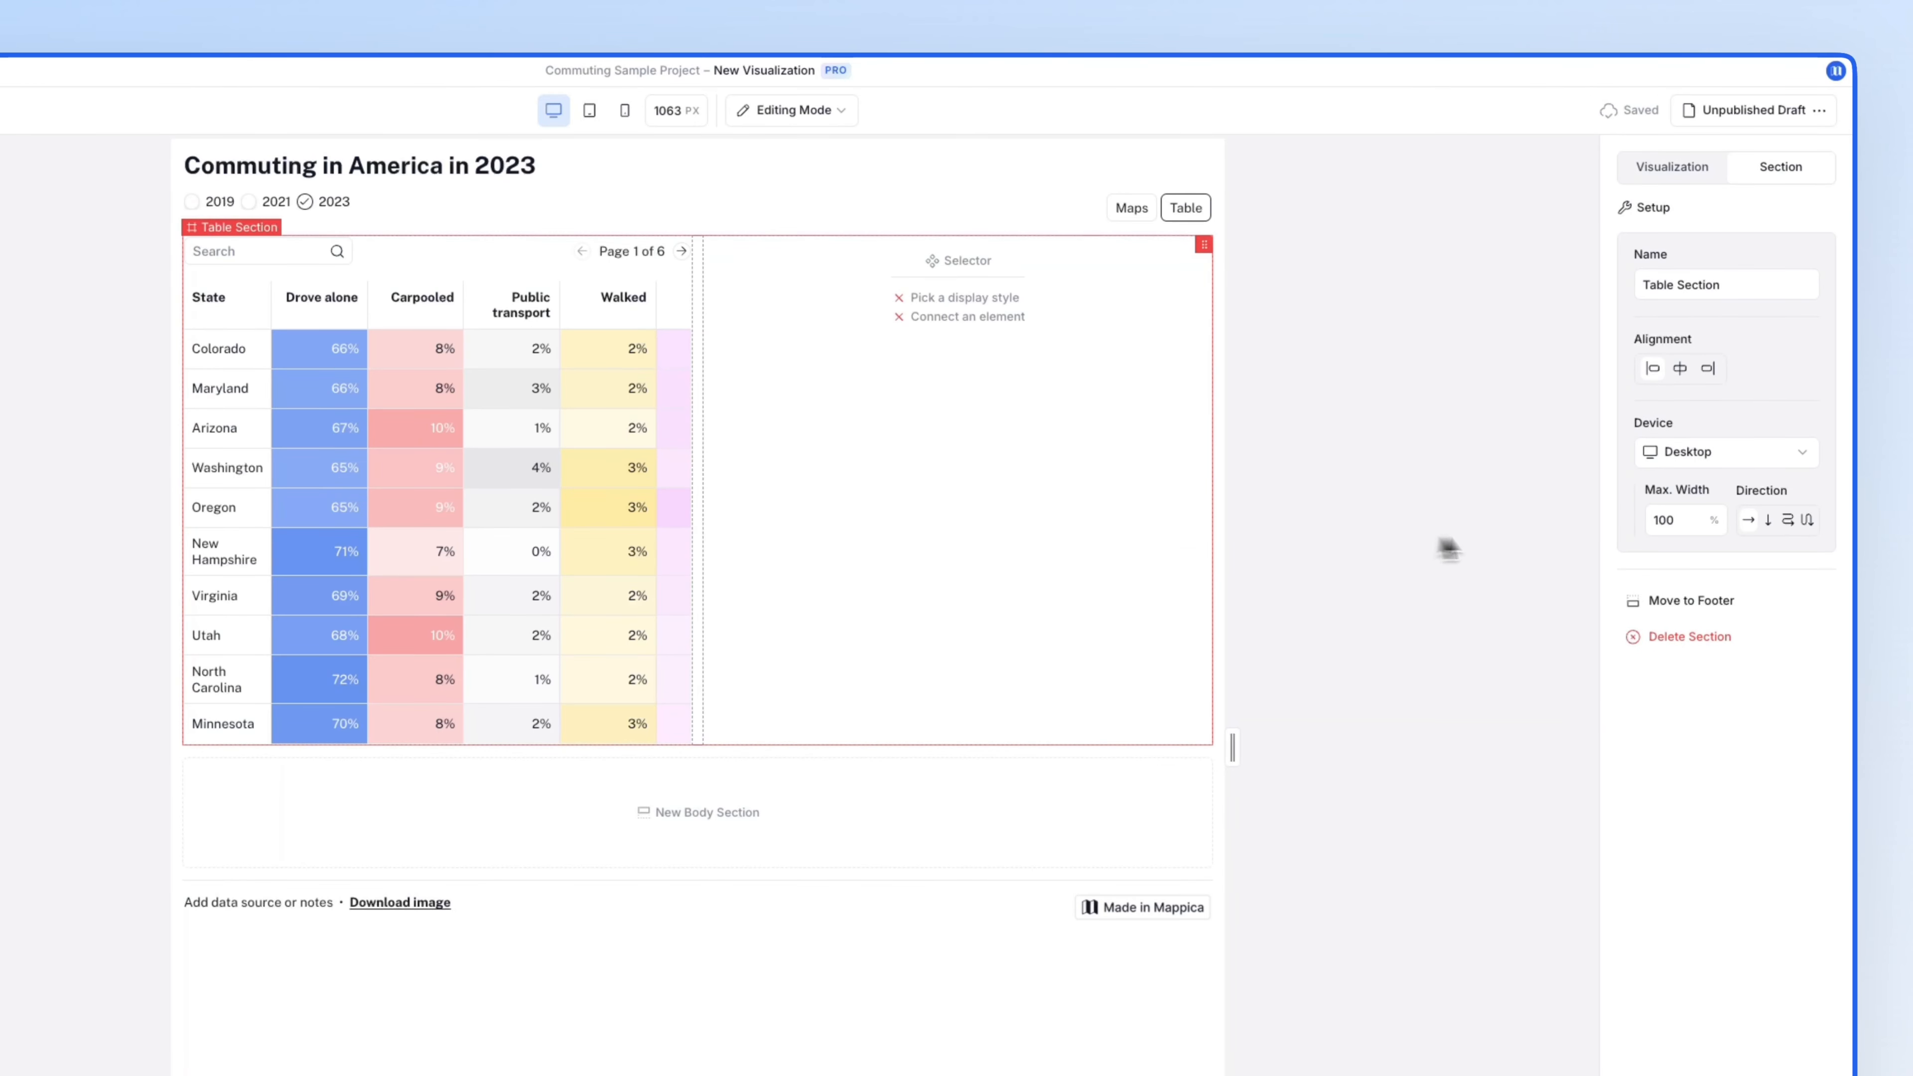
{"action": "left_click", "coordinate": [1768, 528]}
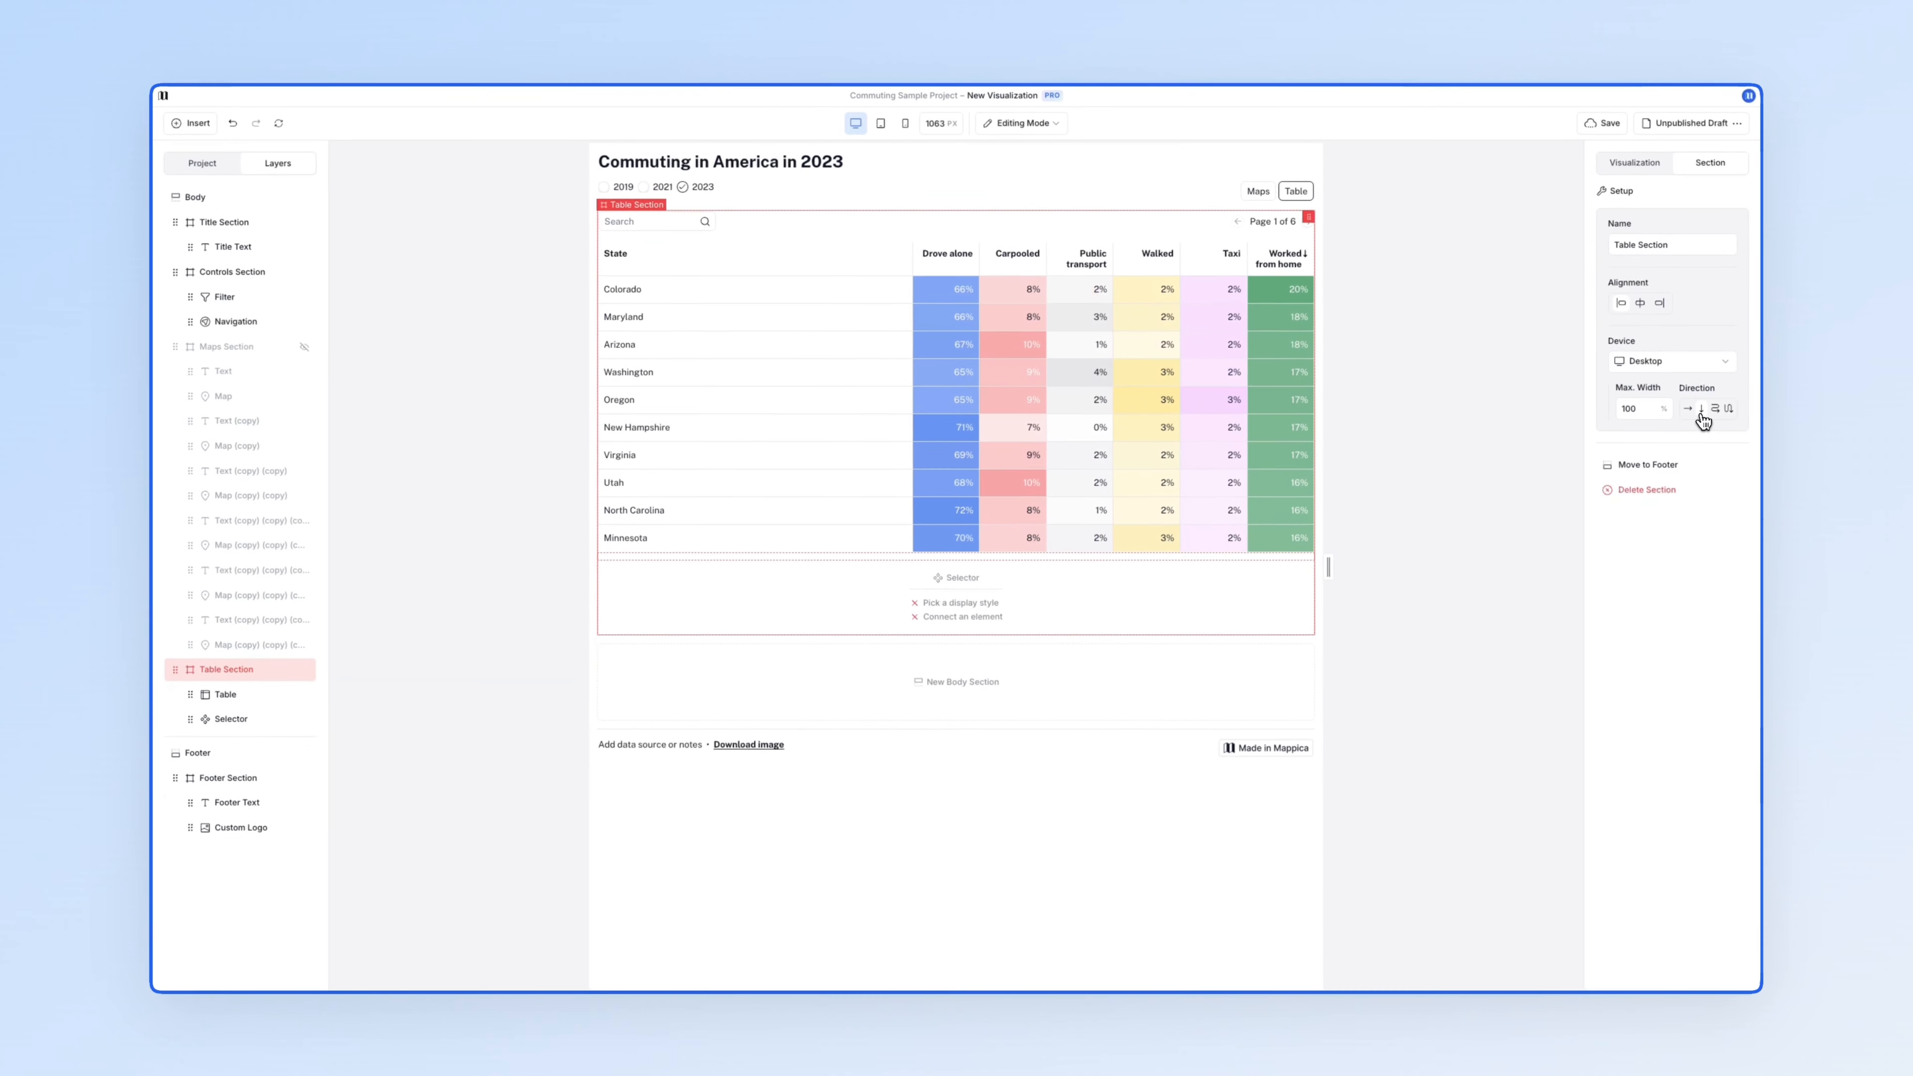
{"action": "left_click", "coordinate": [1282, 585]}
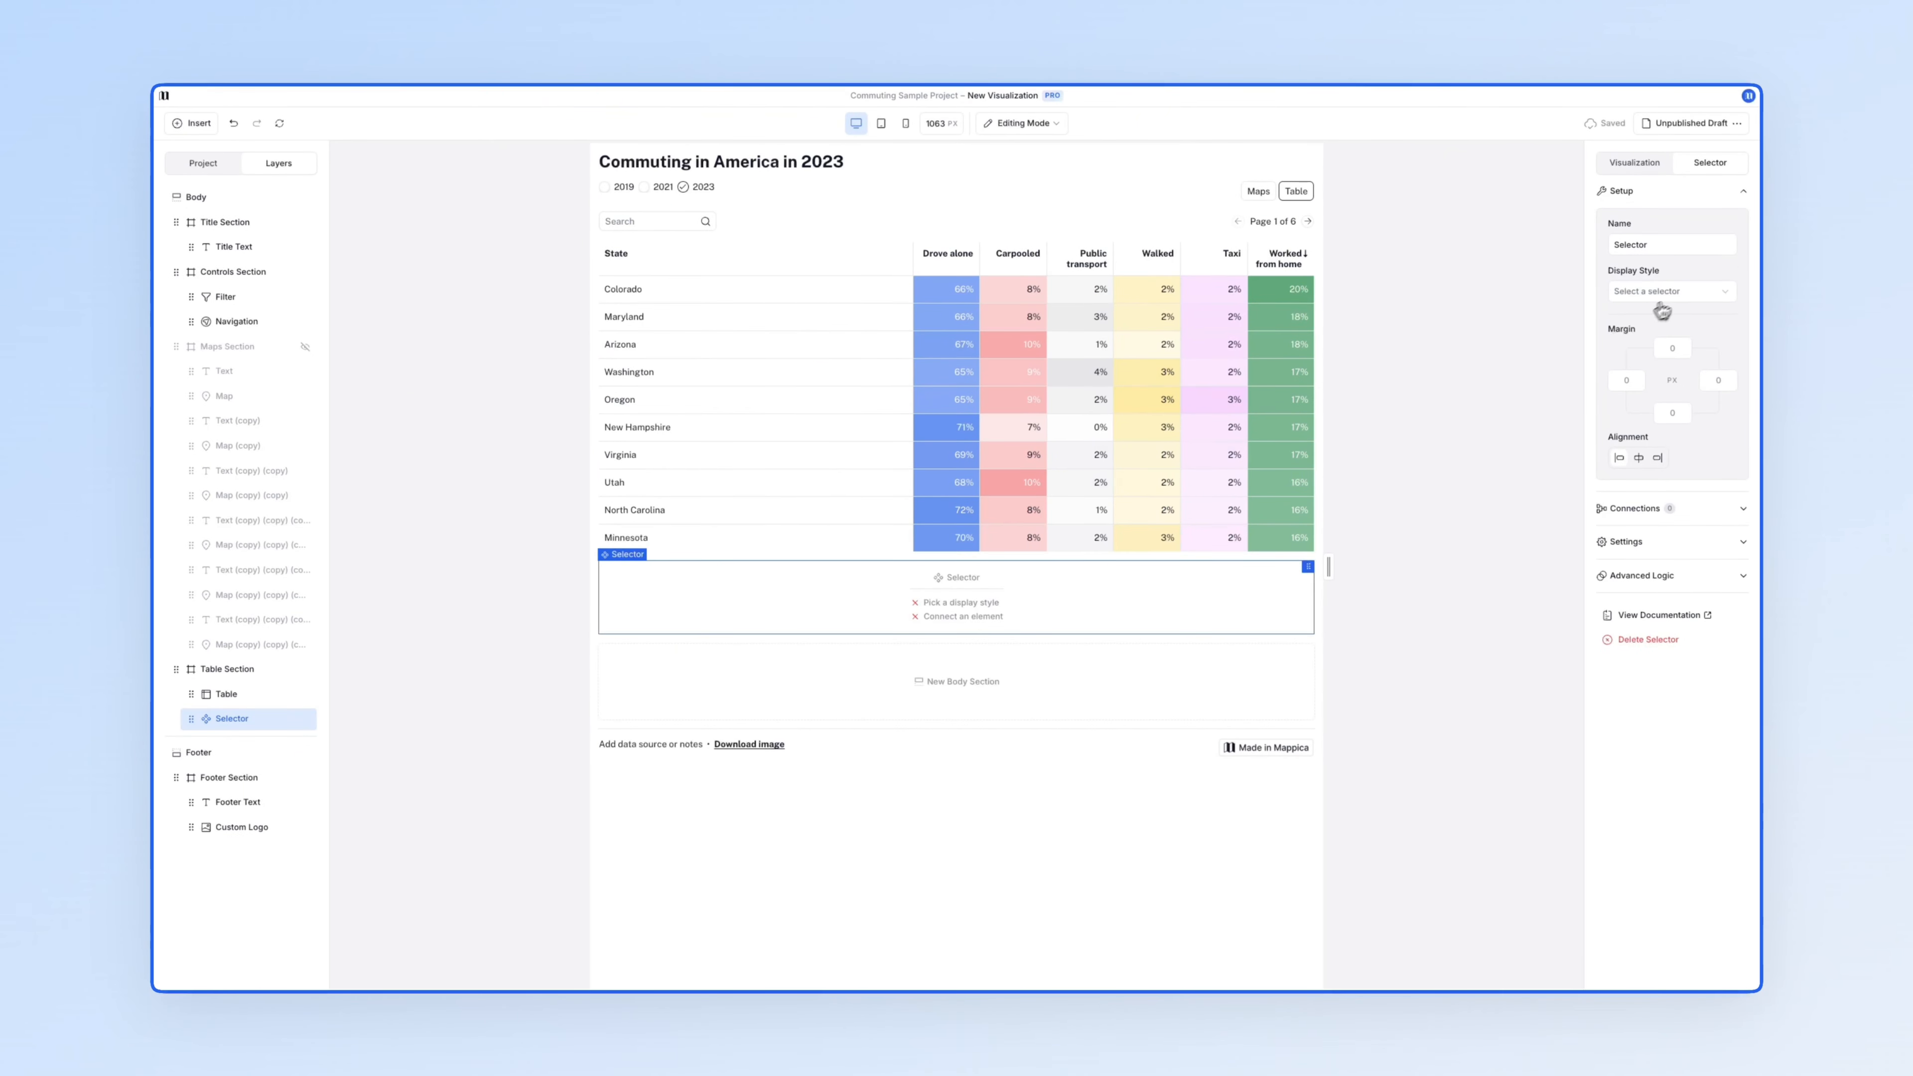
{"action": "left_click", "coordinate": [1676, 294]}
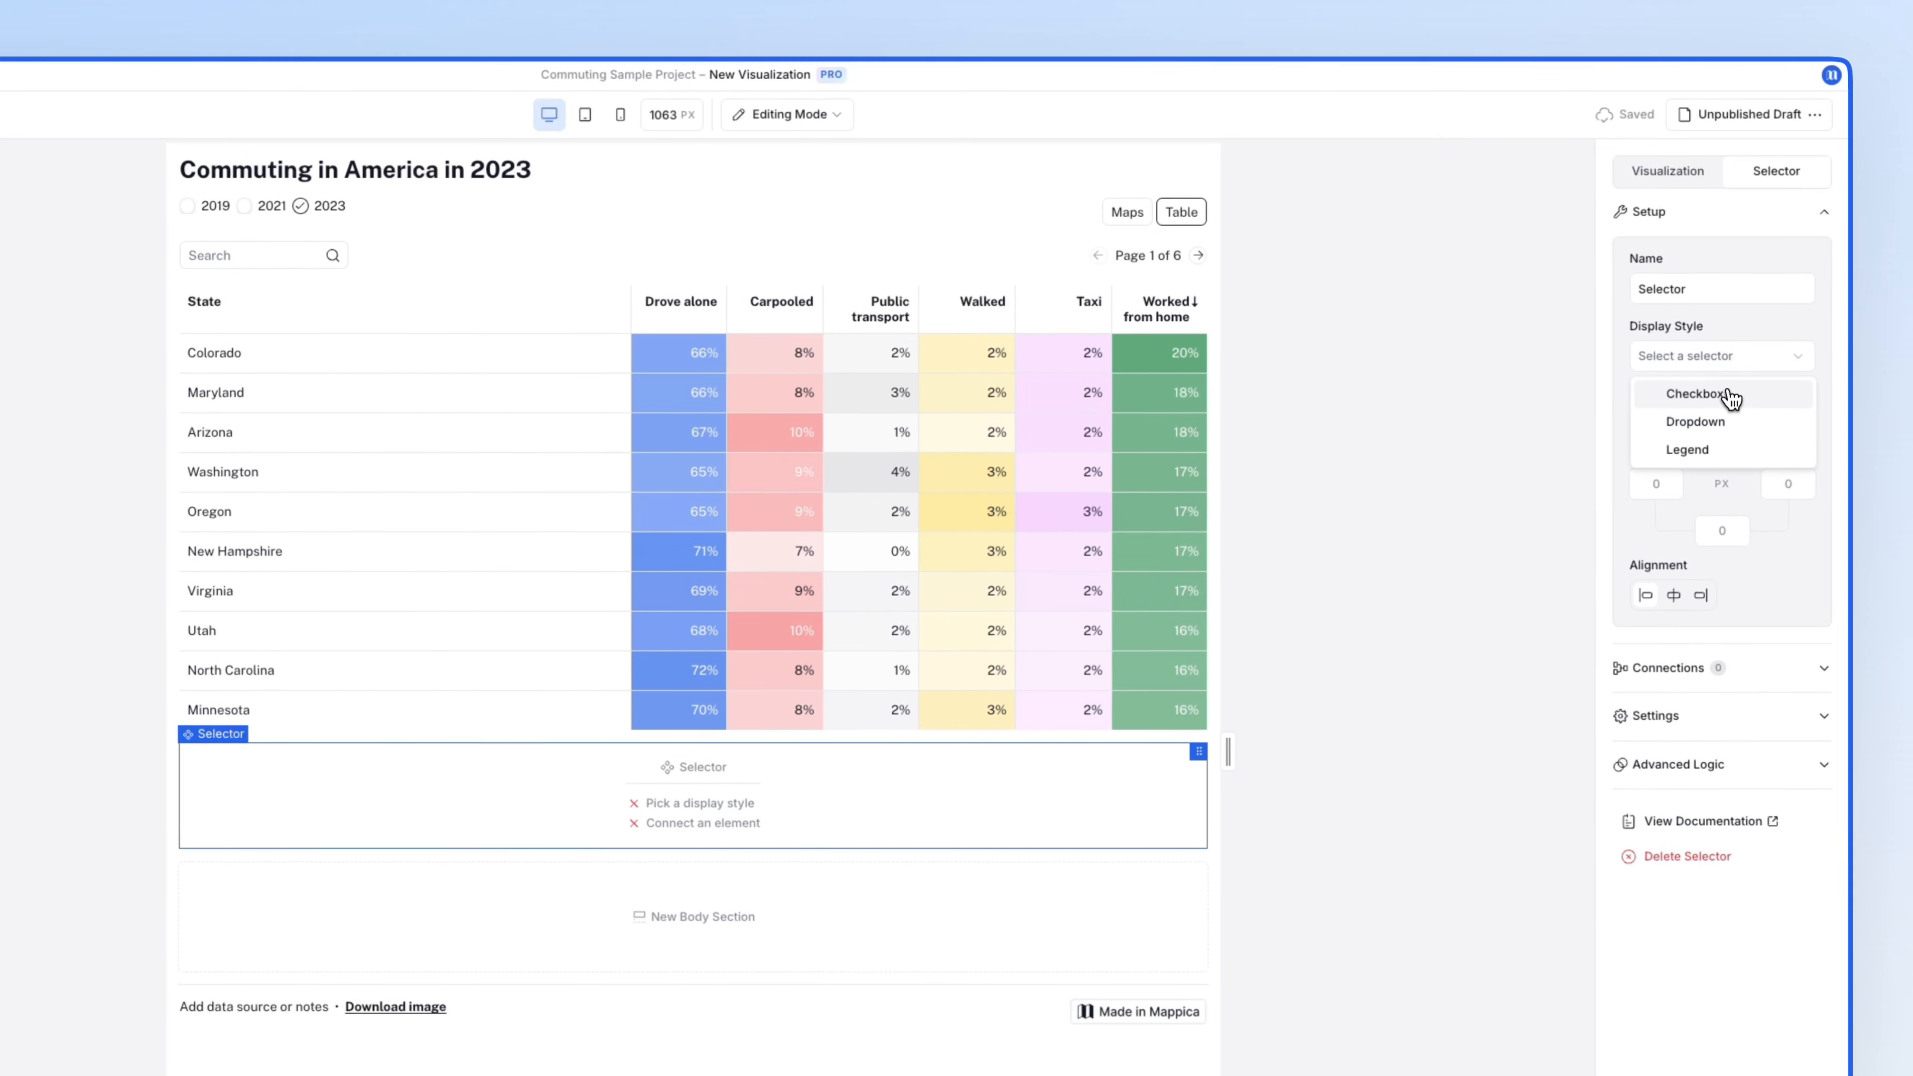
{"action": "left_click", "coordinate": [1728, 387]}
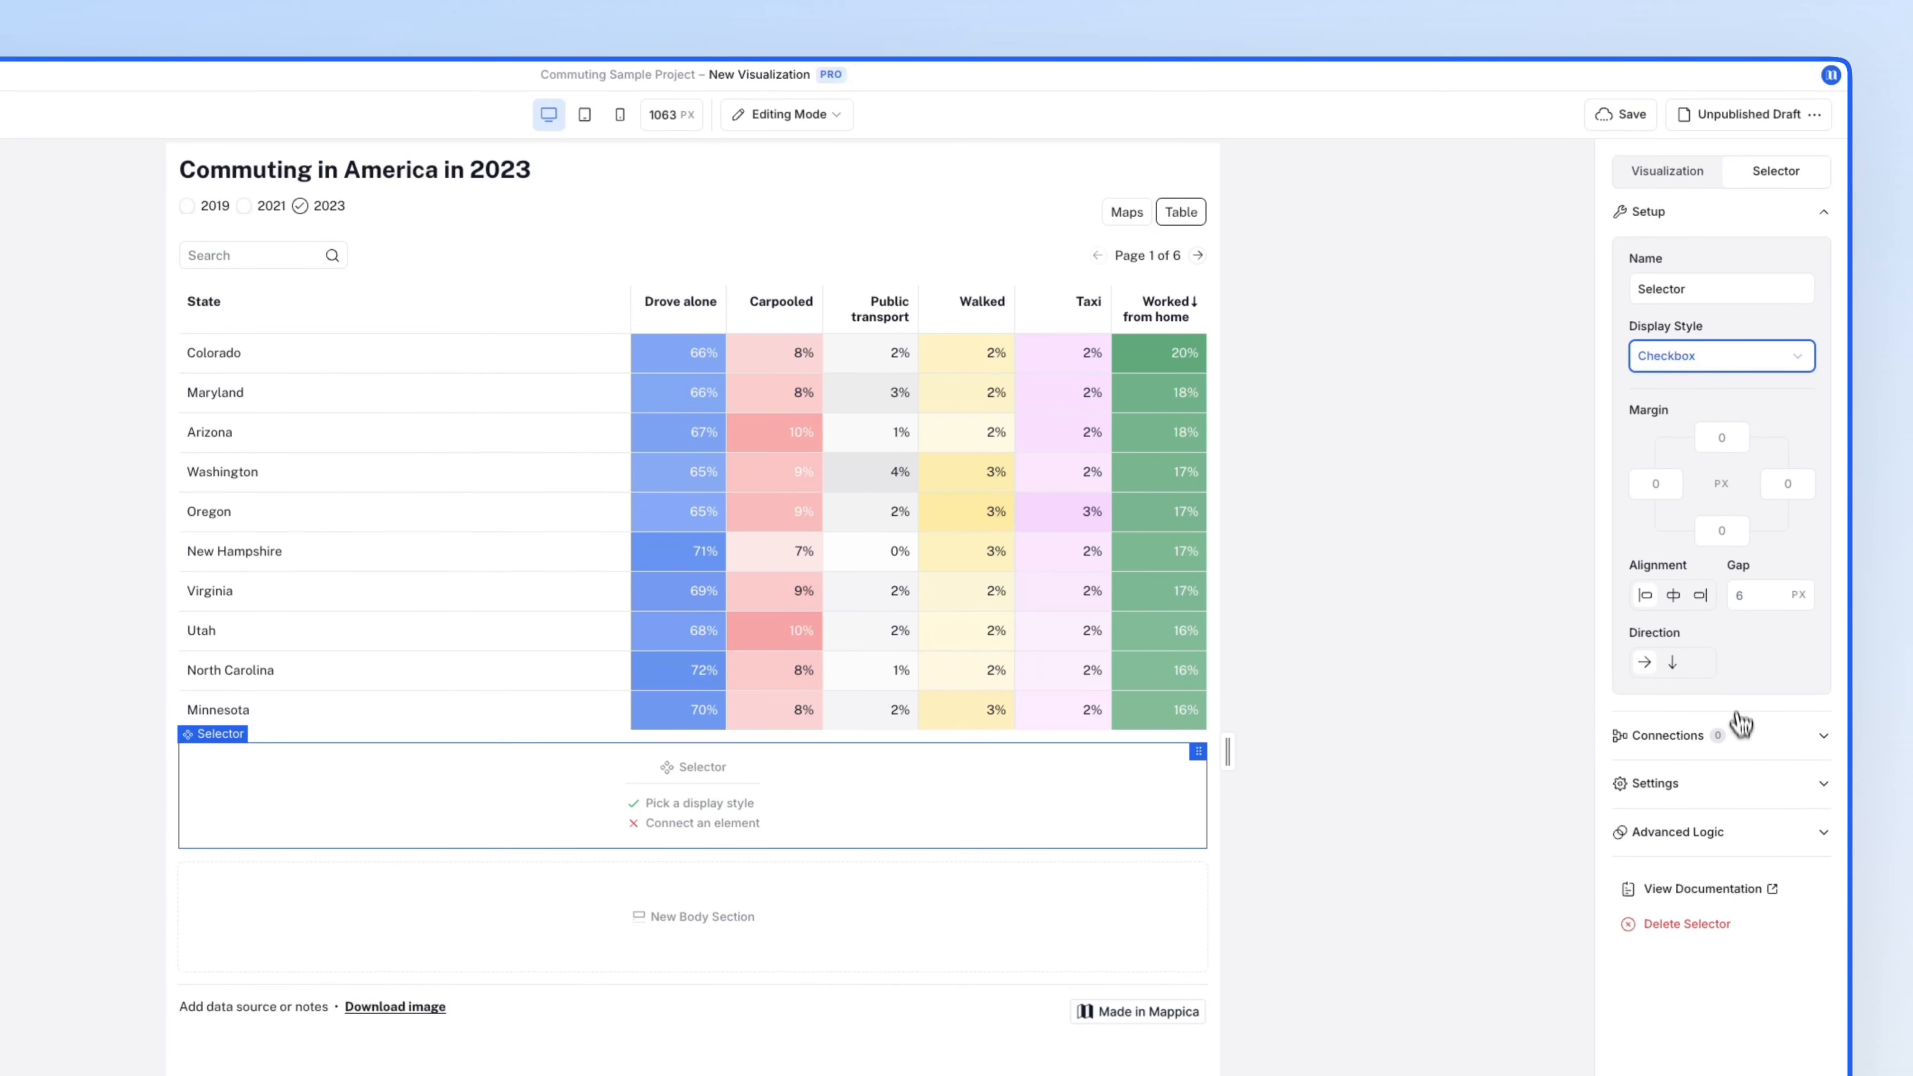
- Connect the selector to the Table with all six commute columns checked by default
{"action": "left_click", "coordinate": [1736, 749]}
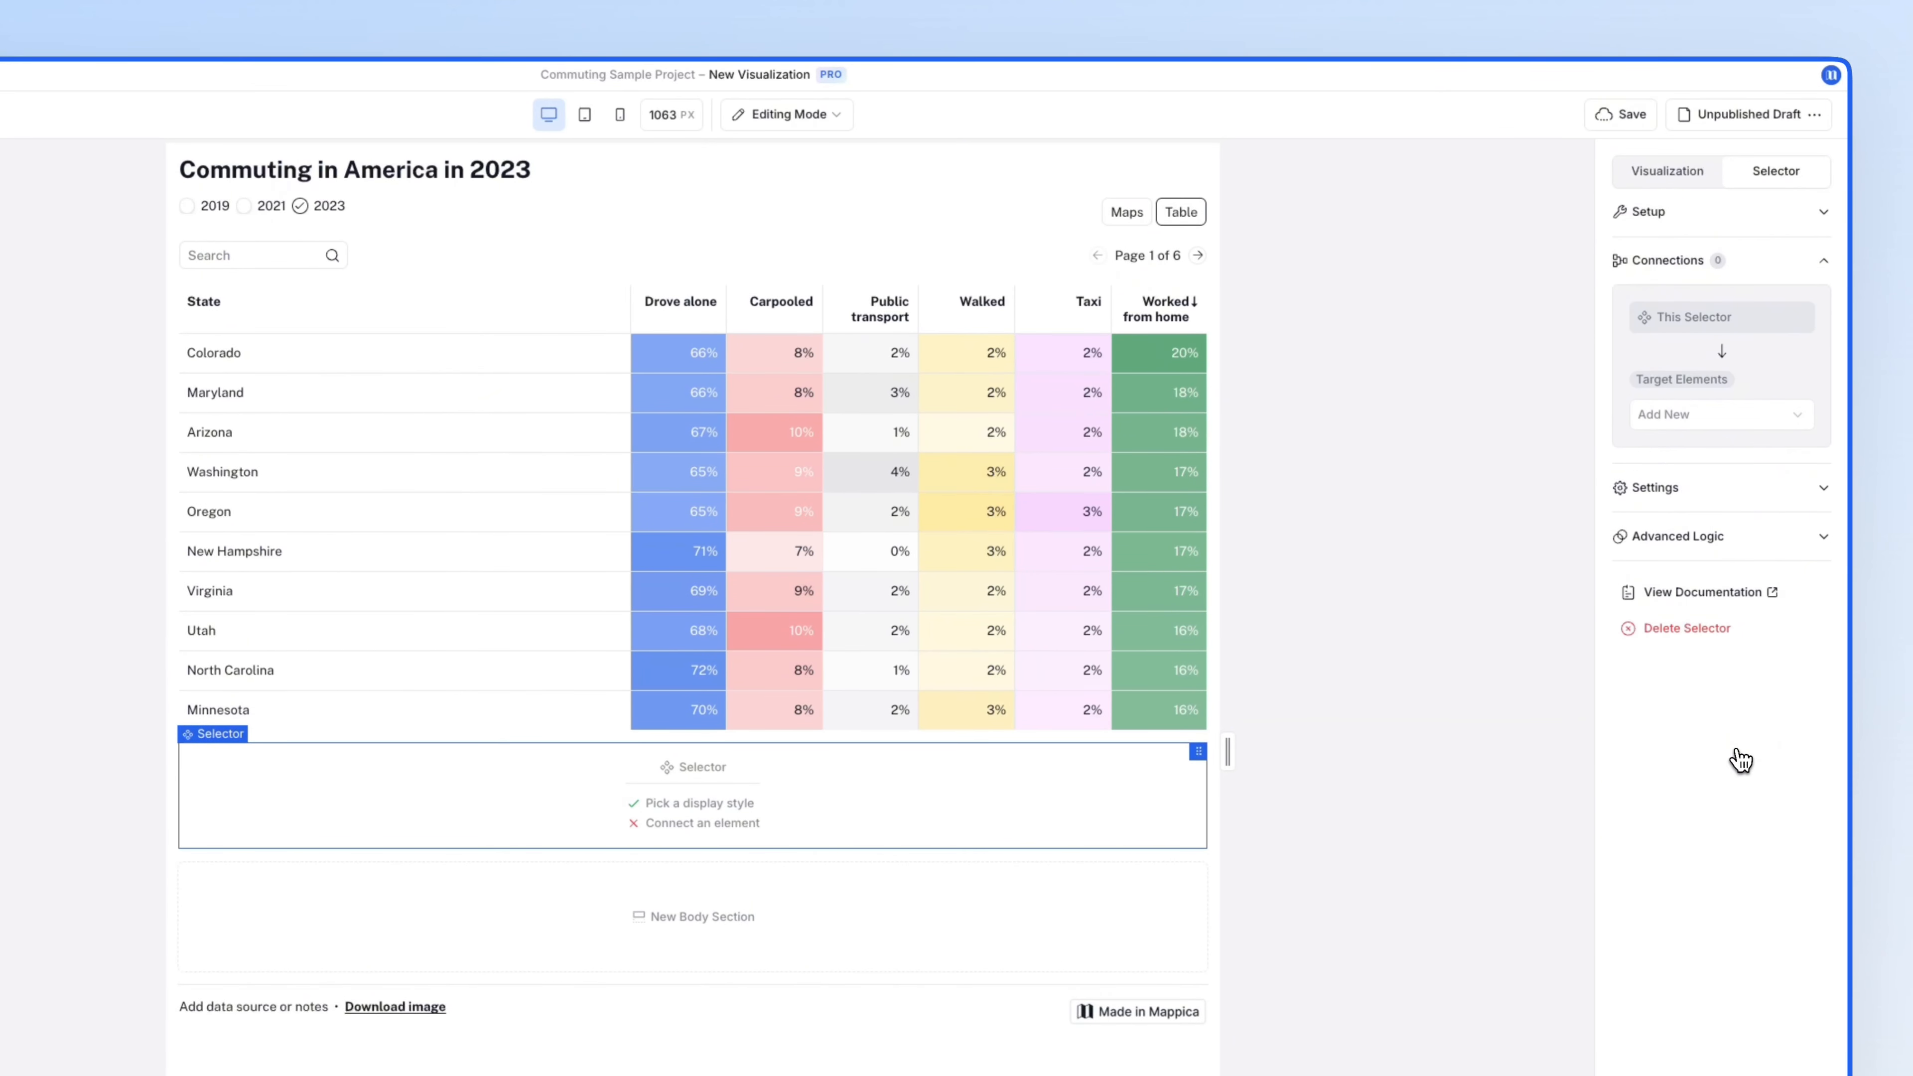
{"action": "left_click", "coordinate": [1704, 422]}
{"action": "left_click", "coordinate": [1707, 454]}
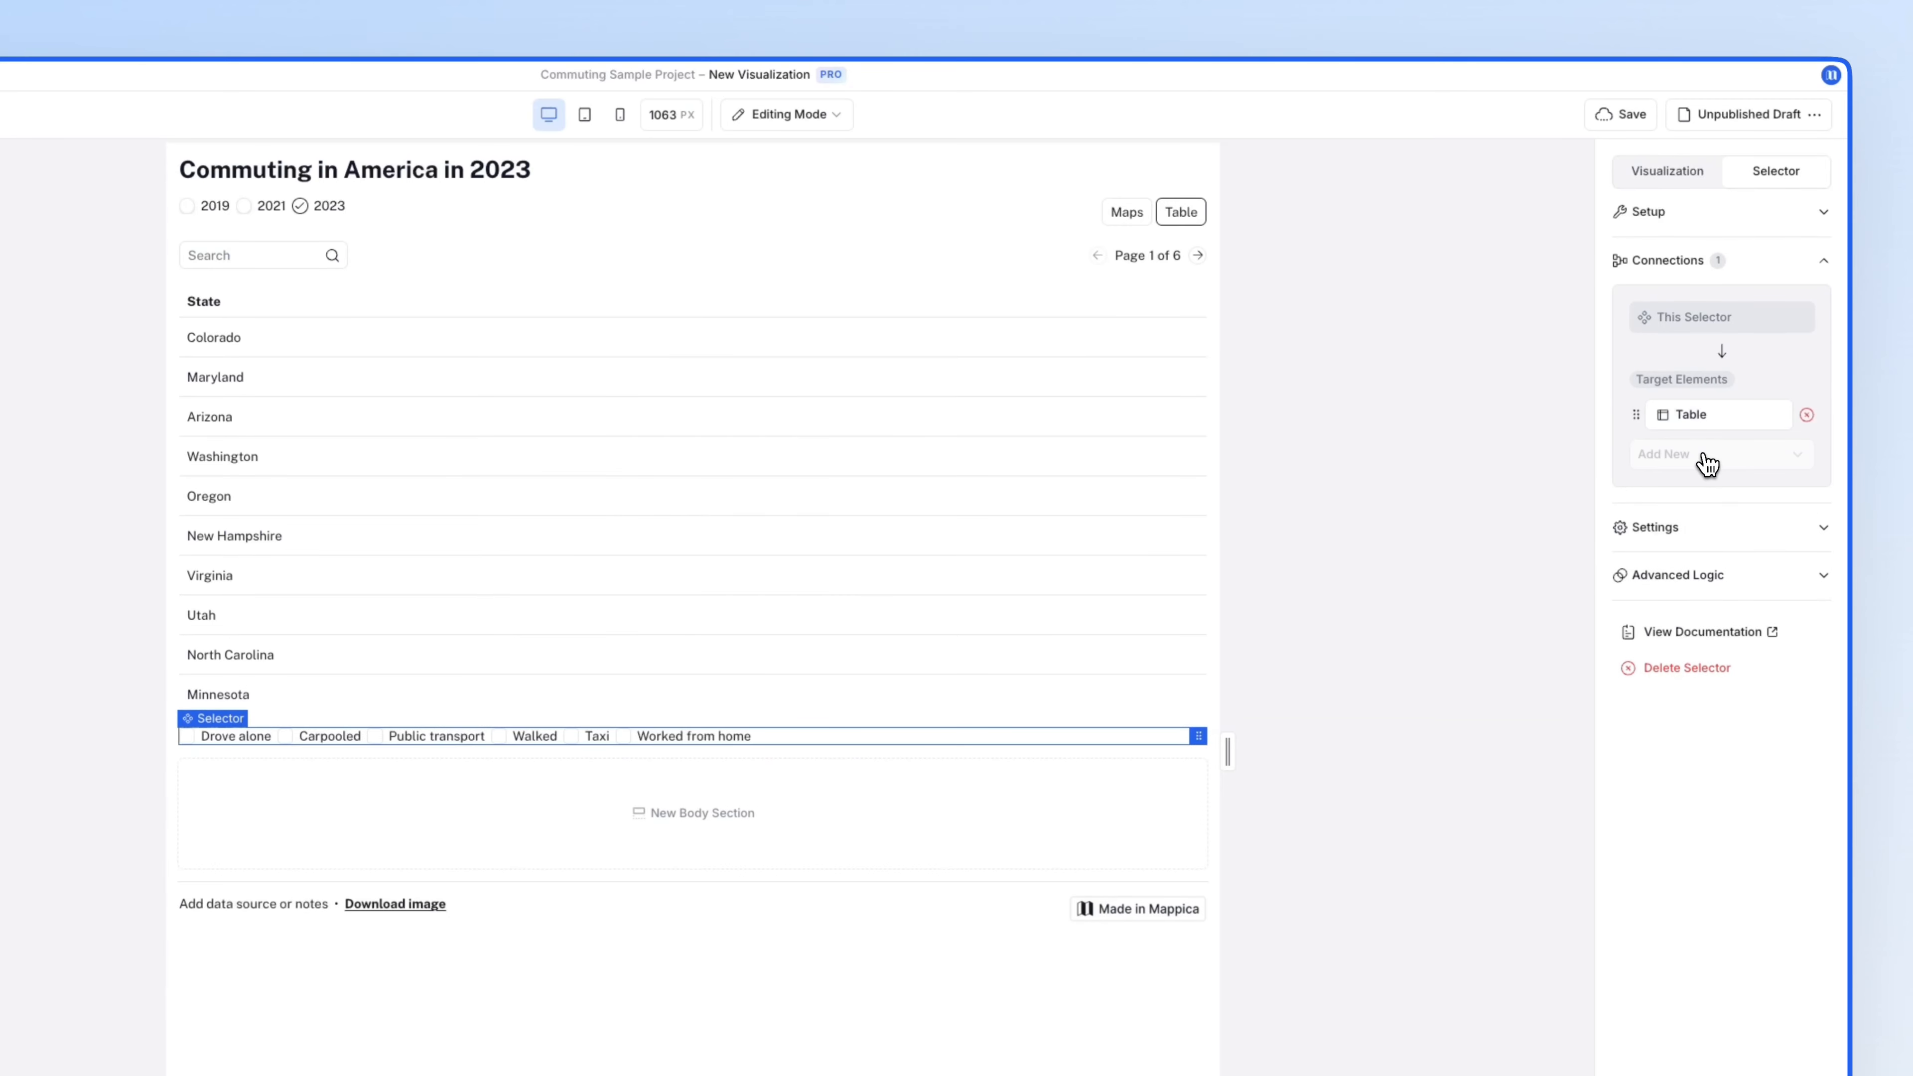
{"action": "left_click", "coordinate": [1704, 521]}
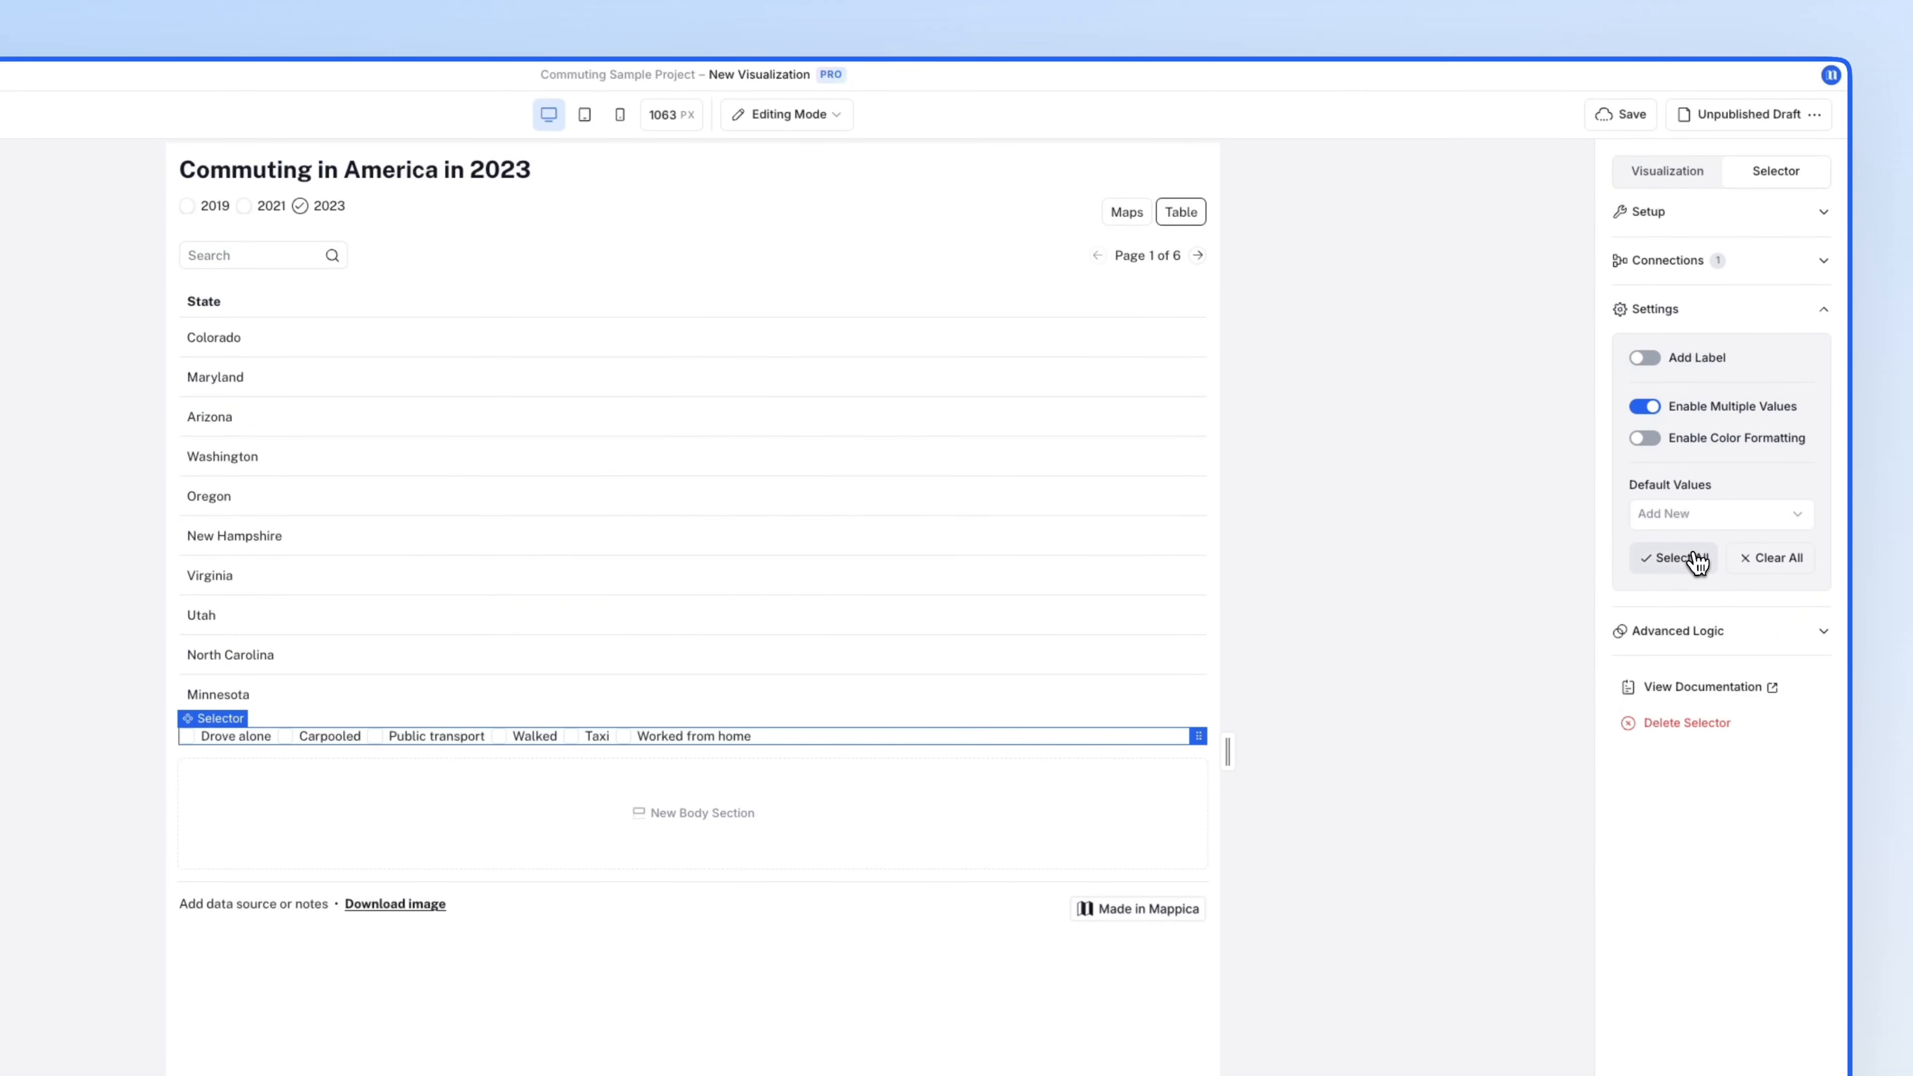
{"action": "left_click", "coordinate": [1695, 558]}
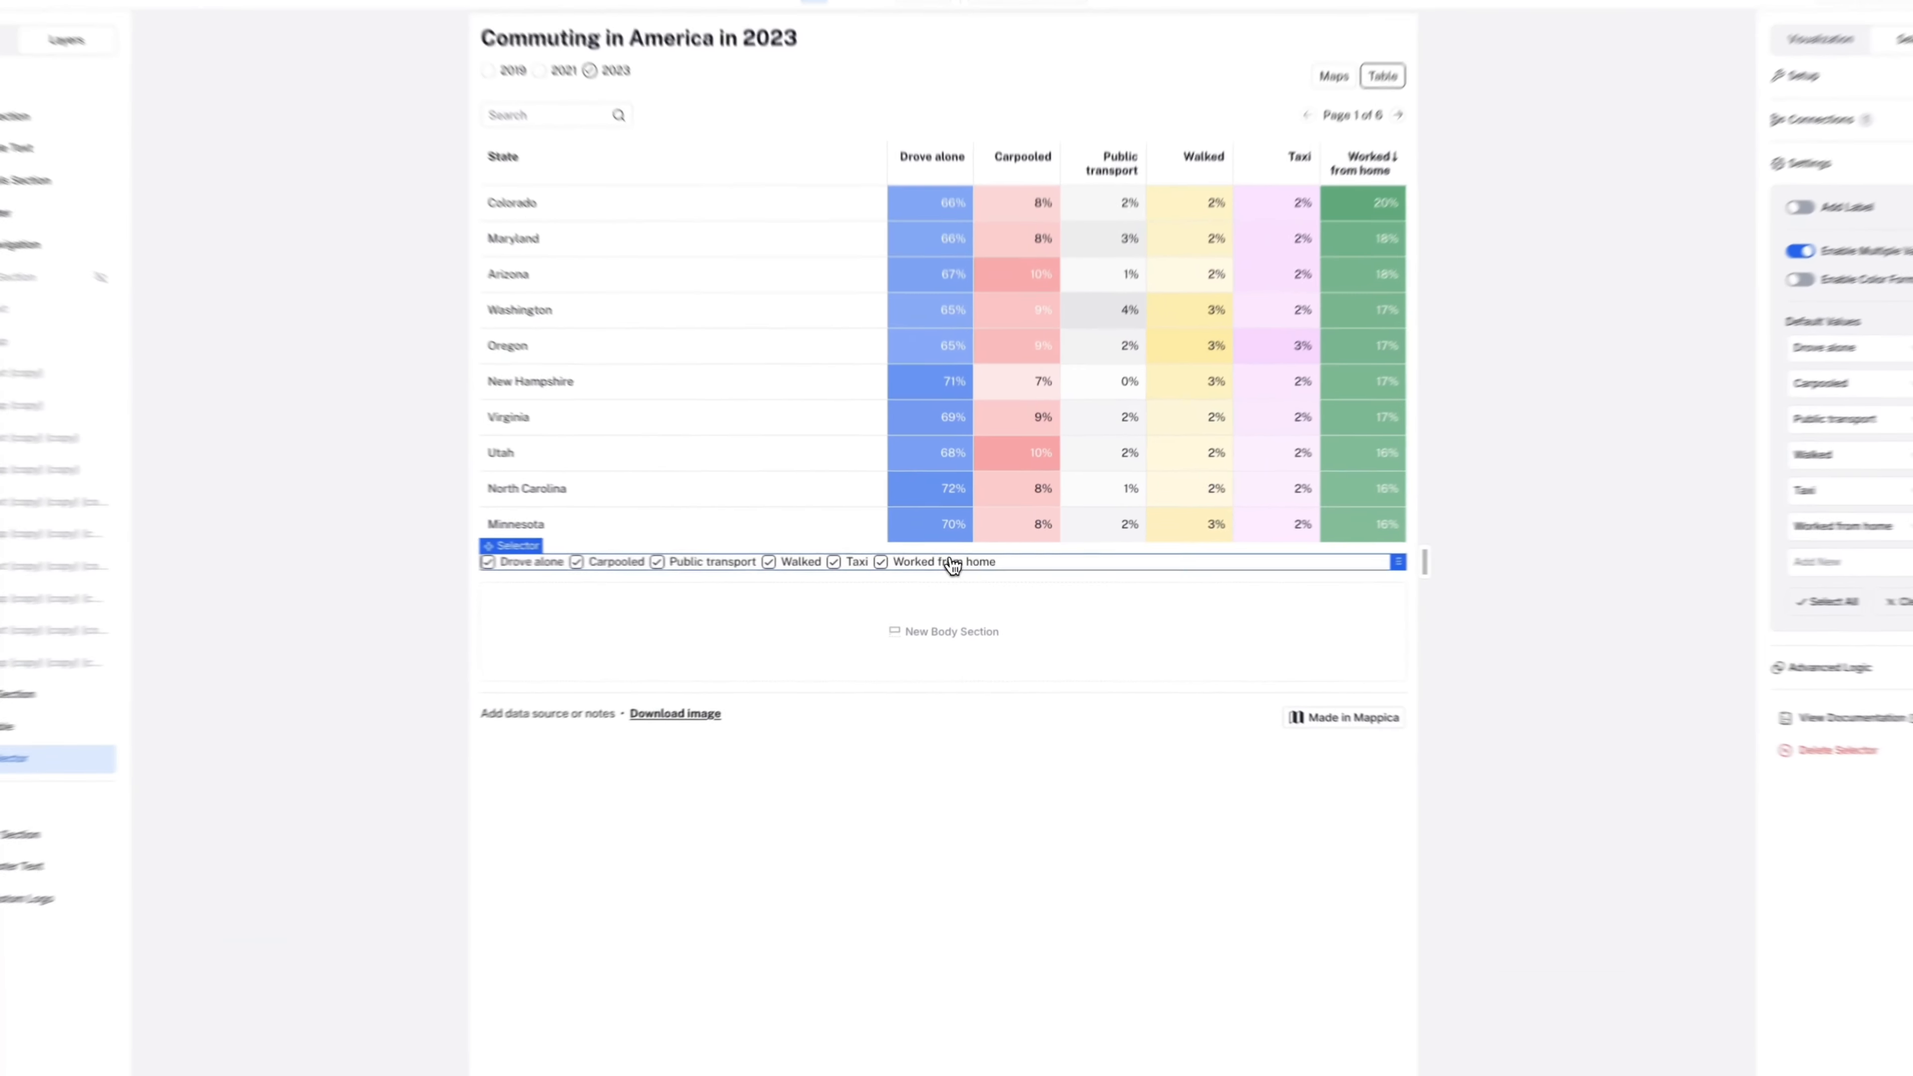
- Test the checkboxes by hiding and restoring the Taxi and Worked from home columns
{"action": "left_click", "coordinate": [955, 566]}
{"action": "left_click", "coordinate": [842, 560]}
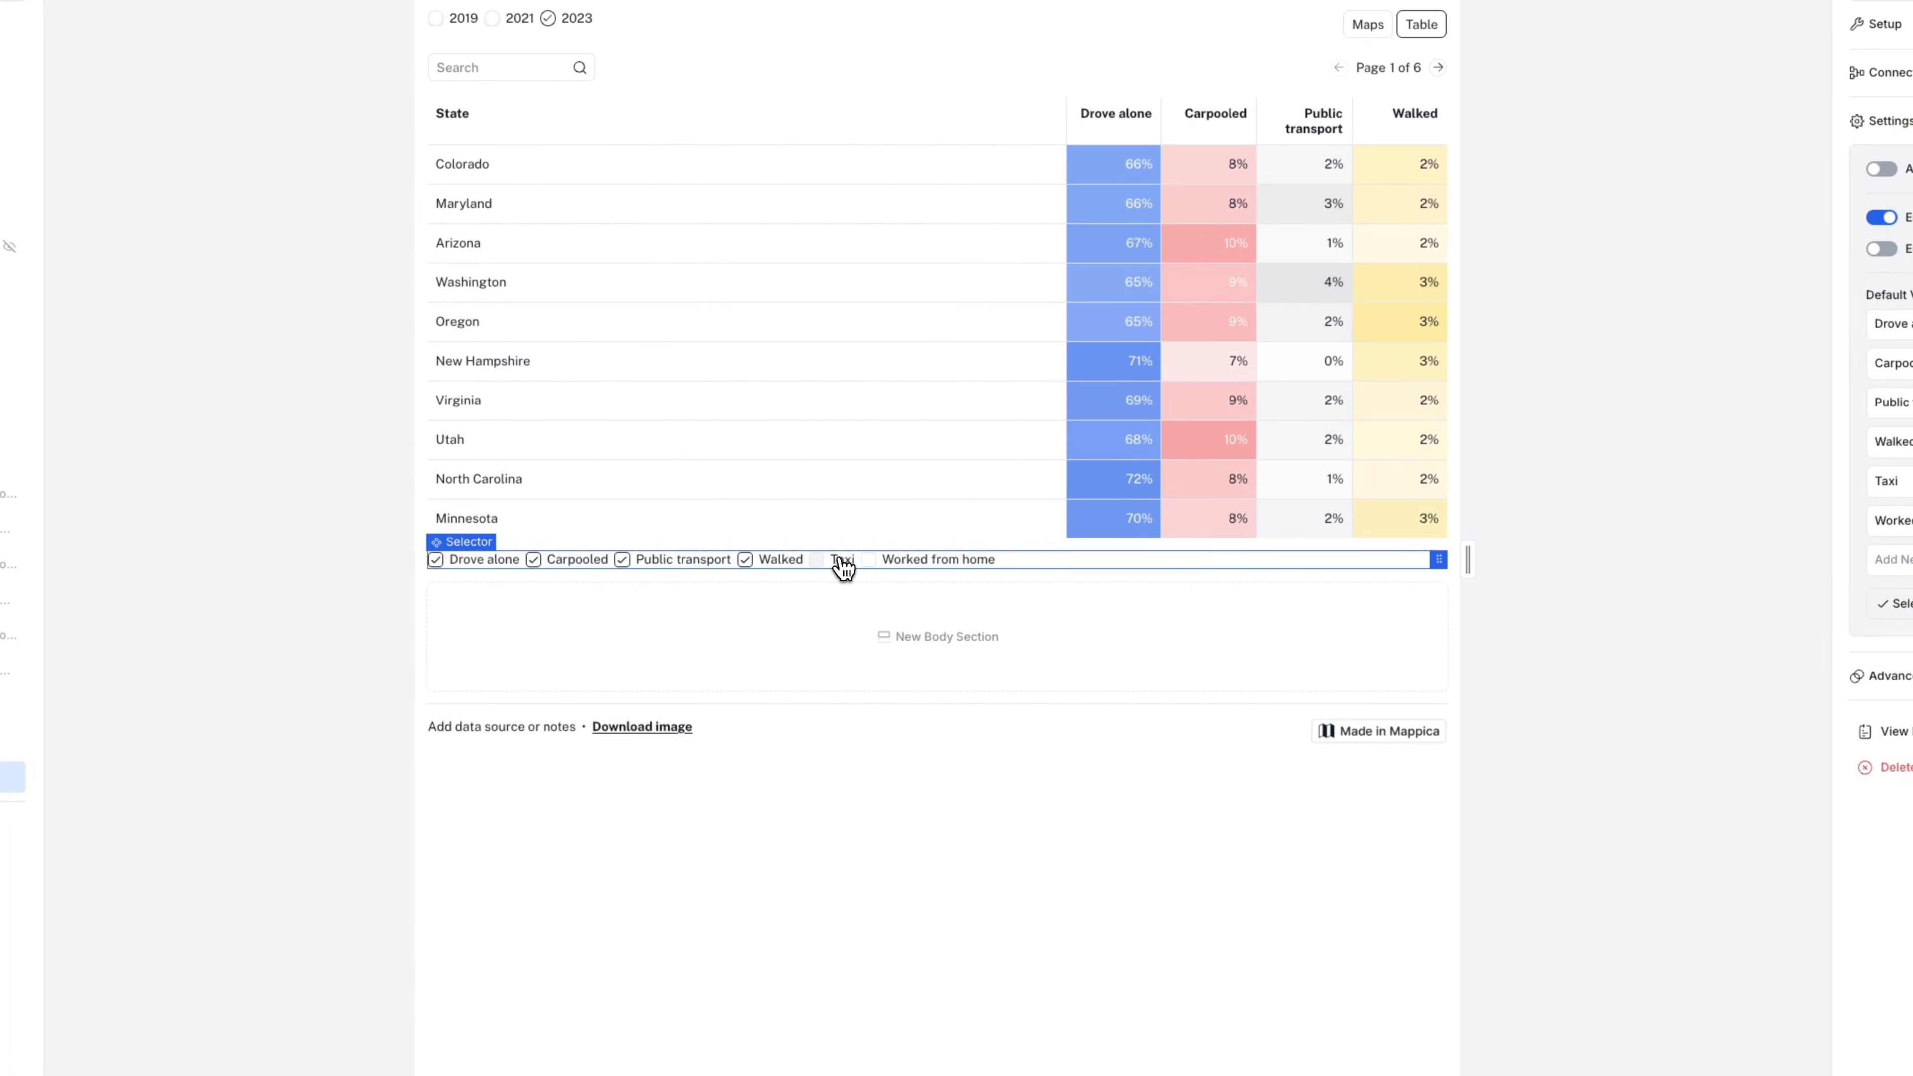
{"action": "left_click", "coordinate": [842, 560]}
{"action": "left_click", "coordinate": [908, 565]}
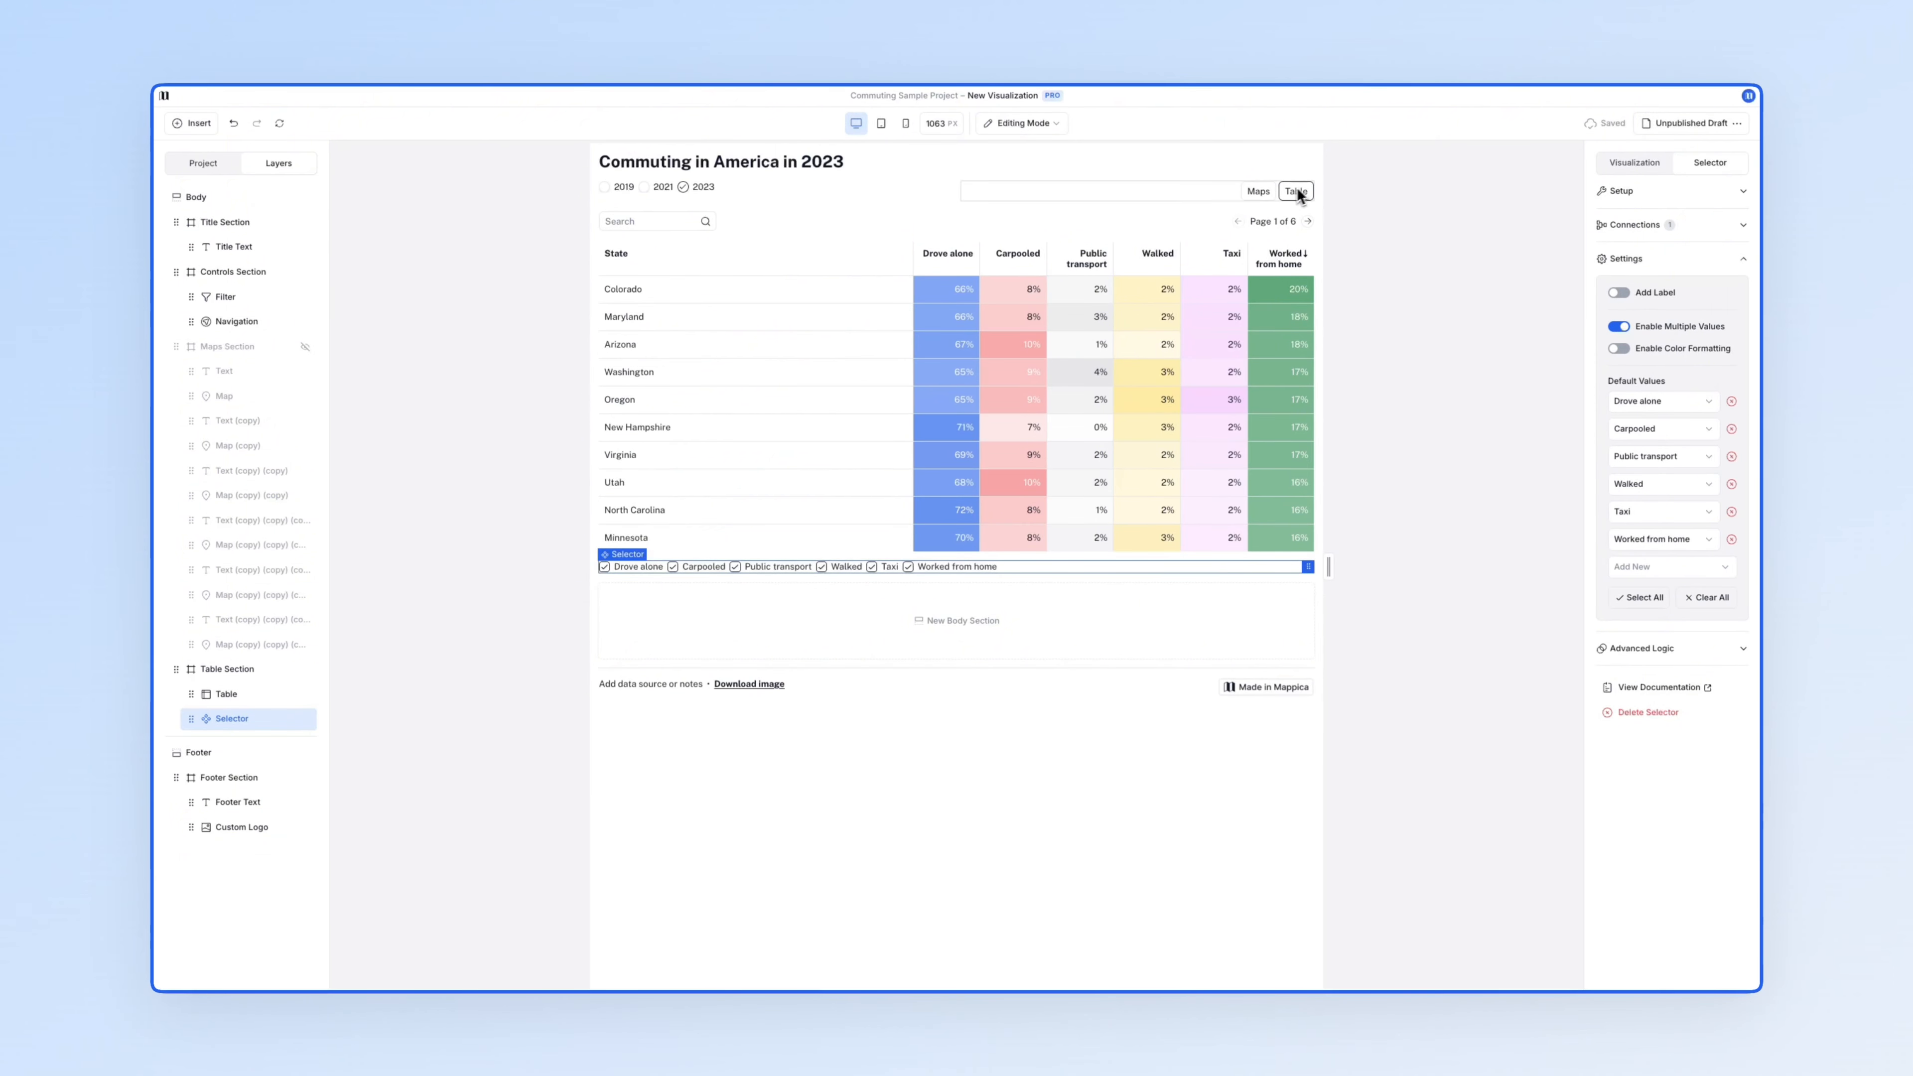
- Show the six 2023 commute maps, deselect everything, and publish the unpublished draft
{"action": "left_click", "coordinate": [1259, 191]}
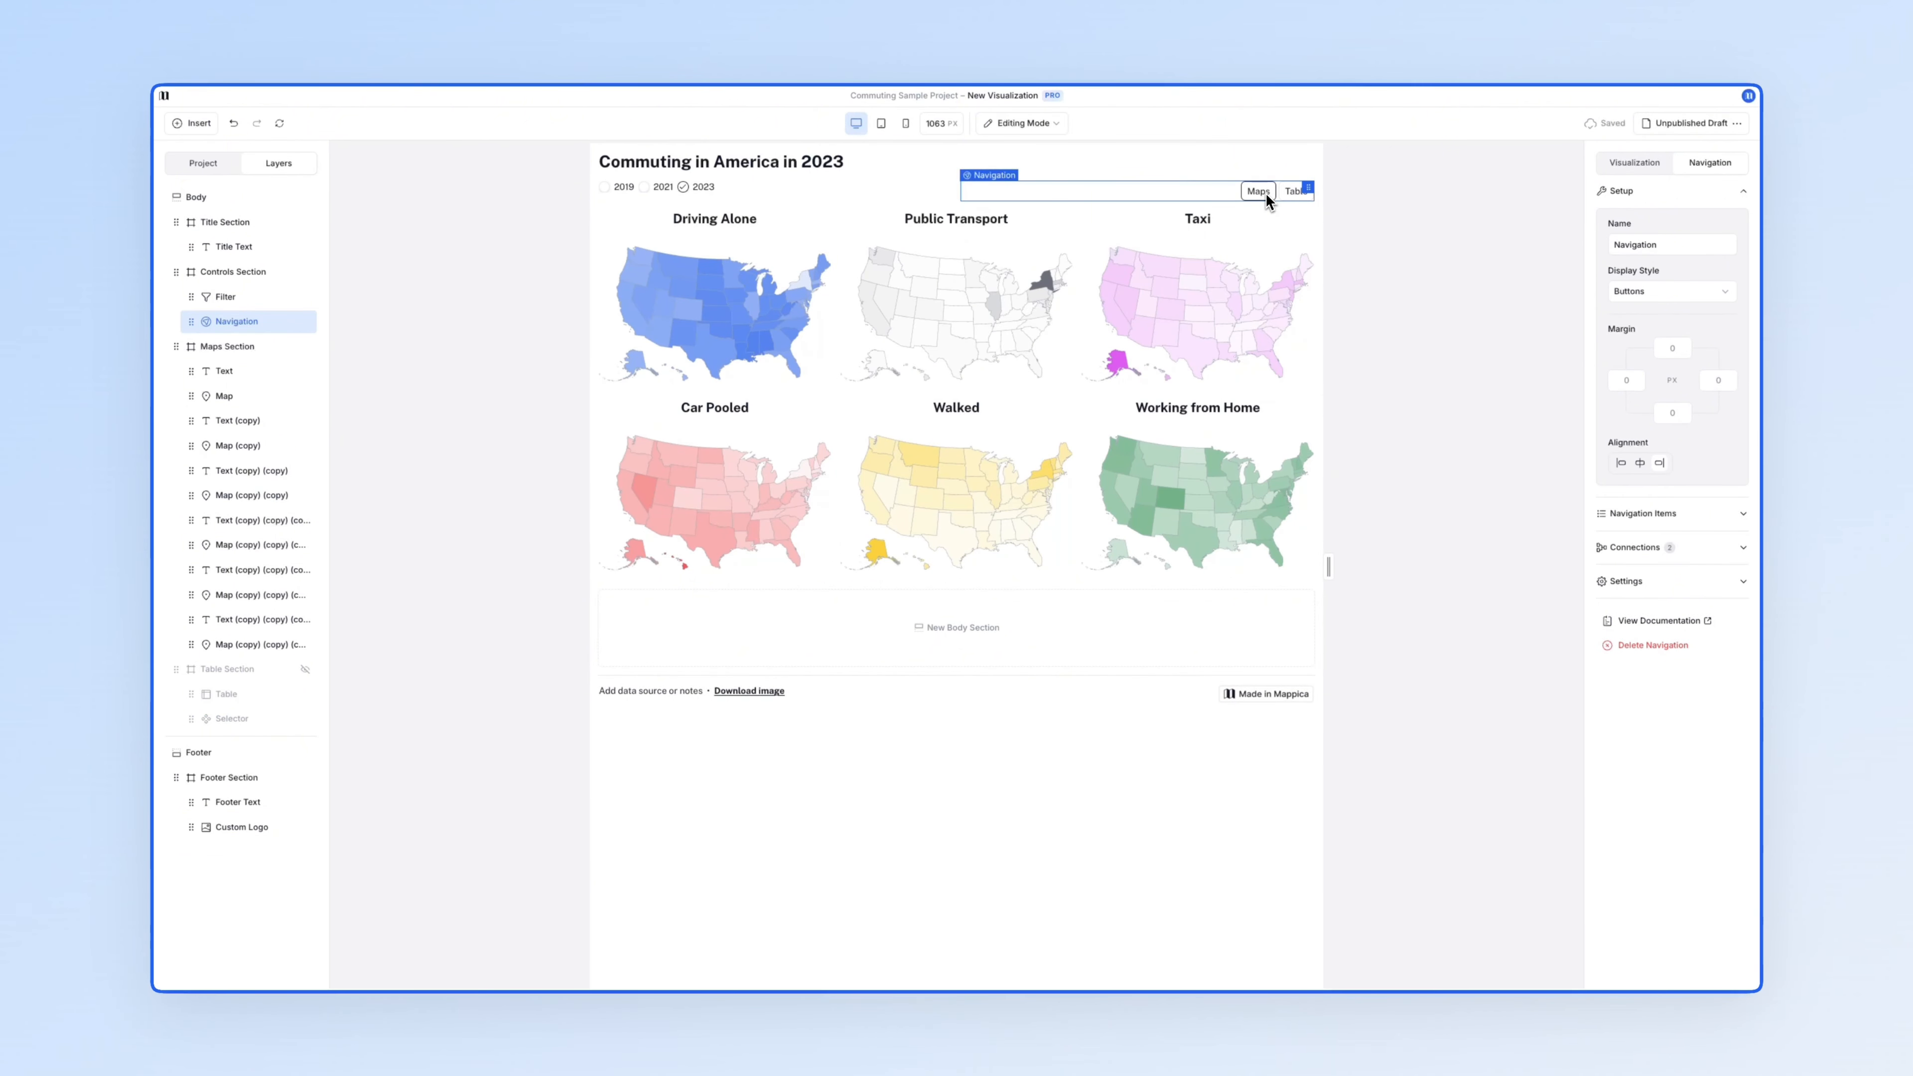
{"action": "key", "text": "Escape"}
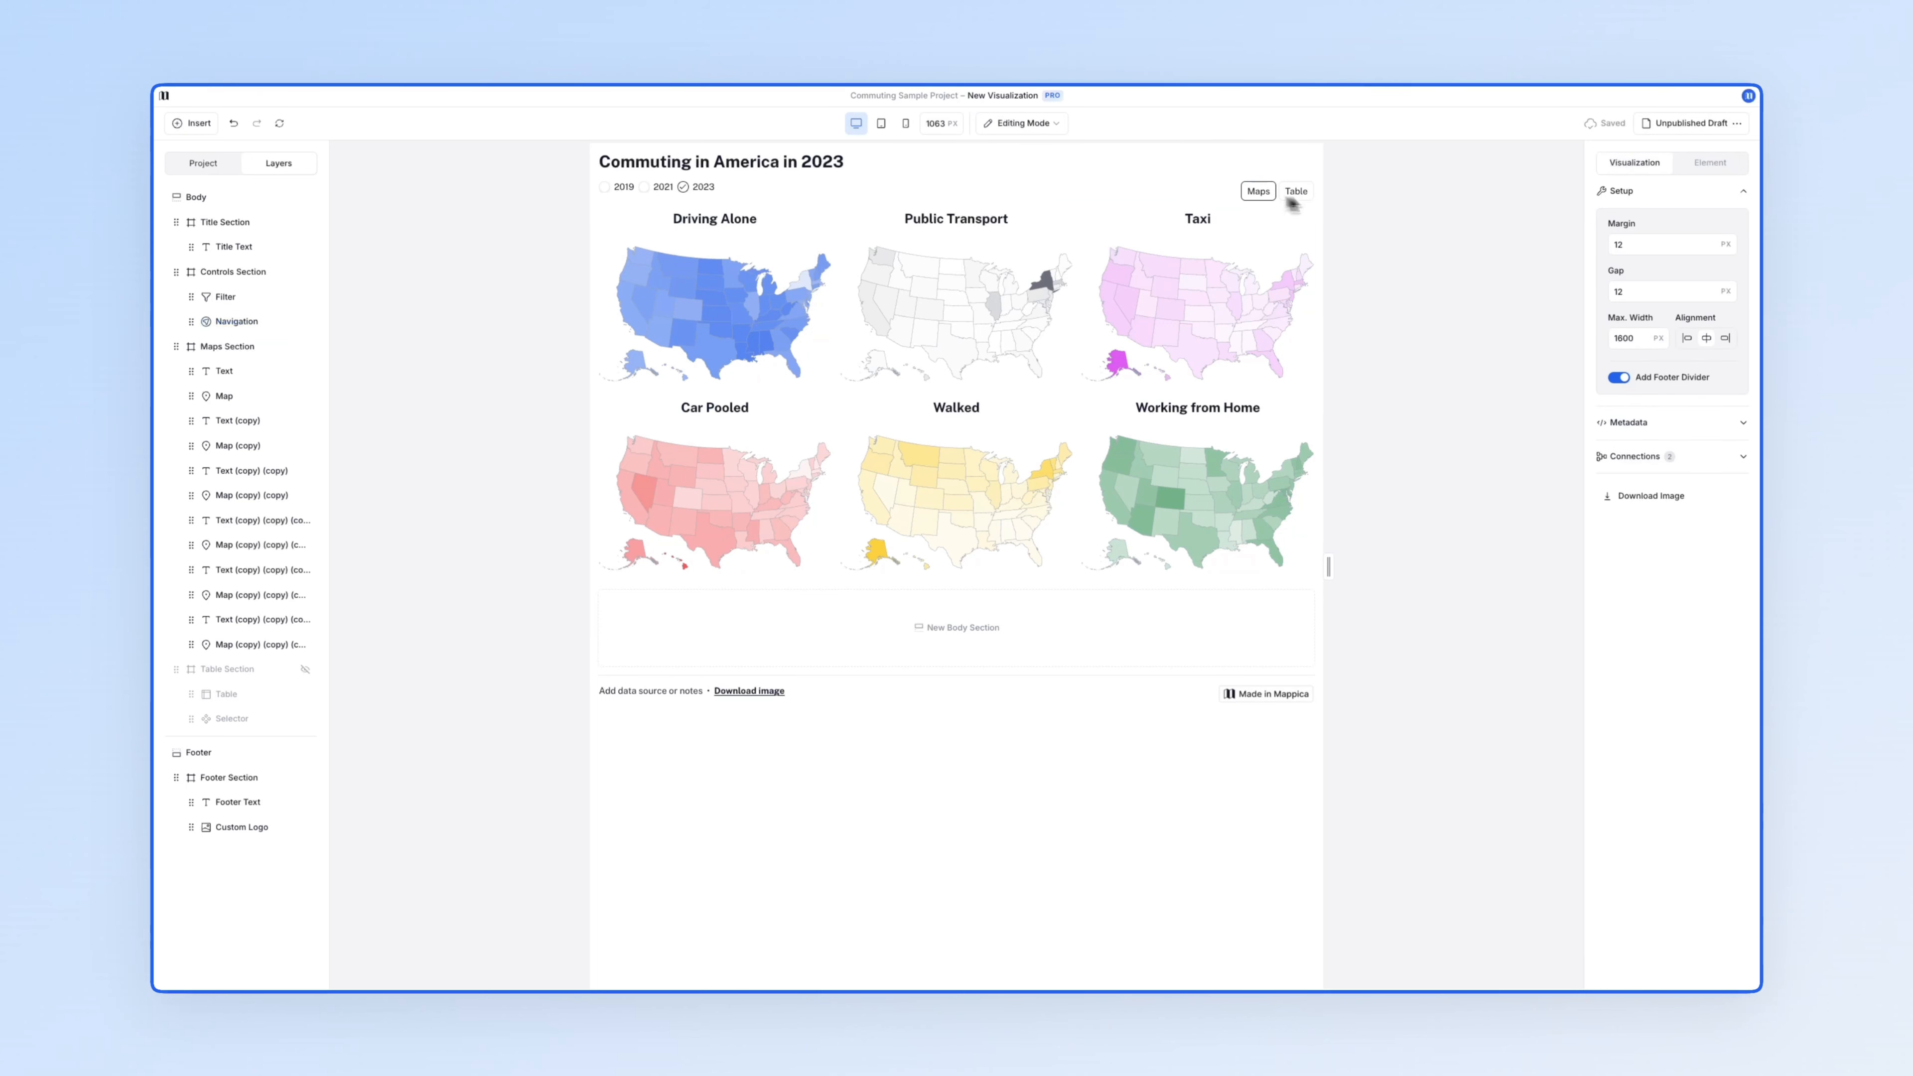
{"action": "left_click", "coordinate": [1701, 123]}
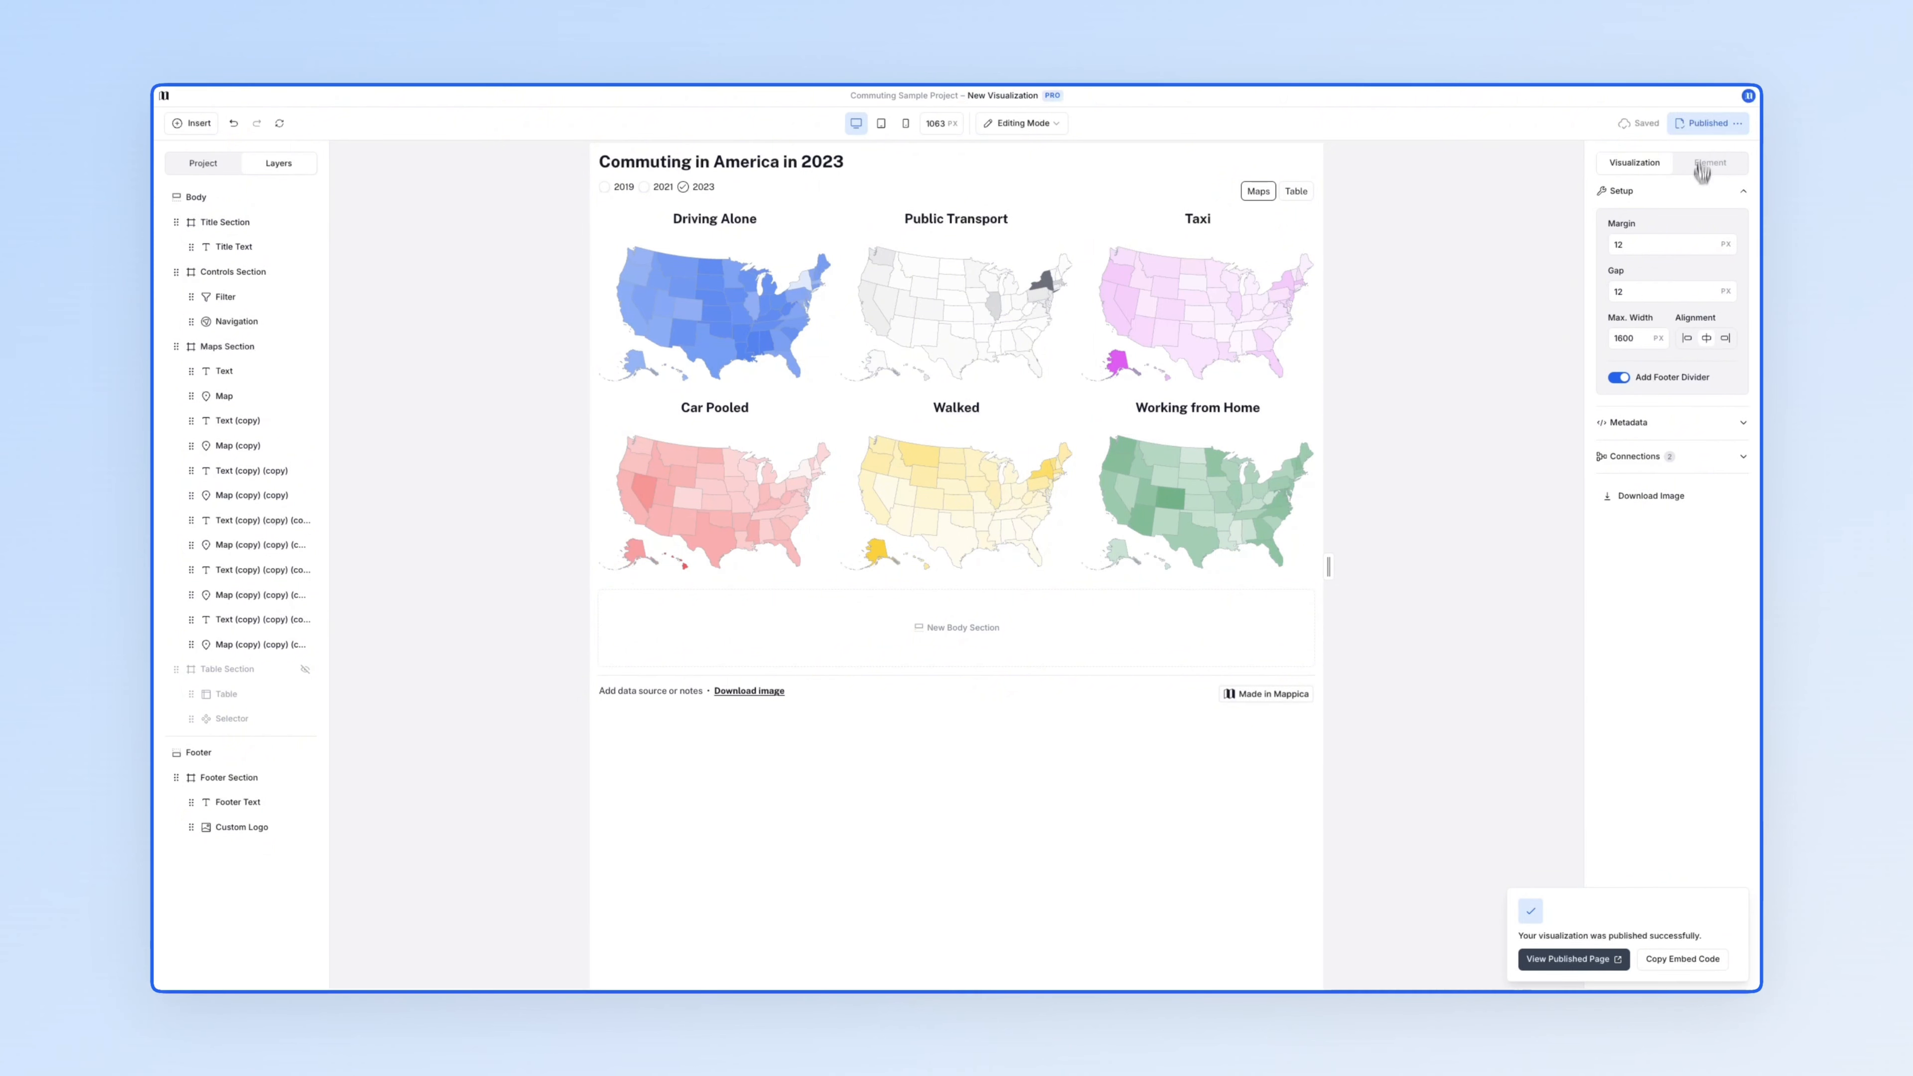
{"action": "mouse_move", "coordinate": [1607, 912]}
- Dismiss the publish notice, review the year filter, navigation and maps section, then return to Table view
{"action": "left_click", "coordinate": [1662, 964]}
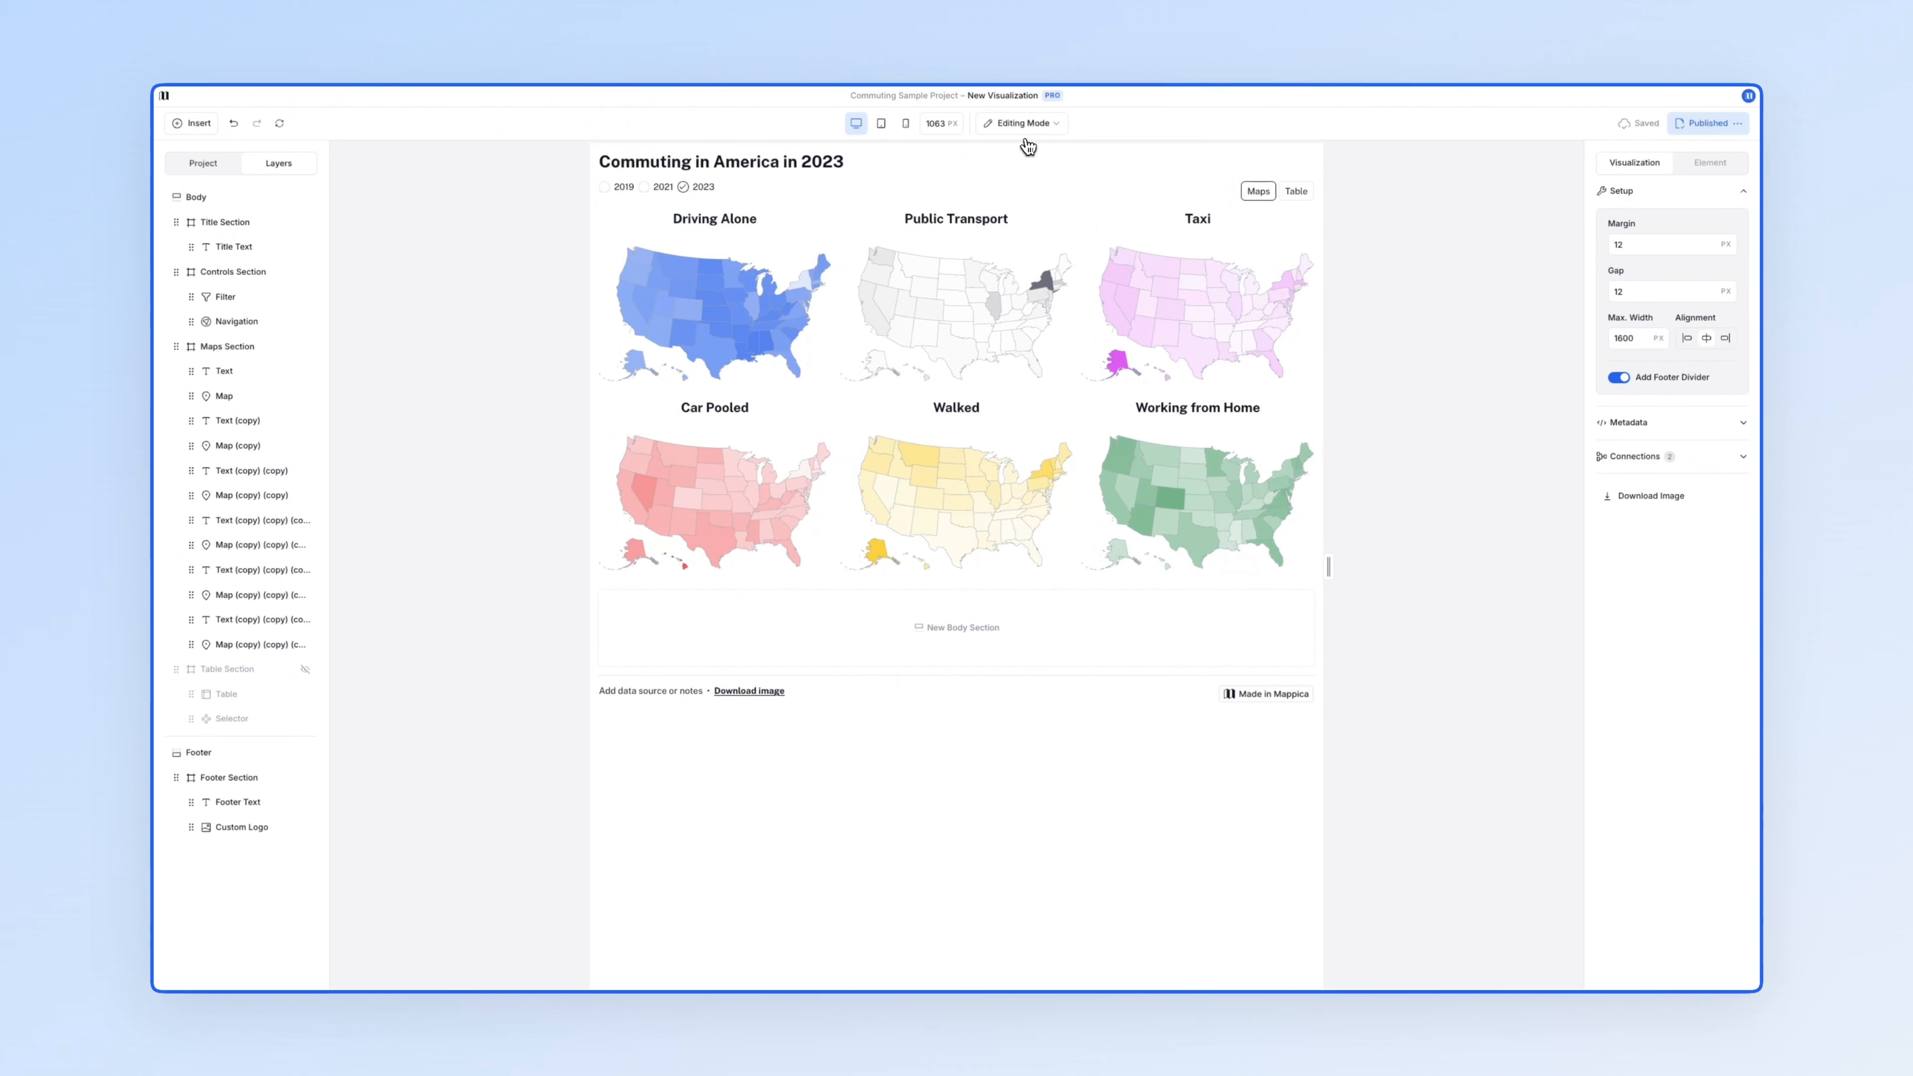
{"action": "left_click", "coordinate": [900, 192]}
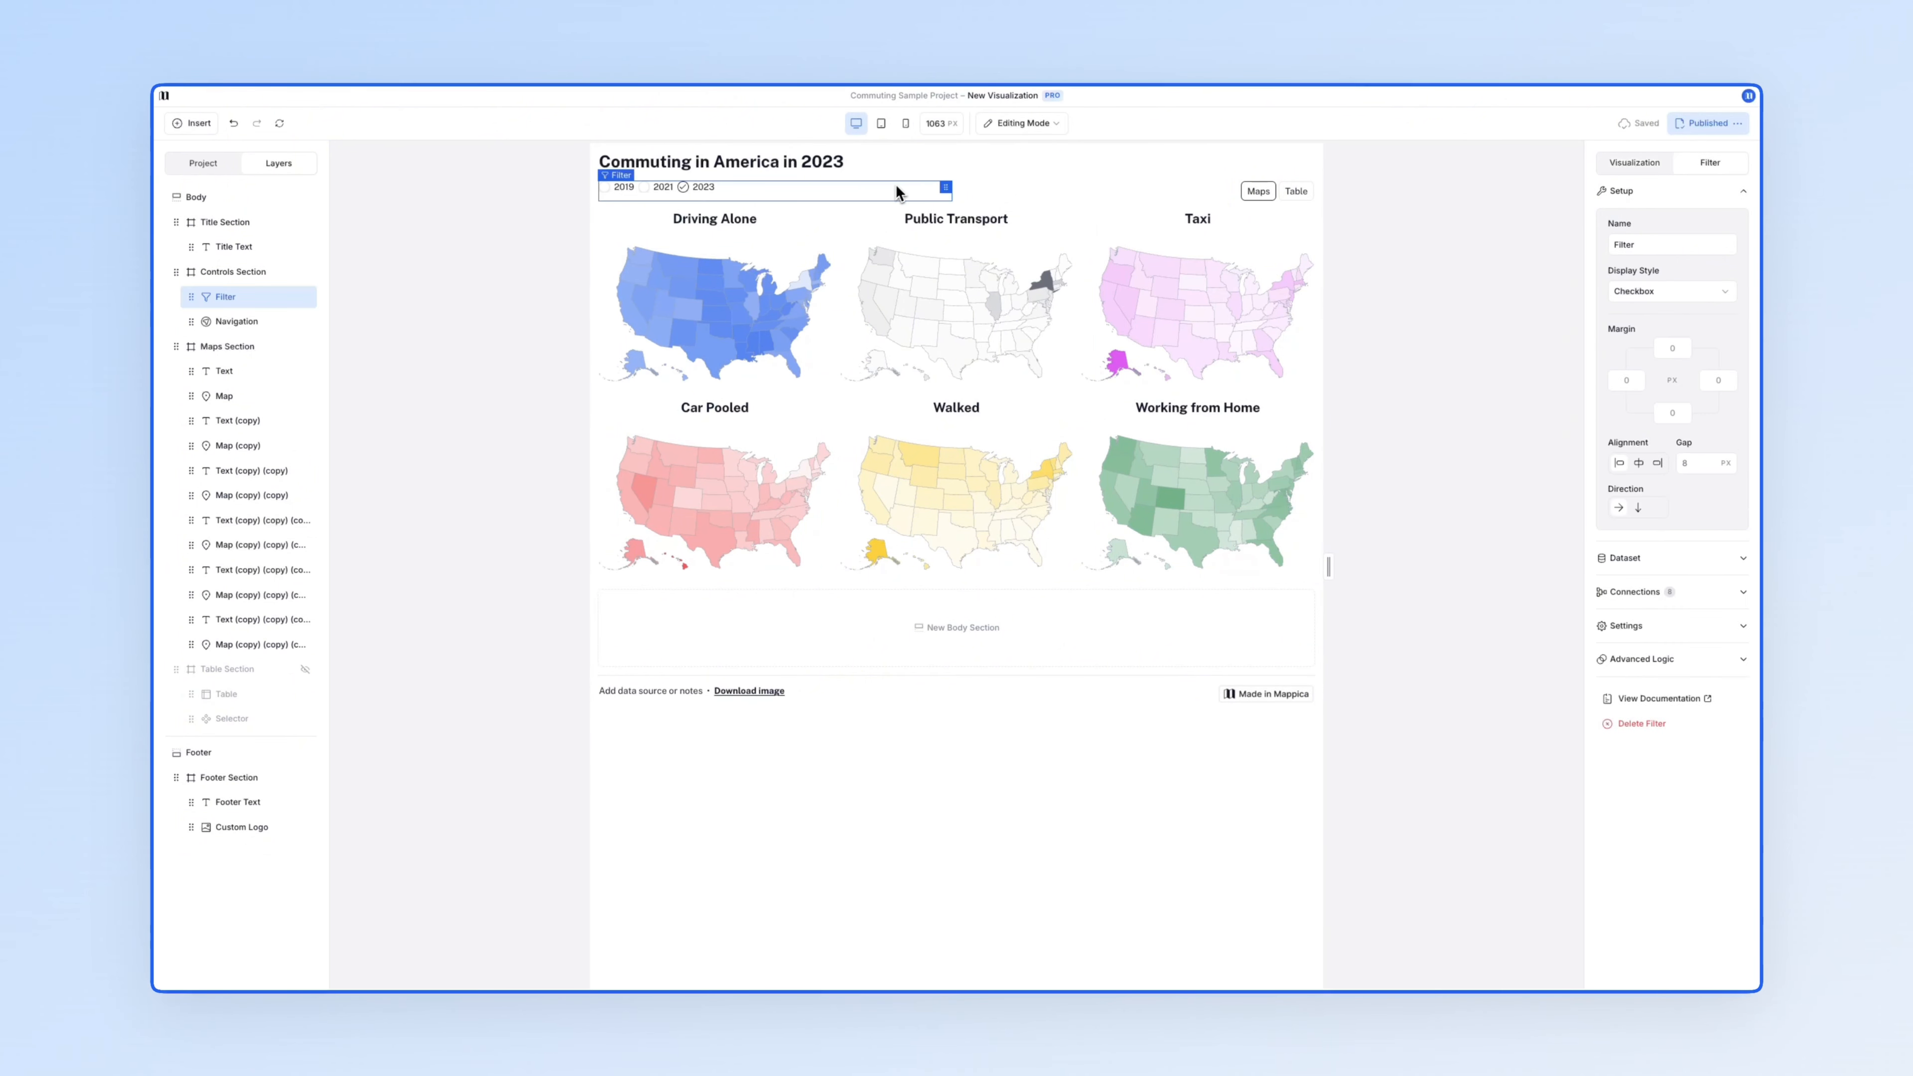
{"action": "left_click", "coordinate": [1237, 191]}
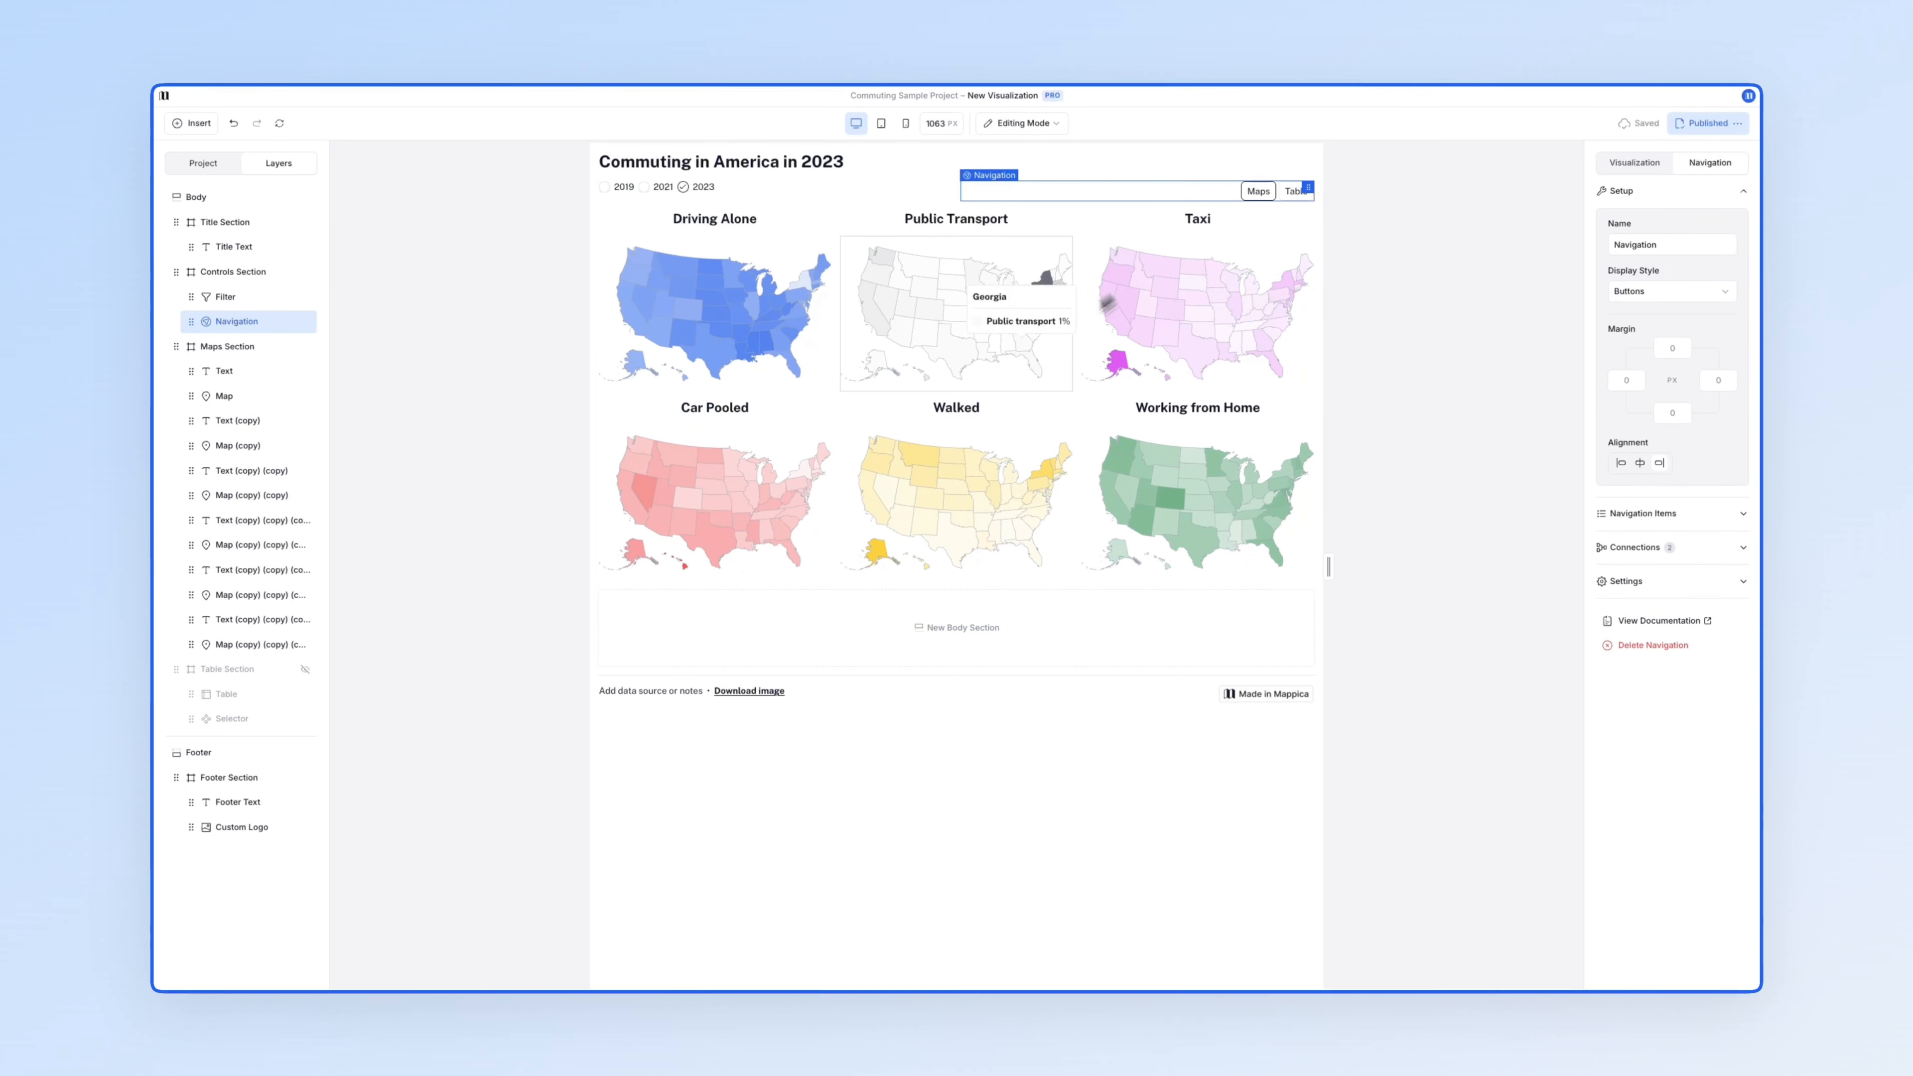
{"action": "left_click", "coordinate": [839, 410]}
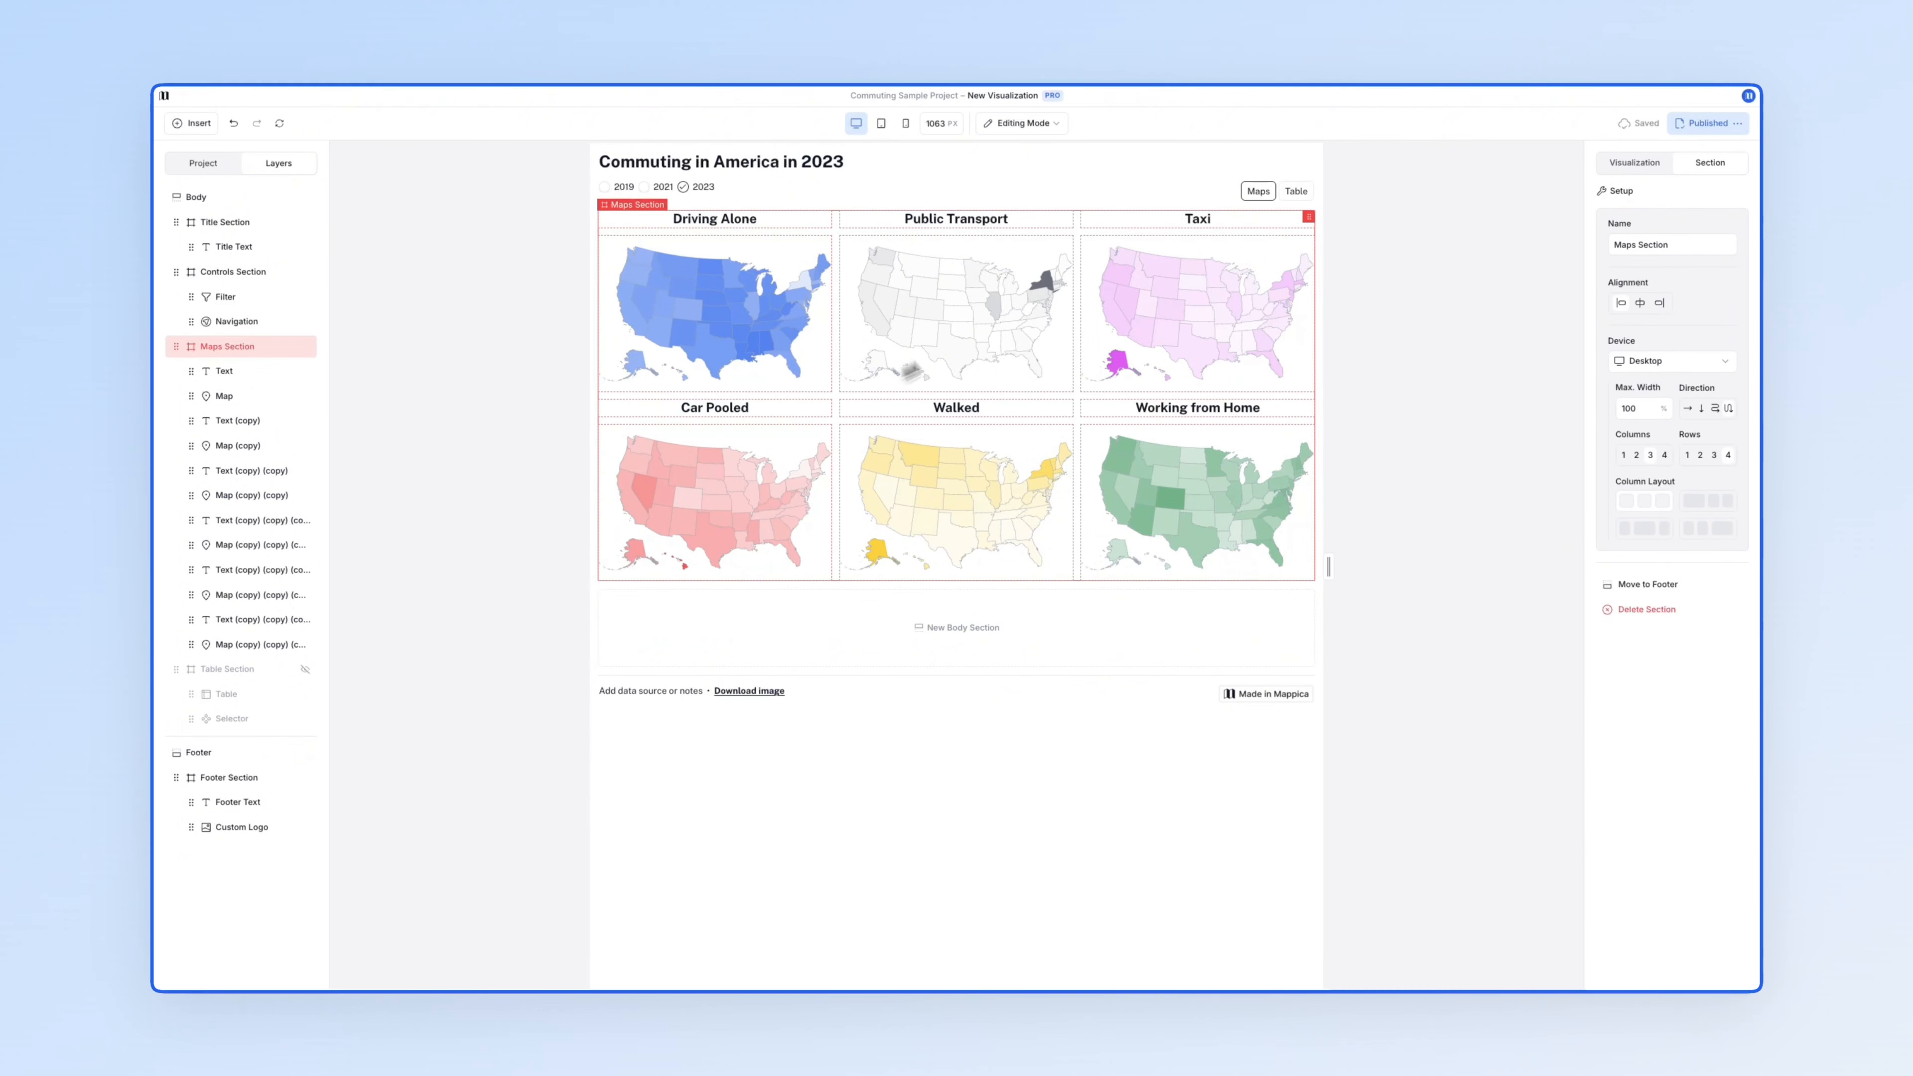
{"action": "left_click", "coordinate": [1298, 193]}
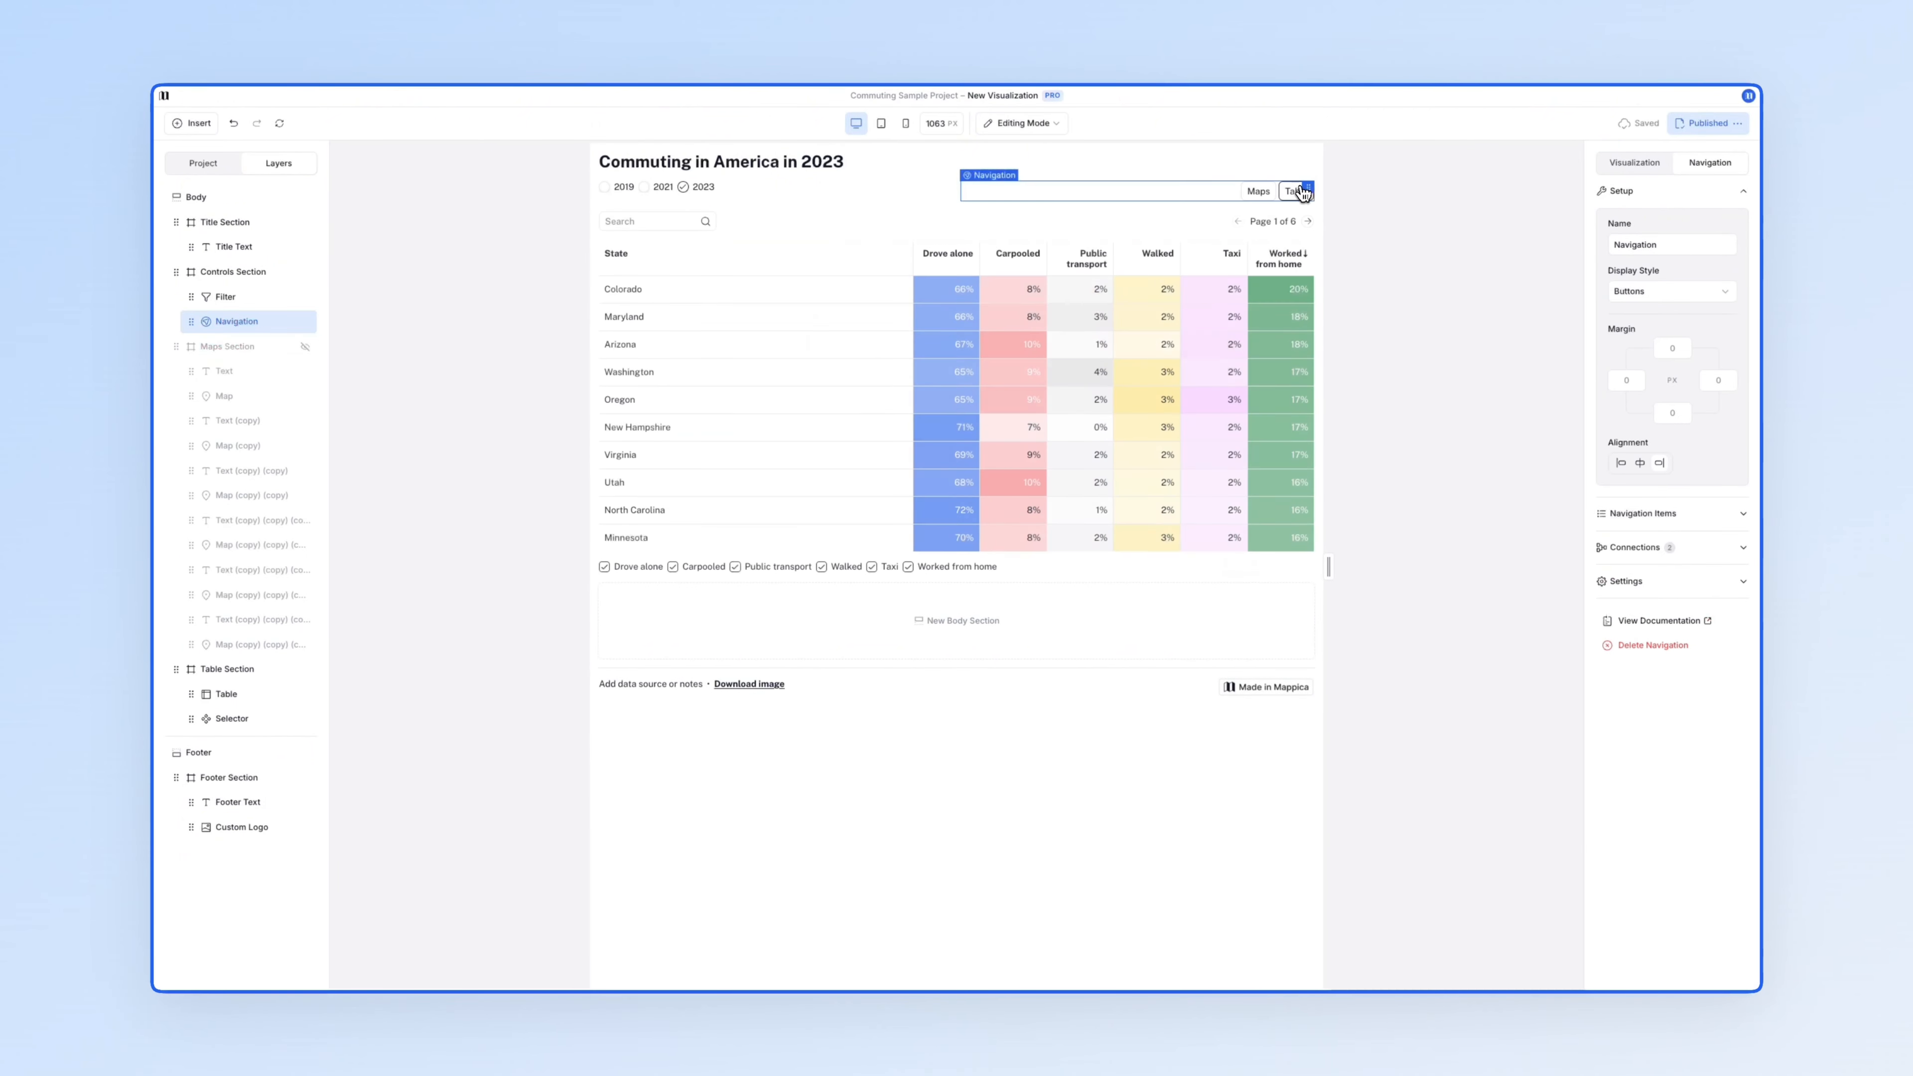
{"action": "left_click", "coordinate": [1005, 568]}
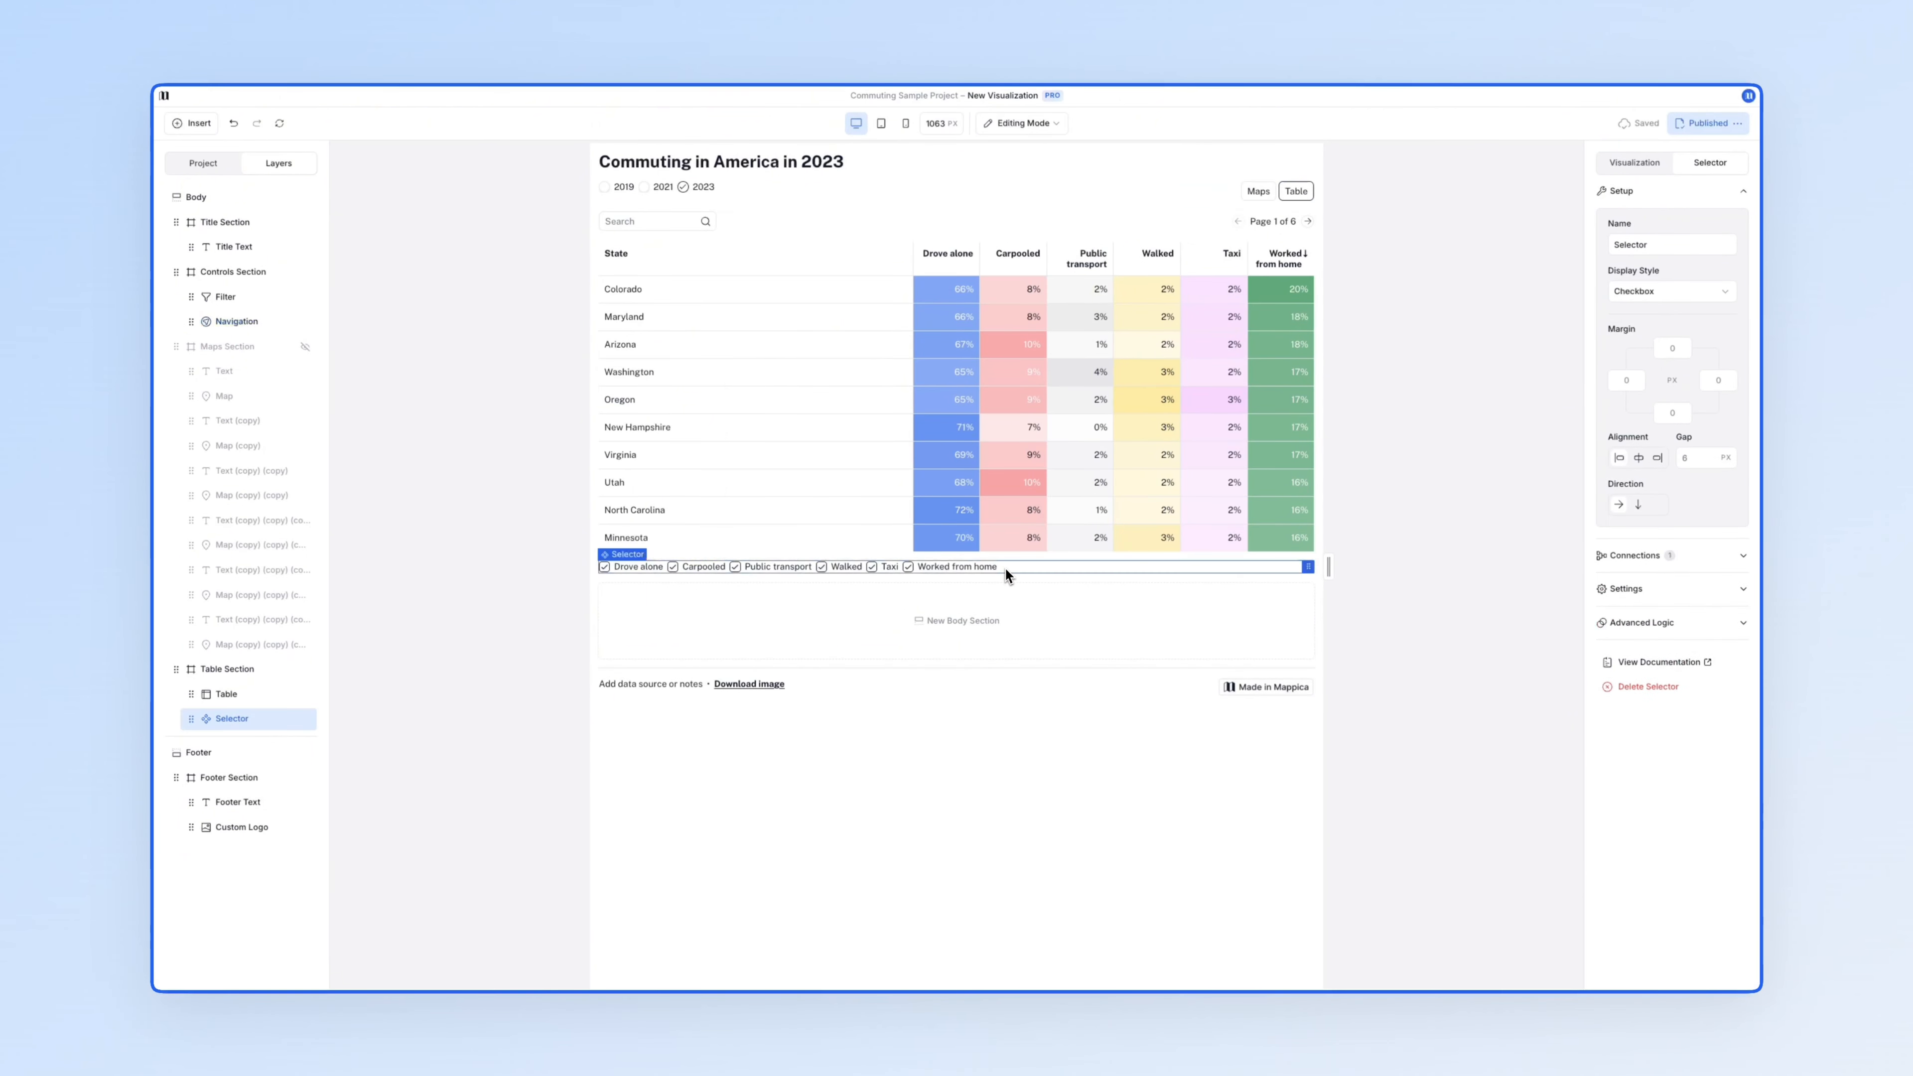